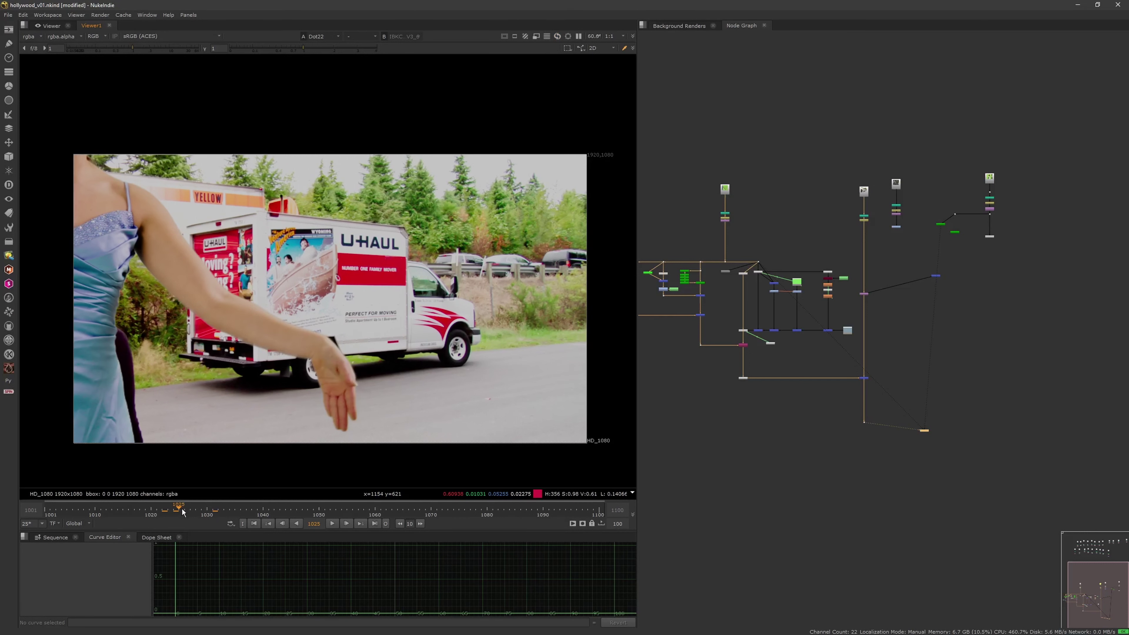
# Scrub the composite around frames 1025 to 1032 to examine the moving arm over the truck.
pyautogui.moveTo(186, 512); pyautogui.dragTo(213, 511)
pyautogui.click(217, 515)
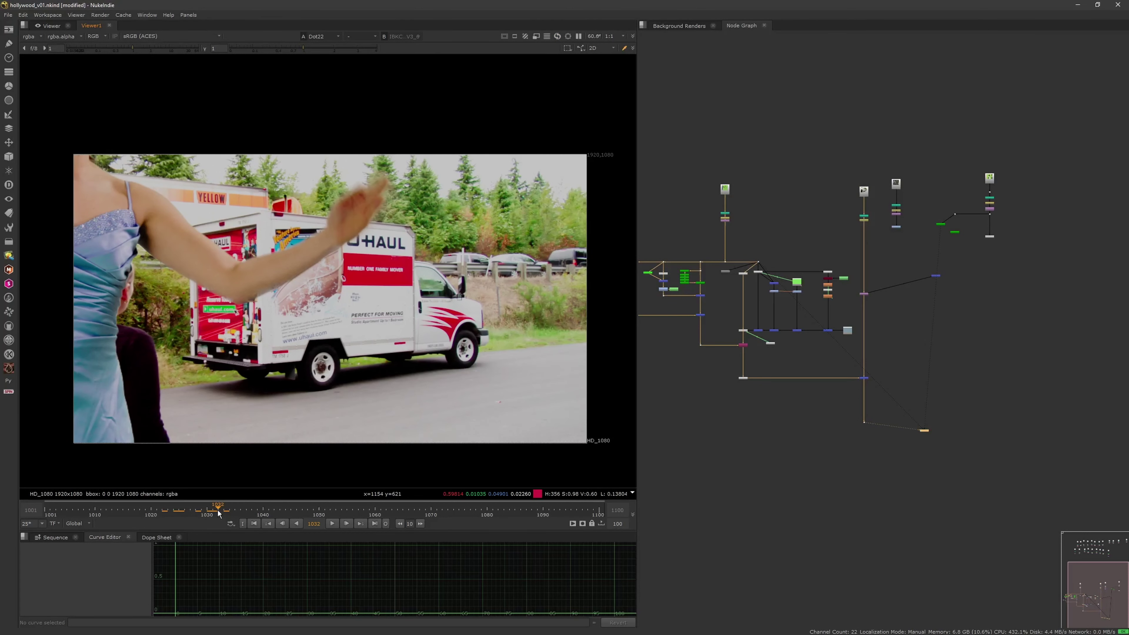
pyautogui.moveTo(217, 515)
pyautogui.mouseDown()
pyautogui.moveTo(141, 508)
pyautogui.moveTo(221, 521)
pyautogui.moveTo(158, 511)
pyautogui.moveTo(200, 518)
pyautogui.mouseUp()
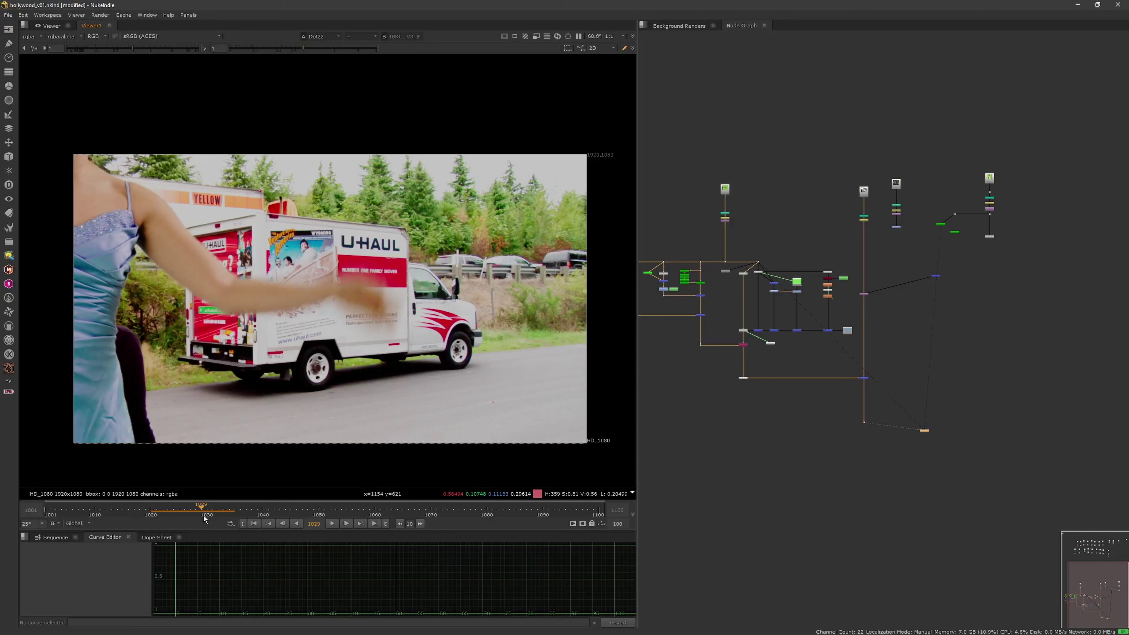
pyautogui.moveTo(204, 516)
pyautogui.mouseDown()
pyautogui.moveTo(185, 514)
pyautogui.moveTo(216, 526)
pyautogui.moveTo(158, 512)
pyautogui.moveTo(215, 527)
pyautogui.moveTo(201, 519)
pyautogui.mouseUp()
pyautogui.moveTo(205, 515)
pyautogui.mouseDown()
pyautogui.moveTo(128, 510)
pyautogui.moveTo(248, 527)
pyautogui.moveTo(261, 503)
pyautogui.moveTo(118, 509)
pyautogui.moveTo(206, 517)
pyautogui.mouseUp()
pyautogui.click(115, 513)
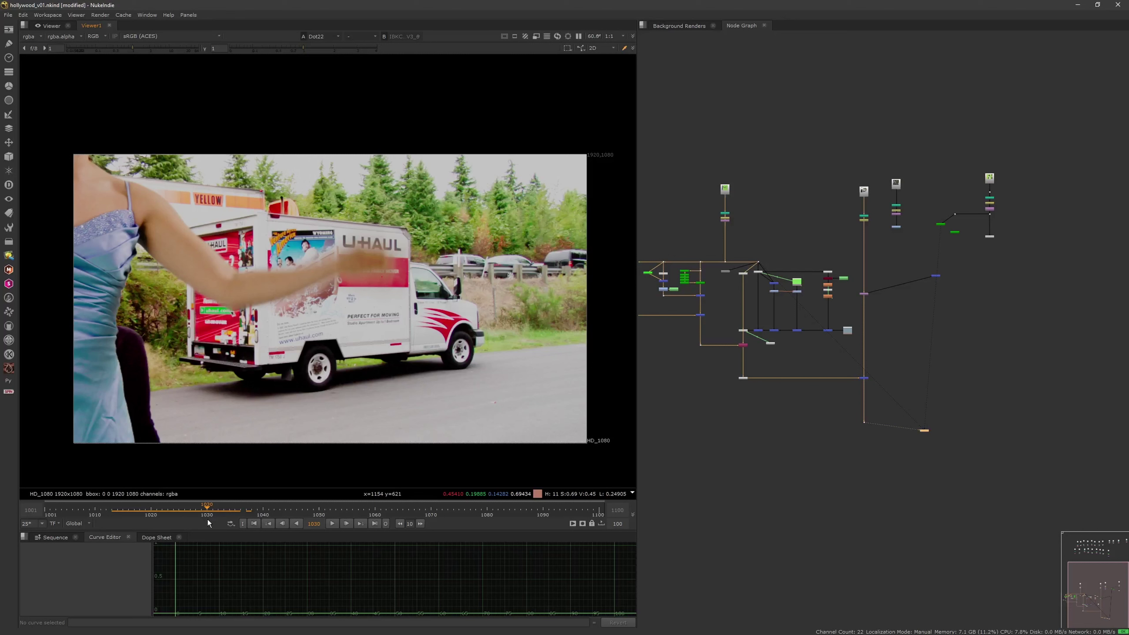
# Enlarge the arm and truck area of the composite and go to frame 1037.
pyautogui.click(760, 465)
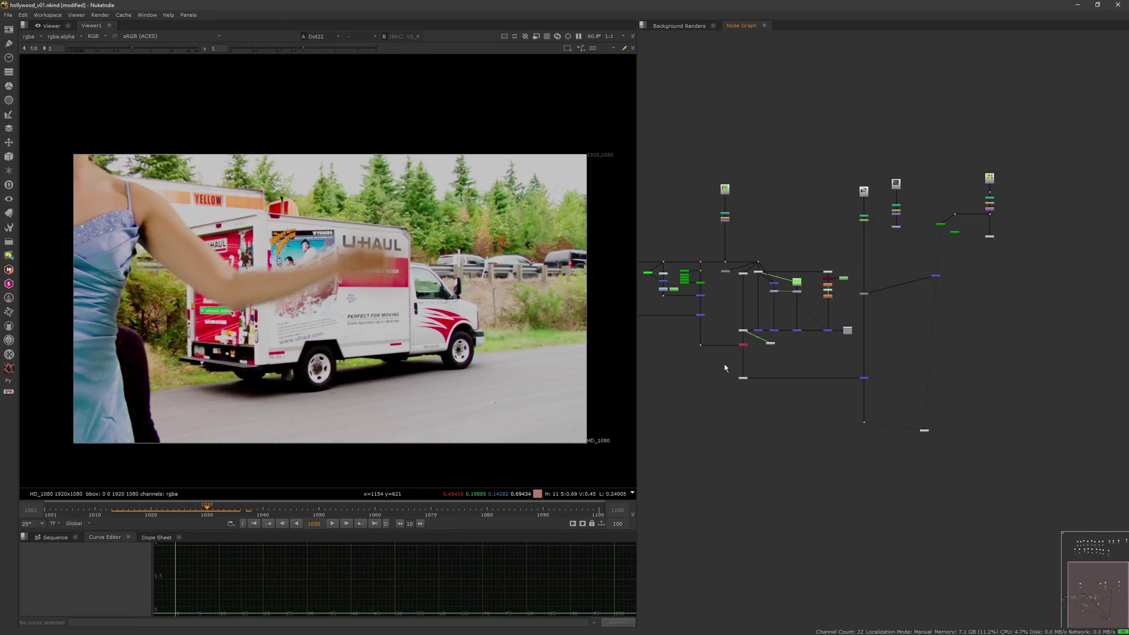
pyautogui.scroll(2, 412, 340)
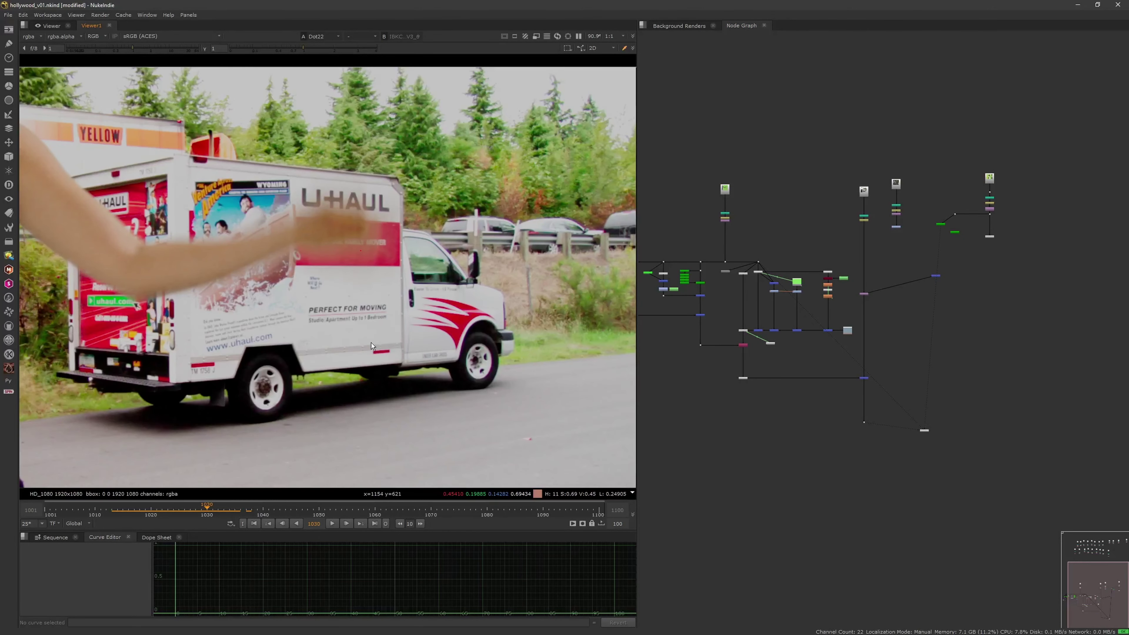
pyautogui.moveTo(206, 514); pyautogui.dragTo(248, 530)
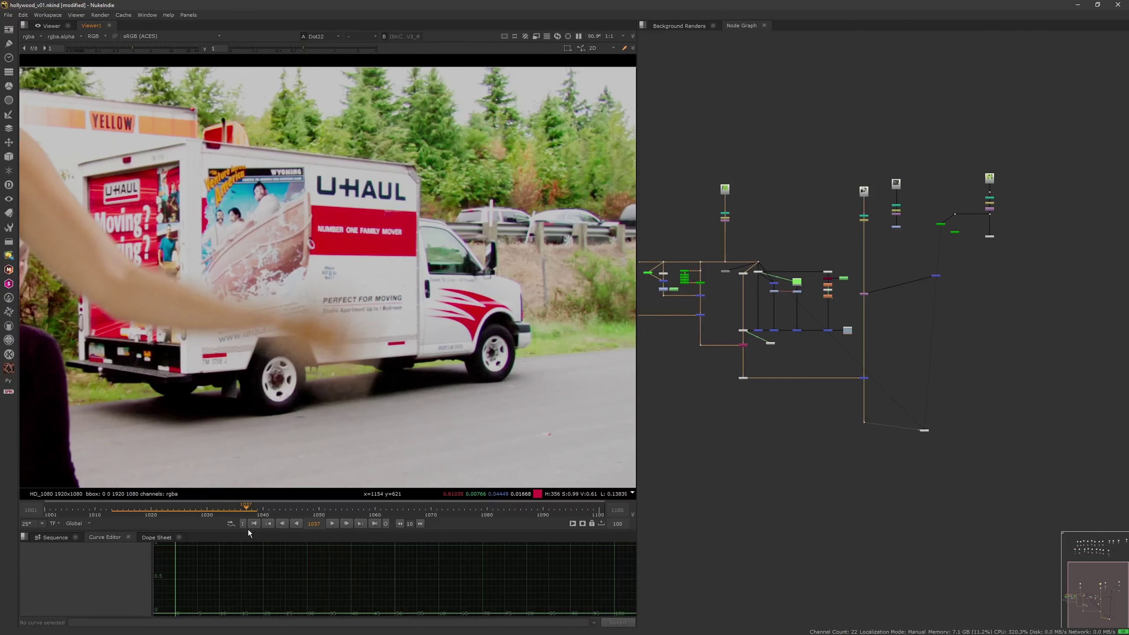
# View the green-screen plate at its dot and return to viewing the final composite's output.
pyautogui.click(772, 391)
pyautogui.moveTo(742, 244); pyautogui.dragTo(714, 268)
pyautogui.press('1')
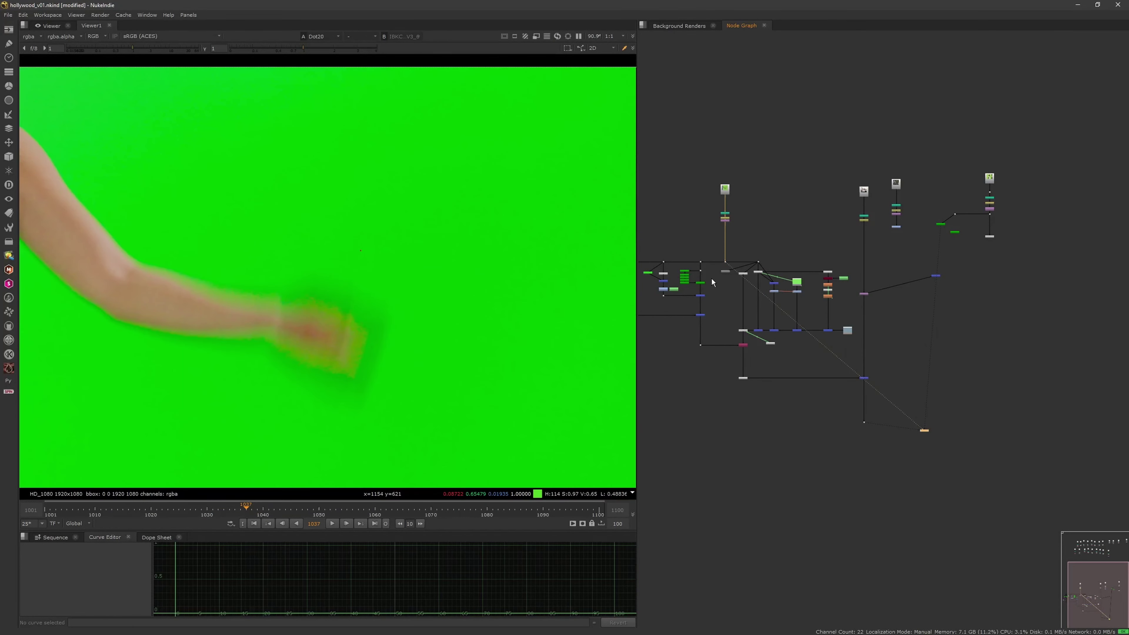
pyautogui.moveTo(822, 404); pyautogui.dragTo(880, 454)
pyautogui.press('1')
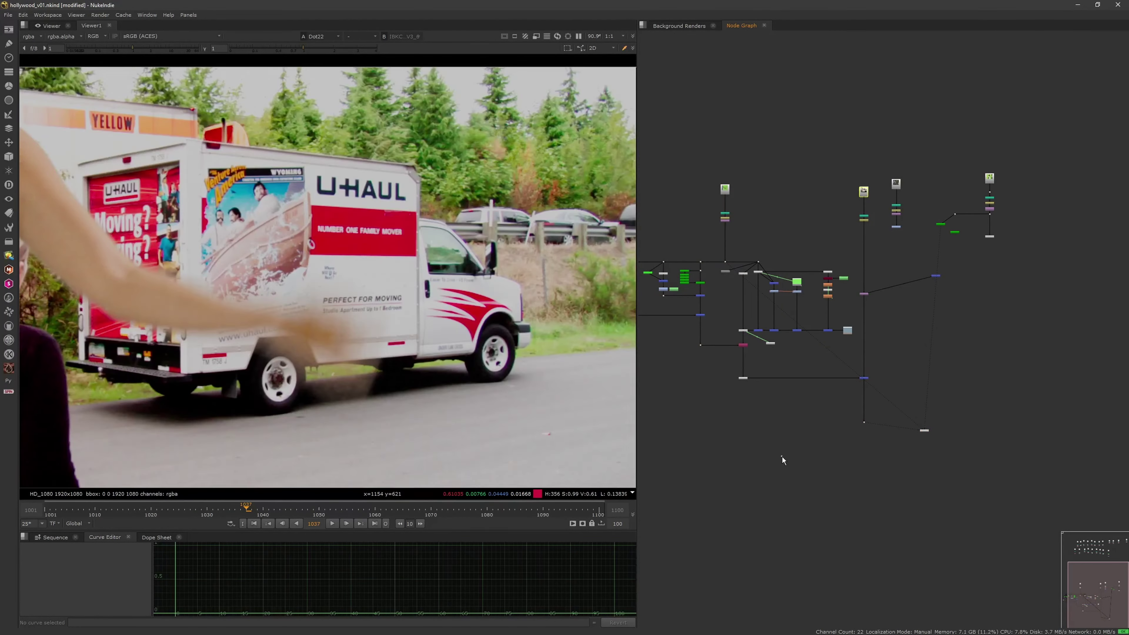
# Compare the composite and the green-screen plate by repeatedly switching between them at frame 1037.
pyautogui.press('1')
pyautogui.press('2')
pyautogui.press('1')
pyautogui.press('2')
pyautogui.press('1')
pyautogui.press('2')
pyautogui.press('2')
pyautogui.press('1')
pyautogui.press('2')
pyautogui.press('1')
pyautogui.press('2')
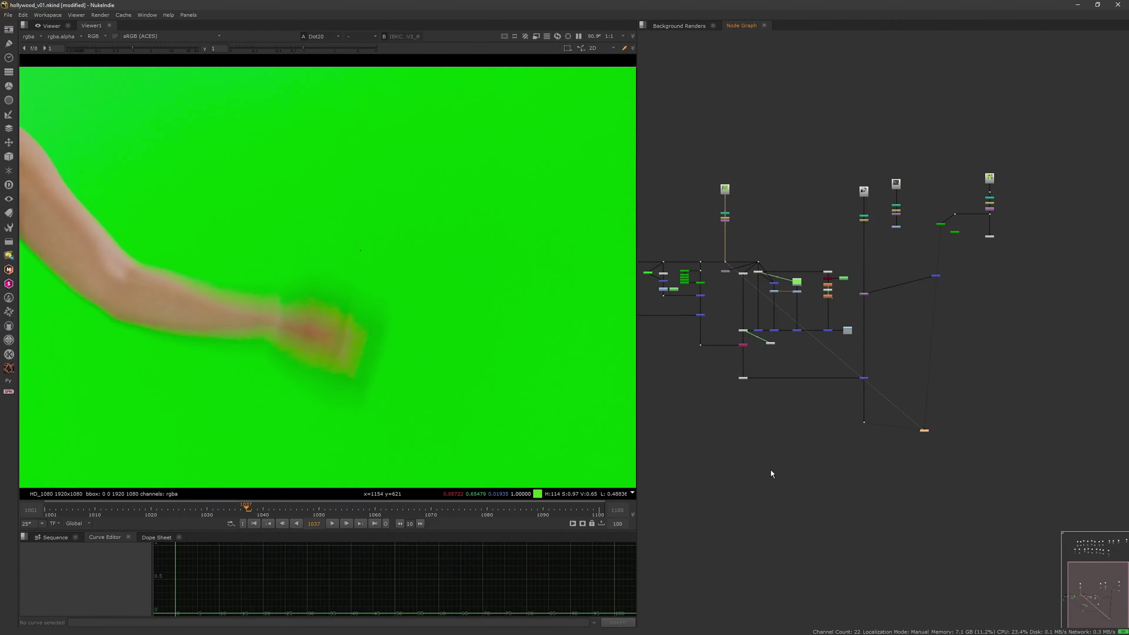
pyautogui.press('1')
pyautogui.click(772, 435)
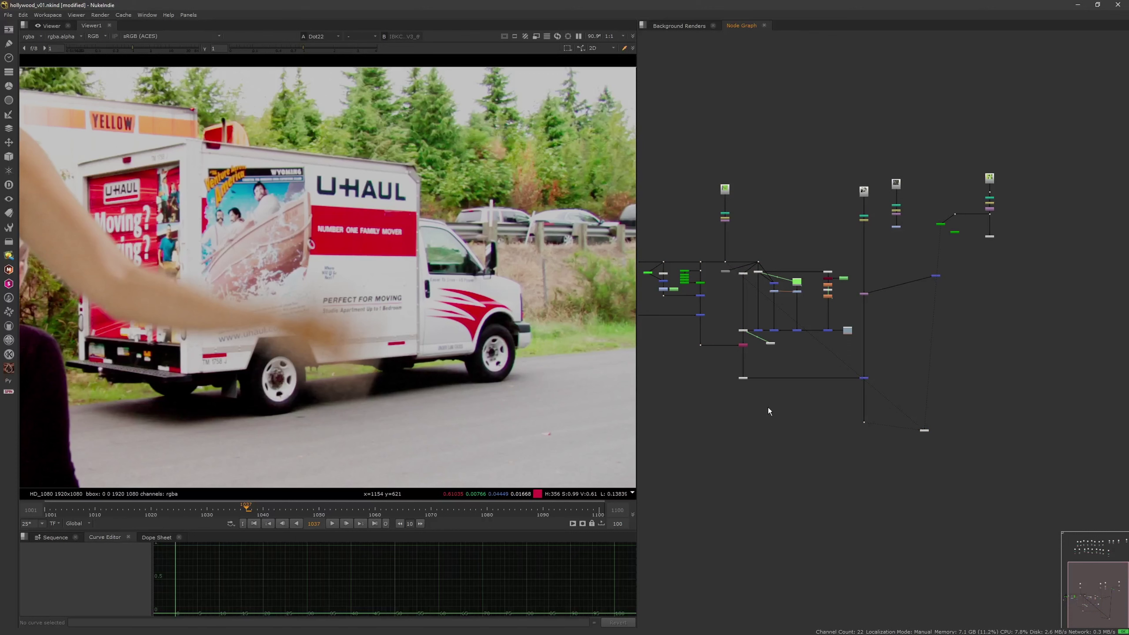
# Examine the matte-extraction branch of the node tree that feeds the Copy node.
pyautogui.moveTo(728, 389); pyautogui.dragTo(781, 420, button='middle')
pyautogui.moveTo(752, 360); pyautogui.dragTo(801, 372, button='middle')
pyautogui.moveTo(681, 281); pyautogui.dragTo(810, 397)
pyautogui.scroll(1, 798, 326)
pyautogui.scroll(1, 791, 320)
pyautogui.moveTo(785, 312); pyautogui.dragTo(751, 315)
pyautogui.click(759, 306)
pyautogui.moveTo(676, 294); pyautogui.dragTo(726, 280, button='middle')
pyautogui.moveTo(667, 255); pyautogui.dragTo(843, 459)
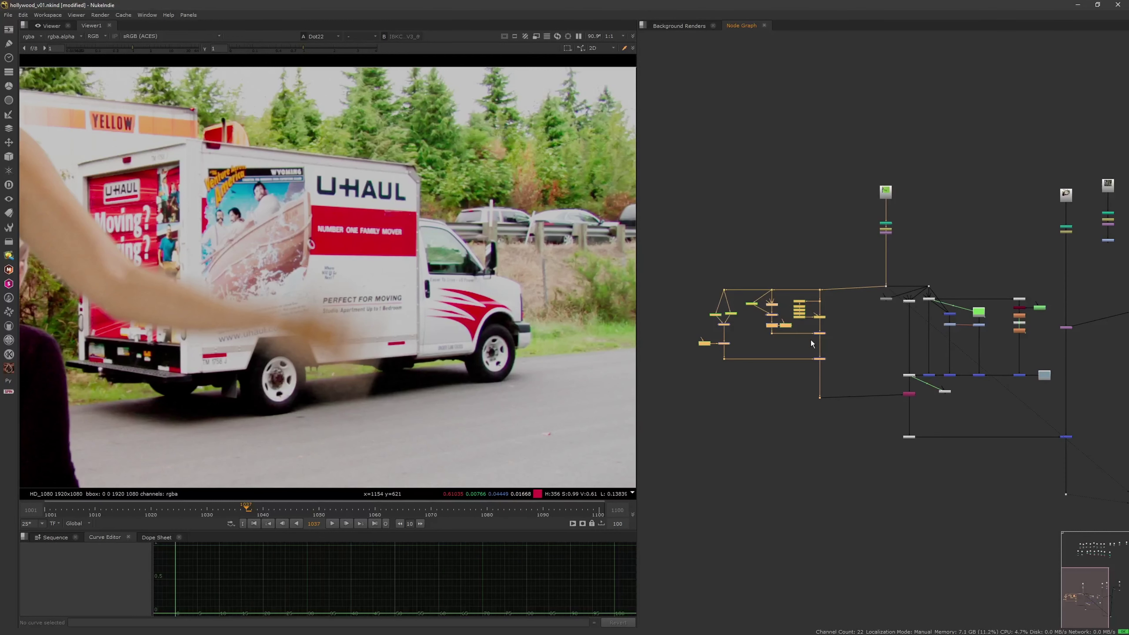
pyautogui.click(798, 301)
pyautogui.moveTo(688, 248); pyautogui.dragTo(825, 431)
pyautogui.moveTo(816, 317); pyautogui.dragTo(813, 313)
pyautogui.click(826, 319)
pyautogui.moveTo(815, 339); pyautogui.dragTo(728, 324, button='middle')
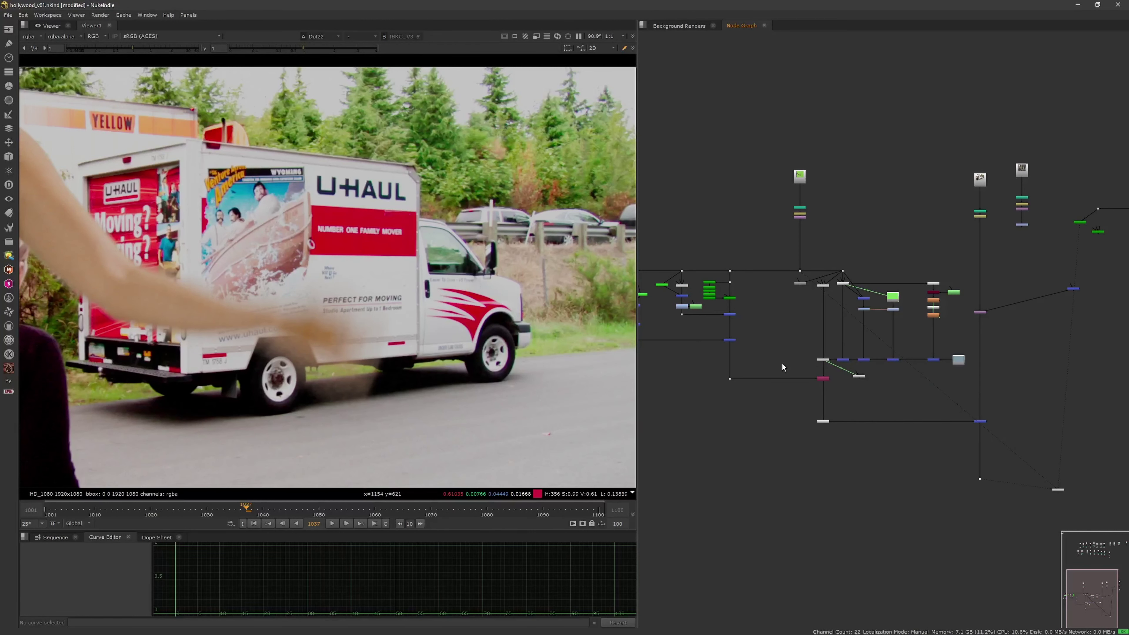
# Look over the Keylight despill section and the end of the matte-extraction branch.
pyautogui.scroll(5, 805, 307)
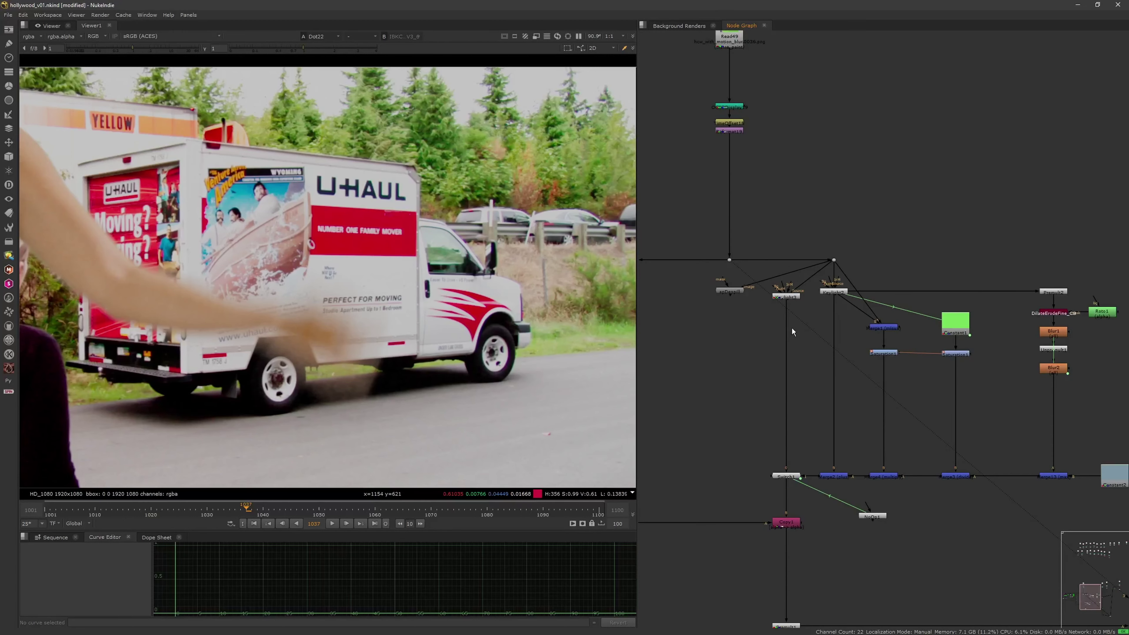
pyautogui.moveTo(494, 365); pyautogui.dragTo(523, 367, button='middle')
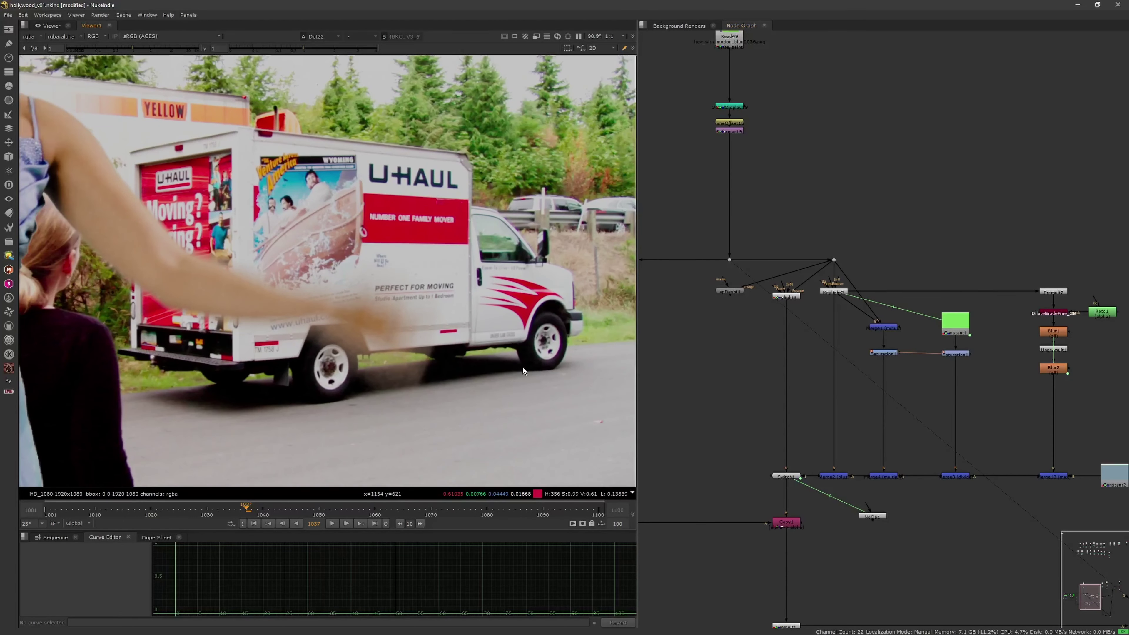
pyautogui.scroll(-5, 738, 364)
pyautogui.moveTo(679, 424); pyautogui.dragTo(679, 426)
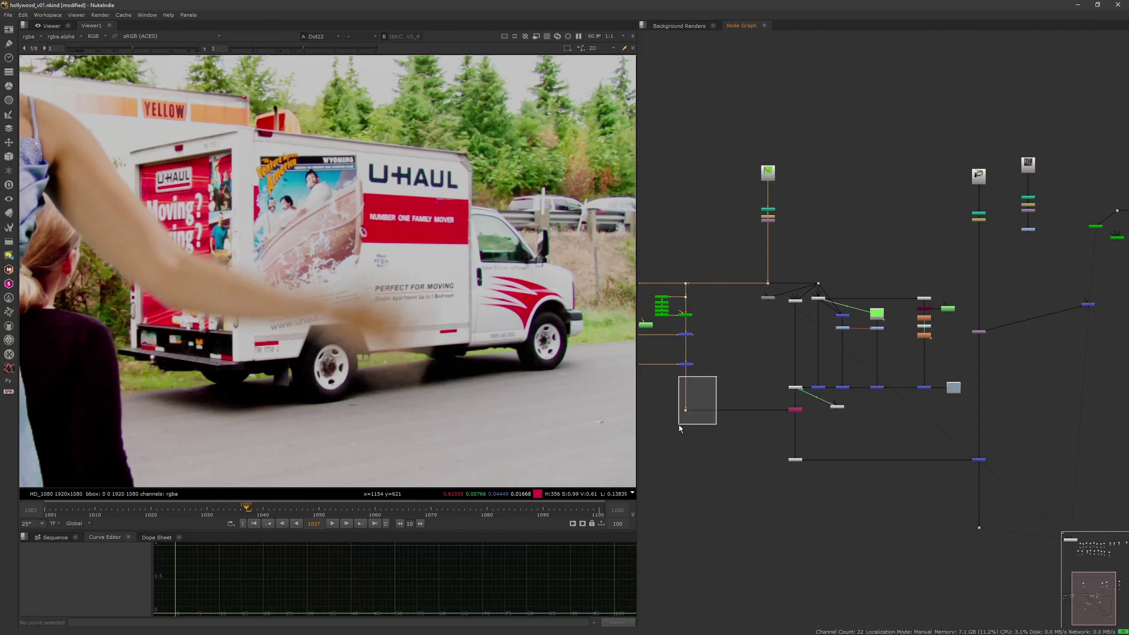
pyautogui.moveTo(679, 425); pyautogui.dragTo(673, 425)
pyautogui.moveTo(645, 361); pyautogui.dragTo(718, 364, button='middle')
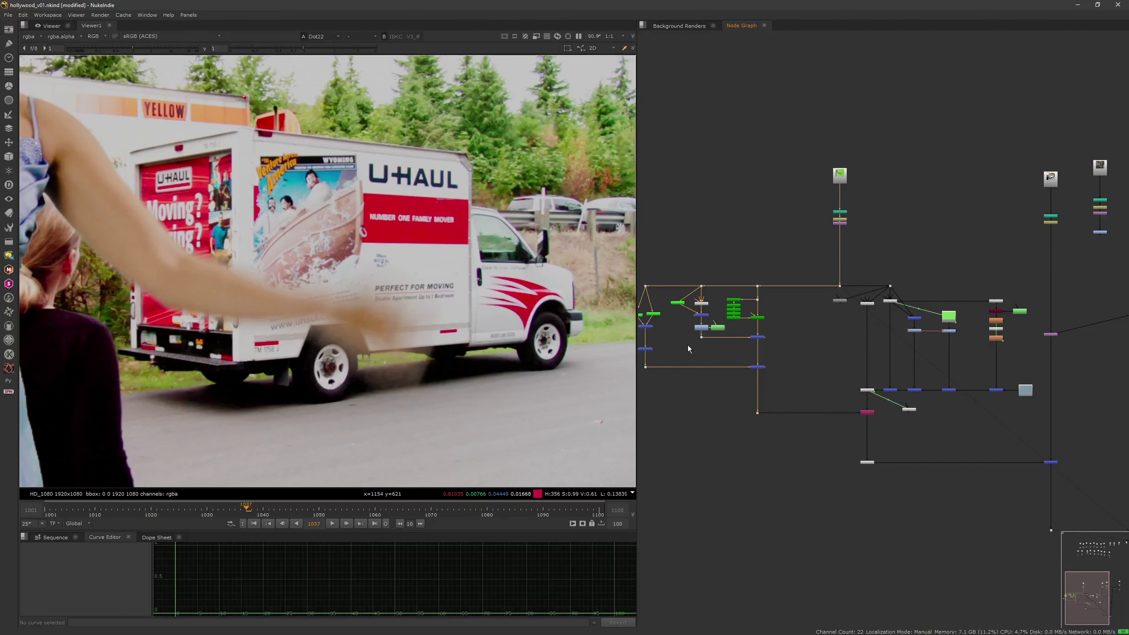
# View the green-screen plate from the matte branch's dot and examine the blurred hand, arm and dress edges close up.
pyautogui.click(757, 287)
pyautogui.press('1')
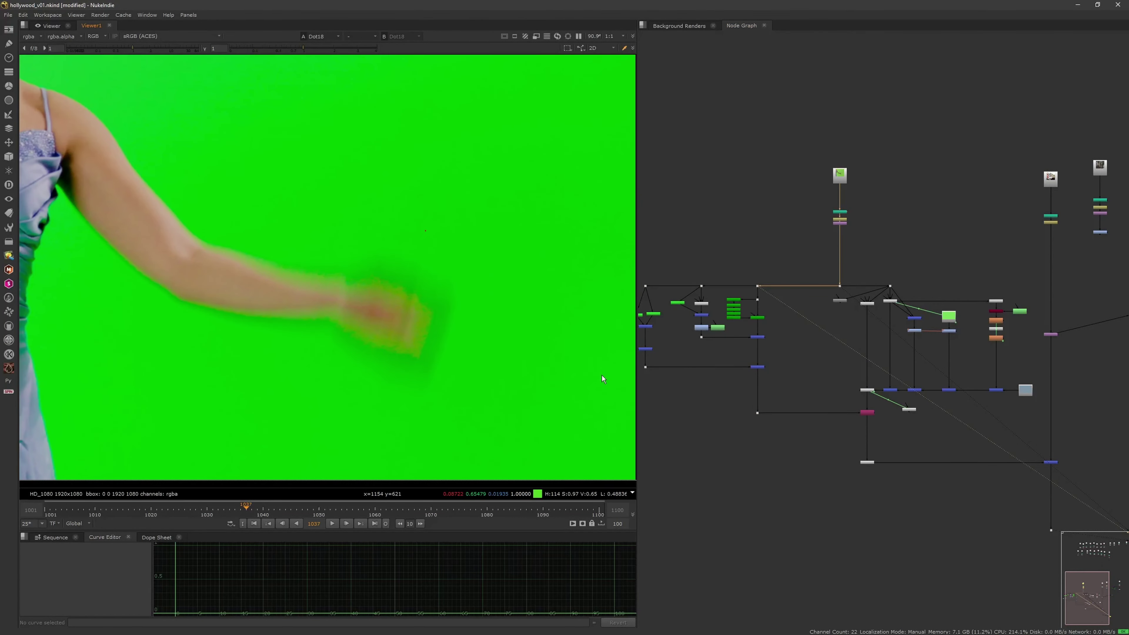
pyautogui.scroll(2, 424, 280)
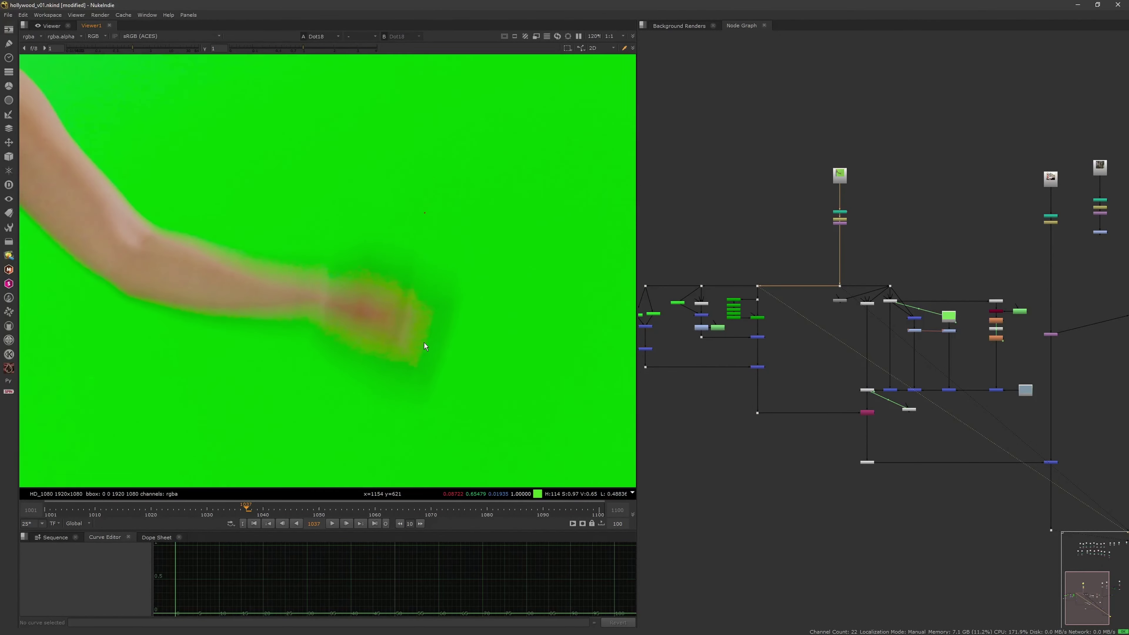
pyautogui.scroll(-1, 424, 343)
pyautogui.moveTo(334, 302); pyautogui.dragTo(489, 378, button='middle')
pyautogui.moveTo(255, 263); pyautogui.dragTo(377, 336, button='middle')
pyautogui.moveTo(280, 284); pyautogui.dragTo(261, 207, button='middle')
pyautogui.moveTo(318, 285); pyautogui.dragTo(309, 389, button='middle')
pyautogui.moveTo(261, 268); pyautogui.dragTo(313, 281, button='middle')
pyautogui.scroll(10, 313, 334)
pyautogui.scroll(-10, 300, 383)
pyautogui.scroll(4, 314, 282)
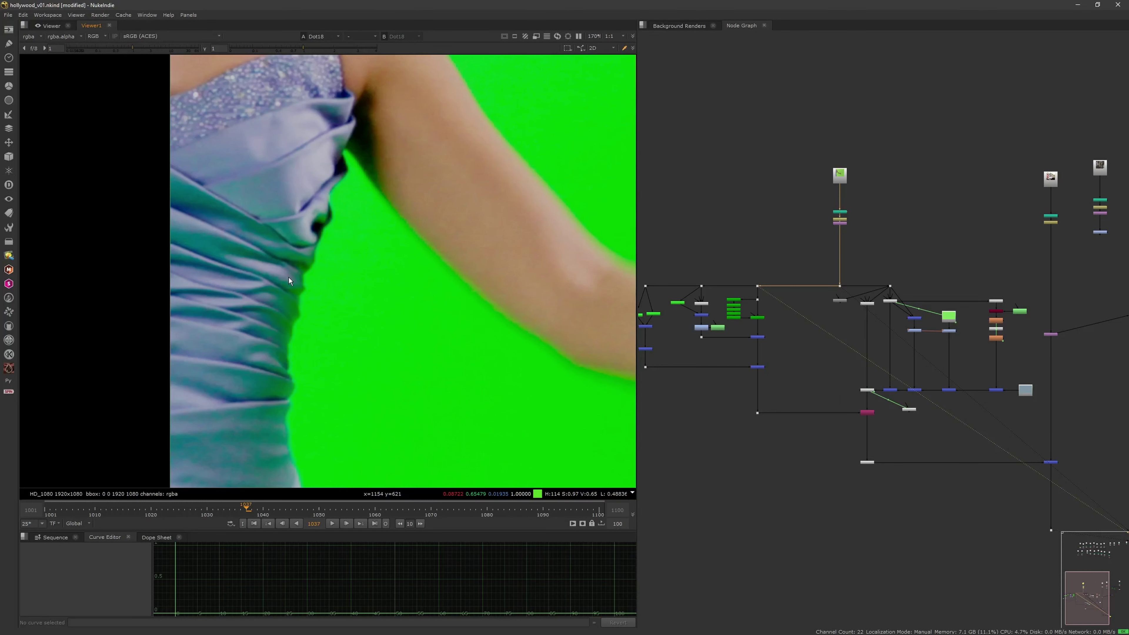
pyautogui.moveTo(396, 340); pyautogui.dragTo(174, 307, button='middle')
pyautogui.moveTo(356, 362); pyautogui.dragTo(160, 349, button='middle')
pyautogui.moveTo(384, 329); pyautogui.dragTo(340, 309, button='middle')
pyautogui.scroll(-4, 320, 321)
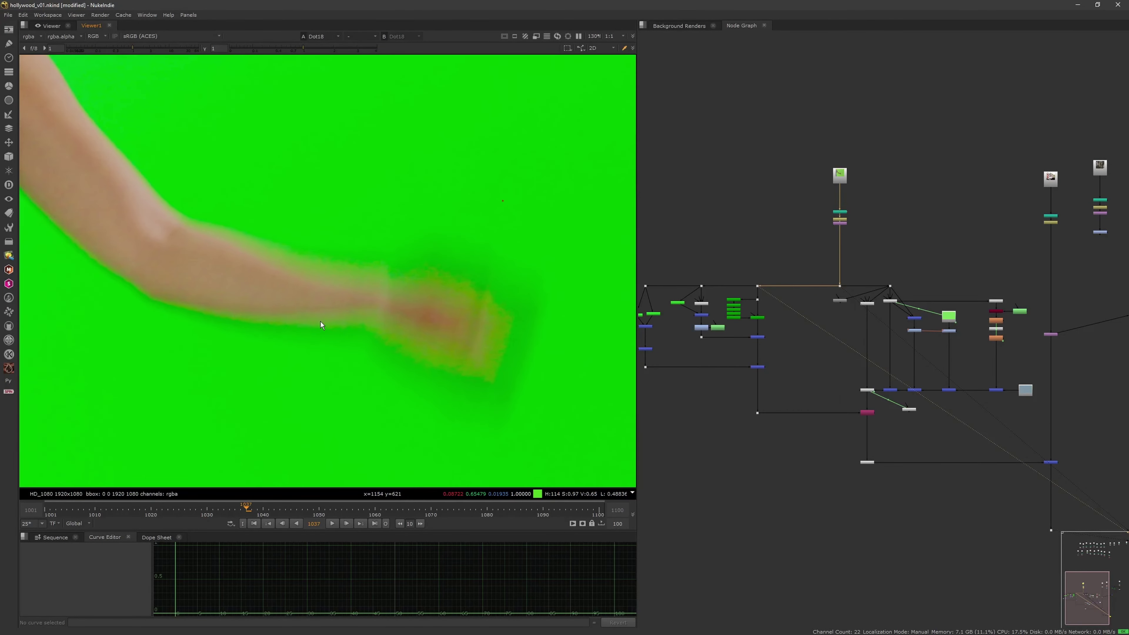
pyautogui.scroll(-1, 348, 339)
# Look over the colour-keyer and Roto nodes of the matte branch and show the final composite again.
pyautogui.scroll(6, 765, 331)
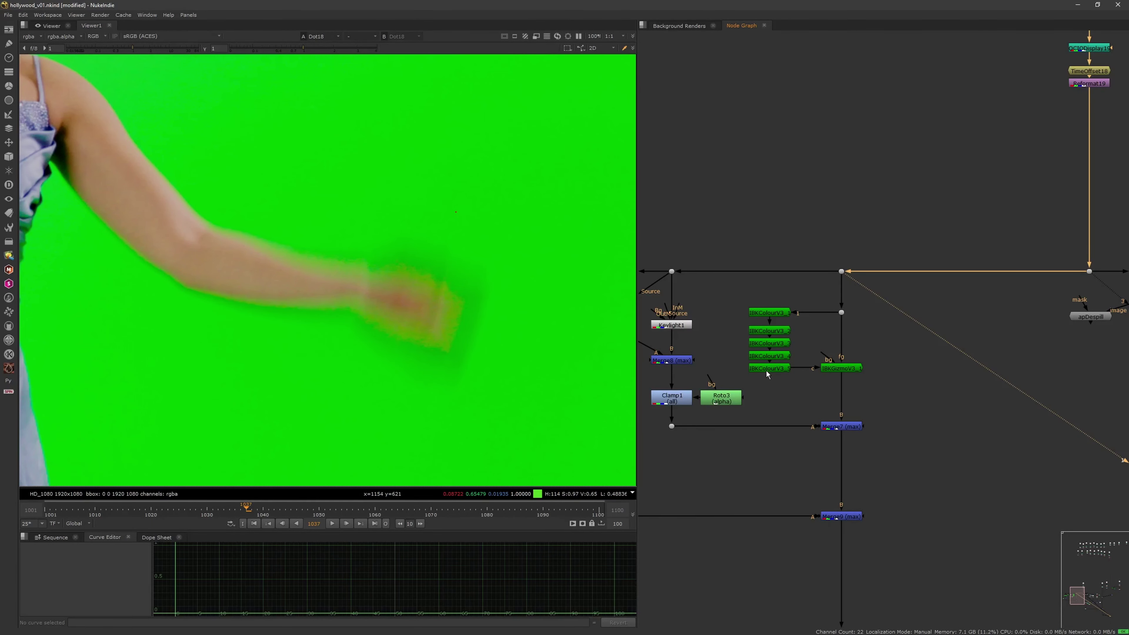
pyautogui.scroll(-5, 766, 370)
pyautogui.moveTo(911, 509); pyautogui.dragTo(804, 390, button='middle')
pyautogui.click(794, 422)
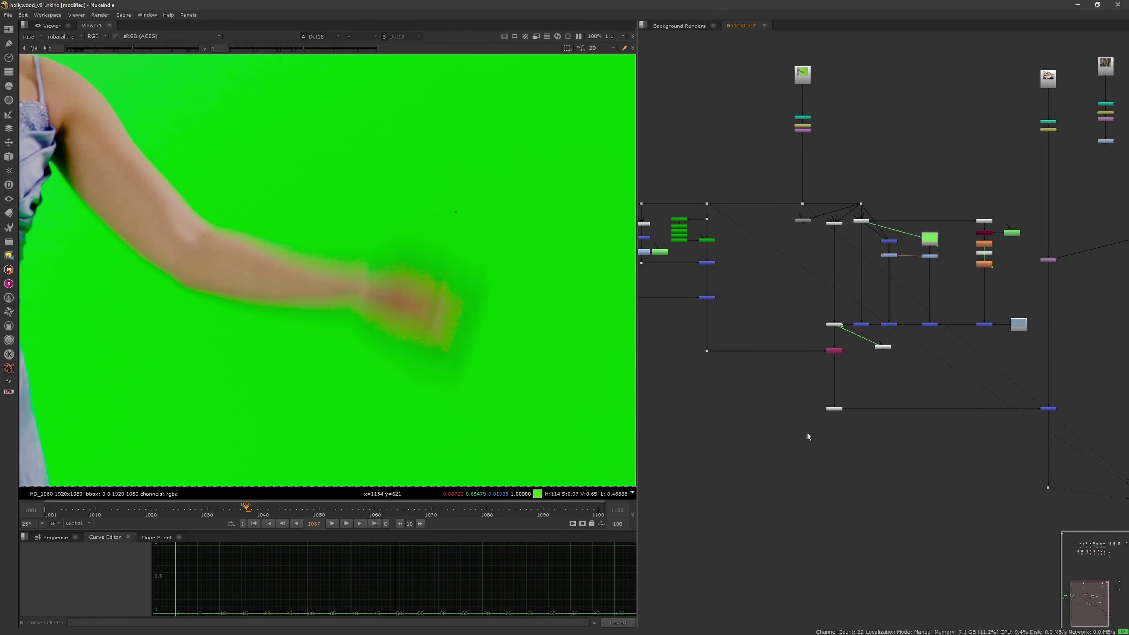
pyautogui.press('1')
# Place the gpDespill node lower, directly beneath the plate's dot, with its image input fed from that dot.
pyautogui.moveTo(834, 302); pyautogui.dragTo(822, 308, button='middle')
pyautogui.scroll(3, 814, 313)
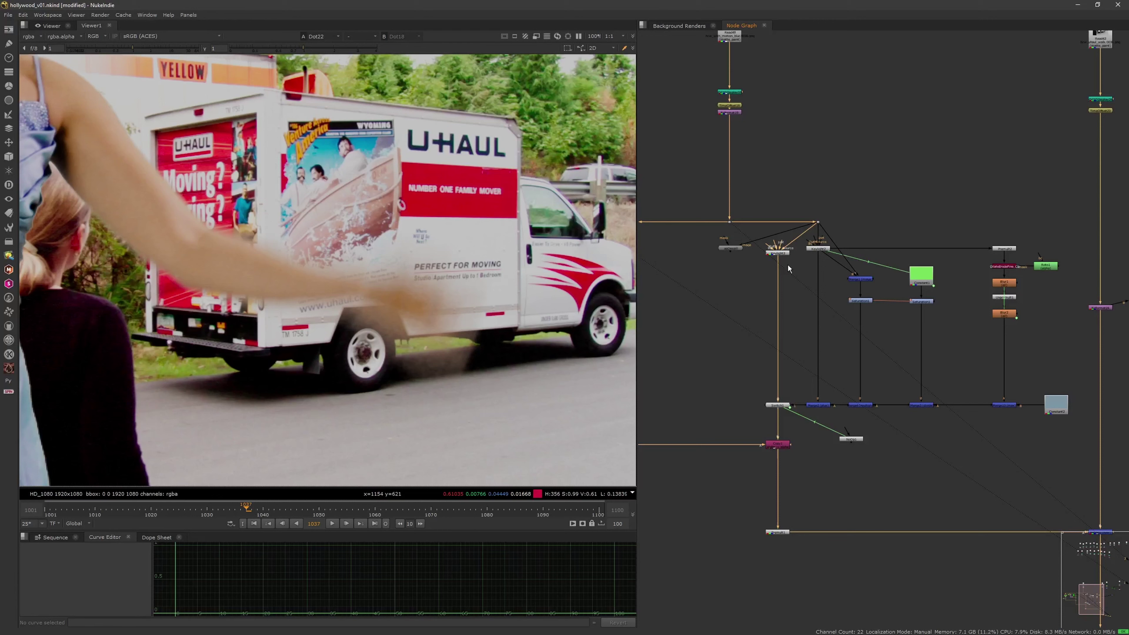
pyautogui.scroll(3, 790, 264)
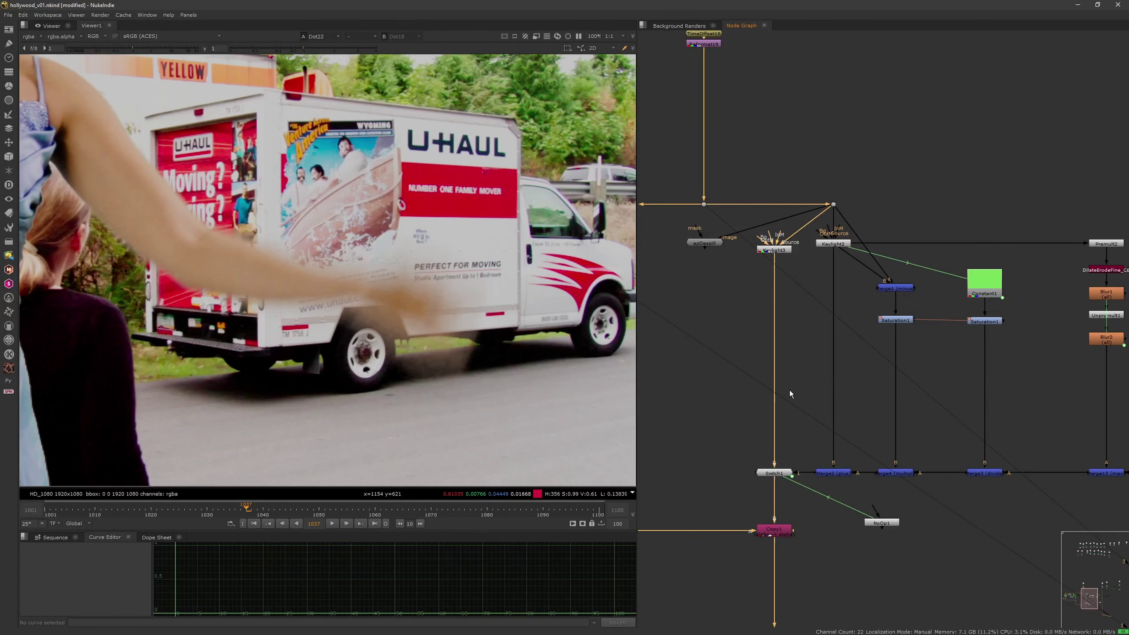
pyautogui.moveTo(712, 245)
pyautogui.mouseDown()
pyautogui.moveTo(707, 265)
pyautogui.moveTo(704, 205)
pyautogui.moveTo(709, 262)
pyautogui.mouseUp()
pyautogui.click(716, 263)
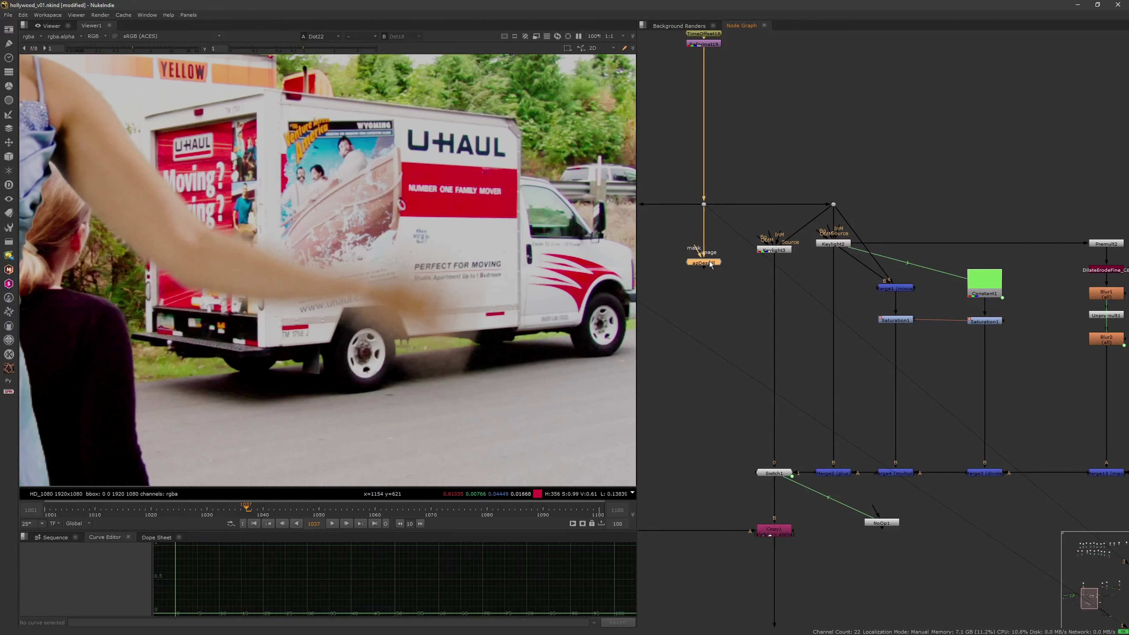
# Examine the Keylight2 despill branch, from its Merge and Saturation nodes through to Constant2.
pyautogui.scroll(-5, 769, 312)
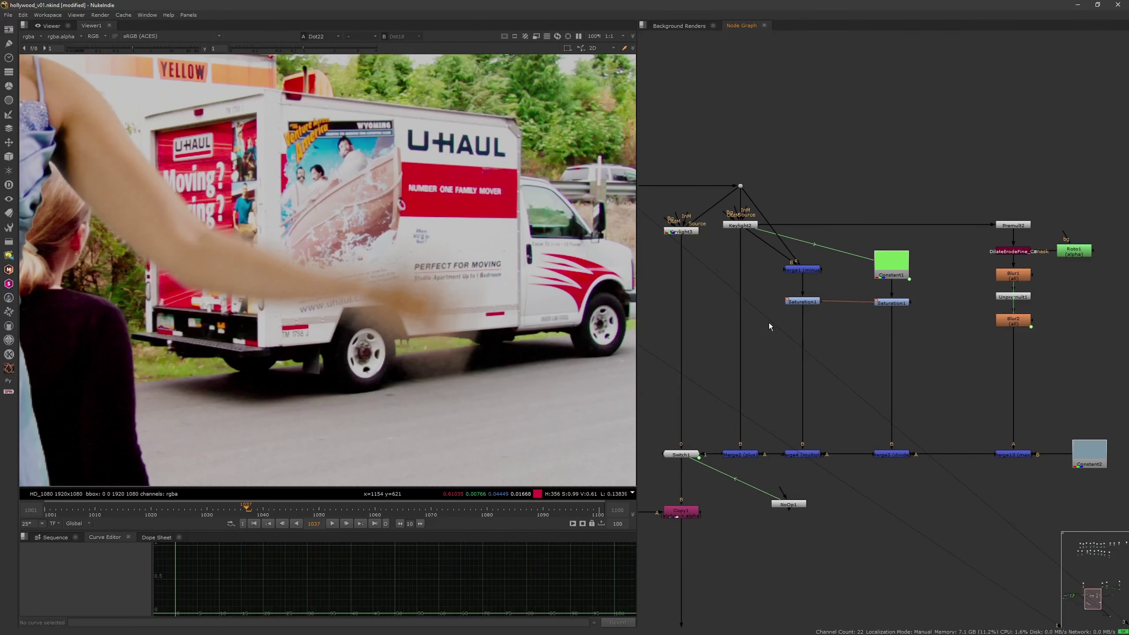
pyautogui.moveTo(978, 201); pyautogui.dragTo(712, 402)
pyautogui.moveTo(710, 399); pyautogui.dragTo(710, 398)
pyautogui.moveTo(709, 389); pyautogui.dragTo(759, 390, button='middle')
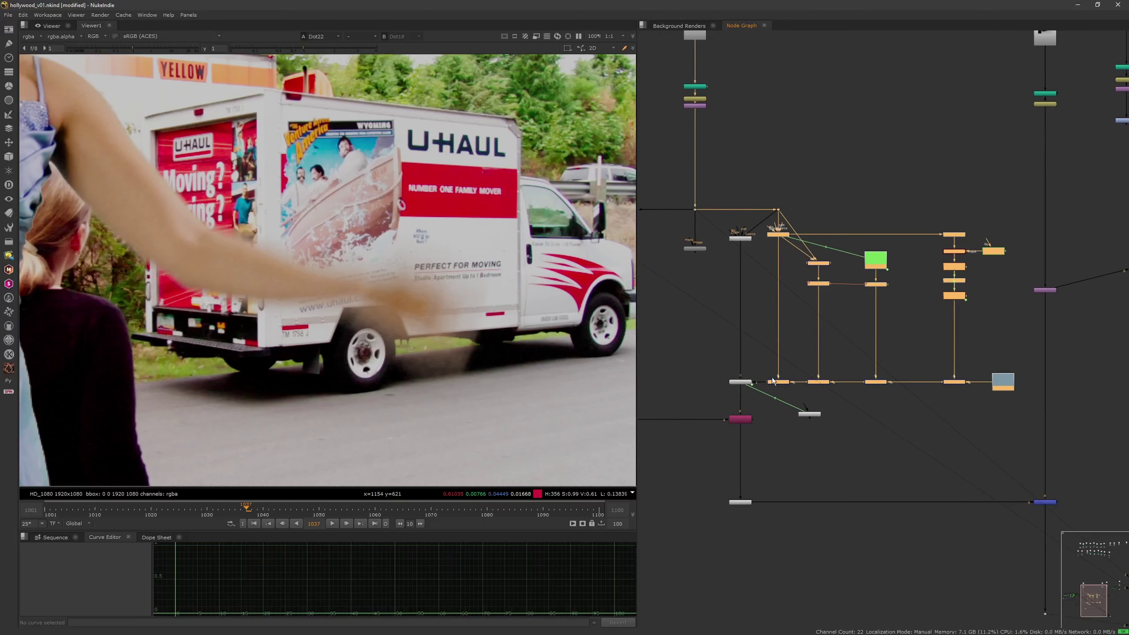
pyautogui.scroll(3, 757, 385)
# Adjust the despill value on NoOp1 so Switch1 feeds the composite from the Keylight2 despill branch.
pyautogui.click(738, 377)
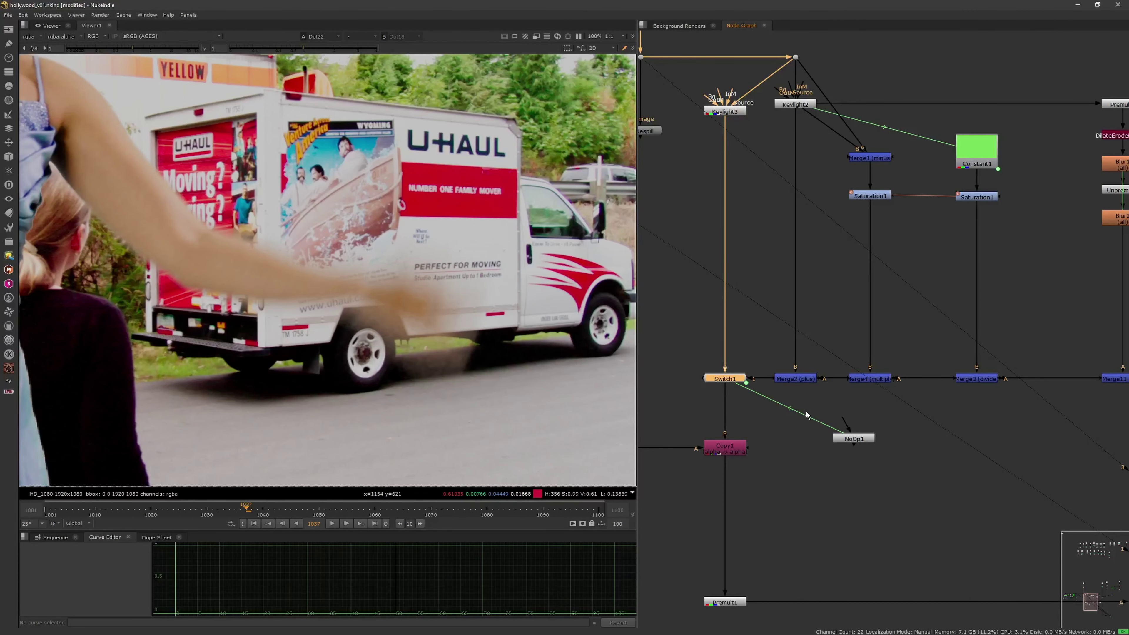
pyautogui.doubleClick(850, 439)
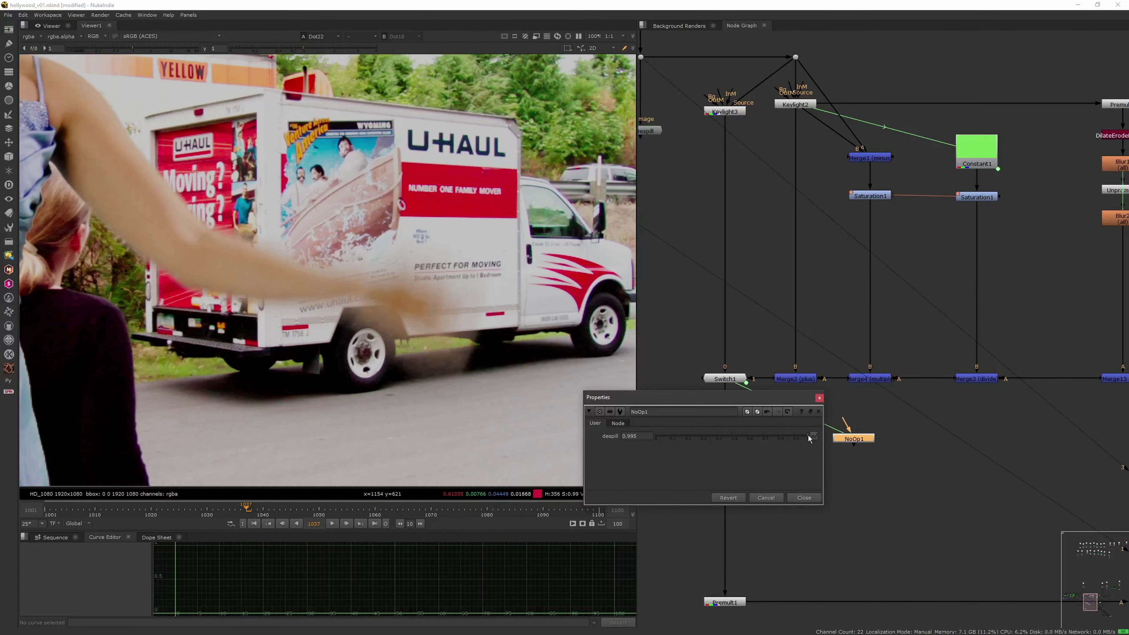
pyautogui.moveTo(655, 437)
pyautogui.mouseDown()
pyautogui.moveTo(829, 417)
pyautogui.moveTo(779, 428)
pyautogui.moveTo(844, 421)
pyautogui.moveTo(651, 426)
pyautogui.moveTo(856, 428)
pyautogui.moveTo(639, 435)
pyautogui.mouseUp()
pyautogui.click(819, 398)
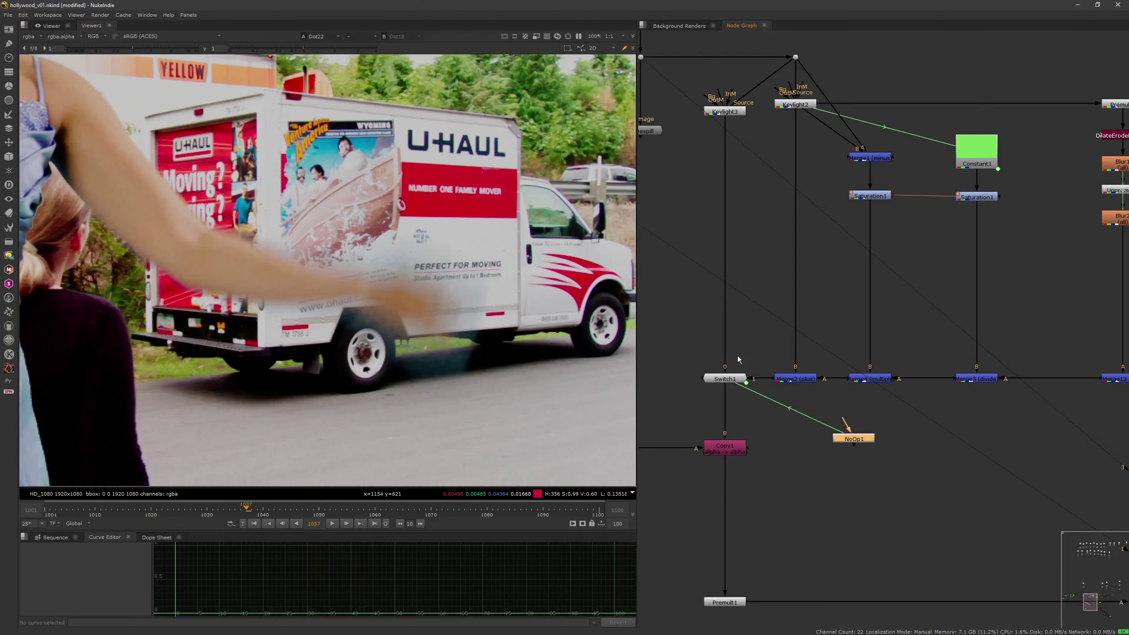
# Compare the outputs of Keylight3 and Merge2 in the viewer and return to the final composite.
pyautogui.click(726, 111)
pyautogui.press('1')
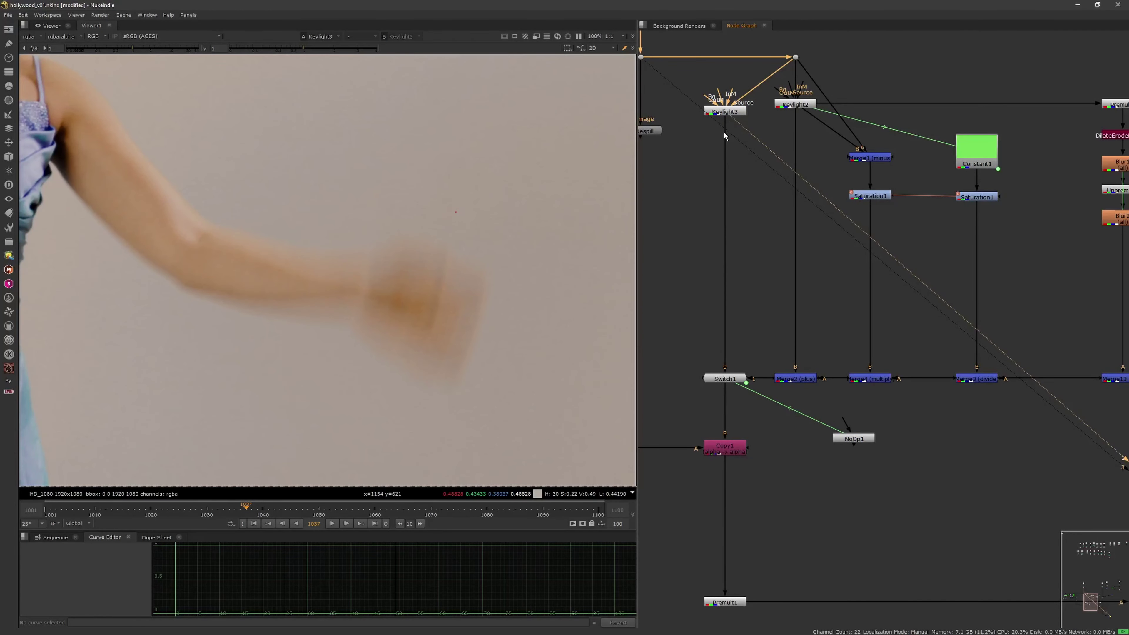
pyautogui.click(801, 381)
pyautogui.press('1')
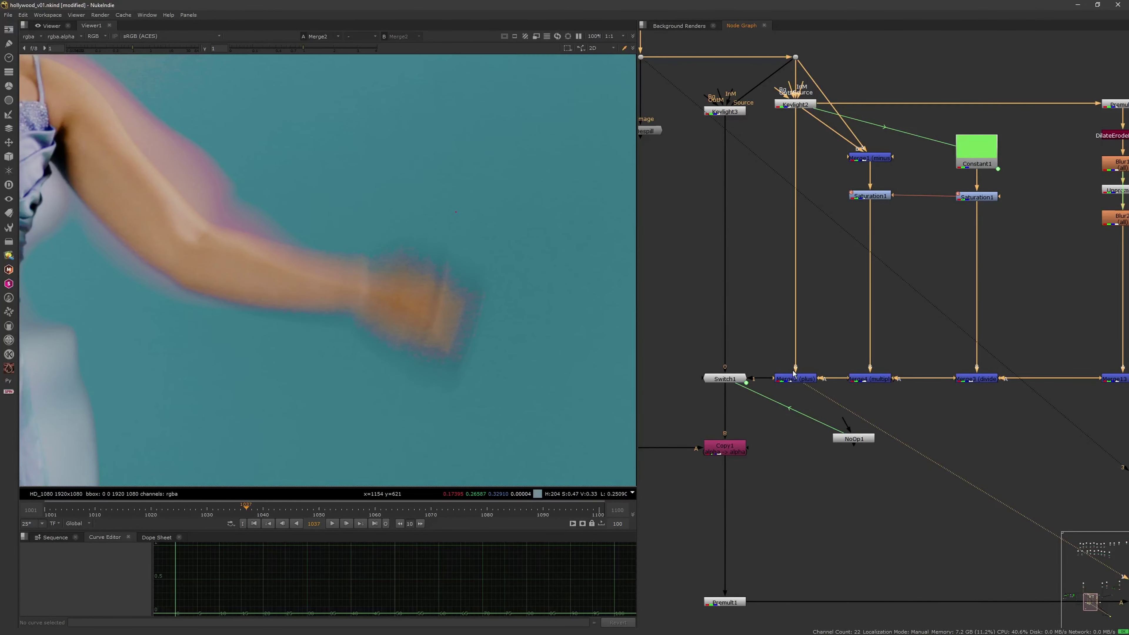
pyautogui.moveTo(907, 304); pyautogui.dragTo(804, 280, button='middle')
pyautogui.scroll(-3, 804, 280)
pyautogui.press('2')
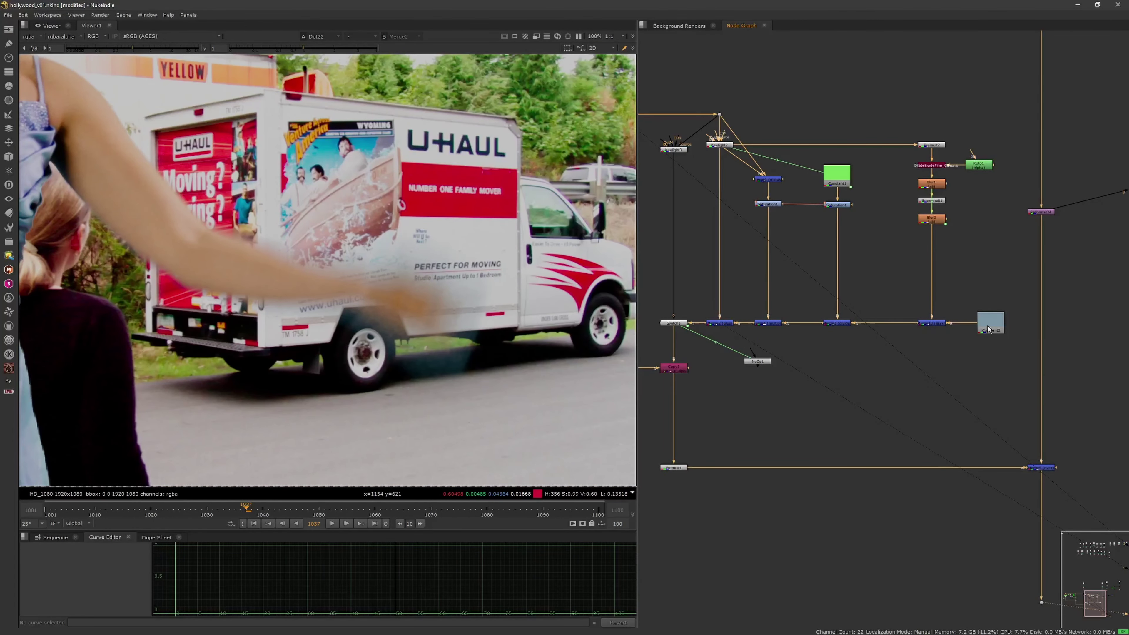
# Change Constant2's color to a muted yellow-beige of about 0.379 red, 0.375 green and 0.264 blue.
pyautogui.doubleClick(987, 329)
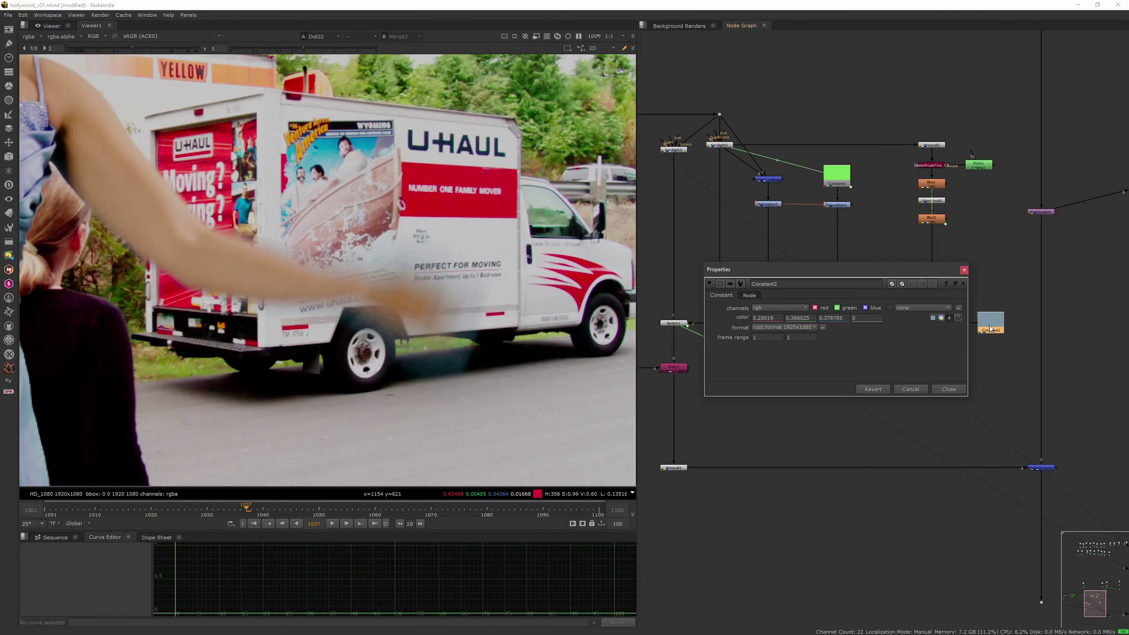
pyautogui.click(941, 318)
pyautogui.click(934, 318)
pyautogui.keyDown('ctrl'); pyautogui.click(938, 319); pyautogui.keyUp('ctrl')
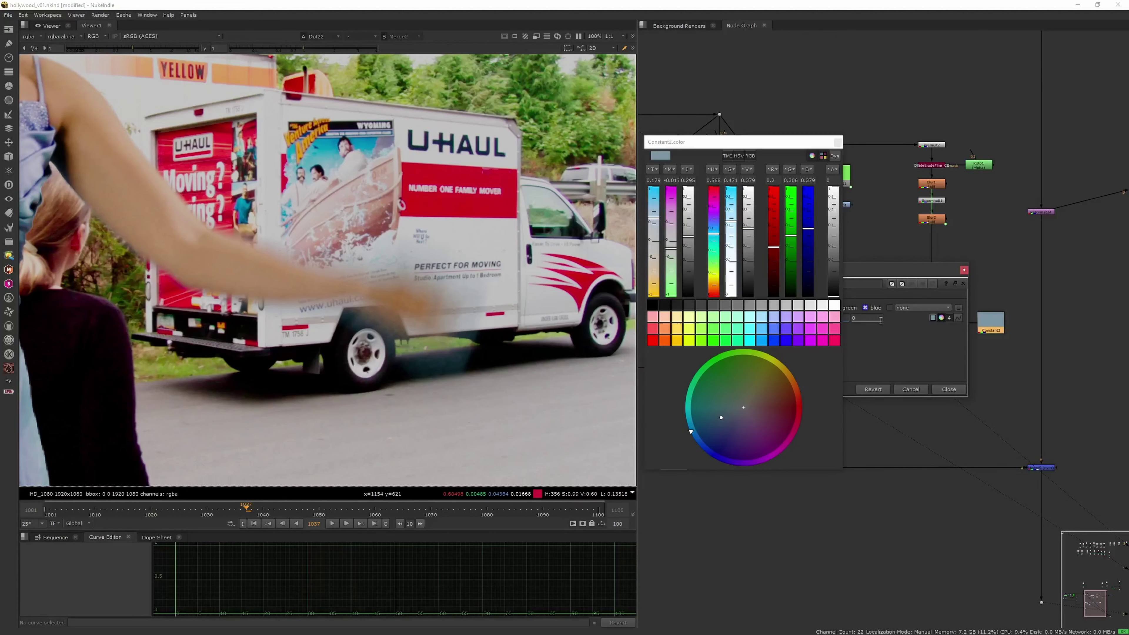
pyautogui.moveTo(721, 419); pyautogui.dragTo(751, 393)
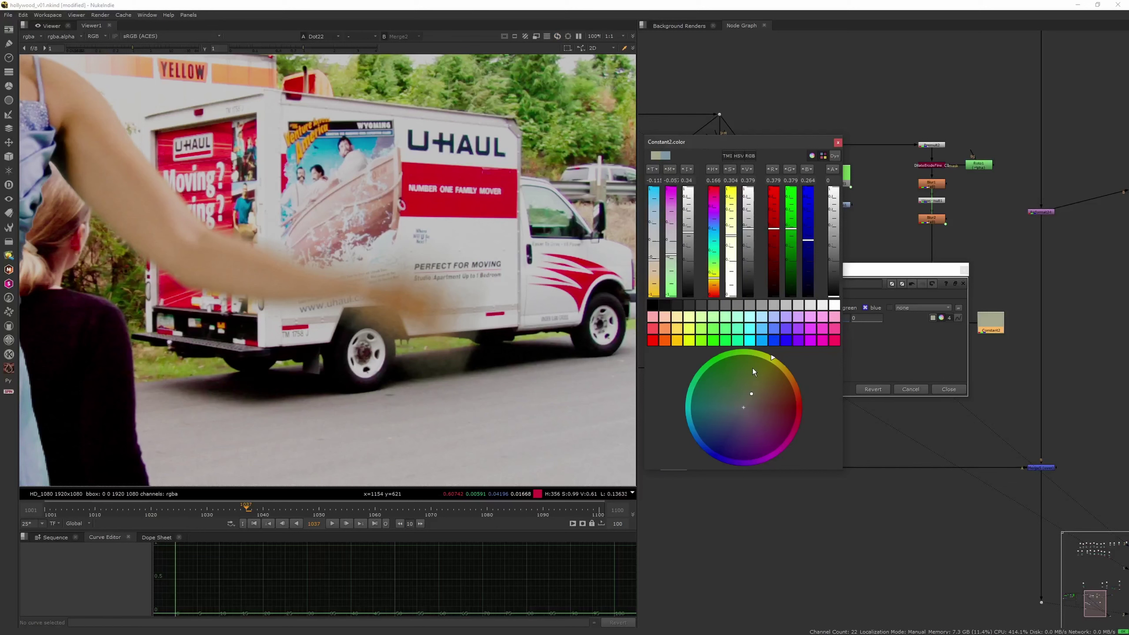
pyautogui.click(838, 143)
pyautogui.click(964, 270)
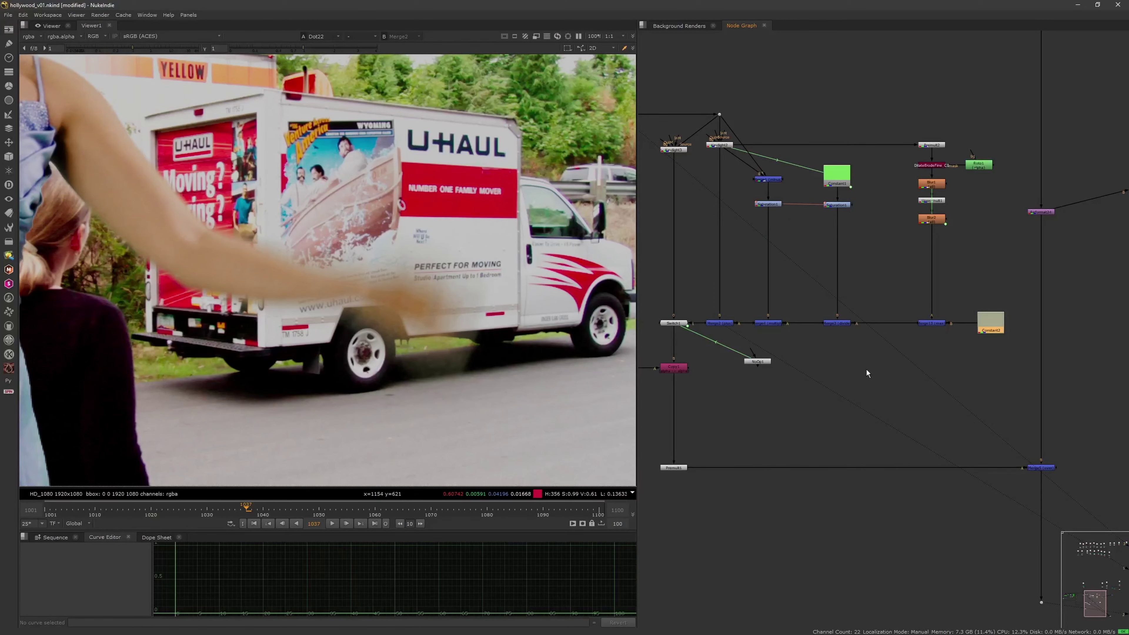
# Check the despill value on the NoOp1 control node and close its properties.
pyautogui.moveTo(749, 363); pyautogui.dragTo(748, 366)
pyautogui.click(748, 368)
pyautogui.doubleClick(750, 365)
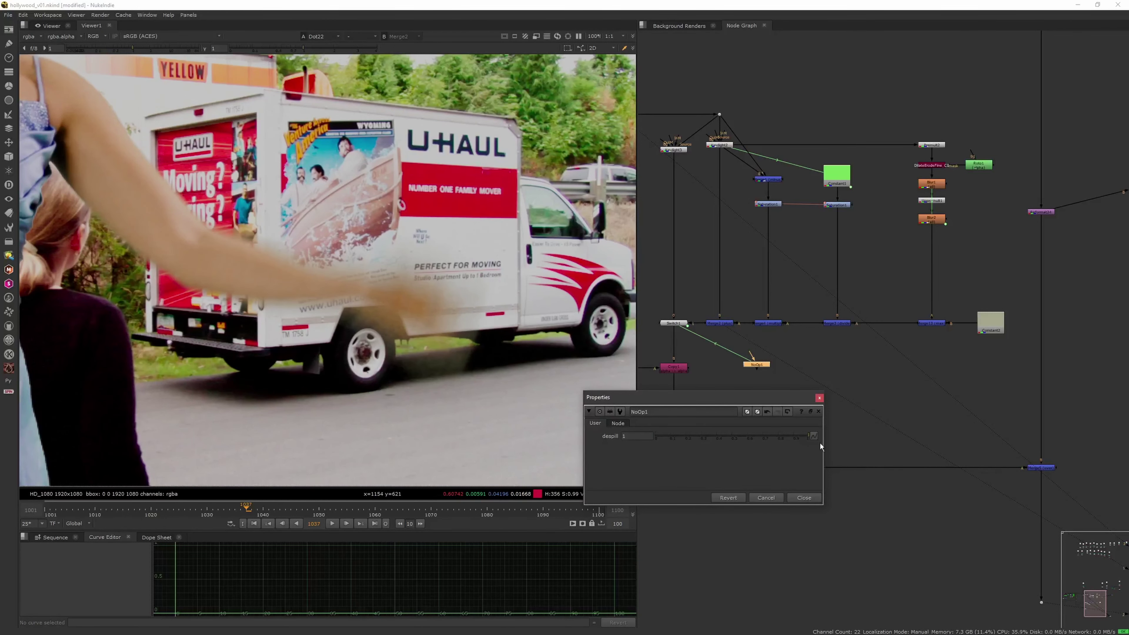
pyautogui.click(819, 398)
# Show the original green-screen plate in the viewer and examine the mixed pixels along the shoulder and upper-arm edge.
pyautogui.scroll(-6, 776, 422)
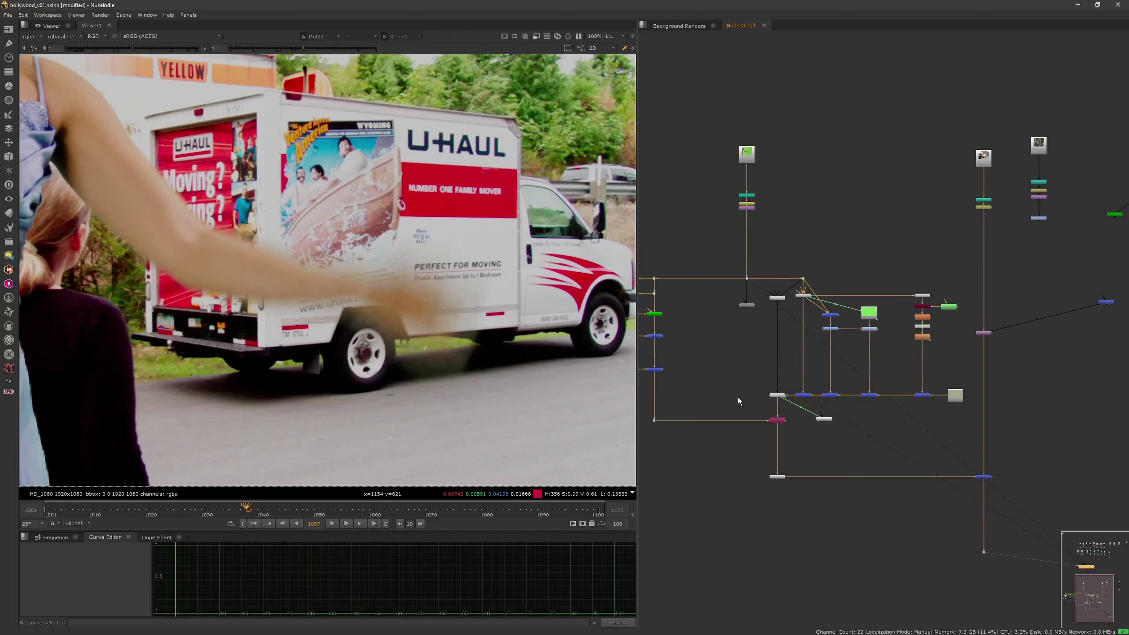
pyautogui.press('1')
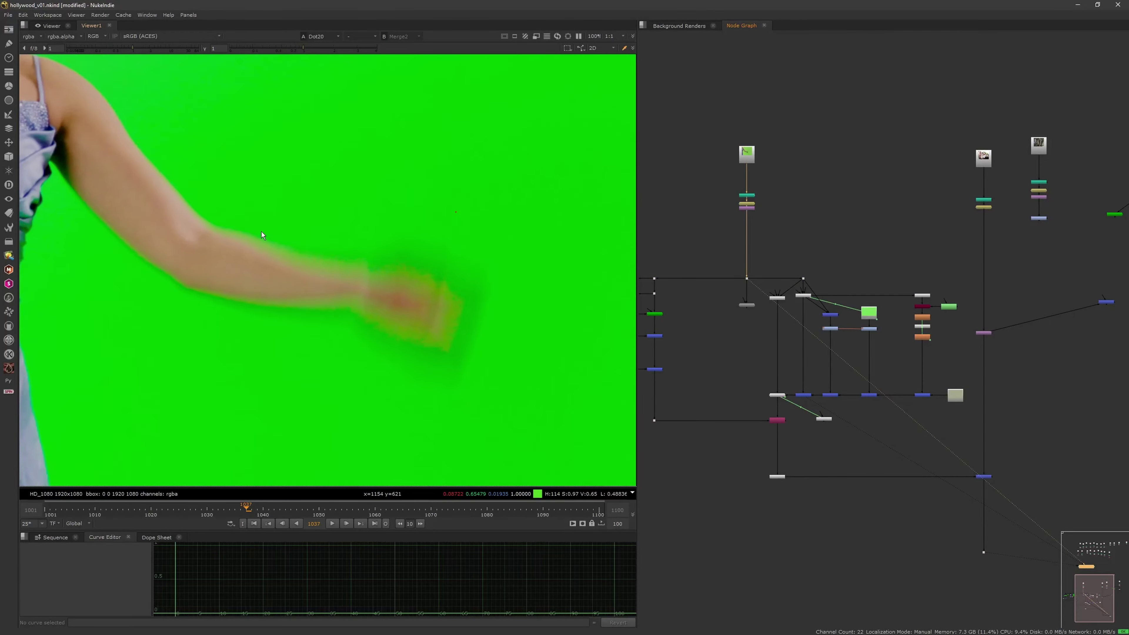
pyautogui.scroll(5, 357, 256)
pyautogui.moveTo(248, 246); pyautogui.dragTo(322, 321, button='middle')
pyautogui.moveTo(238, 279); pyautogui.dragTo(276, 314, button='middle')
pyautogui.scroll(2, 214, 229)
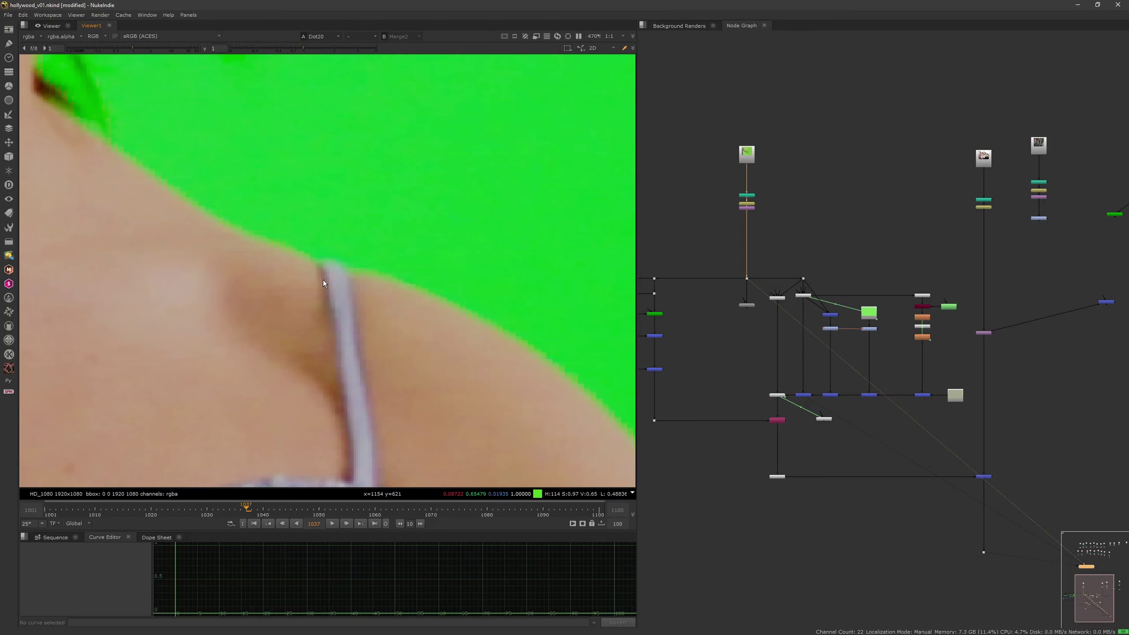
pyautogui.moveTo(255, 224); pyautogui.dragTo(158, 197, button='middle')
pyautogui.moveTo(389, 375); pyautogui.dragTo(238, 227, button='middle')
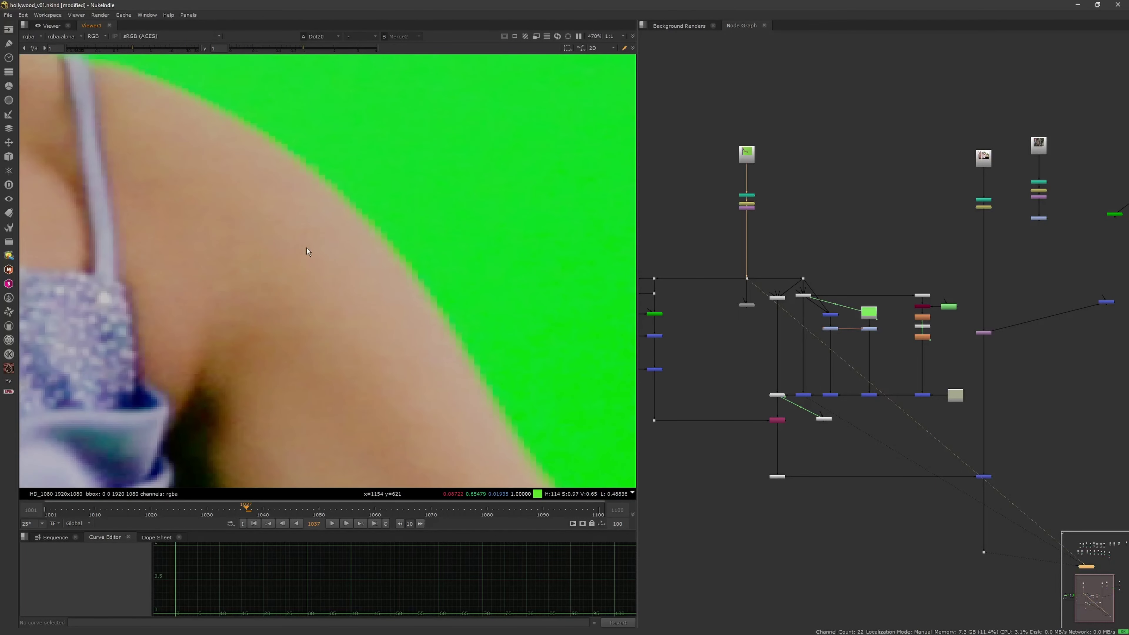
pyautogui.scroll(4, 386, 221)
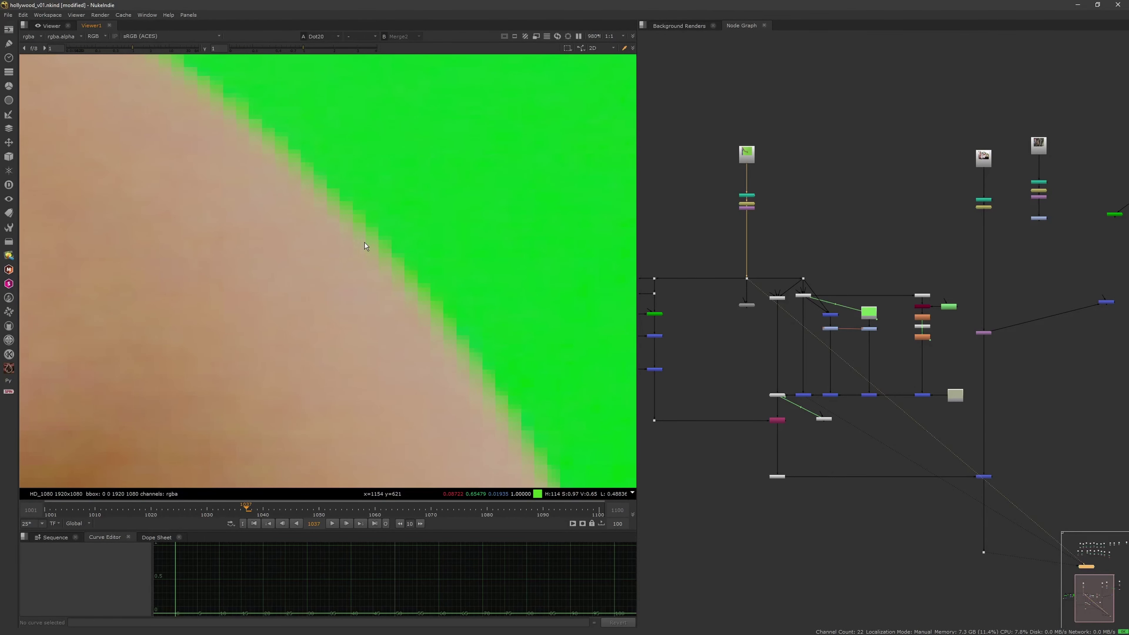
pyautogui.scroll(2, 353, 226)
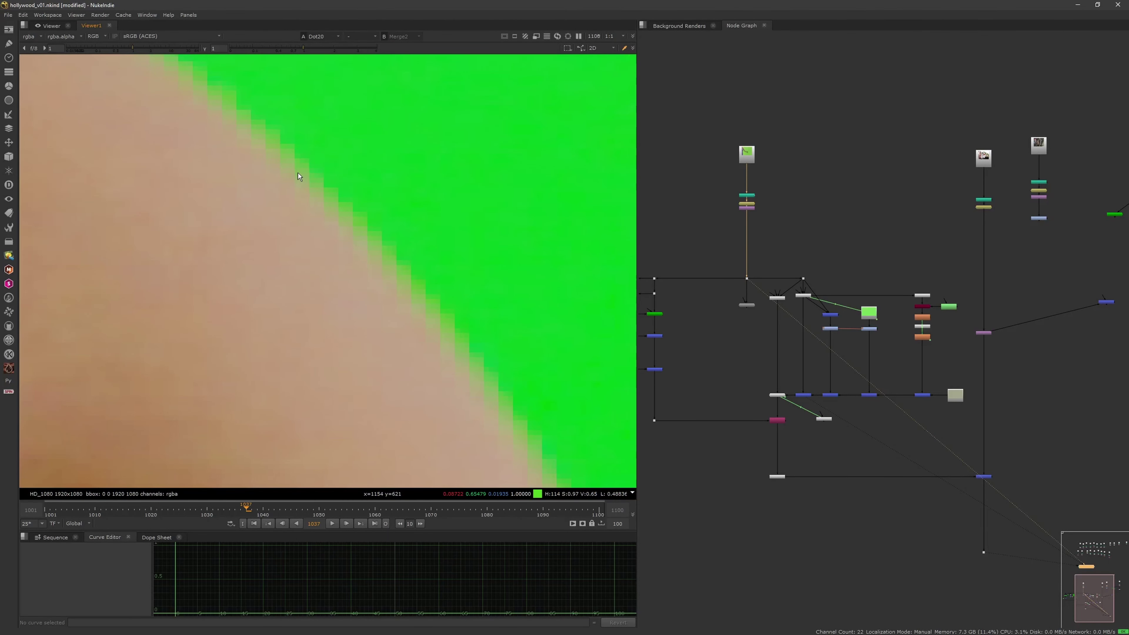
pyautogui.scroll(3, 291, 166)
pyautogui.scroll(1, 342, 250)
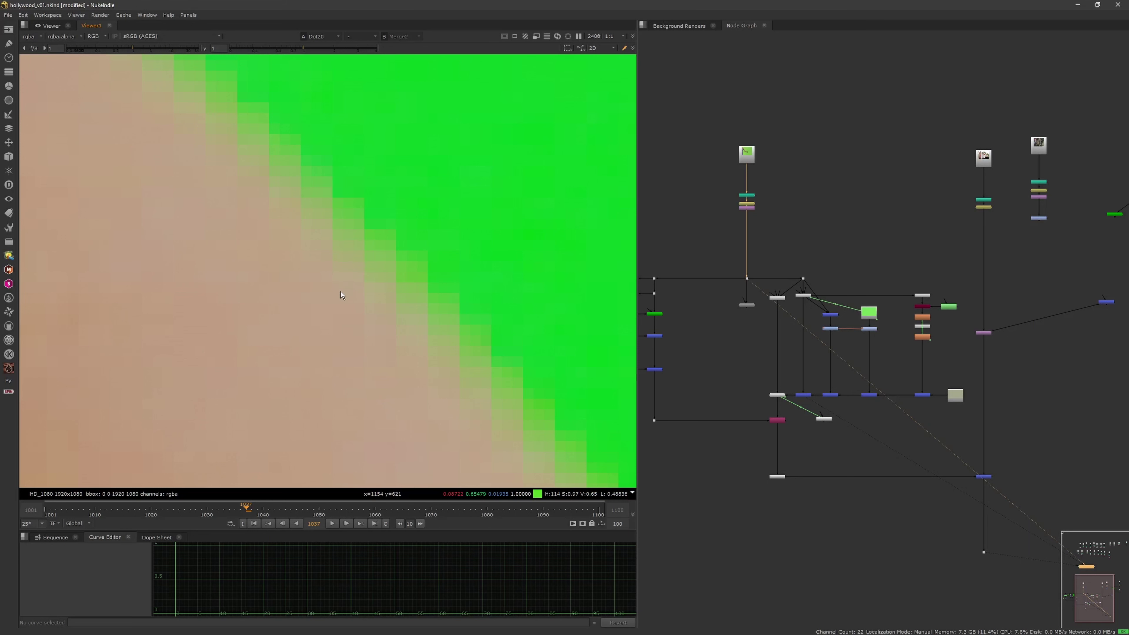
pyautogui.scroll(-6, 352, 296)
pyautogui.scroll(3, 345, 255)
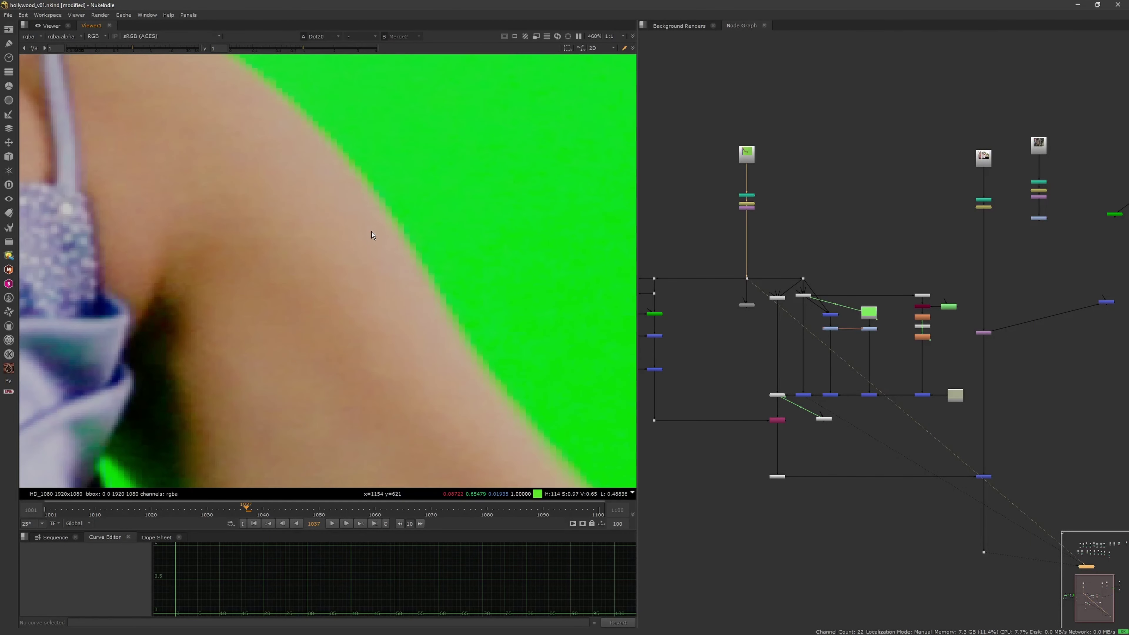
pyautogui.moveTo(357, 206); pyautogui.dragTo(343, 209, button='middle')
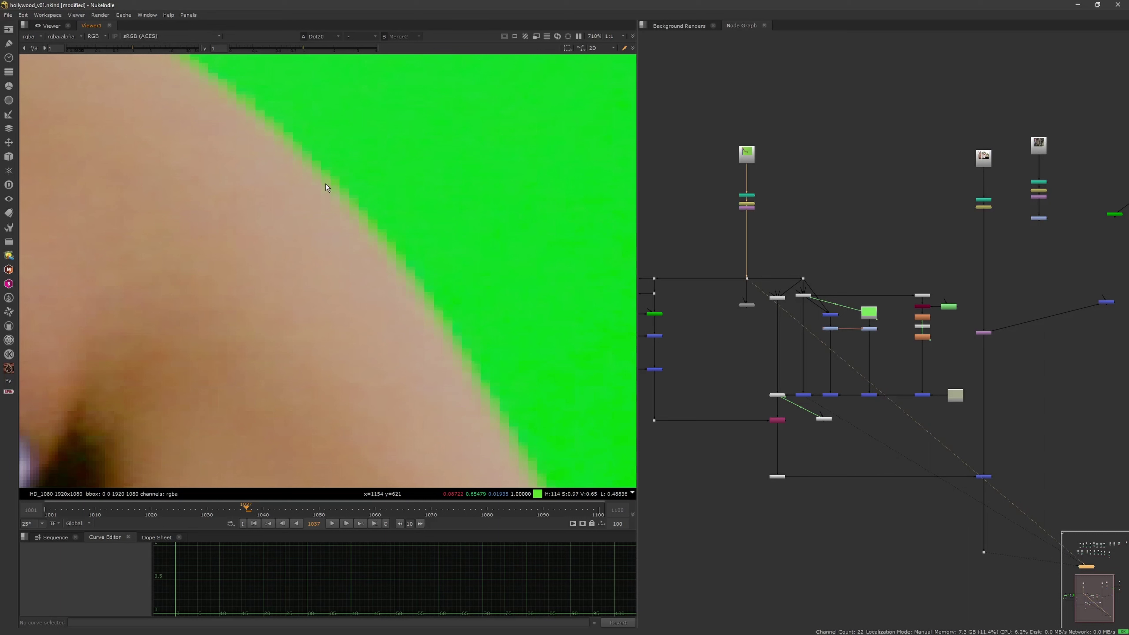
# Add a RotoPaint node fed from the green-screen plate's dot, show it in the viewer and open its properties.
pyautogui.click(827, 262)
pyautogui.press('p')
pyautogui.click(805, 176)
pyautogui.moveTo(824, 251); pyautogui.dragTo(747, 278)
pyautogui.press('1')
pyautogui.doubleClick(826, 258)
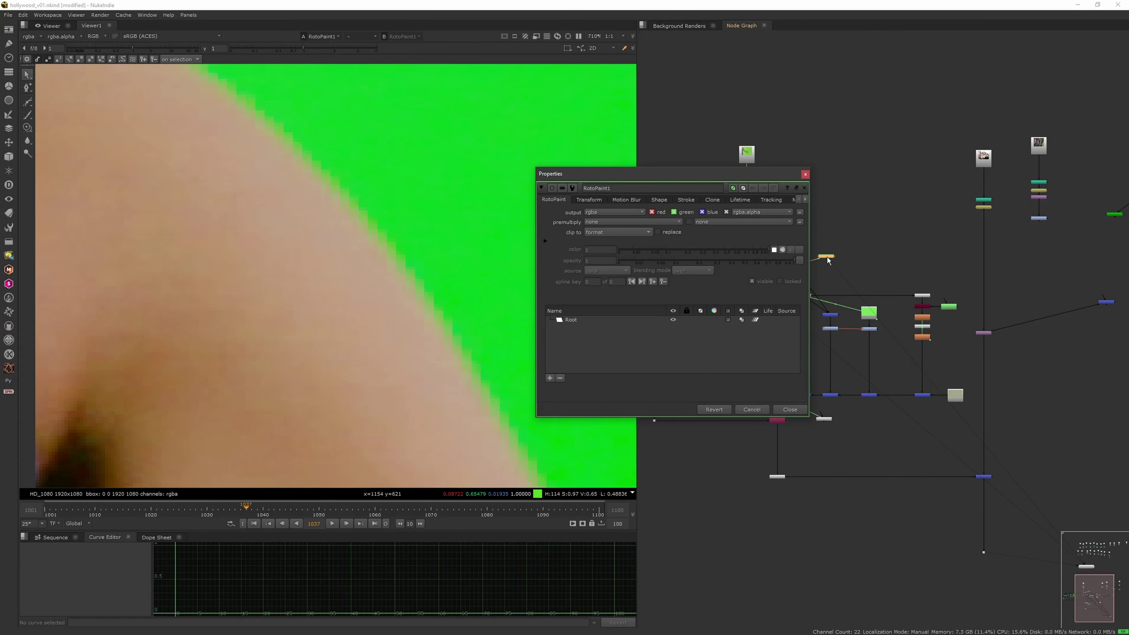
# Select the RotoPaint brush and set its paint color to a light orange of 1, 0.583, 0.333.
pyautogui.click(27, 115)
pyautogui.click(187, 62)
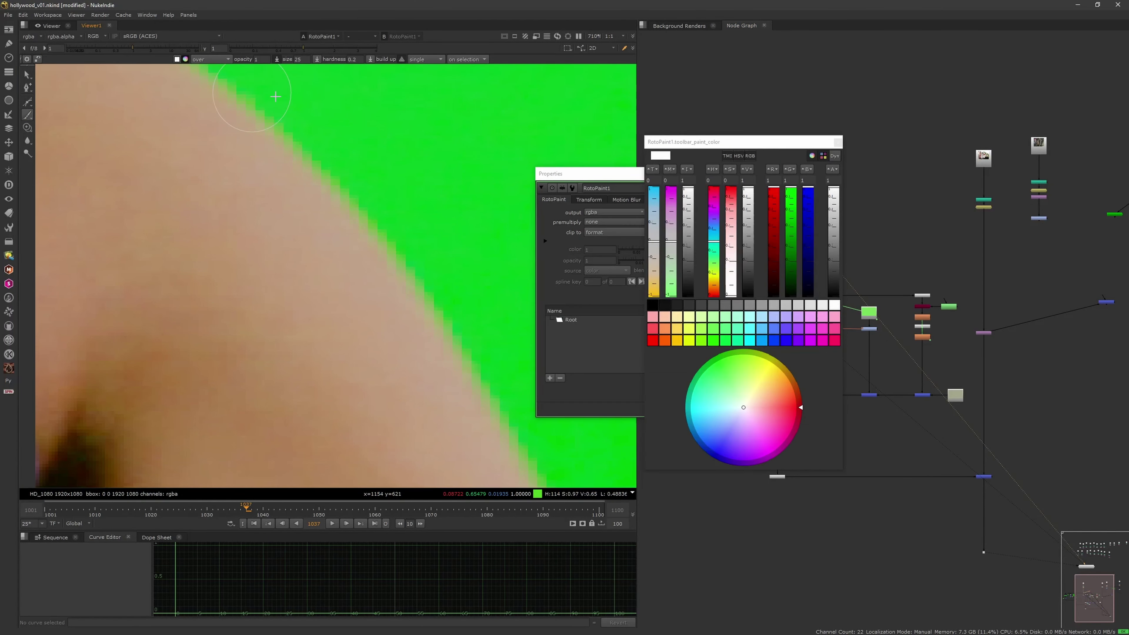
pyautogui.click(688, 329)
pyautogui.click(665, 328)
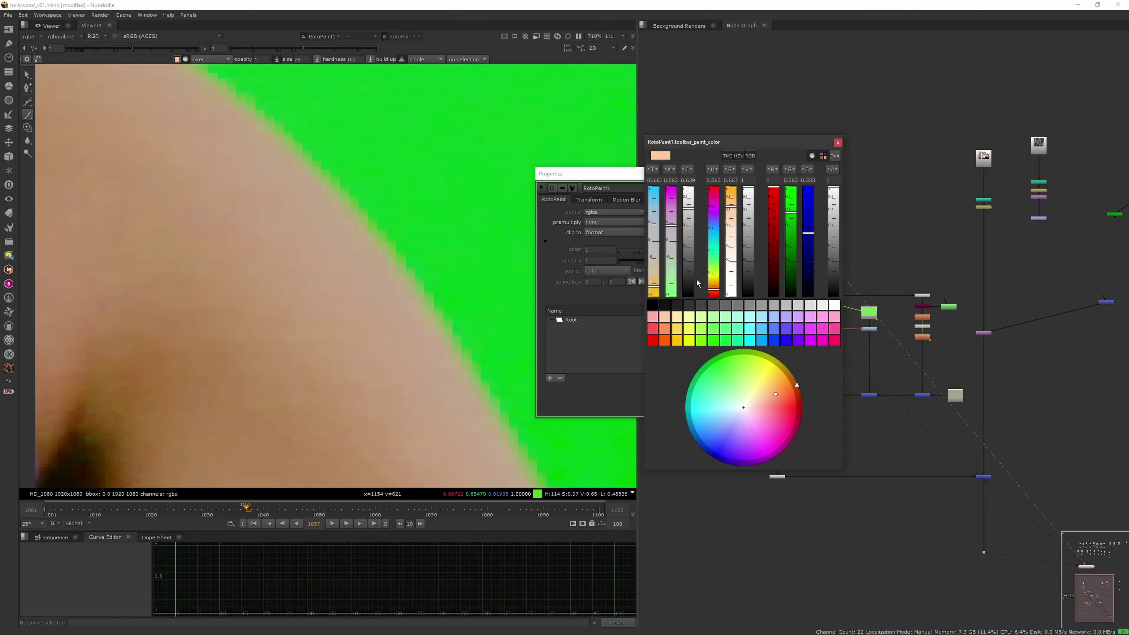
# Reduce the brush size to about 4.8 and paint a large and a small curved arrow from the arm's skin into the green.
pyautogui.moveTo(349, 300)
pyautogui.keyDown('shift'); pyautogui.mouseDown()
pyautogui.moveTo(306, 307)
pyautogui.moveTo(415, 207)
pyautogui.moveTo(460, 191)
pyautogui.moveTo(447, 229)
pyautogui.mouseUp(); pyautogui.keyUp('shift')
pyautogui.click(332, 293)
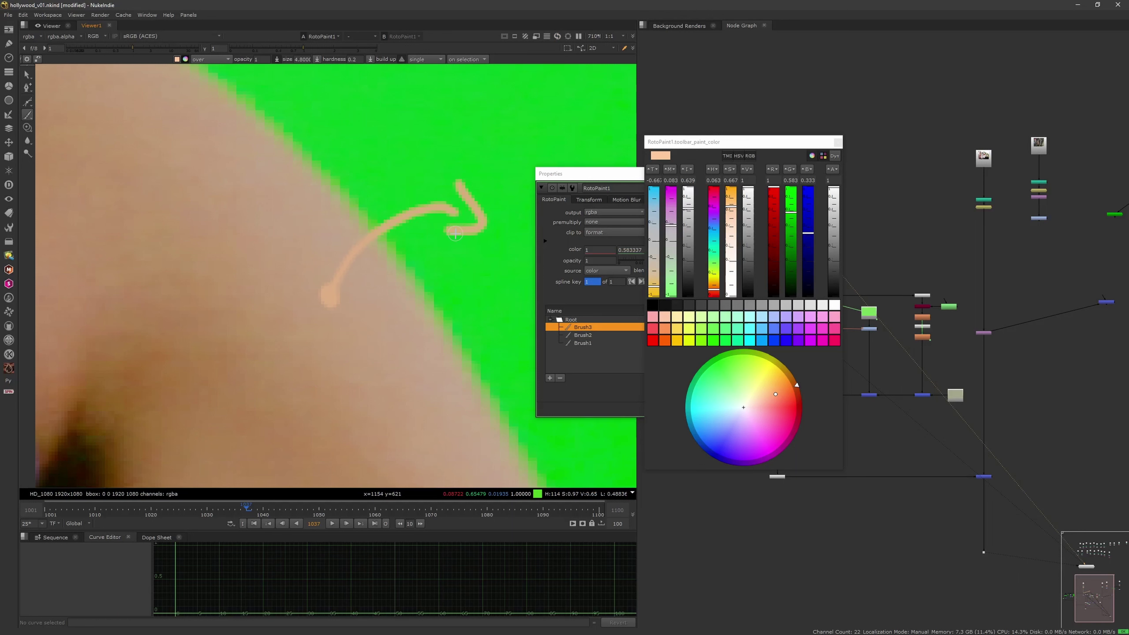
pyautogui.click(336, 216)
pyautogui.moveTo(337, 217); pyautogui.dragTo(366, 197)
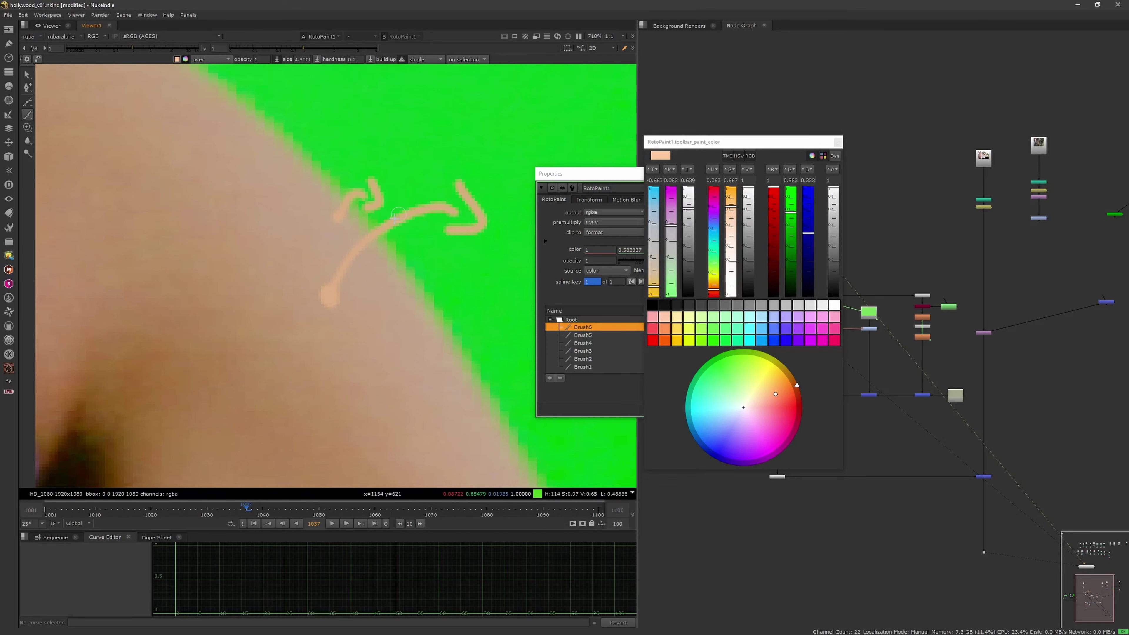
# Paint a small curved arrow from the lower dress edge out into the green background.
pyautogui.scroll(-5, 440, 289)
pyautogui.scroll(6, 371, 249)
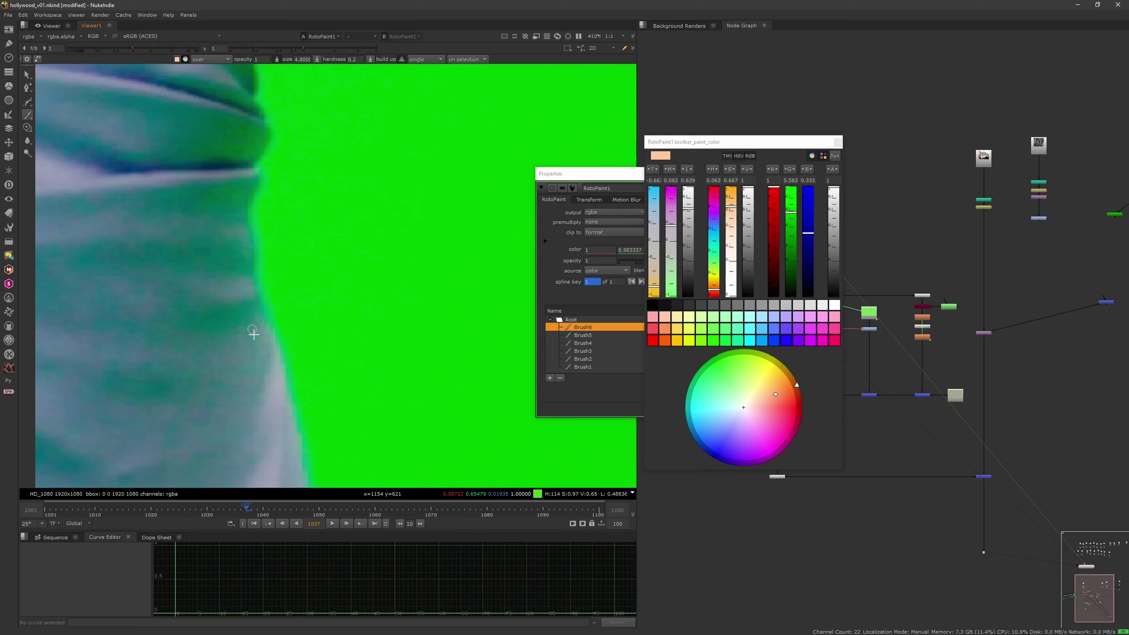
pyautogui.moveTo(257, 337)
pyautogui.mouseDown()
pyautogui.moveTo(288, 325)
pyautogui.moveTo(285, 337)
pyautogui.mouseUp()
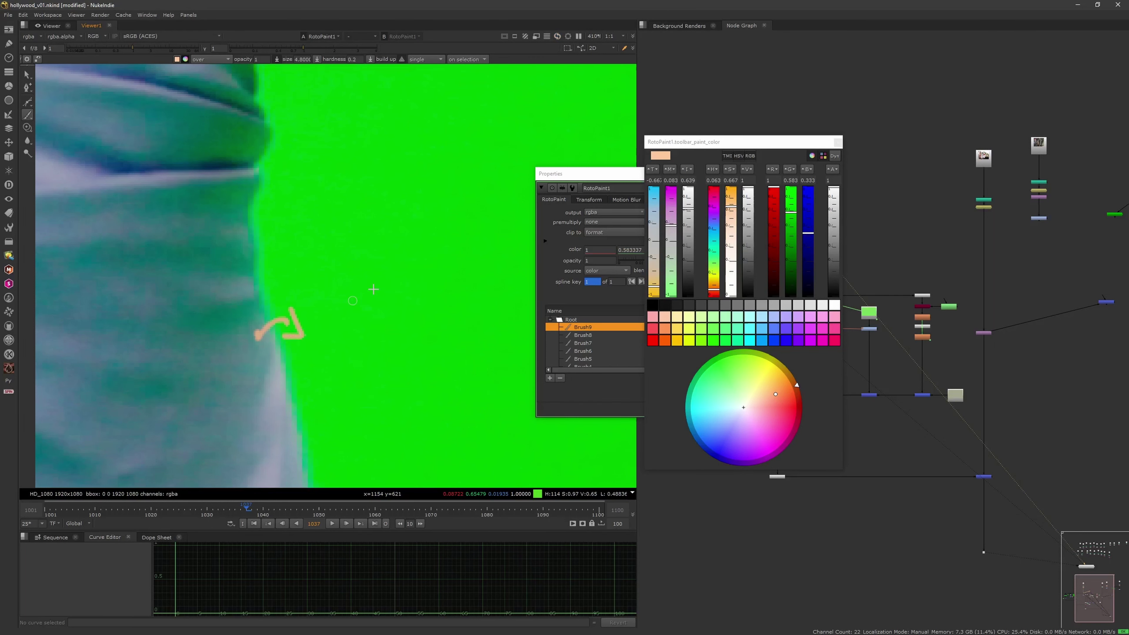
# Paint further small arrow marks along the upper dress edge below the armpit.
pyautogui.scroll(-6, 385, 286)
pyautogui.moveTo(529, 267)
pyautogui.mouseDown(button='middle')
pyautogui.moveTo(387, 295)
pyautogui.moveTo(348, 355)
pyautogui.mouseUp(button='middle')
pyautogui.scroll(3, 329, 307)
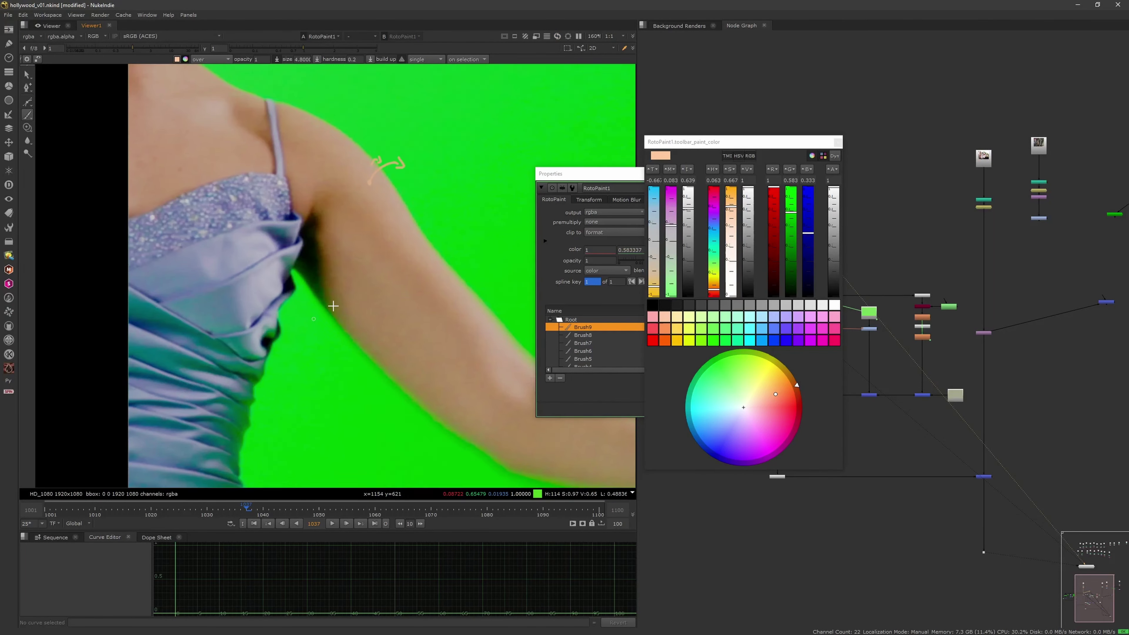
pyautogui.scroll(6, 329, 301)
pyautogui.moveTo(301, 292)
pyautogui.mouseDown()
pyautogui.moveTo(329, 309)
pyautogui.moveTo(310, 312)
pyautogui.mouseUp()
pyautogui.moveTo(310, 313)
pyautogui.mouseDown(button='middle')
pyautogui.moveTo(360, 258)
pyautogui.moveTo(390, 195)
pyautogui.mouseUp(button='middle')
pyautogui.moveTo(356, 262)
pyautogui.mouseDown()
pyautogui.moveTo(385, 277)
pyautogui.moveTo(363, 303)
pyautogui.mouseUp()
# Examine the motion-blurred forearm and hand in the annotated plate.
pyautogui.scroll(-4, 365, 304)
pyautogui.moveTo(402, 312)
pyautogui.mouseDown(button='middle')
pyautogui.moveTo(340, 307)
pyautogui.moveTo(334, 318)
pyautogui.mouseUp(button='middle')
pyautogui.scroll(-4, 327, 313)
pyautogui.moveTo(284, 292)
pyautogui.mouseDown(button='middle')
pyautogui.moveTo(269, 277)
pyautogui.moveTo(189, 259)
pyautogui.mouseUp(button='middle')
pyautogui.scroll(4, 308, 260)
pyautogui.moveTo(471, 387); pyautogui.dragTo(319, 306, button='middle')
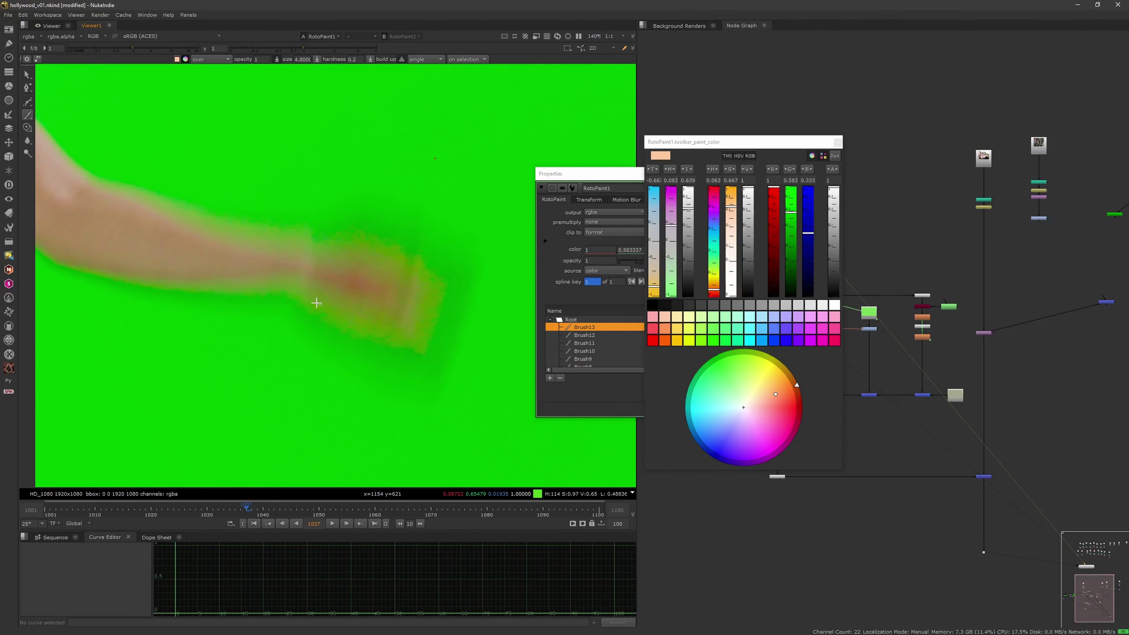
pyautogui.scroll(-5, 335, 307)
pyautogui.scroll(4, 336, 314)
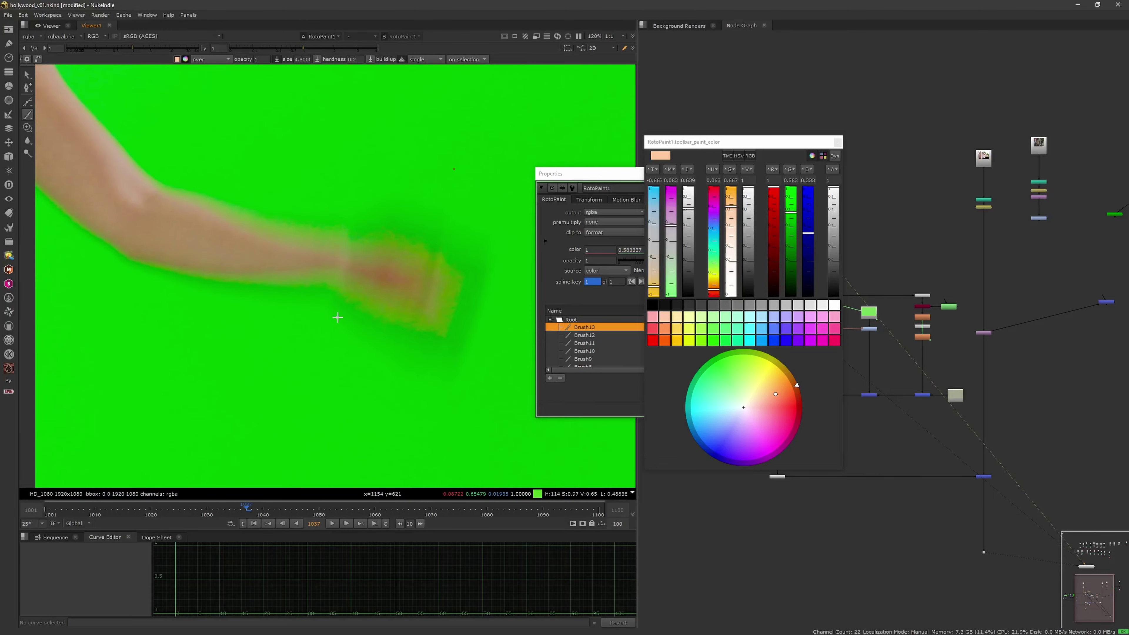
# Close the paint color picker and RotoPaint properties, and inspect the fringe around the blurred hand up close.
pyautogui.click(837, 142)
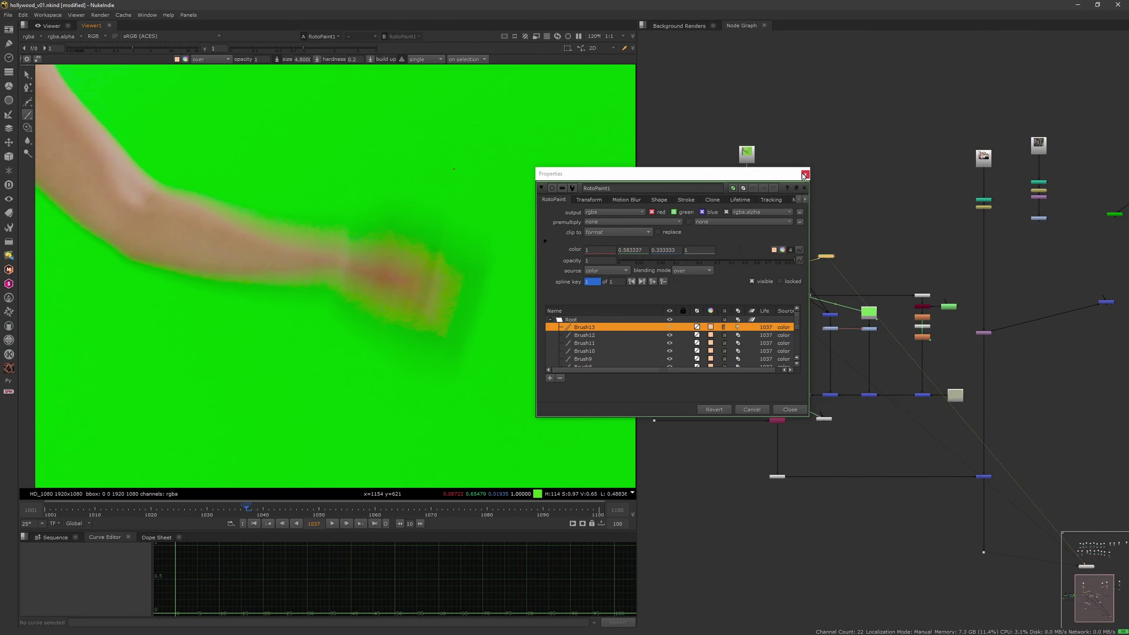
pyautogui.click(802, 175)
pyautogui.scroll(-6, 536, 294)
pyautogui.scroll(5, 512, 337)
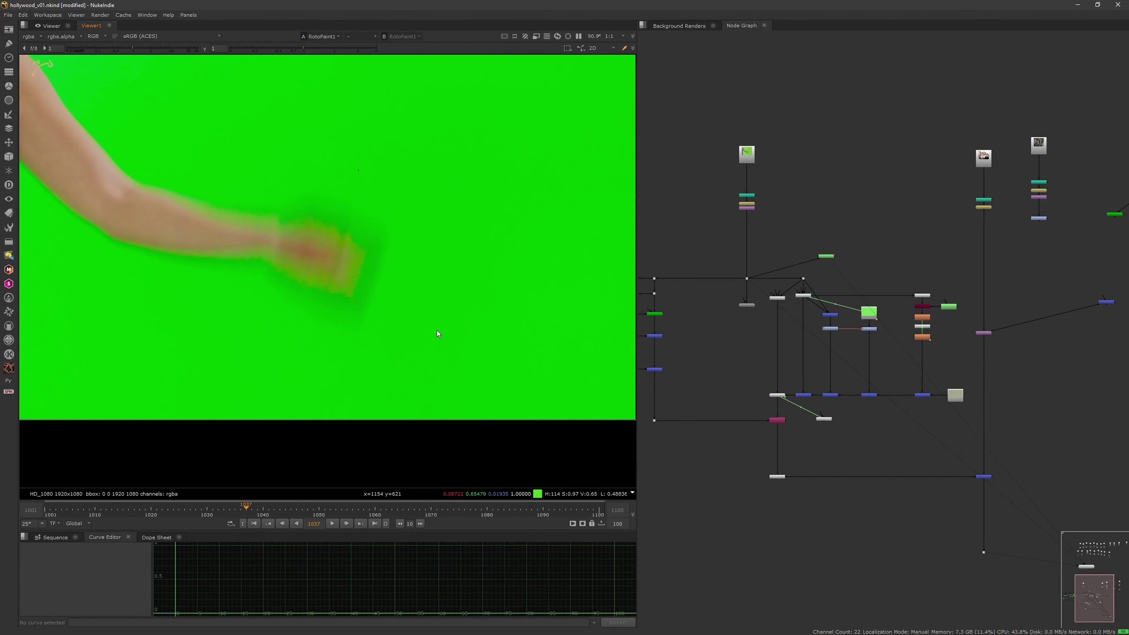
pyautogui.scroll(4, 497, 323)
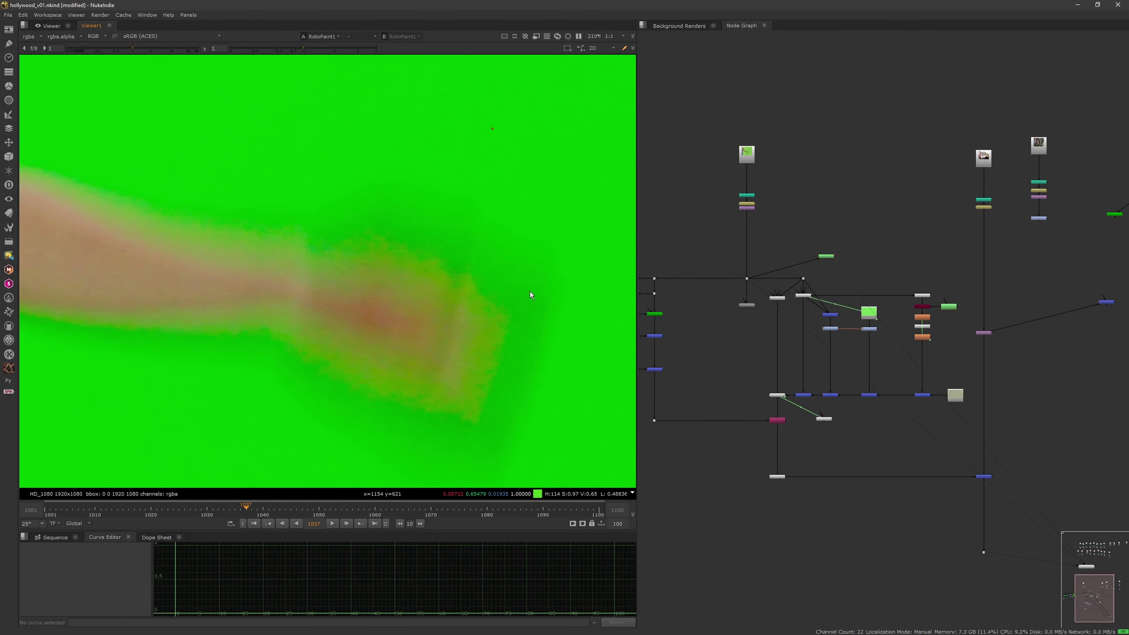
pyautogui.moveTo(425, 356); pyautogui.dragTo(421, 268, button='middle')
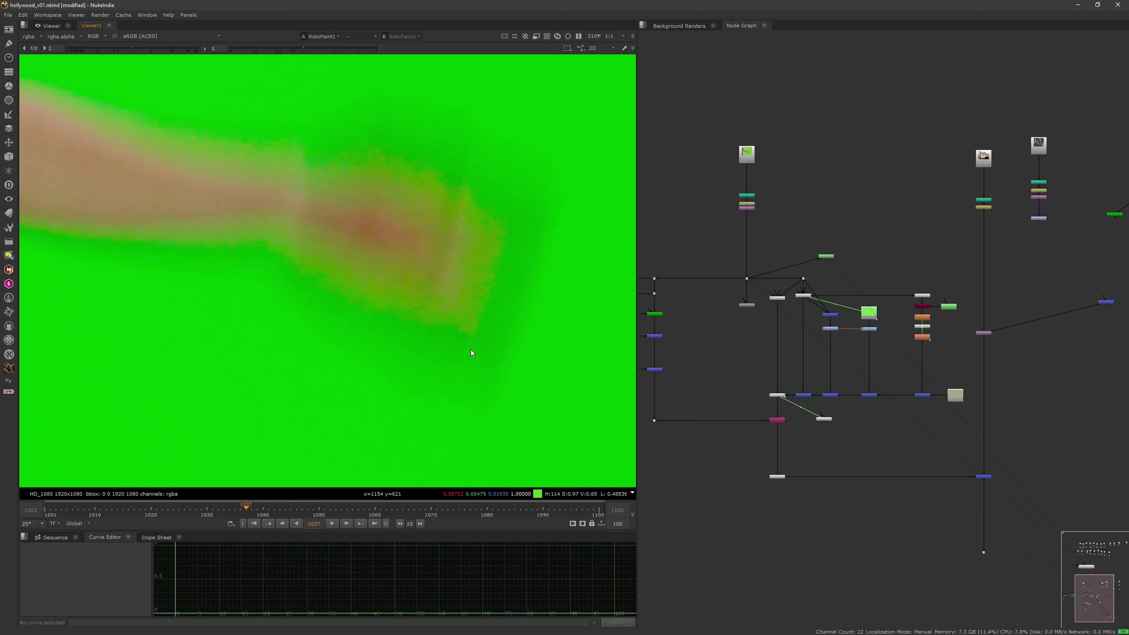
pyautogui.scroll(-4, 448, 338)
pyautogui.scroll(-1, 456, 359)
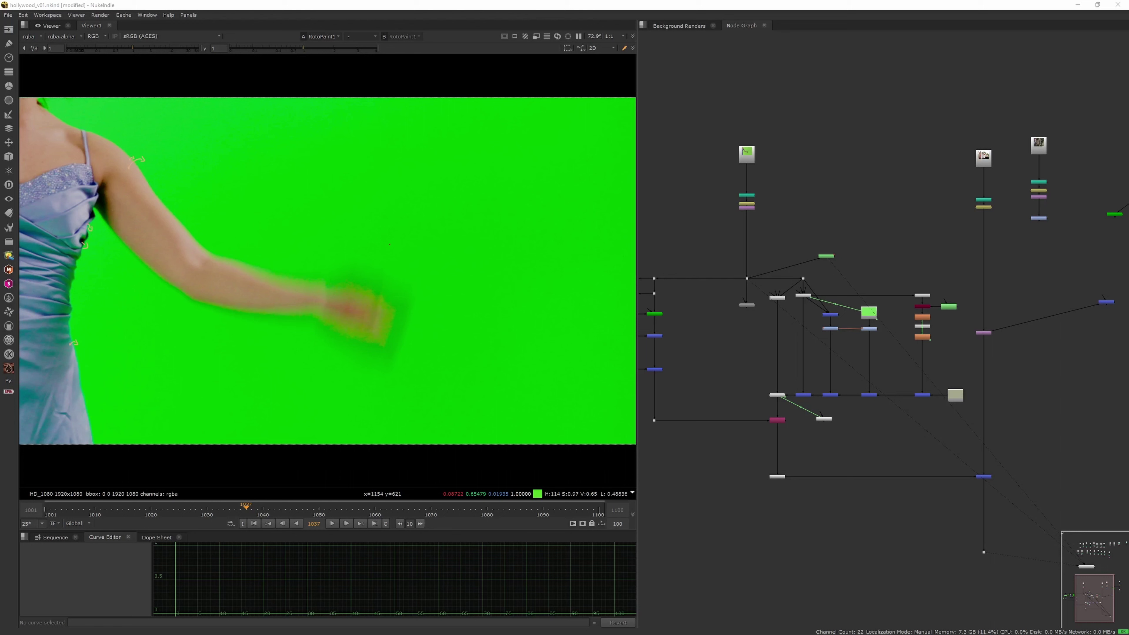
# Find the green mug plate among the other green-screen plates, show it in the viewer and scrub to frame 1084.
pyautogui.click(870, 201)
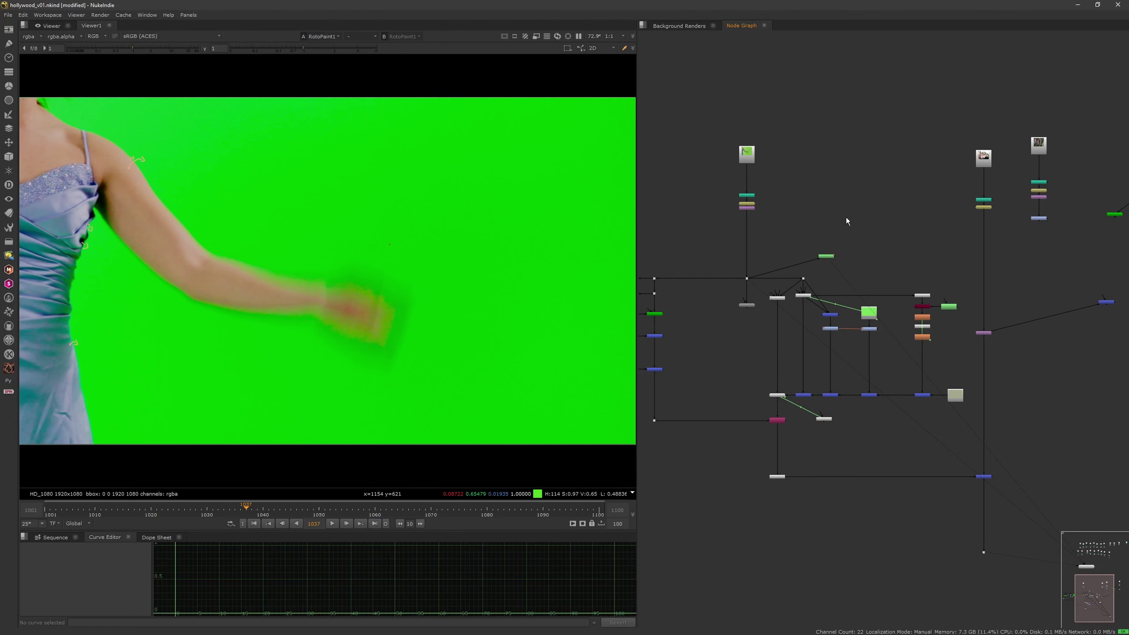
pyautogui.scroll(-6, 881, 182)
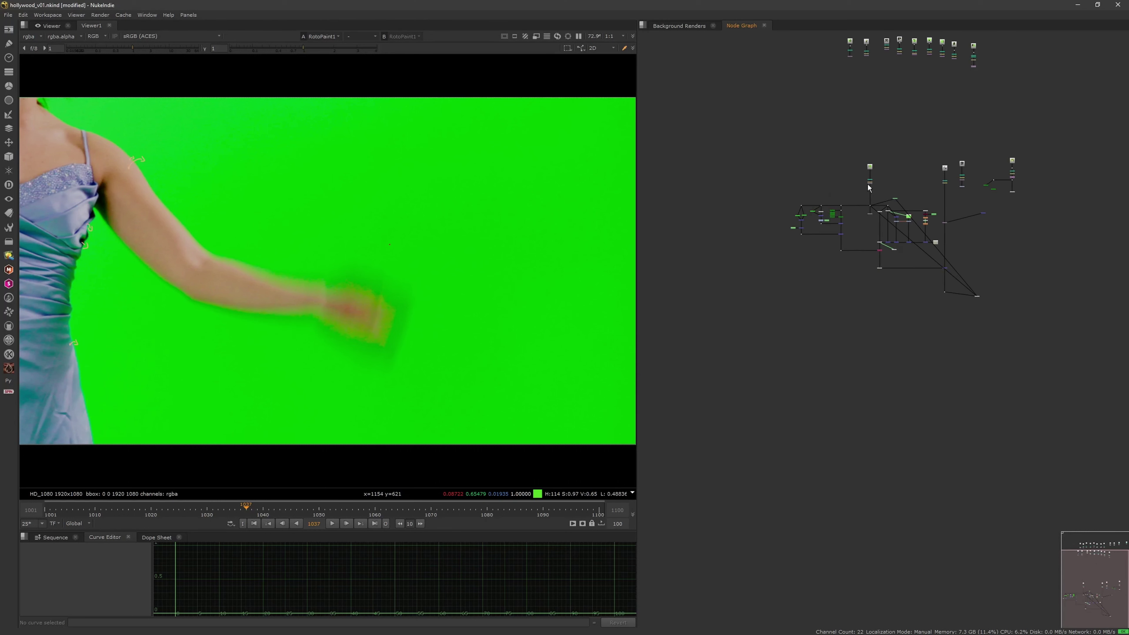
pyautogui.scroll(5, 844, 280)
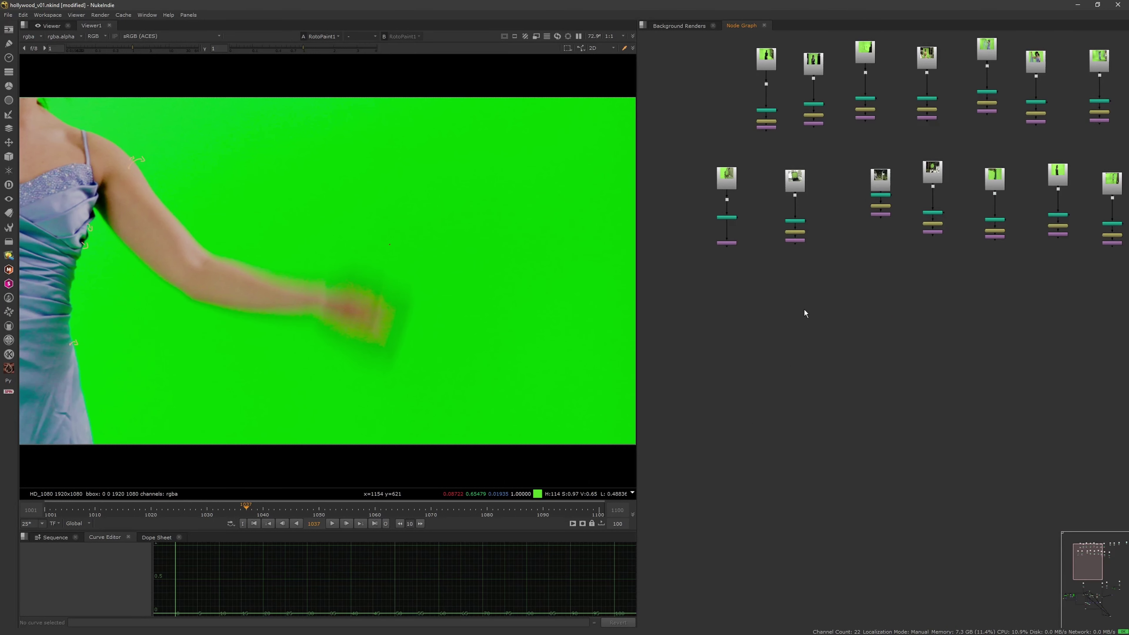
pyautogui.moveTo(780, 266); pyautogui.dragTo(783, 347, button='middle')
pyautogui.moveTo(772, 321); pyautogui.dragTo(777, 317)
pyautogui.press('1')
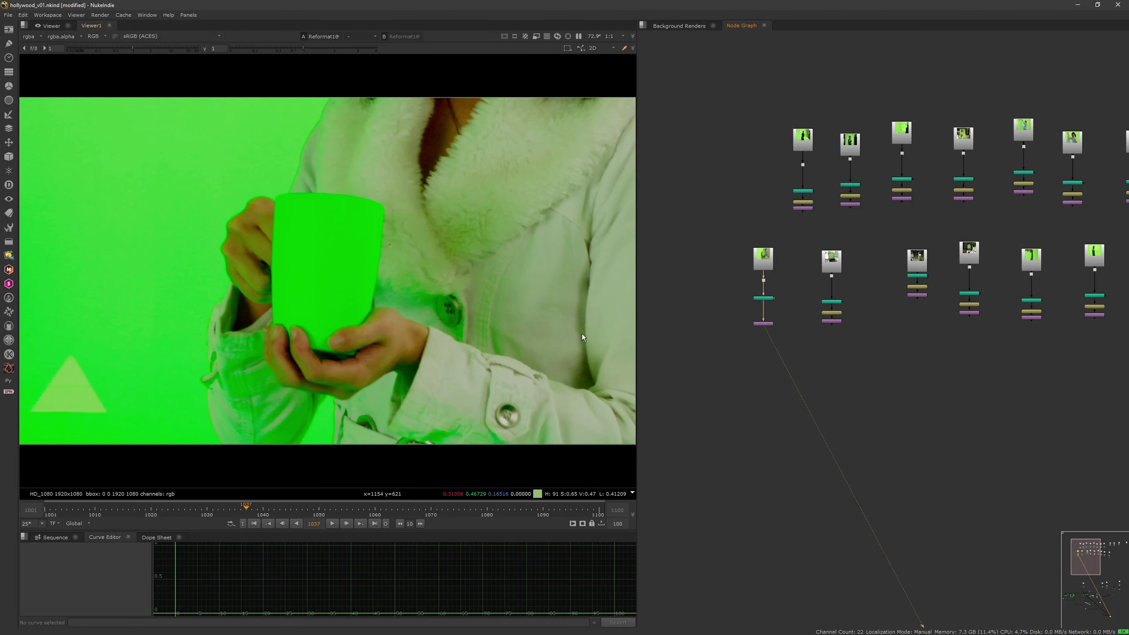
pyautogui.moveTo(525, 354); pyautogui.dragTo(499, 358, button='middle')
pyautogui.middleClick(502, 359)
pyautogui.moveTo(472, 500); pyautogui.dragTo(510, 511)
# Show the green-screen laptop plate in the viewer and scrub through its frames.
pyautogui.moveTo(803, 345); pyautogui.dragTo(873, 308)
pyautogui.press('1')
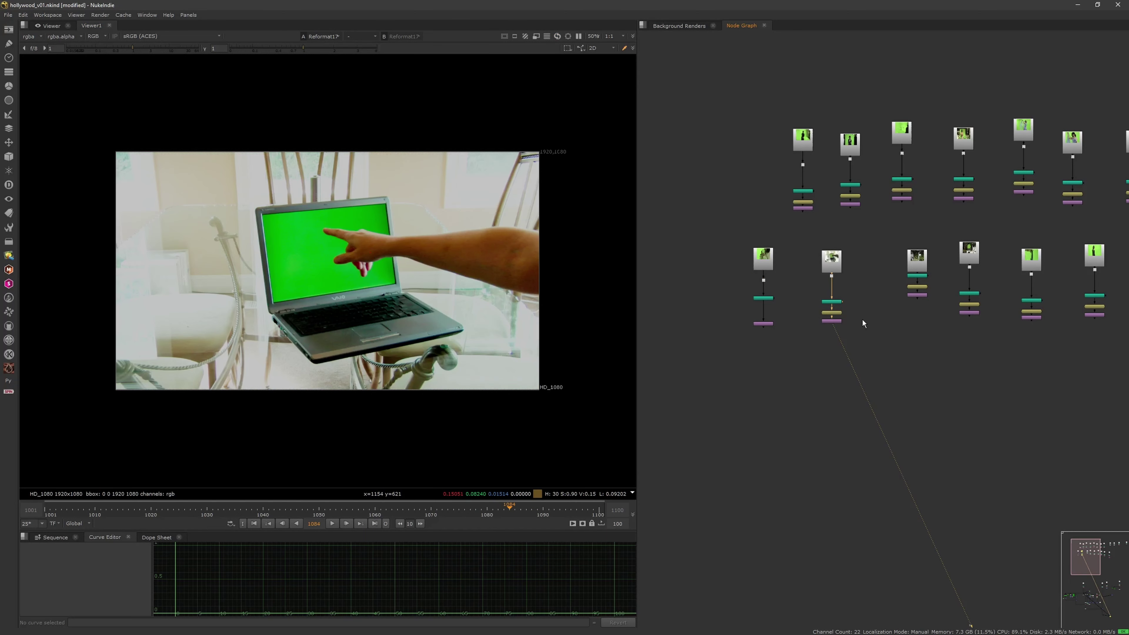
pyautogui.moveTo(447, 509); pyautogui.dragTo(211, 533)
pyautogui.moveTo(453, 529); pyautogui.dragTo(325, 449)
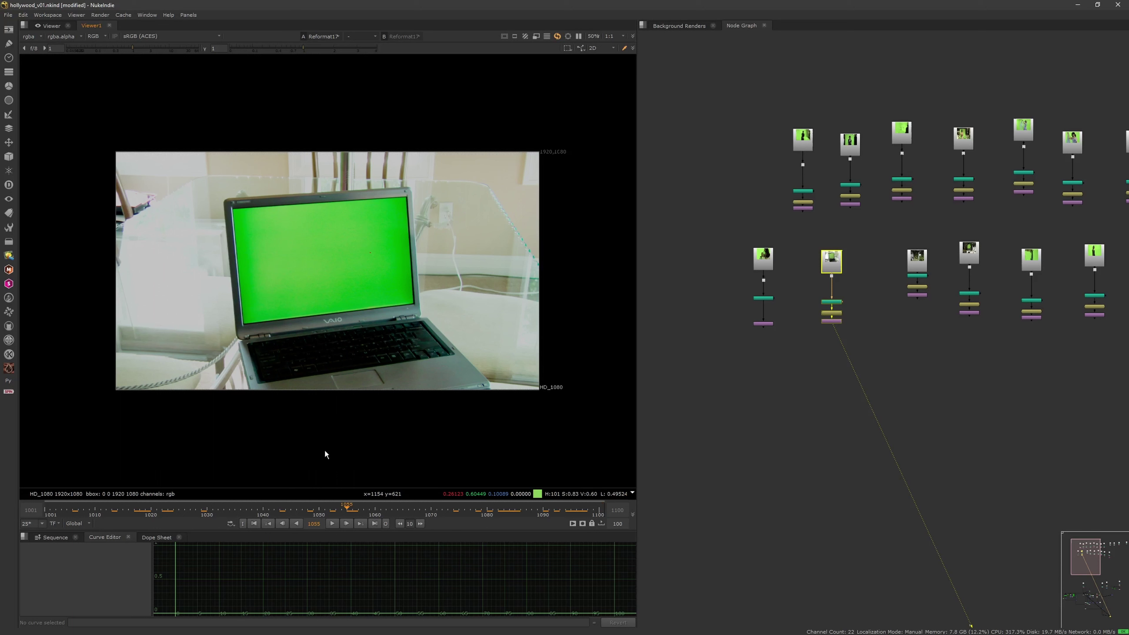
# Show the green-screen plate of the black-robed figure in the viewer and scrub through its frames.
pyautogui.click(117, 510)
pyautogui.click(778, 250)
pyautogui.moveTo(779, 232); pyautogui.dragTo(821, 206)
pyautogui.press('1')
pyautogui.click(830, 208)
pyautogui.moveTo(134, 510); pyautogui.dragTo(493, 512)
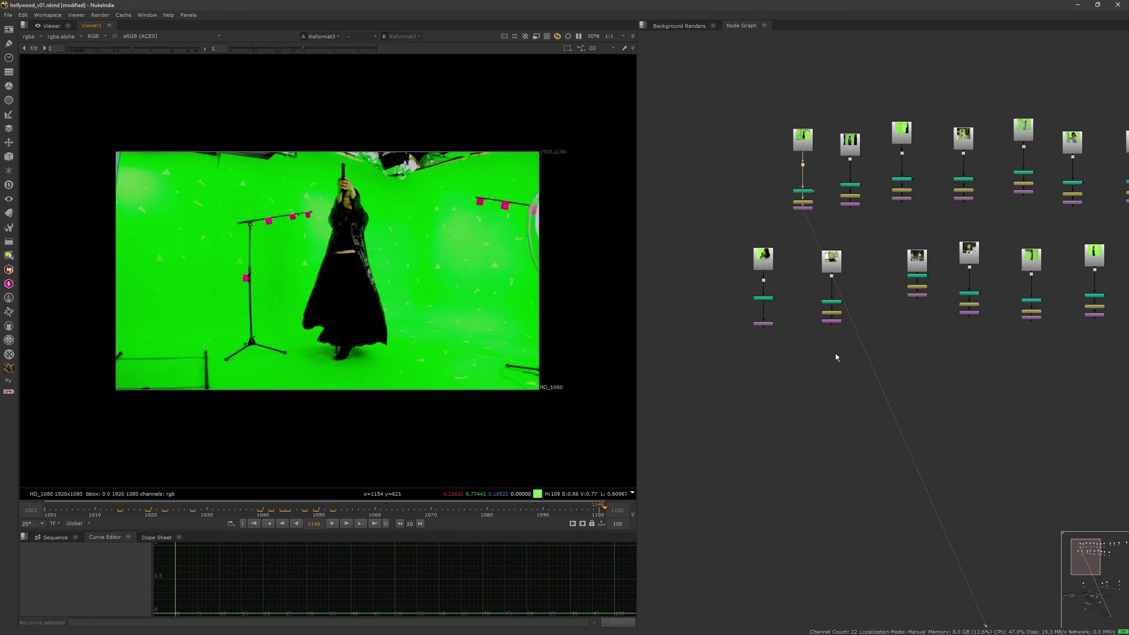
# Show the neighboring plate of the woman holding a coffee cup in the viewer.
pyautogui.moveTo(874, 228); pyautogui.dragTo(779, 262, button='middle')
pyautogui.click(754, 238)
pyautogui.press('1')
pyautogui.click(773, 251)
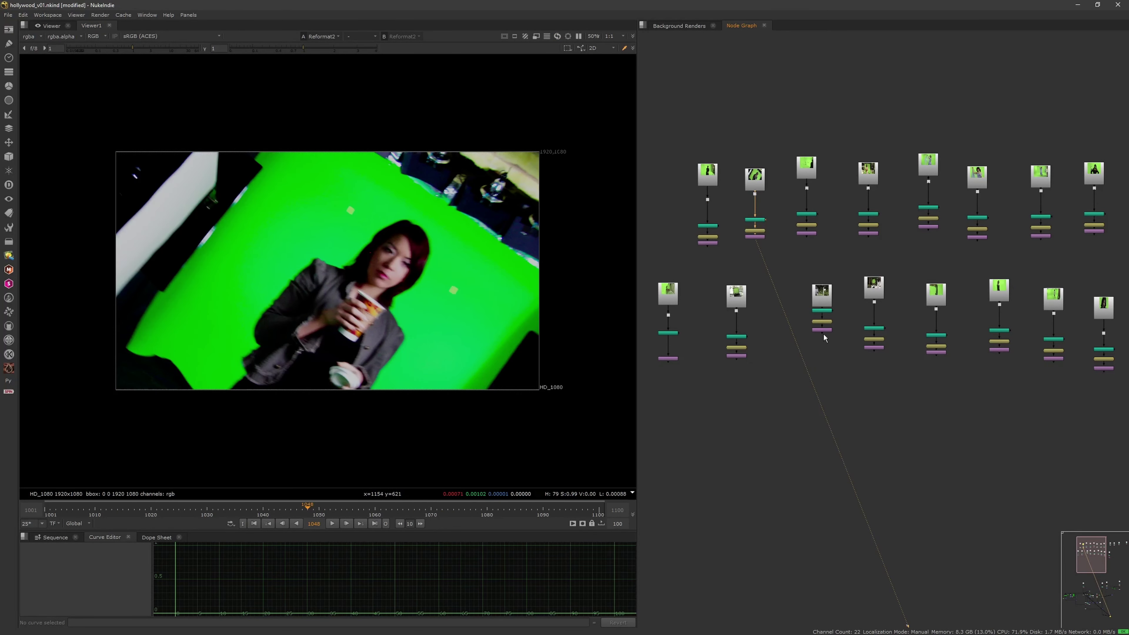
# Show the dark SUV plate from the lower row in the viewer and scrub back to frame 1020.
pyautogui.moveTo(823, 330); pyautogui.dragTo(822, 337)
pyautogui.press('1')
pyautogui.click(801, 354)
pyautogui.moveTo(342, 509); pyautogui.dragTo(150, 530)
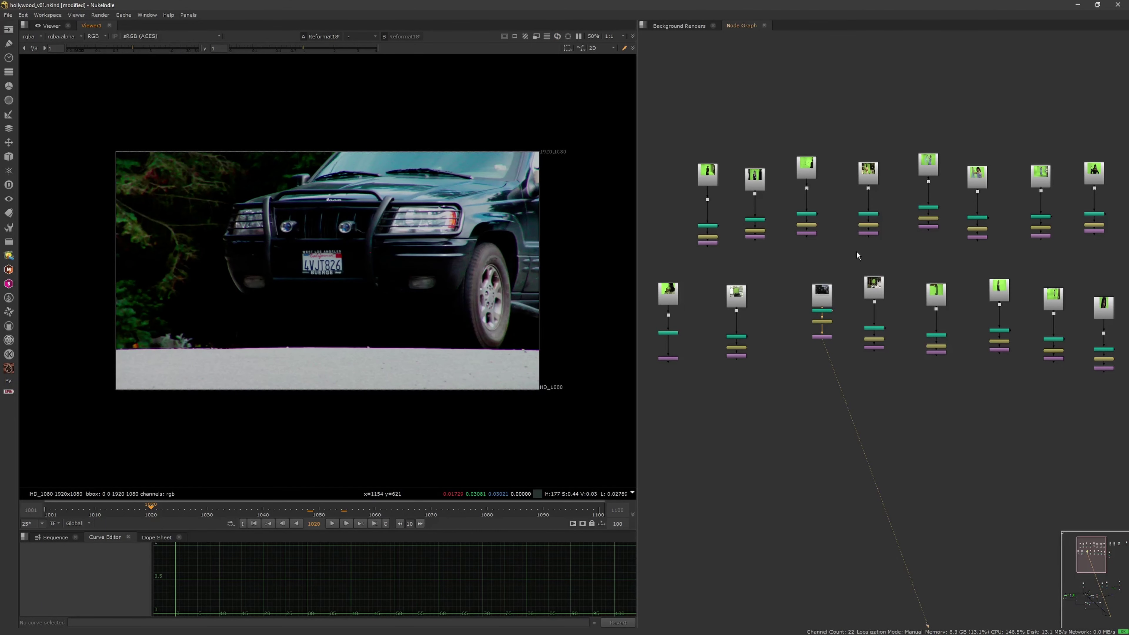
# Show the plate next to the SUV plate in the viewer and scrub through its frames.
pyautogui.moveTo(902, 393); pyautogui.dragTo(818, 296, button='middle')
pyautogui.moveTo(772, 287); pyautogui.dragTo(808, 247)
pyautogui.press('1')
pyautogui.click(808, 249)
pyautogui.moveTo(470, 513)
pyautogui.mouseDown()
pyautogui.moveTo(650, 496)
pyautogui.moveTo(481, 509)
pyautogui.mouseUp()
# Show a plate further along the lower row in the viewer and scrub back through its frames.
pyautogui.moveTo(895, 291); pyautogui.dragTo(753, 321, button='middle')
pyautogui.moveTo(748, 312); pyautogui.dragTo(795, 278)
pyautogui.press('1')
pyautogui.moveTo(469, 511); pyautogui.dragTo(118, 515)
pyautogui.moveTo(394, 519); pyautogui.dragTo(812, 440)
# Find the Christmas tree and candelabra plate, show it in the viewer and scrub to frame 1050.
pyautogui.moveTo(912, 381); pyautogui.dragTo(984, 345)
pyautogui.moveTo(926, 340); pyautogui.dragTo(816, 356, button='middle')
pyautogui.moveTo(880, 184); pyautogui.dragTo(732, 335, button='middle')
pyautogui.moveTo(698, 314); pyautogui.dragTo(728, 294)
pyautogui.press('1')
pyautogui.moveTo(512, 516); pyautogui.dragTo(319, 515)
# Show the outdoor plate of the woman casting a shadow, scrub to frame 1070 and examine the shadow on the green floor.
pyautogui.moveTo(778, 304); pyautogui.dragTo(777, 308)
pyautogui.press('1')
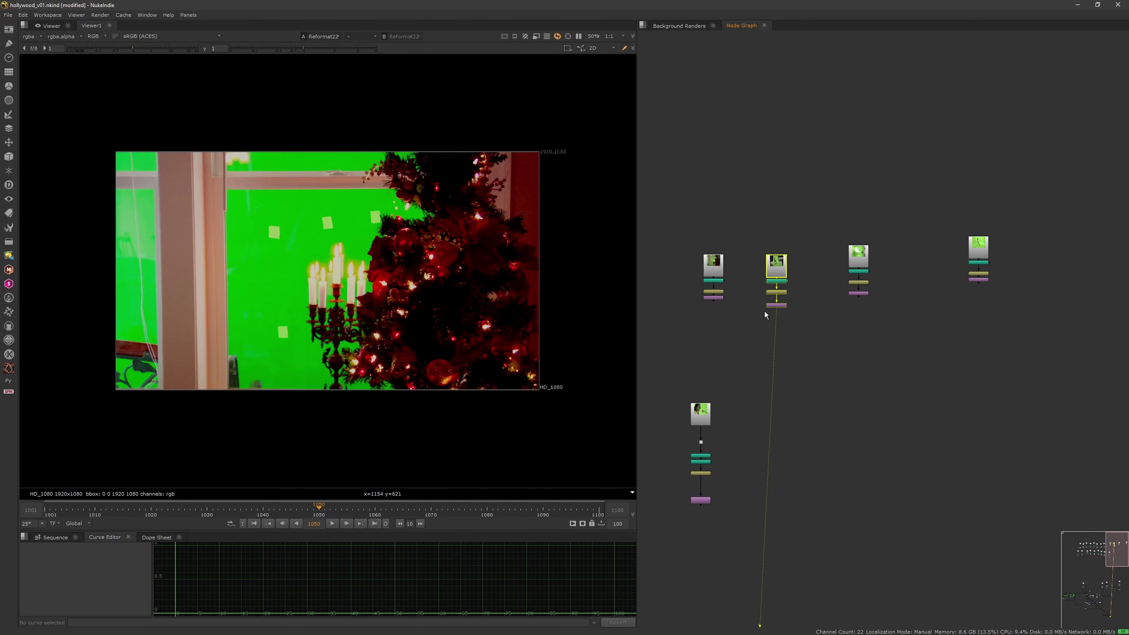
pyautogui.moveTo(410, 513); pyautogui.dragTo(207, 518)
pyautogui.moveTo(473, 516); pyautogui.dragTo(548, 514)
pyautogui.moveTo(356, 365); pyautogui.dragTo(436, 360, button='middle')
pyautogui.scroll(3, 436, 360)
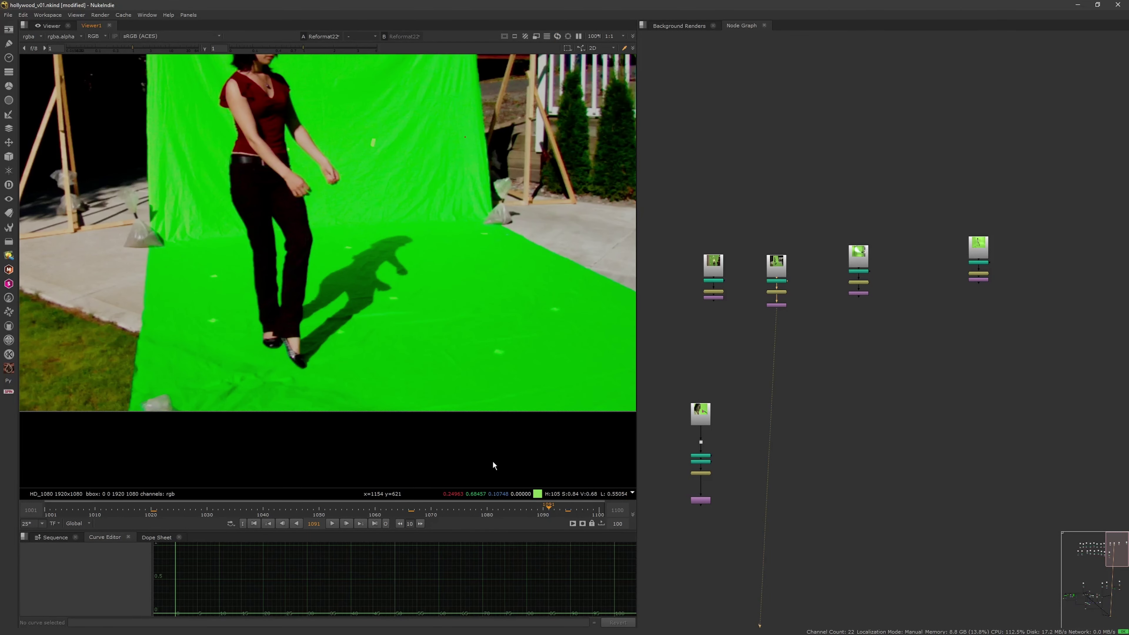
pyautogui.moveTo(508, 511); pyautogui.dragTo(431, 507)
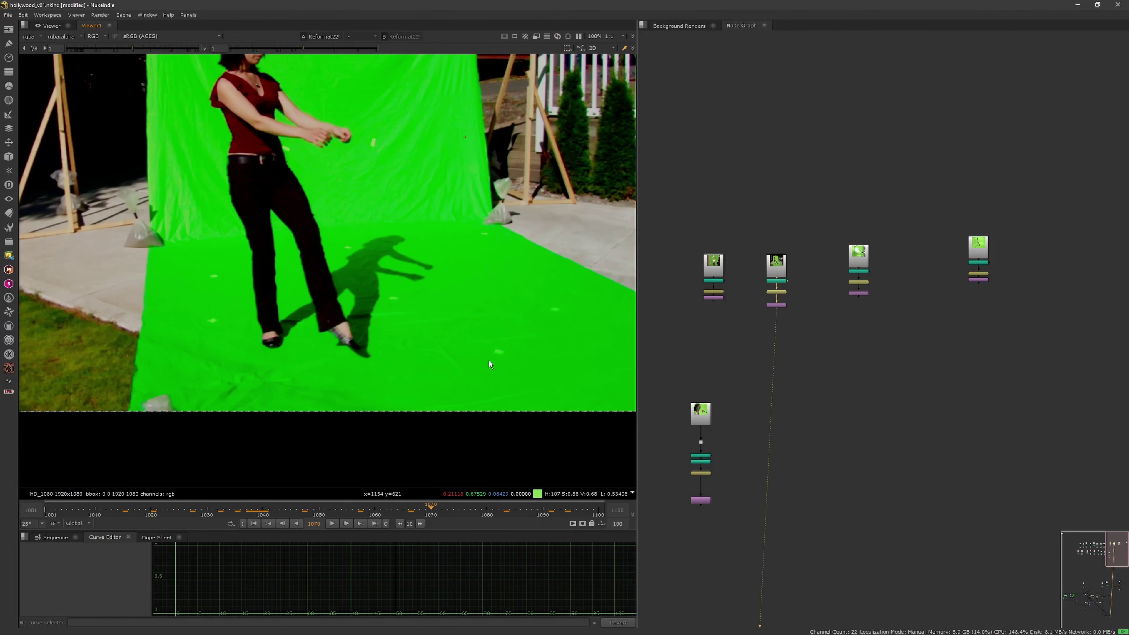
# Show the fog machine plate and the seated woman's plate in the viewer, and scrub through the latter.
pyautogui.scroll(-5, 454, 368)
pyautogui.scroll(2, 499, 331)
pyautogui.moveTo(829, 328); pyautogui.dragTo(882, 284)
pyautogui.press('1')
pyautogui.moveTo(957, 298); pyautogui.dragTo(1003, 274)
pyautogui.press('1')
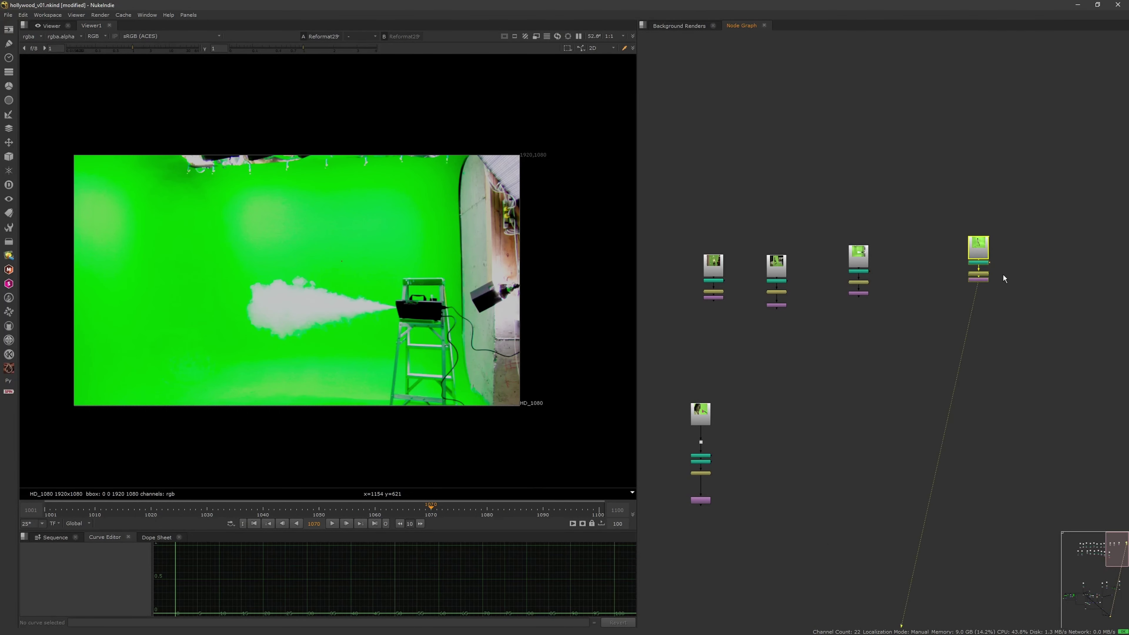
pyautogui.moveTo(449, 506); pyautogui.dragTo(829, 428)
# Find the plate of the waving arm in the main comp, show it in the viewer and scrub to frame 1029.
pyautogui.scroll(-8, 853, 427)
pyautogui.moveTo(738, 437); pyautogui.dragTo(788, 344, button='middle')
pyautogui.scroll(10, 789, 348)
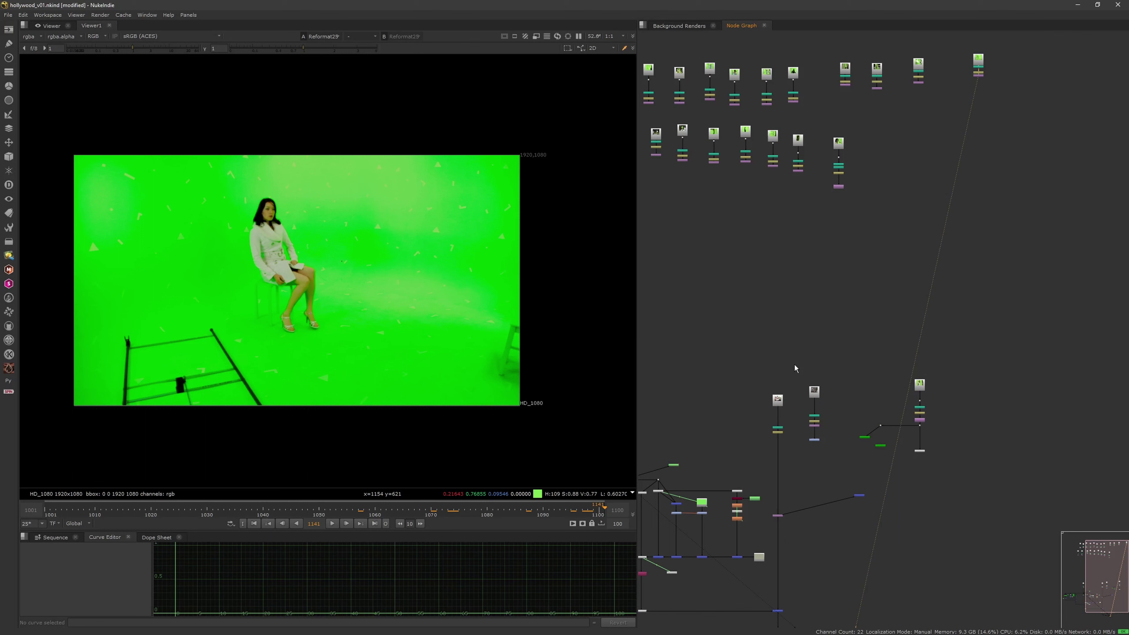
pyautogui.moveTo(895, 413); pyautogui.dragTo(828, 298, button='middle')
pyautogui.moveTo(644, 354); pyautogui.dragTo(788, 388, button='middle')
pyautogui.scroll(5, 769, 395)
pyautogui.moveTo(717, 378); pyautogui.dragTo(741, 409)
pyautogui.press('1')
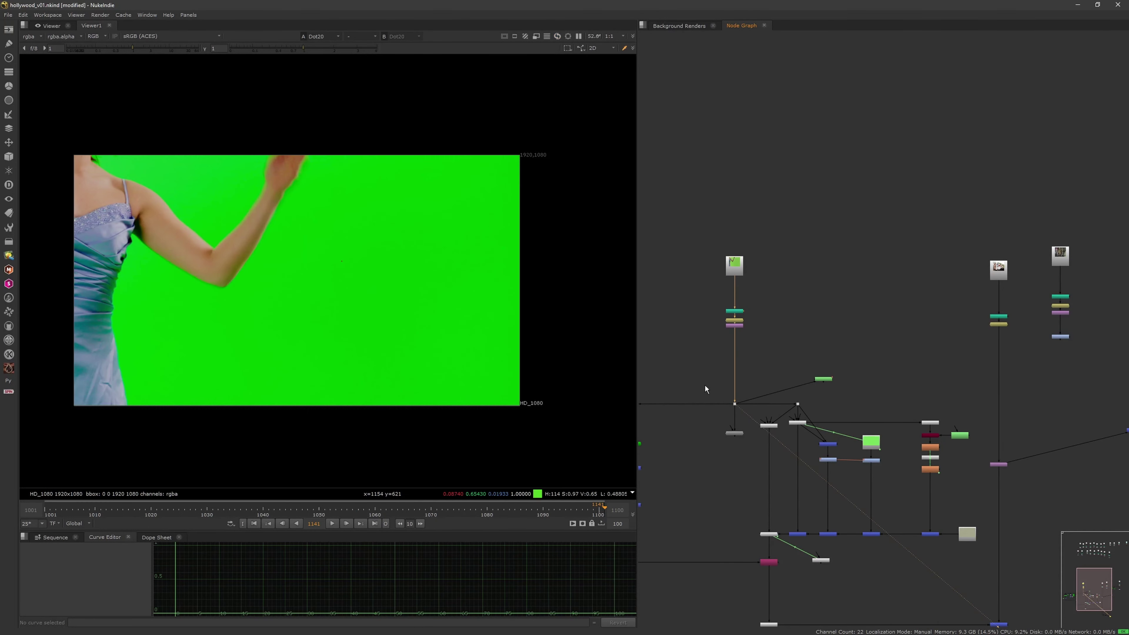
pyautogui.moveTo(224, 509); pyautogui.dragTo(201, 509)
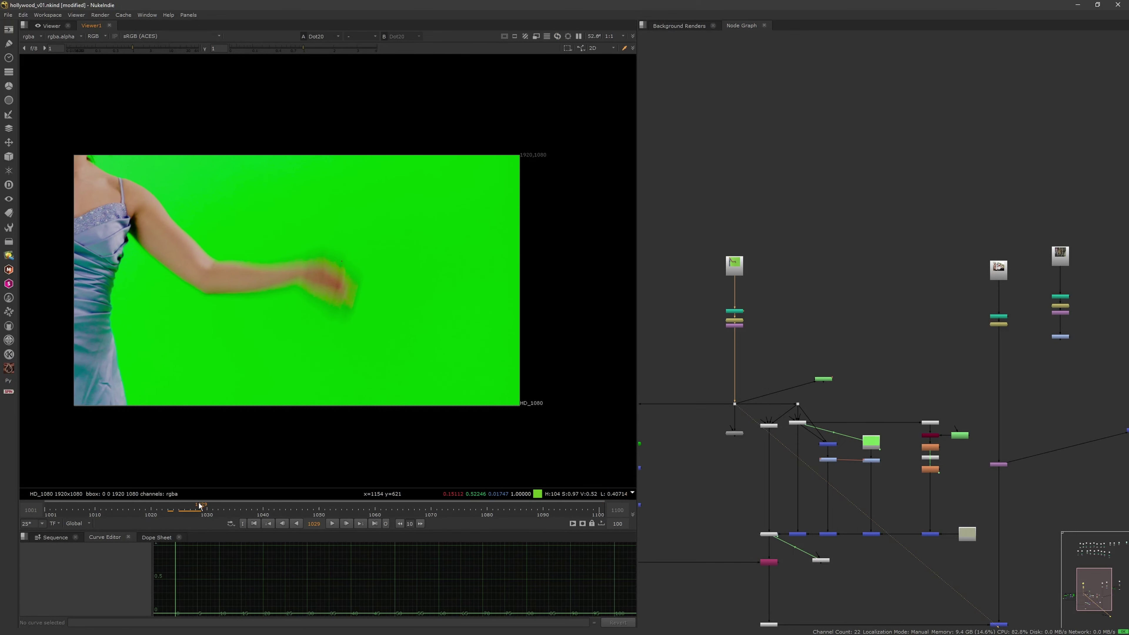
# Inspect the motion-blurred hand against the green up close.
pyautogui.moveTo(411, 394); pyautogui.dragTo(432, 417, button='middle')
pyautogui.scroll(2, 462, 369)
pyautogui.scroll(-2, 449, 378)
pyautogui.scroll(6, 419, 392)
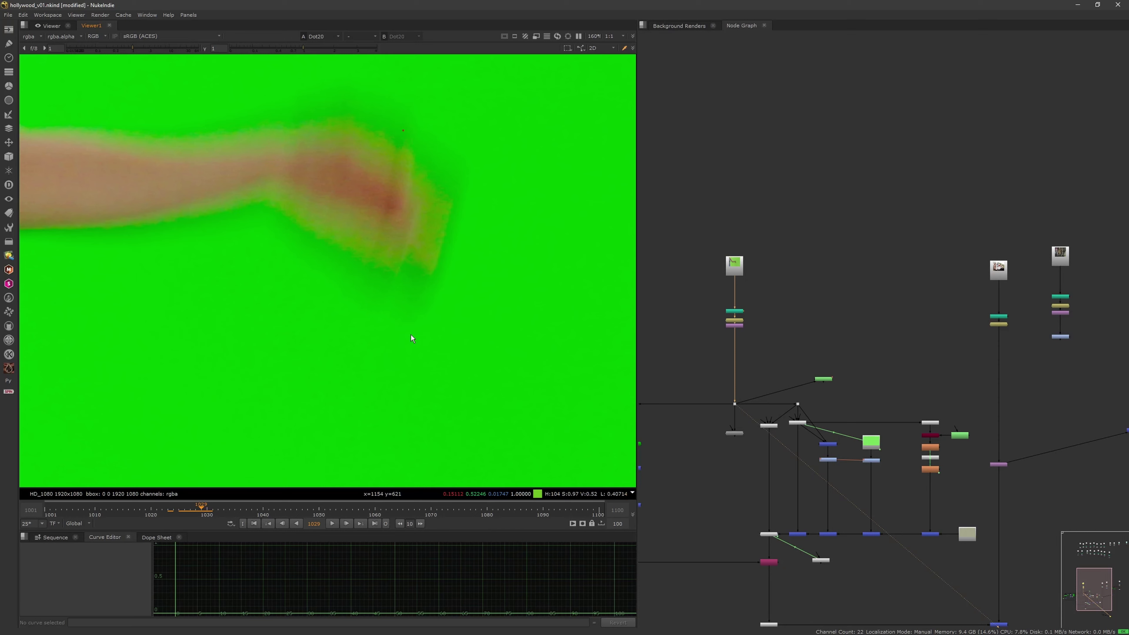
pyautogui.scroll(-4, 408, 351)
# Trace the arm plate to the end of its keying branch and show that branch's alpha channel.
pyautogui.moveTo(754, 472); pyautogui.dragTo(739, 365, button='middle')
pyautogui.moveTo(690, 396); pyautogui.dragTo(810, 379, button='middle')
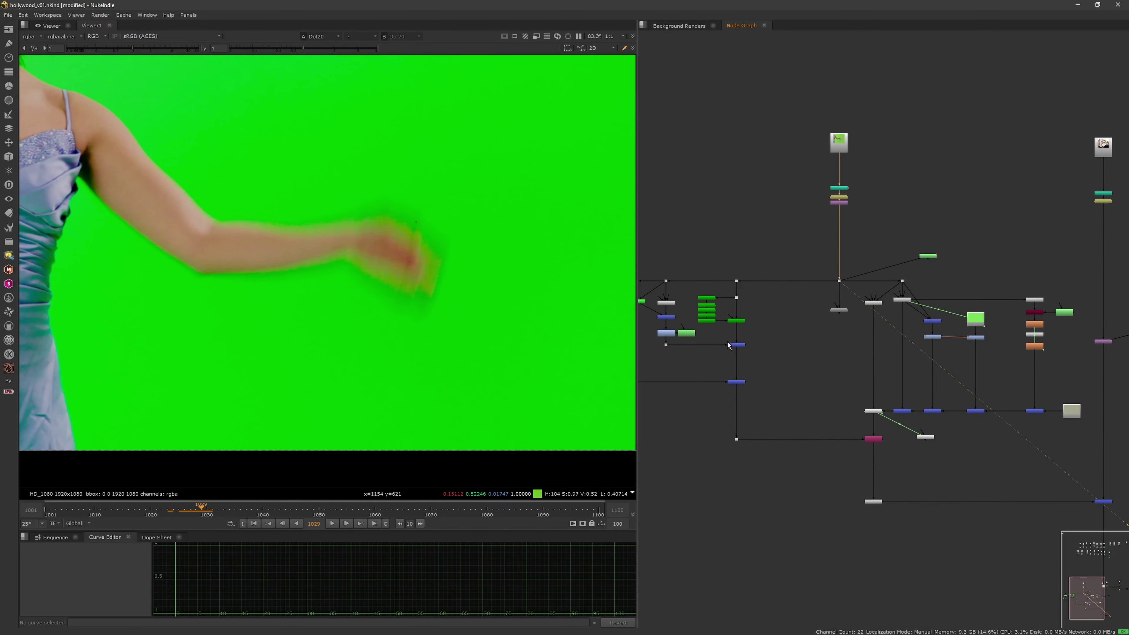
pyautogui.moveTo(707, 352); pyautogui.dragTo(760, 392, button='middle')
pyautogui.scroll(2, 784, 354)
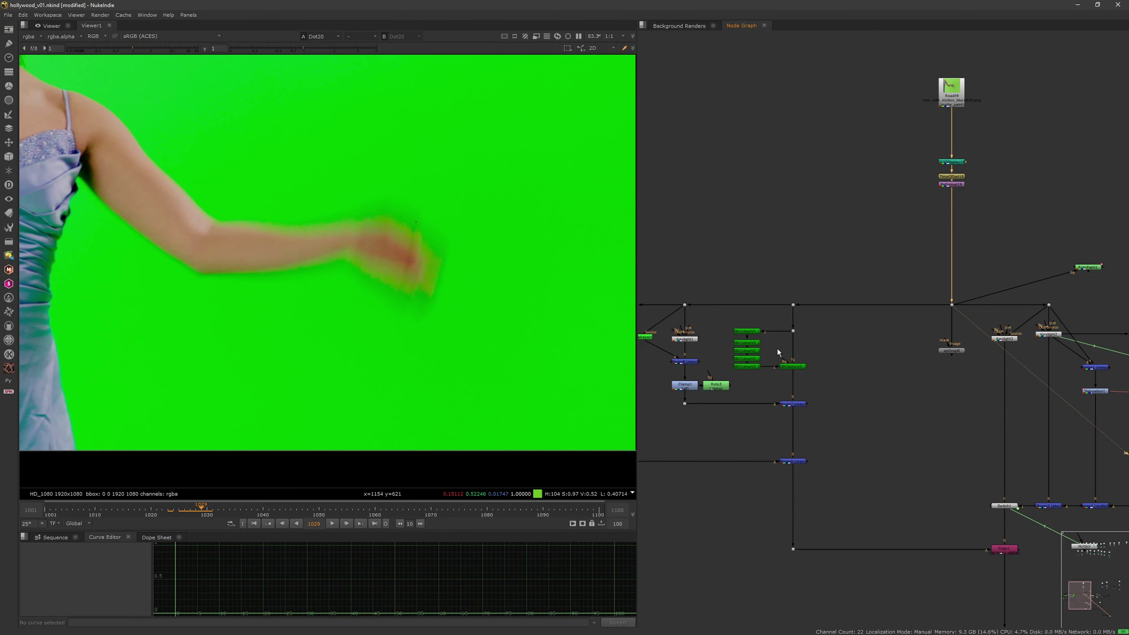
pyautogui.click(793, 550)
pyautogui.press('1')
pyautogui.press('a')
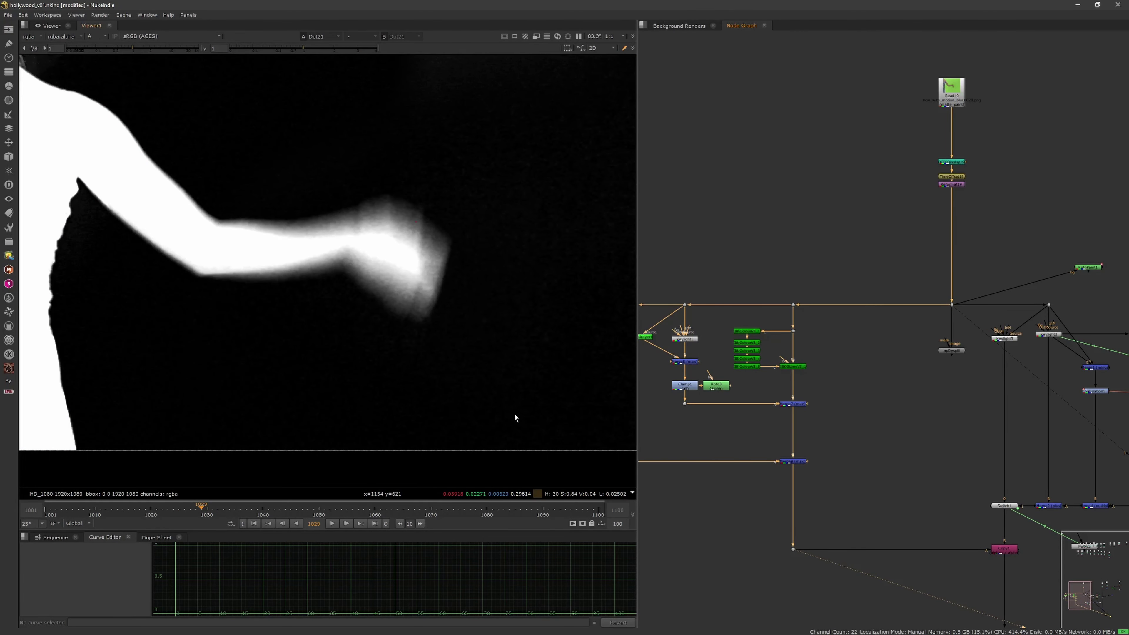
# Return the viewer to color and show the output of the Copy node that joins the despill and the key.
pyautogui.press('a')
pyautogui.moveTo(799, 461); pyautogui.dragTo(694, 415, button='middle')
pyautogui.click(840, 460)
pyautogui.click(900, 503)
pyautogui.press('1')
pyautogui.click(933, 526)
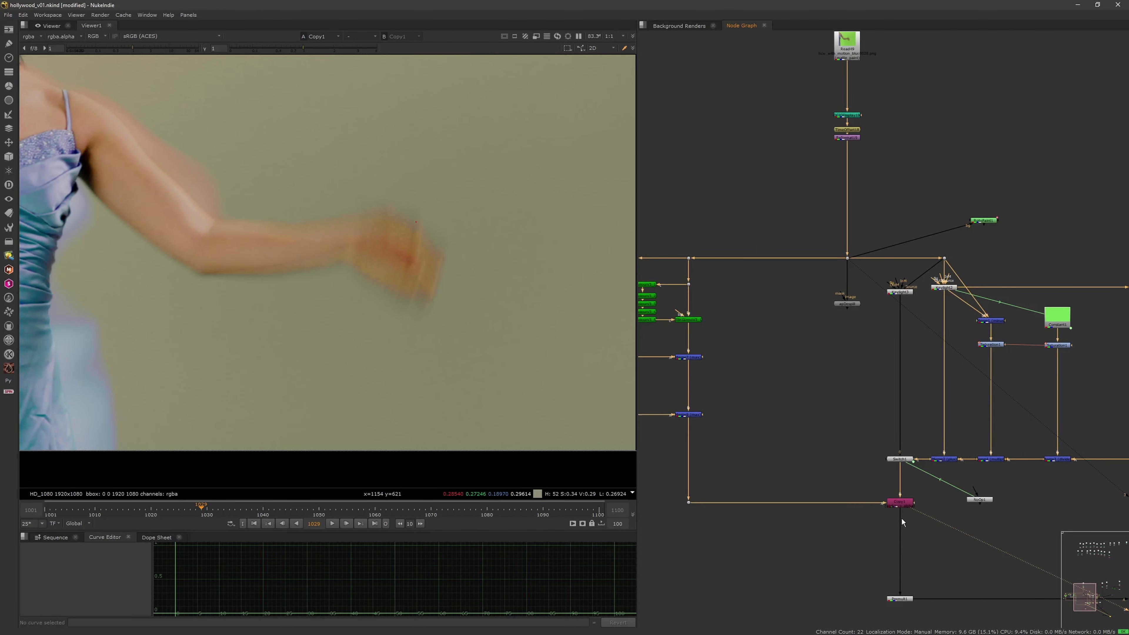
# Show the first IBKColour node's output in the viewer and inspect the clean green around the arm.
pyautogui.moveTo(768, 388); pyautogui.dragTo(908, 468, button='middle')
pyautogui.scroll(5, 842, 412)
pyautogui.click(771, 368)
pyautogui.press('1')
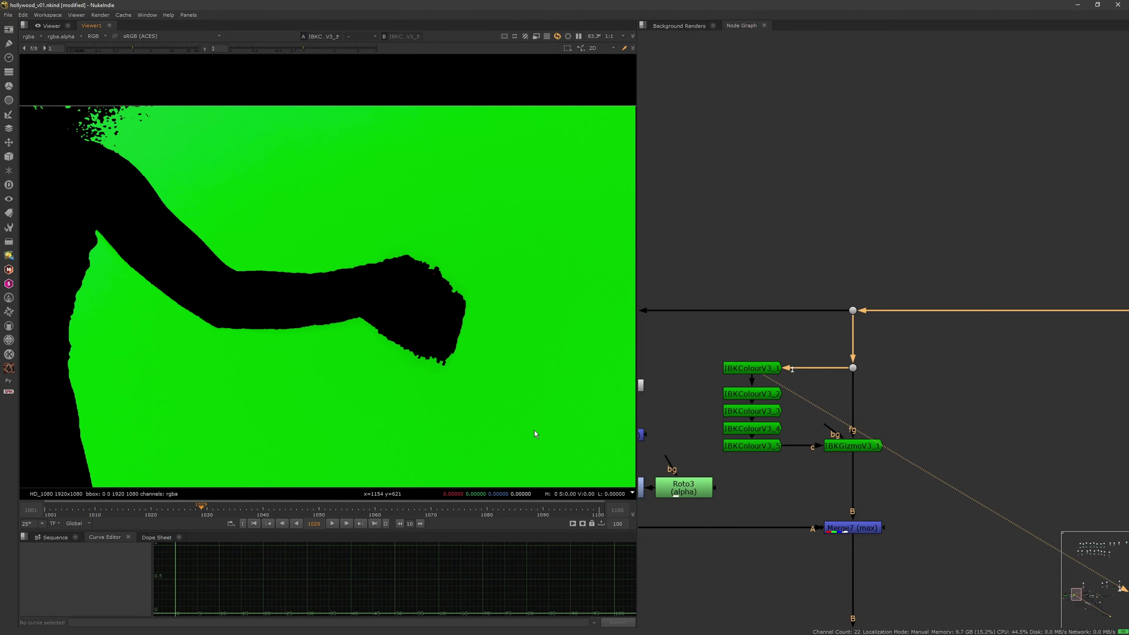
pyautogui.scroll(-3, 476, 398)
pyautogui.scroll(3, 476, 398)
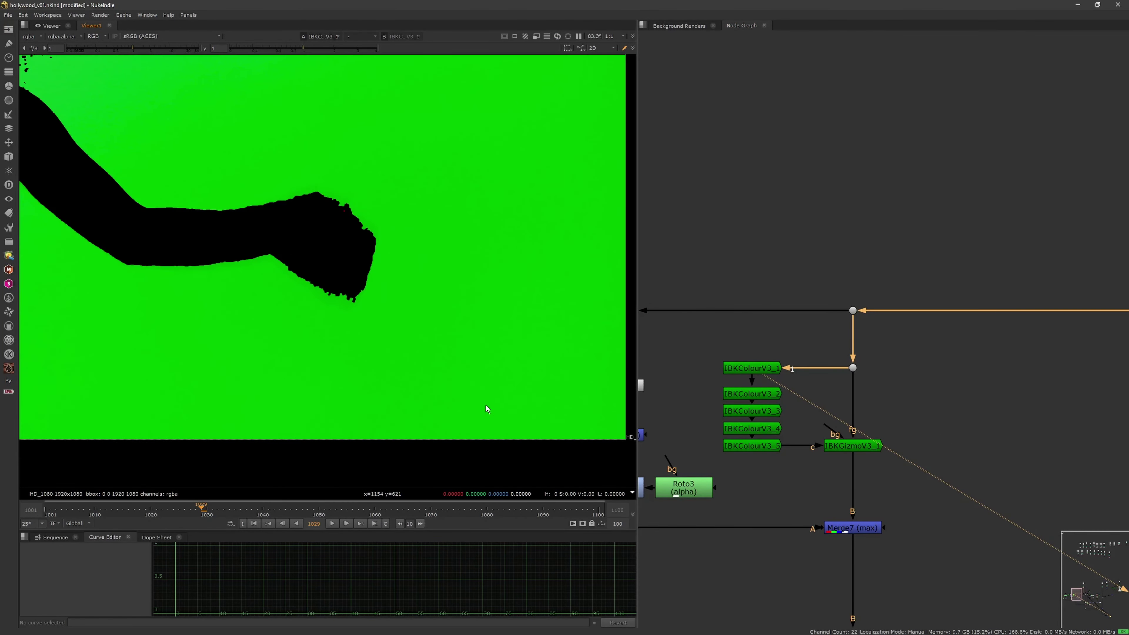
# Point out the IBK keyer setup by selecting the IBKColour stack together with IBKGizmoV3_1.
pyautogui.doubleClick(760, 368)
pyautogui.click(712, 312)
pyautogui.click(855, 446)
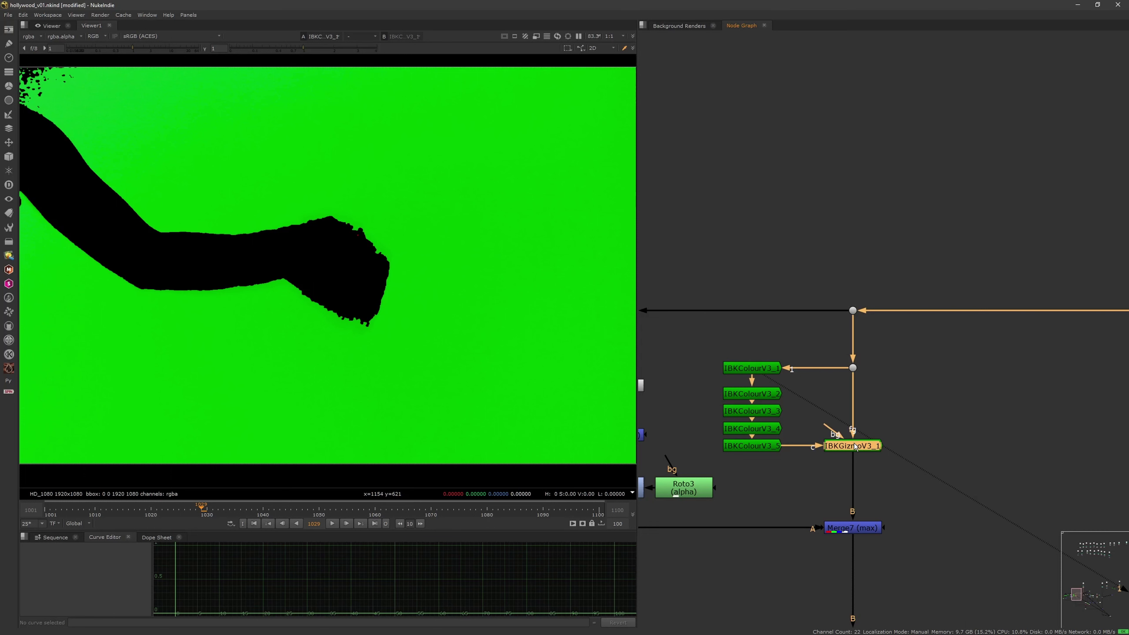
pyautogui.moveTo(820, 438); pyautogui.dragTo(818, 391, button='middle')
pyautogui.scroll(-5, 804, 396)
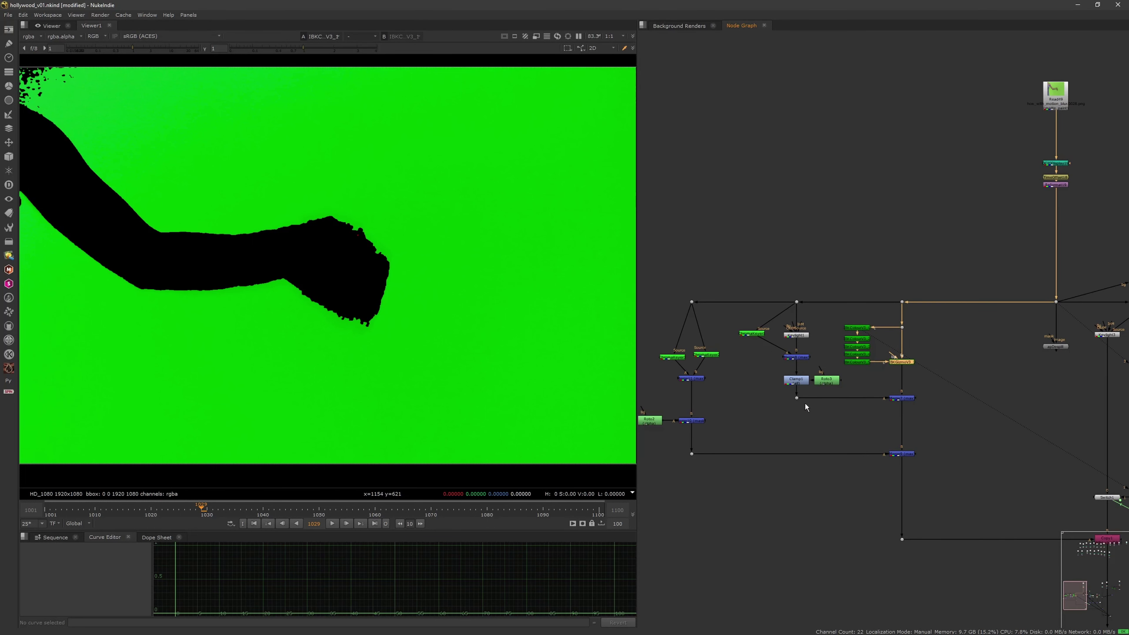
pyautogui.moveTo(930, 377); pyautogui.dragTo(839, 318)
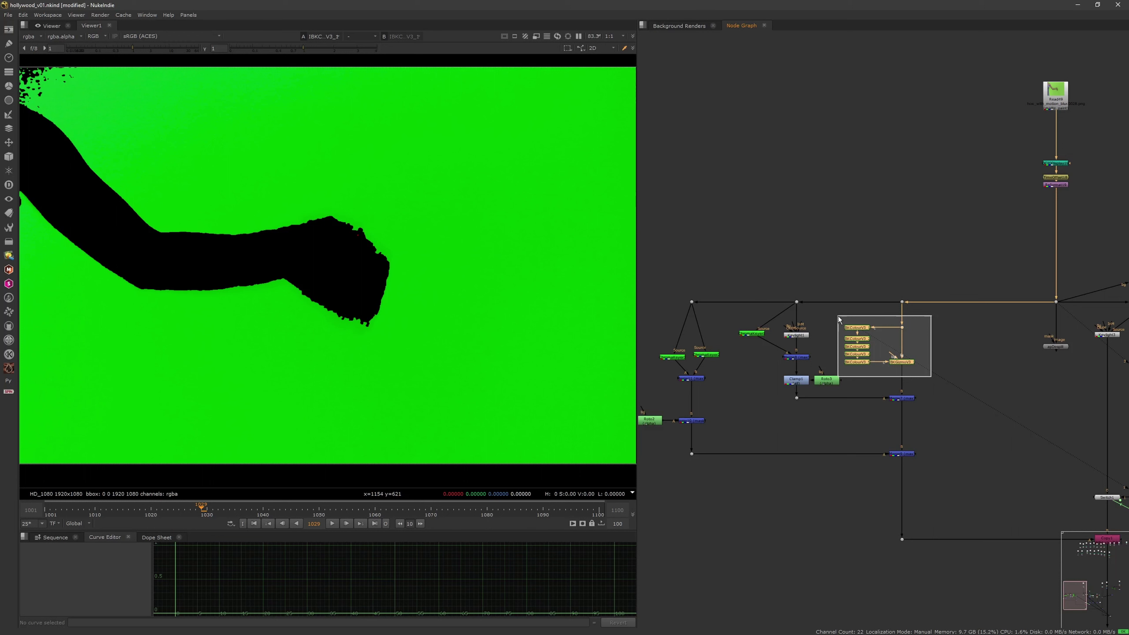
pyautogui.moveTo(838, 317); pyautogui.dragTo(839, 317)
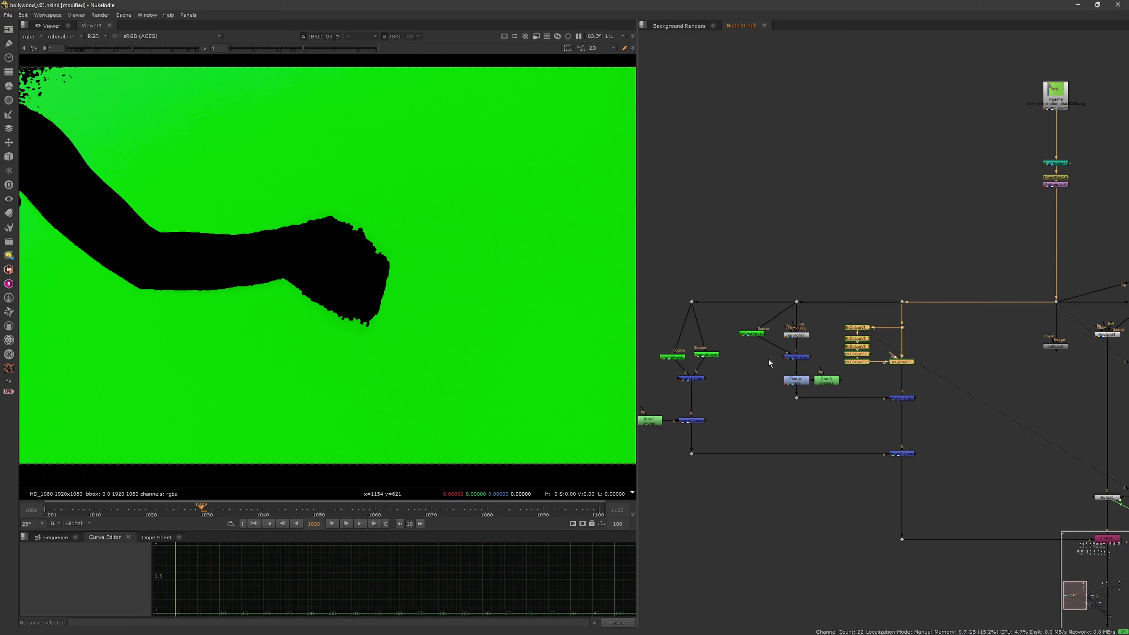
# Point out the neighboring keying branches by box-selecting their nodes, including the Roto3 garbage matte.
pyautogui.moveTo(768, 360); pyautogui.dragTo(811, 351, button='middle')
pyautogui.moveTo(852, 304); pyautogui.dragTo(707, 381)
pyautogui.moveTo(856, 416); pyautogui.dragTo(969, 458)
pyautogui.moveTo(907, 428); pyautogui.dragTo(975, 372)
pyautogui.click(868, 372)
pyautogui.scroll(3, 873, 373)
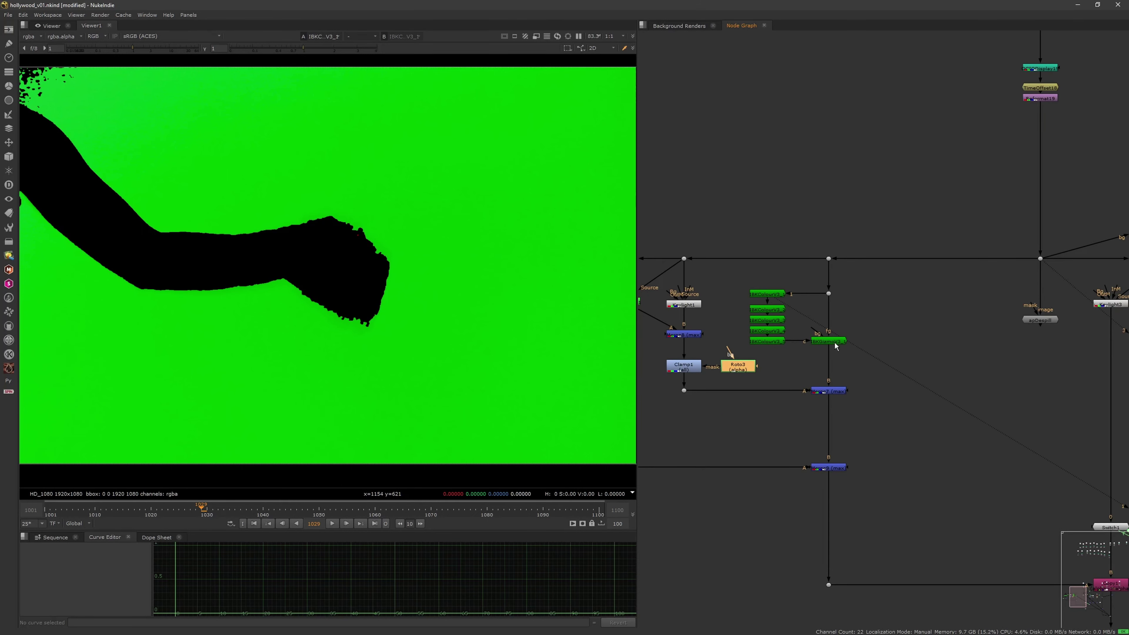
# Show IBKGizmoV3_1 in the viewer, fit the image and examine its alpha around the blurred hand.
pyautogui.click(831, 341)
pyautogui.press('1')
pyautogui.press('f')
pyautogui.press('a')
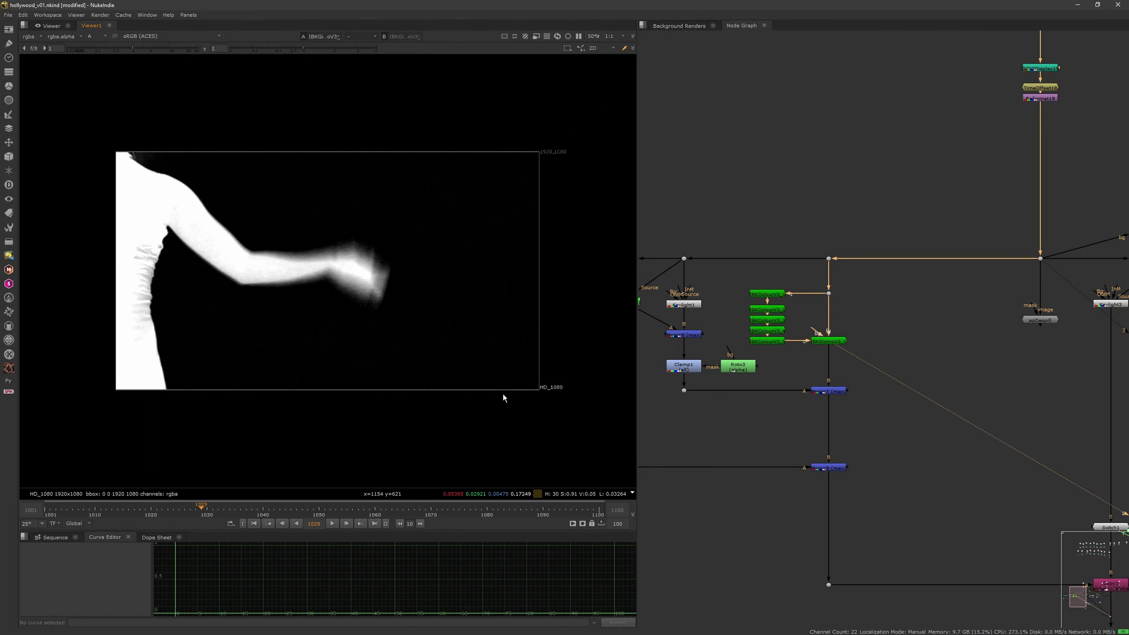
pyautogui.scroll(4, 503, 394)
pyautogui.moveTo(487, 386); pyautogui.dragTo(490, 387, button='middle')
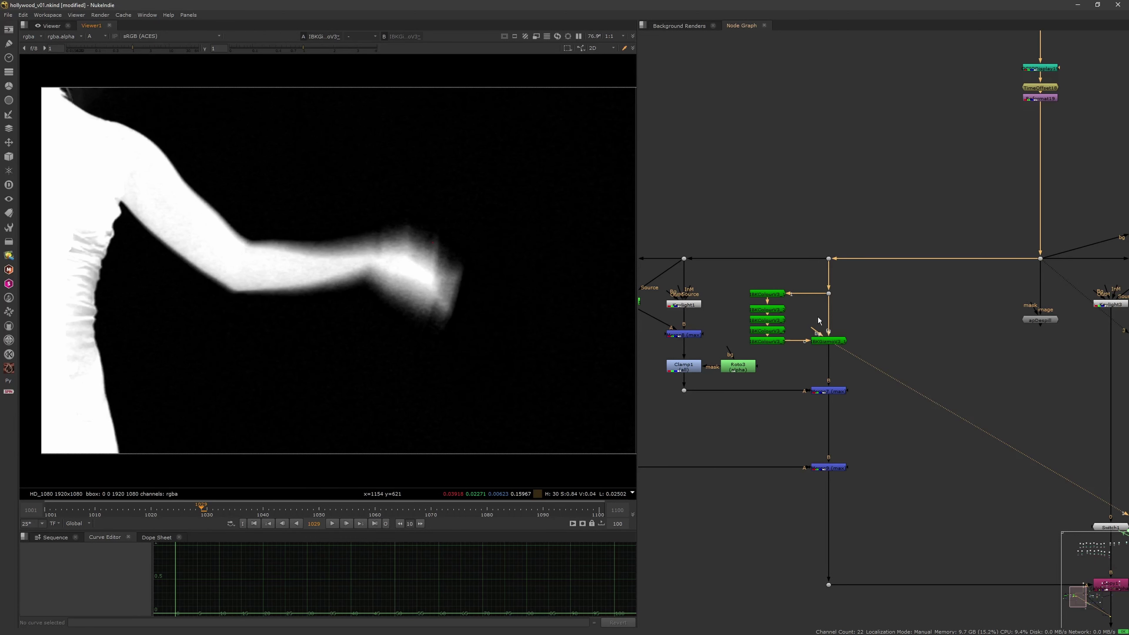
# Switch the viewer back to the first IBKColour node's color output.
pyautogui.click(772, 295)
pyautogui.press('1')
pyautogui.press('a')
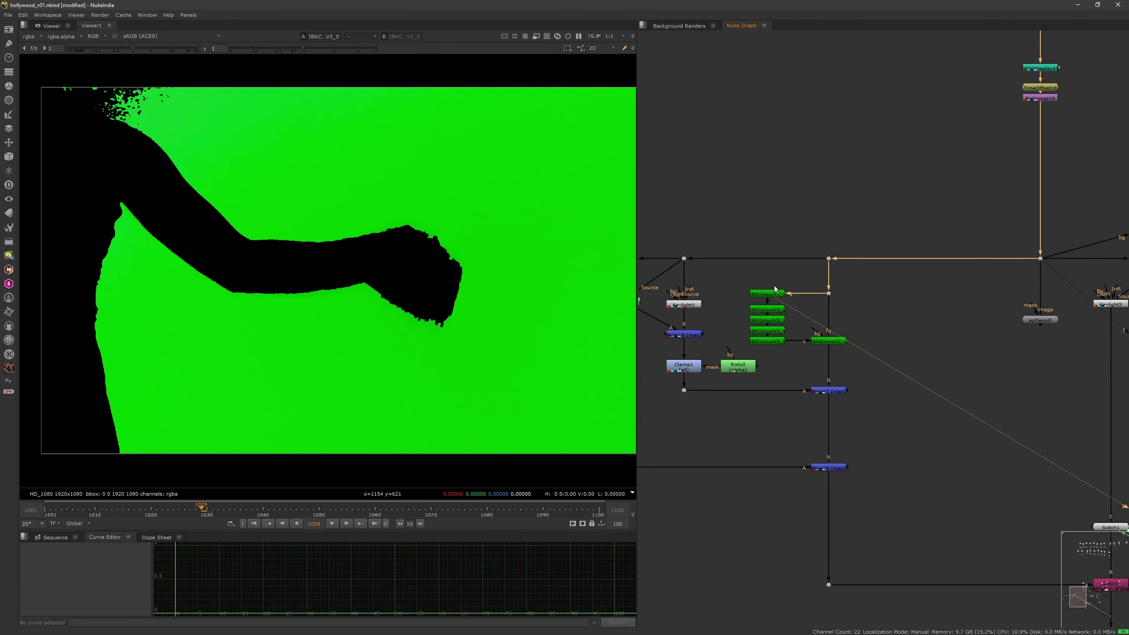
# Add a new IBKColourV3 node fed by the arm plate, close its properties and show it in the viewer.
pyautogui.click(891, 284)
pyautogui.press('Tab')
pyautogui.write('ibk')
pyautogui.click(858, 303)
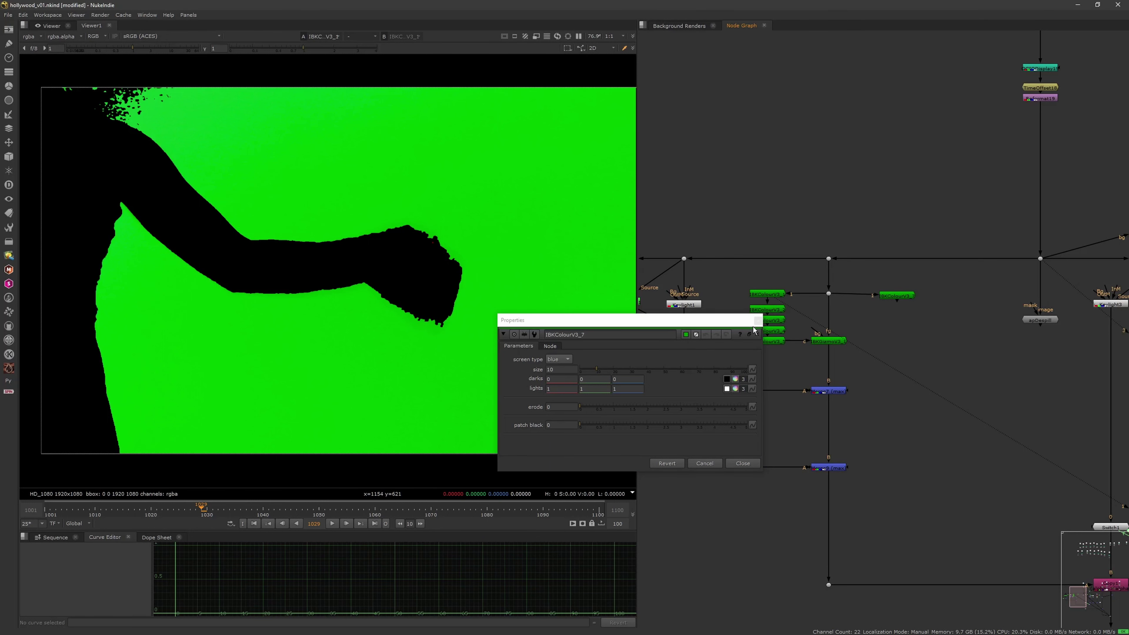
pyautogui.click(889, 294)
pyautogui.click(758, 321)
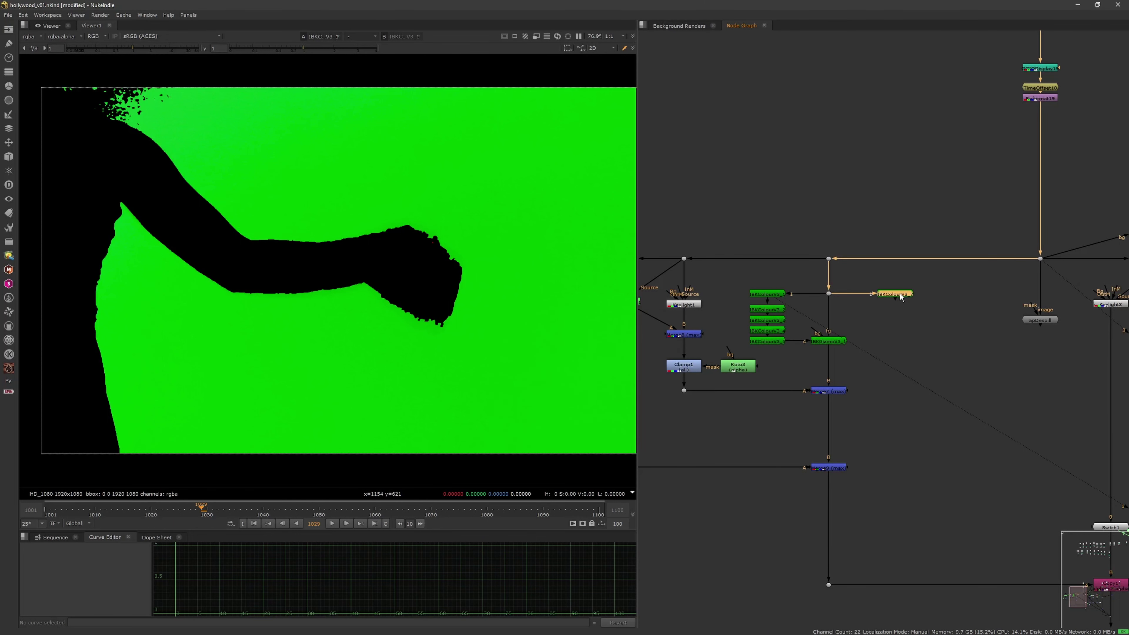
pyautogui.press('1')
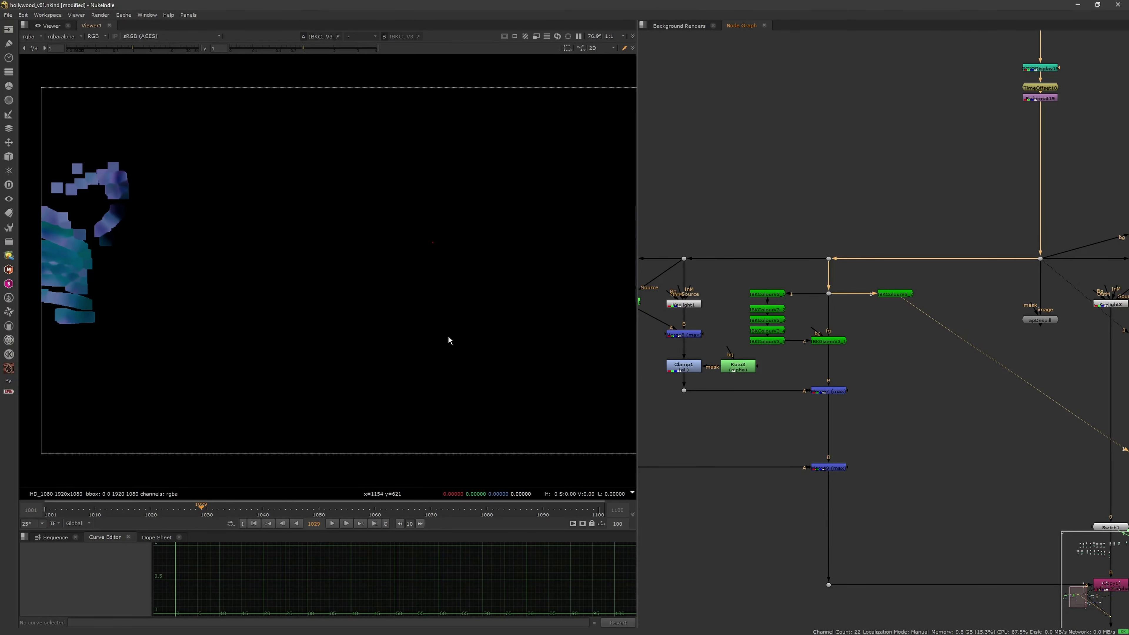
# Set the new IBKColour node's screen type to green and examine the discolored fringe around the hand.
pyautogui.doubleClick(888, 296)
pyautogui.click(558, 359)
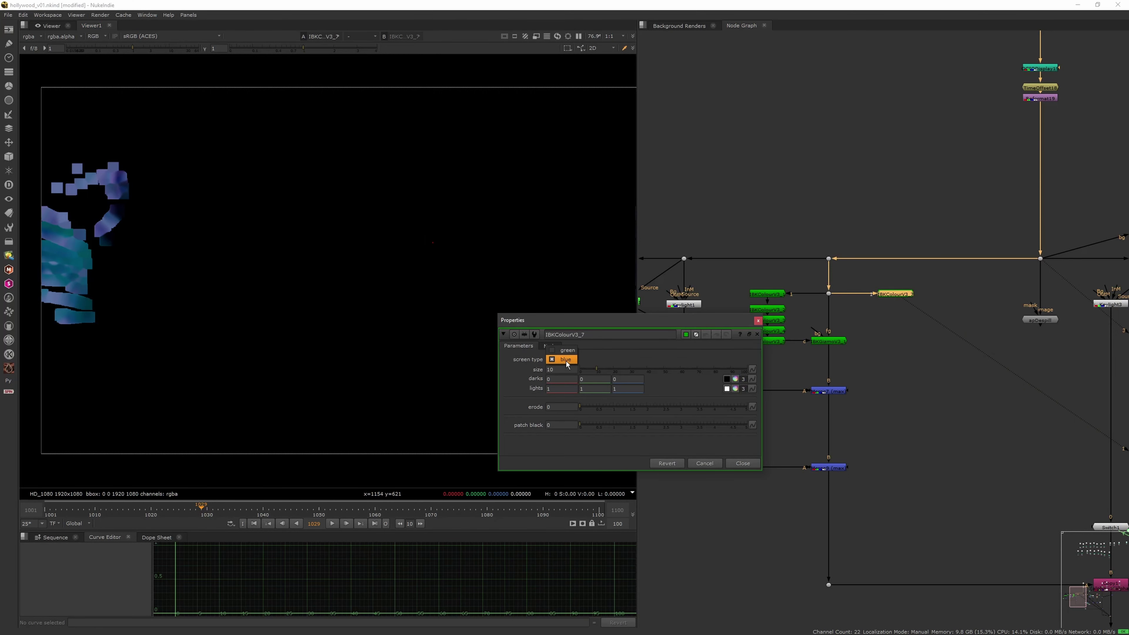
pyautogui.click(567, 352)
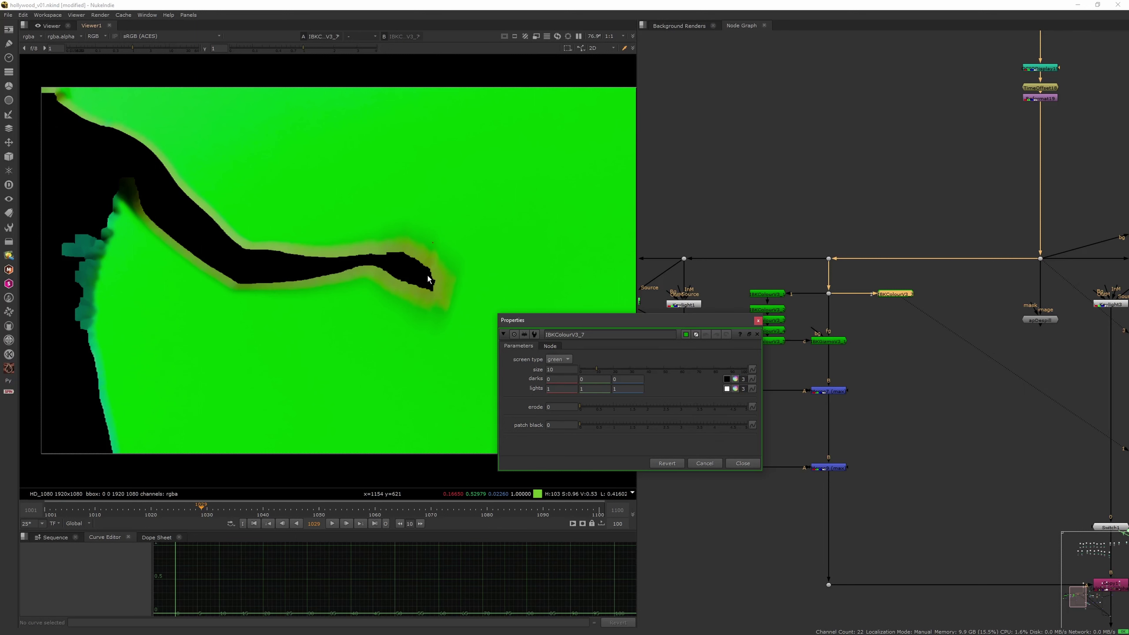
pyautogui.scroll(2, 417, 281)
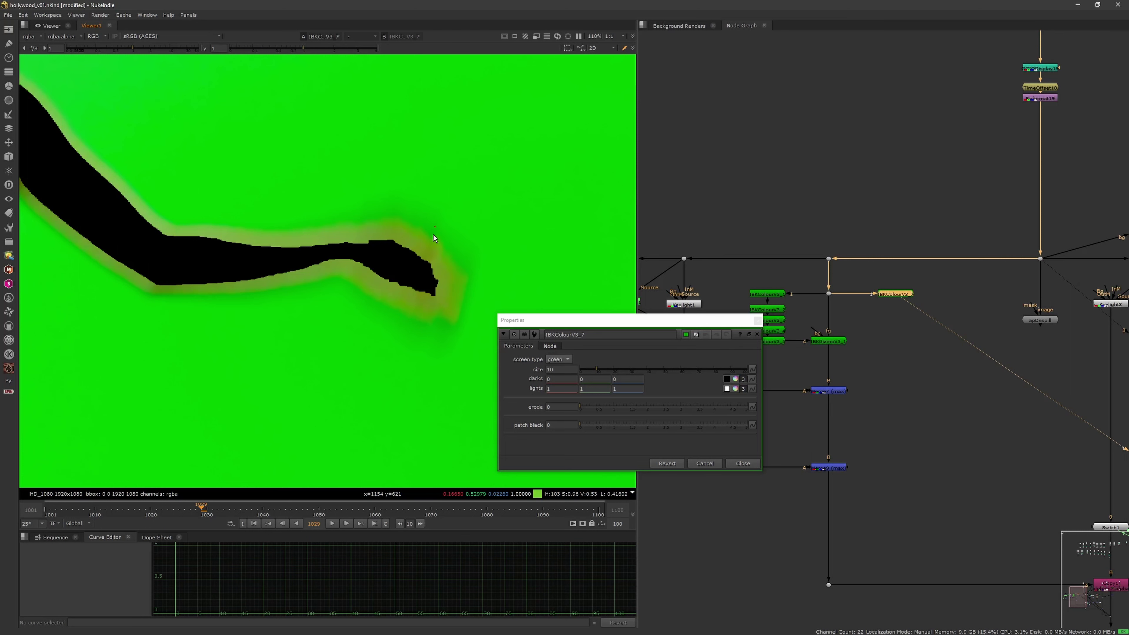
pyautogui.scroll(-2, 433, 234)
# Try a red darks value of 0.3 on the new IBKColour node and nudge it down and up.
pyautogui.click(560, 376)
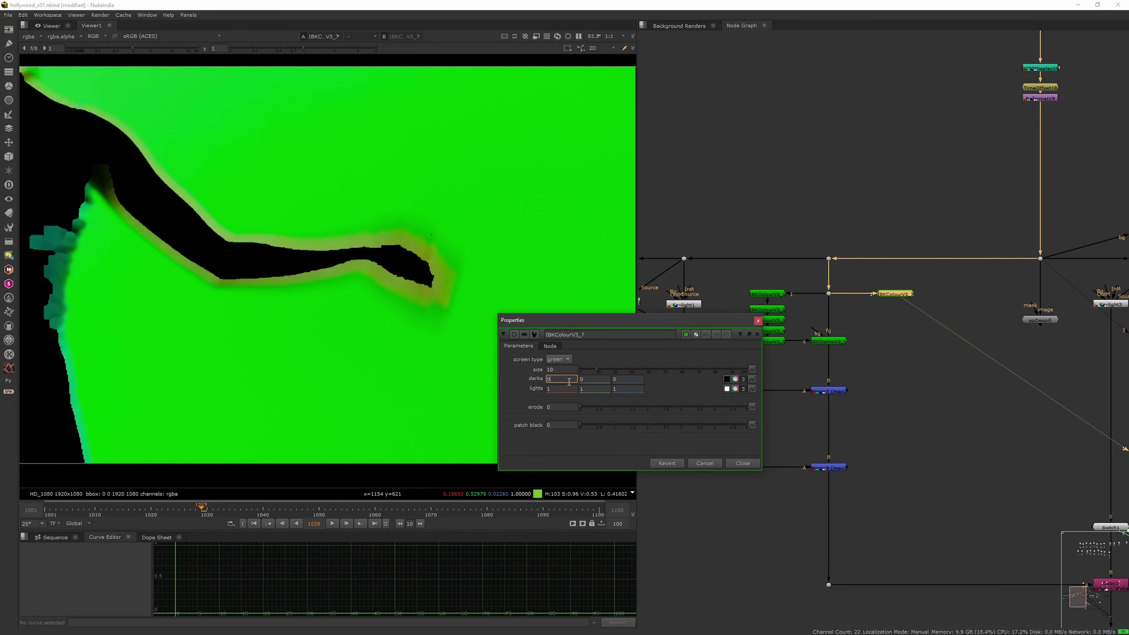
pyautogui.write('.3')
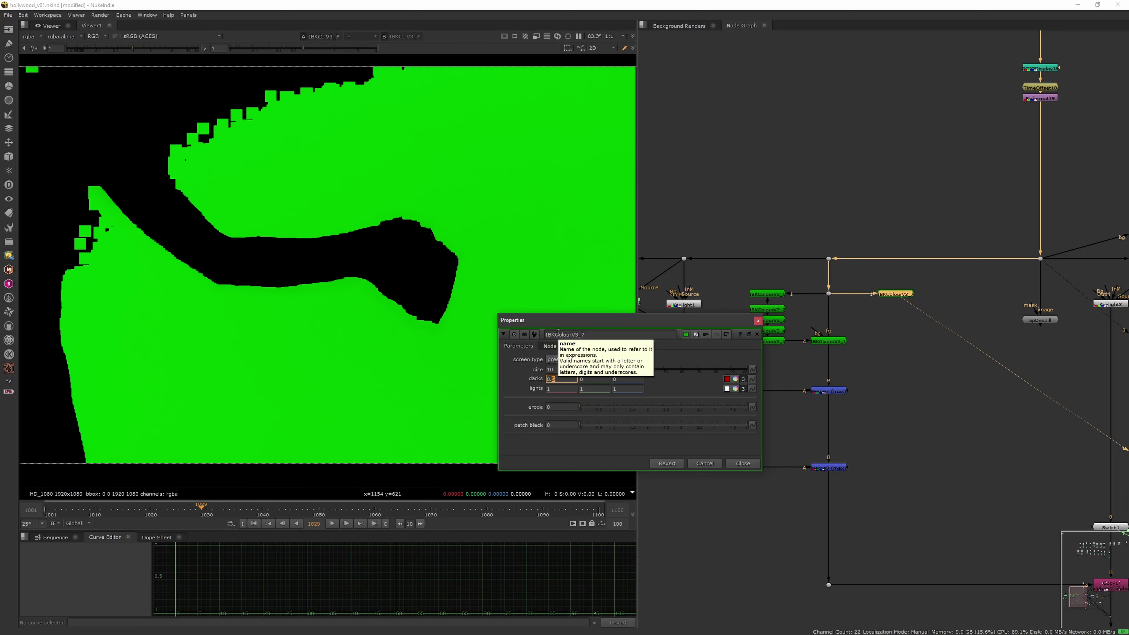
pyautogui.press('Down')
pyautogui.press('Right')
pyautogui.press('Down')
pyautogui.press('Up')
pyautogui.press('Up')
pyautogui.press('Up')
pyautogui.press('Up')
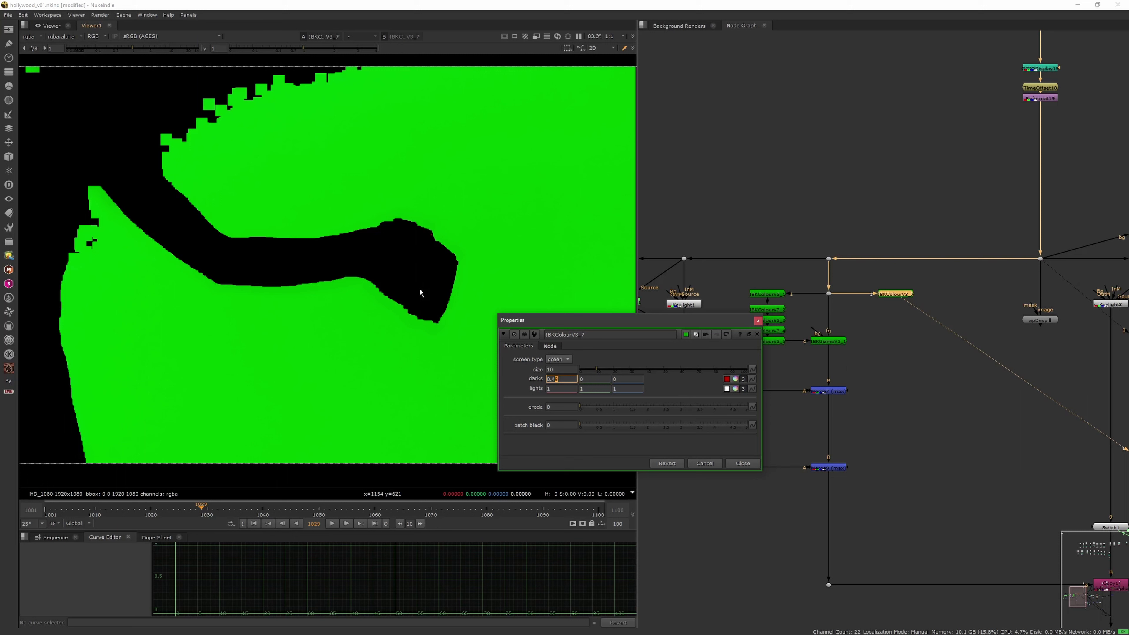
# Lower the new IBKColour node's red darks value stepwise to below zero.
pyautogui.click(549, 380)
pyautogui.press('Down')
pyautogui.press('Down')
pyautogui.press('Down')
pyautogui.press('Down')
pyautogui.press('Down')
pyautogui.press('Down')
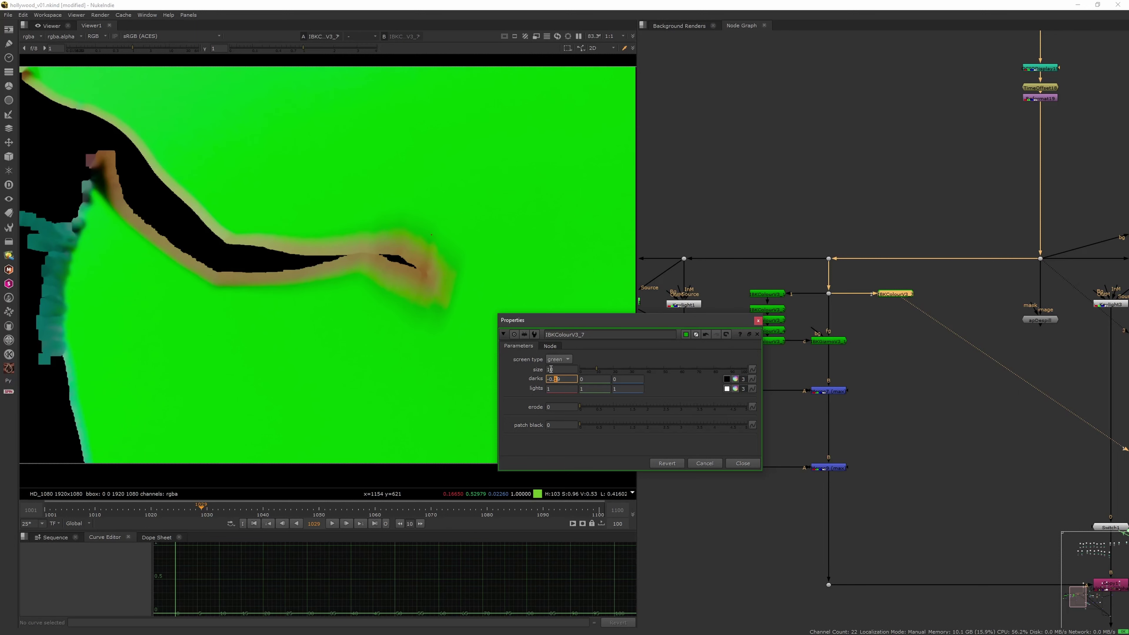
# Raise the new IBKColour node's red darks value stepwise to 0.49.
pyautogui.press('Up')
pyautogui.press('Up')
pyautogui.press('Up')
pyautogui.press('Up')
pyautogui.press('Up')
pyautogui.press('Up')
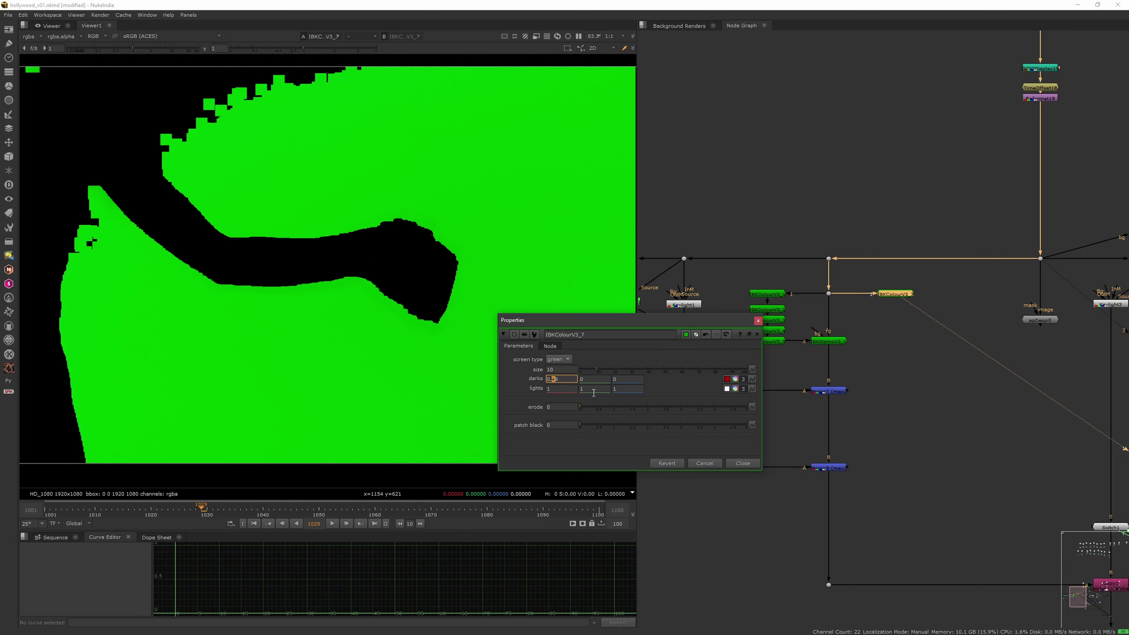
# Try smaller and larger size values up to 37 on the new IBKColour node, and undo the size change.
pyautogui.moveTo(597, 373)
pyautogui.mouseDown()
pyautogui.moveTo(607, 371)
pyautogui.moveTo(584, 371)
pyautogui.mouseUp()
pyautogui.moveTo(598, 373); pyautogui.dragTo(643, 376)
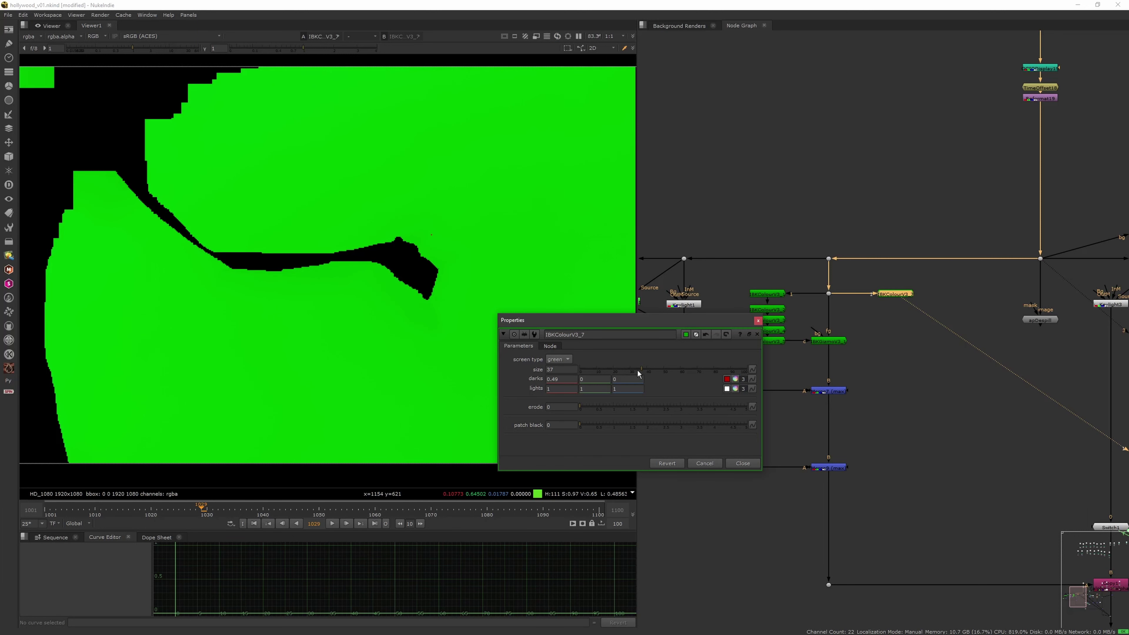
pyautogui.hotkey('ctrl', 'z')
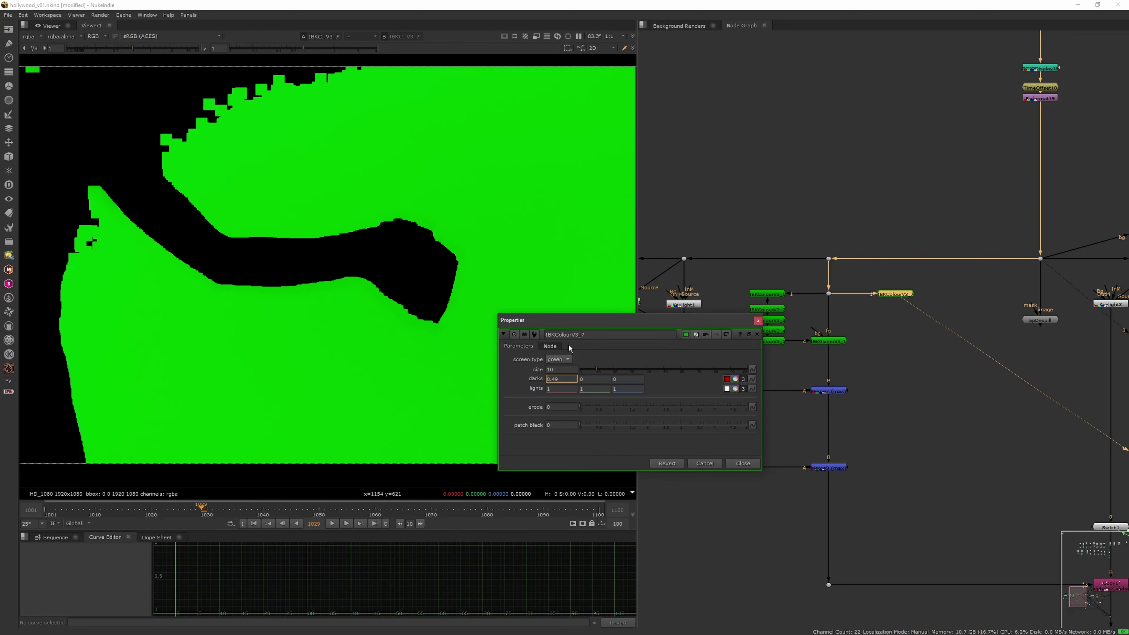
# Lower the red darks value to -0.19, try a size of 23.5 with it, and undo the size change.
pyautogui.press('Down')
pyautogui.press('Down')
pyautogui.press('Down')
pyautogui.press('Down')
pyautogui.press('Down')
pyautogui.press('Down')
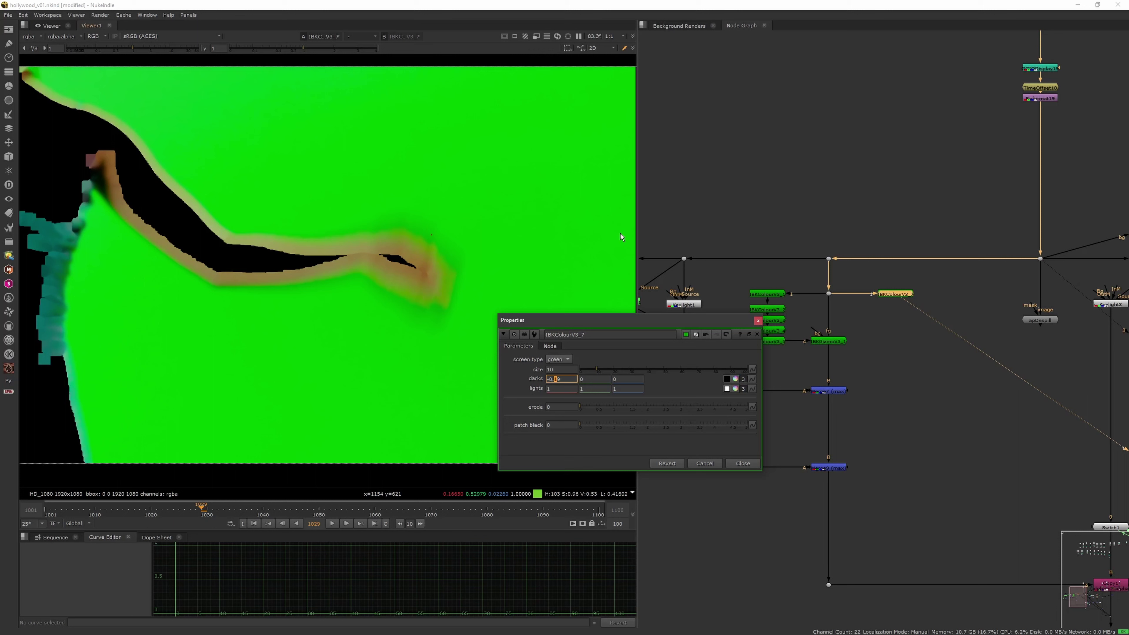
pyautogui.moveTo(600, 369); pyautogui.dragTo(620, 372)
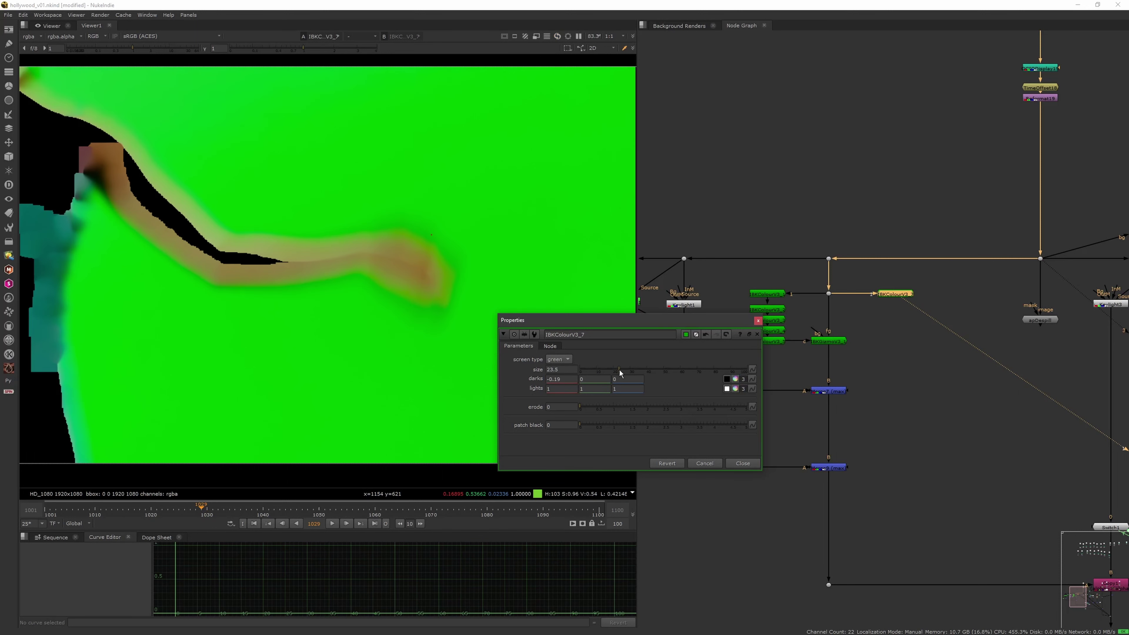
pyautogui.hotkey('ctrl', 'z')
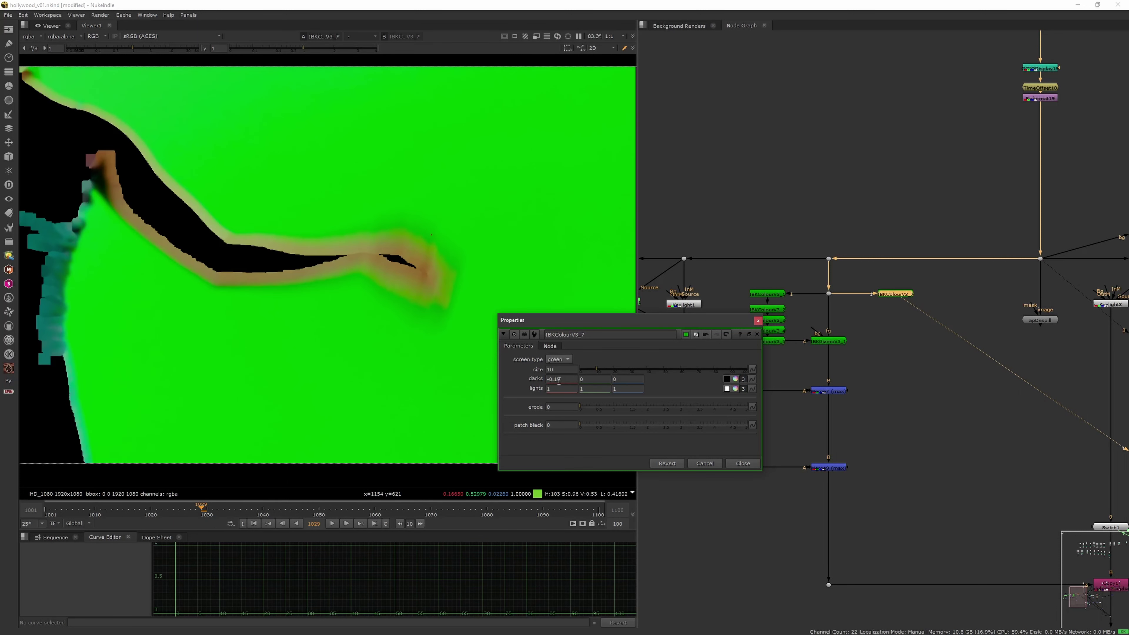
# Set the new IBKColour node's red darks to 0.48 and its size to 14.5, and close its properties.
pyautogui.moveTo(560, 380); pyautogui.dragTo(588, 379, button='middle')
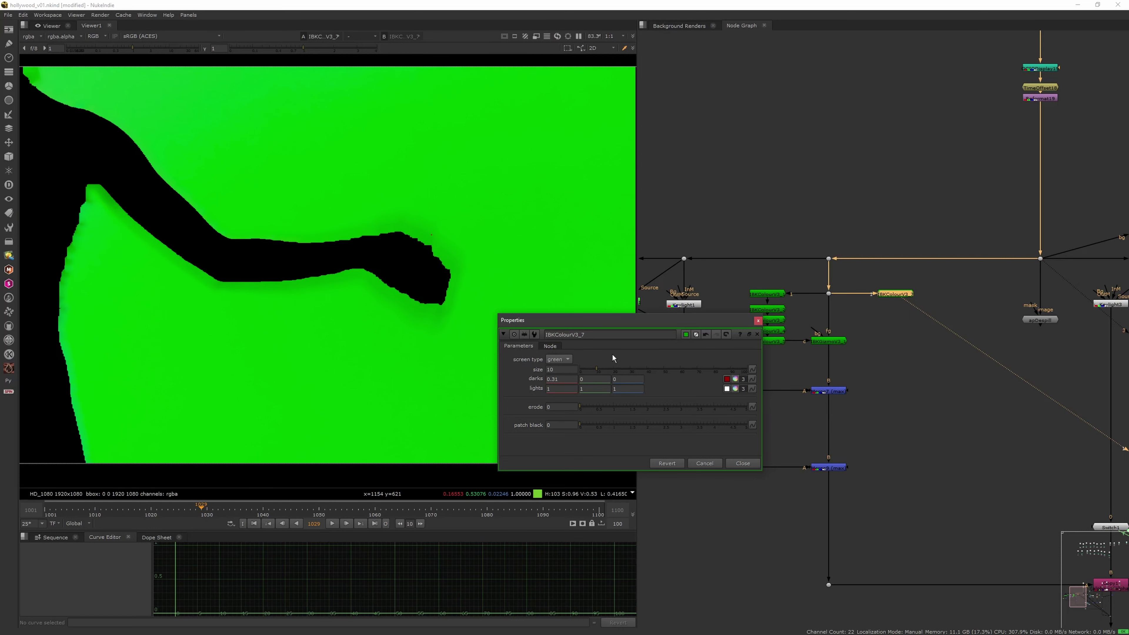
pyautogui.moveTo(581, 405)
pyautogui.mouseDown()
pyautogui.moveTo(621, 408)
pyautogui.moveTo(565, 398)
pyautogui.moveTo(597, 422)
pyautogui.moveTo(569, 417)
pyautogui.mouseUp()
pyautogui.moveTo(596, 370); pyautogui.dragTo(605, 374)
pyautogui.moveTo(565, 379); pyautogui.dragTo(575, 377, button='middle')
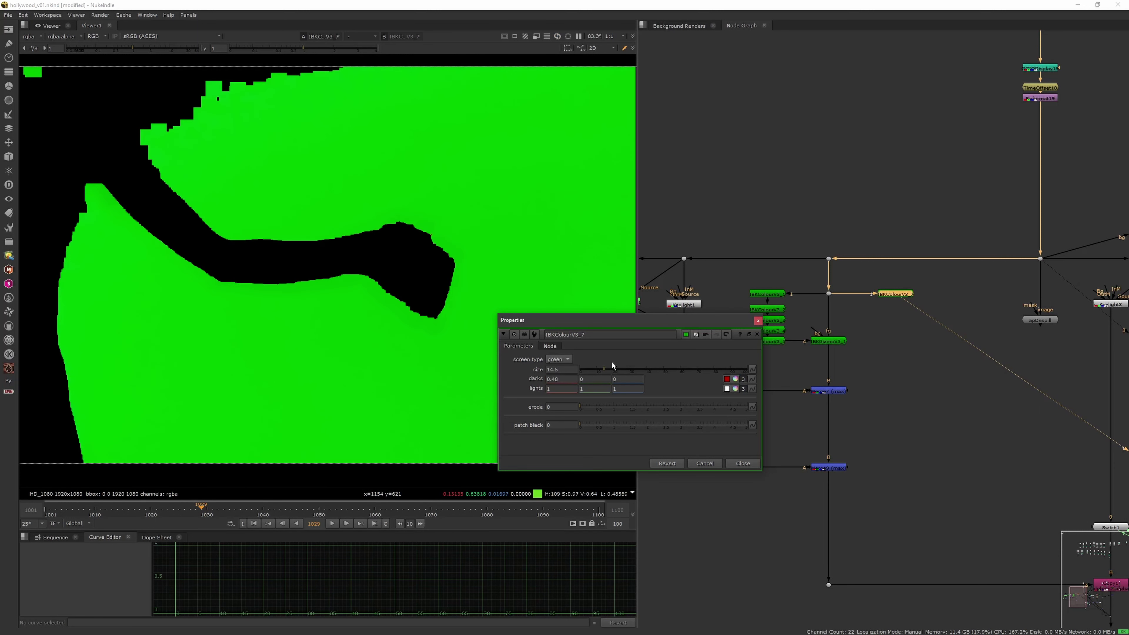
pyautogui.click(758, 320)
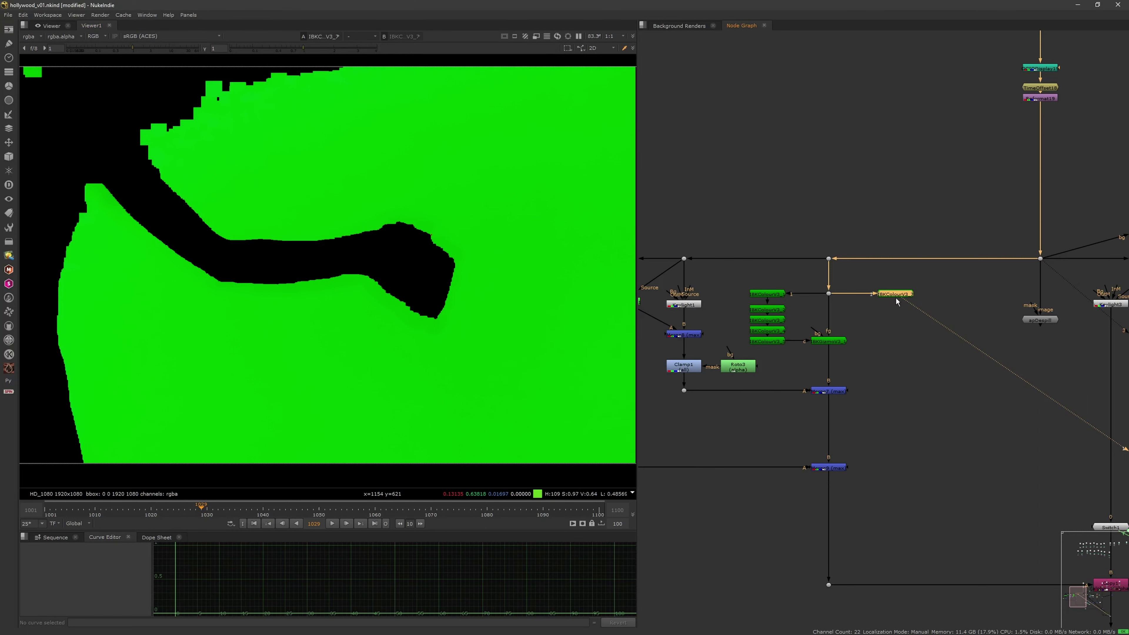
# Duplicate the new IBKColour node three times in a vertical chain below the original.
pyautogui.hotkey('ctrl', 'c')
pyautogui.hotkey('ctrl', 'v')
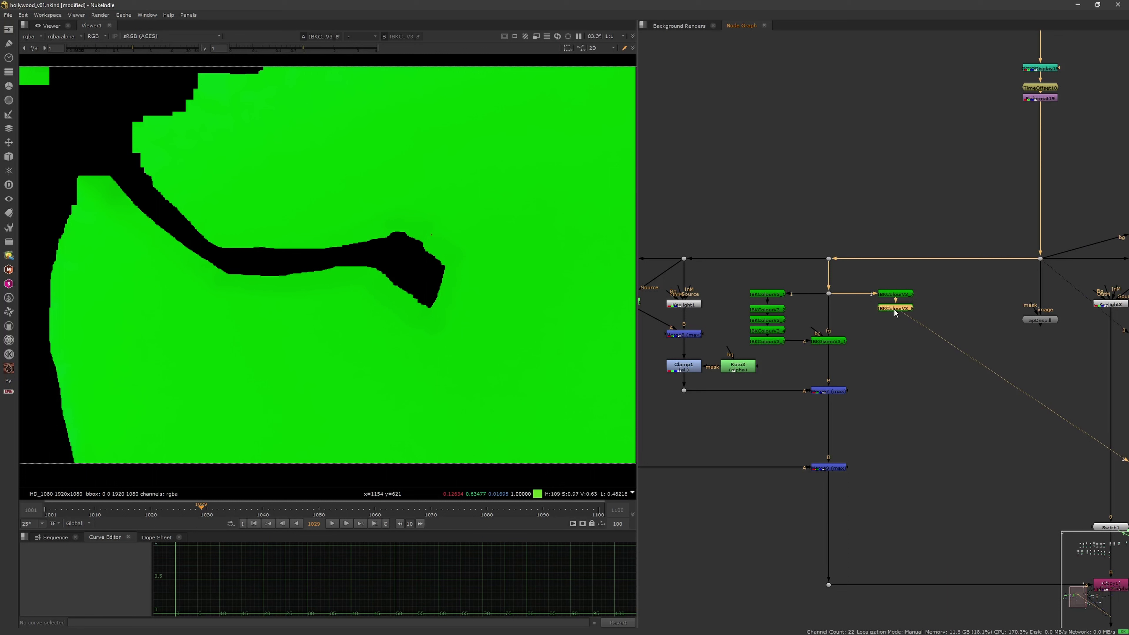
pyautogui.hotkey('ctrl', 'v')
pyautogui.hotkey('ctrl', 'v')
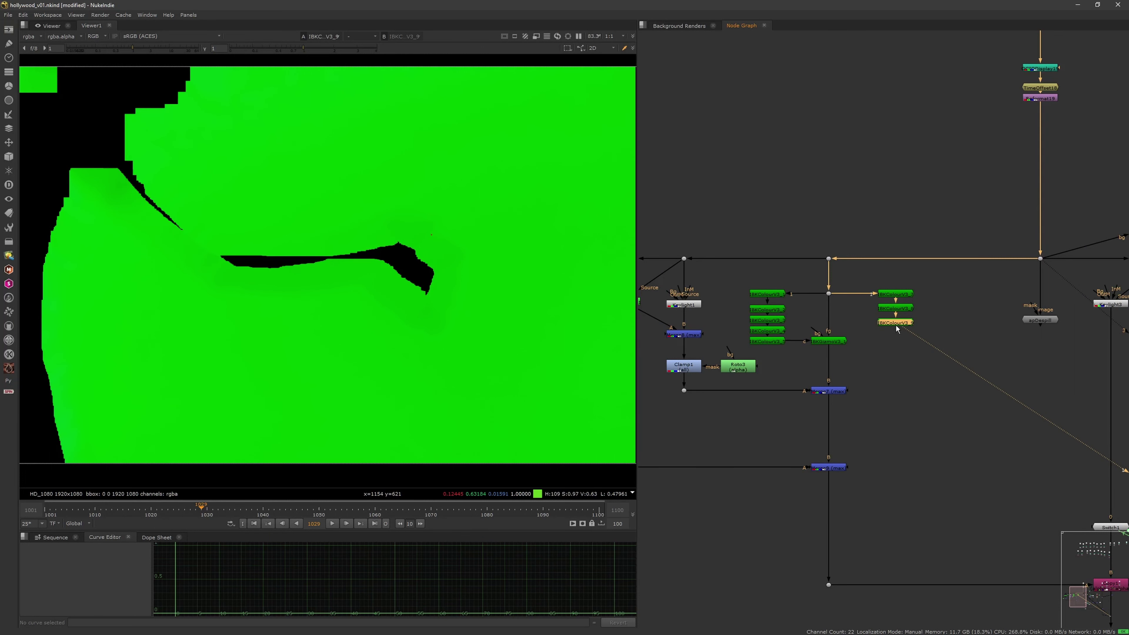
pyautogui.moveTo(894, 333); pyautogui.dragTo(895, 338)
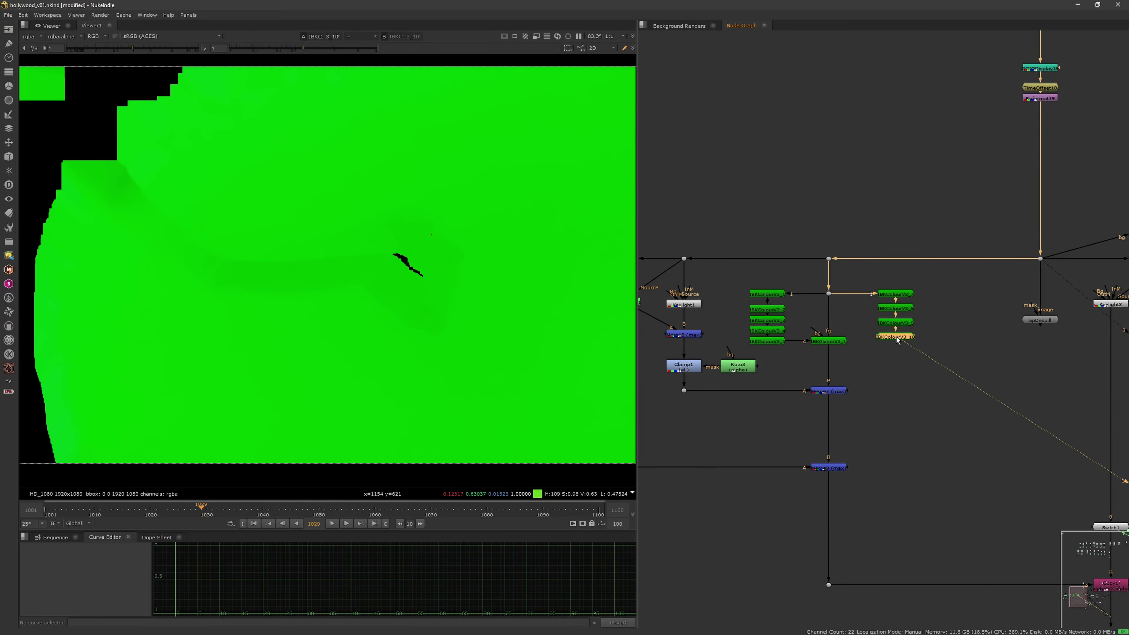
# Raise the patch black value on the last IBKColour node of the new chain and close its properties.
pyautogui.doubleClick(895, 337)
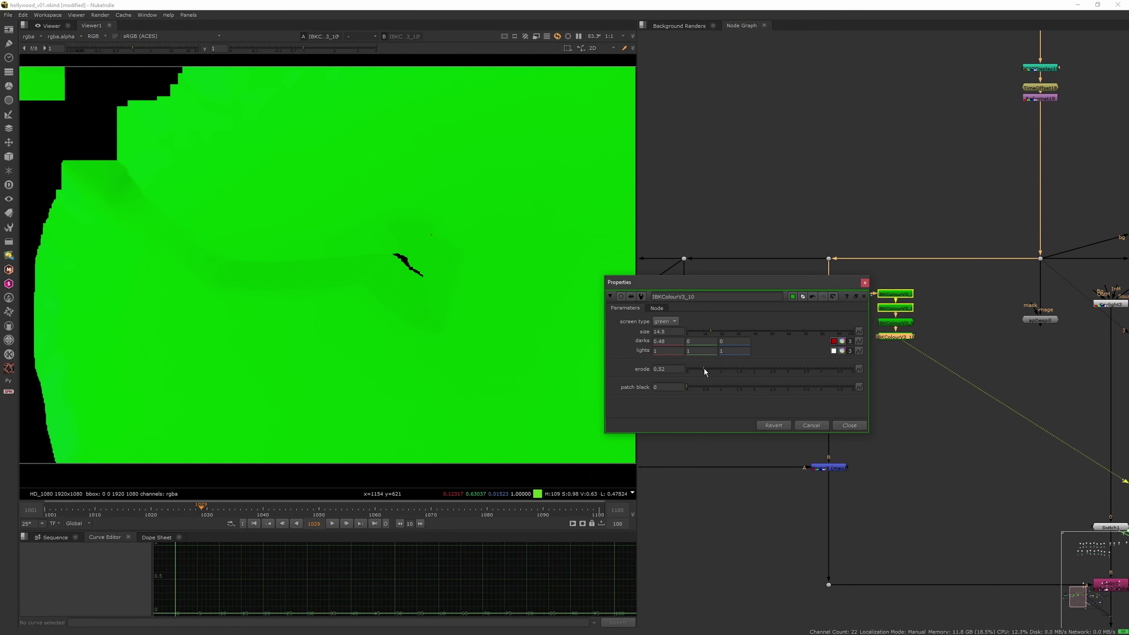
pyautogui.moveTo(690, 385); pyautogui.dragTo(745, 385)
pyautogui.click(864, 283)
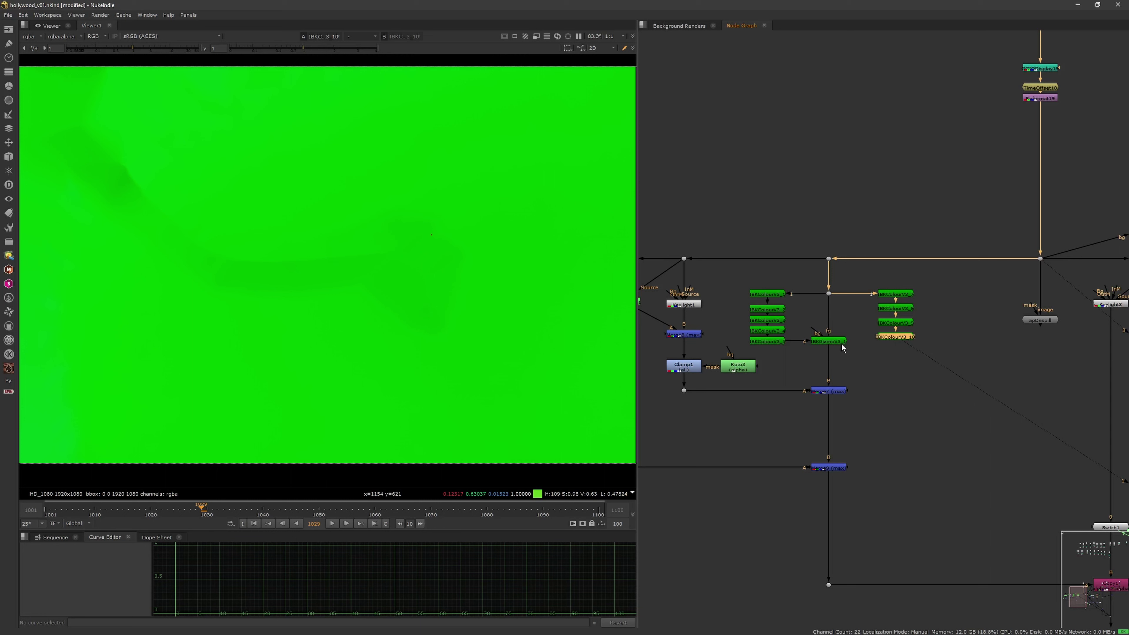
# Compare the clean screens of the old and new IBKColour chains and connect the IBKGizmo's c input to the new chain.
pyautogui.keyDown('ctrl'); pyautogui.keyDown('shift'); pyautogui.click(775, 341); pyautogui.keyUp('shift'); pyautogui.keyUp('ctrl')
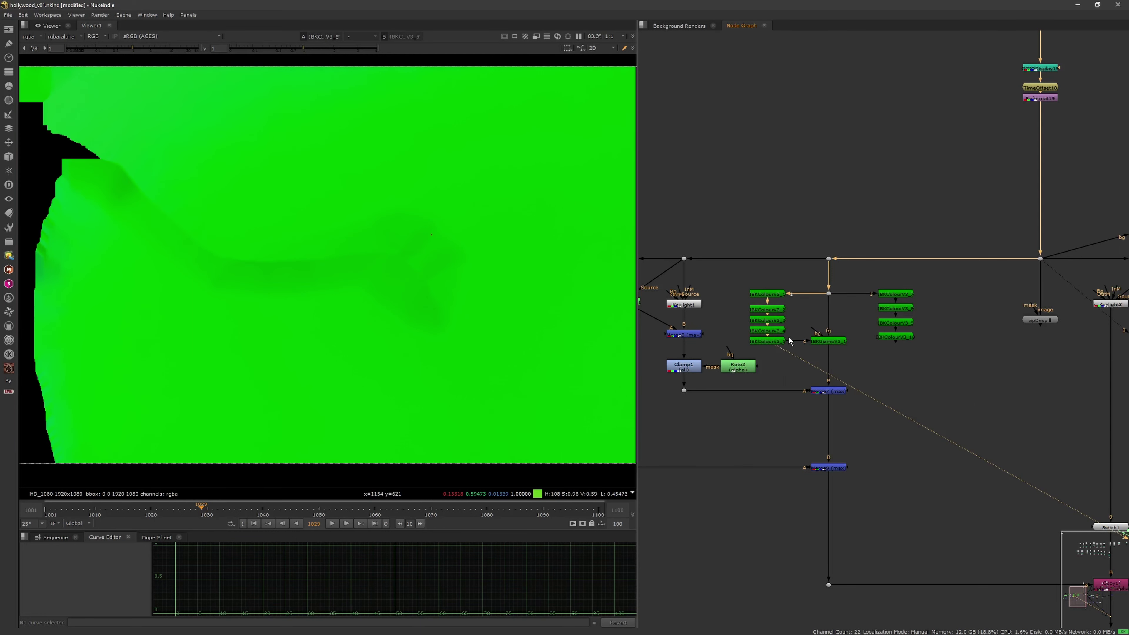
pyautogui.keyDown('ctrl'); pyautogui.keyDown('shift'); pyautogui.click(883, 338); pyautogui.keyUp('shift'); pyautogui.keyUp('ctrl')
pyautogui.click(827, 341)
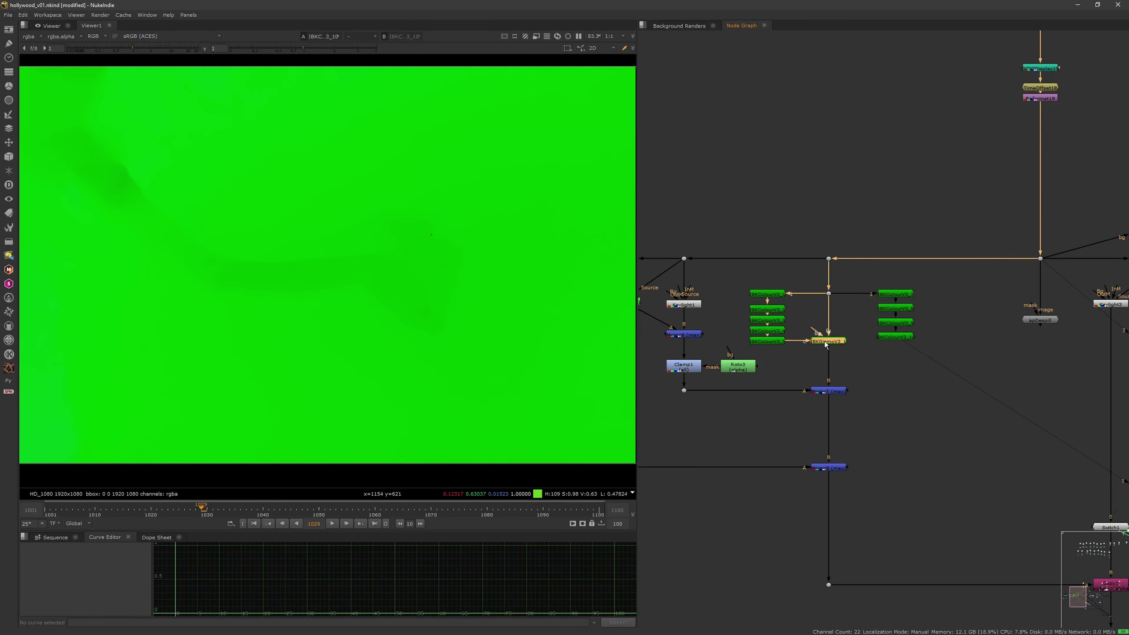
pyautogui.moveTo(799, 341); pyautogui.dragTo(889, 344)
# Examine the IBKGizmo's color and alpha results against the original plate and the new chain's clean screen.
pyautogui.click(836, 341)
pyautogui.press('1')
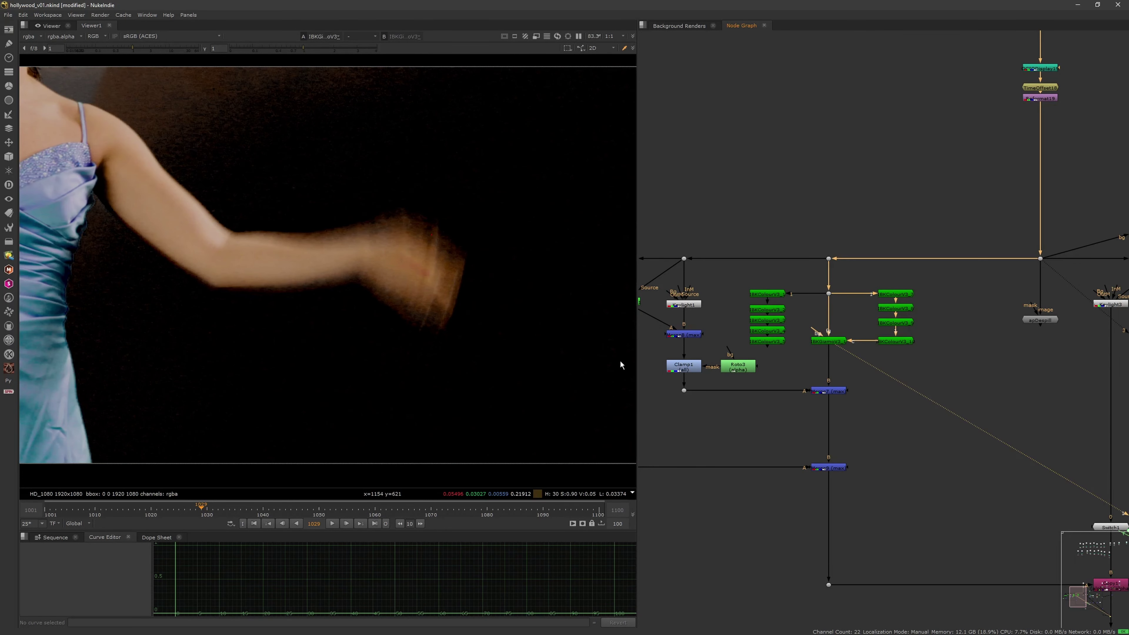
pyautogui.press('a')
pyautogui.click(835, 340)
pyautogui.moveTo(819, 314); pyautogui.dragTo(842, 276)
pyautogui.press('1')
pyautogui.press('a')
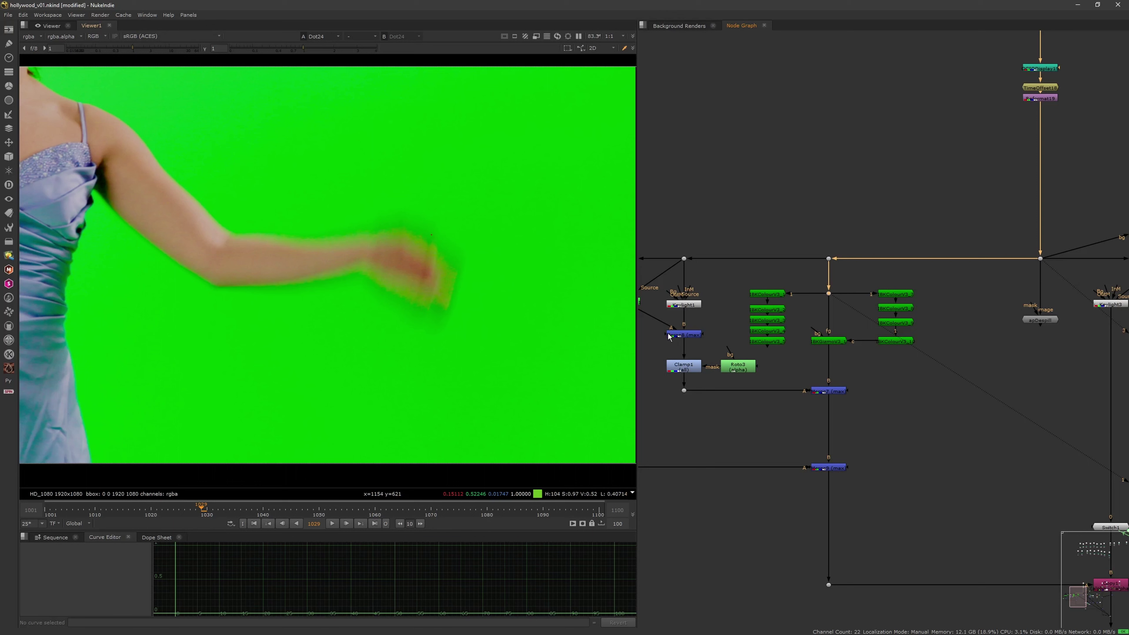
pyautogui.click(889, 342)
pyautogui.press('1')
pyautogui.moveTo(873, 363); pyautogui.dragTo(918, 338)
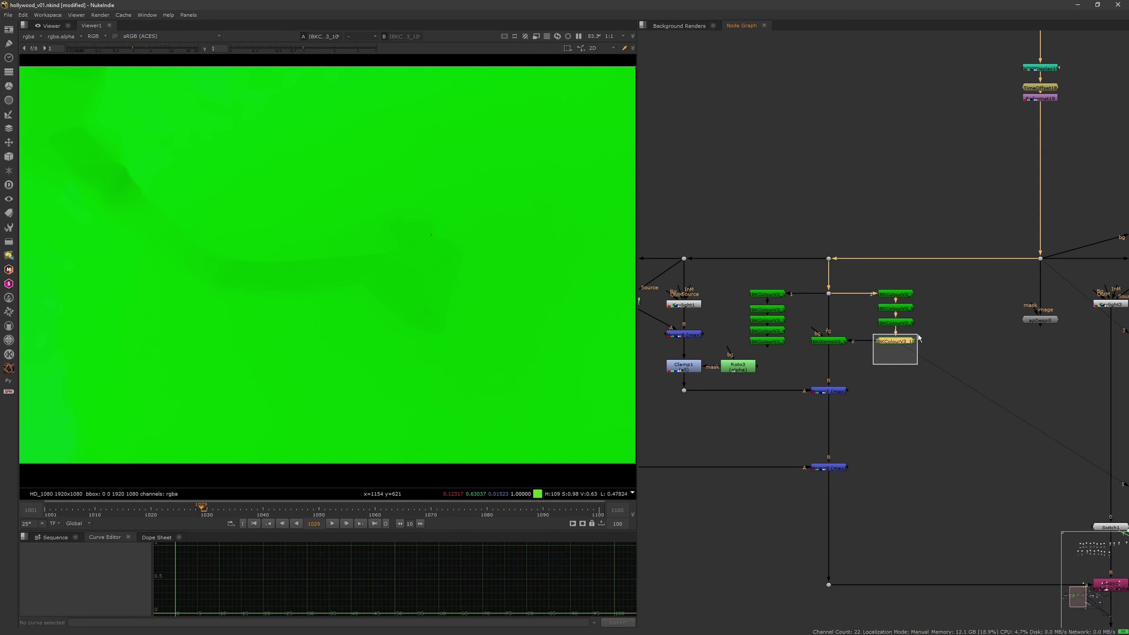
pyautogui.moveTo(918, 338); pyautogui.dragTo(918, 338)
# Move the IBKGizmo lower and insert a Blur of size 100 between the last new IBKColour node and the gizmo.
pyautogui.moveTo(835, 341); pyautogui.dragTo(836, 366)
pyautogui.press('1')
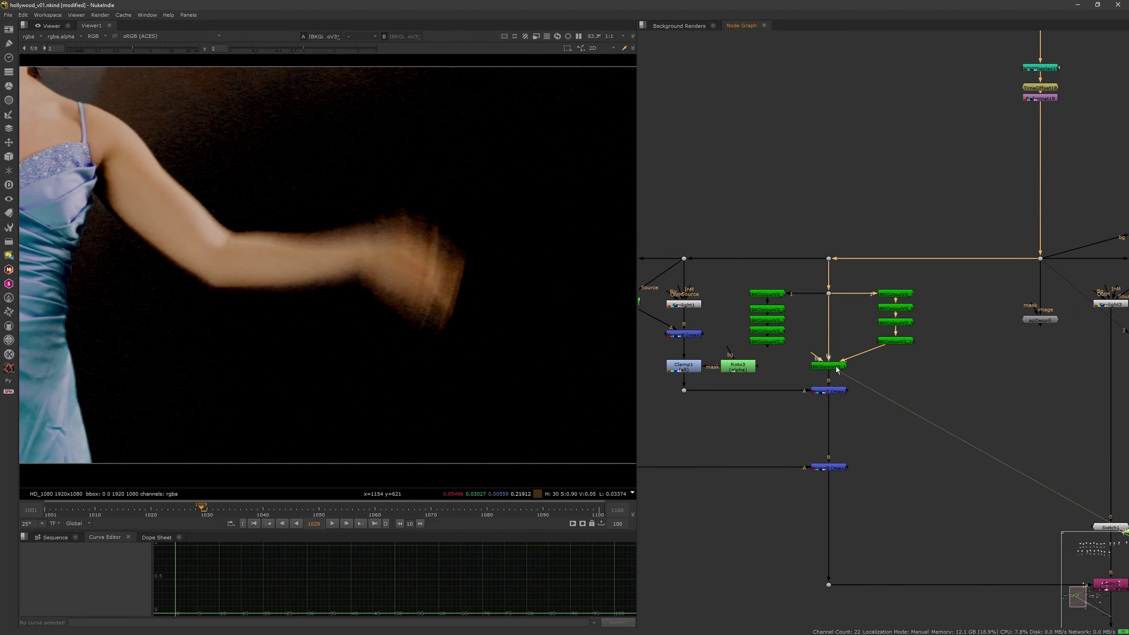
pyautogui.click(893, 342)
pyautogui.press('b')
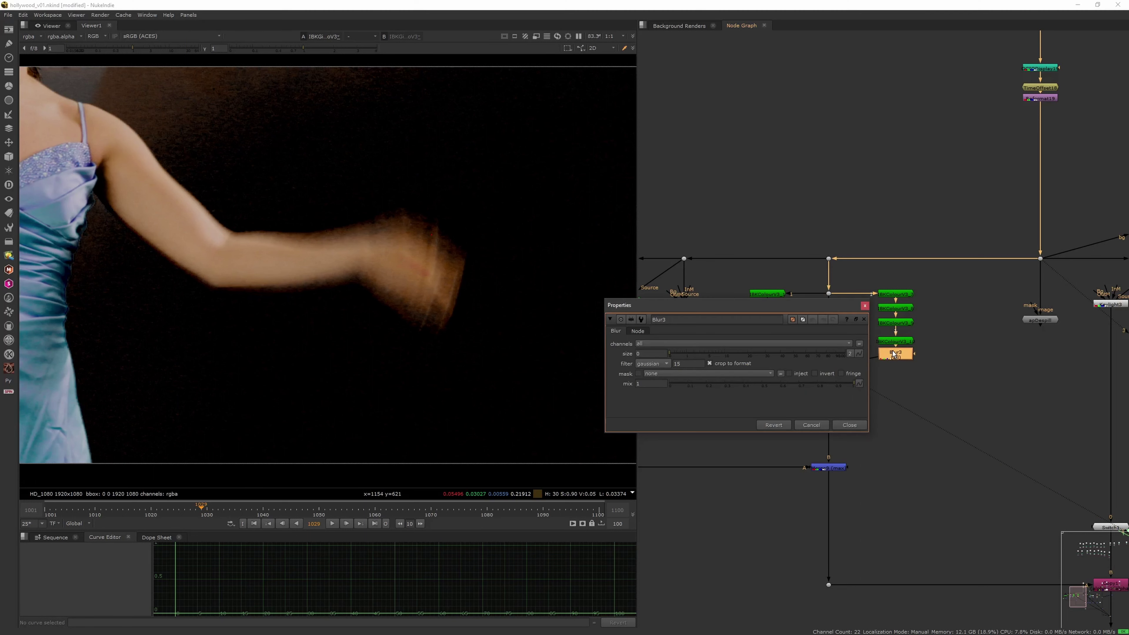
pyautogui.moveTo(687, 354); pyautogui.dragTo(922, 328)
pyautogui.press('a')
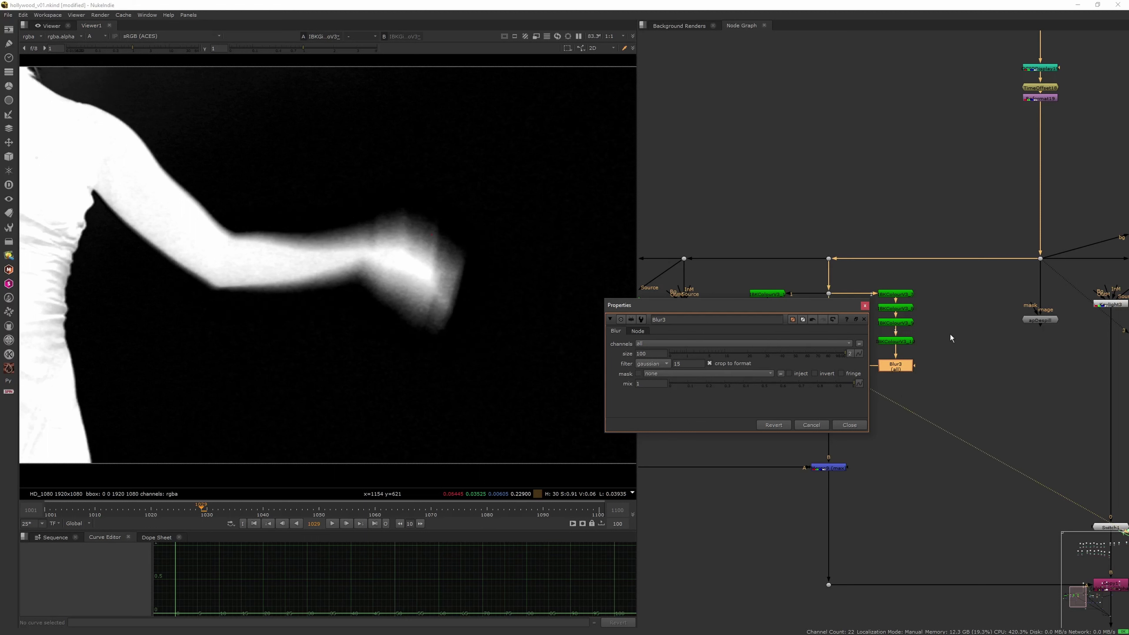
pyautogui.moveTo(922, 329); pyautogui.dragTo(940, 301)
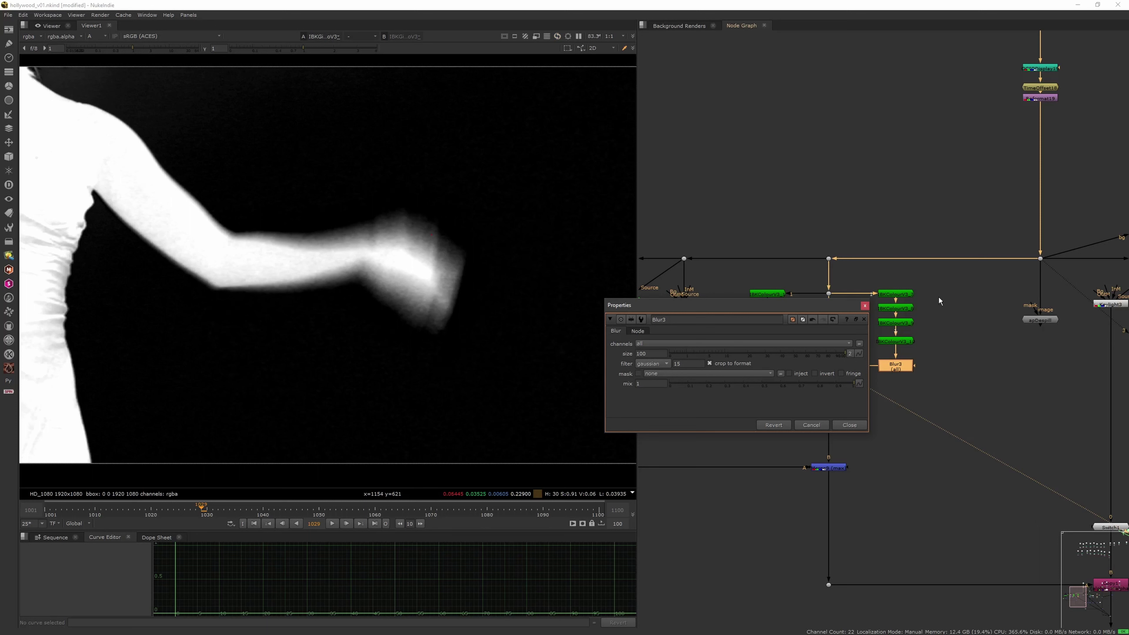
pyautogui.click(864, 306)
# Examine the IBKGizmo's color and alpha, and show Keylight1's alpha for comparison.
pyautogui.click(827, 367)
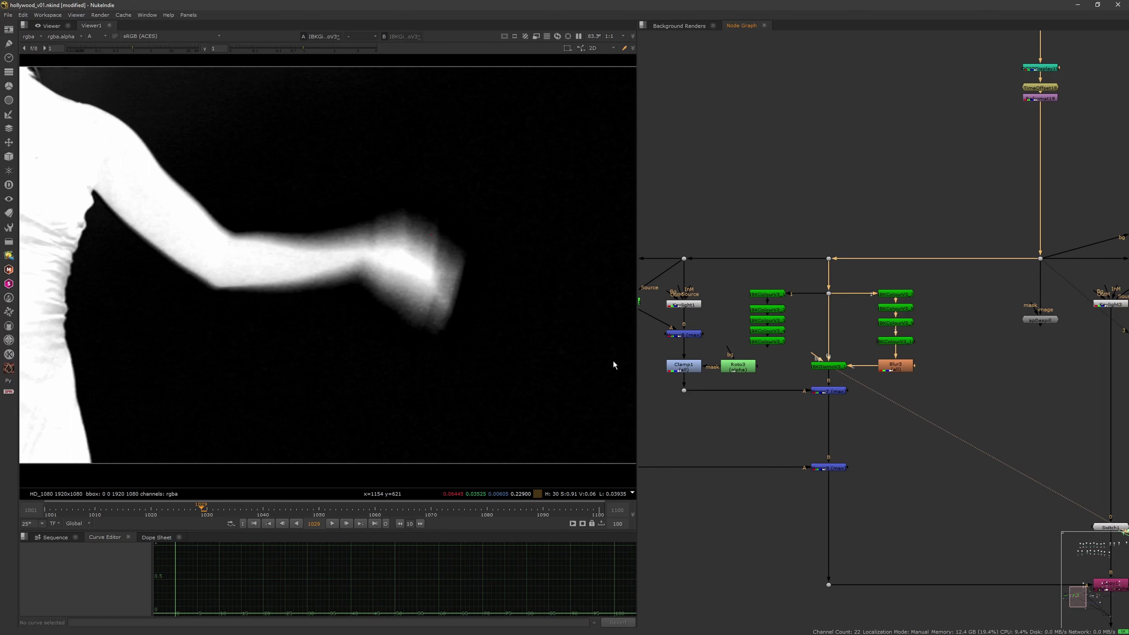
pyautogui.press('a')
pyautogui.press('a')
pyautogui.moveTo(792, 378); pyautogui.dragTo(845, 349, button='middle')
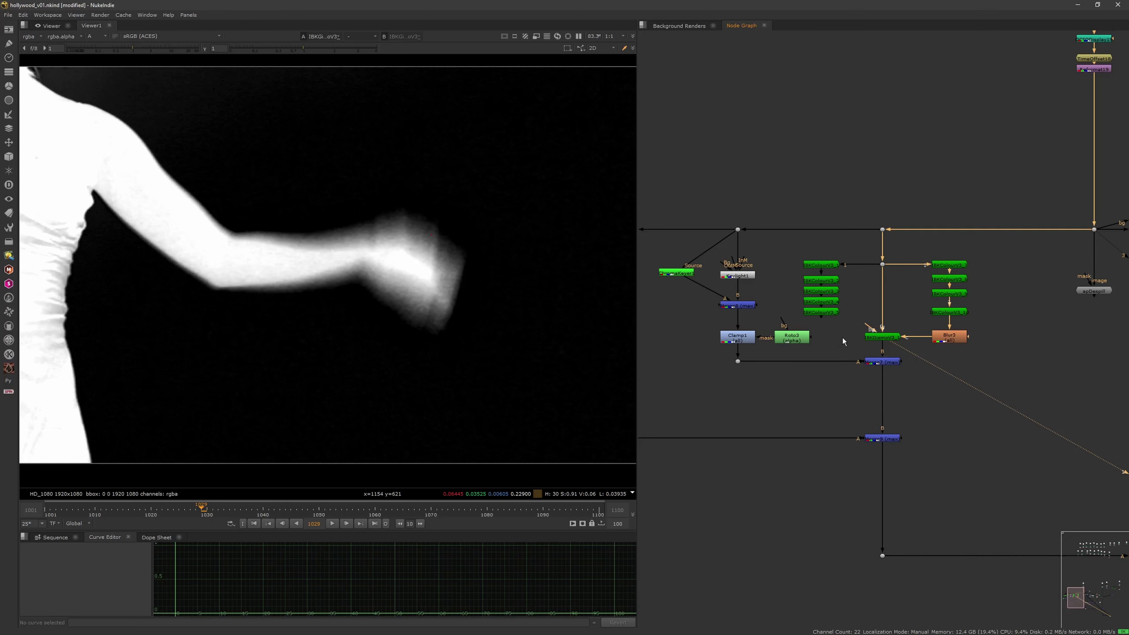
pyautogui.click(738, 276)
pyautogui.press('1')
pyautogui.press('a')
pyautogui.press('a')
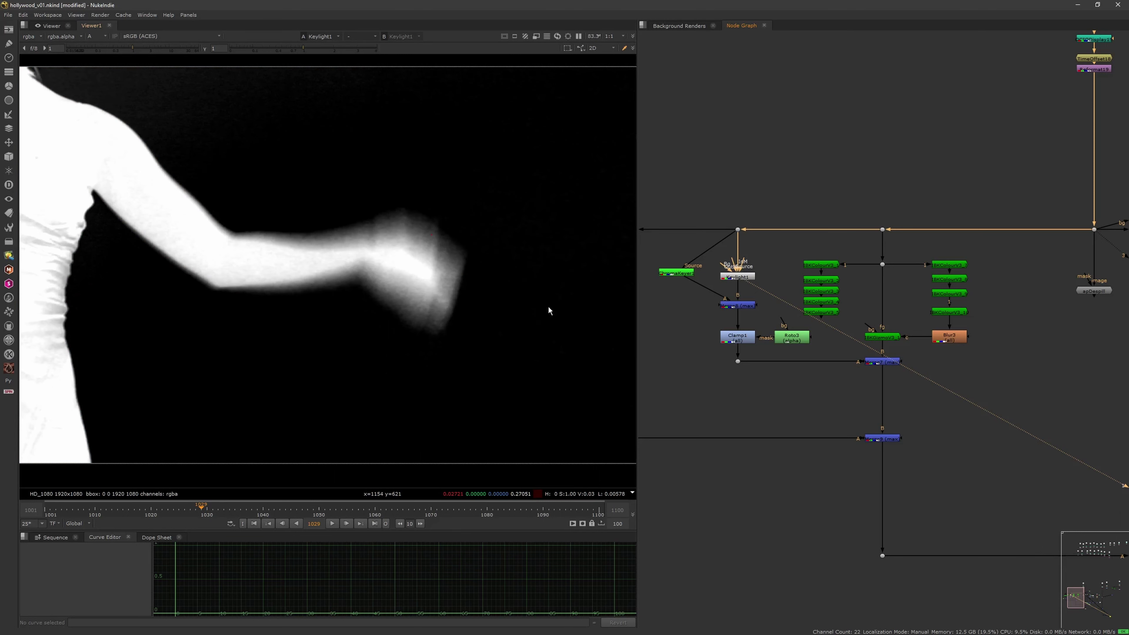
# Compare the alphas of Merge7 and Keylight1 up close around the motion-blurred hand.
pyautogui.click(873, 364)
pyautogui.press('1')
pyautogui.click(747, 277)
pyautogui.press('1')
pyautogui.scroll(2, 484, 276)
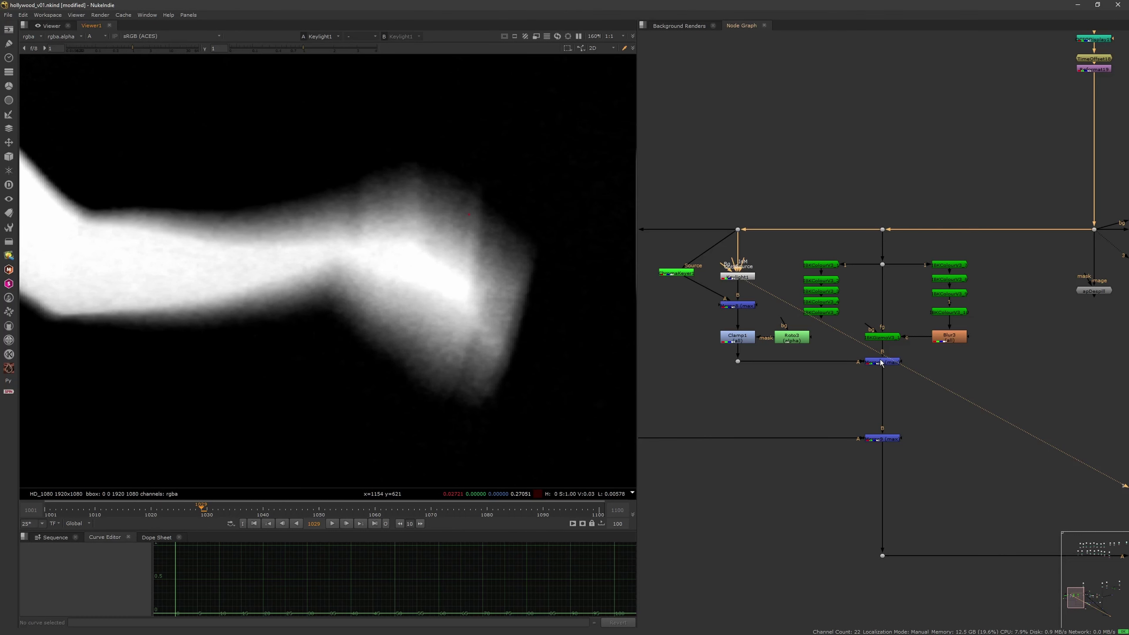
pyautogui.click(881, 363)
pyautogui.press('1')
pyautogui.moveTo(423, 293); pyautogui.dragTo(491, 335, button='middle')
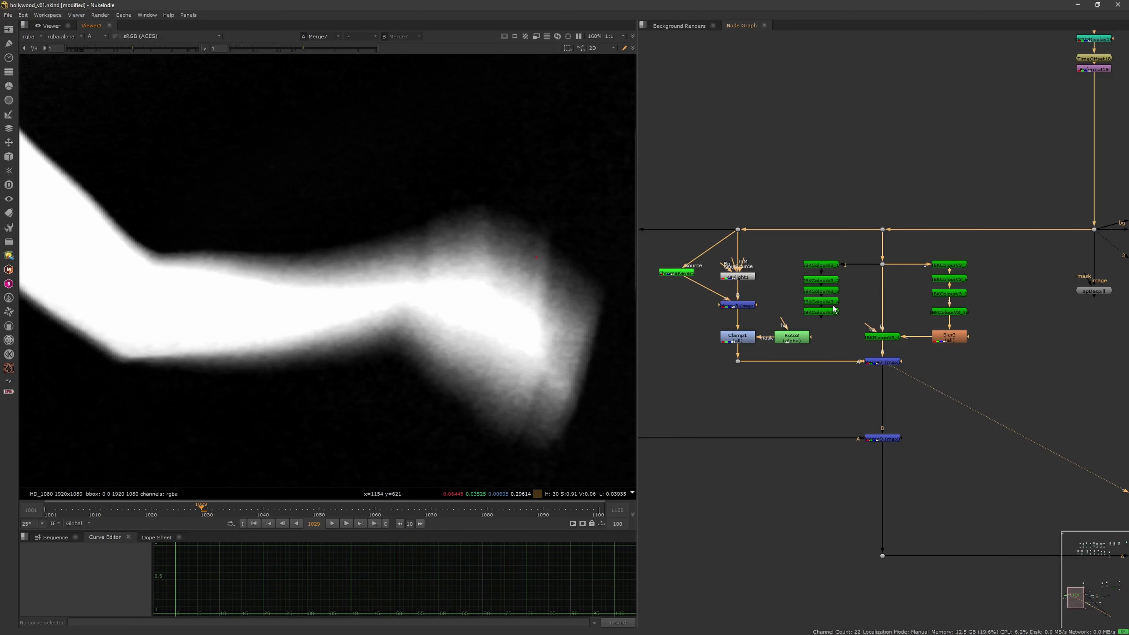
pyautogui.click(745, 276)
pyautogui.press('1')
pyautogui.moveTo(514, 349); pyautogui.dragTo(469, 340, button='middle')
pyautogui.scroll(-2, 511, 324)
pyautogui.scroll(-2, 492, 346)
# Show ChromaKeyer1's alpha in the viewer and examine the arm's edges and background noise.
pyautogui.moveTo(722, 312); pyautogui.dragTo(728, 301, button='middle')
pyautogui.scroll(2, 711, 307)
pyautogui.click(687, 215)
pyautogui.press('1')
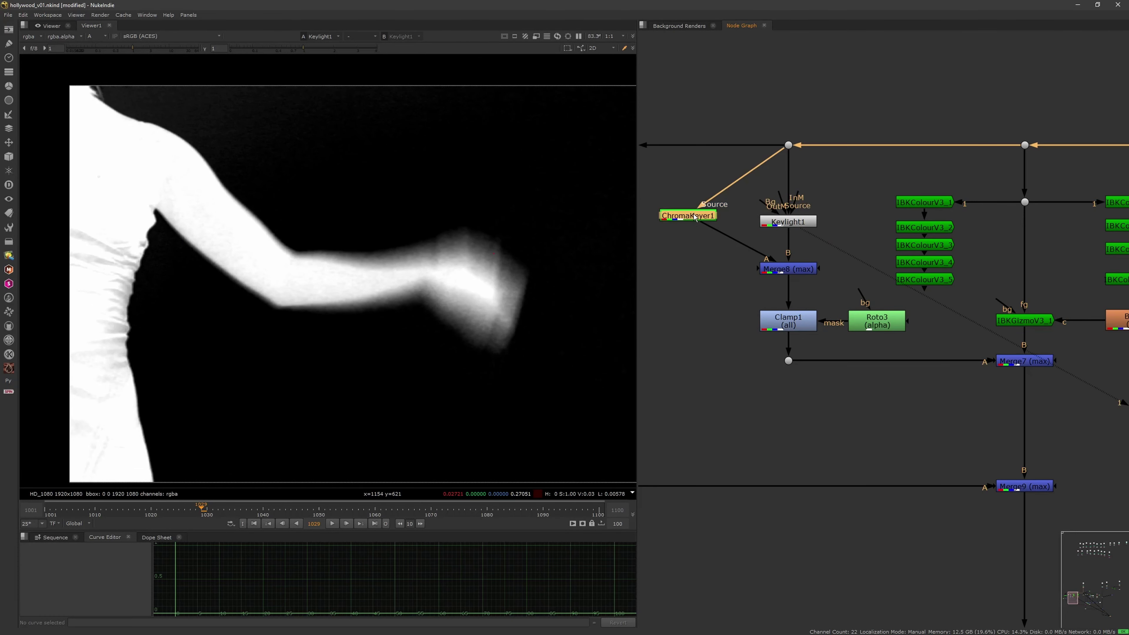
pyautogui.scroll(-1, 505, 350)
pyautogui.scroll(3, 512, 355)
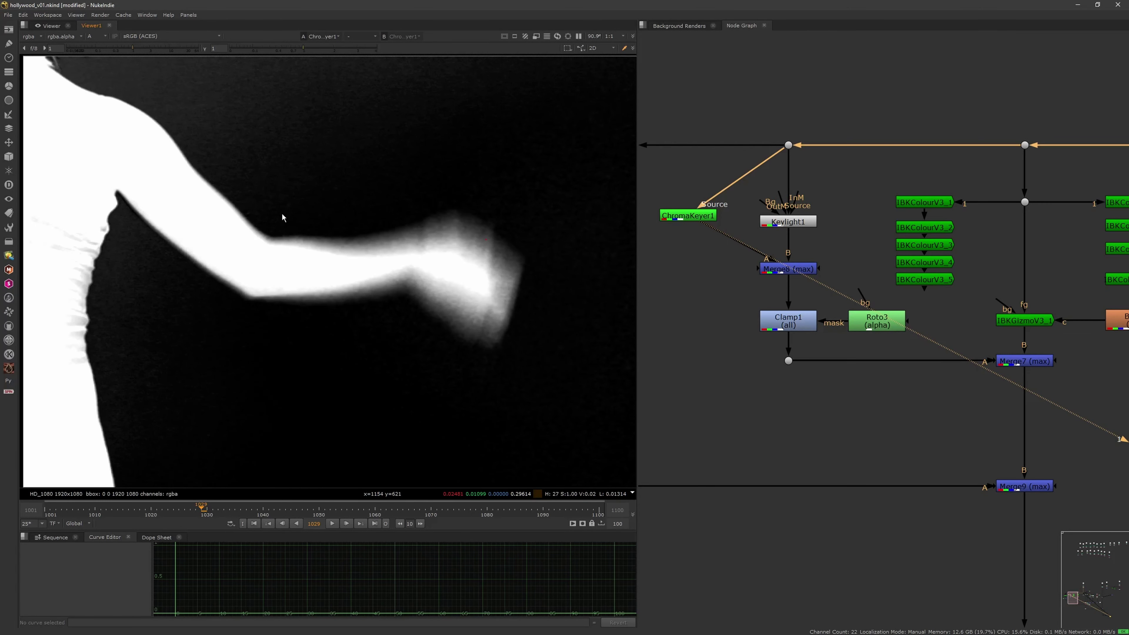
pyautogui.moveTo(337, 346); pyautogui.dragTo(285, 343, button='middle')
pyautogui.scroll(-2, 355, 323)
pyautogui.scroll(2, 333, 325)
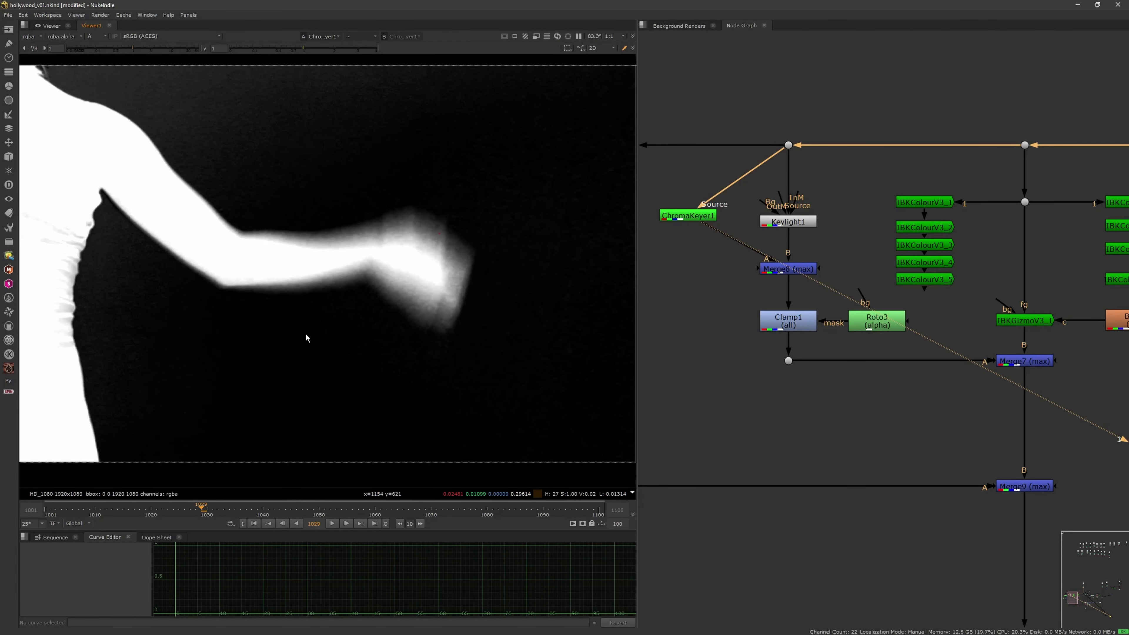
# Compare the alphas of Merge8, Keylight1 and Clamp1 in the viewer.
pyautogui.keyDown('ctrl'); pyautogui.keyDown('shift'); pyautogui.click(805, 269); pyautogui.keyUp('shift'); pyautogui.keyUp('ctrl')
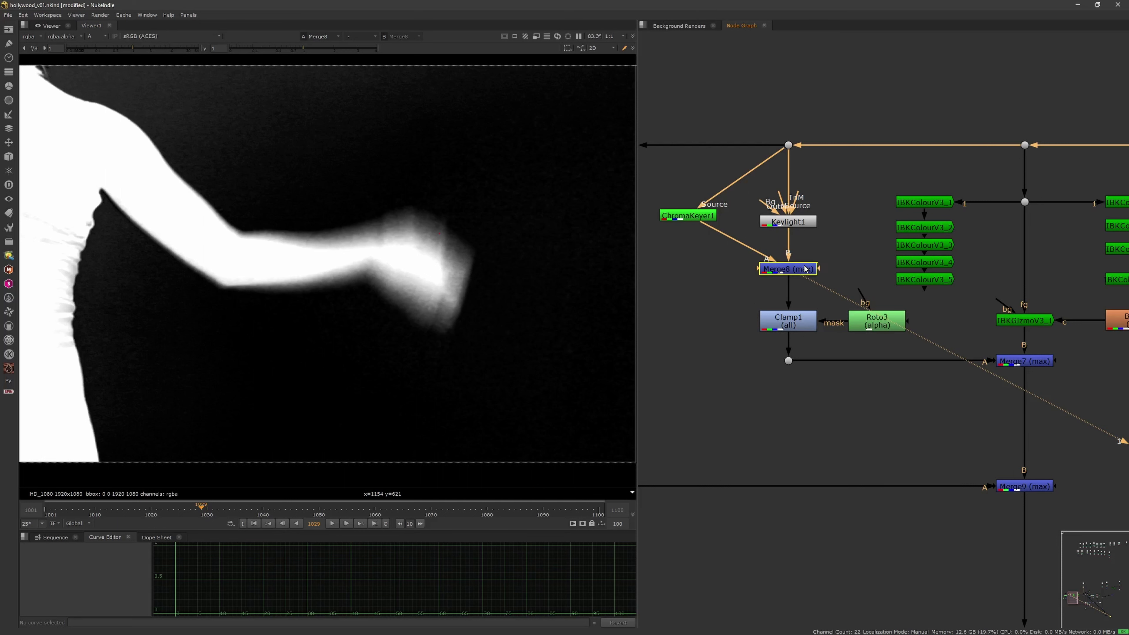
pyautogui.click(800, 271)
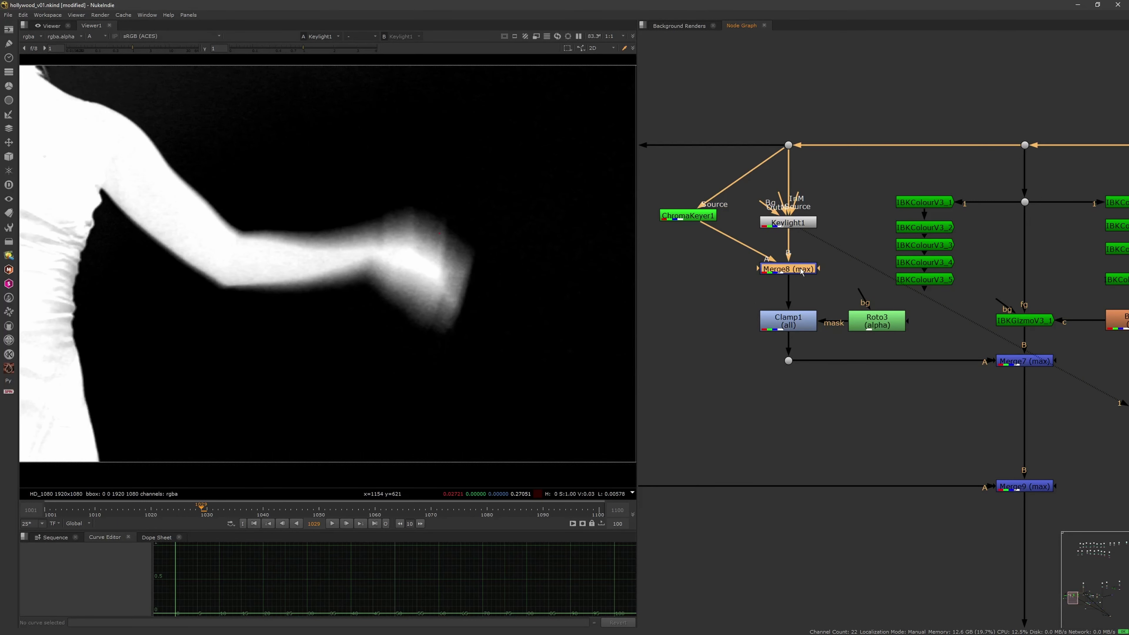
pyautogui.keyDown('ctrl'); pyautogui.keyDown('shift'); pyautogui.click(798, 324); pyautogui.keyUp('shift'); pyautogui.keyUp('ctrl')
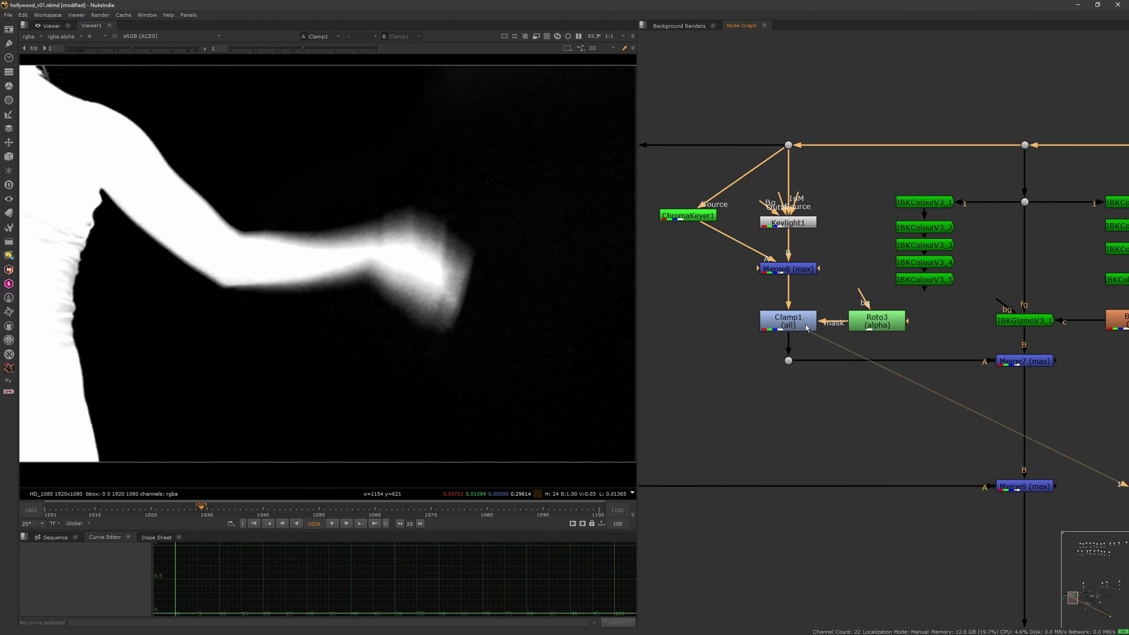
# Open Roto3's properties, examine its mask shape around the body and upper arm, and close them again.
pyautogui.doubleClick(877, 320)
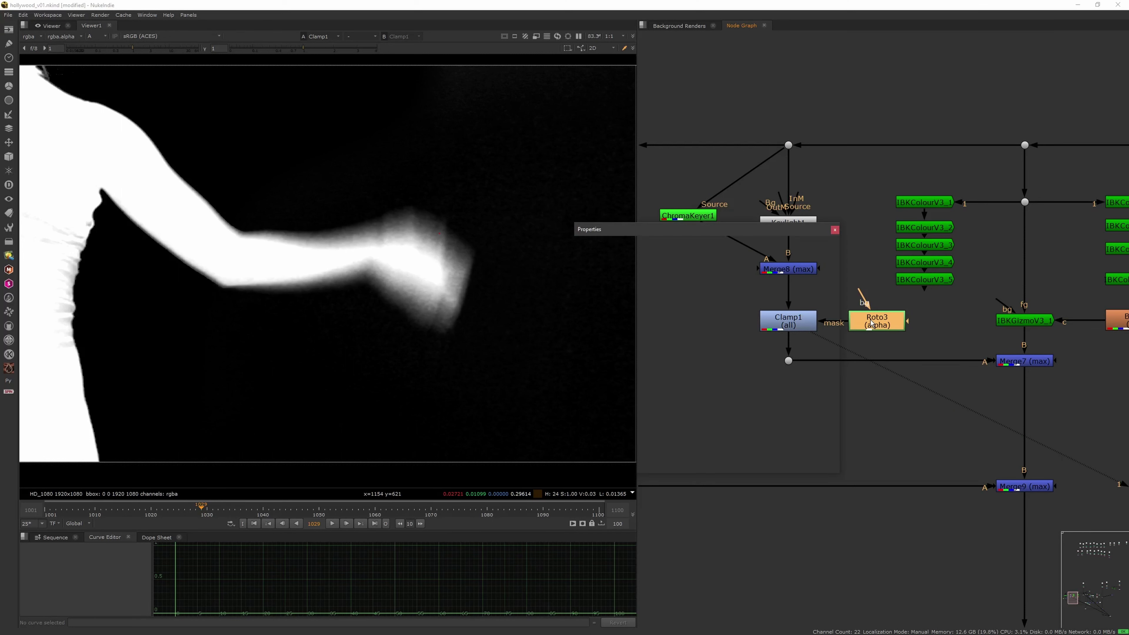
pyautogui.scroll(-3, 369, 321)
pyautogui.scroll(1, 340, 336)
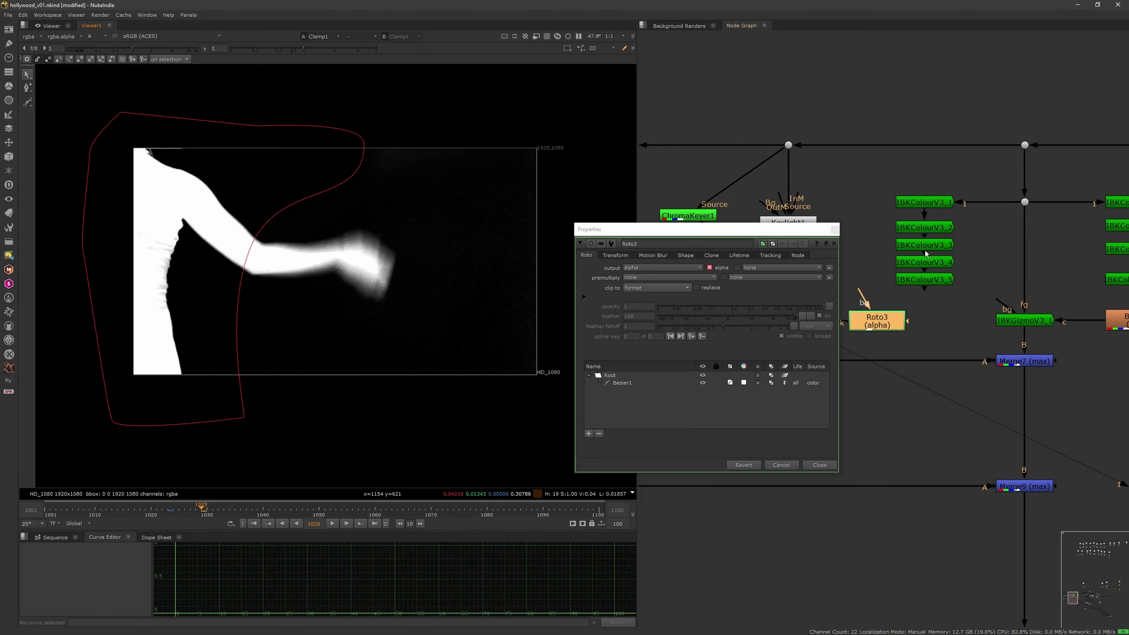
pyautogui.click(834, 229)
# Open Clamp1's properties, raise the viewer gamma to 2.16, and check the alpha at Clamp1 and the dot below it.
pyautogui.doubleClick(795, 328)
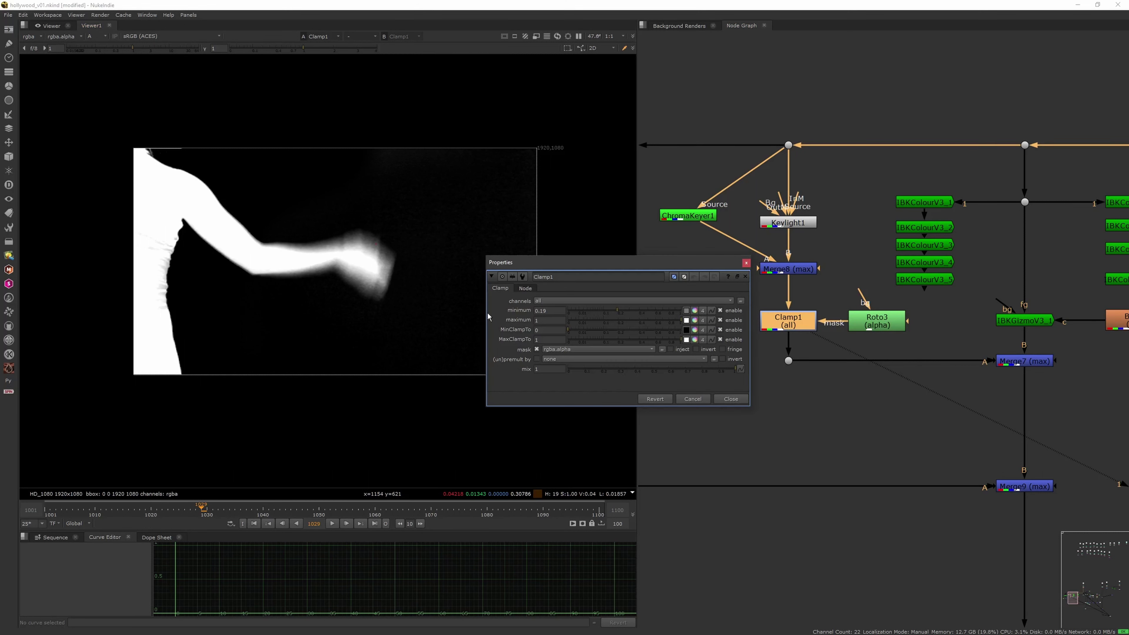
pyautogui.click(790, 328)
pyautogui.moveTo(304, 48); pyautogui.dragTo(337, 48)
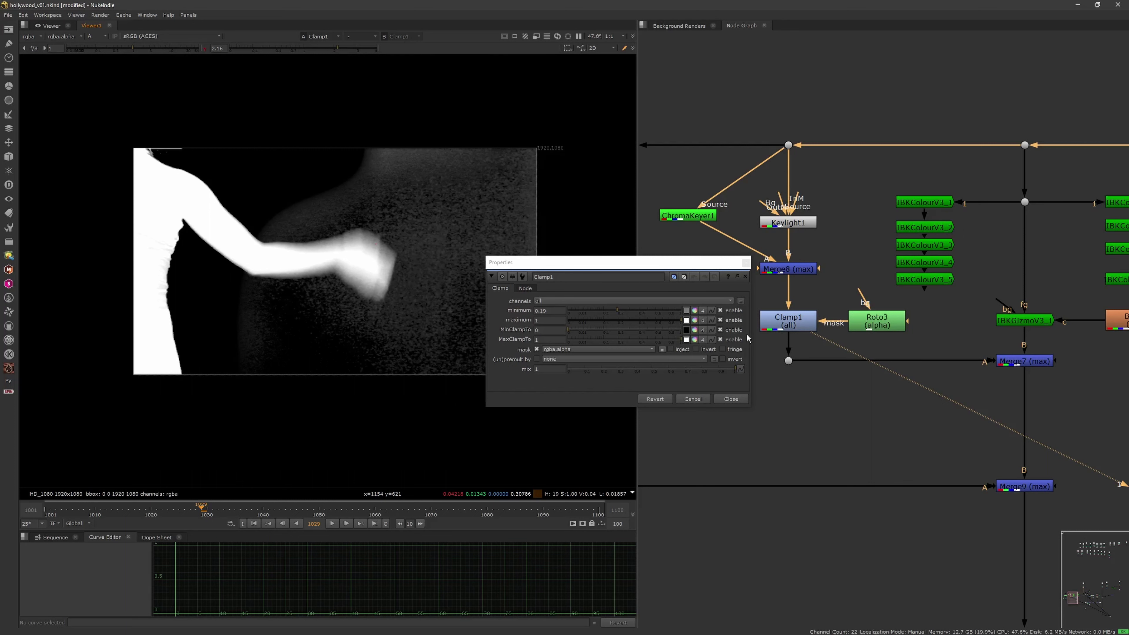
pyautogui.scroll(2, 295, 201)
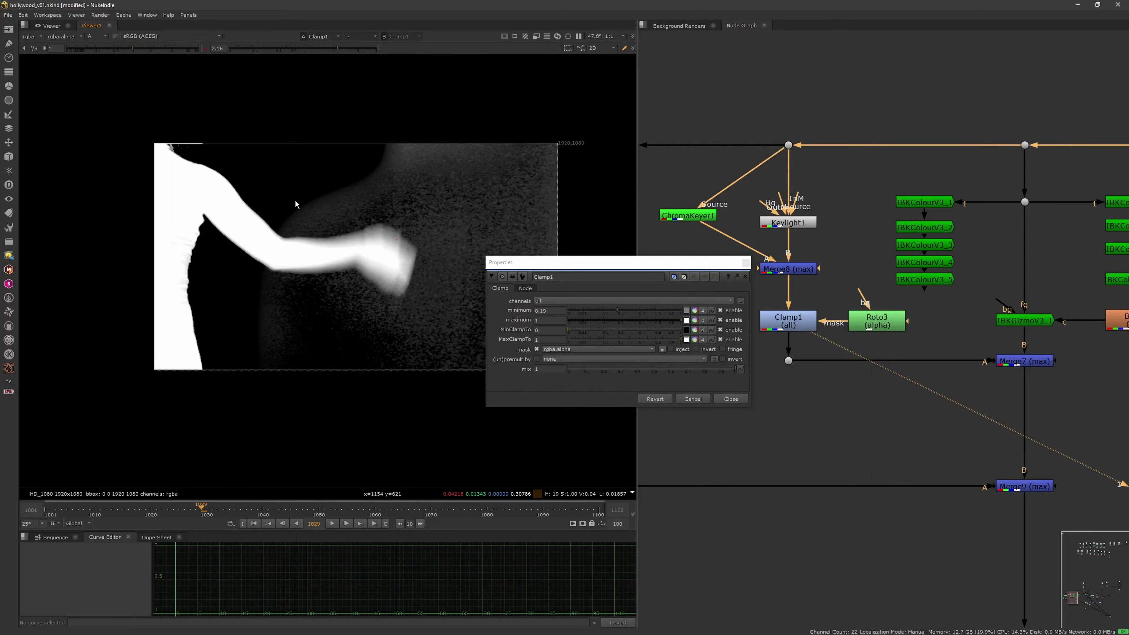
pyautogui.press('1')
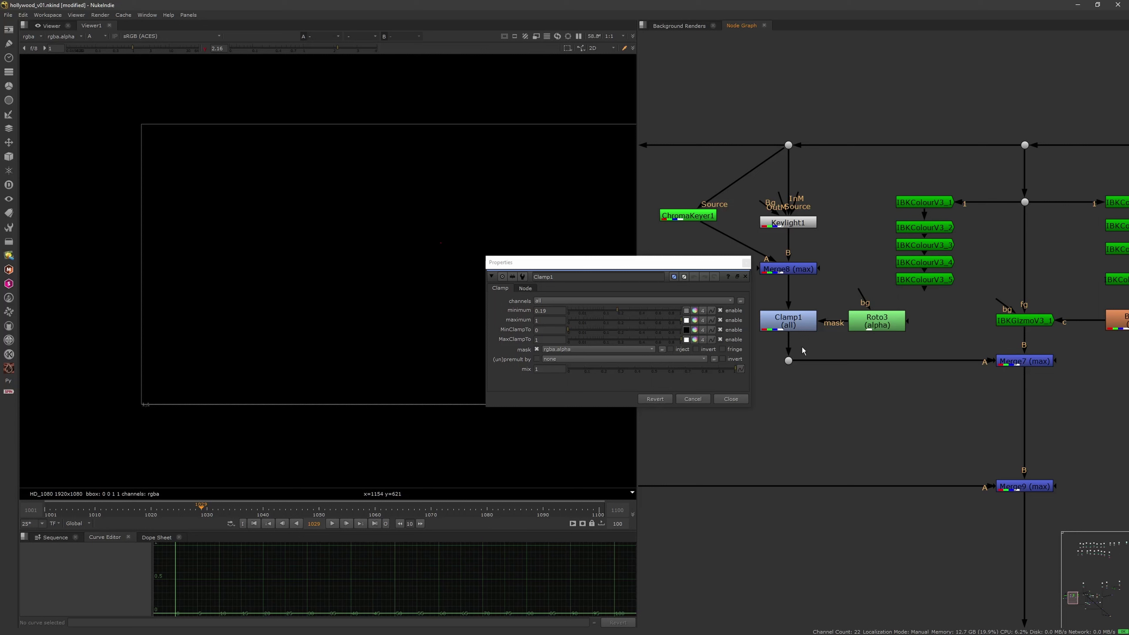
pyautogui.press('1')
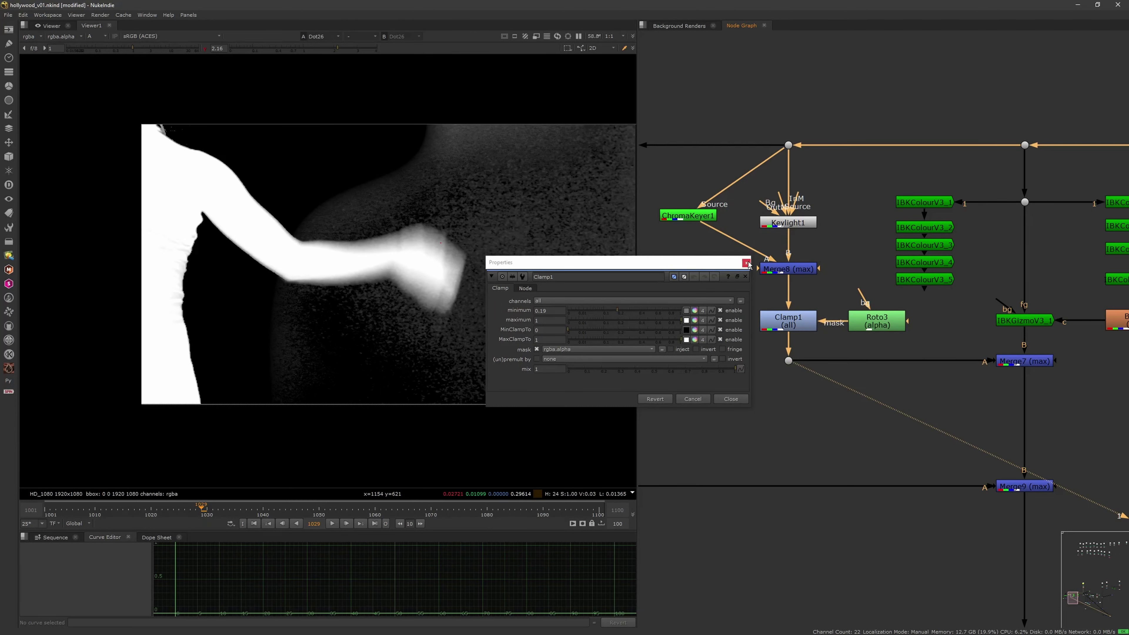
# Close Clamp1's properties and compare the IBKGizmo's alpha with the alpha at the dot below Clamp1.
pyautogui.click(745, 276)
pyautogui.click(1018, 322)
pyautogui.press('1')
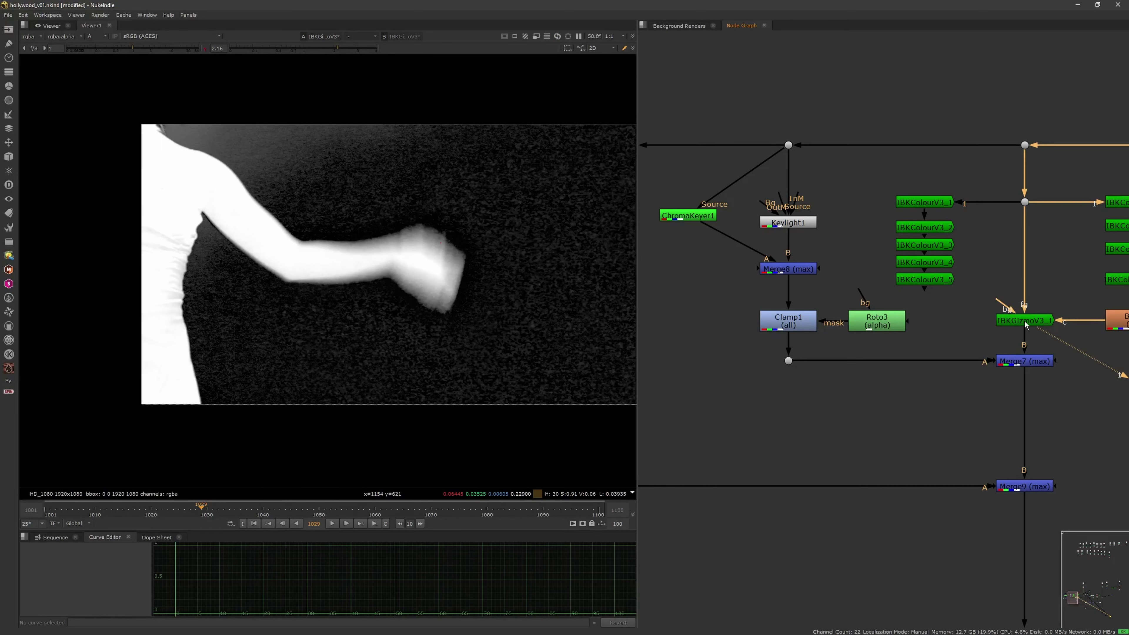
pyautogui.moveTo(742, 415); pyautogui.dragTo(824, 343)
pyautogui.press('1')
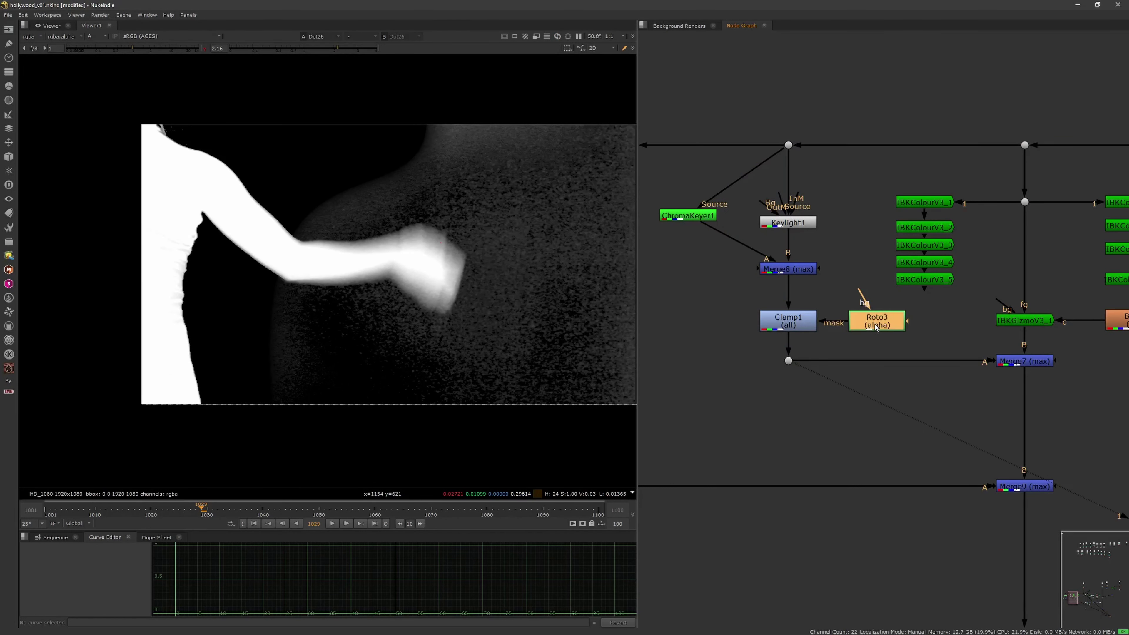
# Check Roto3's shape against the matte and examine where Clamp1's alpha is cleaned around the body.
pyautogui.doubleClick(876, 324)
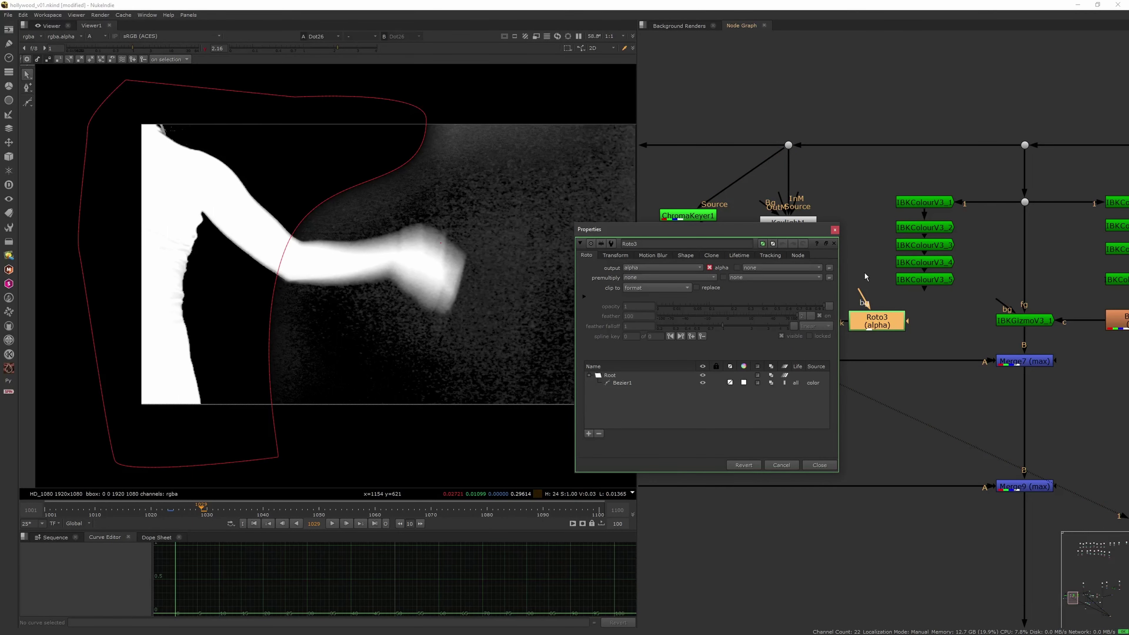
pyautogui.click(834, 229)
pyautogui.click(800, 327)
pyautogui.press('1')
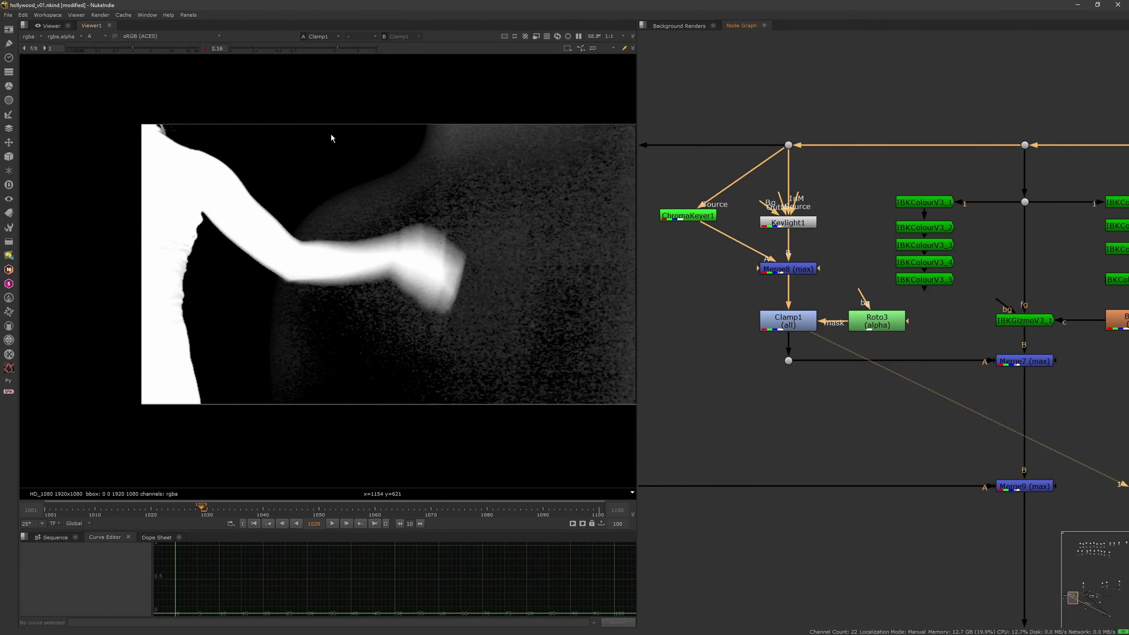
pyautogui.scroll(3, 302, 184)
pyautogui.scroll(-4, 282, 197)
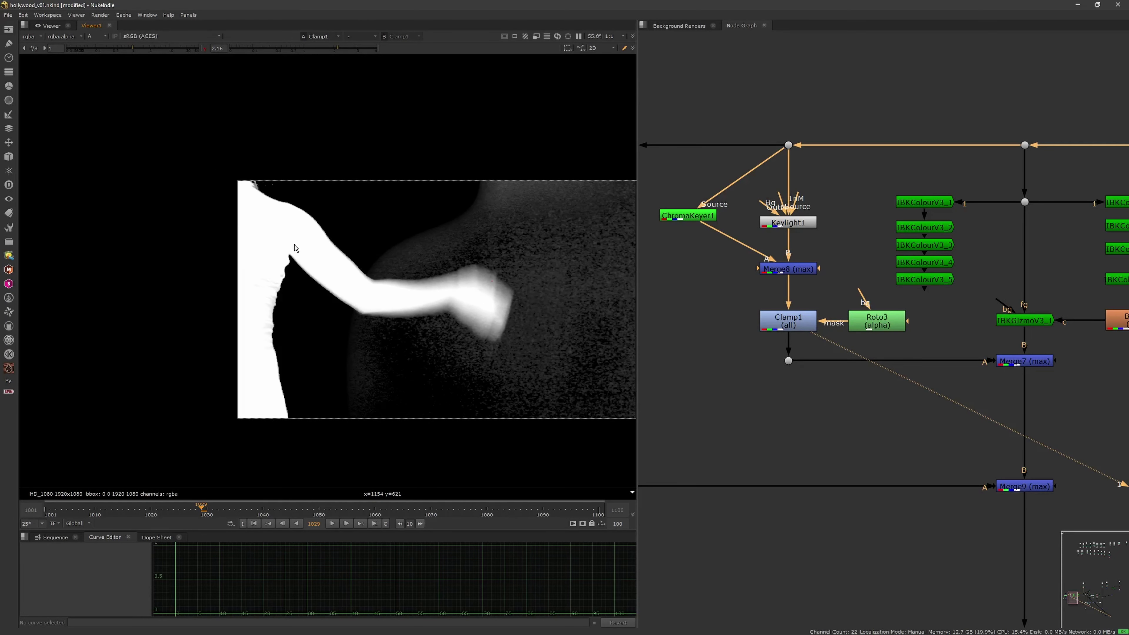
pyautogui.scroll(3, 280, 262)
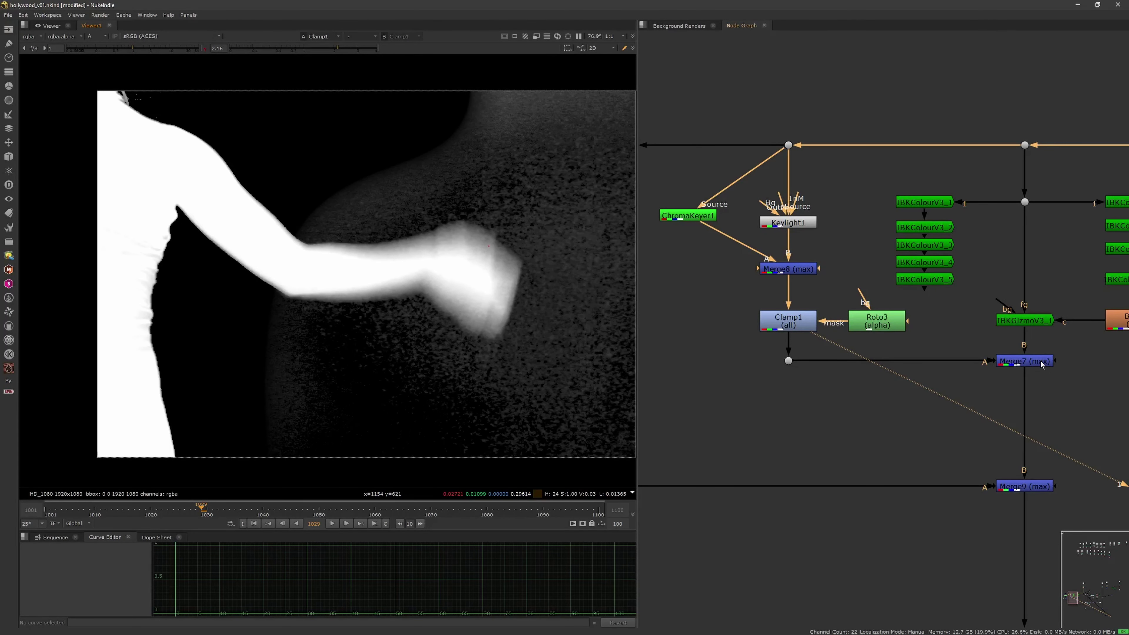
# Show Merge7's alpha to examine the combined IBK and clamped Keylight matte.
pyautogui.click(1041, 364)
pyautogui.press('1')
pyautogui.scroll(-5, 994, 332)
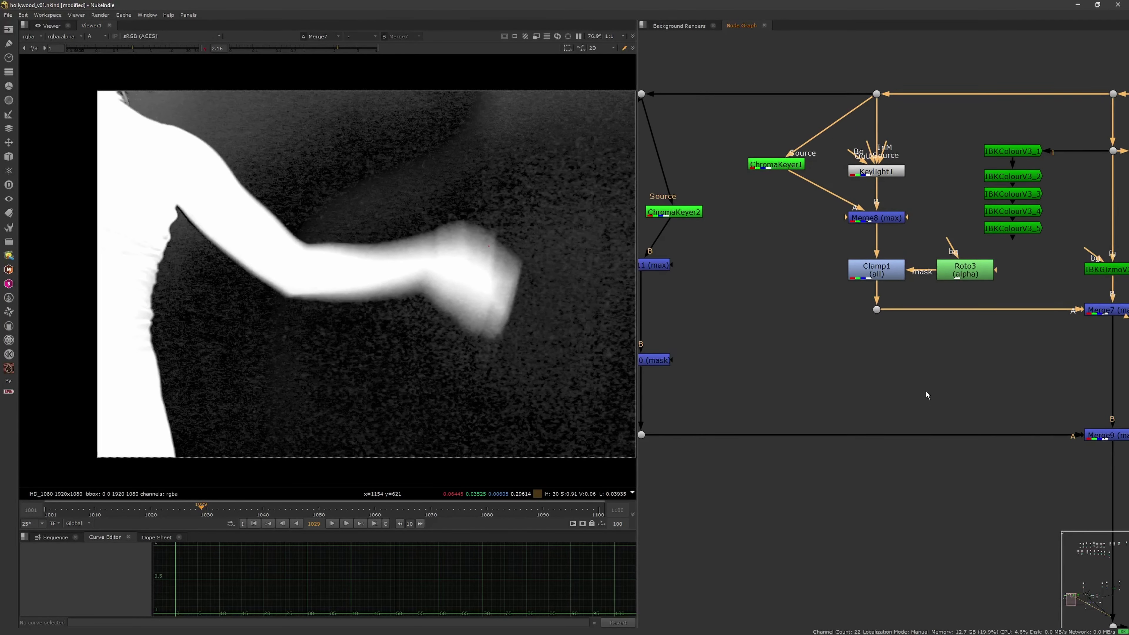
# Show the alphas of ChromaKeyer3, ChromaKeyer2 and their combination in Merge11 one after another.
pyautogui.click(783, 342)
pyautogui.press('1')
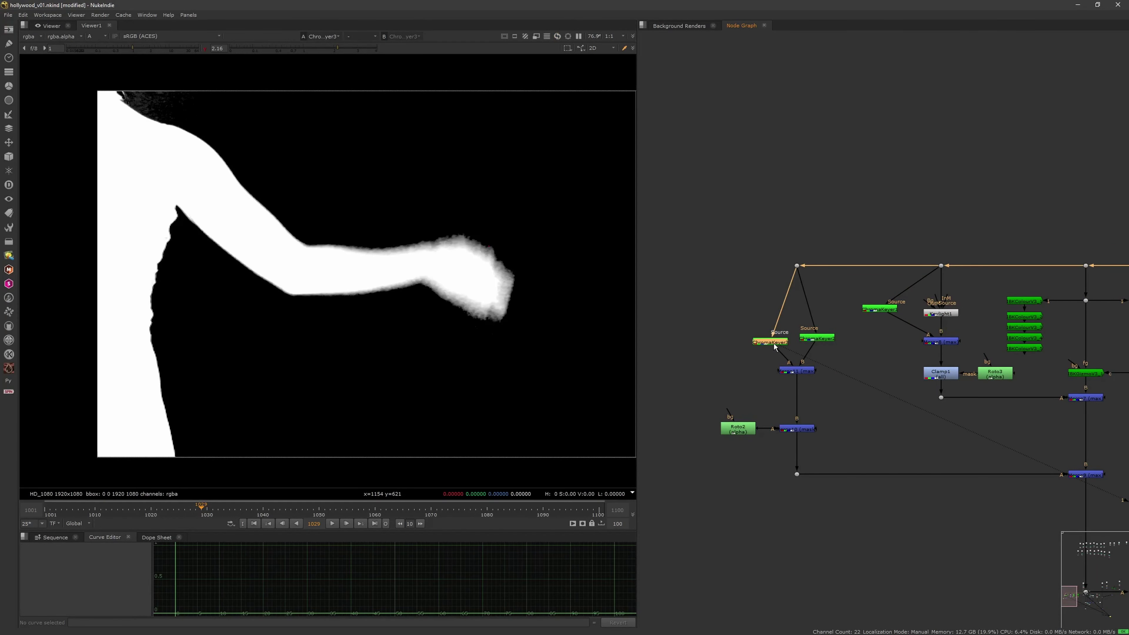
pyautogui.moveTo(816, 341); pyautogui.dragTo(782, 344)
pyautogui.press('1')
pyautogui.click(815, 349)
pyautogui.click(815, 359)
pyautogui.click(807, 372)
pyautogui.press('1')
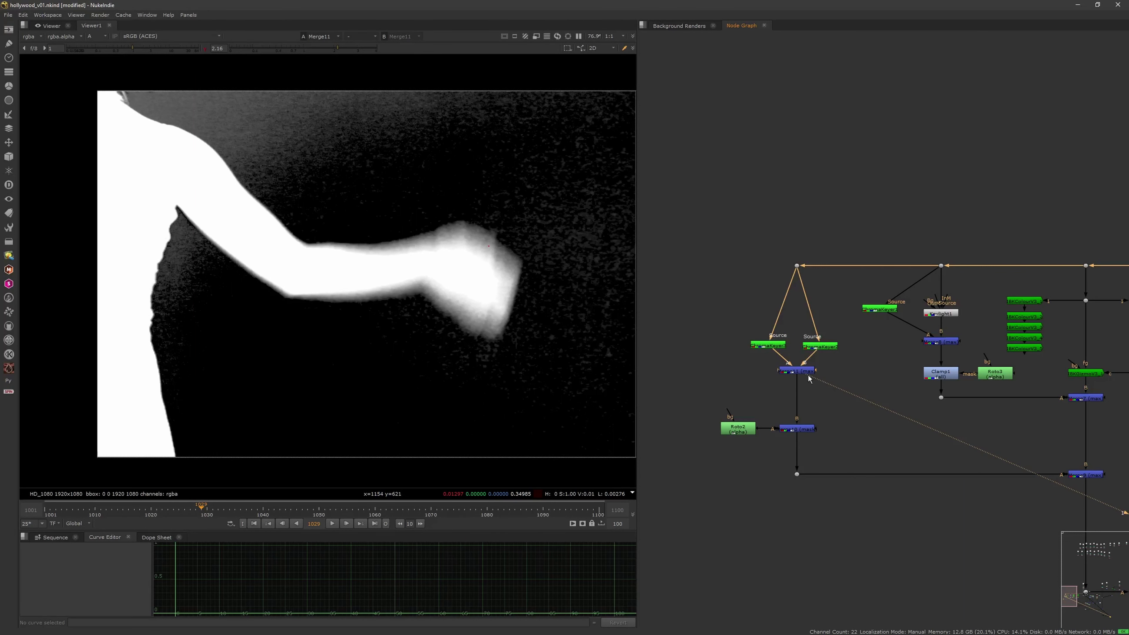
# Show Merge10's roto-masked alpha along the dress edge, adjust the viewer gamma, and reset it to default.
pyautogui.click(803, 431)
pyautogui.press('1')
pyautogui.moveTo(227, 306); pyautogui.dragTo(329, 301, button='middle')
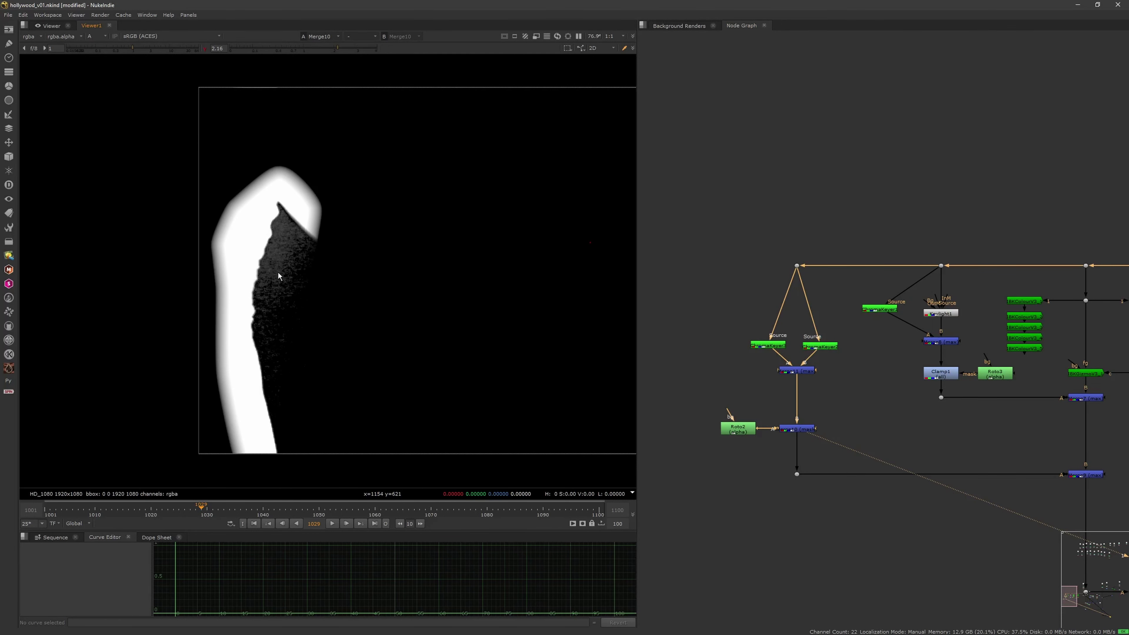
pyautogui.click(322, 49)
pyautogui.moveTo(322, 49)
pyautogui.mouseDown()
pyautogui.moveTo(307, 49)
pyautogui.moveTo(337, 49)
pyautogui.moveTo(336, 63)
pyautogui.mouseUp()
pyautogui.keyDown('ctrl'); pyautogui.click(278, 48); pyautogui.keyUp('ctrl')
# Show the alpha at the dot below Merge10 and Merge9's combined alpha, and examine the whole arm.
pyautogui.click(796, 474)
pyautogui.press('1')
pyautogui.moveTo(1044, 515); pyautogui.dragTo(825, 415, button='middle')
pyautogui.moveTo(810, 413); pyautogui.dragTo(902, 366)
pyautogui.press('1')
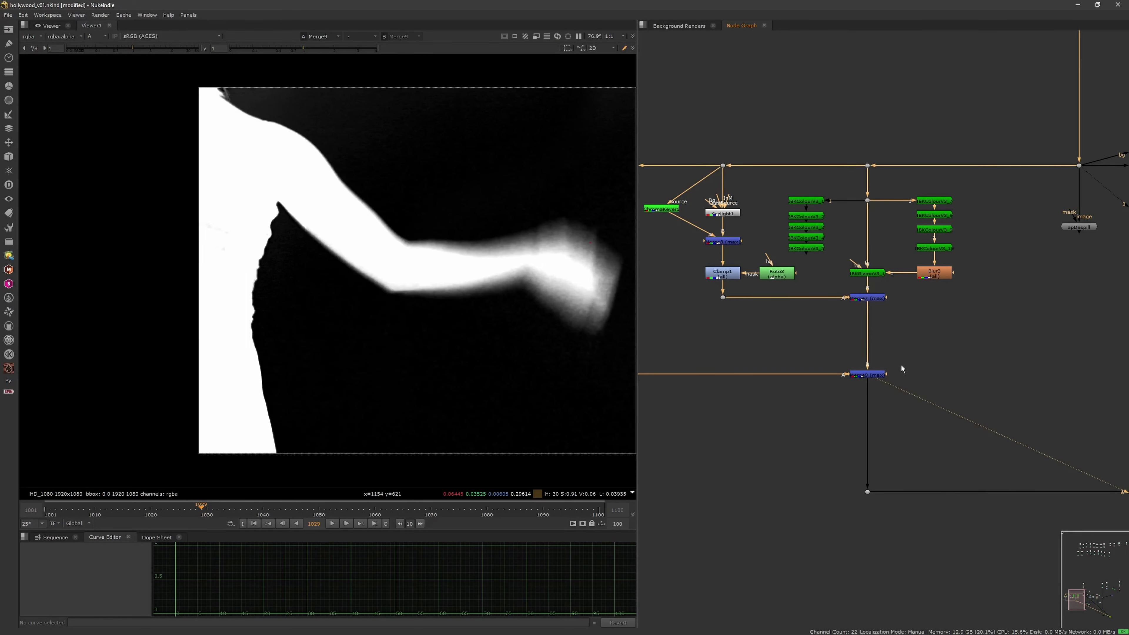
pyautogui.moveTo(583, 383); pyautogui.dragTo(423, 364, button='middle')
pyautogui.moveTo(505, 374)
pyautogui.mouseDown(button='middle')
pyautogui.moveTo(492, 392)
pyautogui.moveTo(520, 381)
pyautogui.mouseUp(button='middle')
pyautogui.scroll(-1, 536, 378)
# View the green-screen plate at Dot20 in alpha and RGB for comparison with the final combined alpha at Dot21.
pyautogui.moveTo(975, 181); pyautogui.dragTo(1083, 152)
pyautogui.press('1')
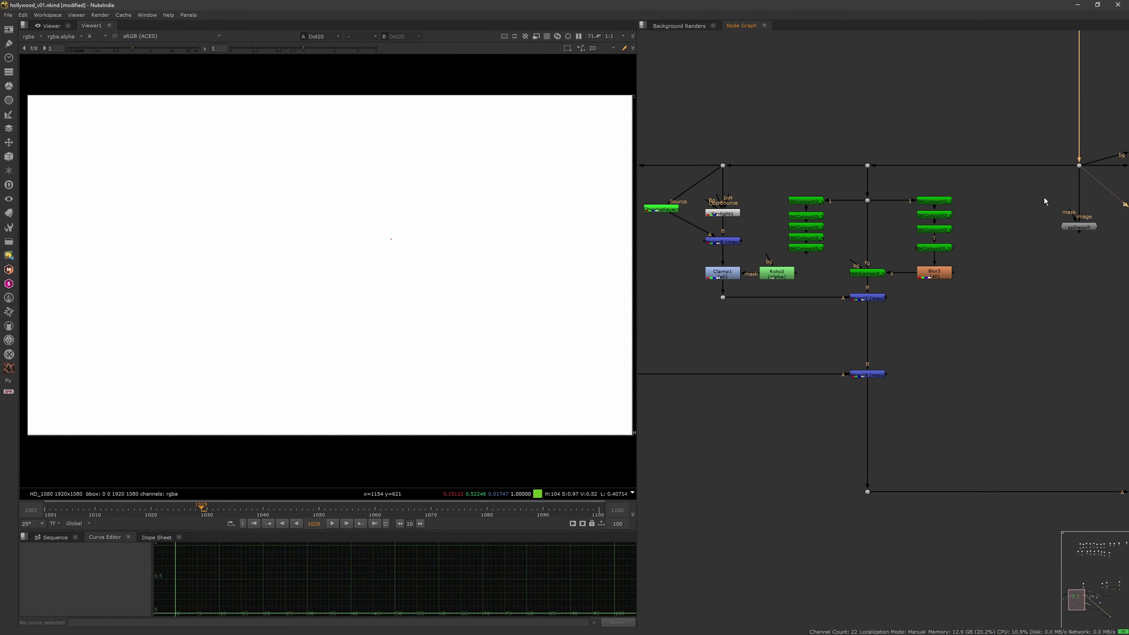
pyautogui.moveTo(983, 469); pyautogui.dragTo(842, 401, button='middle')
pyautogui.scroll(-4, 842, 401)
pyautogui.moveTo(820, 393); pyautogui.dragTo(764, 448)
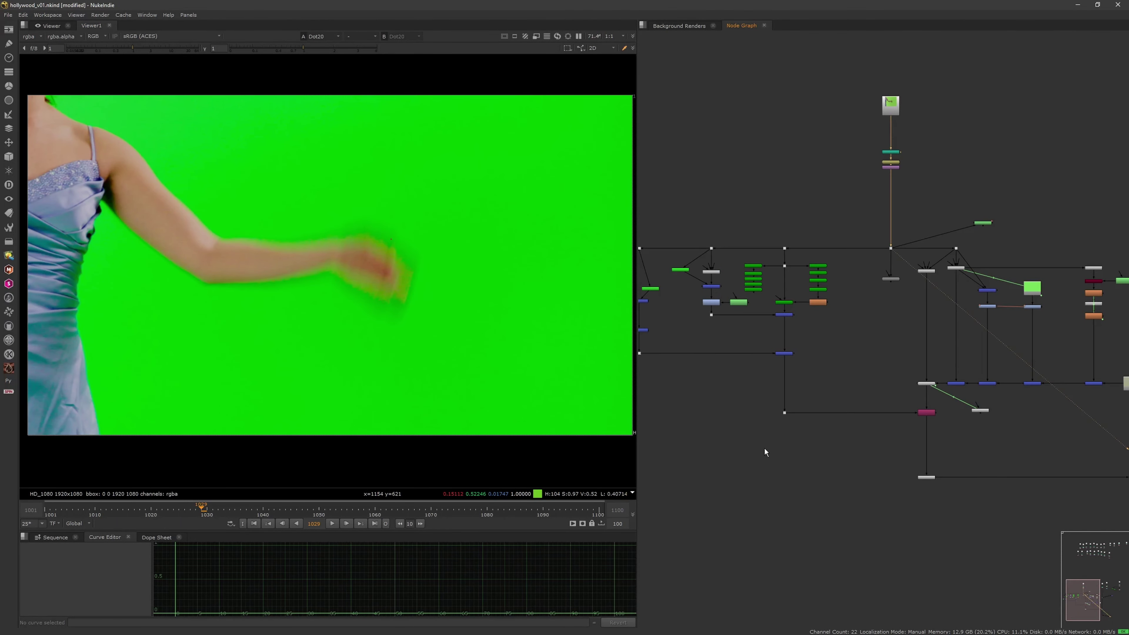
pyautogui.press('1')
pyautogui.press('a')
# Examine the node branches leading from Keylight2 through the row of merges into the switch node.
pyautogui.moveTo(904, 364)
pyautogui.mouseDown(button='middle')
pyautogui.moveTo(808, 356)
pyautogui.moveTo(784, 378)
pyautogui.moveTo(787, 368)
pyautogui.mouseUp(button='middle')
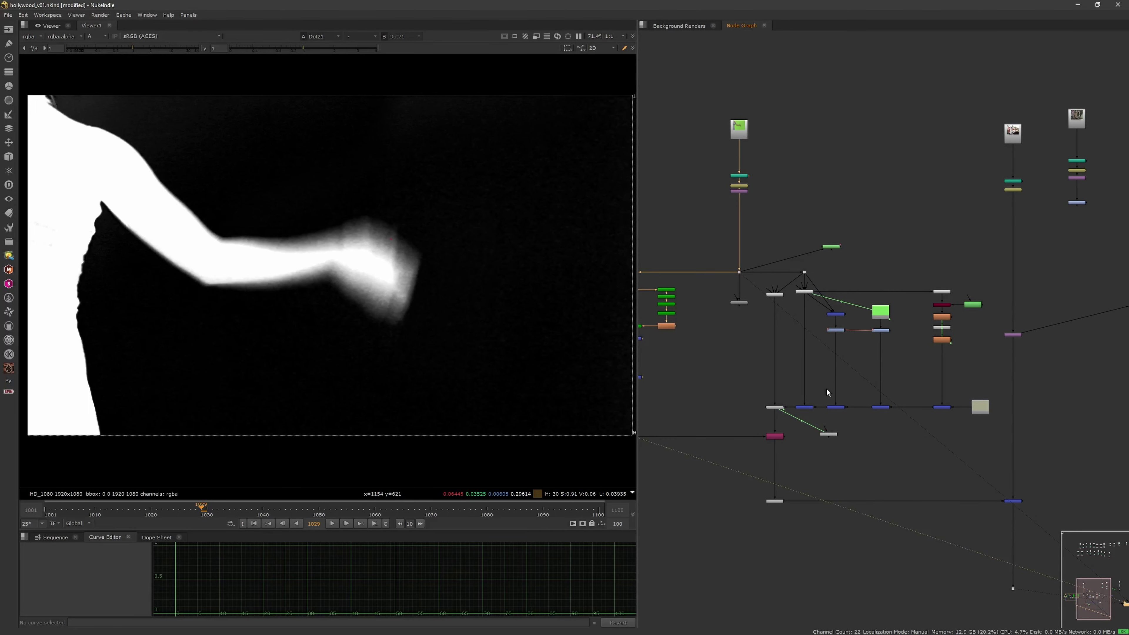
pyautogui.scroll(2, 823, 309)
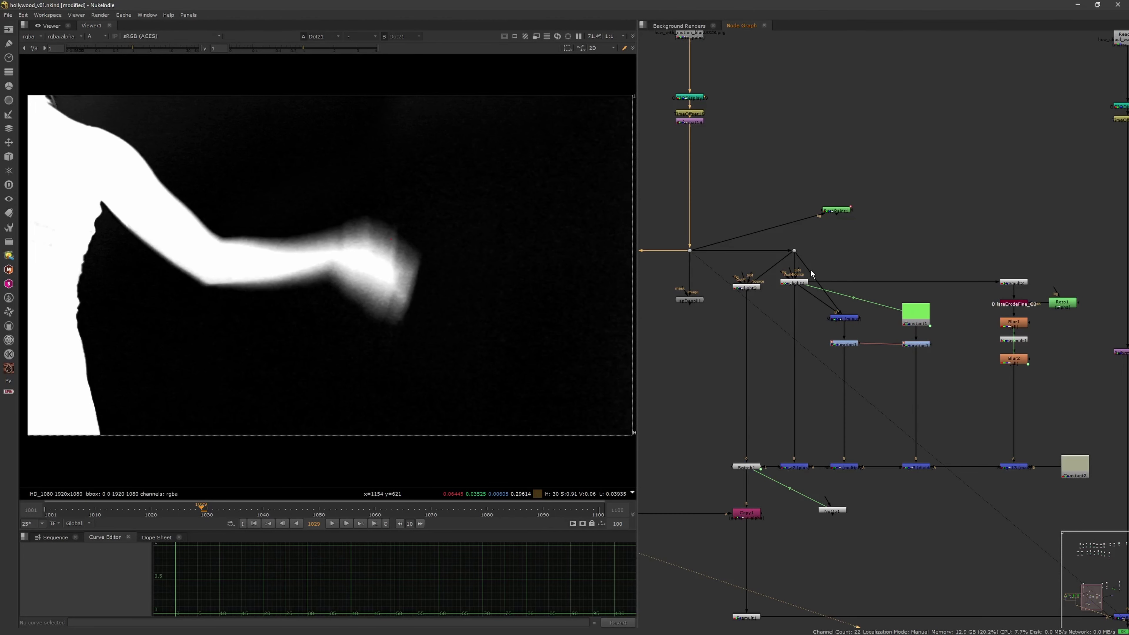
pyautogui.click(756, 465)
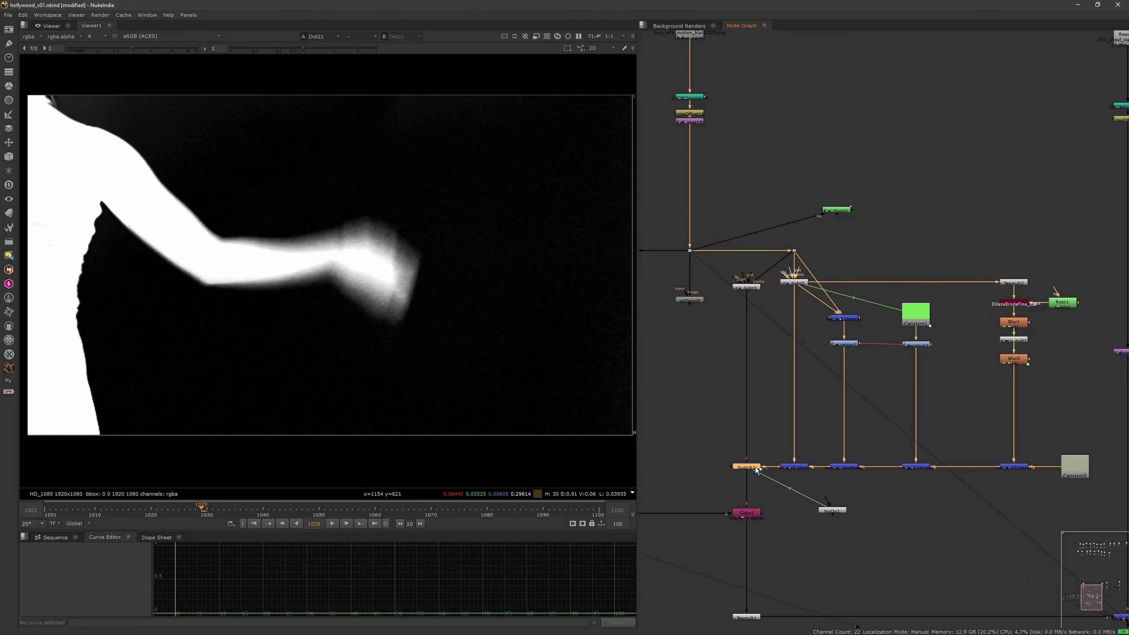
pyautogui.moveTo(930, 459); pyautogui.dragTo(821, 411, button='middle')
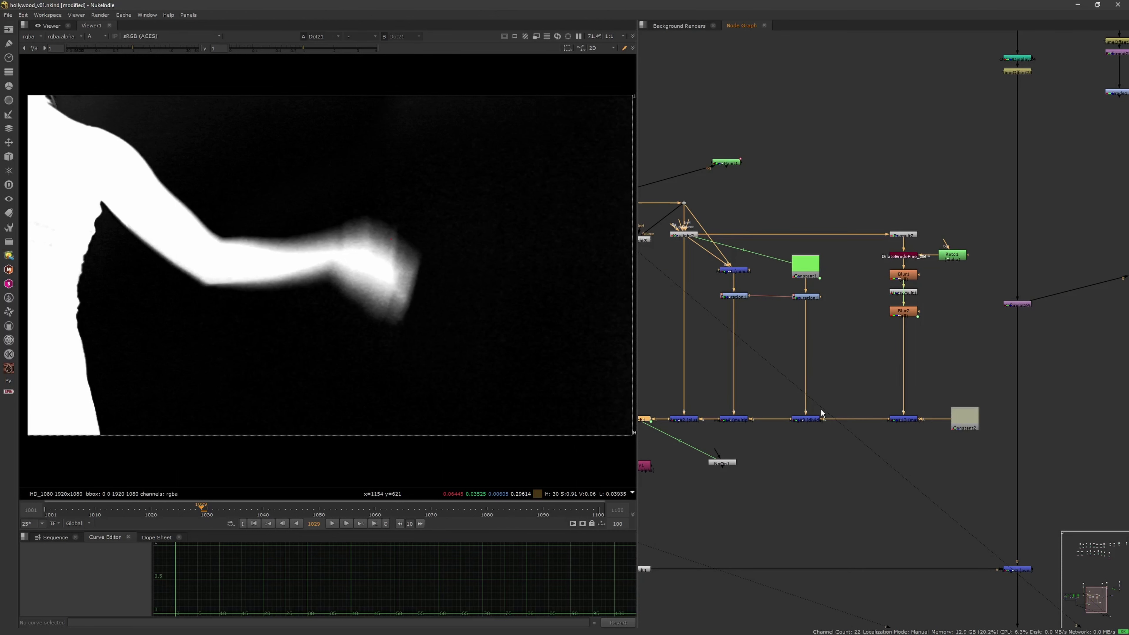
pyautogui.moveTo(769, 386); pyautogui.dragTo(809, 385, button='middle')
pyautogui.click(850, 352)
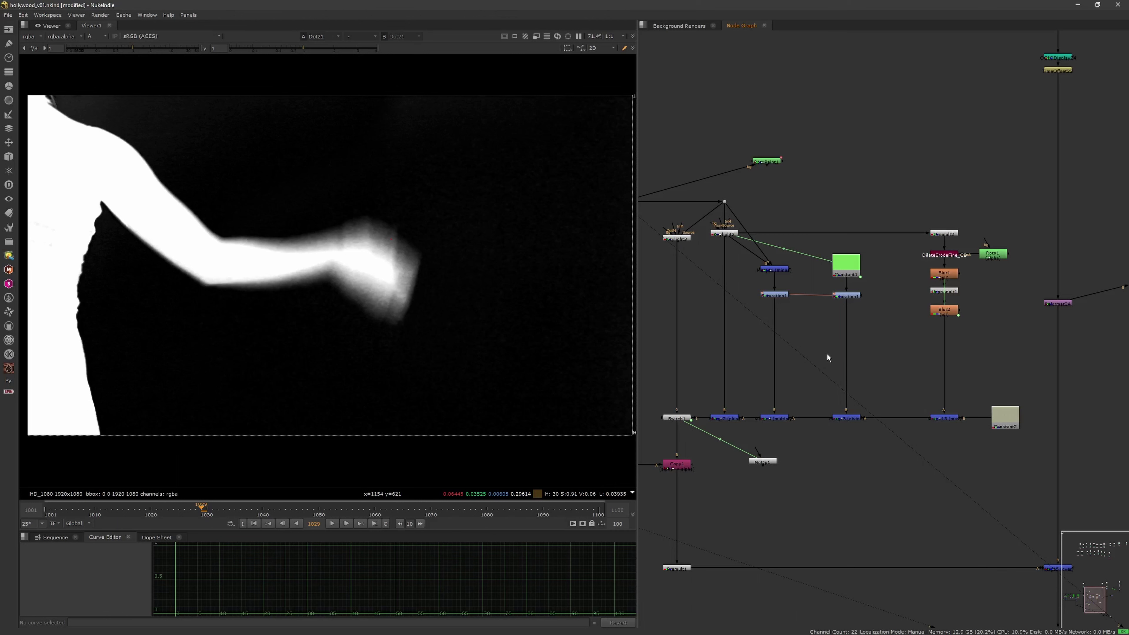
pyautogui.moveTo(767, 365); pyautogui.dragTo(808, 414, button='middle')
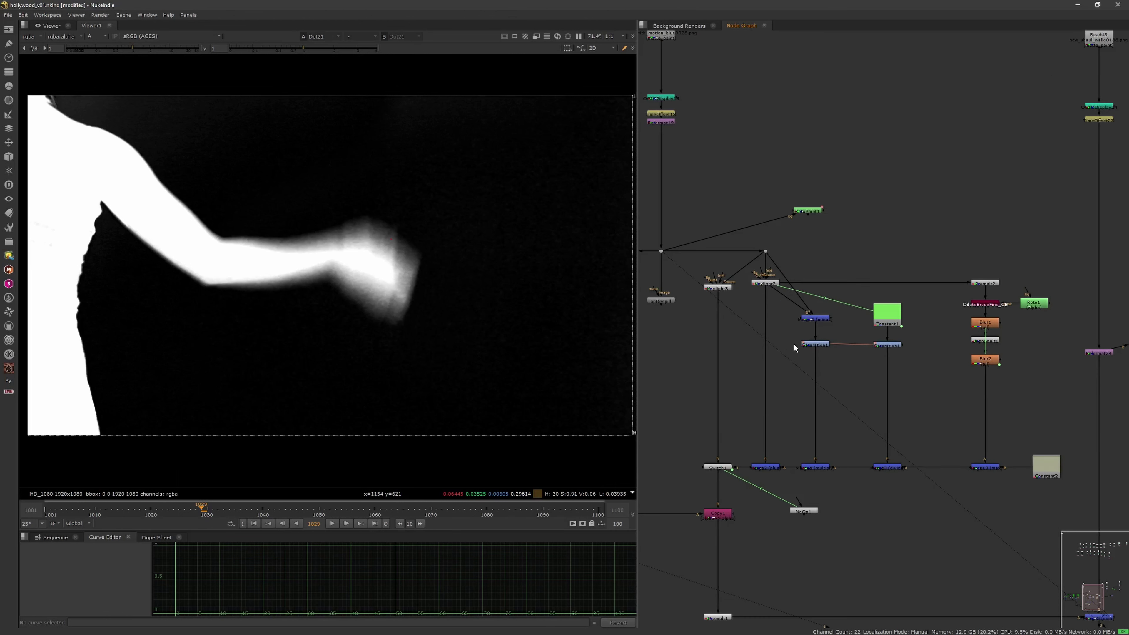
# Show Keylight2's RGB result, review its Keylight settings, and compare the result with the source green-screen plate.
pyautogui.click(764, 284)
pyautogui.press('1')
pyautogui.press('a')
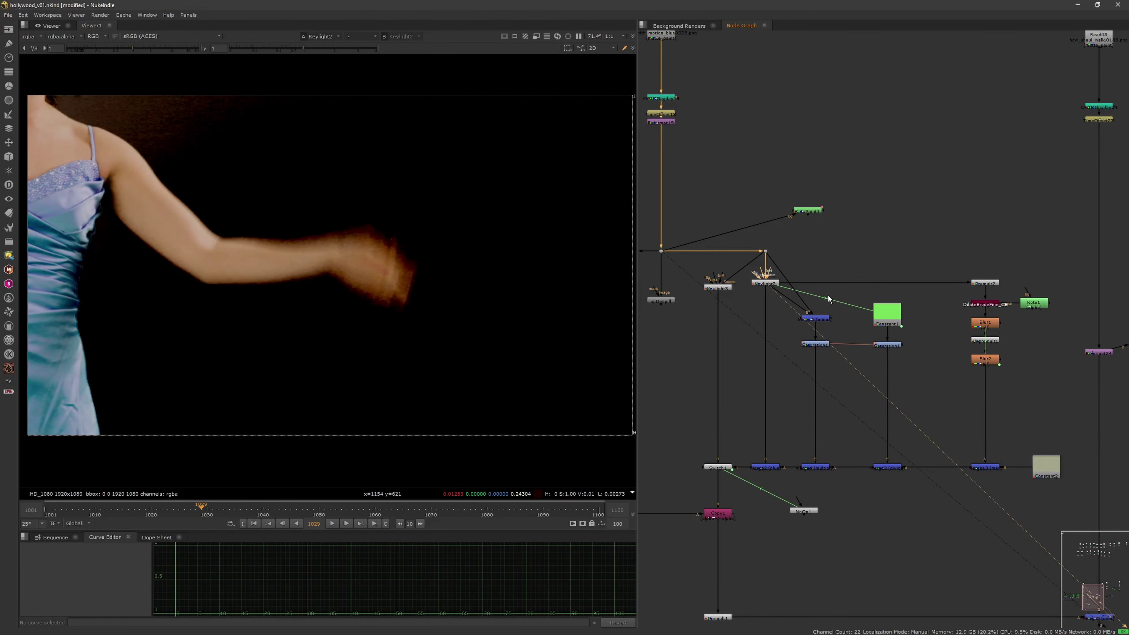
pyautogui.doubleClick(770, 284)
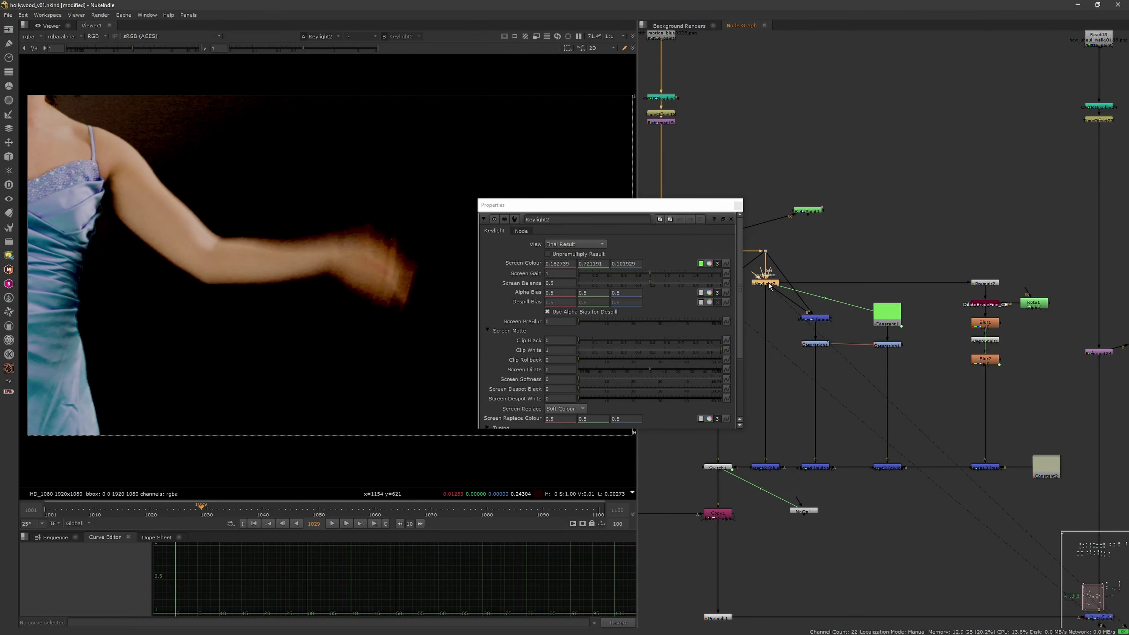
pyautogui.click(765, 251)
pyautogui.press('1')
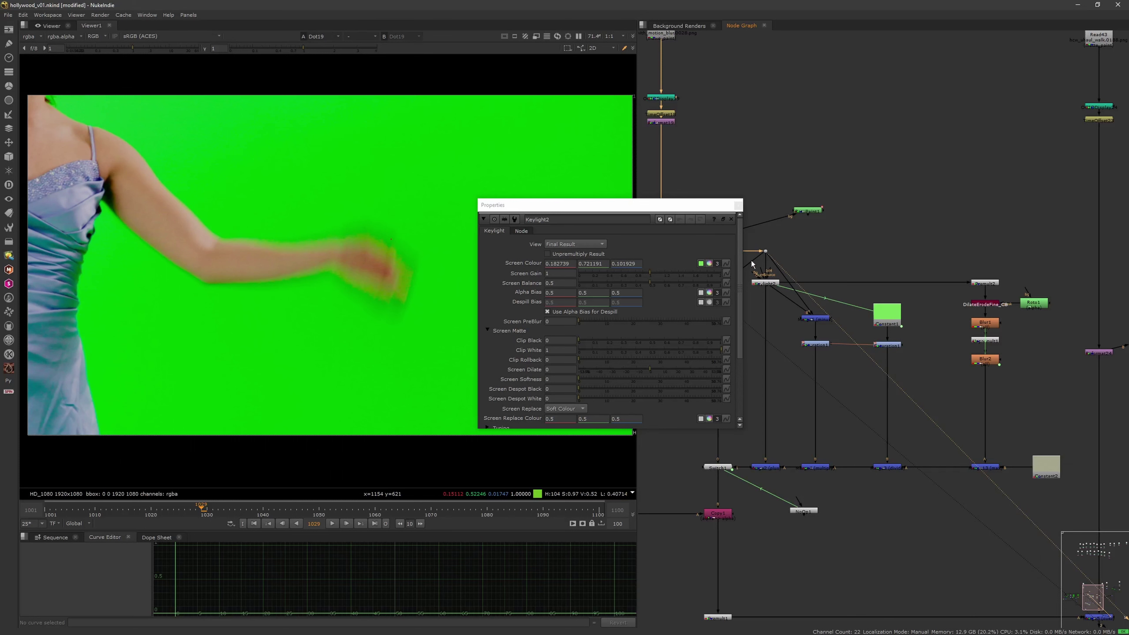
pyautogui.click(734, 206)
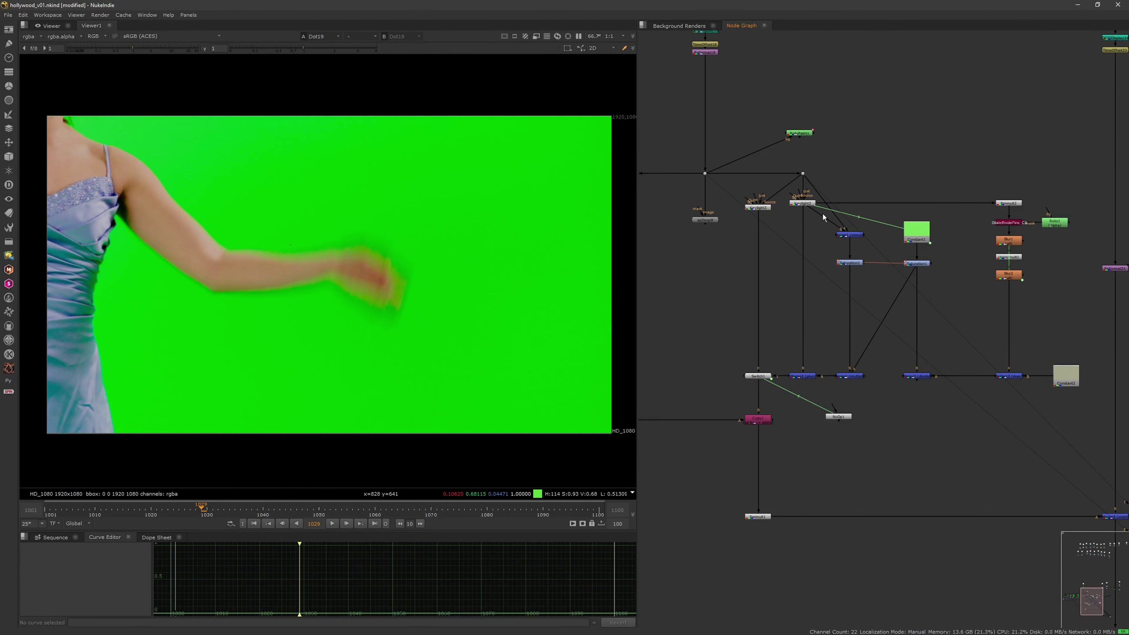
# Show Keylight2's RGB result again and select the switch node to trace the branches feeding it.
pyautogui.moveTo(806, 219); pyautogui.dragTo(762, 231, button='middle')
pyautogui.click(758, 216)
pyautogui.press('1')
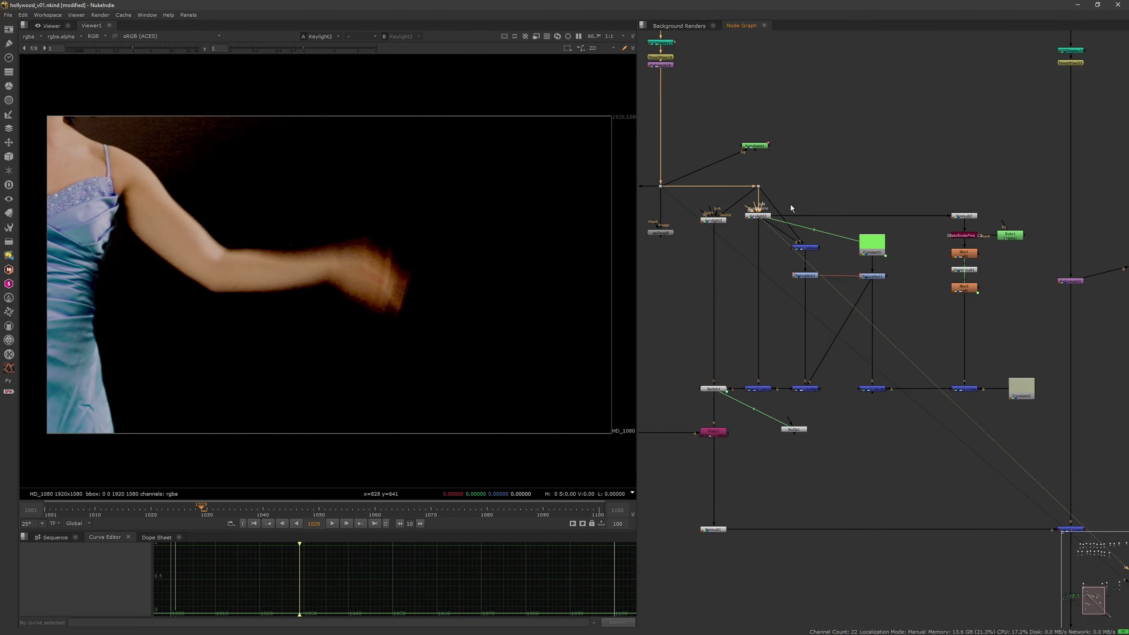
pyautogui.click(724, 390)
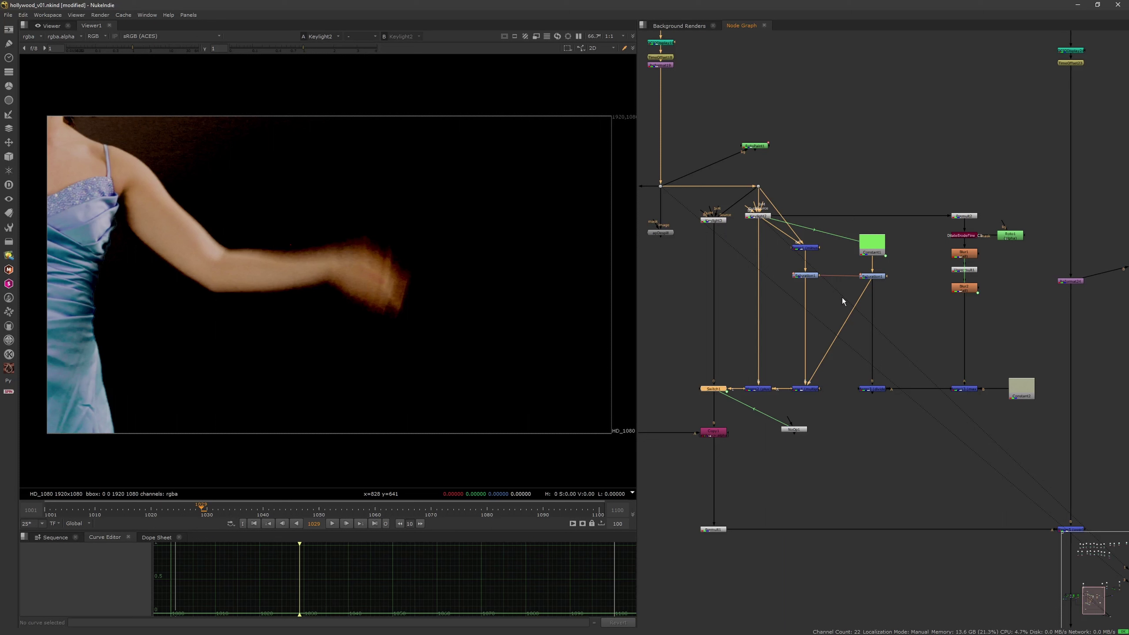
# Add a new Keylight node in the empty area above the existing branches and connect it to the plate's dot.
pyautogui.click(850, 152)
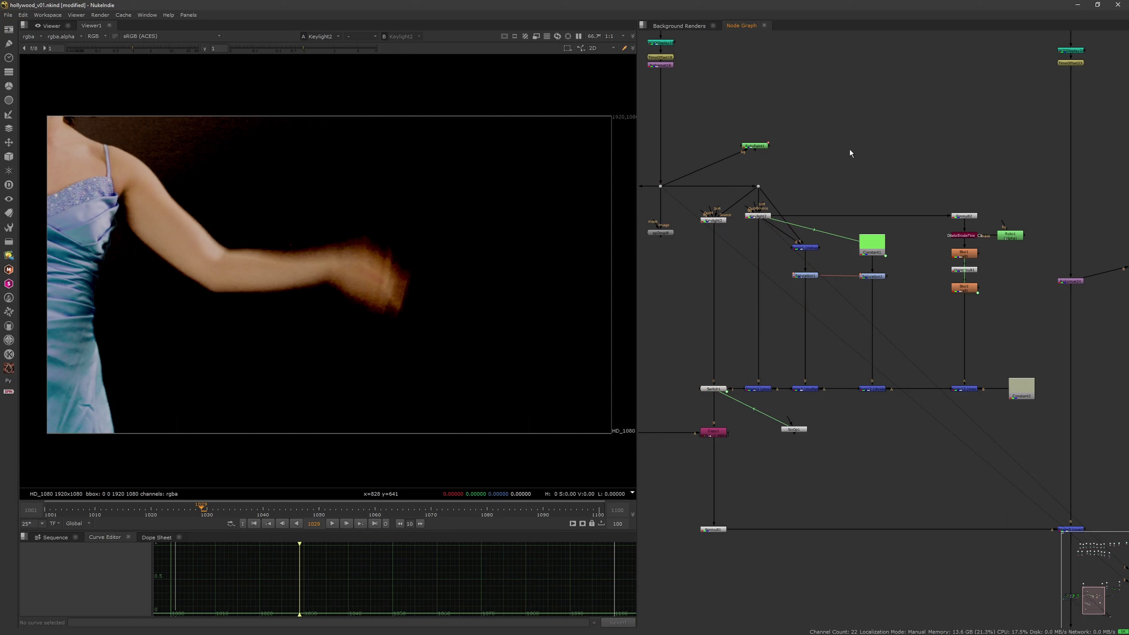
pyautogui.press('Tab')
pyautogui.write('keyl')
pyautogui.press('Return')
pyautogui.press('Escape')
pyautogui.moveTo(875, 138); pyautogui.dragTo(759, 187)
# Route the new Keylight's input pipe through two corner dots and shift the nearby green node aside.
pyautogui.moveTo(809, 165); pyautogui.dragTo(824, 161, button='middle')
pyautogui.keyDown('ctrl'); pyautogui.click(824, 161); pyautogui.keyUp('ctrl')
pyautogui.moveTo(823, 162); pyautogui.dragTo(857, 71)
pyautogui.moveTo(874, 138)
pyautogui.mouseDown()
pyautogui.moveTo(865, 116)
pyautogui.moveTo(862, 126)
pyautogui.mouseUp()
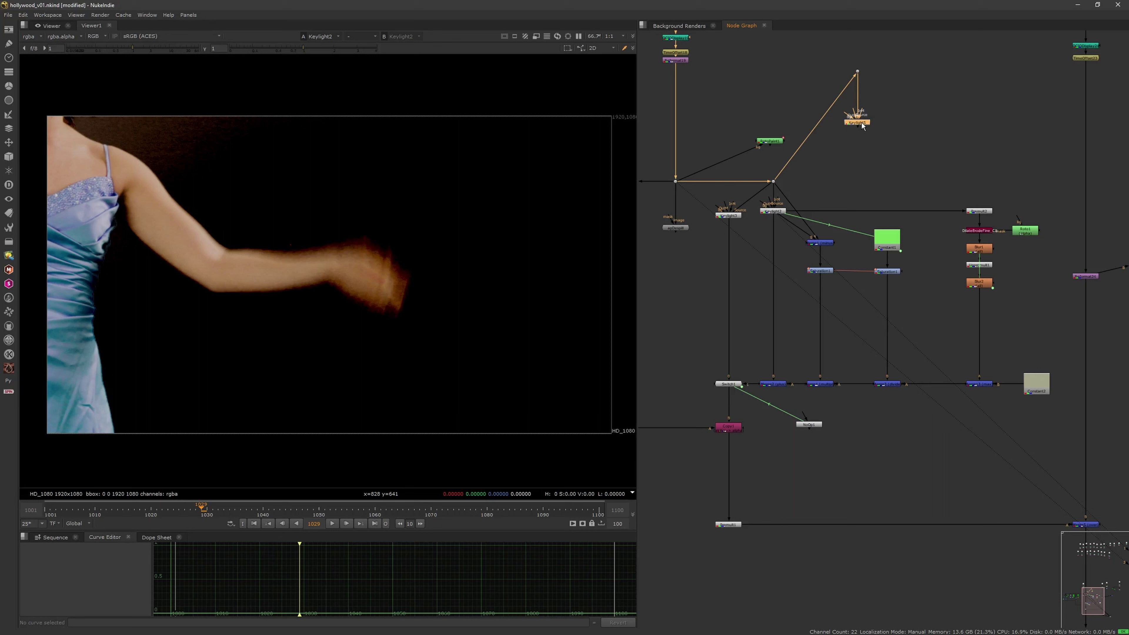
pyautogui.moveTo(771, 141); pyautogui.dragTo(748, 126)
pyautogui.moveTo(828, 127); pyautogui.dragTo(830, 121, button='middle')
pyautogui.keyDown('ctrl'); pyautogui.moveTo(819, 121); pyautogui.dragTo(779, 67); pyautogui.keyUp('ctrl')
# View the new Keylight, sample the green backdrop above the forearm as its Screen Colour, and check the alpha.
pyautogui.click(856, 117)
pyautogui.press('1')
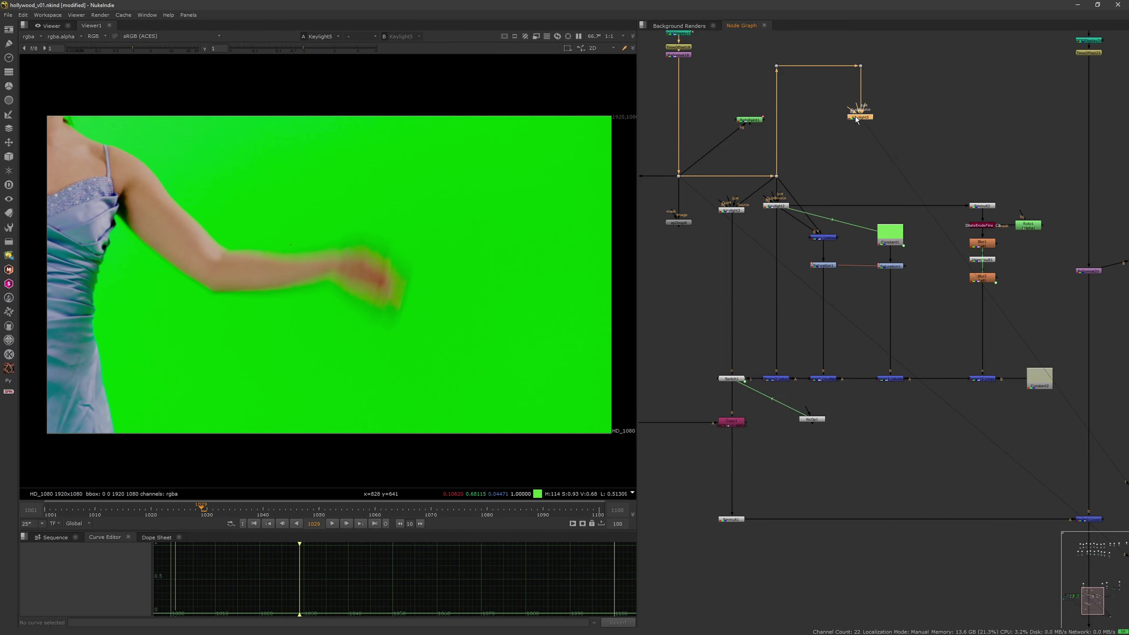
pyautogui.doubleClick(856, 119)
pyautogui.click(758, 223)
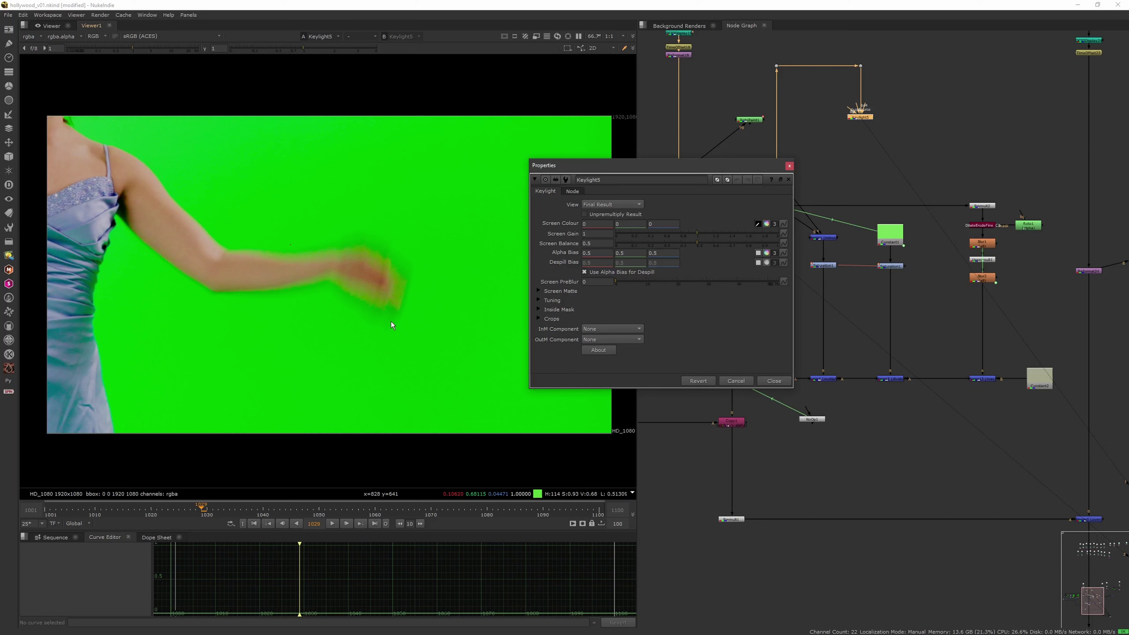
pyautogui.keyDown('ctrl'); pyautogui.click(292, 244); pyautogui.keyUp('ctrl')
pyautogui.hotkey('ctrl', 'z')
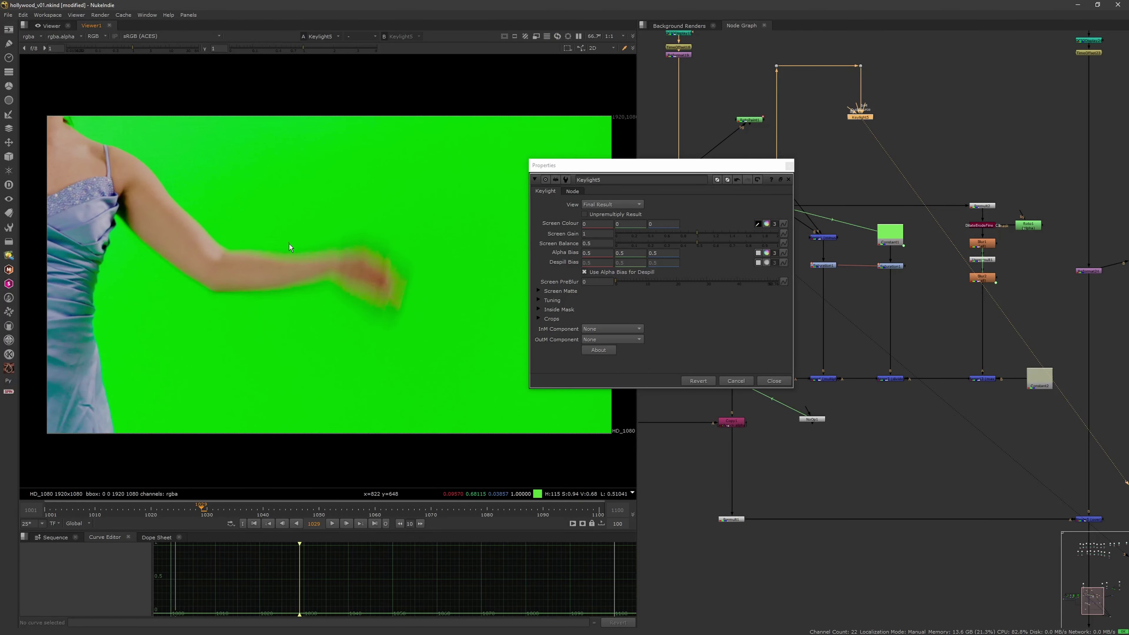
pyautogui.keyDown('ctrl'); pyautogui.click(291, 242); pyautogui.keyUp('ctrl')
pyautogui.press('a')
pyautogui.press('a')
# Add a Constant image node below the new Keylight.
pyautogui.click(846, 173)
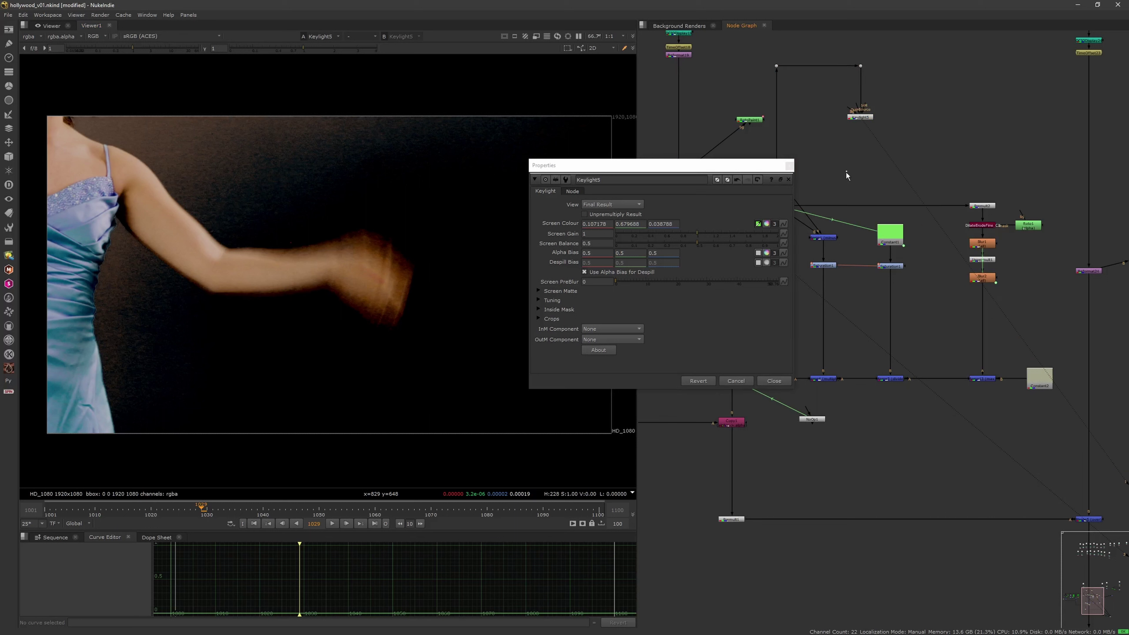
pyautogui.press('Tab')
pyautogui.write('cons')
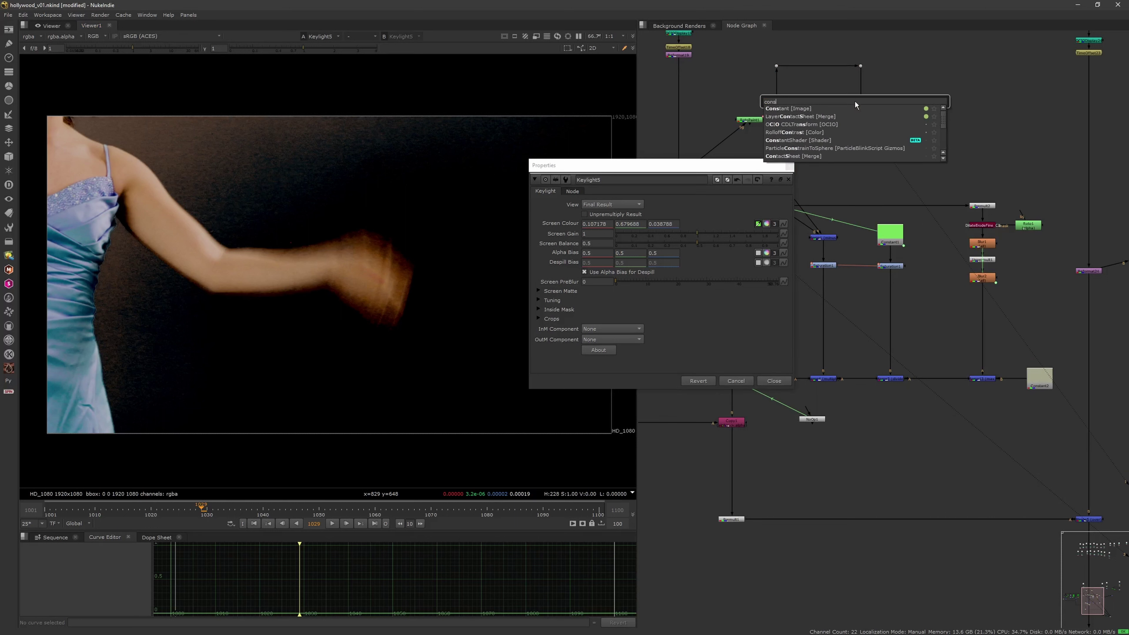
pyautogui.click(781, 108)
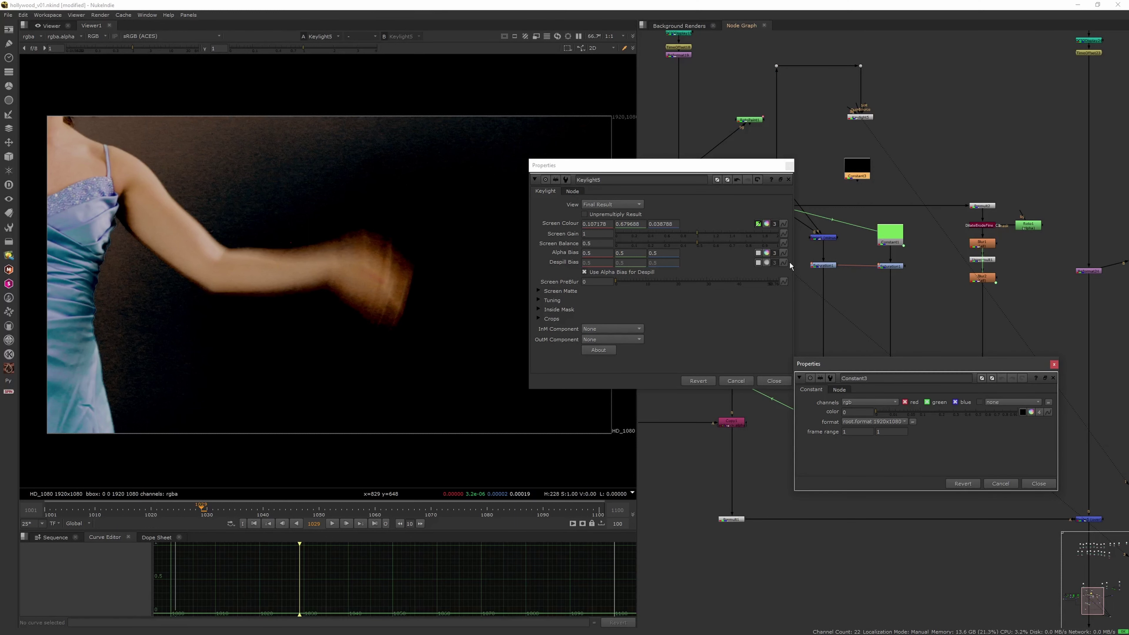
# Link the Constant's color to the new Keylight's Screen Colour by expression and place the Constant beside the Keylight.
pyautogui.keyDown('ctrl'); pyautogui.moveTo(782, 223); pyautogui.dragTo(1048, 411); pyautogui.keyUp('ctrl')
pyautogui.click(758, 224)
pyautogui.moveTo(759, 223); pyautogui.dragTo(1022, 412)
pyautogui.keyDown('ctrl'); pyautogui.moveTo(784, 224); pyautogui.dragTo(1048, 412); pyautogui.keyUp('ctrl')
pyautogui.click(1052, 365)
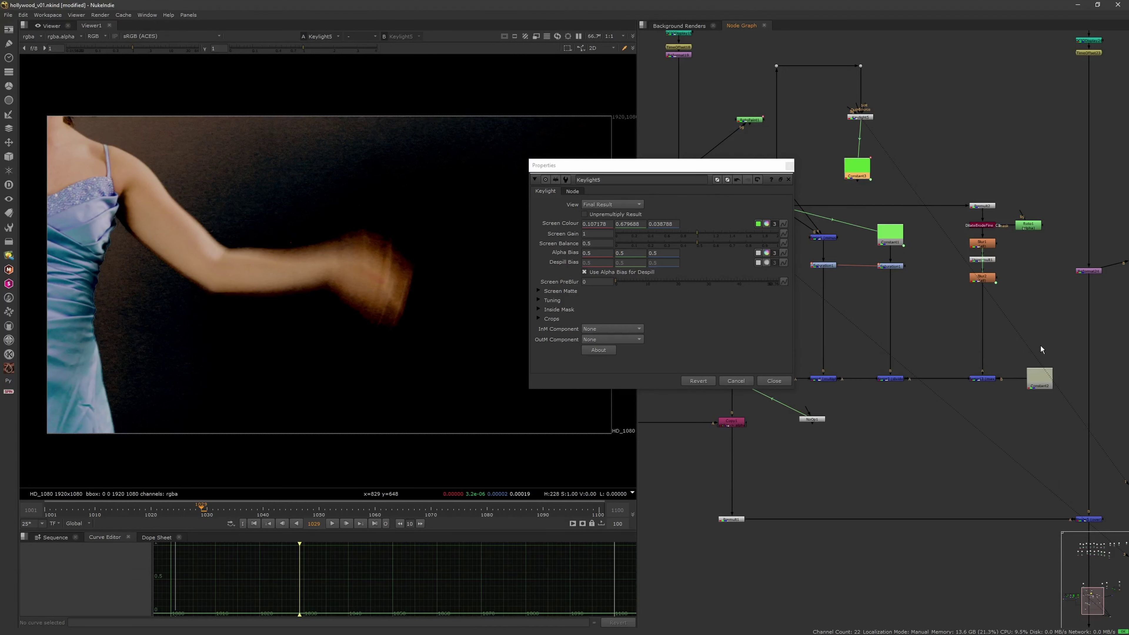
pyautogui.click(791, 166)
pyautogui.moveTo(849, 174); pyautogui.dragTo(930, 122)
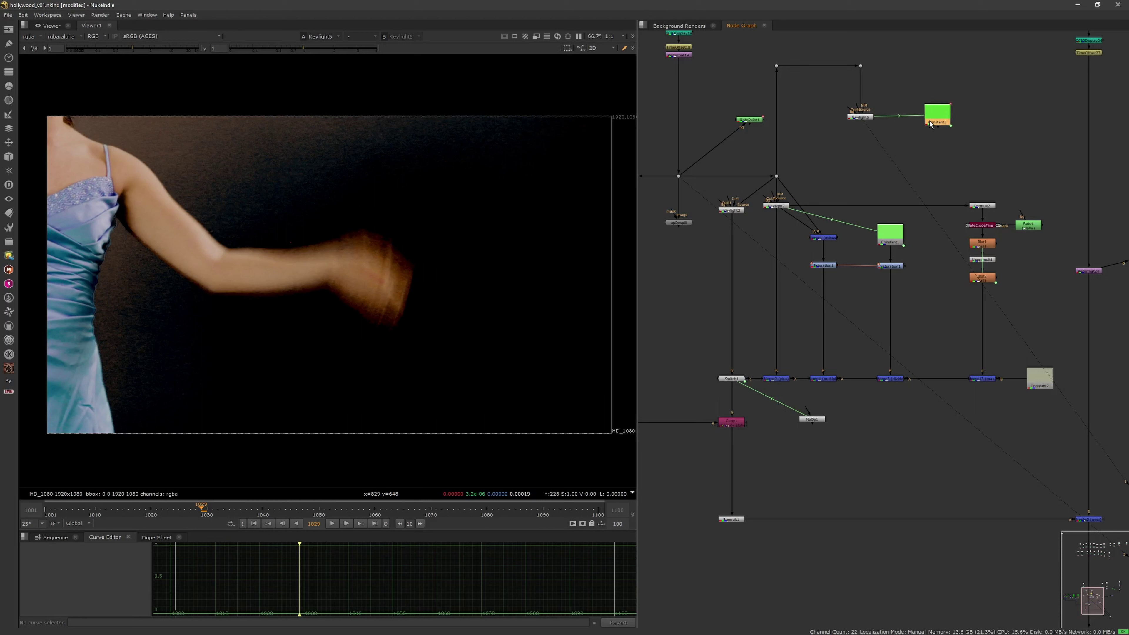
pyautogui.click(857, 118)
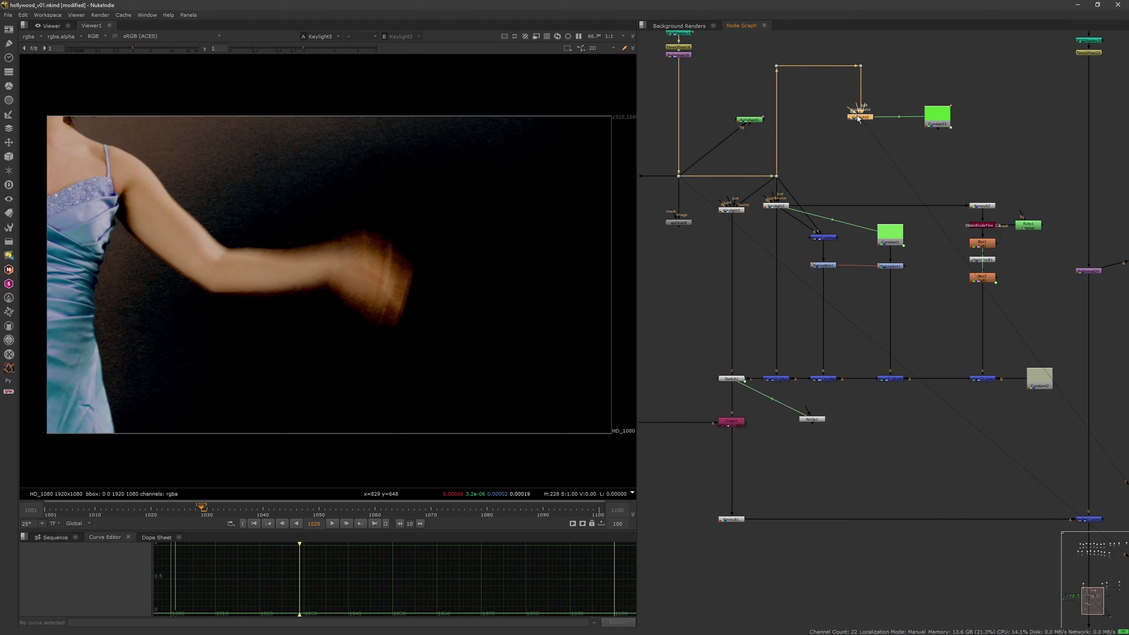
pyautogui.moveTo(857, 118); pyautogui.dragTo(863, 115)
# Add a Merge node fed by the plate dot and the new Keylight, and view its result.
pyautogui.click(856, 146)
pyautogui.press('m')
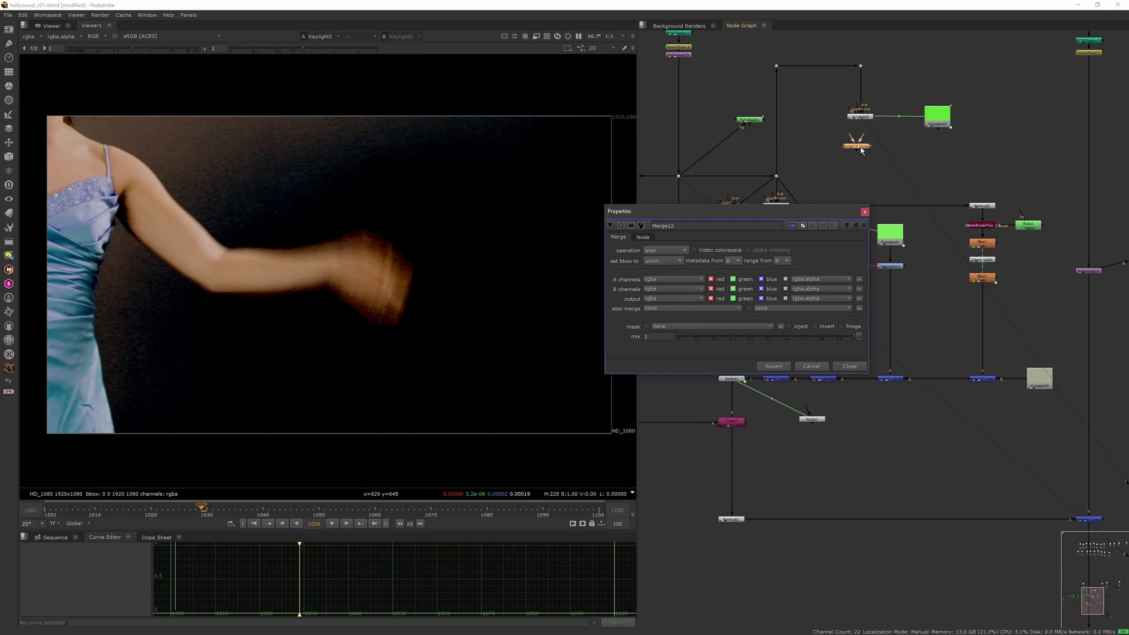
pyautogui.click(865, 211)
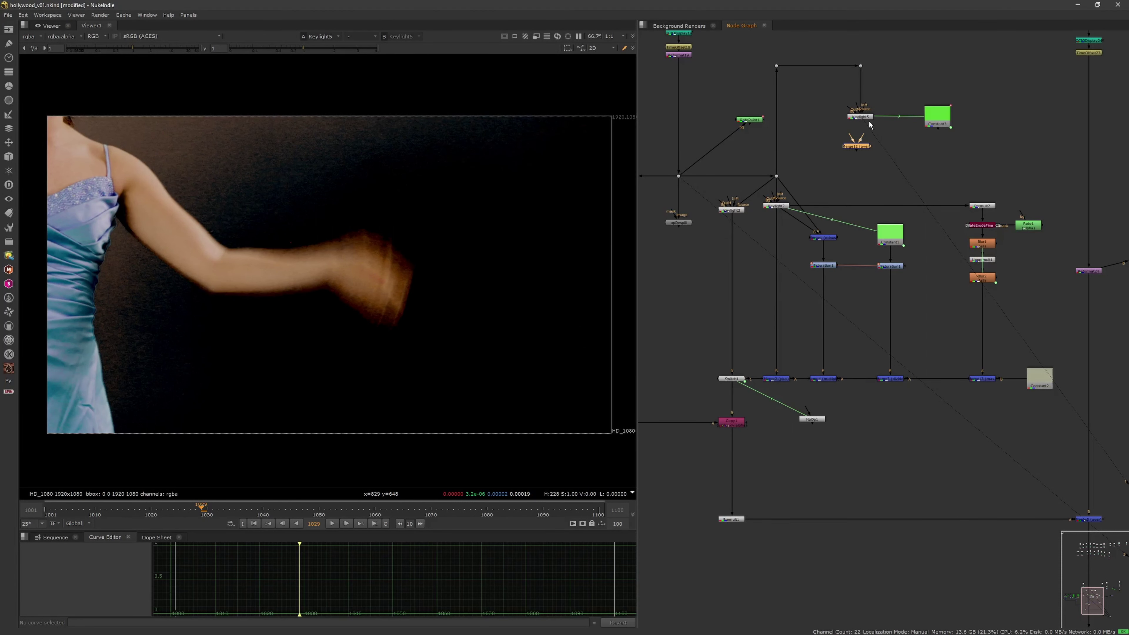
pyautogui.moveTo(862, 135); pyautogui.dragTo(859, 67)
pyautogui.moveTo(881, 116); pyautogui.dragTo(883, 140)
pyautogui.click(885, 138)
pyautogui.press('1')
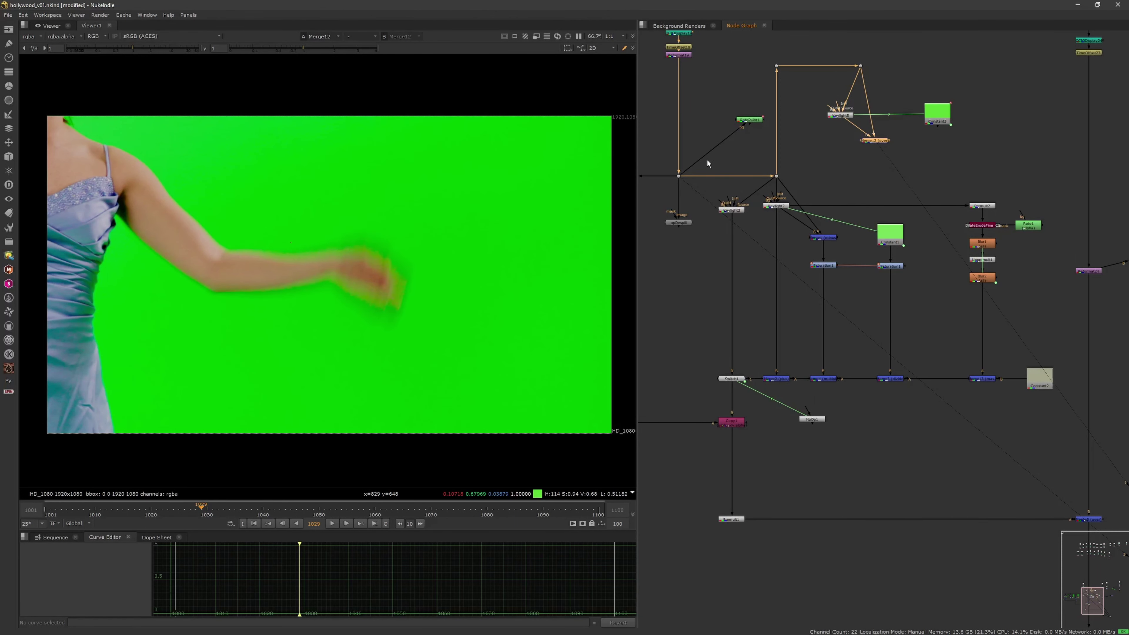
# Set the operation of the merge between plate and Keylight to minus.
pyautogui.doubleClick(880, 142)
pyautogui.click(679, 248)
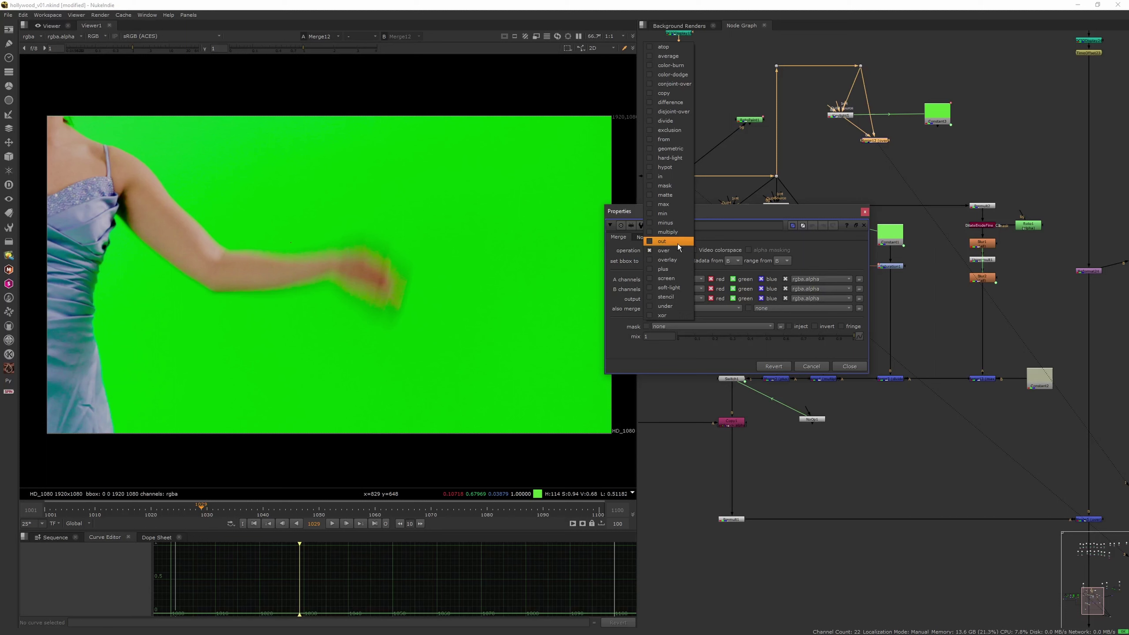
pyautogui.click(676, 224)
pyautogui.click(864, 212)
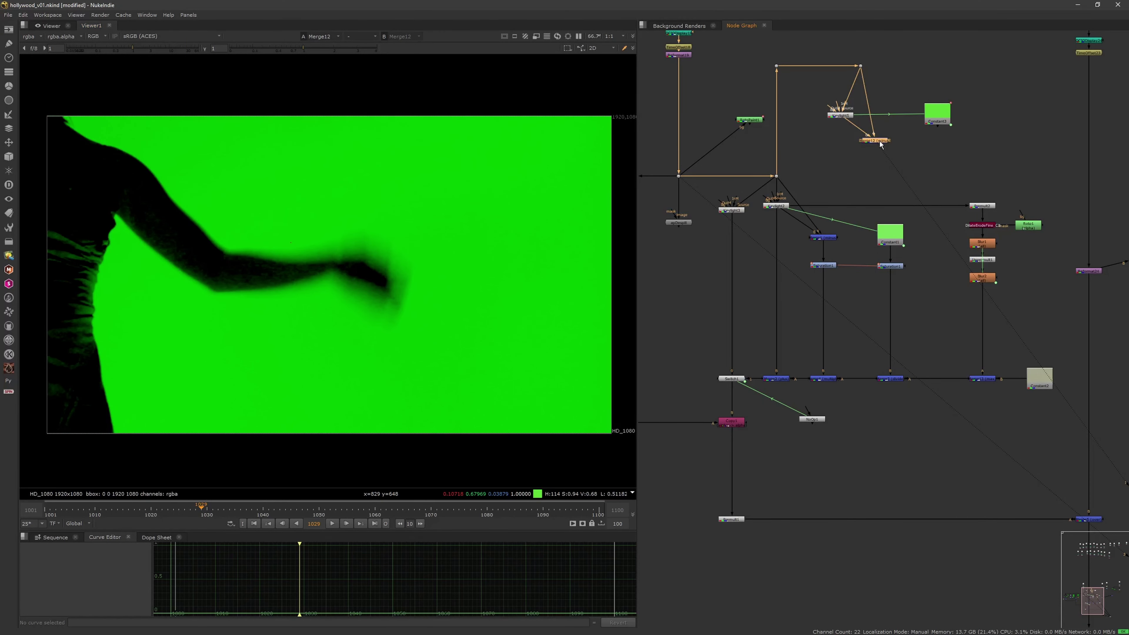
# Add a Saturation node after the minus merge with saturation 0, and place a clone of it under the Constant.
pyautogui.press('Tab')
pyautogui.write('sat')
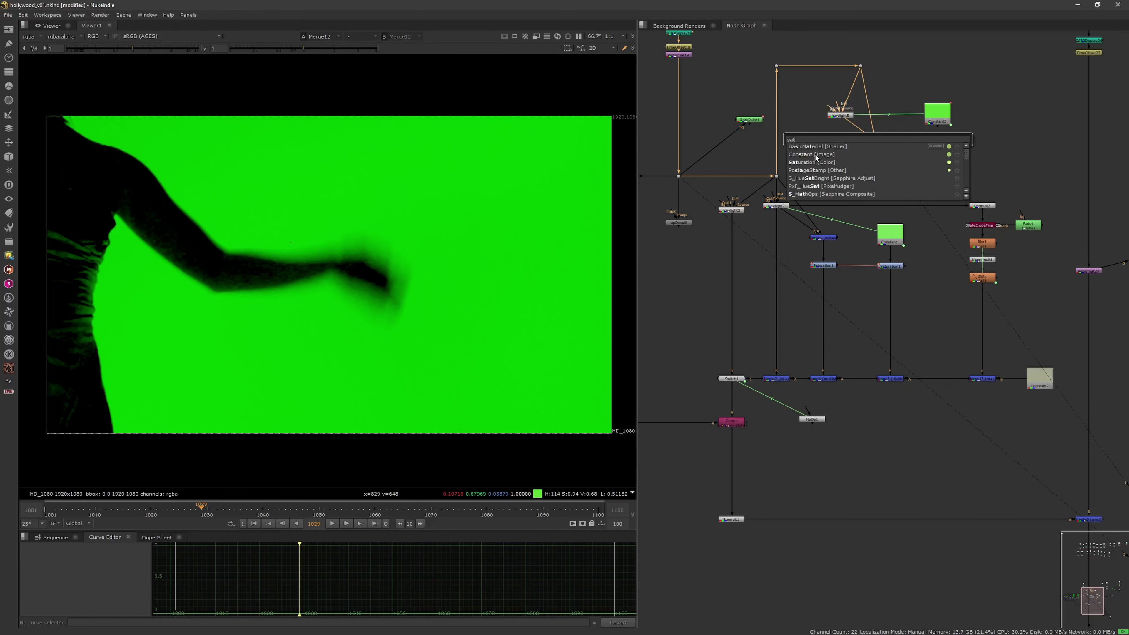
pyautogui.click(818, 163)
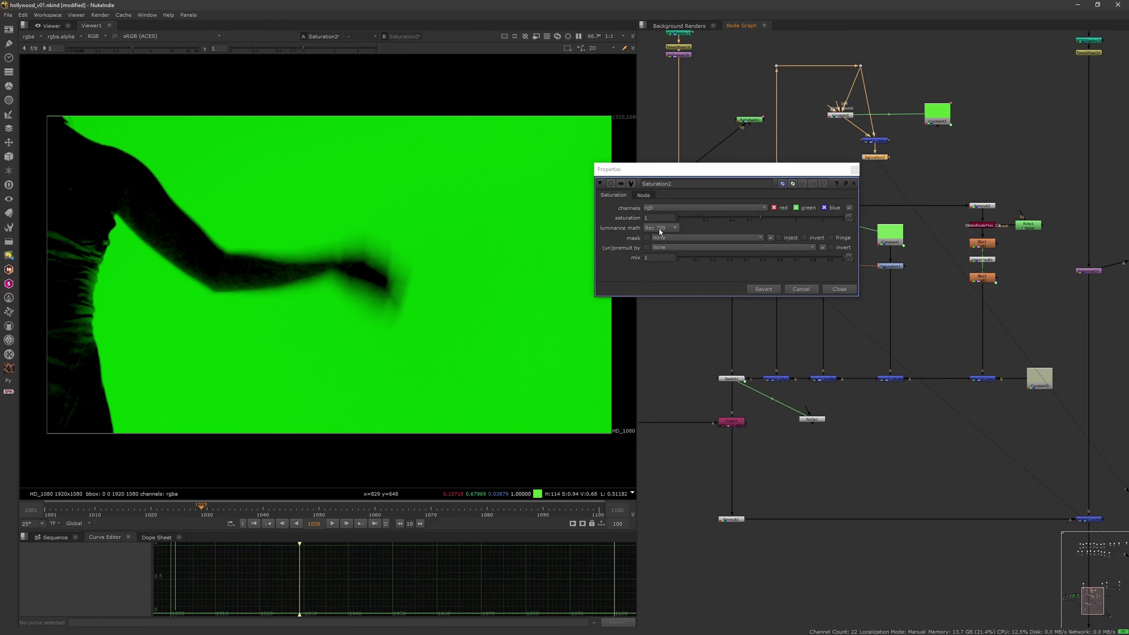
pyautogui.moveTo(724, 218); pyautogui.dragTo(677, 219)
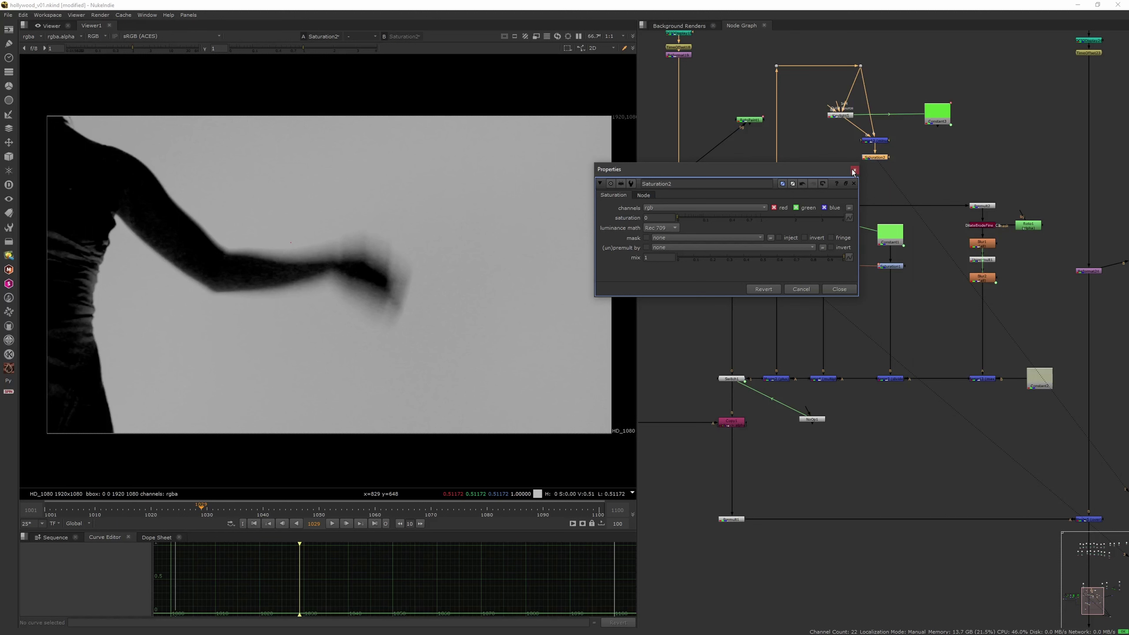
pyautogui.click(854, 170)
pyautogui.hotkey('alt', 'k')
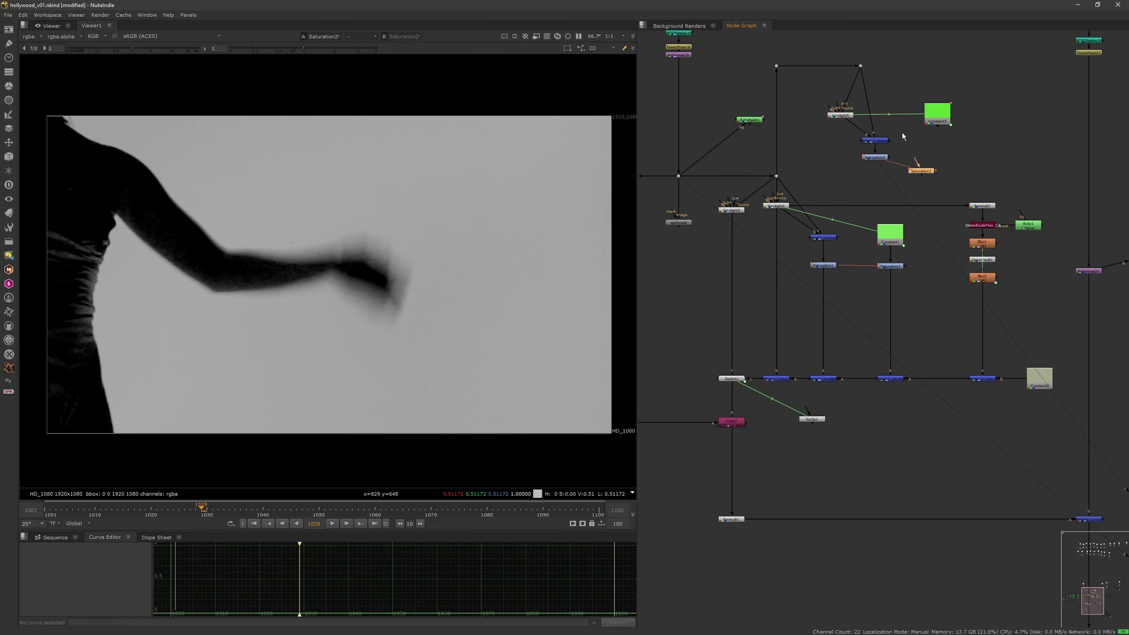
pyautogui.moveTo(915, 158)
pyautogui.mouseDown()
pyautogui.moveTo(936, 111)
pyautogui.moveTo(937, 155)
pyautogui.mouseUp()
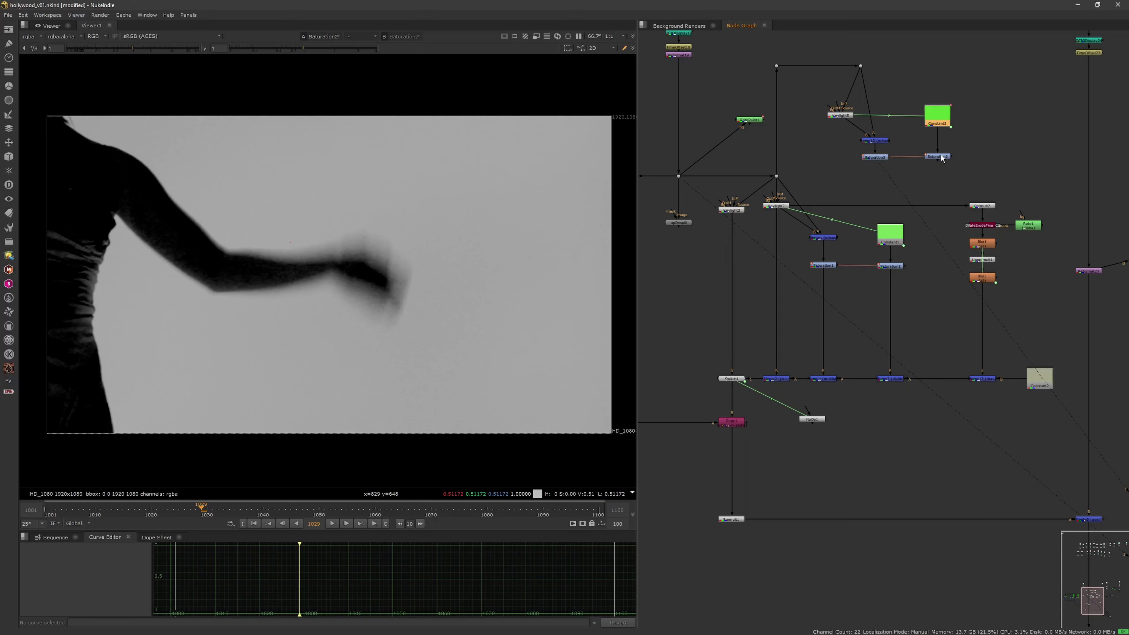
# Compare the minus merge, its desaturated result, and the desaturated Constant in the viewer.
pyautogui.click(881, 141)
pyautogui.click(881, 140)
pyautogui.press('1')
pyautogui.click(881, 157)
pyautogui.press('1')
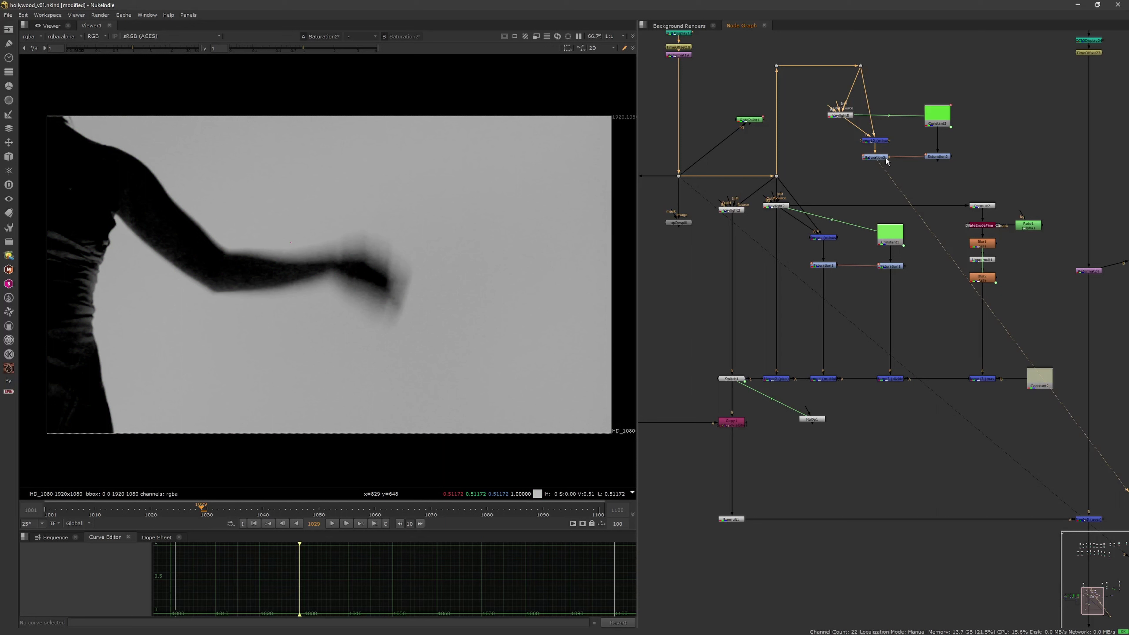
pyautogui.click(938, 156)
pyautogui.press('1')
pyautogui.click(940, 116)
pyautogui.moveTo(939, 113); pyautogui.dragTo(939, 114)
pyautogui.click(942, 157)
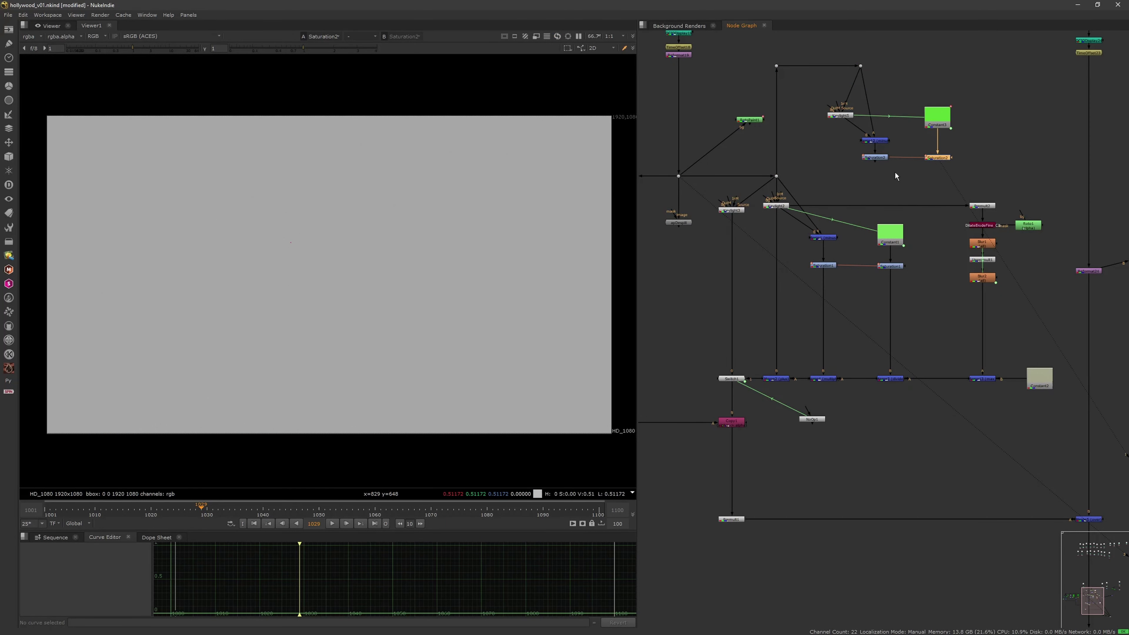
# Add another Merge node joining the Keylight result with the desaturated difference, and view it.
pyautogui.click(874, 190)
pyautogui.press('m')
pyautogui.click(841, 224)
pyautogui.click(880, 158)
pyautogui.press('1')
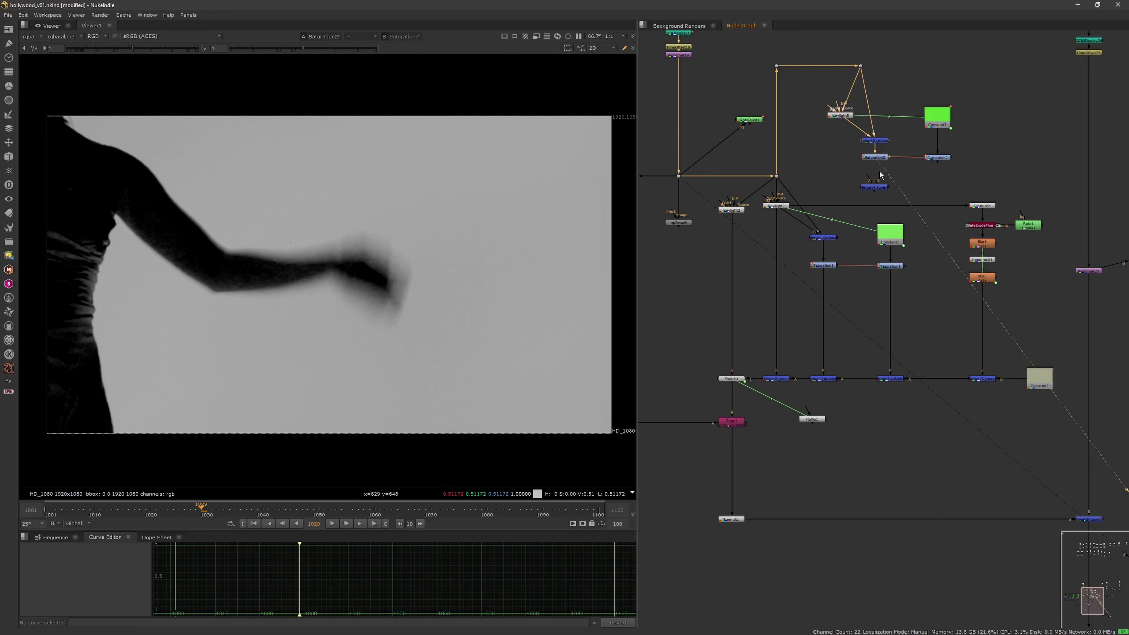
pyautogui.moveTo(879, 187); pyautogui.dragTo(846, 182)
pyautogui.press('1')
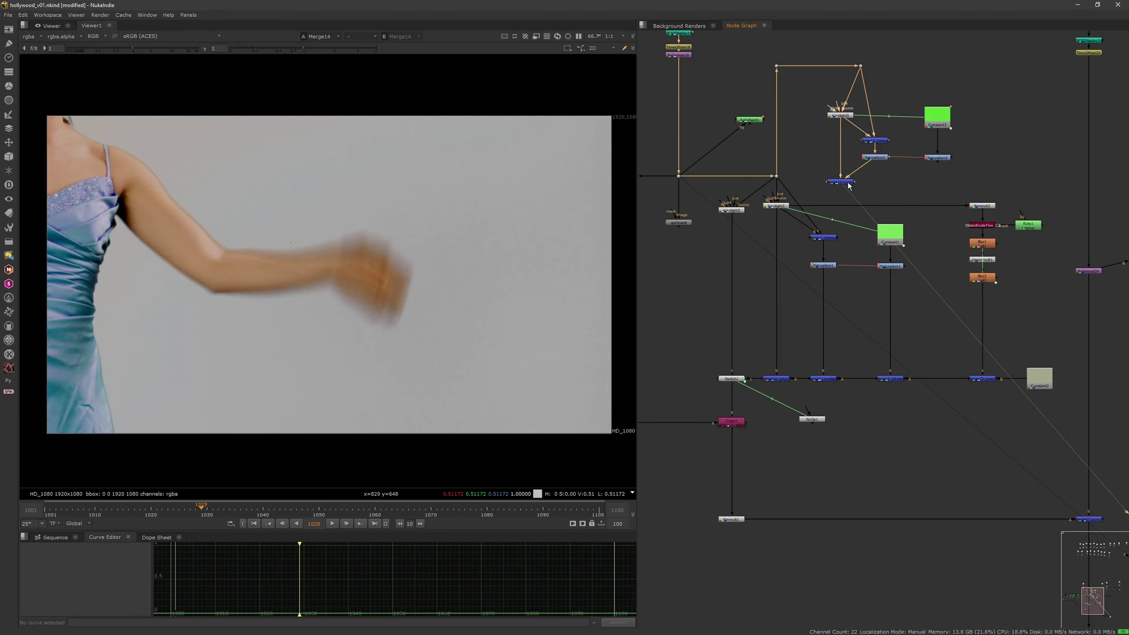
# Set the operation of the merge joining Keylight and the desaturated difference to plus.
pyautogui.doubleClick(847, 182)
pyautogui.click(640, 258)
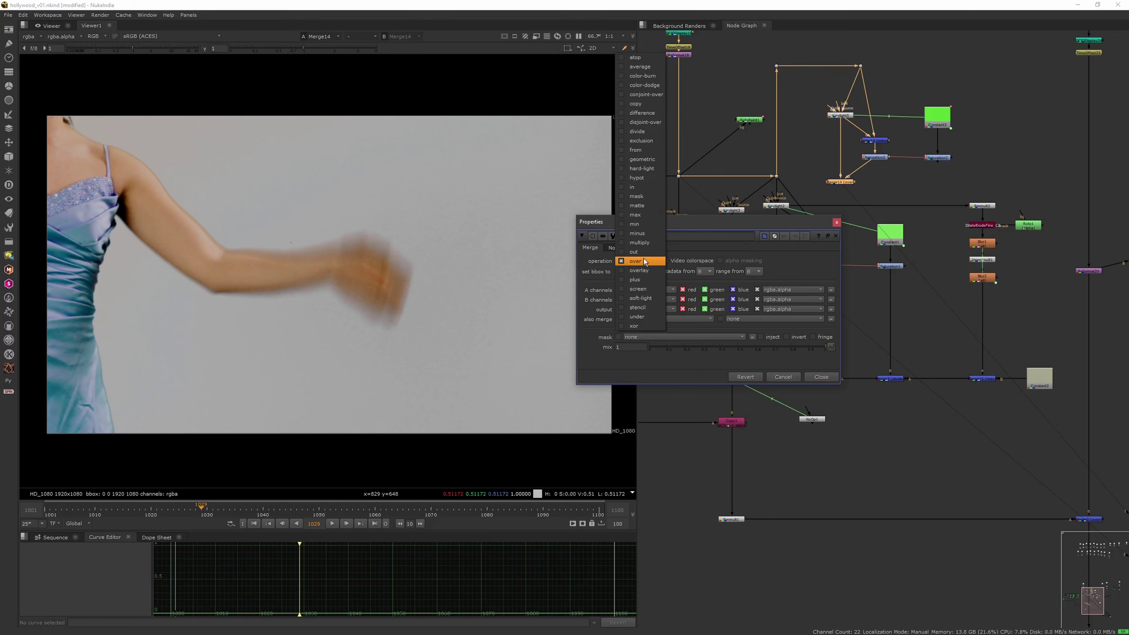
pyautogui.click(650, 271)
pyautogui.click(836, 222)
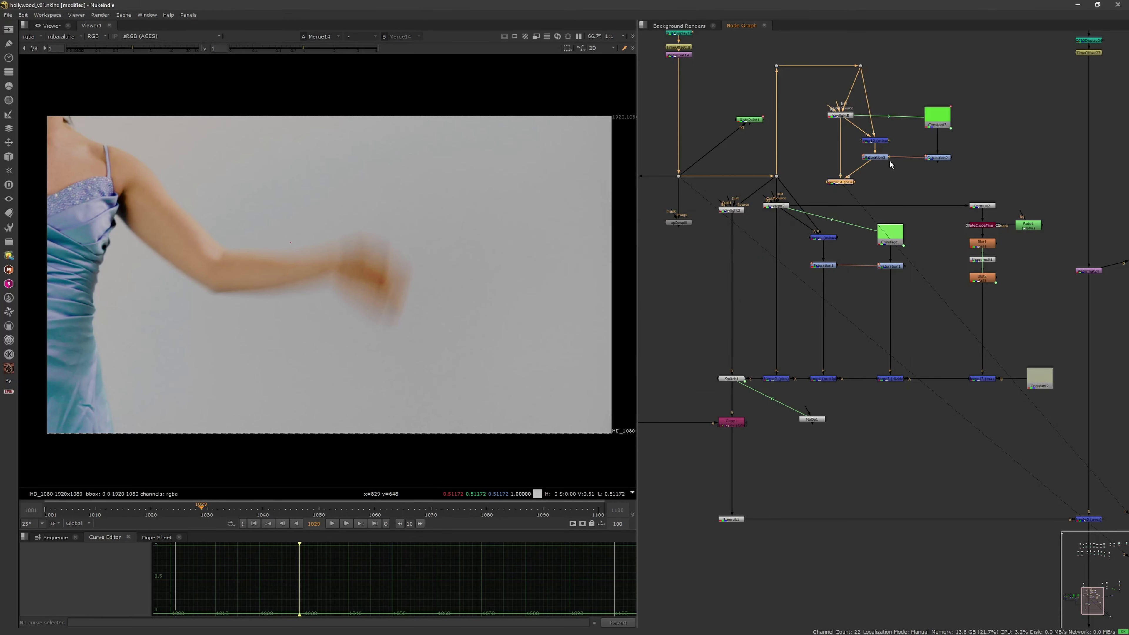
# Review the Constant branch and final merge, and compare the Keylight's RGB result with the minus merge.
pyautogui.click(936, 157)
pyautogui.click(938, 126)
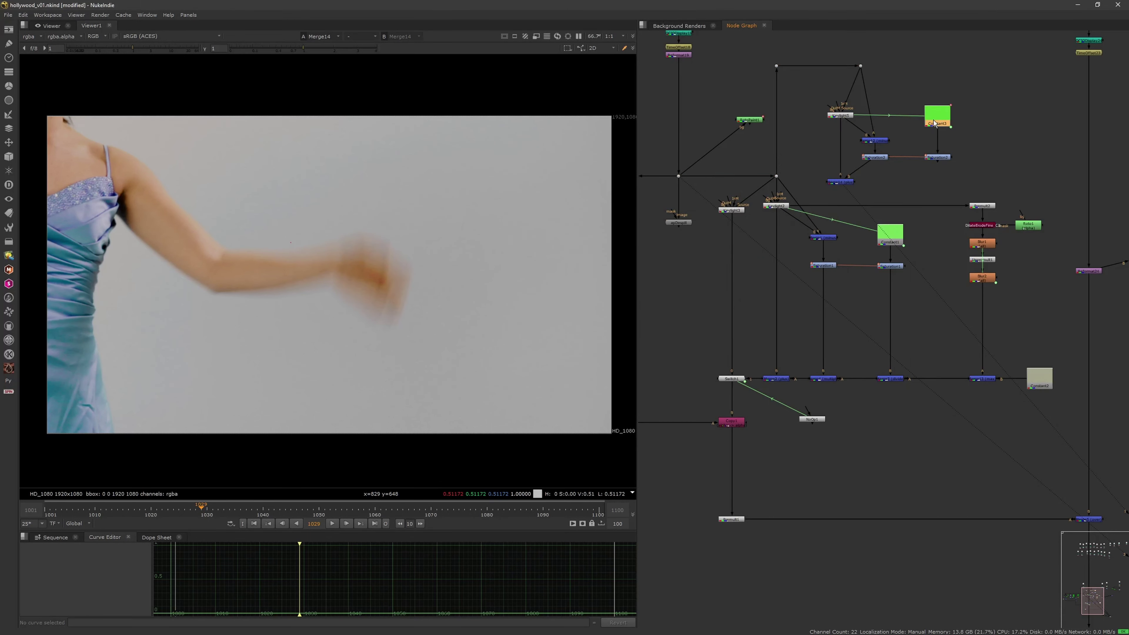
pyautogui.click(848, 181)
pyautogui.click(846, 184)
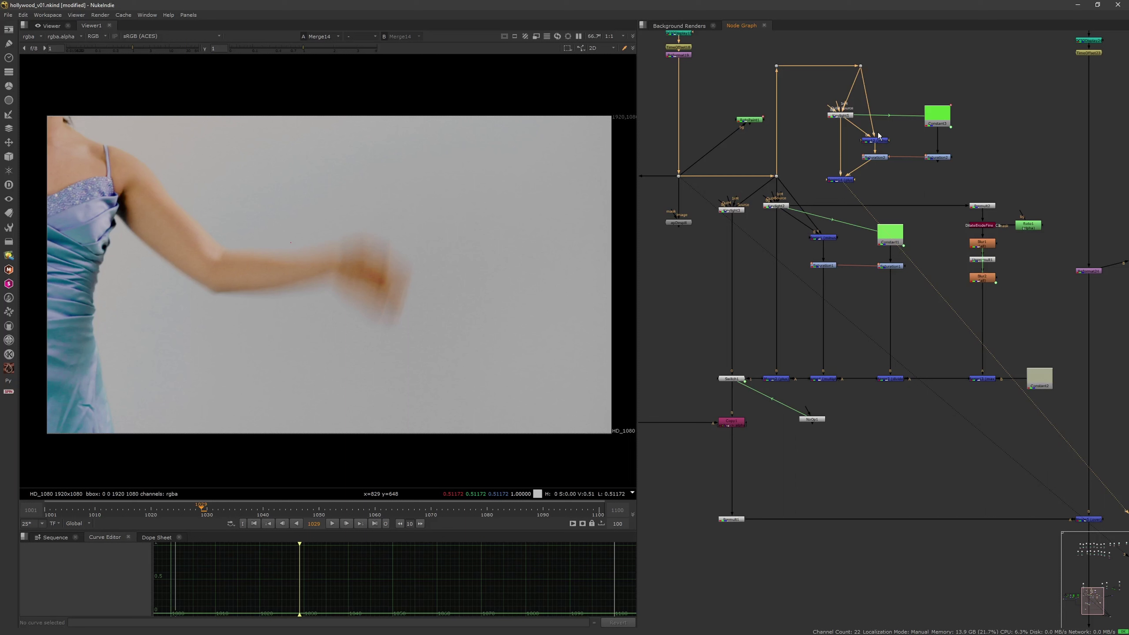
pyautogui.click(840, 116)
pyautogui.press('1')
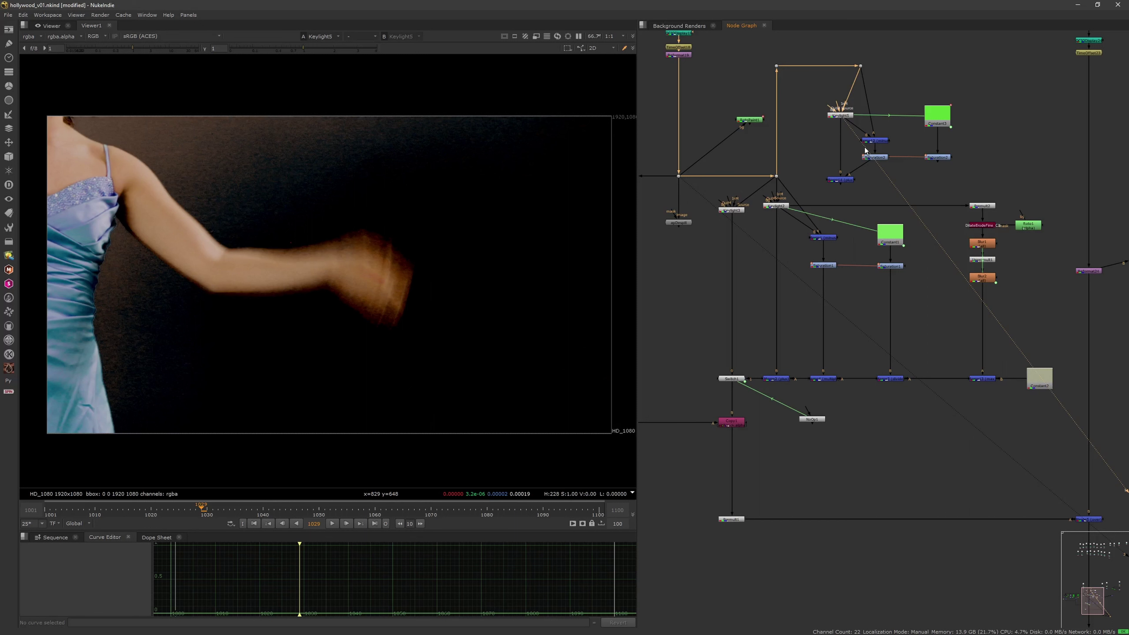
pyautogui.click(873, 142)
pyautogui.press('1')
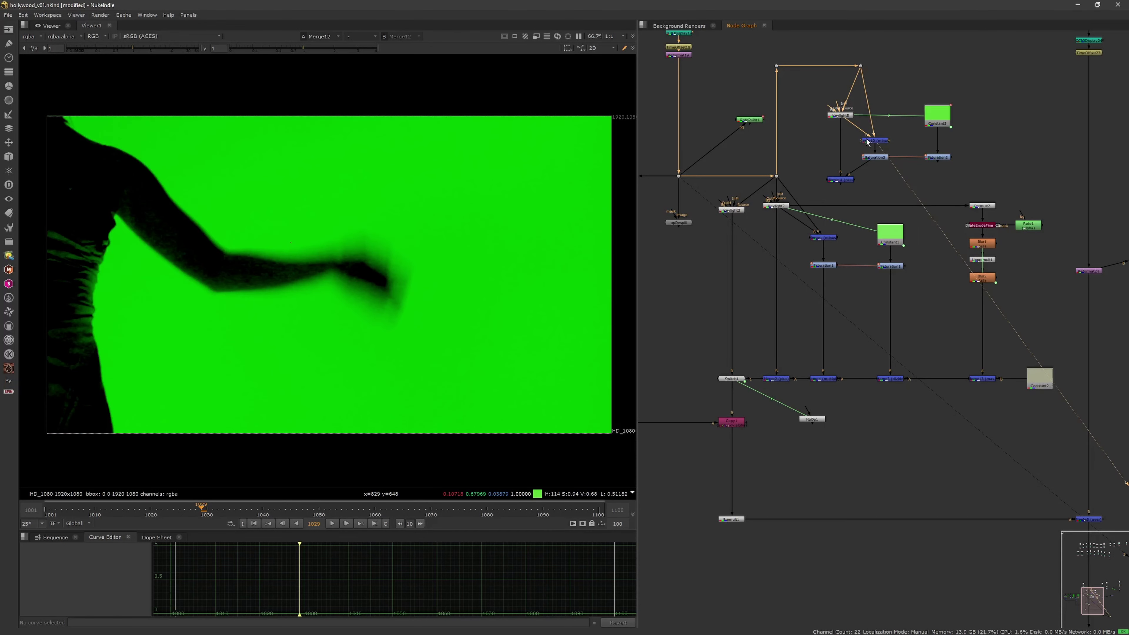
pyautogui.click(840, 117)
pyautogui.press('1')
# View the despill chain in order from the plate dot through the minus merge and Saturation to the final merge.
pyautogui.click(861, 66)
pyautogui.press('1')
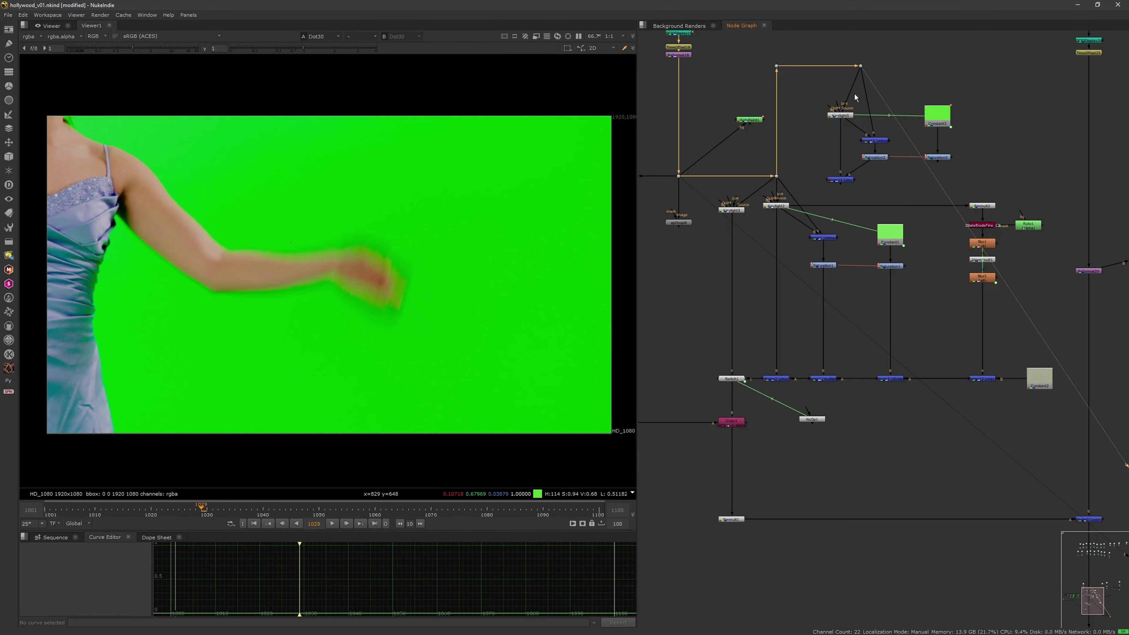
pyautogui.click(872, 140)
pyautogui.press('1')
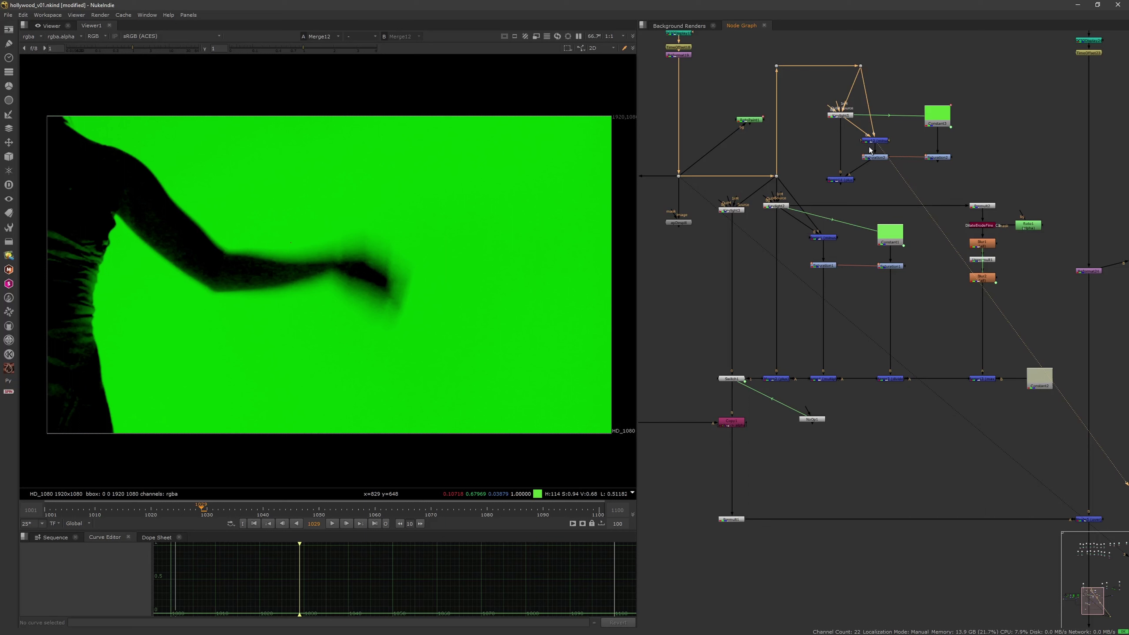
pyautogui.click(874, 158)
pyautogui.press('1')
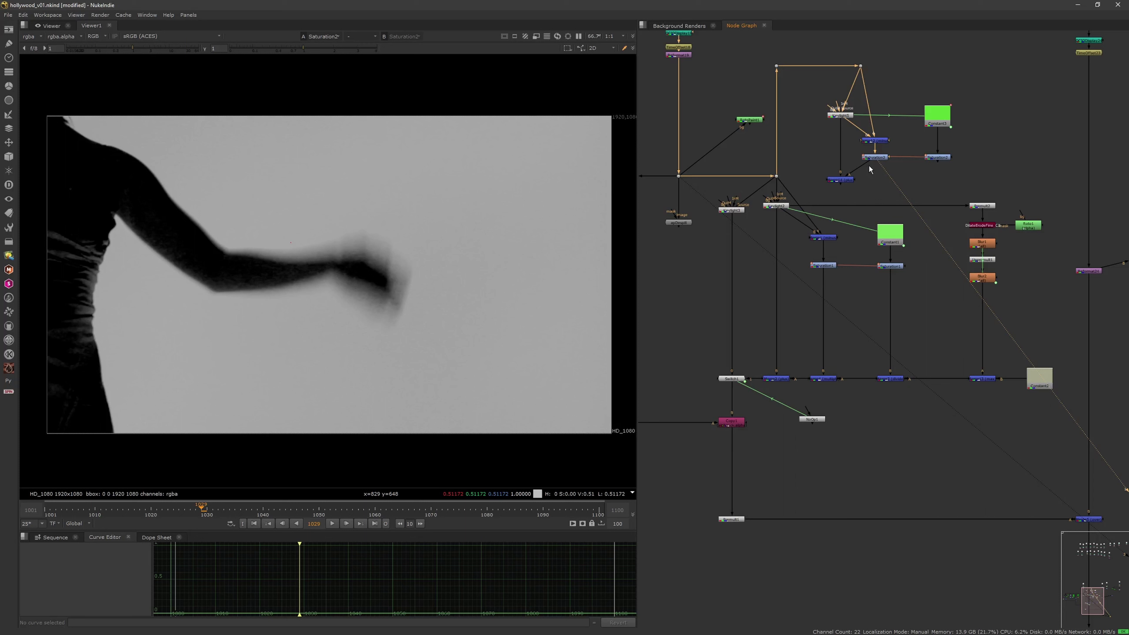
pyautogui.press('1')
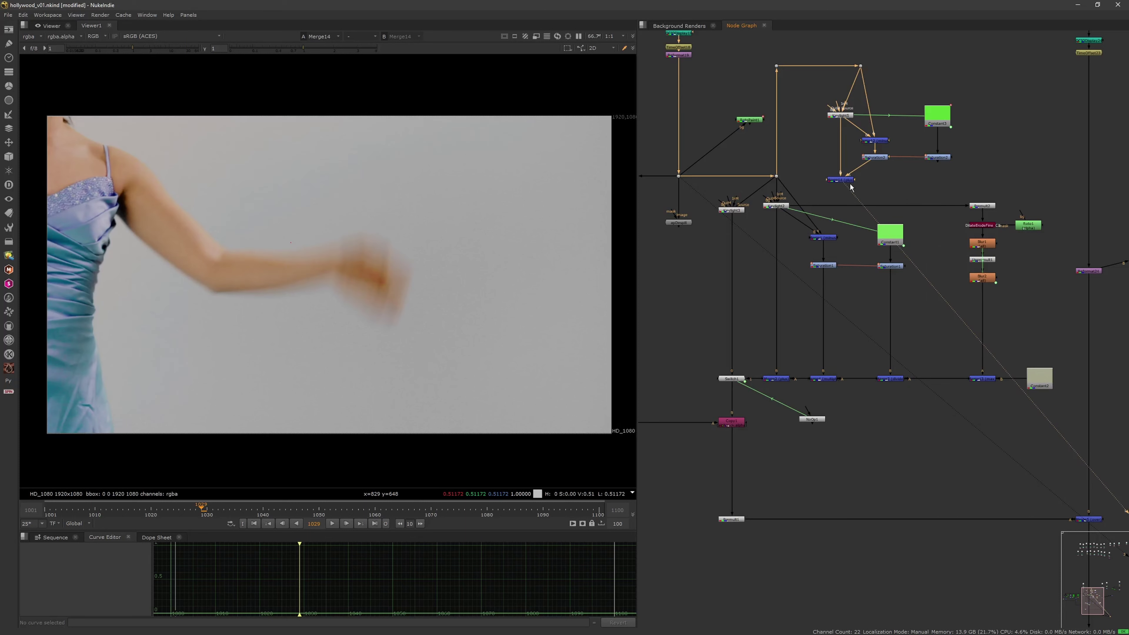
# View the upper Keylight's result and compare it with the final merge of the despill branch.
pyautogui.click(840, 117)
pyautogui.press('1')
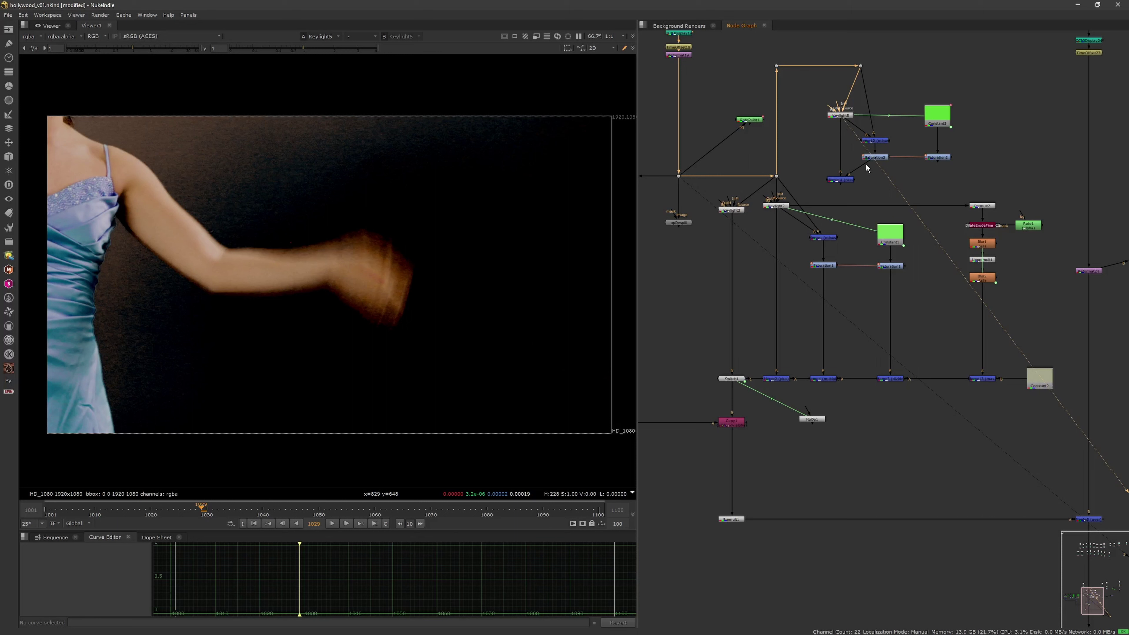
pyautogui.click(845, 181)
pyautogui.press('1')
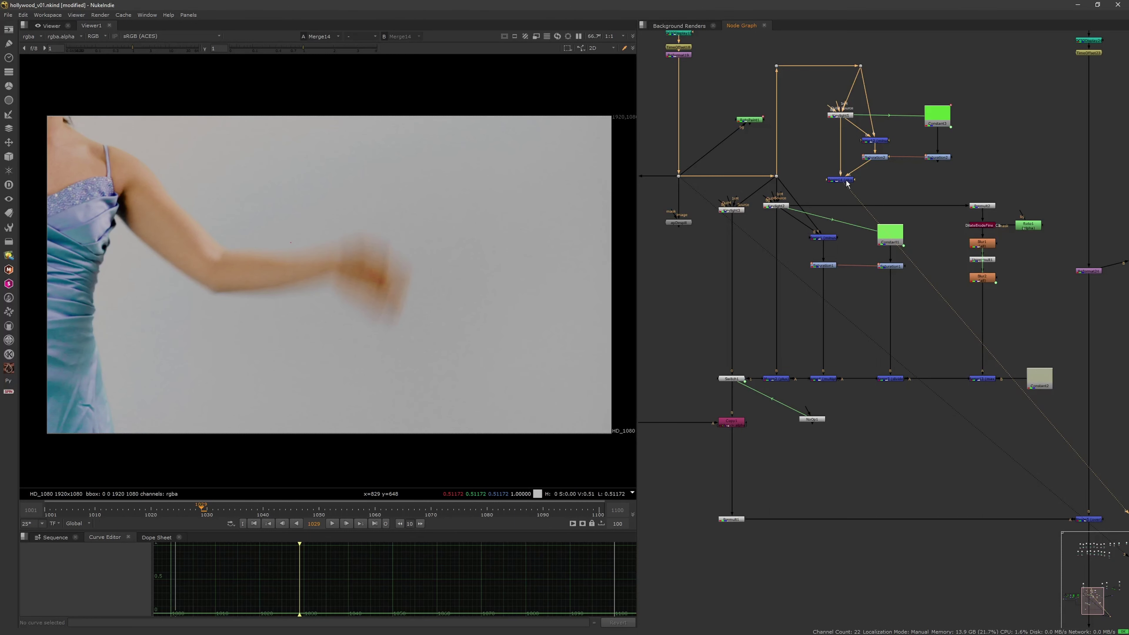
# Compare the green-screen plate at the dot with the final despill merge, switching repeatedly between the two.
pyautogui.click(861, 66)
pyautogui.press('1')
pyautogui.press('1')
pyautogui.press('2')
pyautogui.press('1')
pyautogui.press('1')
pyautogui.press('2')
pyautogui.press('1')
pyautogui.press('2')
pyautogui.press('1')
pyautogui.press('2')
pyautogui.press('1')
pyautogui.press('2')
pyautogui.press('1')
pyautogui.press('2')
pyautogui.press('1')
pyautogui.press('2')
pyautogui.press('1')
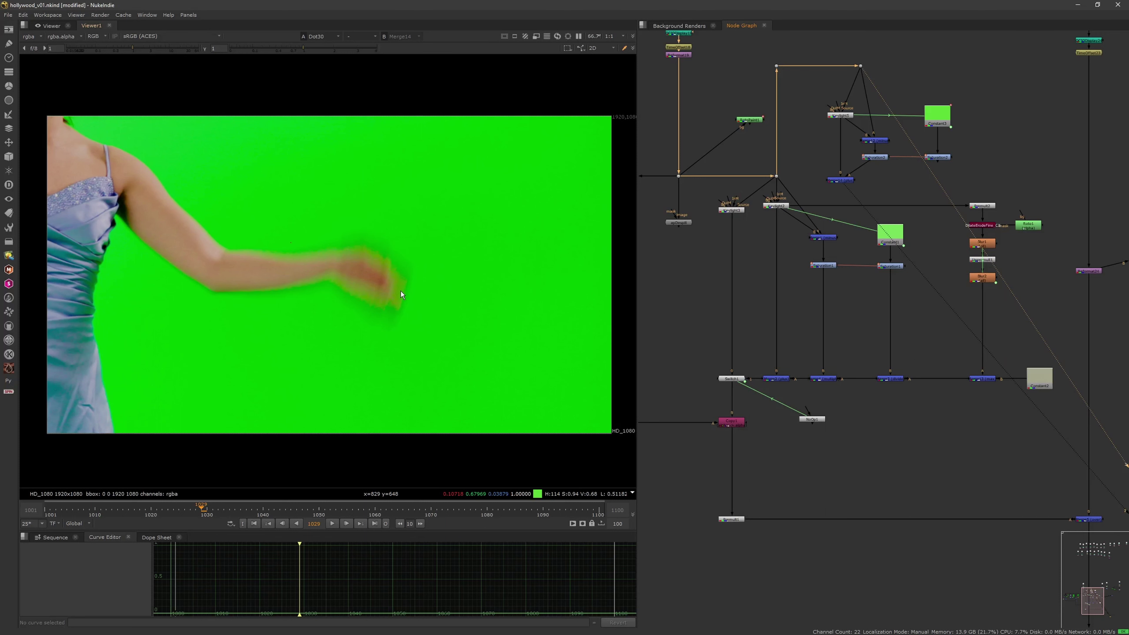
pyautogui.press('2')
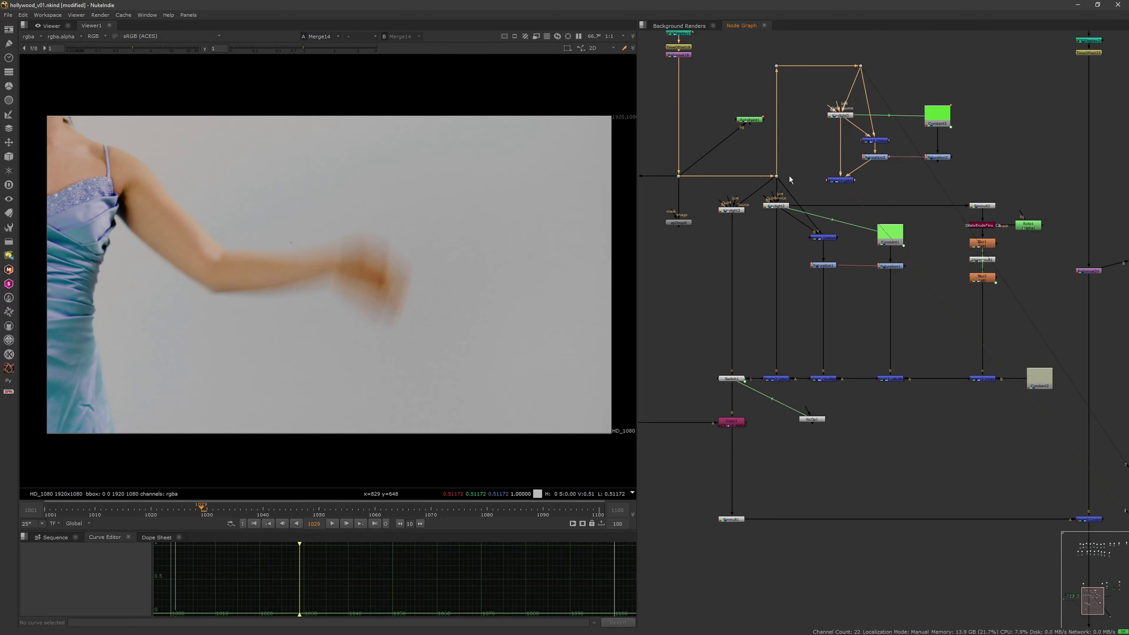
pyautogui.press('1')
pyautogui.press('2')
pyautogui.press('1')
pyautogui.press('2')
# Move the new despill branch farther above the lower branch and tidy the spacing of its nodes.
pyautogui.click(844, 184)
pyautogui.moveTo(845, 184); pyautogui.dragTo(845, 192)
pyautogui.click(885, 179)
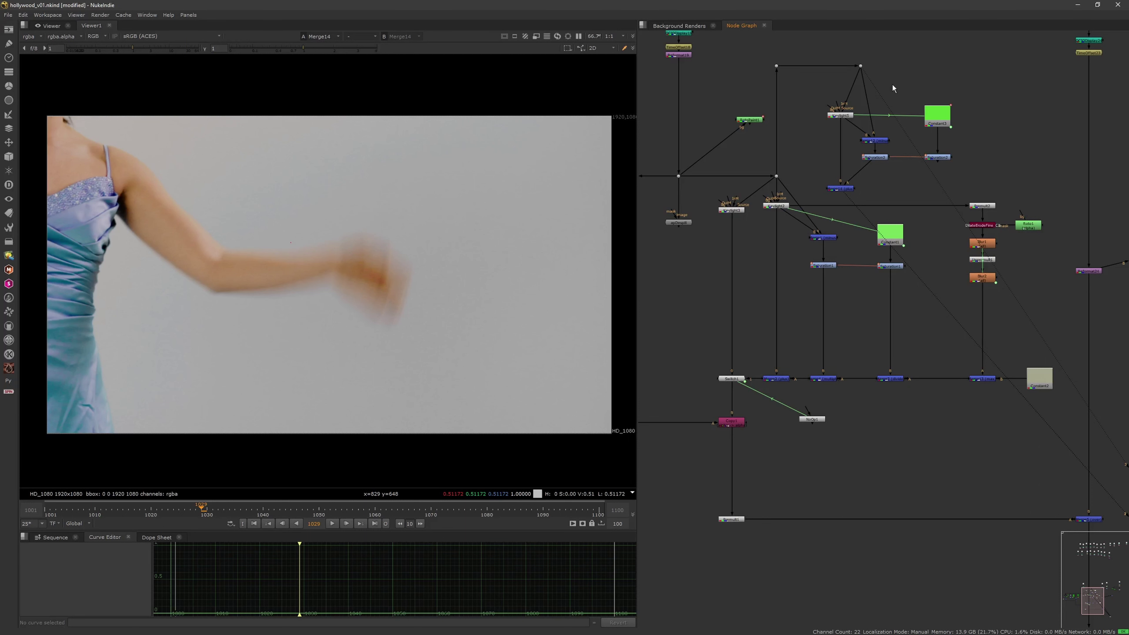
pyautogui.moveTo(893, 88); pyautogui.dragTo(899, 108, button='middle')
pyautogui.moveTo(976, 48); pyautogui.dragTo(848, 162)
pyautogui.moveTo(803, 149); pyautogui.dragTo(825, 245, button='middle')
pyautogui.moveTo(801, 181); pyautogui.dragTo(802, 134)
pyautogui.moveTo(850, 167); pyautogui.dragTo(778, 122, button='middle')
pyautogui.moveTo(897, 130); pyautogui.dragTo(897, 125)
pyautogui.moveTo(897, 181); pyautogui.dragTo(897, 178)
pyautogui.moveTo(892, 139); pyautogui.dragTo(892, 142)
# View the upper branch's final merge and examine the arm and dress edges up close.
pyautogui.click(798, 212)
pyautogui.press('1')
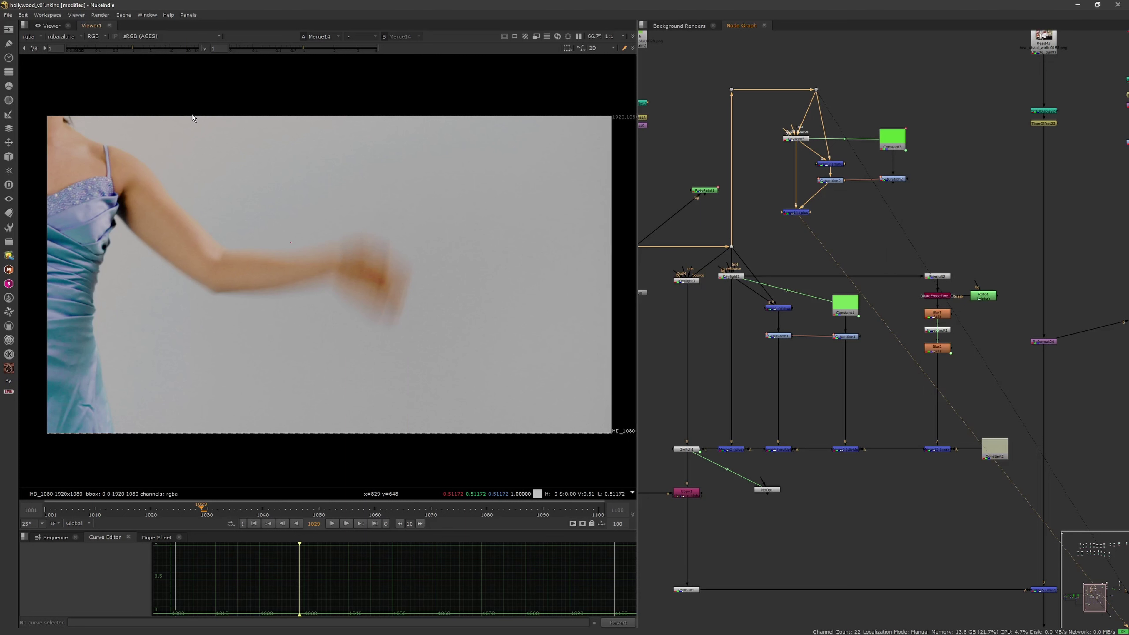
pyautogui.scroll(5, 192, 114)
pyautogui.scroll(-5, 218, 168)
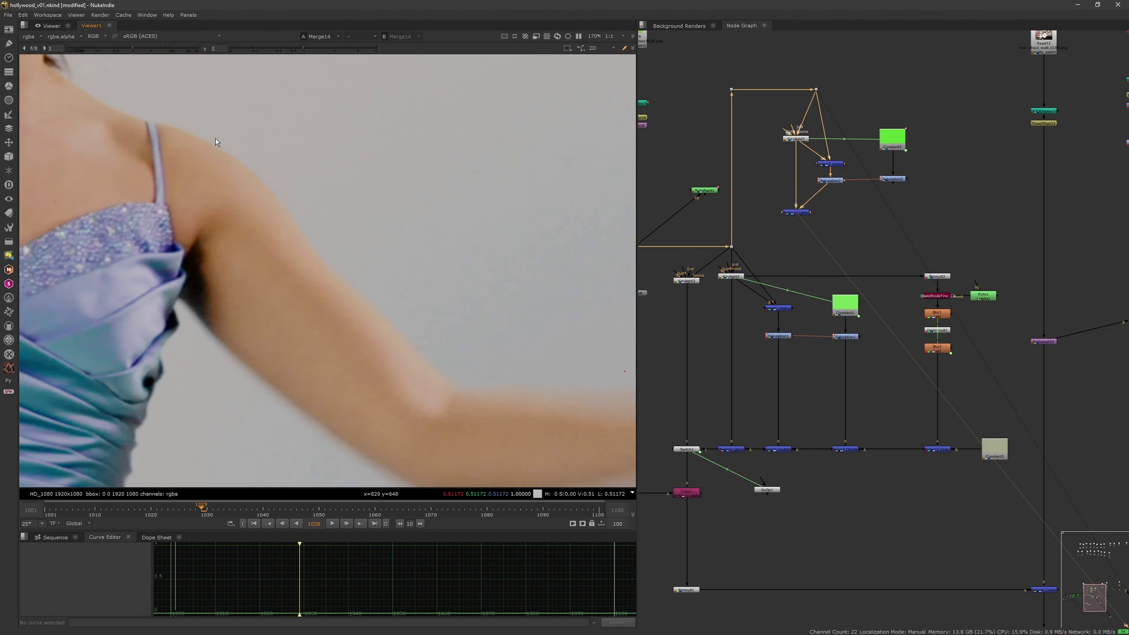
pyautogui.scroll(2, 222, 204)
pyautogui.moveTo(432, 251); pyautogui.dragTo(425, 225, button='middle')
pyautogui.scroll(-2, 430, 225)
pyautogui.moveTo(430, 226); pyautogui.dragTo(371, 238, button='middle')
pyautogui.scroll(2, 390, 248)
pyautogui.scroll(-2, 389, 231)
pyautogui.scroll(1, 387, 222)
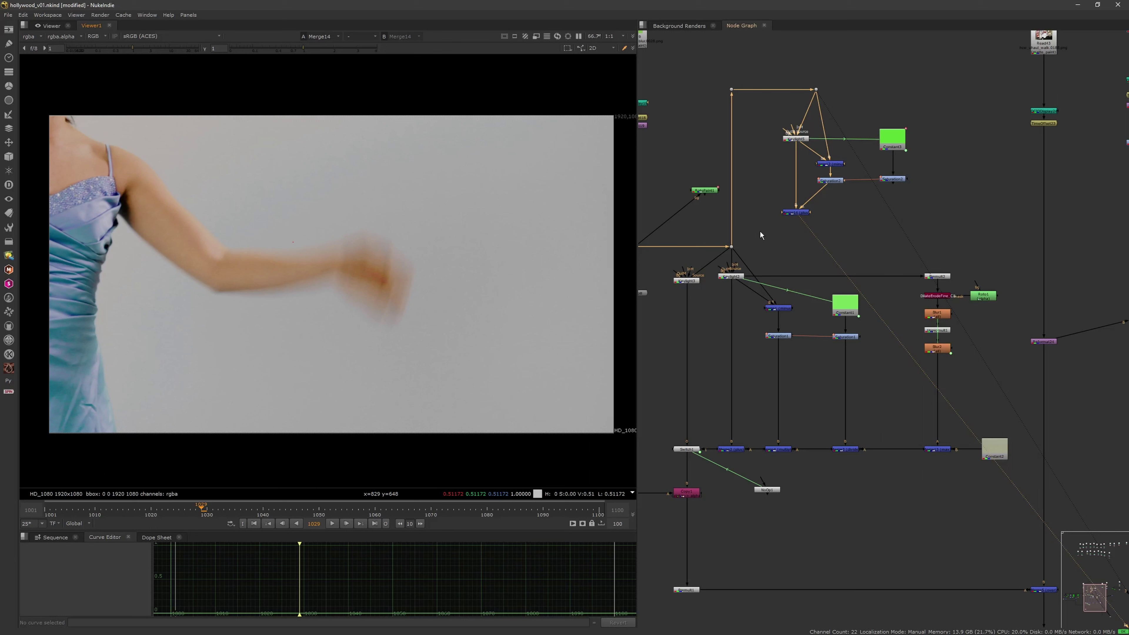
# Copy the lower branch's Premult, connect the copy to the upper Keylight beyond the green Constant, and view it.
pyautogui.moveTo(769, 257); pyautogui.dragTo(936, 97)
pyautogui.click(929, 108)
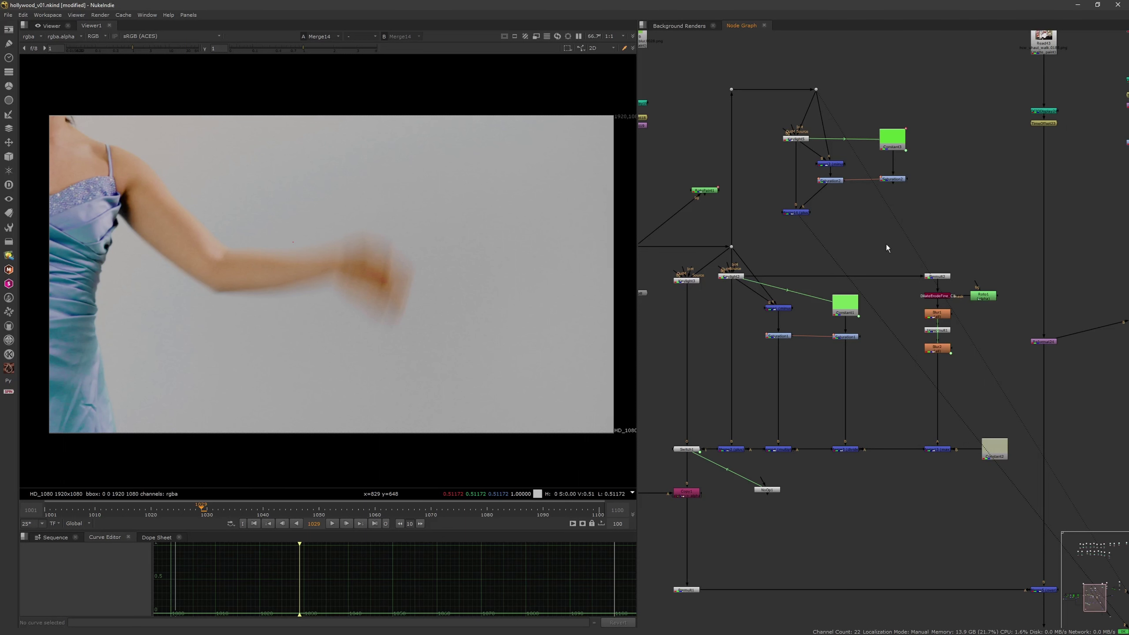
pyautogui.moveTo(924, 295); pyautogui.dragTo(909, 306, button='middle')
pyautogui.click(921, 286)
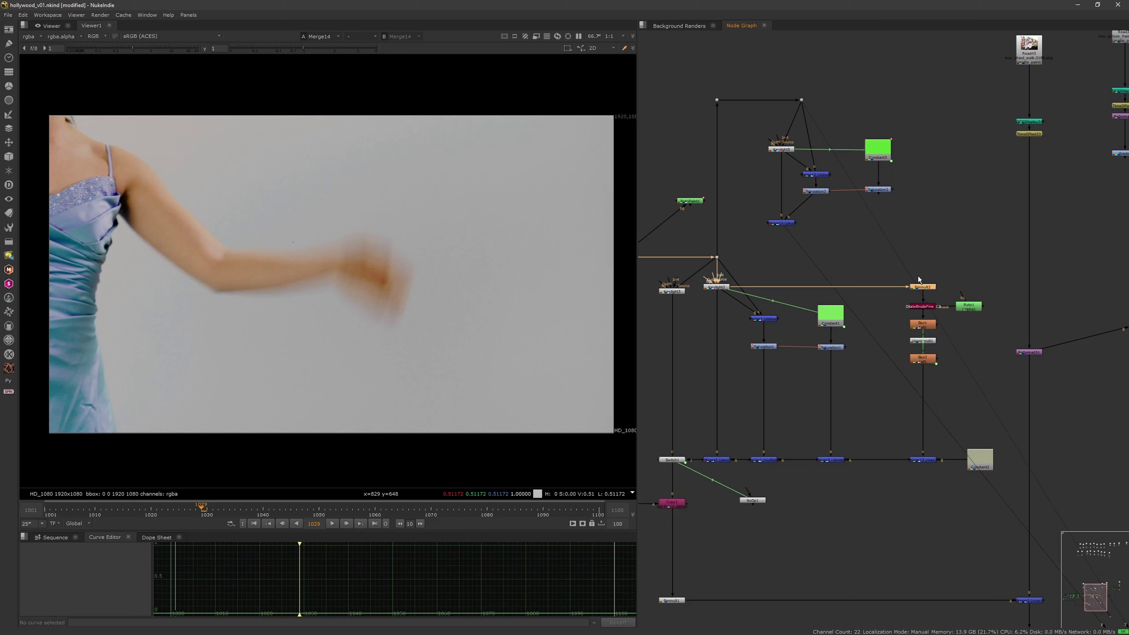
pyautogui.click(916, 232)
pyautogui.moveTo(907, 117); pyautogui.dragTo(795, 151)
pyautogui.click(884, 148)
pyautogui.moveTo(884, 151); pyautogui.dragTo(884, 165)
pyautogui.moveTo(910, 127); pyautogui.dragTo(932, 149)
pyautogui.press('1')
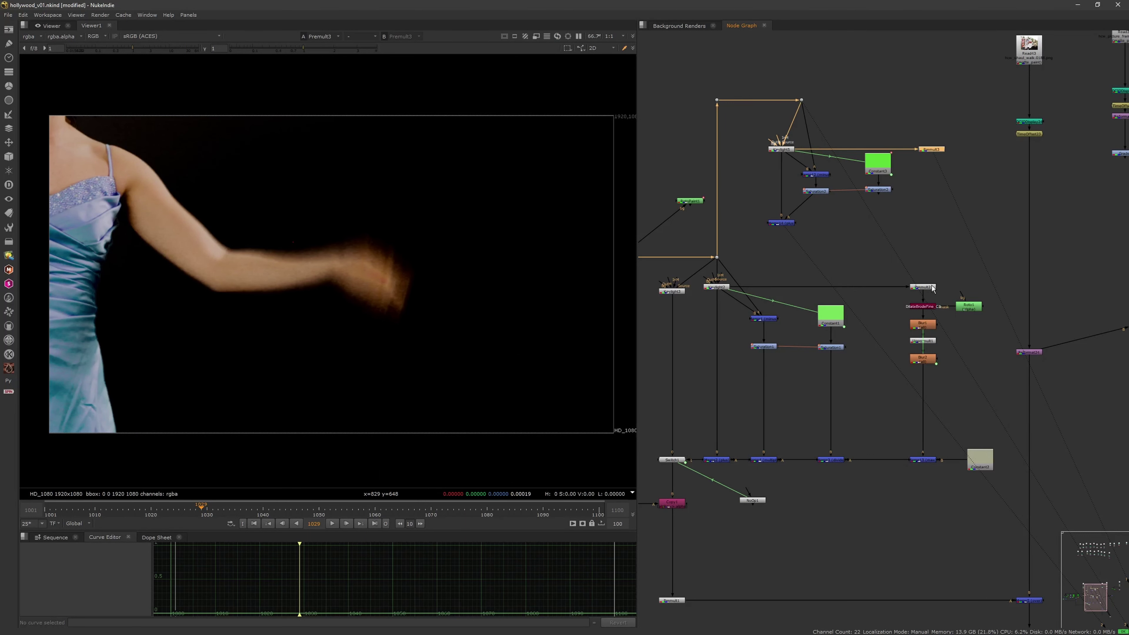
# Copy the lower branch's two Blurs with the node between them and attach the copies below the new Premult.
pyautogui.click(879, 413)
pyautogui.moveTo(879, 413); pyautogui.dragTo(954, 316)
pyautogui.hotkey('ctrl', 'c')
pyautogui.hotkey('ctrl', 'v')
pyautogui.moveTo(931, 160); pyautogui.dragTo(932, 150)
pyautogui.moveTo(935, 190); pyautogui.dragTo(933, 175)
pyautogui.click(951, 180)
pyautogui.click(935, 175)
# Open the settings of both copied Blurs and offset the node between them to expose their expression link.
pyautogui.doubleClick(935, 177)
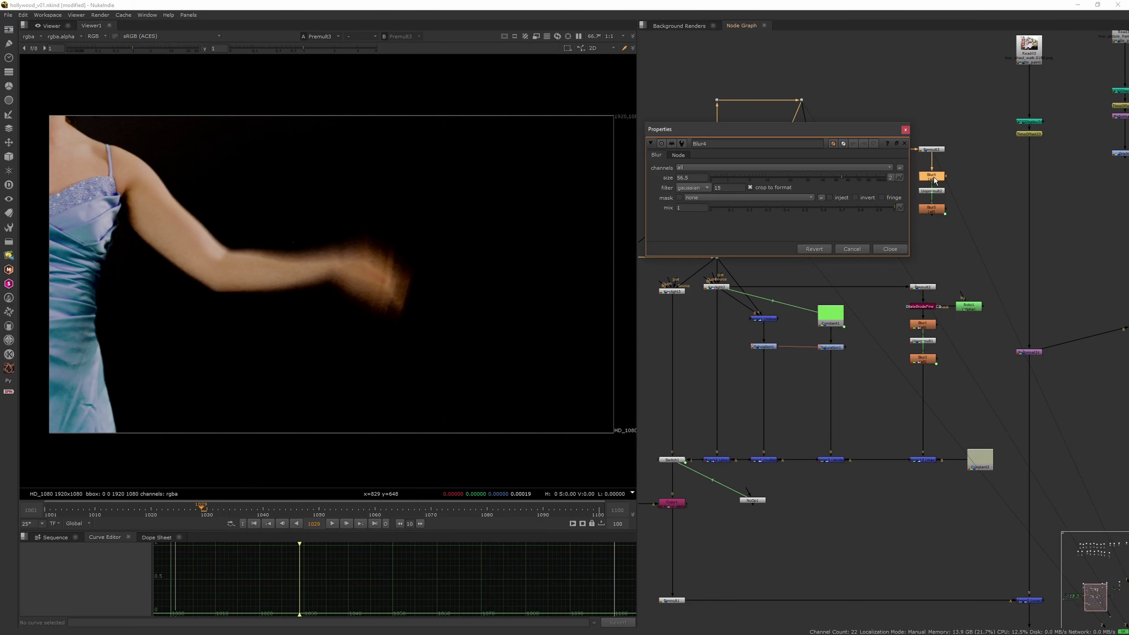
pyautogui.doubleClick(934, 212)
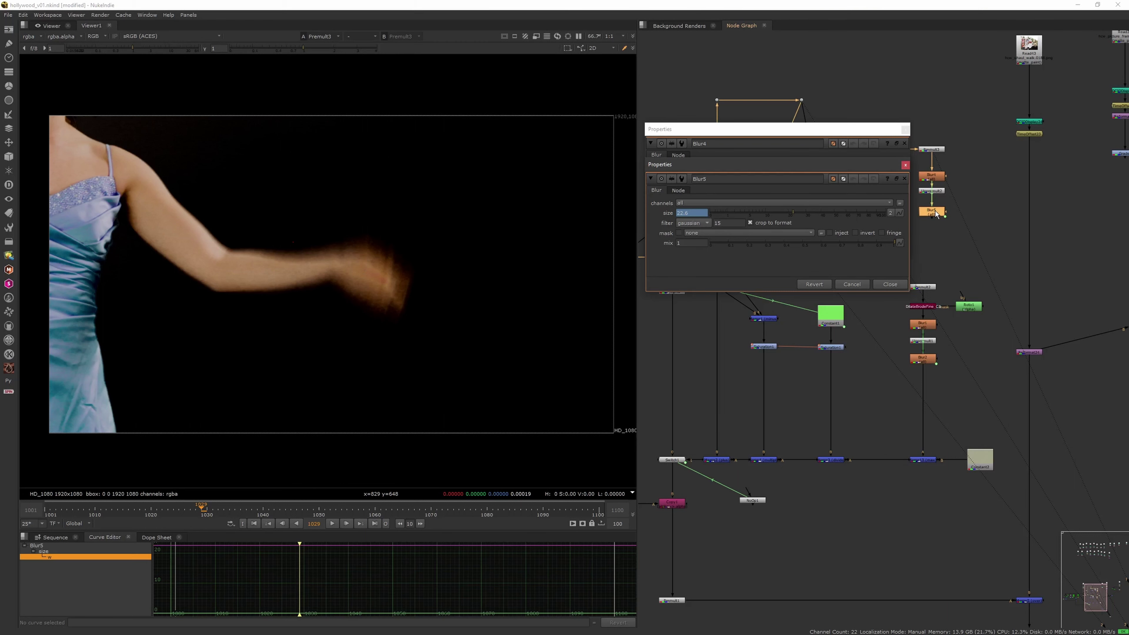
pyautogui.moveTo(935, 193); pyautogui.dragTo(951, 196)
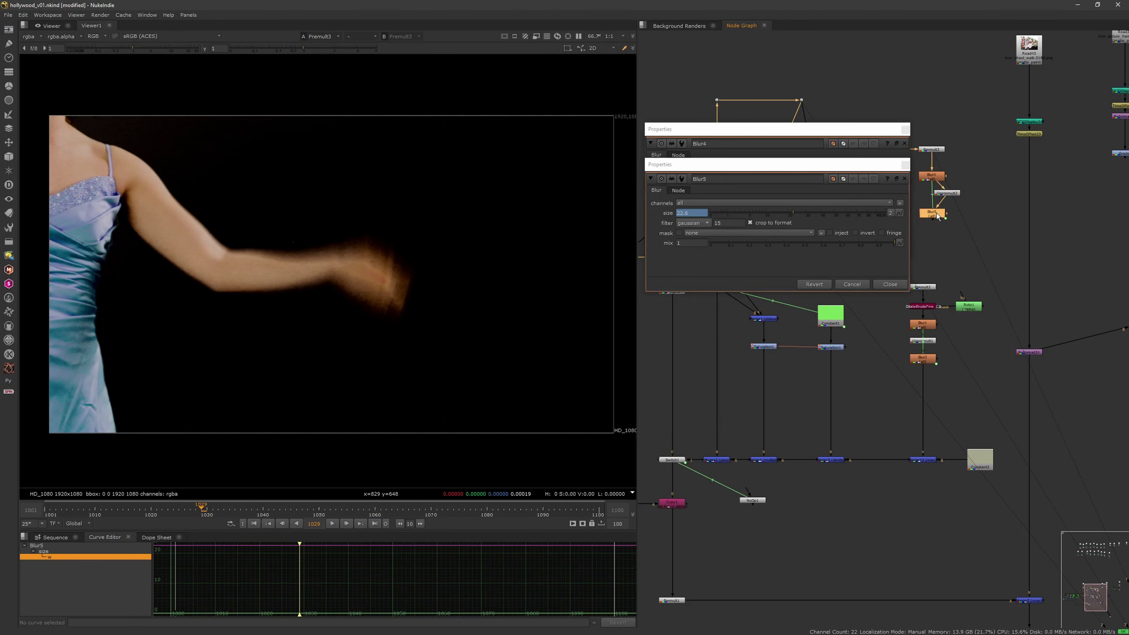
pyautogui.moveTo(875, 171); pyautogui.dragTo(891, 324)
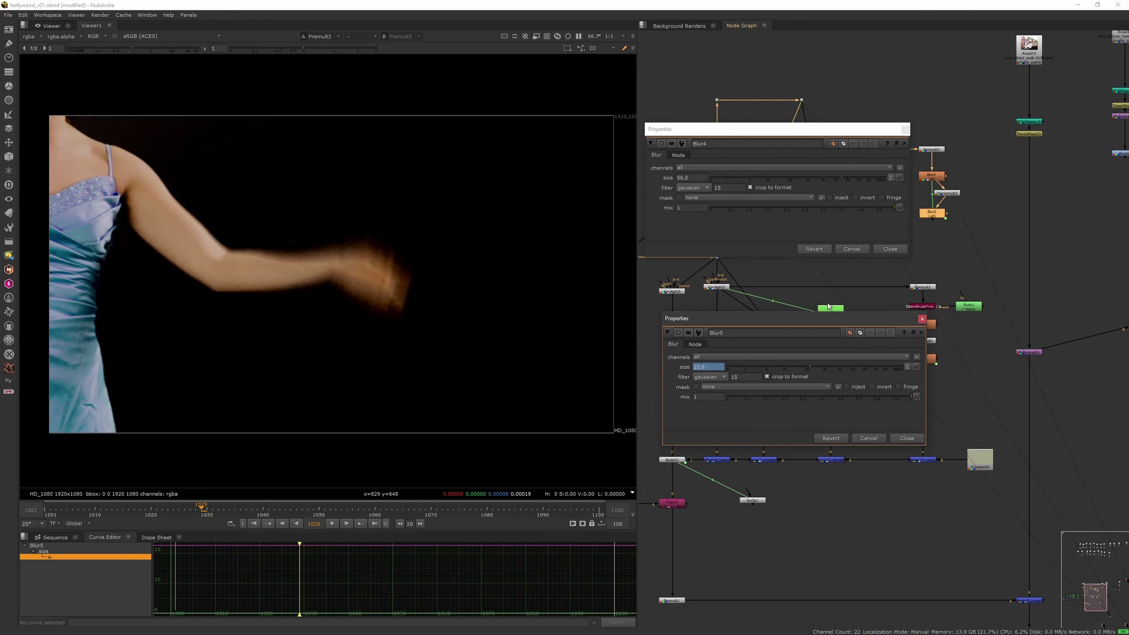
# Examine the expression driving the second copied Blur's size, leaving it as it is.
pyautogui.click(716, 375)
pyautogui.press('Escape')
pyautogui.click(716, 365)
pyautogui.press('=')
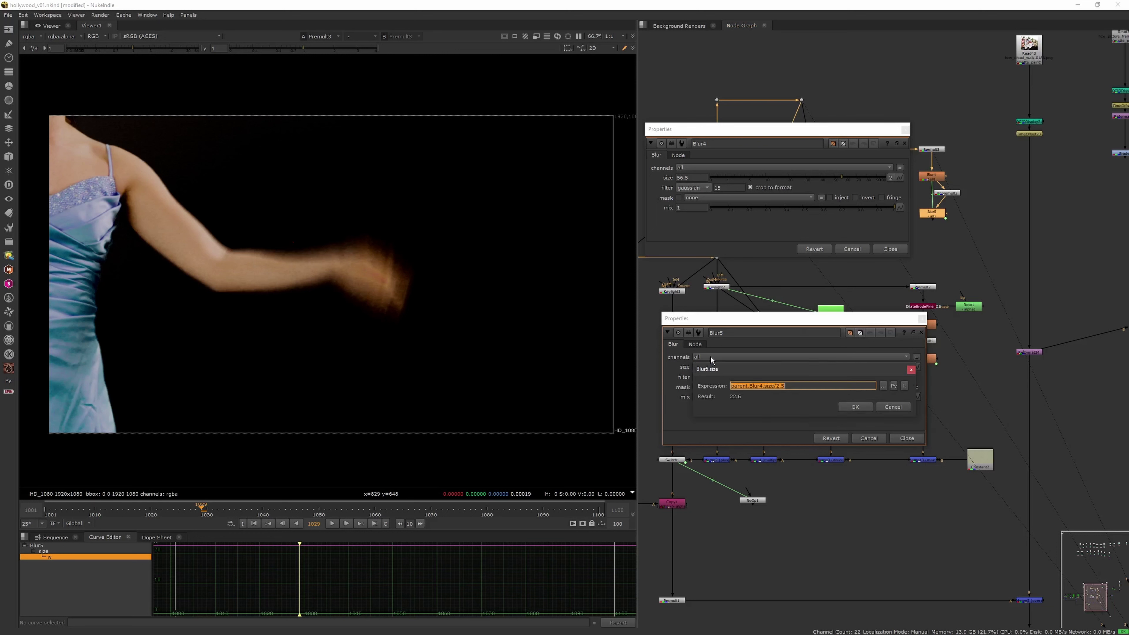
pyautogui.click(810, 385)
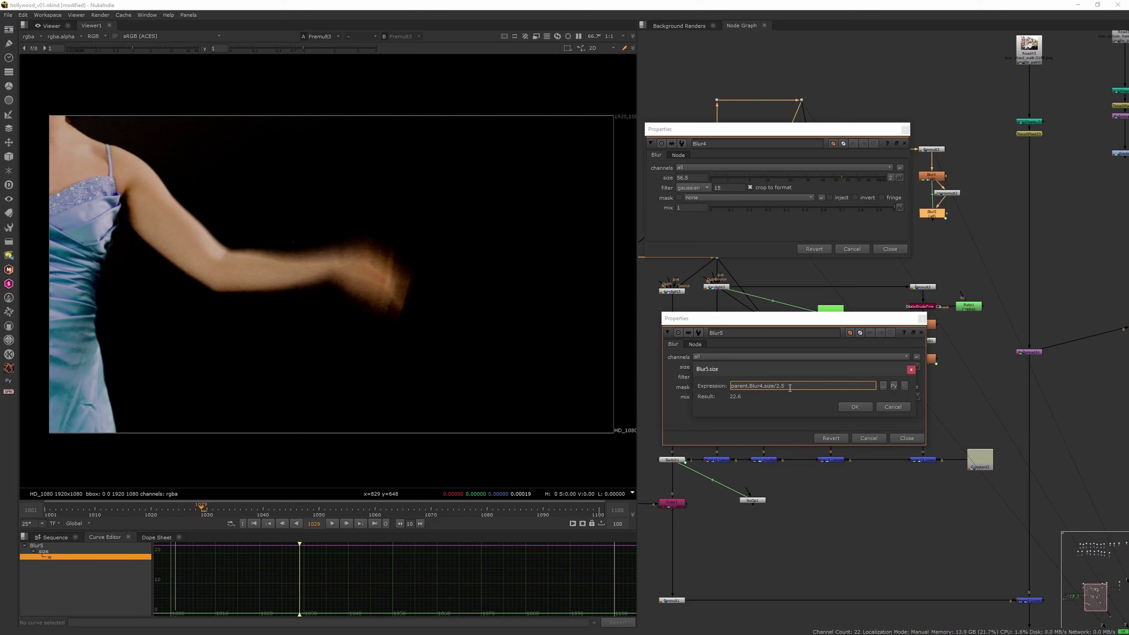
pyautogui.click(887, 406)
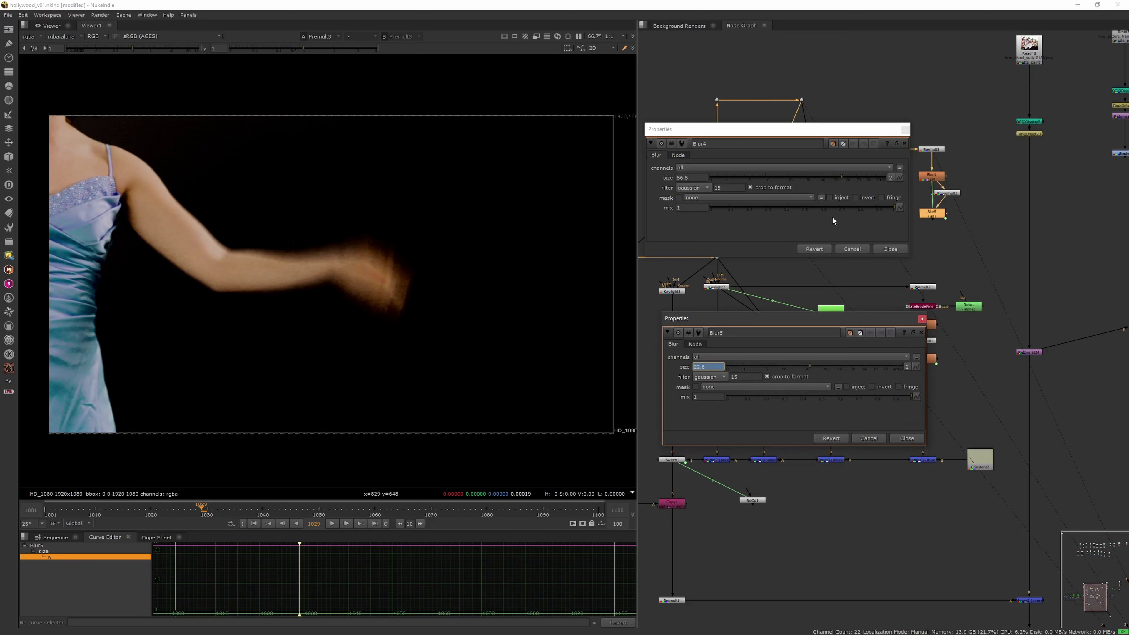
# Try a size of 53.5 on the first copied Blur and close both Blurs' settings.
pyautogui.moveTo(834, 179)
pyautogui.mouseDown()
pyautogui.moveTo(823, 179)
pyautogui.moveTo(839, 180)
pyautogui.mouseUp()
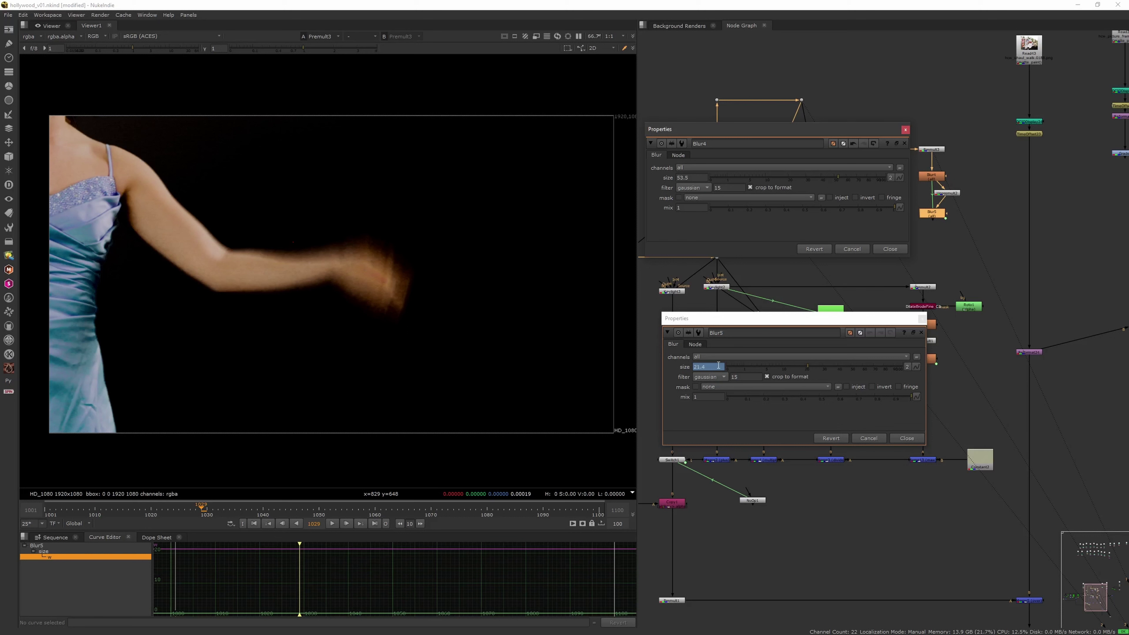
pyautogui.click(905, 129)
pyautogui.click(921, 318)
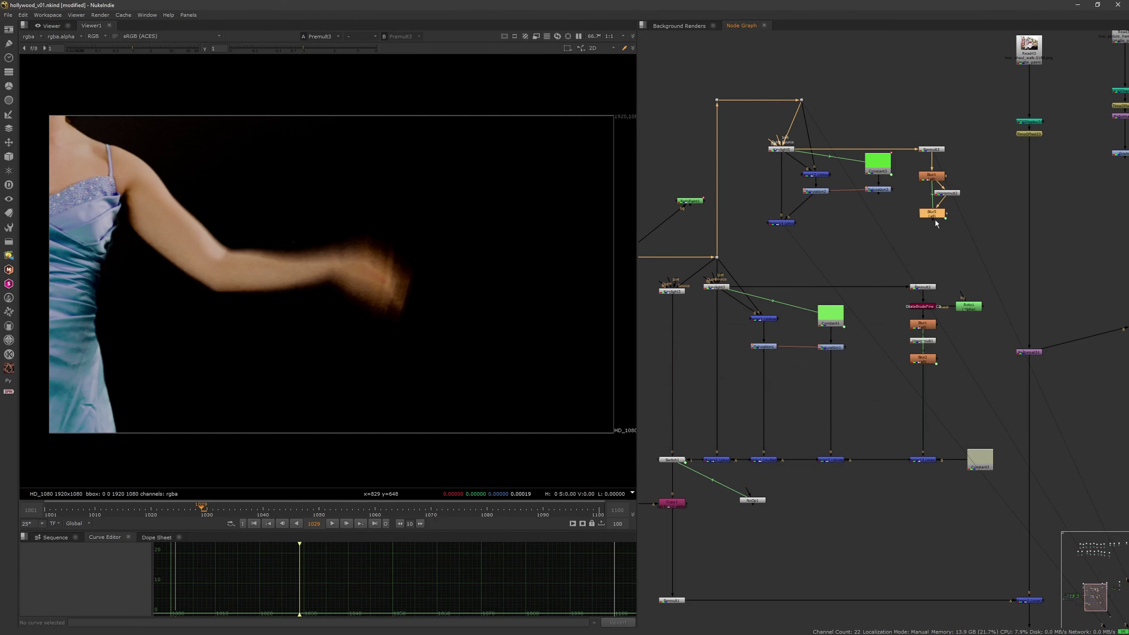
# View the results of the first and second copied Blurs in turn.
pyautogui.click(934, 175)
pyautogui.press('1')
pyautogui.click(934, 216)
pyautogui.press('1')
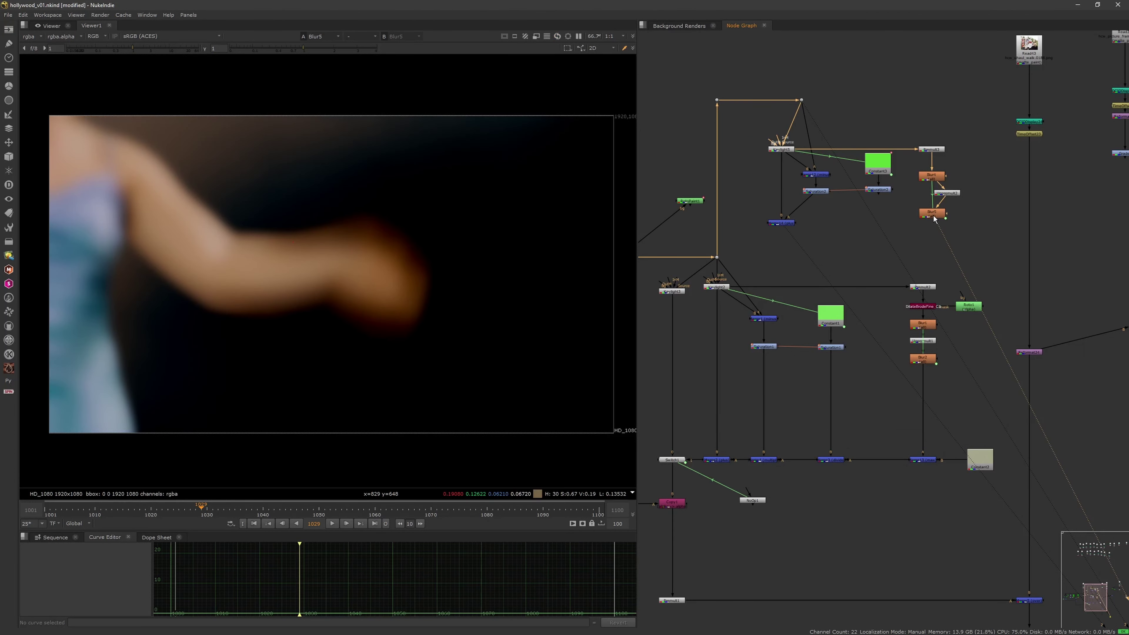
# Reduce the first copied Blur's size to about 8.6 while checking the dress edge up close.
pyautogui.doubleClick(930, 177)
pyautogui.moveTo(838, 177); pyautogui.dragTo(780, 177)
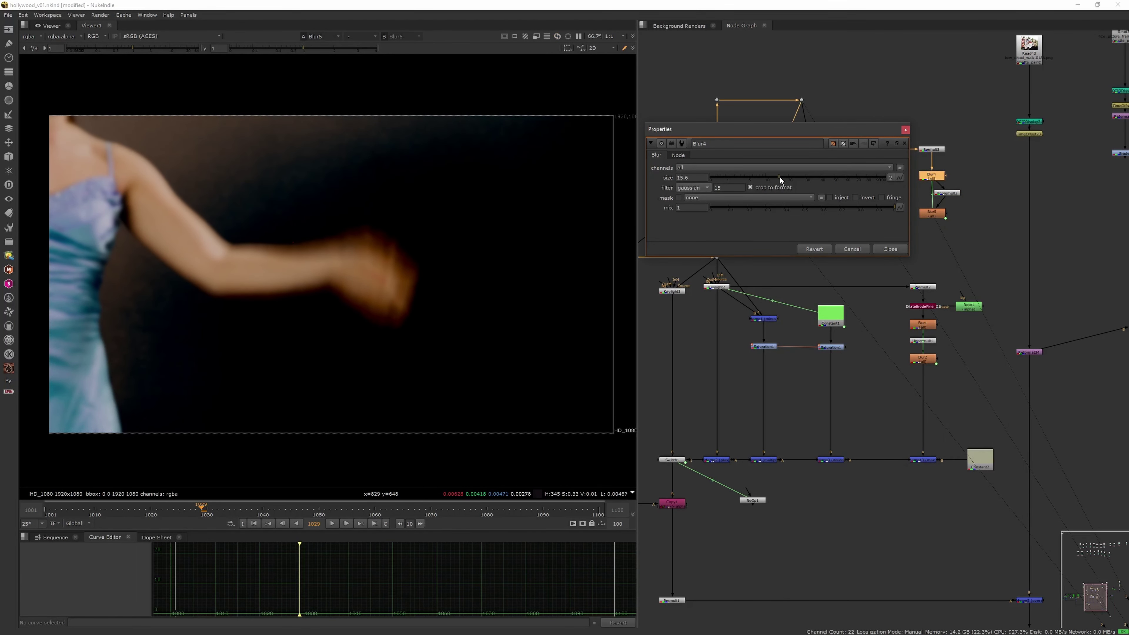
pyautogui.moveTo(134, 363); pyautogui.dragTo(306, 299, button='middle')
pyautogui.scroll(5, 308, 256)
pyautogui.moveTo(752, 178)
pyautogui.mouseDown()
pyautogui.moveTo(712, 177)
pyautogui.moveTo(762, 181)
pyautogui.mouseUp()
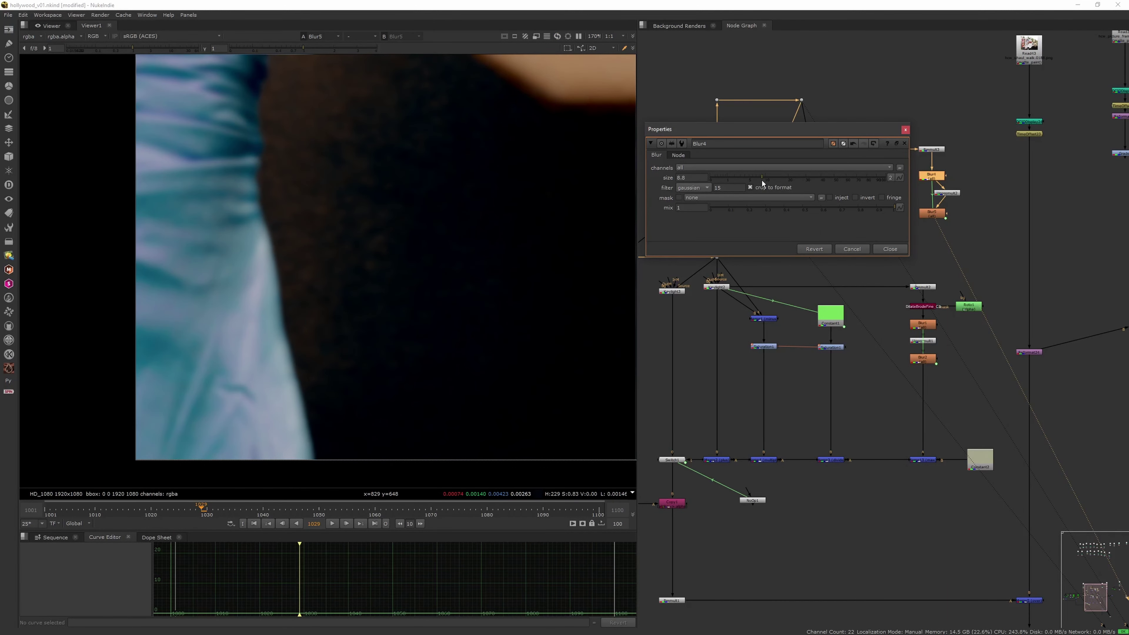
# Examine the blurred edge extension around the dress, arm and hand, and close the Blur's settings.
pyautogui.scroll(-3, 506, 262)
pyautogui.moveTo(506, 262); pyautogui.dragTo(393, 355, button='middle')
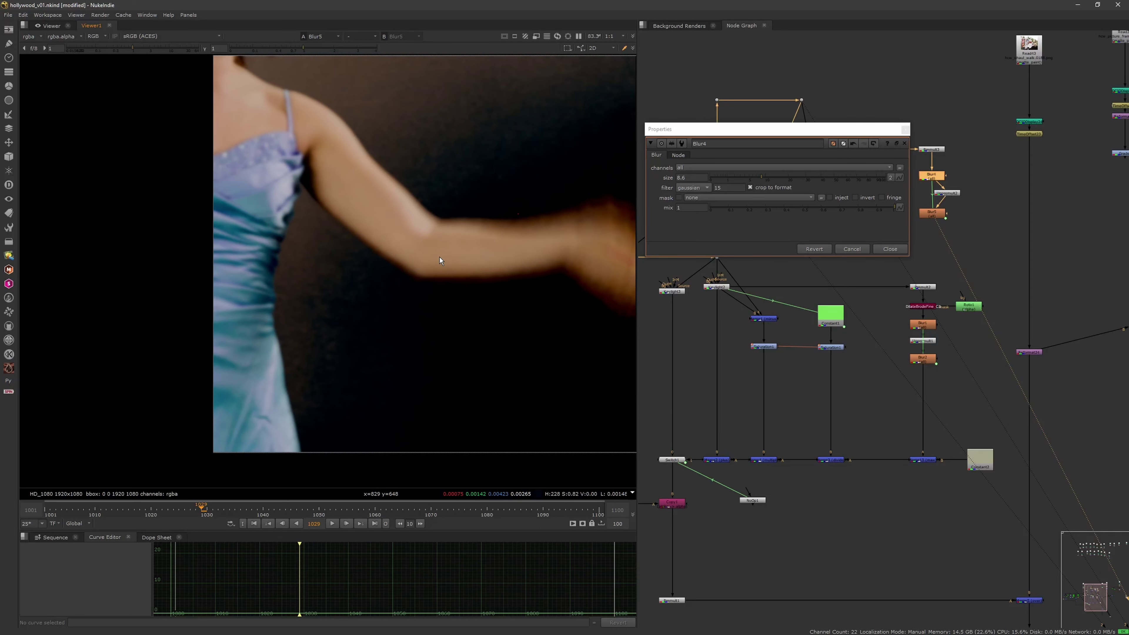
pyautogui.moveTo(385, 273); pyautogui.dragTo(426, 329, button='middle')
pyautogui.scroll(2, 420, 276)
pyautogui.moveTo(419, 264); pyautogui.dragTo(372, 237, button='middle')
pyautogui.moveTo(551, 311); pyautogui.dragTo(277, 169, button='middle')
pyautogui.scroll(-4, 482, 227)
pyautogui.moveTo(446, 262); pyautogui.dragTo(352, 304, button='middle')
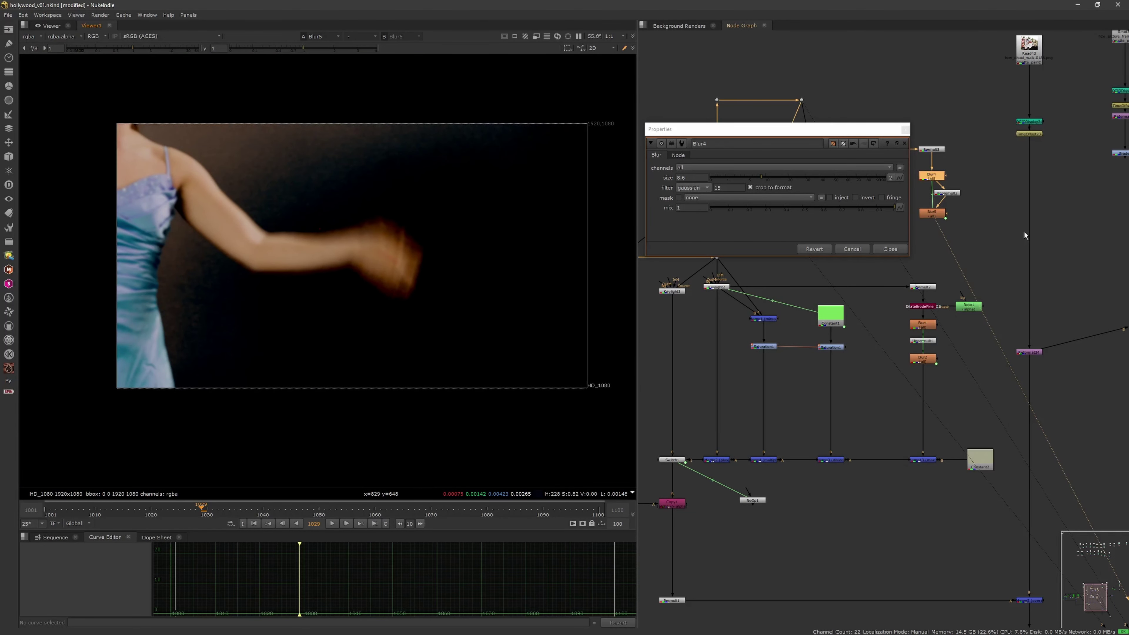
pyautogui.click(890, 249)
# Compare the lower branch's dilated edge result with the upper branch's second Blur.
pyautogui.click(927, 307)
pyautogui.press('1')
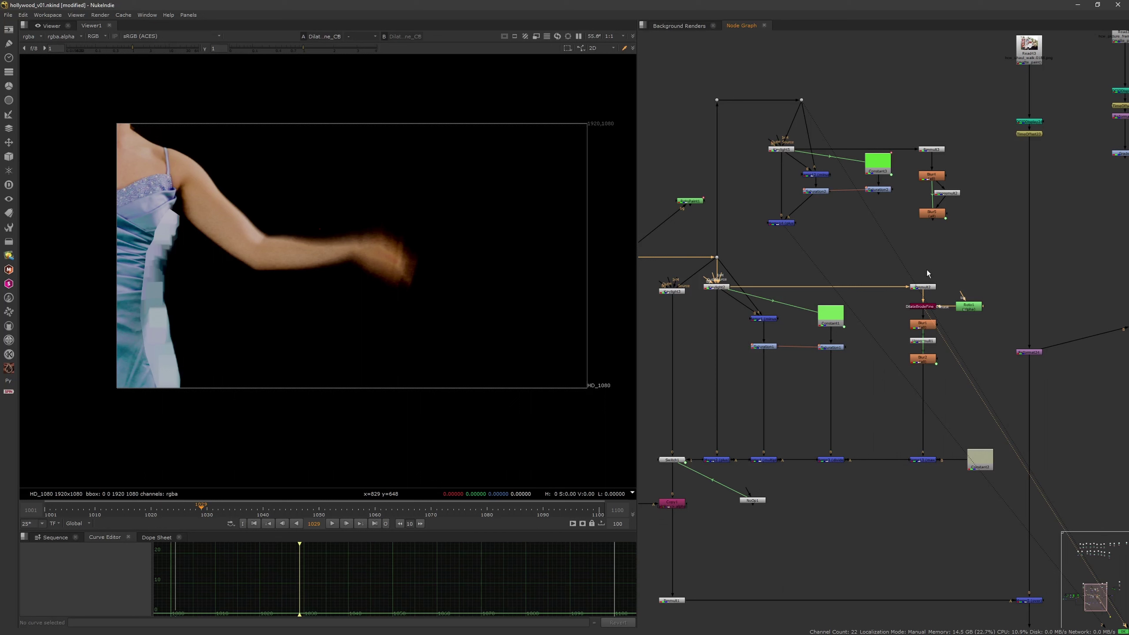
pyautogui.click(931, 215)
pyautogui.press('1')
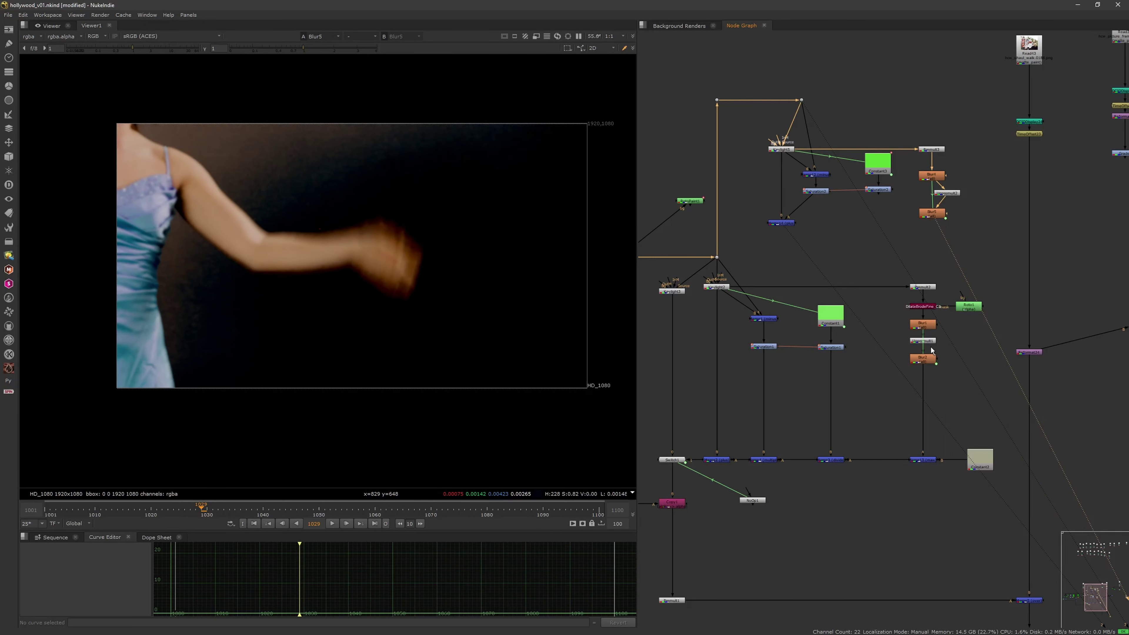
# Copy the lower merge under the Constant's Saturation, and connect the copy to the upper Constant's Saturation and second Blur.
pyautogui.click(836, 461)
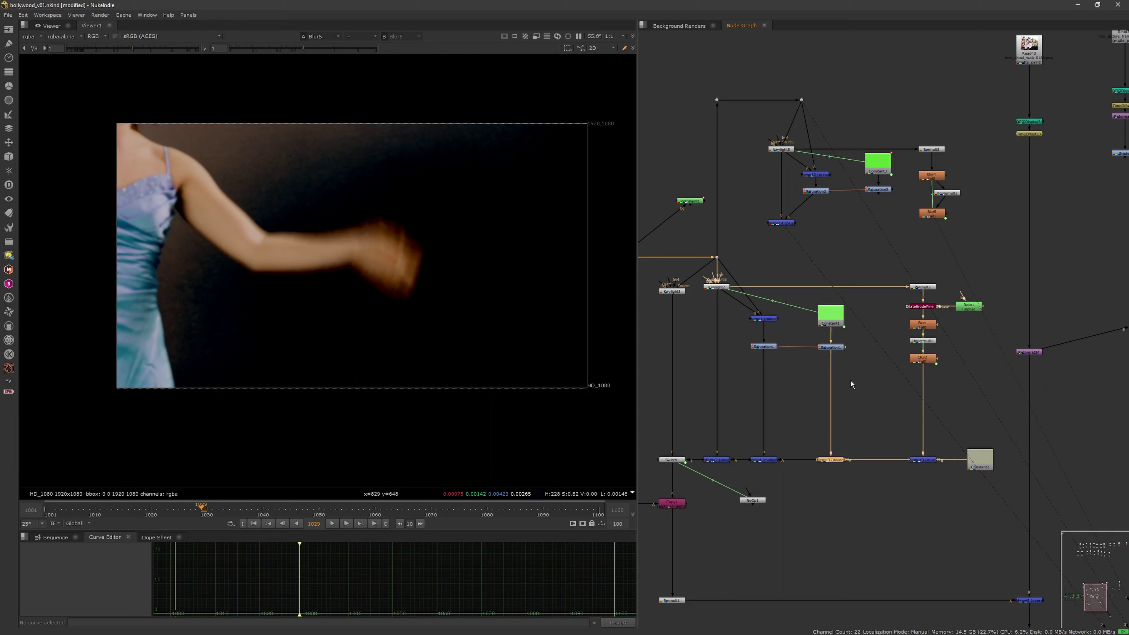
pyautogui.moveTo(880, 192); pyautogui.dragTo(880, 190)
pyautogui.click(834, 460)
pyautogui.hotkey('ctrl', 'c')
pyautogui.click(859, 245)
pyautogui.hotkey('ctrl', 'v')
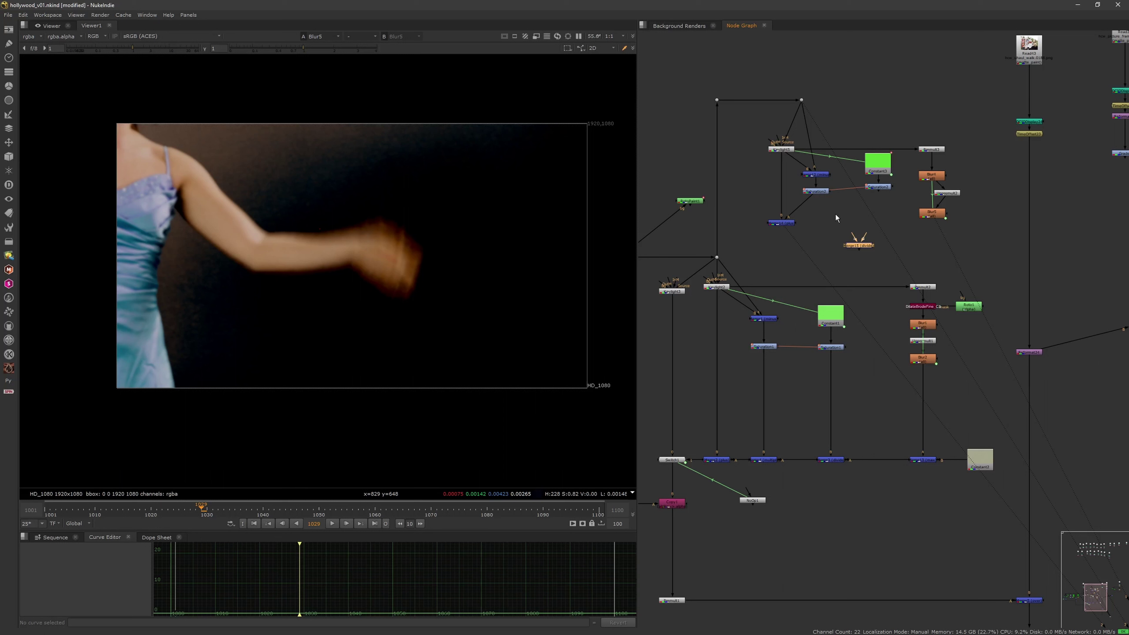
pyautogui.moveTo(861, 248)
pyautogui.mouseDown()
pyautogui.moveTo(878, 189)
pyautogui.moveTo(813, 196)
pyautogui.moveTo(858, 230)
pyautogui.moveTo(810, 192)
pyautogui.moveTo(862, 239)
pyautogui.mouseUp()
pyautogui.click(812, 189)
pyautogui.moveTo(861, 237); pyautogui.dragTo(934, 222)
pyautogui.click(788, 222)
pyautogui.click(885, 224)
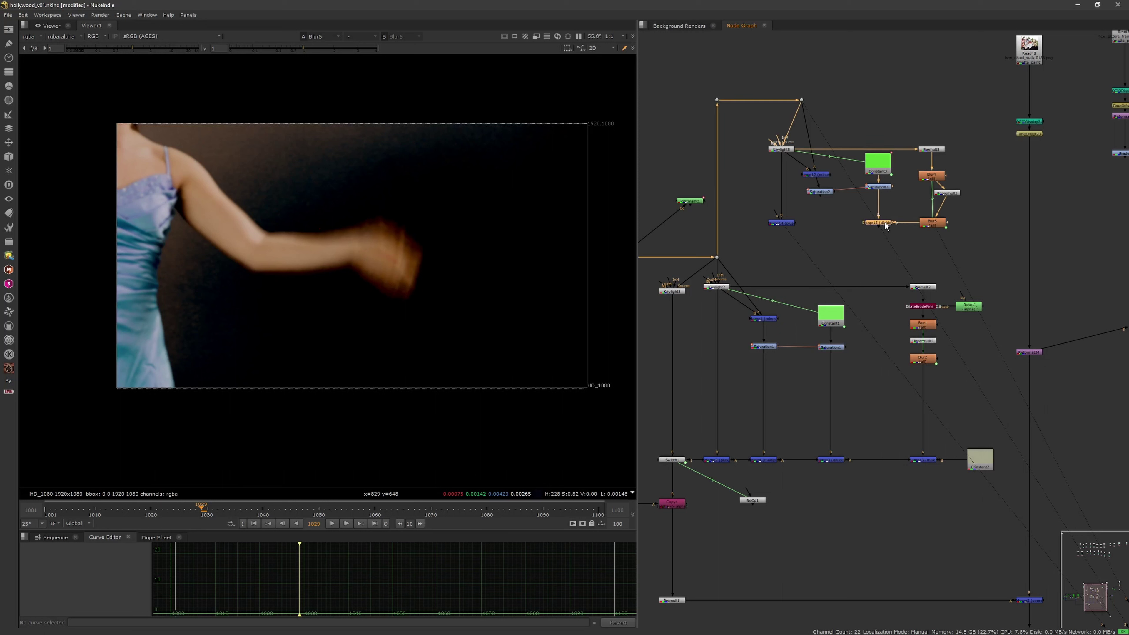
# Copy the lower merge under the difference Saturation into the upper branch, connecting it between the new merge and final merge.
pyautogui.click(771, 461)
pyautogui.click(834, 228)
pyautogui.hotkey('ctrl', 'v')
pyautogui.moveTo(835, 231); pyautogui.dragTo(870, 222)
pyautogui.moveTo(776, 213); pyautogui.dragTo(820, 227)
pyautogui.moveTo(823, 228); pyautogui.dragTo(822, 221)
# View the upper chain from the second Blur through the Constant's Saturation and its merge to the difference merge.
pyautogui.click(933, 221)
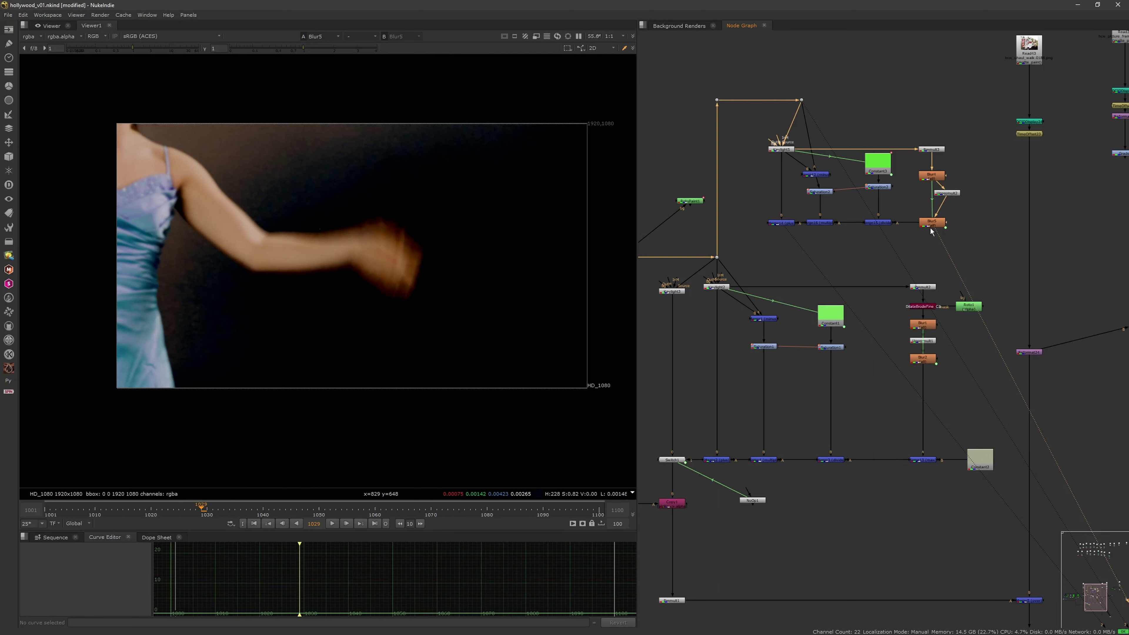
pyautogui.click(882, 223)
pyautogui.press('1')
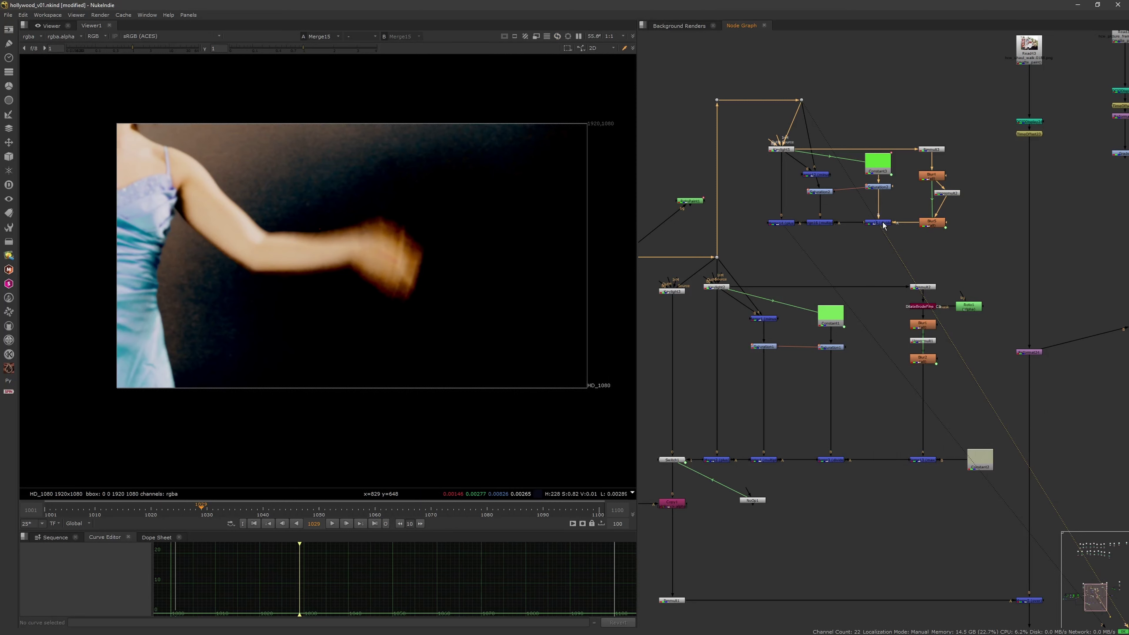
pyautogui.click(878, 192)
pyautogui.press('1')
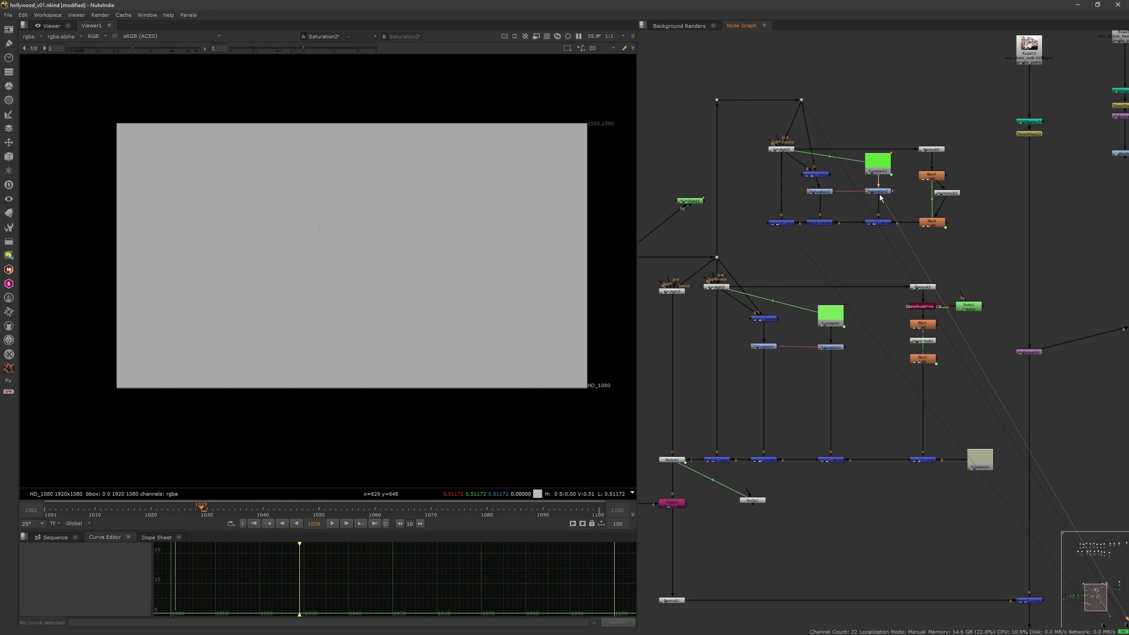
pyautogui.click(885, 223)
pyautogui.press('1')
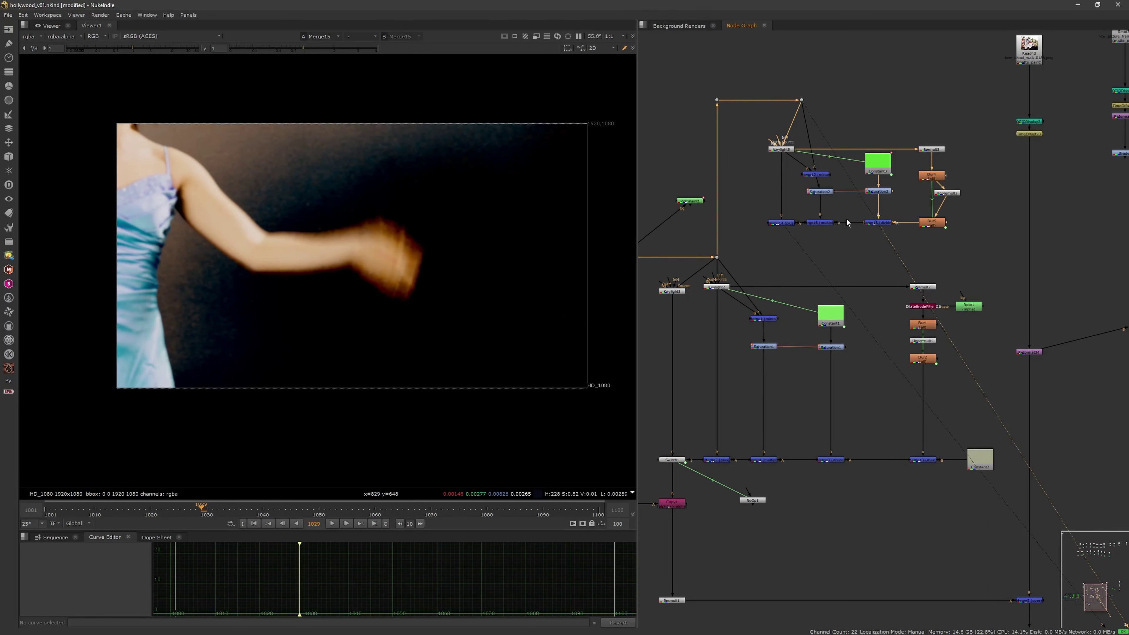
pyautogui.click(824, 223)
pyautogui.press('1')
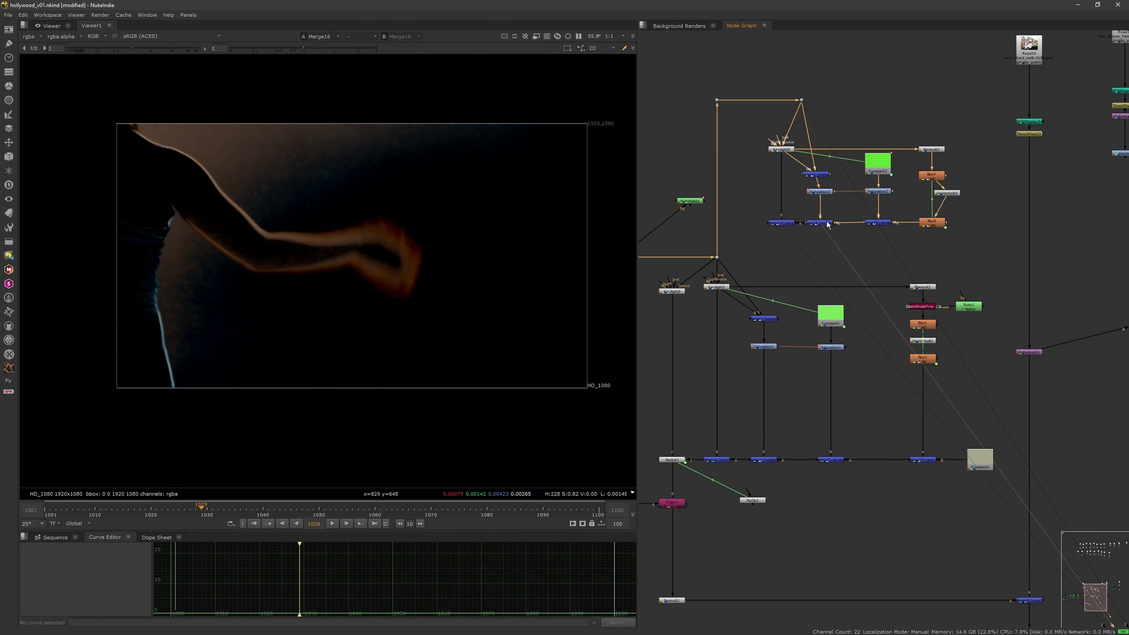
# View the lower branch's merge under the difference Saturation, and reconnect the merge under the Constant's Saturation directly to the second Blur.
pyautogui.click(769, 460)
pyautogui.press('1')
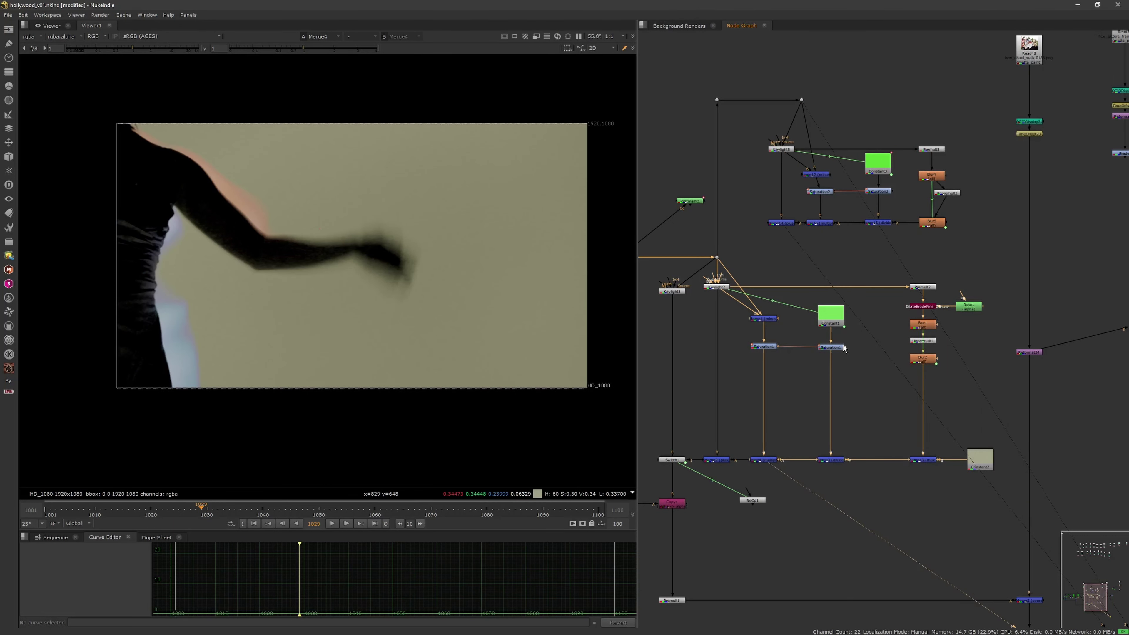
pyautogui.click(822, 175)
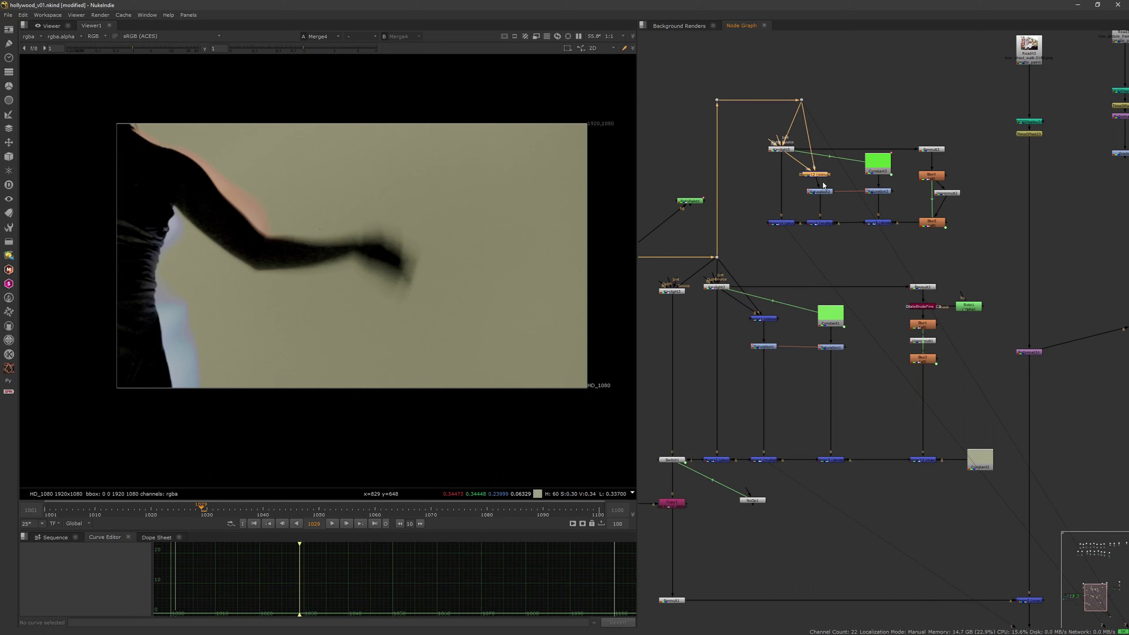
pyautogui.click(837, 459)
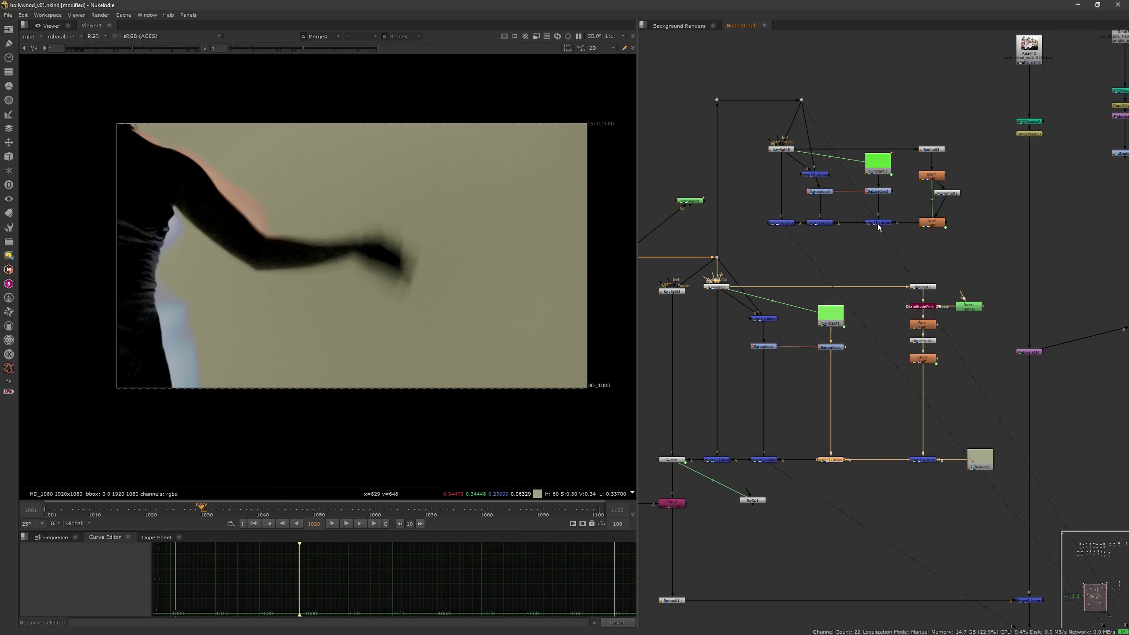
pyautogui.moveTo(905, 460); pyautogui.dragTo(921, 360)
# View the upper branch's final merge and inspect its alpha channel.
pyautogui.click(783, 222)
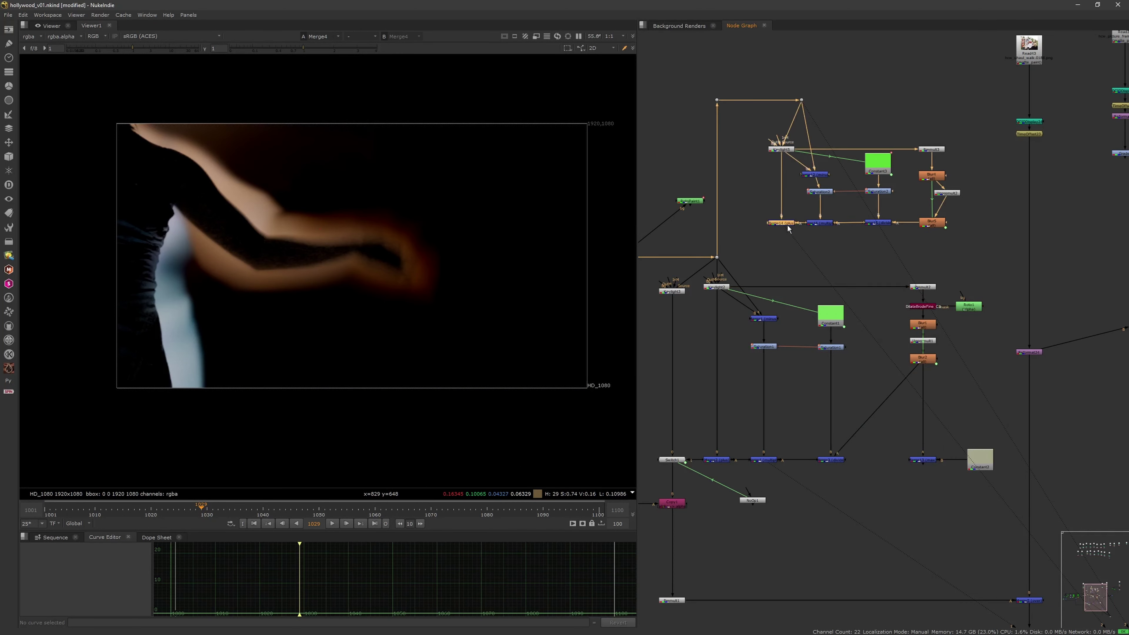
pyautogui.press('1')
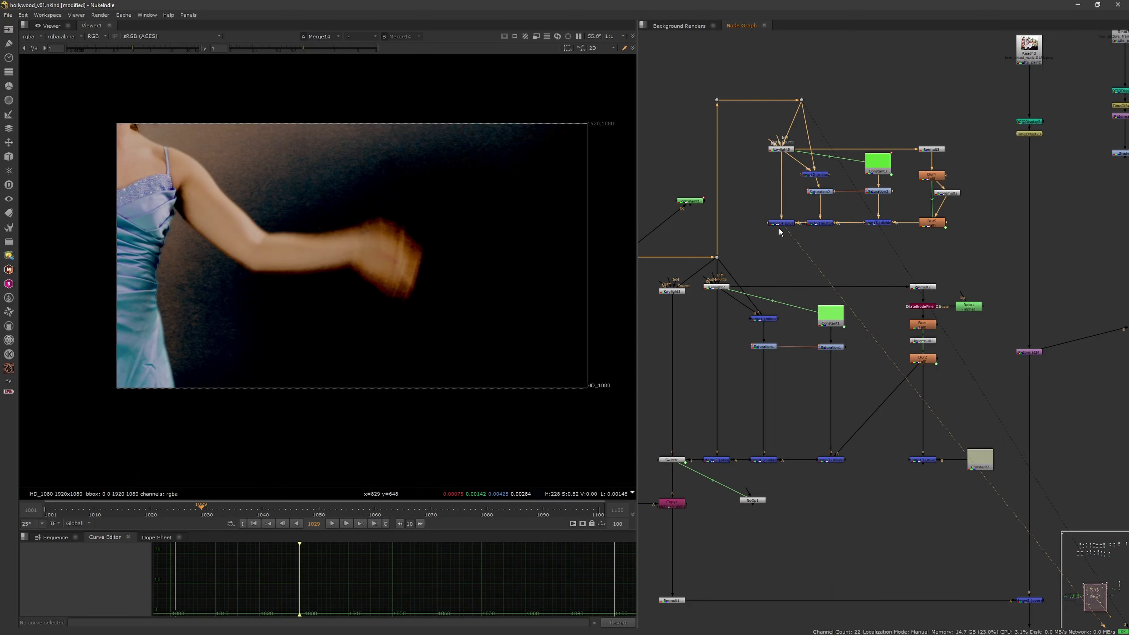
pyautogui.click(786, 249)
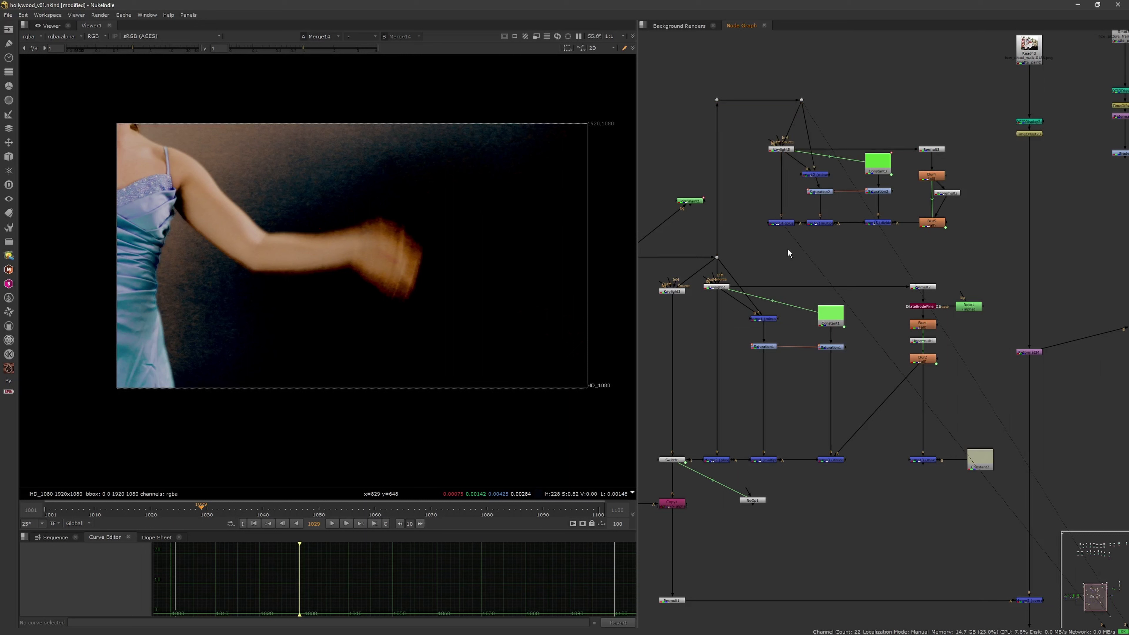
pyautogui.click(778, 223)
pyautogui.press('a')
pyautogui.press('a')
# Compare the shoulder and strap with the merge under the upper Constant's Saturation switched off and on.
pyautogui.click(877, 222)
pyautogui.press('d')
pyautogui.press('d')
pyautogui.press('d')
pyautogui.press('d')
pyautogui.scroll(3, 275, 178)
pyautogui.press('d')
pyautogui.scroll(4, 275, 174)
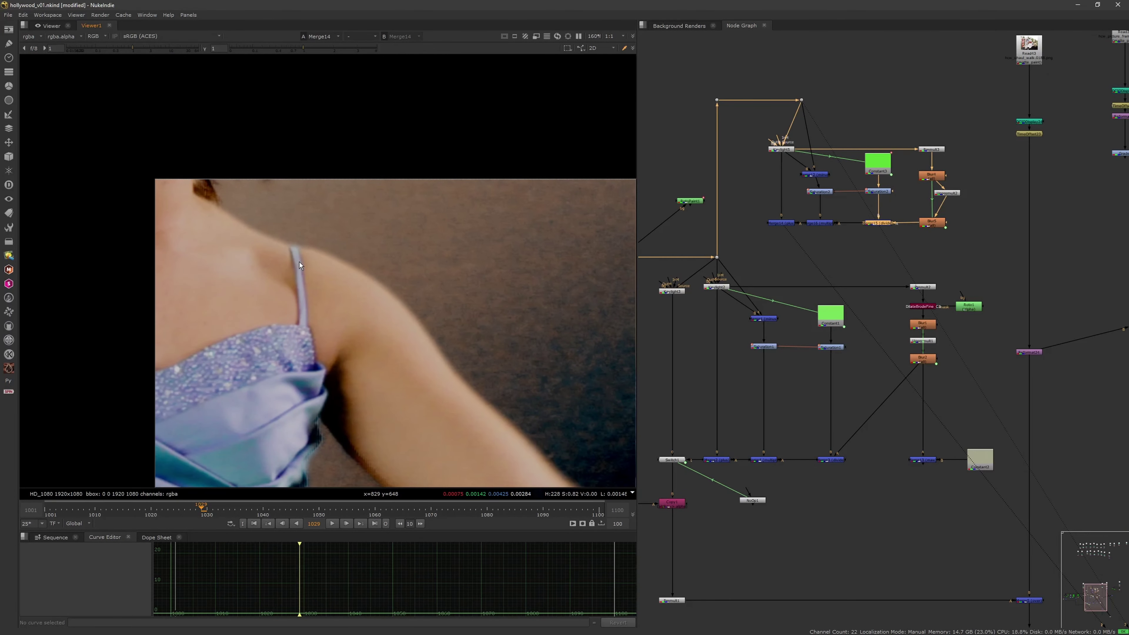
pyautogui.press('d')
# Compare the lower dress edge up close with the same upper merge disabled and enabled.
pyautogui.moveTo(292, 338); pyautogui.dragTo(278, 147, button='middle')
pyautogui.moveTo(293, 338); pyautogui.dragTo(282, 128, button='middle')
pyautogui.press('d')
pyautogui.press('d')
pyautogui.press('d')
pyautogui.press('d')
pyautogui.moveTo(257, 407); pyautogui.dragTo(289, 318, button='middle')
pyautogui.scroll(5, 293, 300)
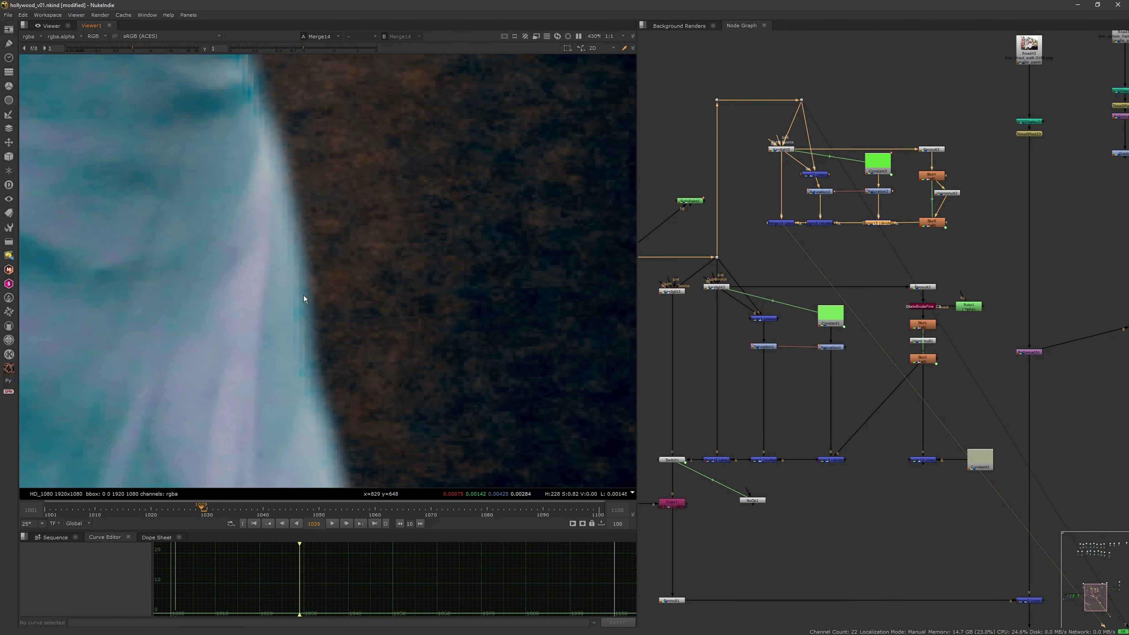
pyautogui.press('d')
pyautogui.press('d')
pyautogui.press('d')
pyautogui.press('d')
pyautogui.press('d')
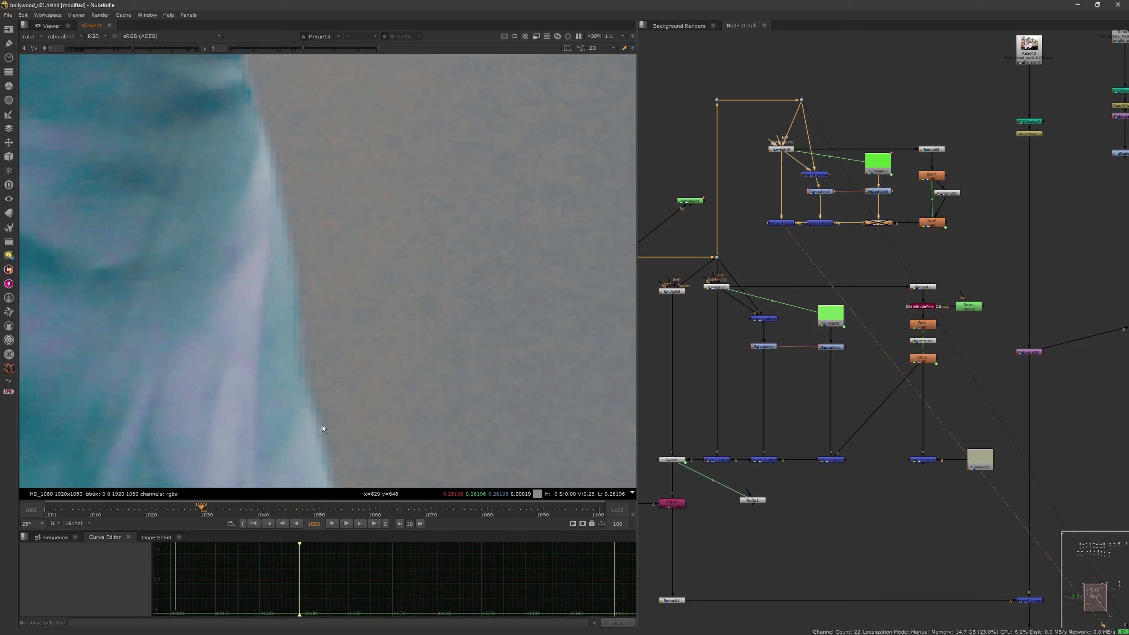
pyautogui.press('d')
pyautogui.press('d')
pyautogui.press('d')
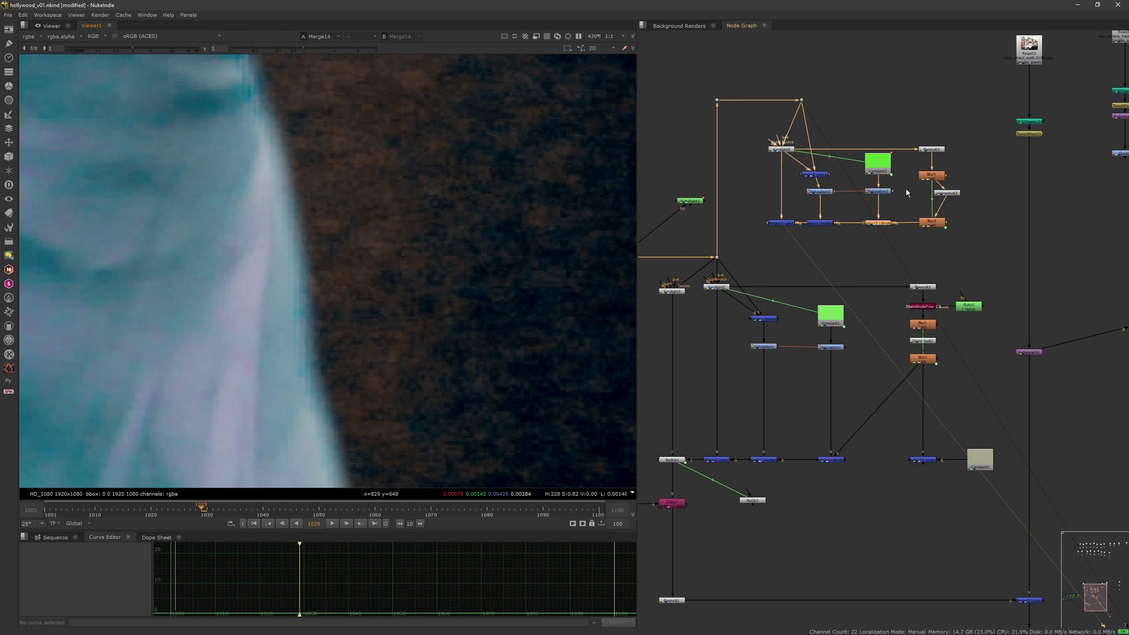
# Fine-tune the size of the upper branch's first Blur and inspect the whole arm and hand.
pyautogui.doubleClick(930, 177)
pyautogui.moveTo(761, 178)
pyautogui.mouseDown()
pyautogui.moveTo(746, 177)
pyautogui.moveTo(765, 184)
pyautogui.mouseUp()
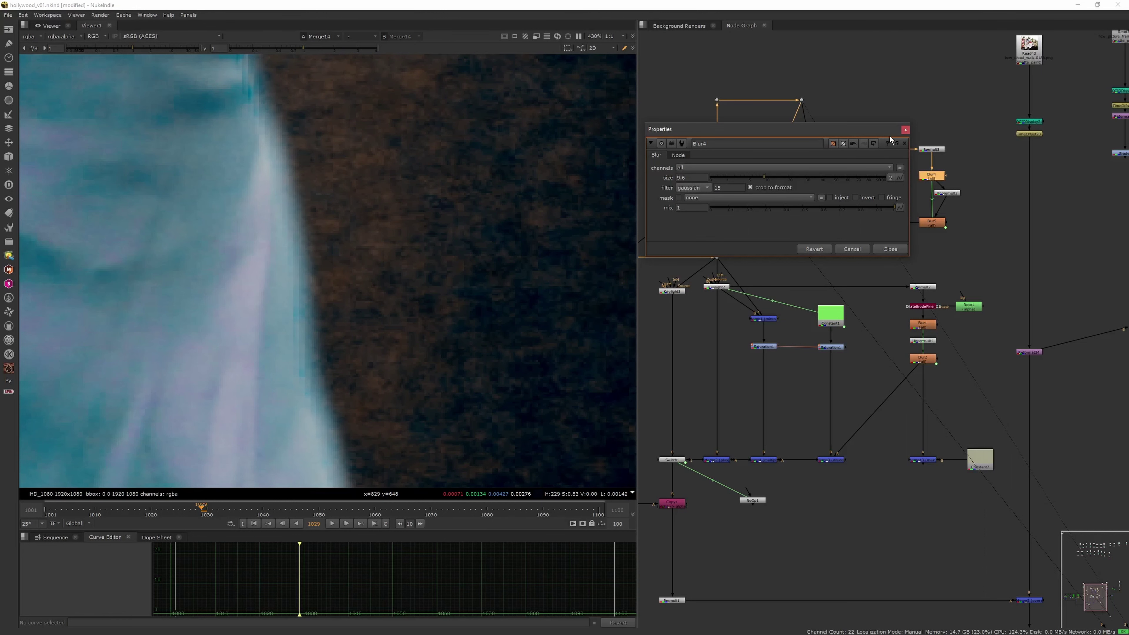
pyautogui.click(905, 130)
pyautogui.scroll(-8, 449, 263)
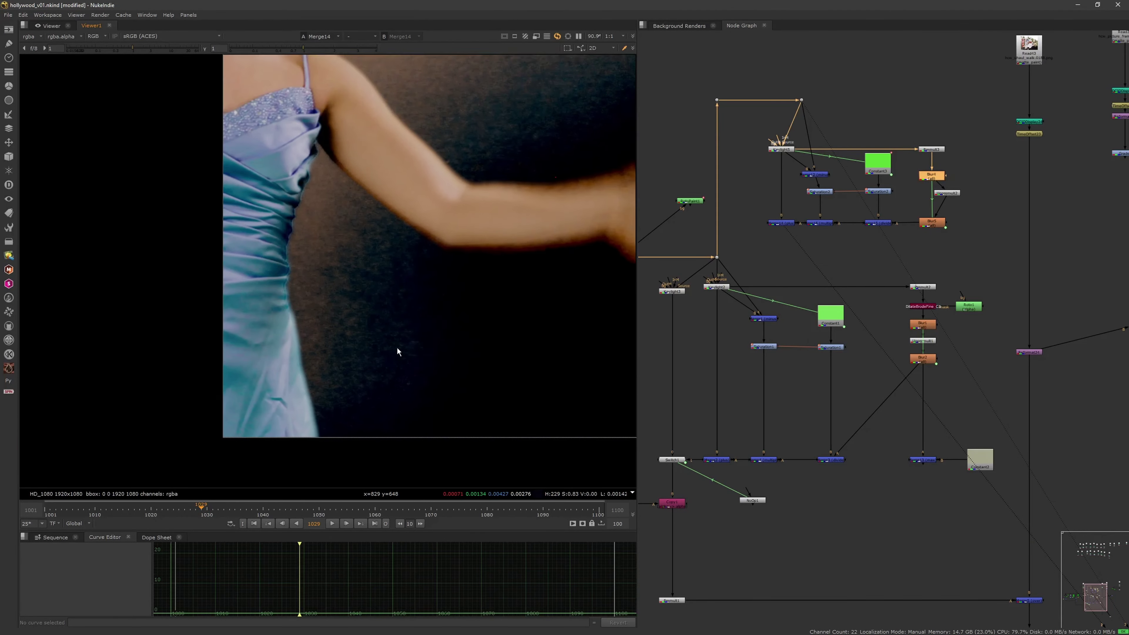
pyautogui.scroll(-3, 397, 352)
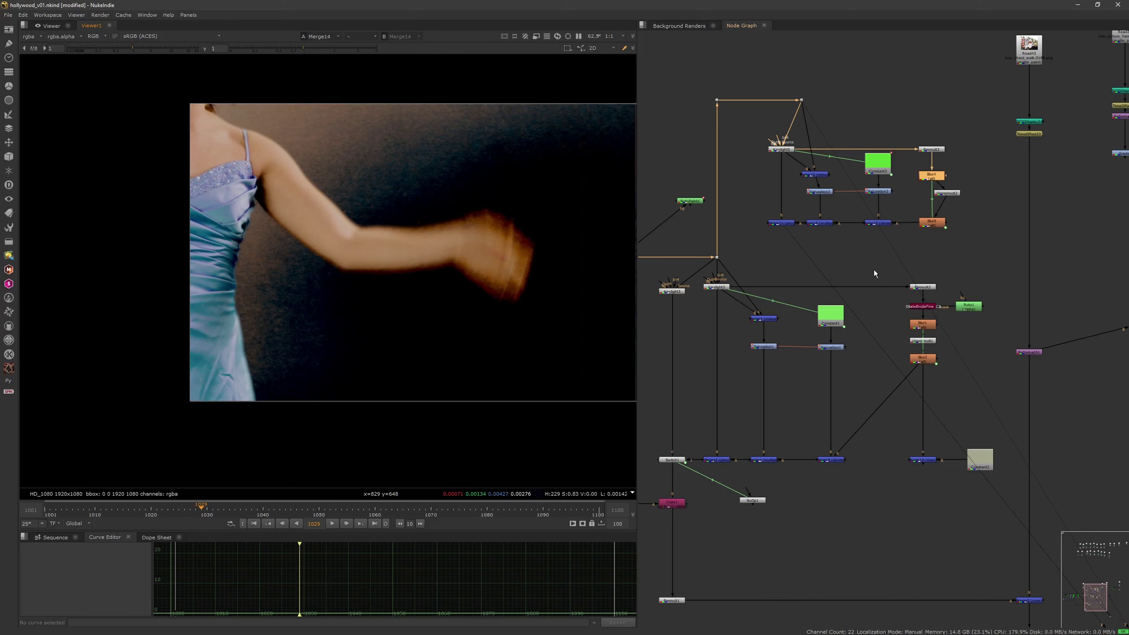
pyautogui.scroll(2, 493, 326)
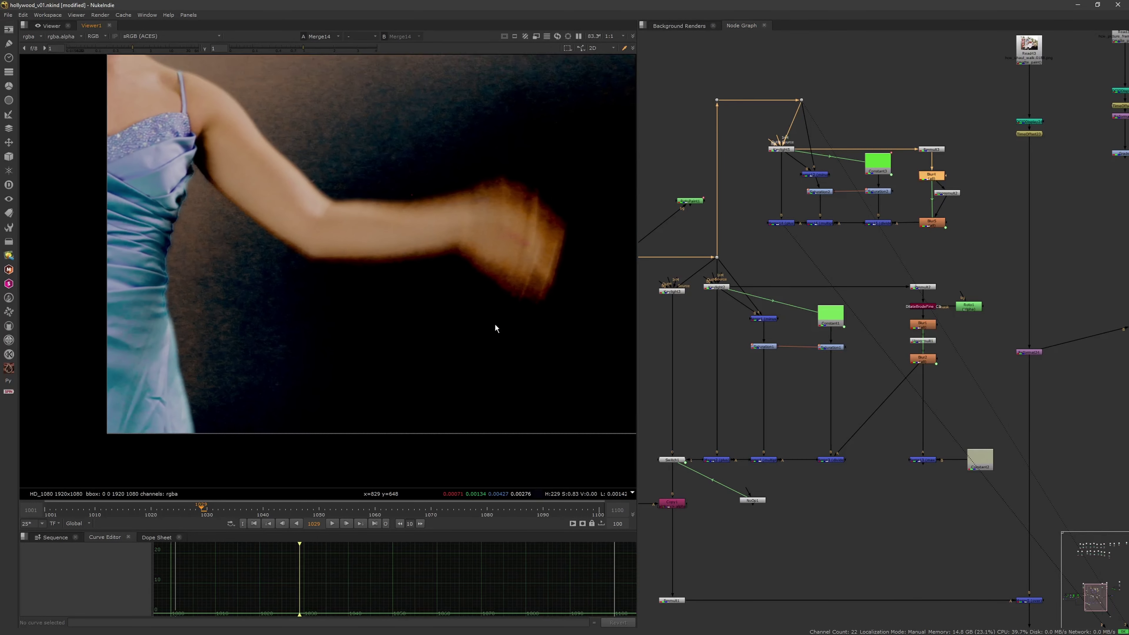
pyautogui.scroll(-2, 478, 351)
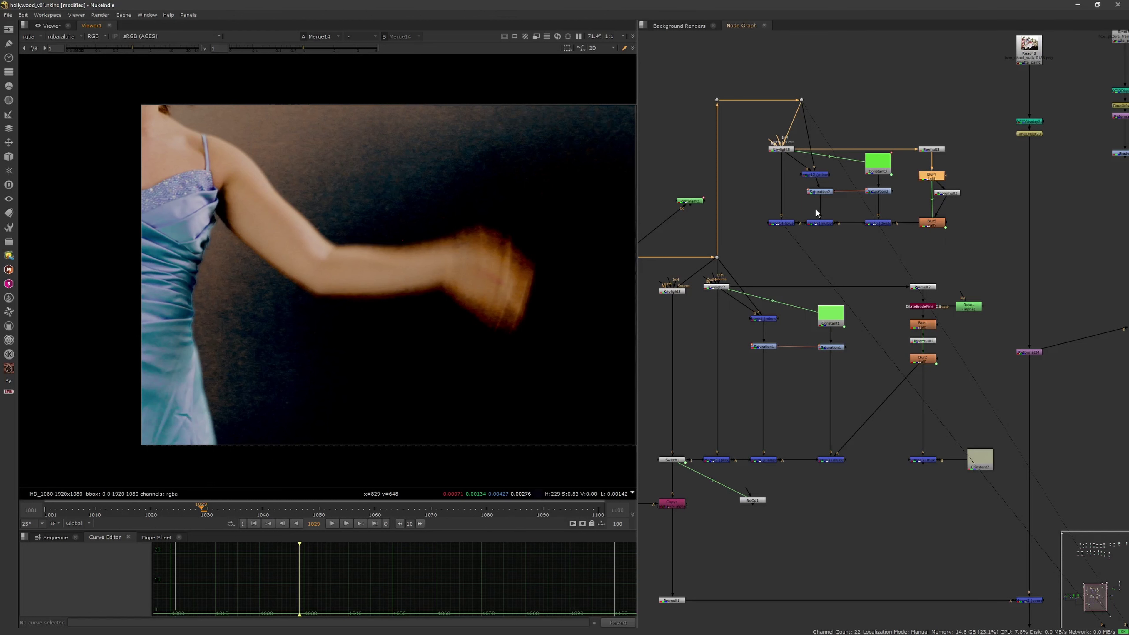
# Connect the Copy node's colour input to the upper branch's final merge, and check the Copy's image and alpha.
pyautogui.click(788, 223)
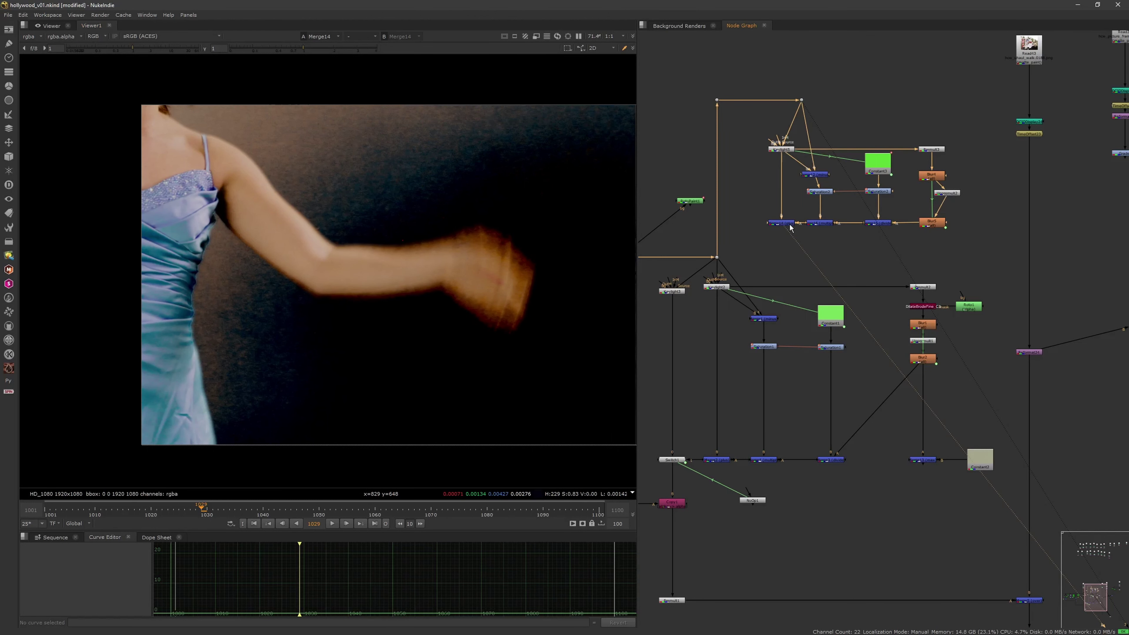
pyautogui.scroll(-6, 815, 229)
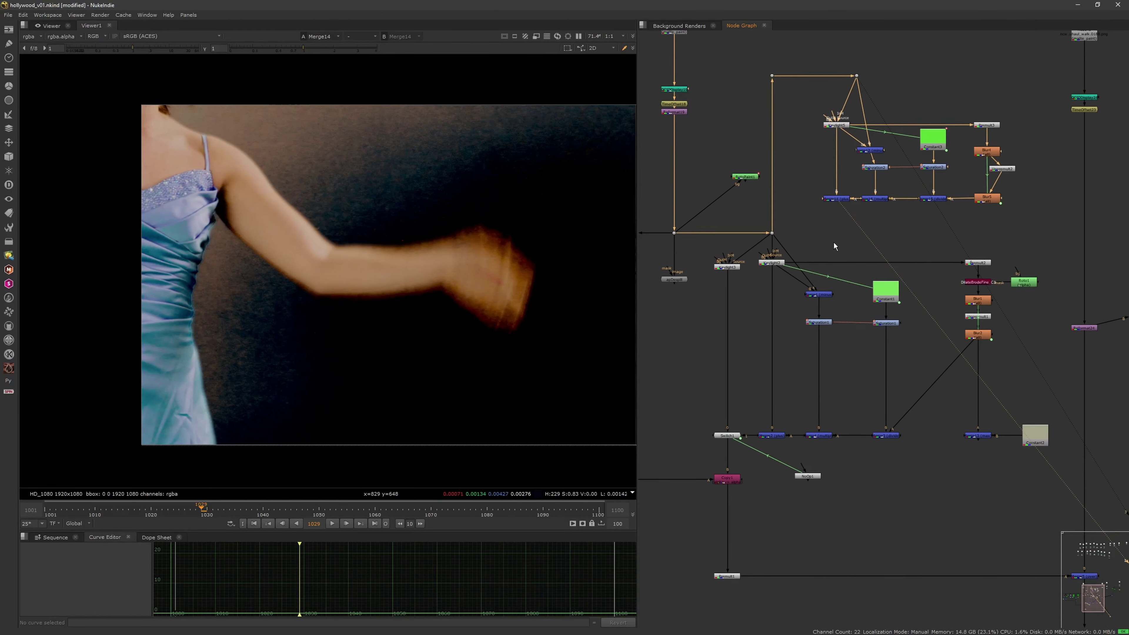
pyautogui.scroll(3, 836, 247)
pyautogui.moveTo(789, 360); pyautogui.dragTo(867, 191)
pyautogui.click(796, 380)
pyautogui.press('1')
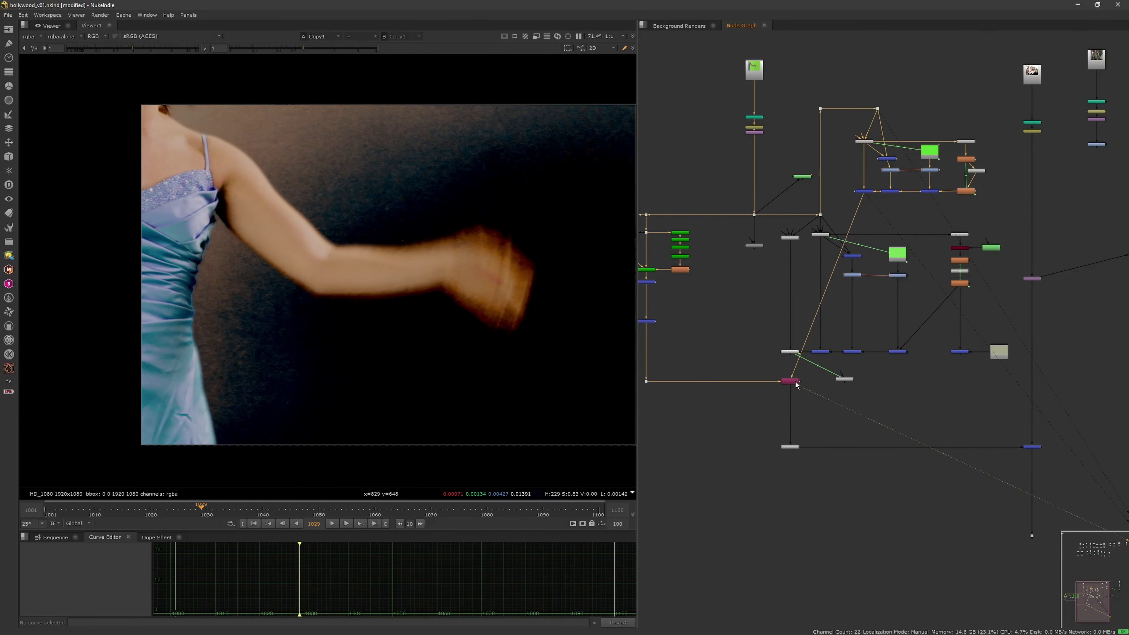
pyautogui.press('a')
pyautogui.press('a')
# View the composite merge of the arm over the truck background, and examine the upper branch's merges.
pyautogui.moveTo(1046, 408); pyautogui.dragTo(934, 380, button='middle')
pyautogui.moveTo(874, 399); pyautogui.dragTo(955, 439)
pyautogui.press('1')
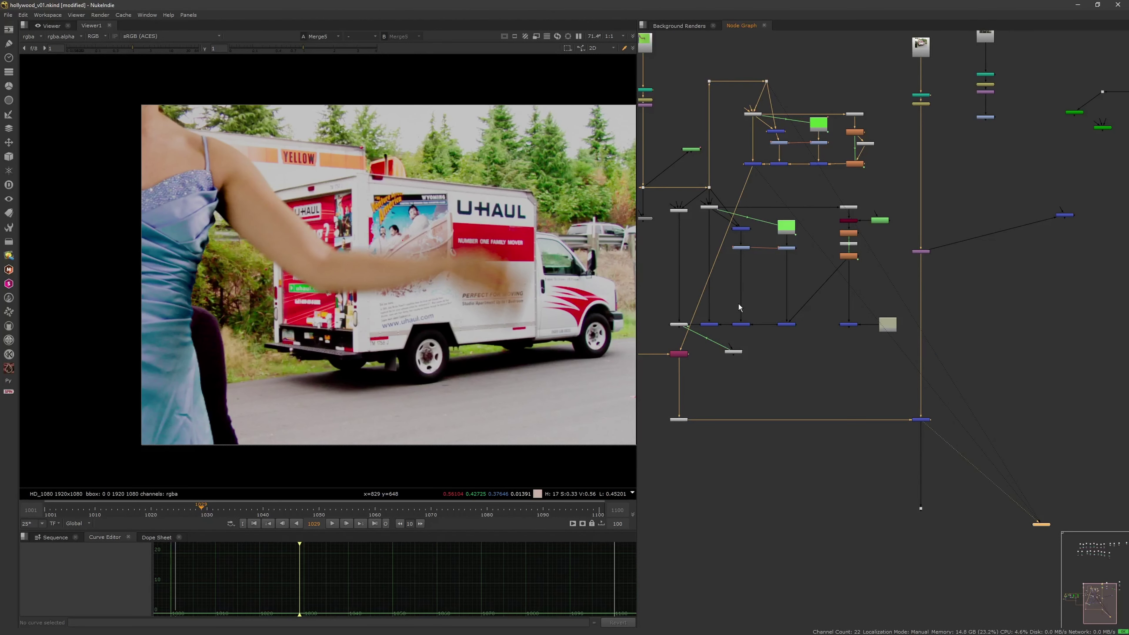
pyautogui.moveTo(718, 292); pyautogui.dragTo(737, 306, button='middle')
pyautogui.scroll(3, 822, 191)
pyautogui.moveTo(820, 184); pyautogui.dragTo(828, 194, button='middle')
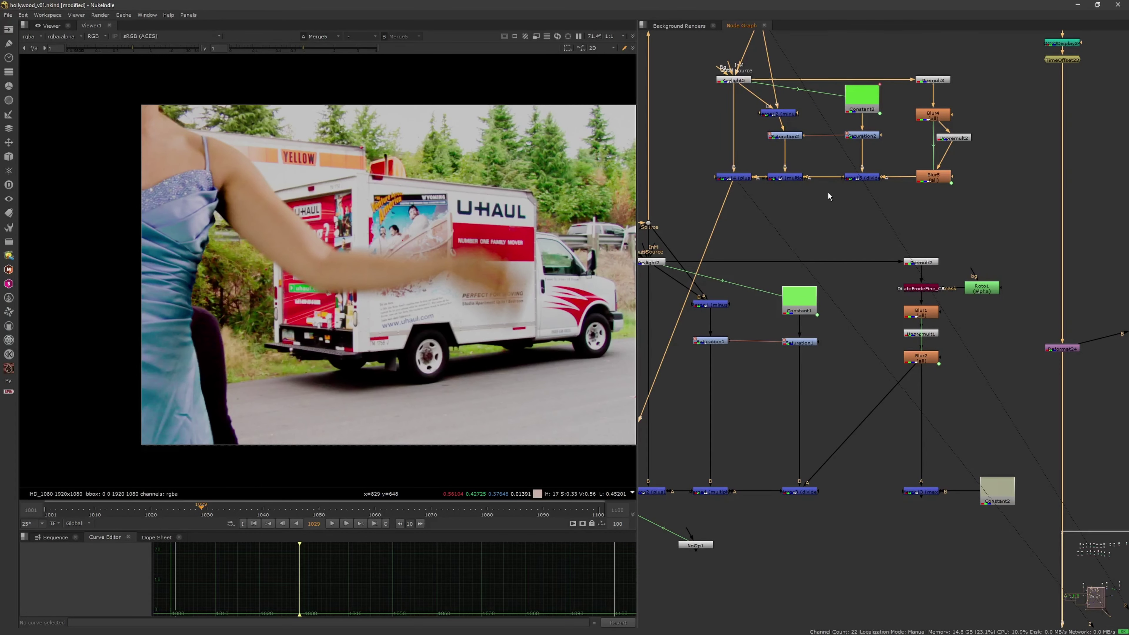
pyautogui.click(813, 188)
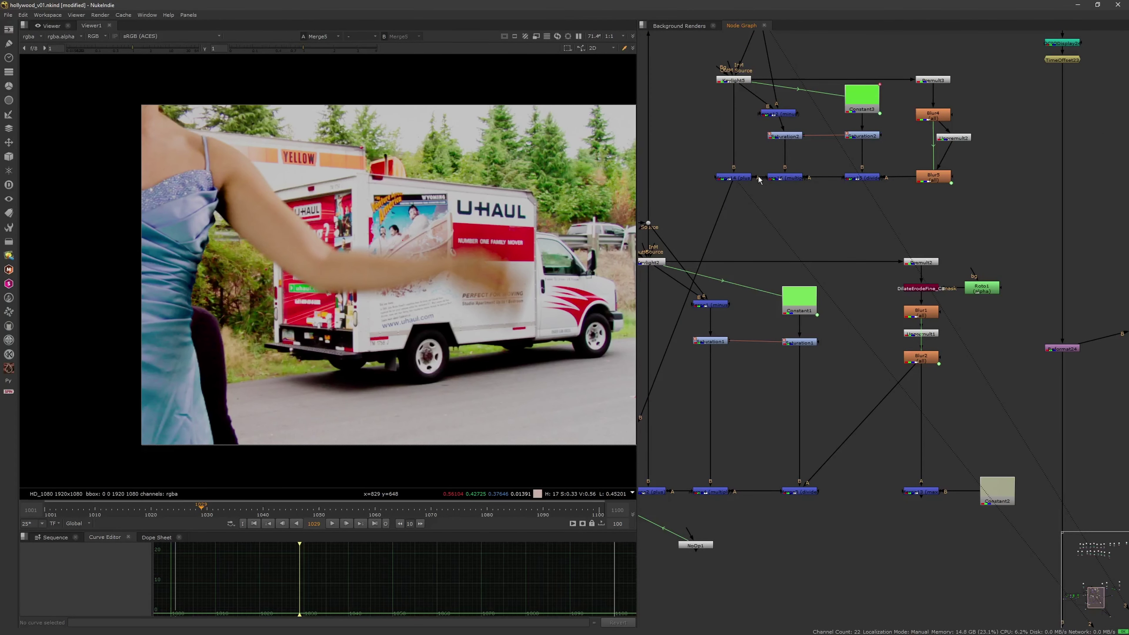
# Reconnect the upper final merge's A input directly to the difference Saturation, and view the untinted result.
pyautogui.click(779, 138)
pyautogui.press('1')
pyautogui.moveTo(759, 177); pyautogui.dragTo(779, 138)
pyautogui.click(746, 178)
pyautogui.press('1')
# View the full composite at the Dot below the background merge.
pyautogui.moveTo(721, 263); pyautogui.dragTo(814, 180, button='middle')
pyautogui.moveTo(836, 260); pyautogui.dragTo(751, 208, button='middle')
pyautogui.scroll(-3, 918, 394)
pyautogui.moveTo(962, 491); pyautogui.dragTo(933, 440, button='middle')
pyautogui.click(973, 520)
pyautogui.press('1')
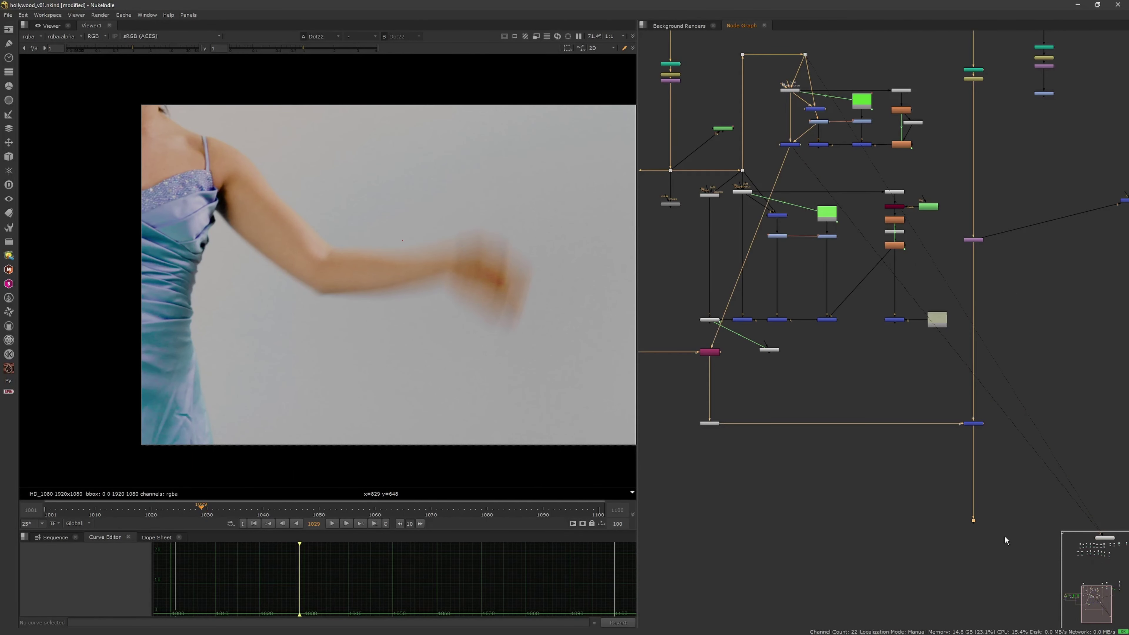
# Switch the upper final merge's A input to the tinted merge for comparison, and return it to the difference Saturation.
pyautogui.moveTo(797, 156); pyautogui.dragTo(820, 198, button='middle')
pyautogui.moveTo(833, 173); pyautogui.dragTo(834, 186)
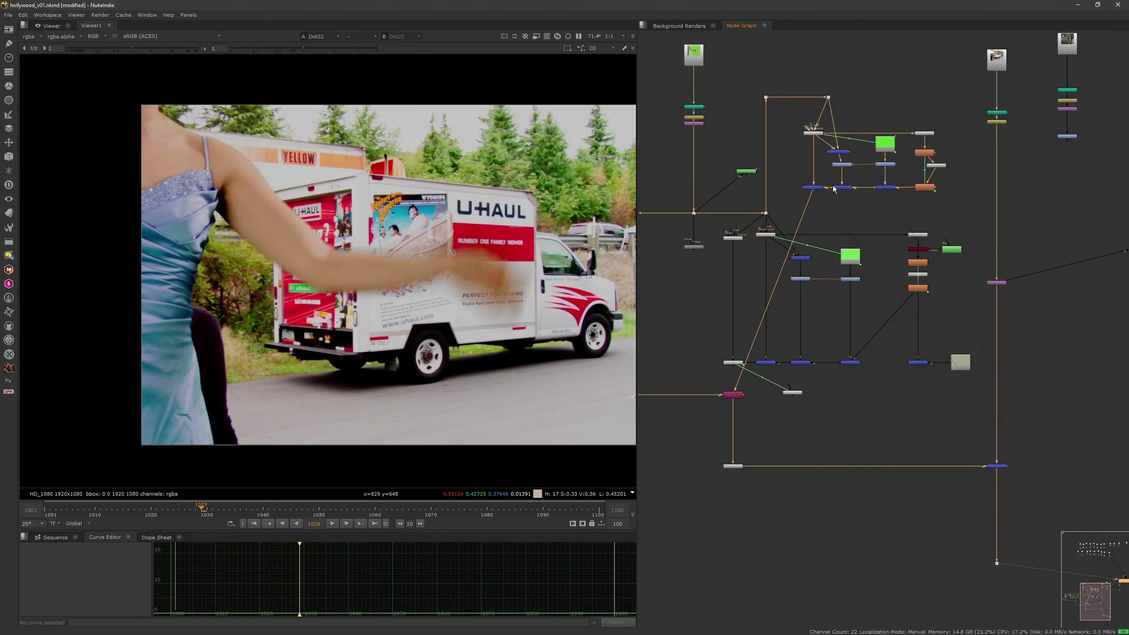
pyautogui.moveTo(778, 114); pyautogui.dragTo(842, 154)
pyautogui.keyDown('ctrl'); pyautogui.keyDown('shift'); pyautogui.click(838, 164); pyautogui.keyUp('shift'); pyautogui.keyUp('ctrl')
pyautogui.keyDown('ctrl'); pyautogui.keyDown('shift'); pyautogui.click(841, 154); pyautogui.keyUp('shift'); pyautogui.keyUp('ctrl')
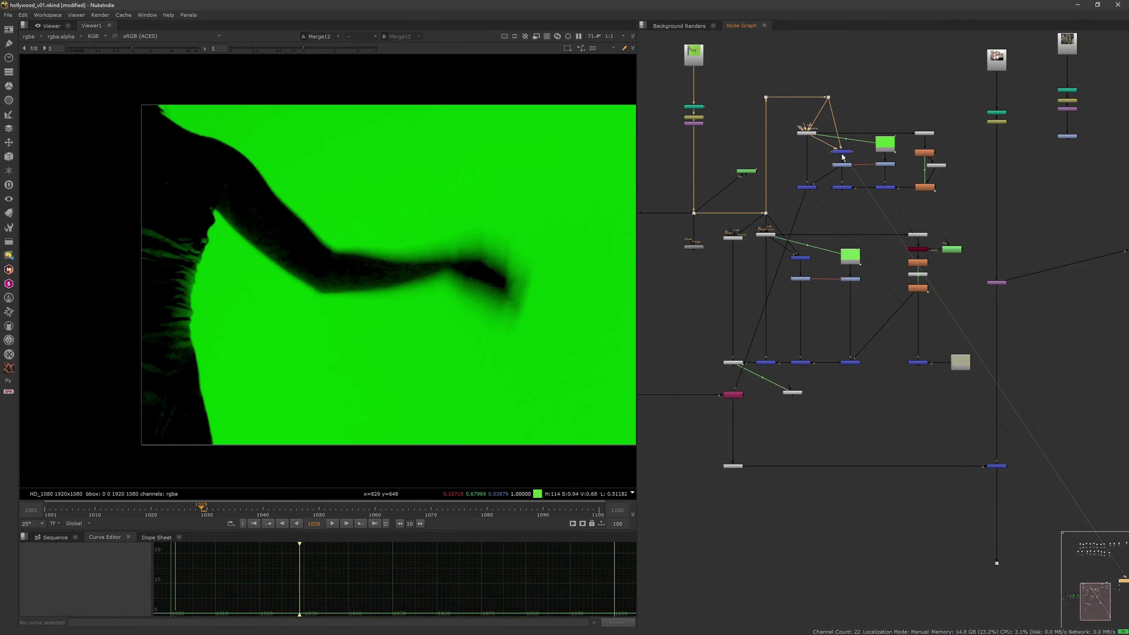
# View the upper Keylight, the screen difference merge and its Saturation in turn.
pyautogui.click(842, 152)
pyautogui.keyDown('ctrl'); pyautogui.keyDown('shift'); pyautogui.click(808, 134); pyautogui.keyUp('shift'); pyautogui.keyUp('ctrl')
pyautogui.moveTo(847, 69); pyautogui.dragTo(818, 108)
pyautogui.press('1')
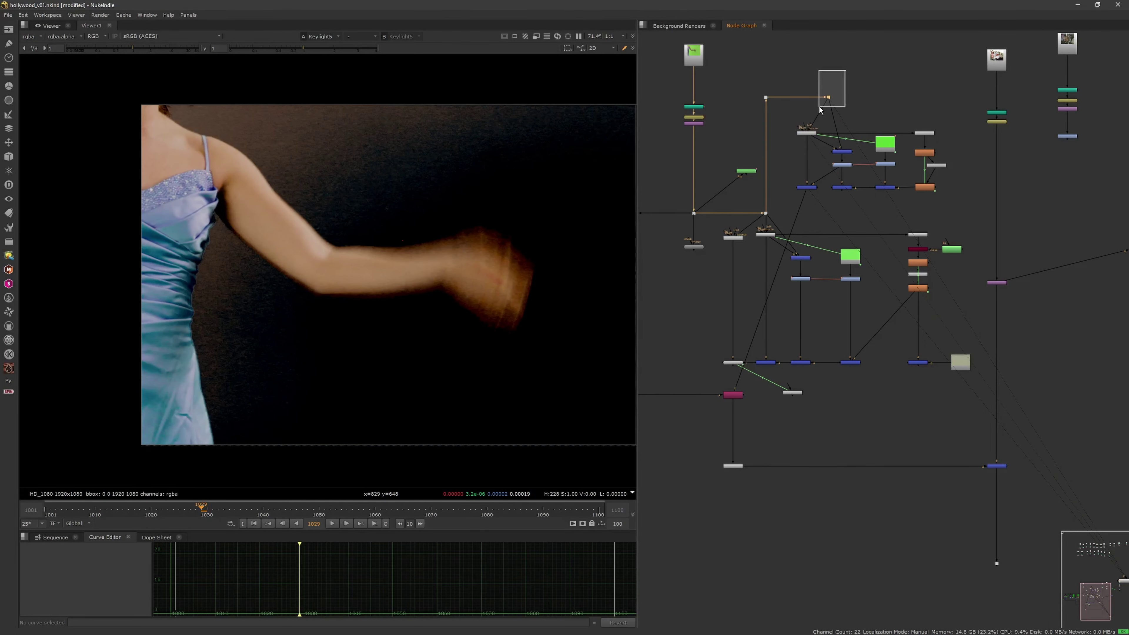
pyautogui.click(845, 152)
pyautogui.press('1')
pyautogui.click(844, 164)
pyautogui.press('1')
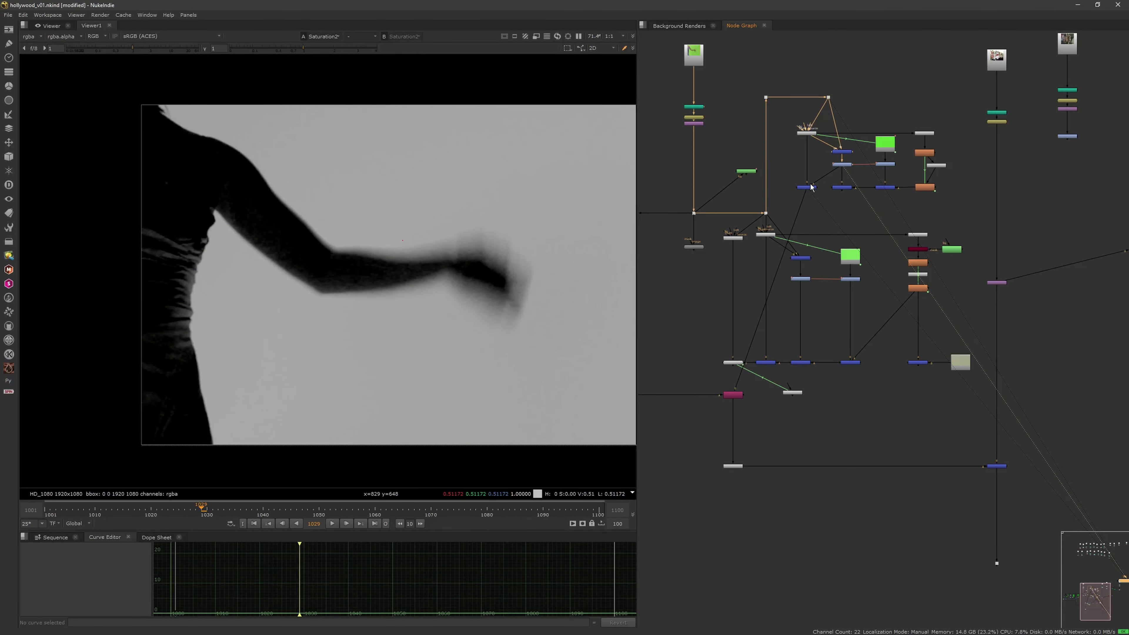
# Compare the upper branch's final merge with the upper Keylight result.
pyautogui.scroll(4, 817, 179)
pyautogui.click(802, 196)
pyautogui.press('1')
pyautogui.click(800, 82)
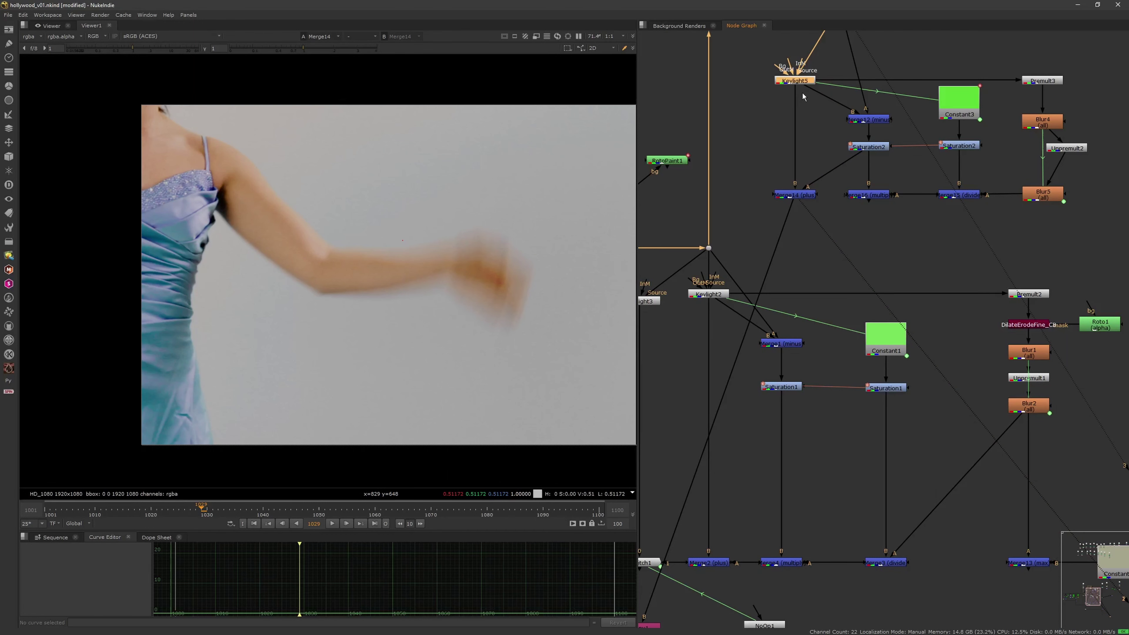
pyautogui.press('1')
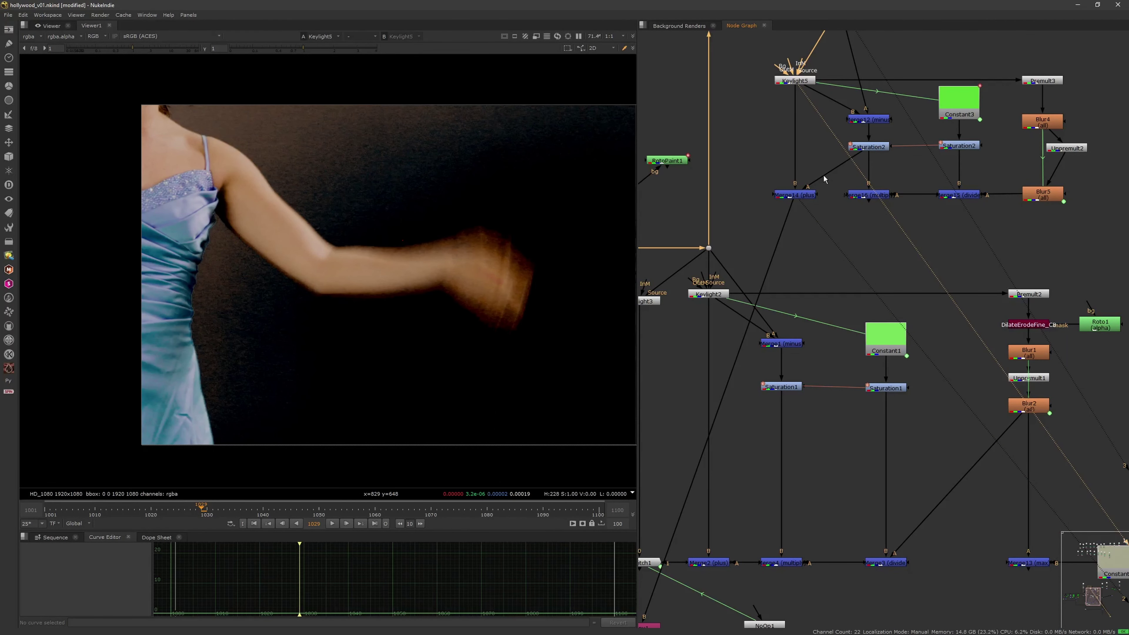
pyautogui.click(796, 195)
pyautogui.press('1')
# Inspect the alpha at the matte branch's Dot, and view the Copy node combining it with the despilled plate.
pyautogui.scroll(-5, 806, 212)
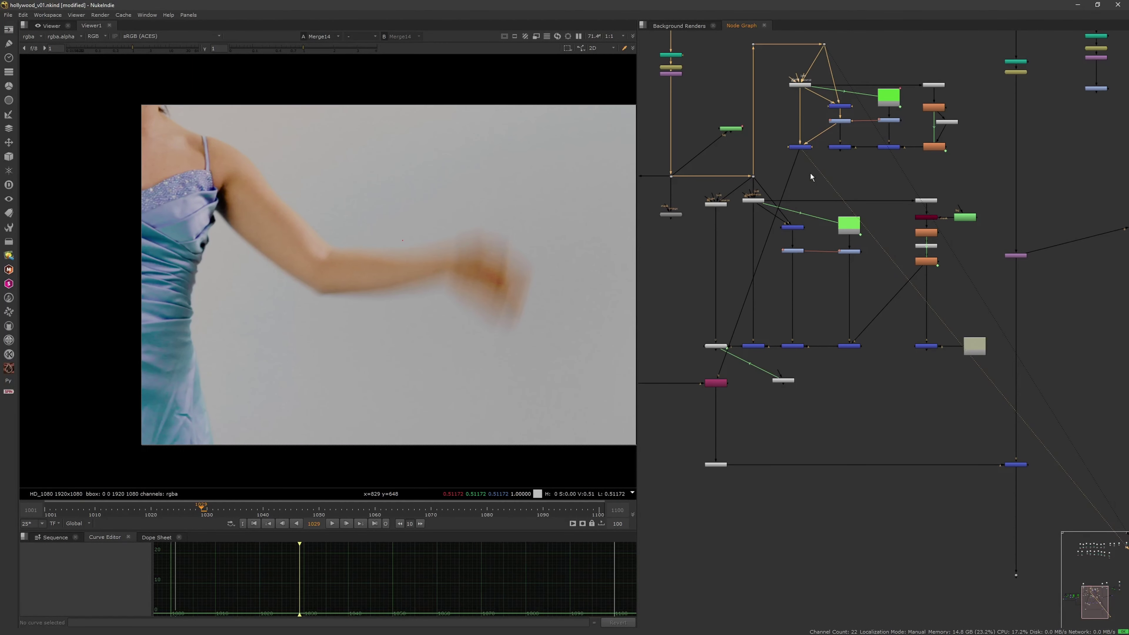
pyautogui.moveTo(755, 184); pyautogui.dragTo(886, 156, button='middle')
pyautogui.click(660, 356)
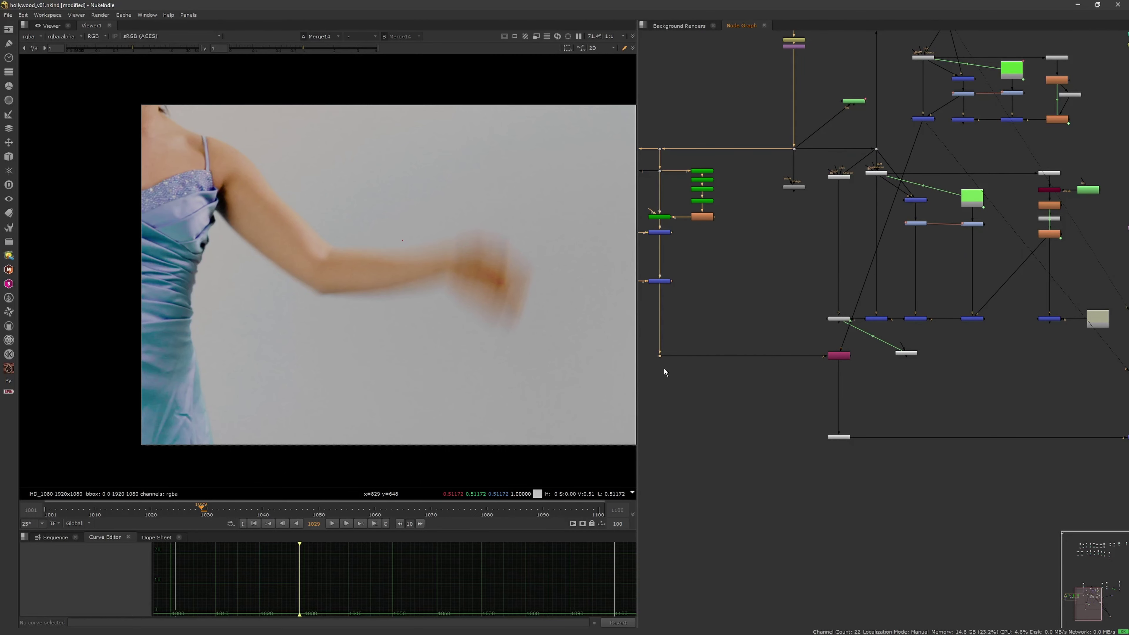
pyautogui.press('1')
pyautogui.press('a')
pyautogui.press('a')
pyautogui.click(839, 356)
pyautogui.press('1')
# View the Premult below the Copy and the merge over the truck background.
pyautogui.moveTo(869, 416); pyautogui.dragTo(777, 408, button='middle')
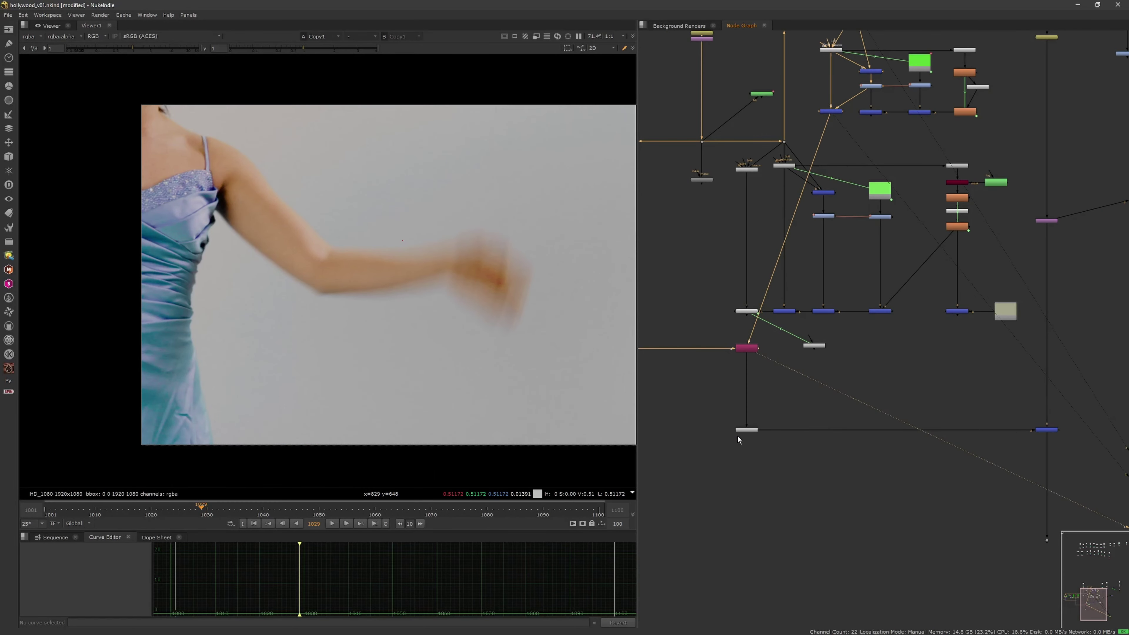
pyautogui.click(742, 430)
pyautogui.press('1')
pyautogui.moveTo(1023, 426); pyautogui.dragTo(879, 414, button='middle')
pyautogui.click(901, 418)
pyautogui.press('1')
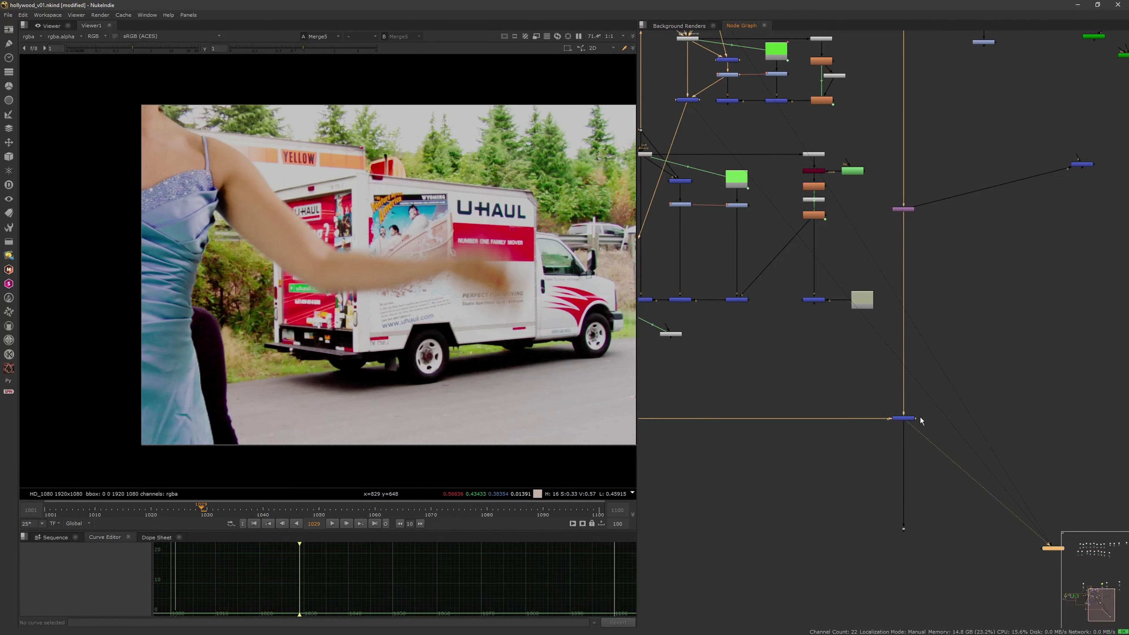
pyautogui.moveTo(765, 333); pyautogui.dragTo(851, 406, button='middle')
pyautogui.moveTo(801, 156)
pyautogui.mouseDown()
pyautogui.moveTo(804, 172)
pyautogui.moveTo(805, 146)
pyautogui.mouseUp()
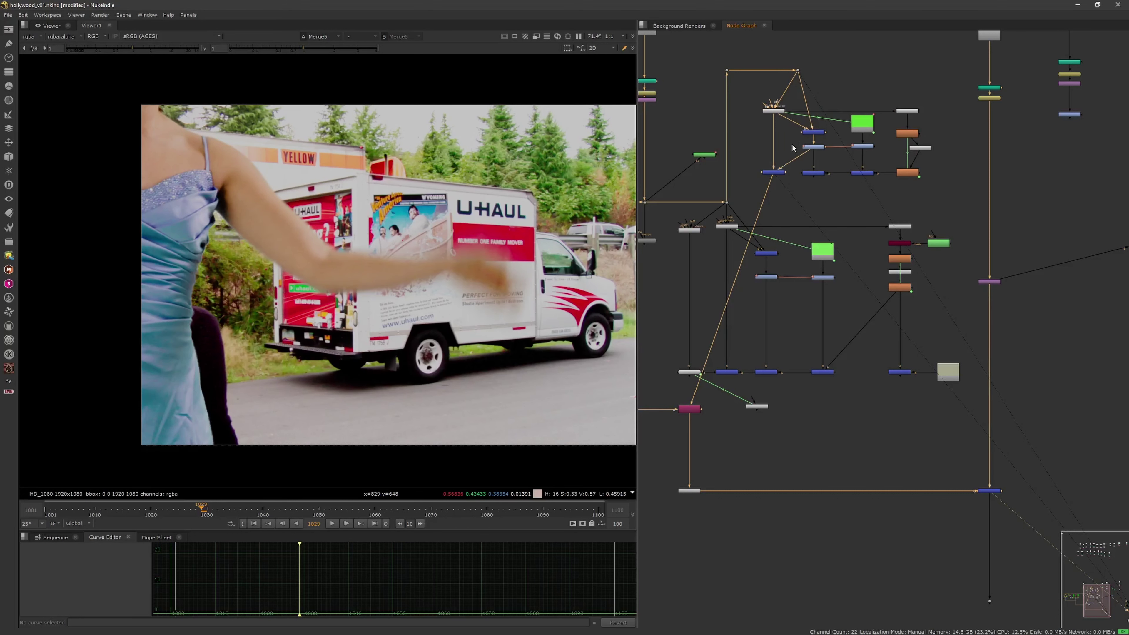
pyautogui.moveTo(775, 108); pyautogui.dragTo(821, 172, button='middle')
pyautogui.scroll(3, 821, 173)
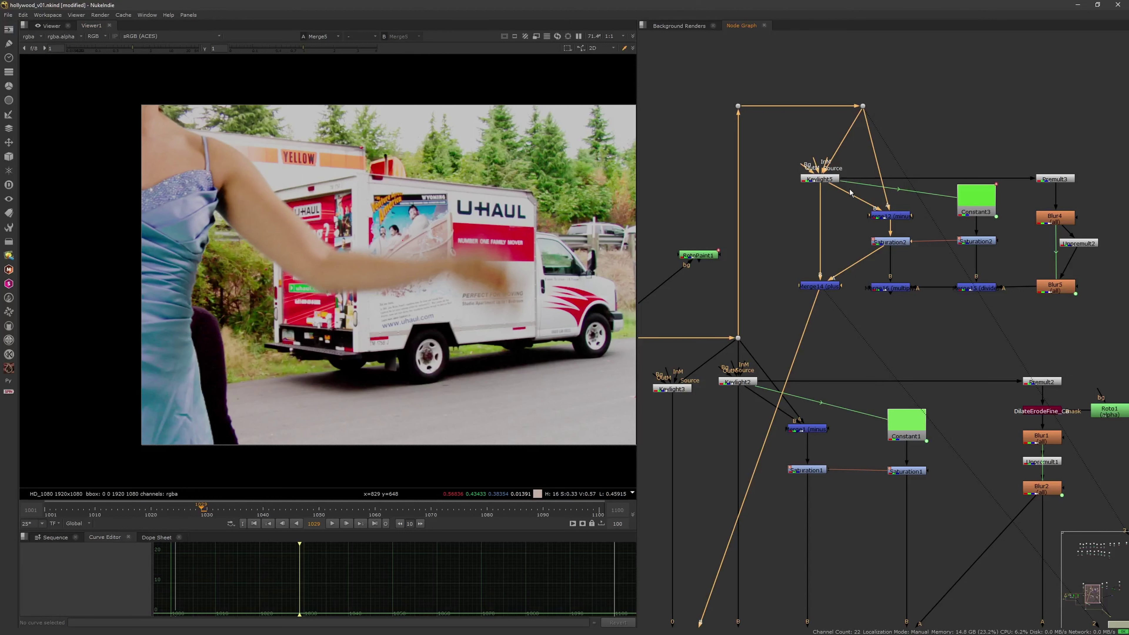
pyautogui.scroll(-2, 794, 229)
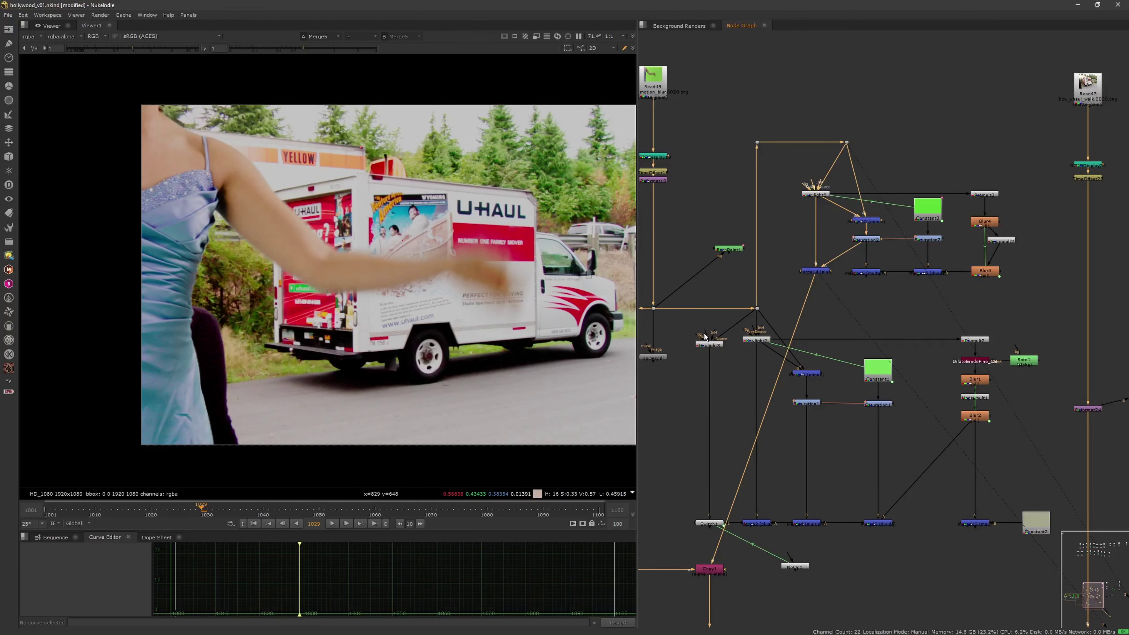
# Reconnect the upper branch's final merge from the Saturation to the adjacent merge in its row, and view the upper Keylight.
pyautogui.moveTo(782, 256); pyautogui.dragTo(723, 236, button='middle')
pyautogui.moveTo(790, 228); pyautogui.dragTo(798, 252)
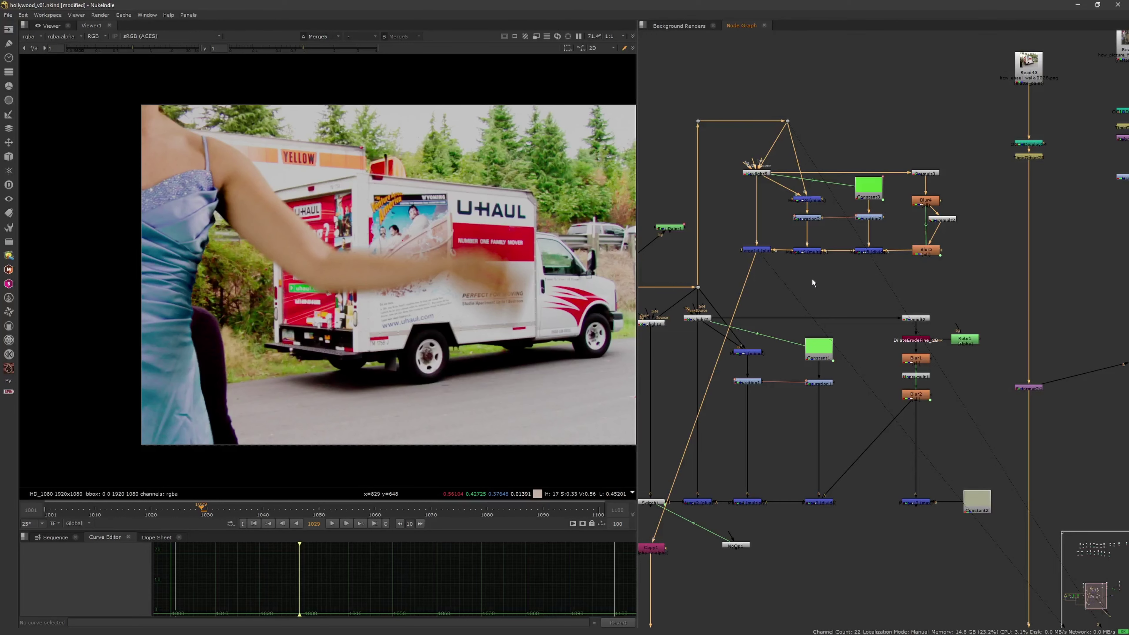
pyautogui.moveTo(812, 279); pyautogui.dragTo(789, 227, button='middle')
pyautogui.moveTo(851, 510); pyautogui.dragTo(996, 412)
pyautogui.click(924, 226)
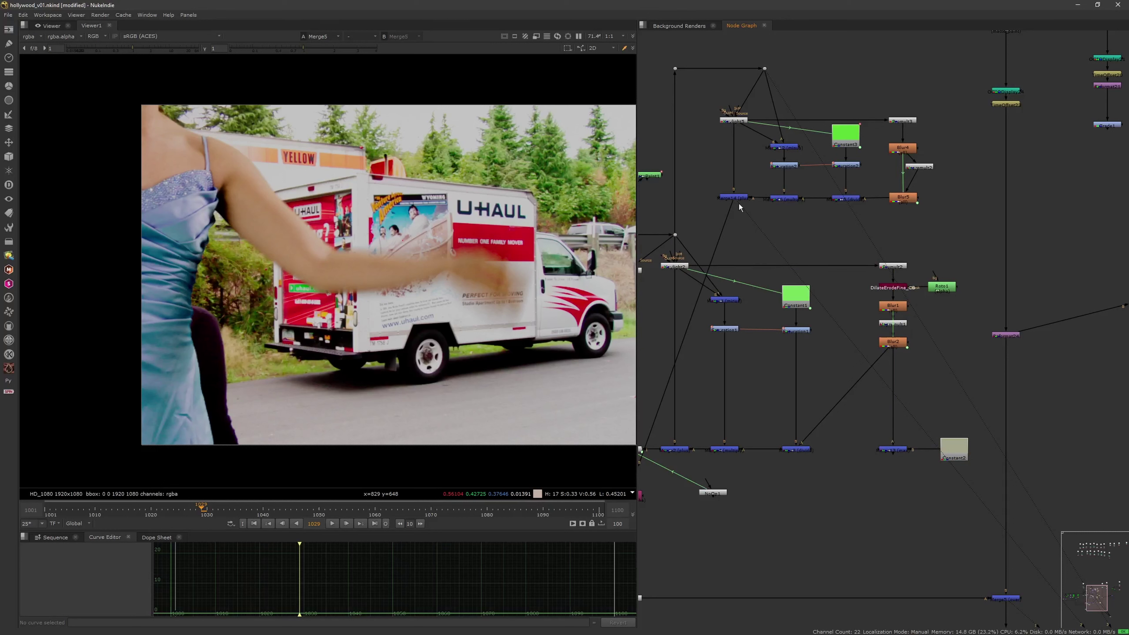
pyautogui.click(740, 122)
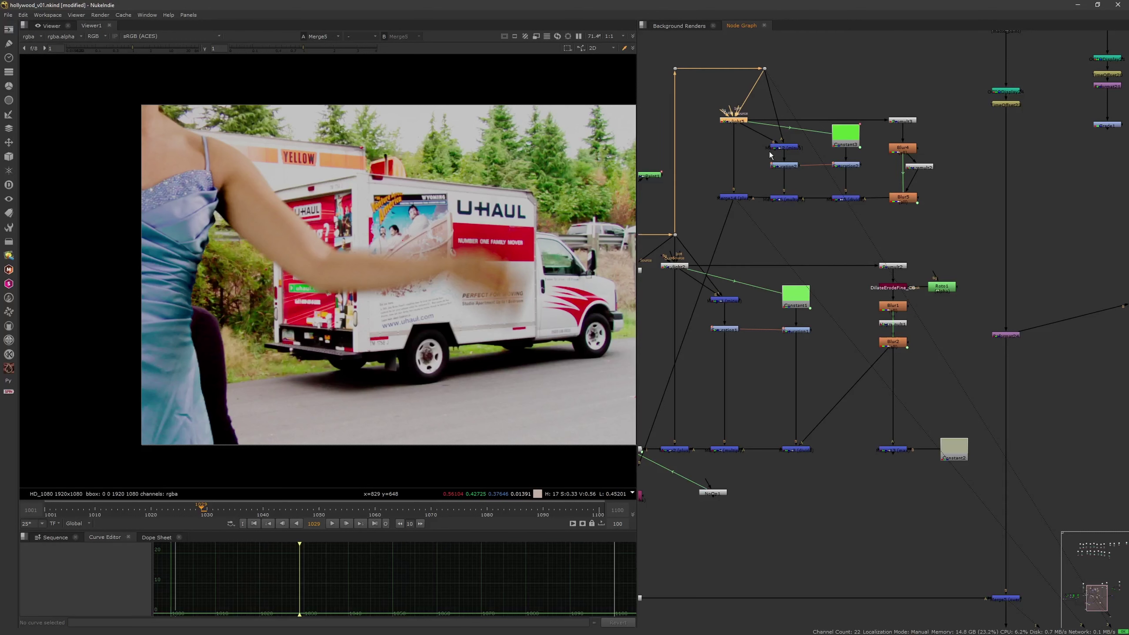
pyautogui.press('1')
# Duplicate the lower branch's beige Constant and its merge into the upper branch, inserting the merge copy after the lower Blur there.
pyautogui.click(947, 450)
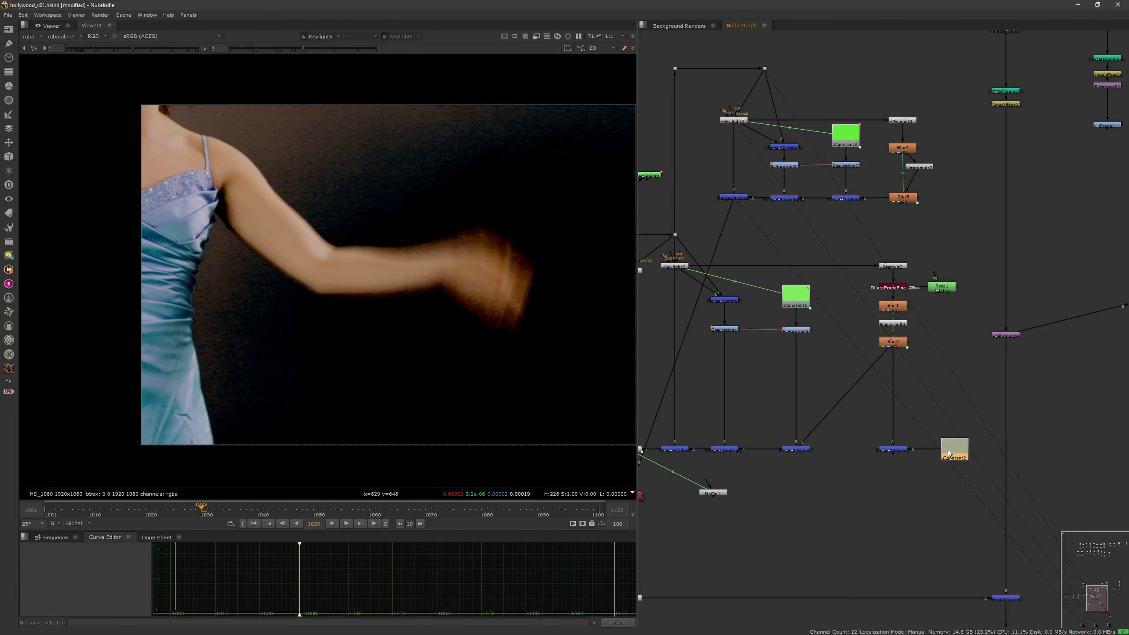
pyautogui.moveTo(948, 453); pyautogui.dragTo(954, 451)
pyautogui.click(908, 452)
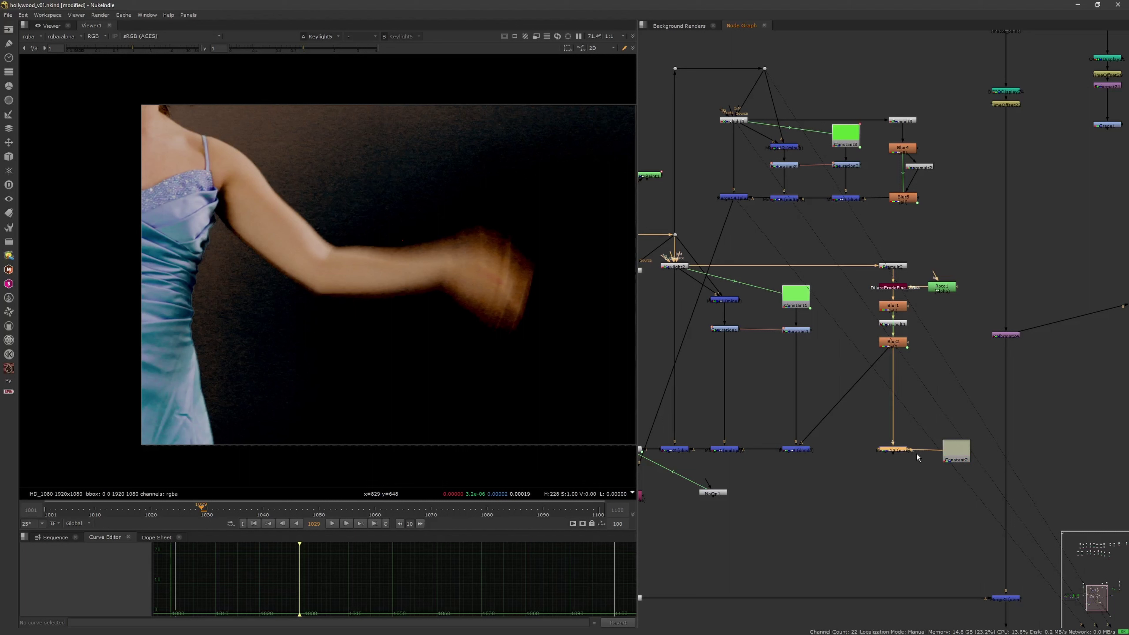
pyautogui.hotkey('ctrl', 'c')
pyautogui.hotkey('ctrl', 'v')
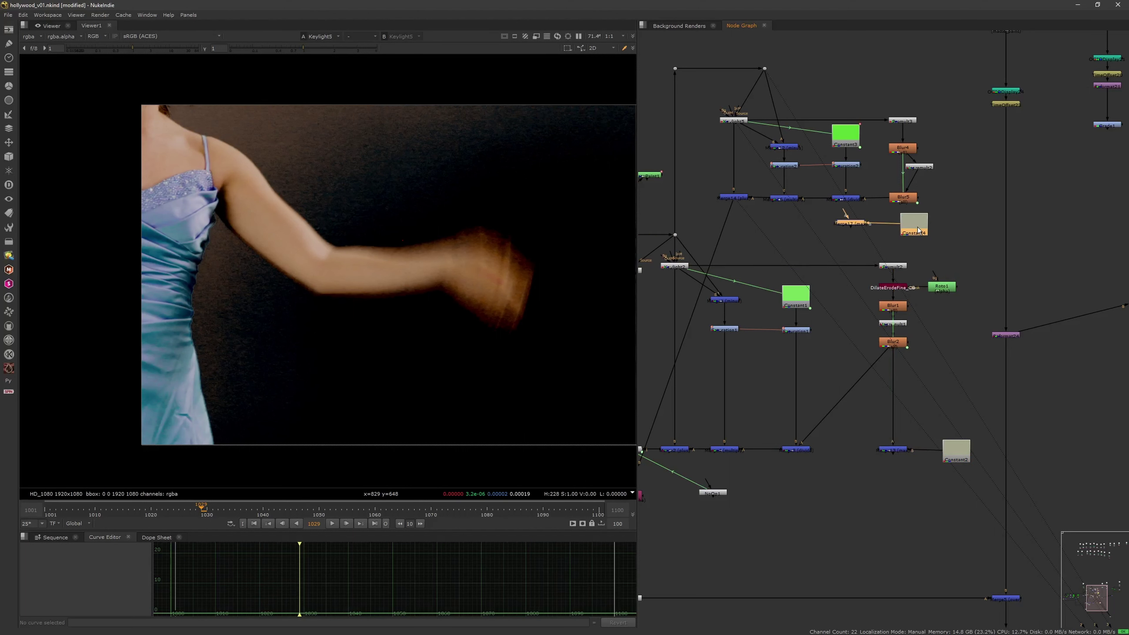
pyautogui.moveTo(917, 229); pyautogui.dragTo(972, 236)
pyautogui.click(929, 218)
pyautogui.moveTo(900, 219)
pyautogui.mouseDown()
pyautogui.moveTo(904, 198)
pyautogui.moveTo(901, 231)
pyautogui.mouseUp()
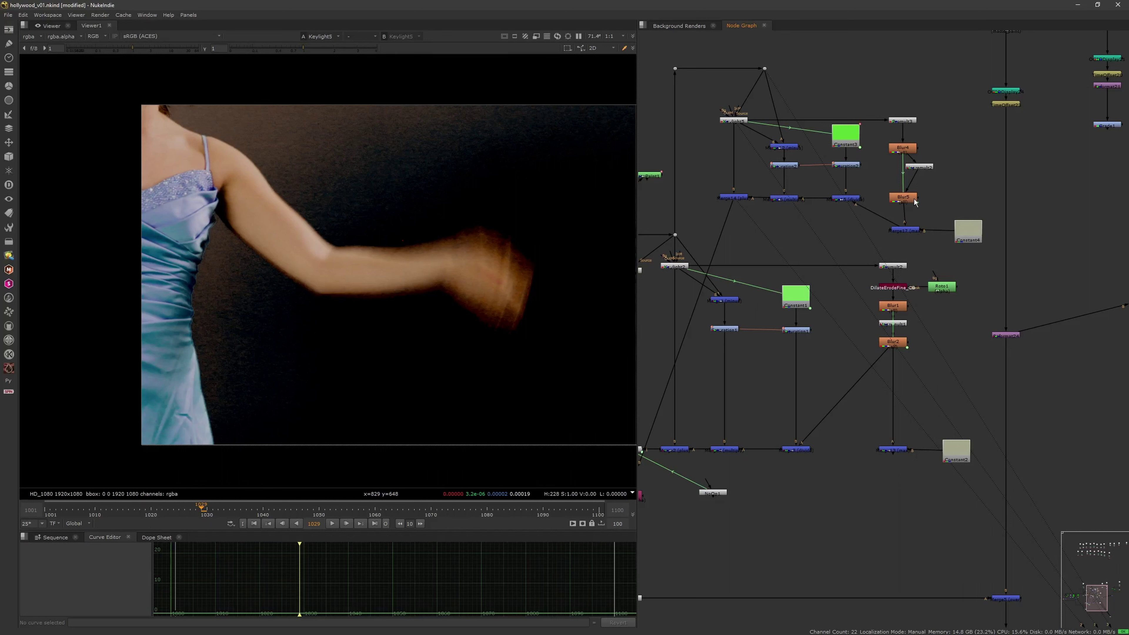
# Align the upper branch's other three merges and the new beige Constant in one row with the inserted merge.
pyautogui.moveTo(855, 201); pyautogui.dragTo(846, 227)
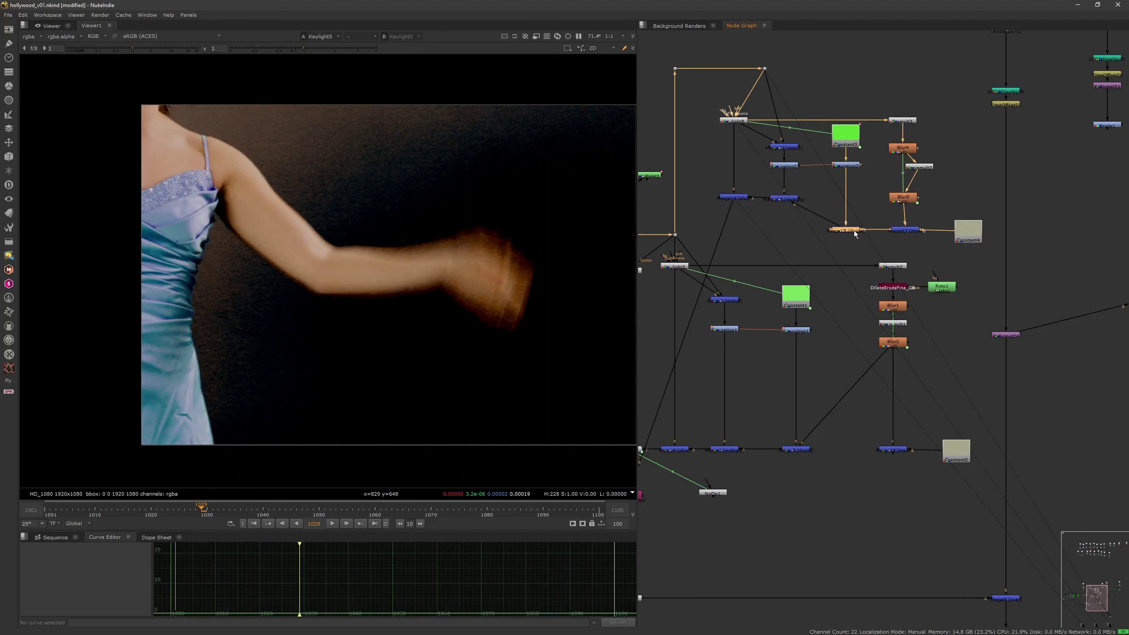
pyautogui.moveTo(794, 202); pyautogui.dragTo(799, 233)
pyautogui.moveTo(743, 203); pyautogui.dragTo(744, 233)
pyautogui.moveTo(960, 237); pyautogui.dragTo(961, 236)
# View the upper branch's final merge, and the truck composite at the Dot below the background merge.
pyautogui.moveTo(748, 235); pyautogui.dragTo(836, 180, button='middle')
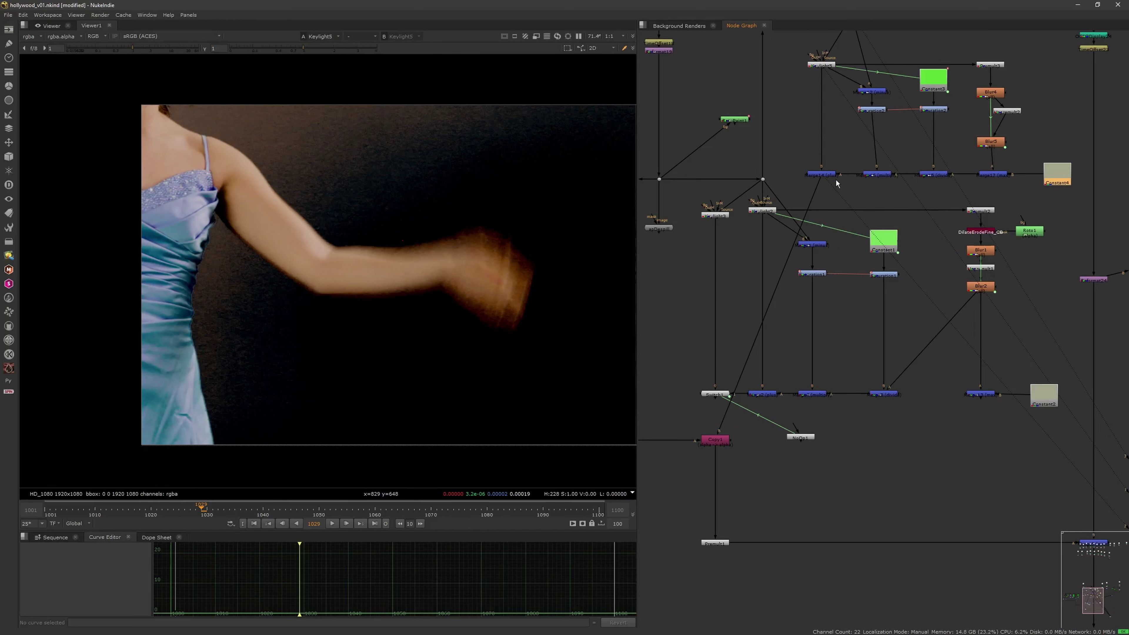
pyautogui.click(831, 175)
pyautogui.press('1')
pyautogui.scroll(-5, 830, 356)
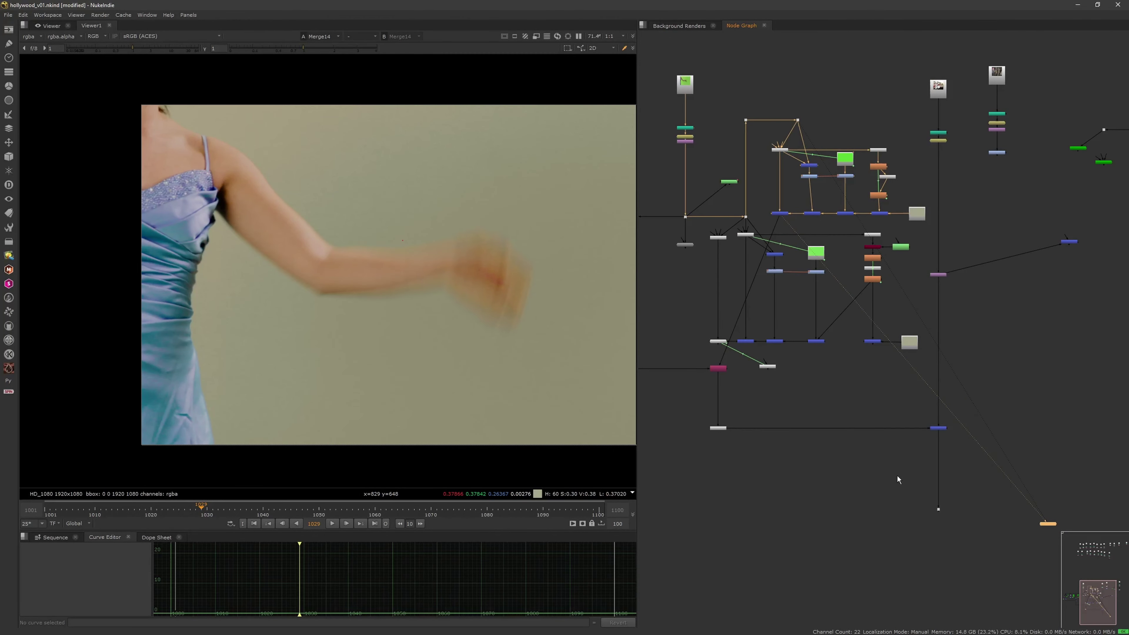
pyautogui.click(938, 509)
pyautogui.press('1')
# Compare the truck composite with the upper final merge fed directly by the Saturation and again by the adjacent merge.
pyautogui.scroll(3, 839, 270)
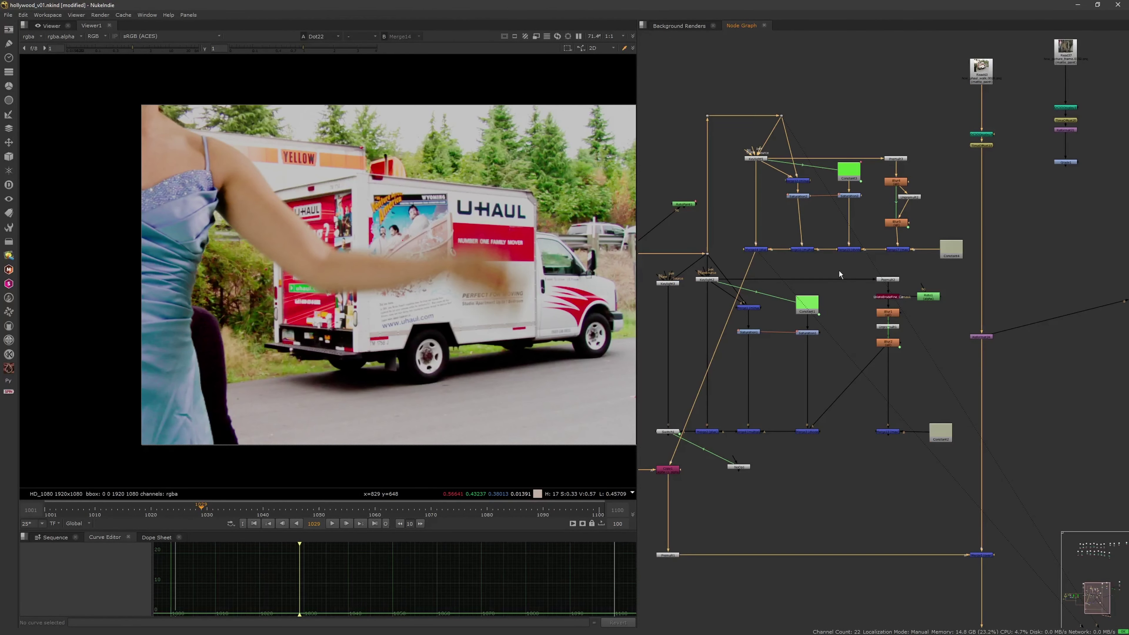
pyautogui.moveTo(830, 294); pyautogui.dragTo(843, 245)
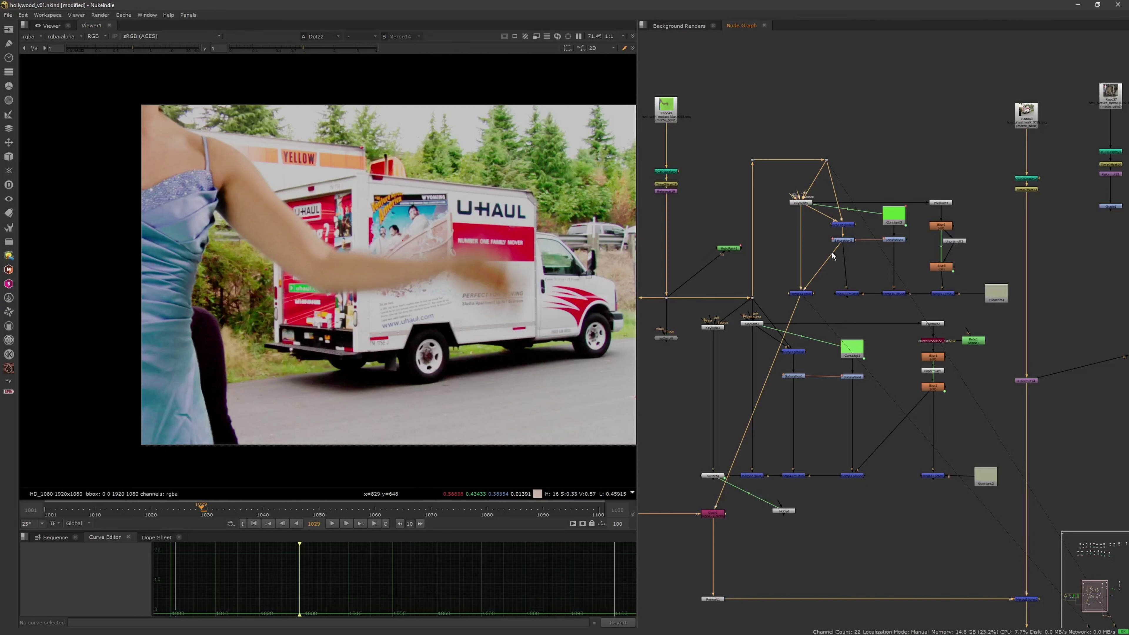
pyautogui.moveTo(836, 247); pyautogui.dragTo(846, 293)
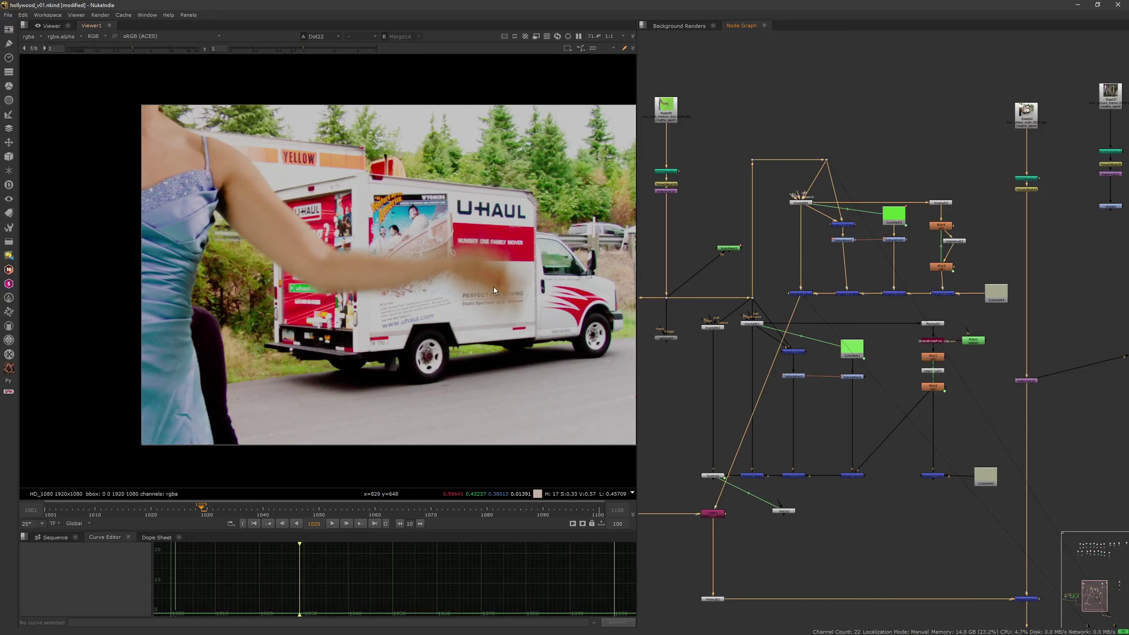
# View the Saturation below the upper green Constant and the upper branch's final merge.
pyautogui.moveTo(994, 294); pyautogui.dragTo(992, 294)
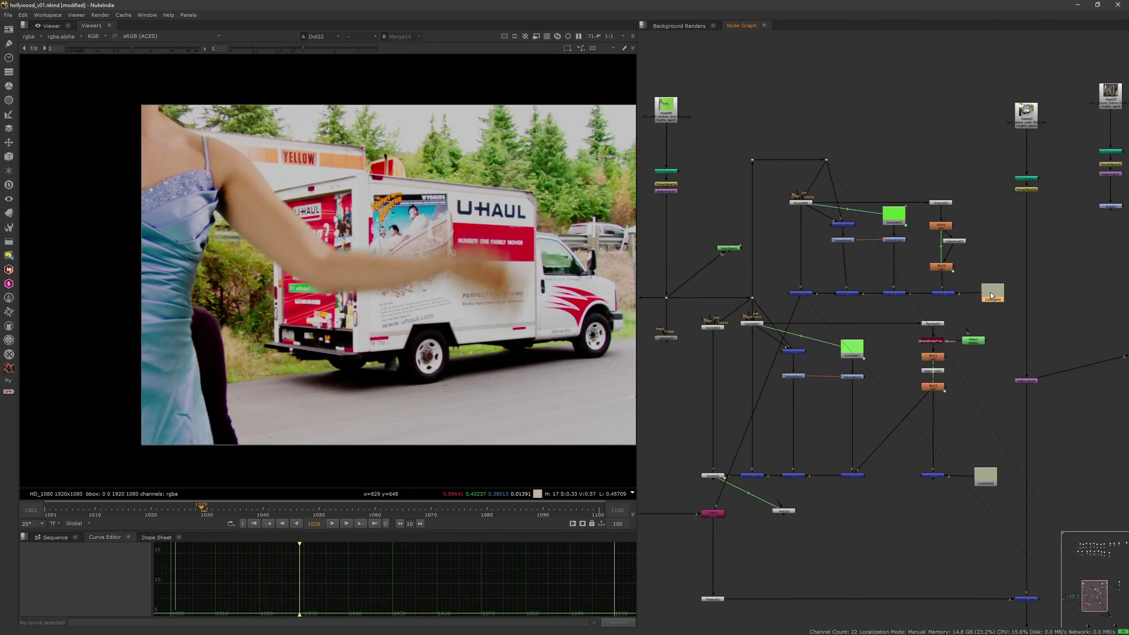
pyautogui.click(892, 241)
pyautogui.press('1')
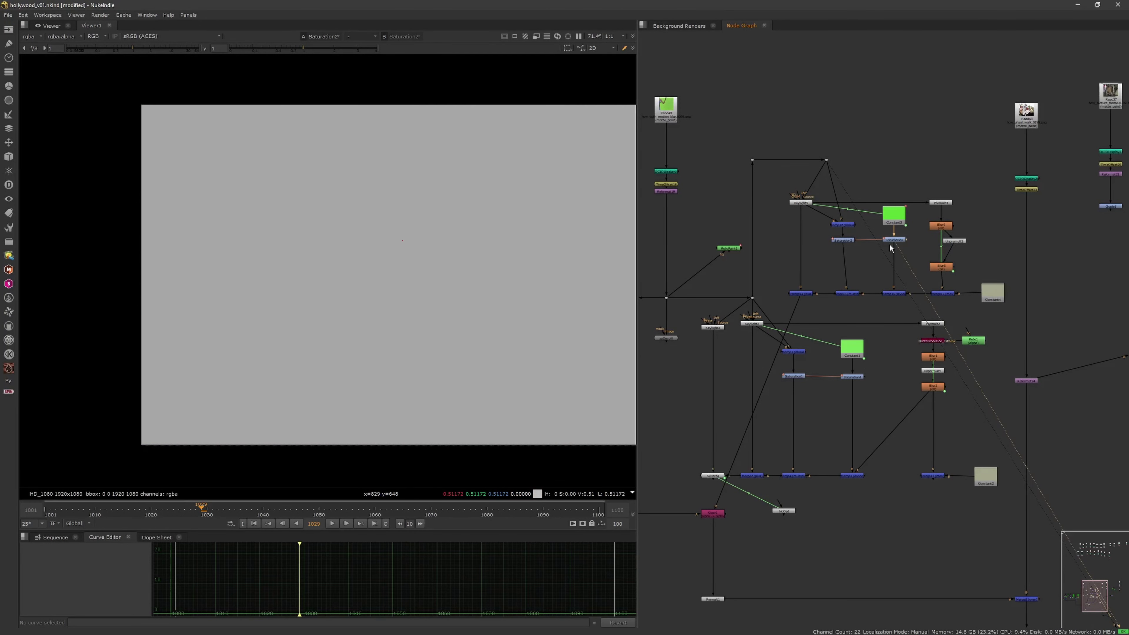
pyautogui.click(809, 293)
pyautogui.press('1')
# Feed the upper final merge directly from the Saturation, and view the screen difference merge and that Saturation.
pyautogui.moveTo(827, 292); pyautogui.dragTo(839, 242)
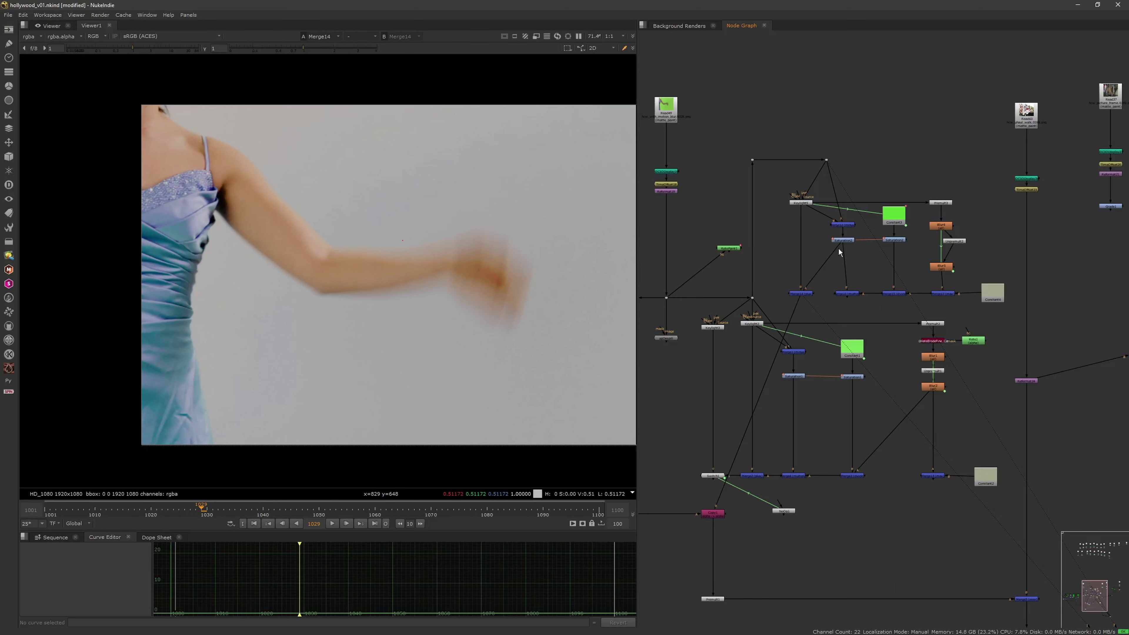
pyautogui.click(848, 223)
pyautogui.press('1')
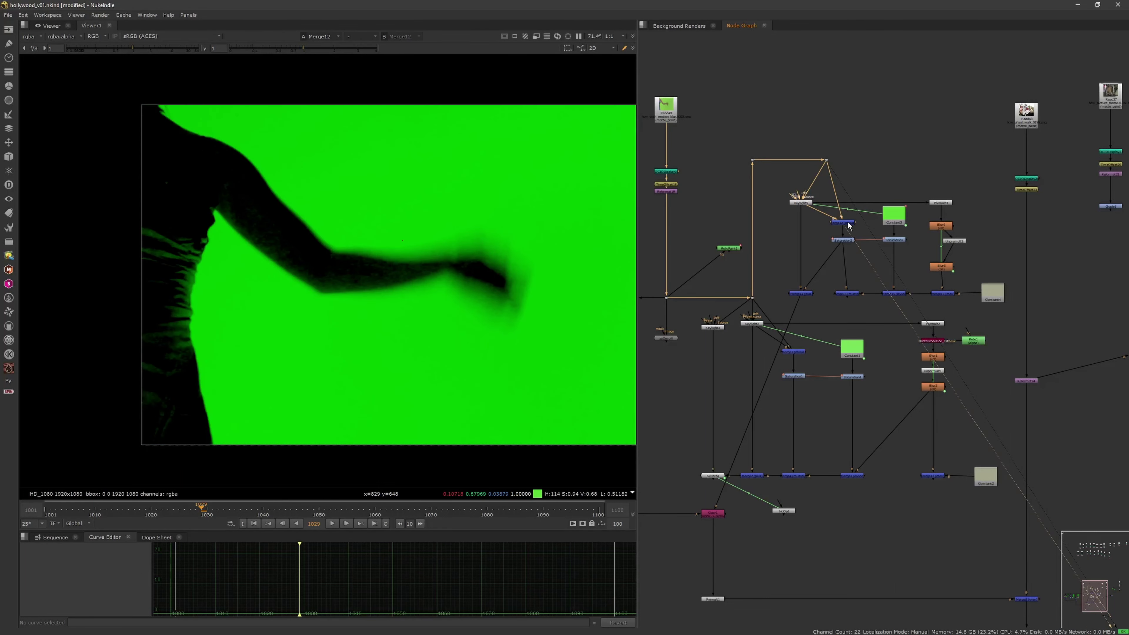
pyautogui.click(847, 240)
pyautogui.press('1')
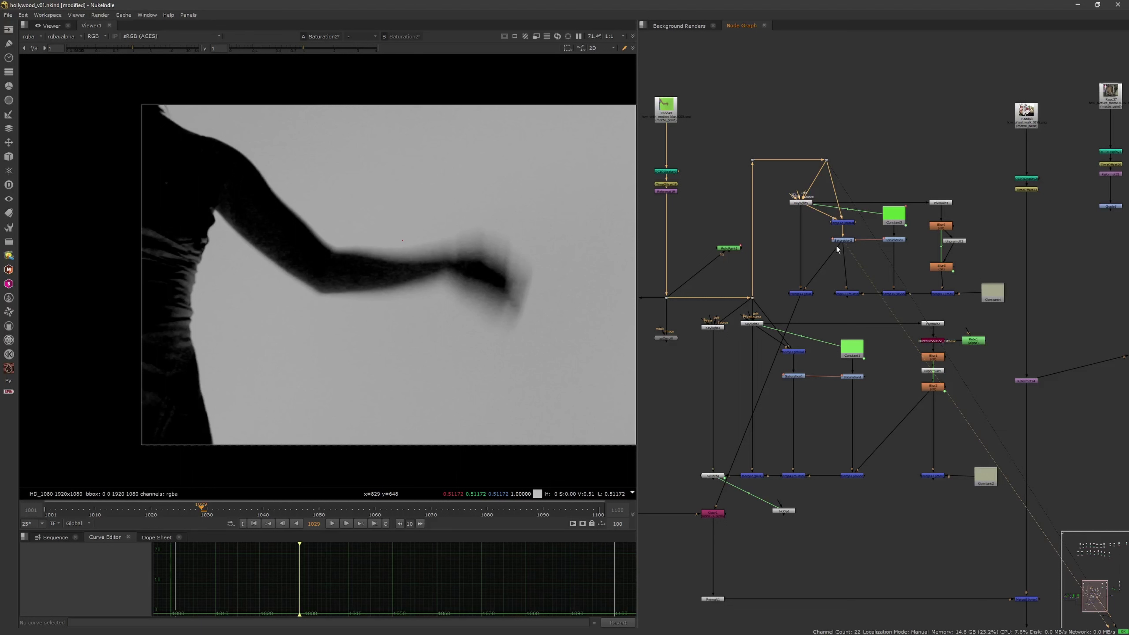
# Reconnect the upper final merge to the adjacent merge in the row and view its tinted result.
pyautogui.moveTo(838, 249); pyautogui.dragTo(849, 294)
pyautogui.click(804, 294)
pyautogui.press('1')
pyautogui.click(985, 297)
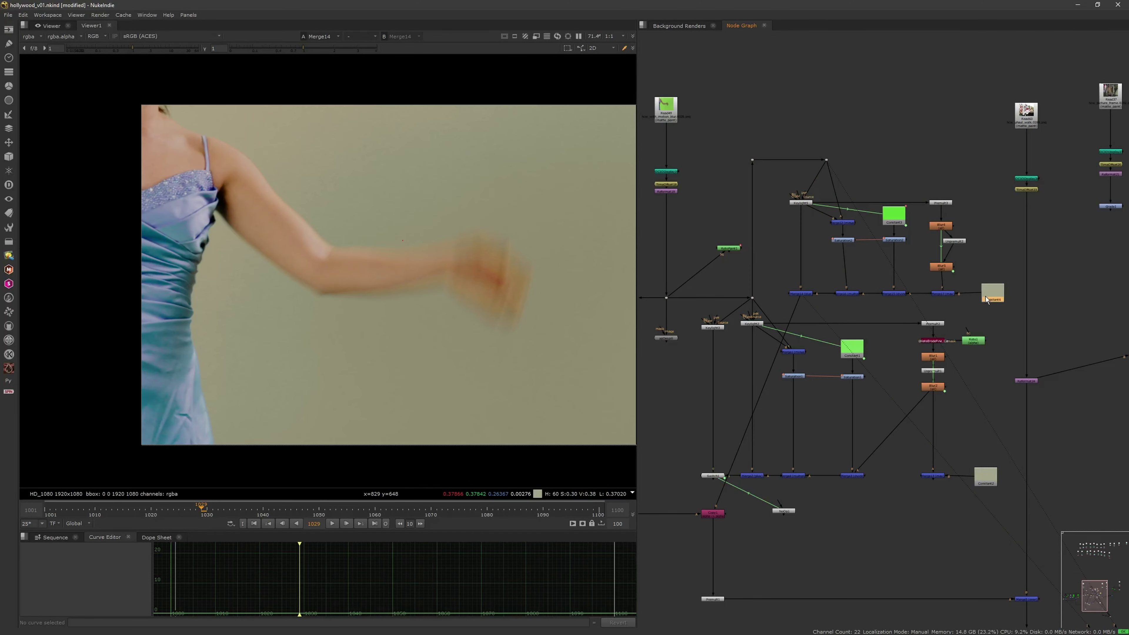
pyautogui.moveTo(985, 298); pyautogui.dragTo(984, 291)
# View the truck composite at the bottom Dot through the second viewer input.
pyautogui.moveTo(932, 500); pyautogui.dragTo(880, 405, button='middle')
pyautogui.click(880, 448)
pyautogui.press('2')
# Align the upper beige Constant with the merge row and move the small node beside the upper Blurs outward.
pyautogui.moveTo(873, 220); pyautogui.dragTo(919, 300, button='middle')
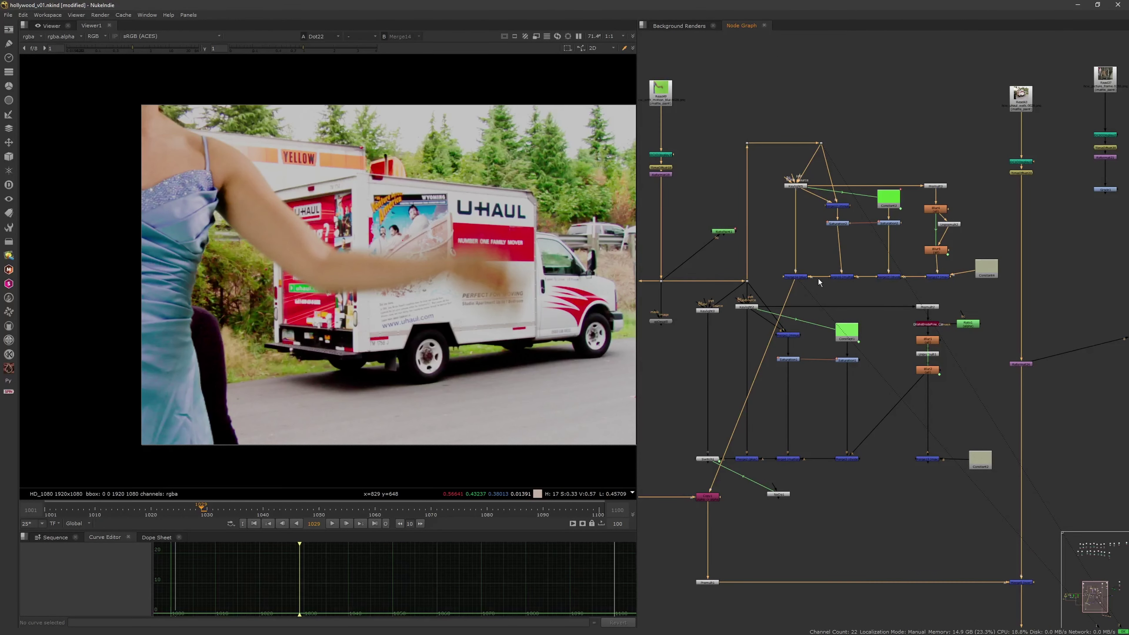
pyautogui.moveTo(818, 277)
pyautogui.mouseDown()
pyautogui.moveTo(835, 225)
pyautogui.moveTo(834, 277)
pyautogui.mouseUp()
pyautogui.moveTo(987, 270); pyautogui.dragTo(986, 277)
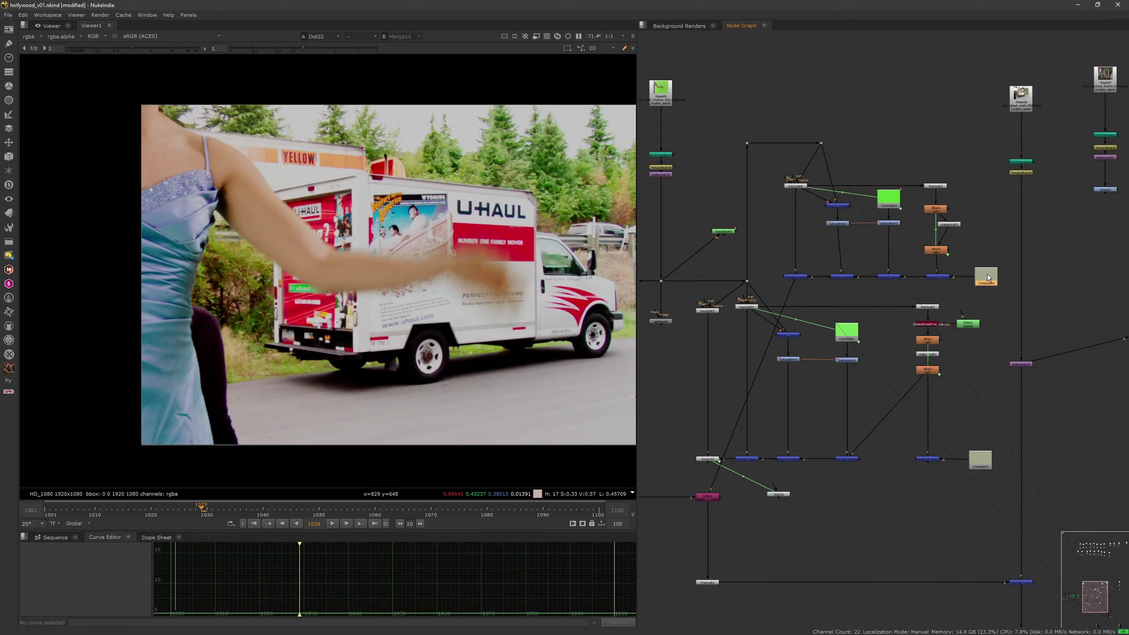
pyautogui.moveTo(937, 251); pyautogui.dragTo(959, 228)
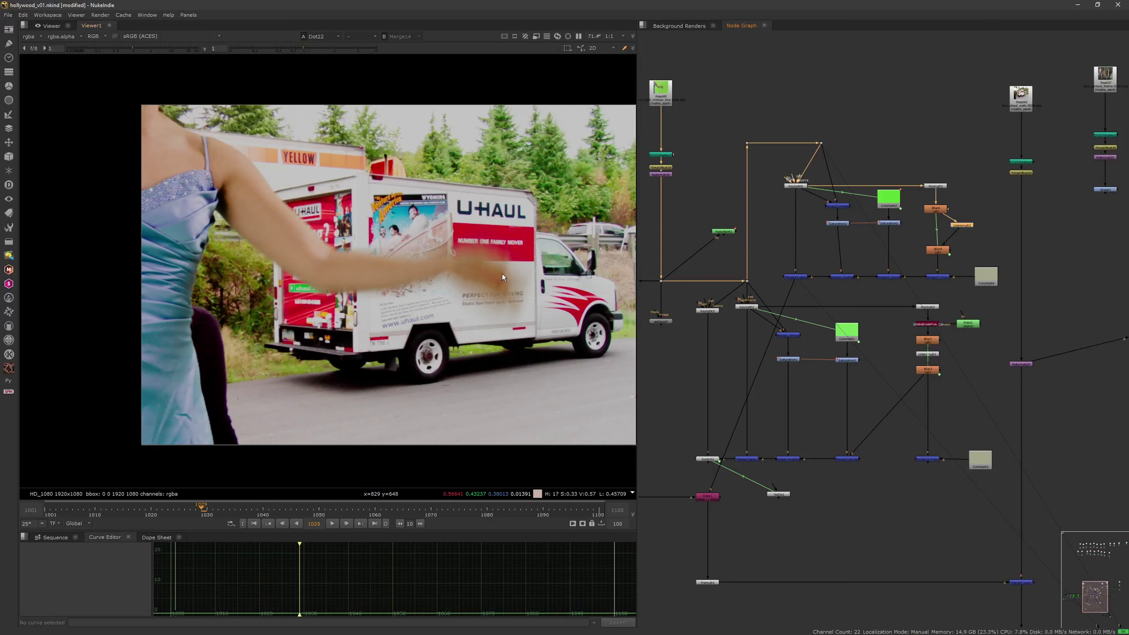
# View the original green screen plate at the upper Dot and compare it repeatedly with the truck composite.
pyautogui.click(930, 142)
pyautogui.press('1')
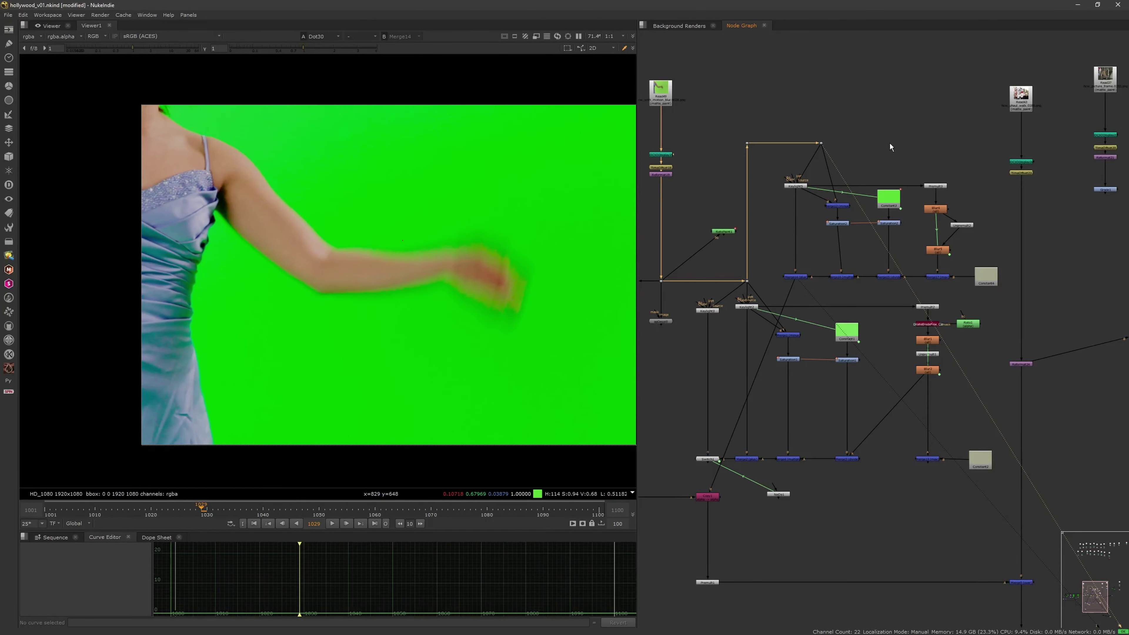
pyautogui.press('2')
pyautogui.press('1')
pyautogui.press('2')
pyautogui.press('1')
pyautogui.press('2')
pyautogui.press('1')
pyautogui.press('2')
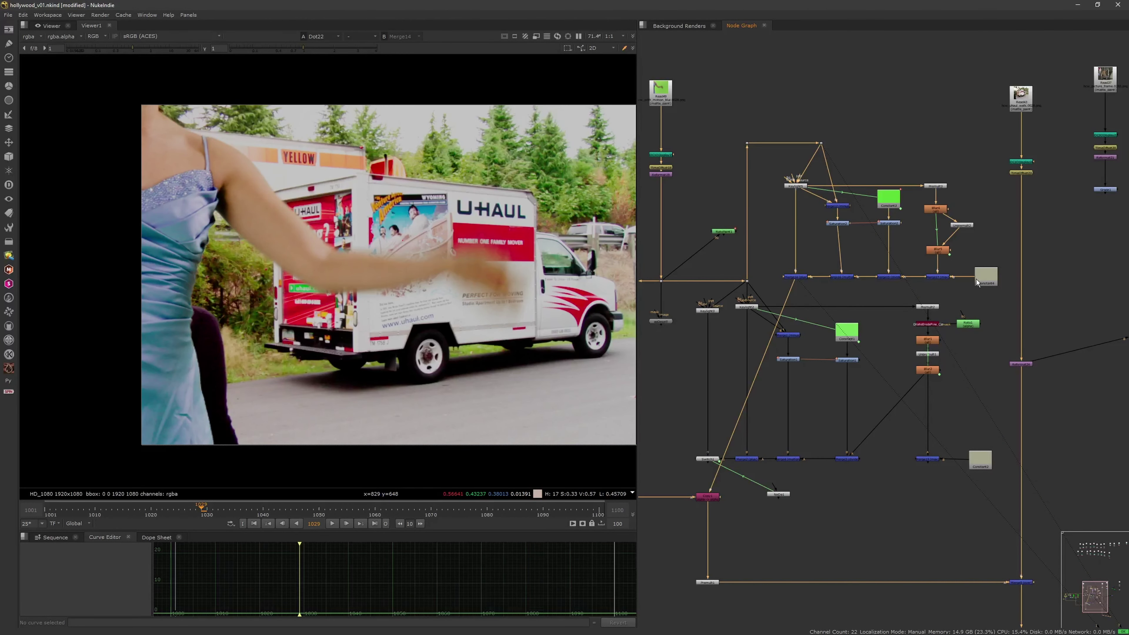
# Feed the upper beige Constant straight into the merge below the green Constant's Saturation, bypassing the blurred plate merge.
pyautogui.scroll(3, 909, 276)
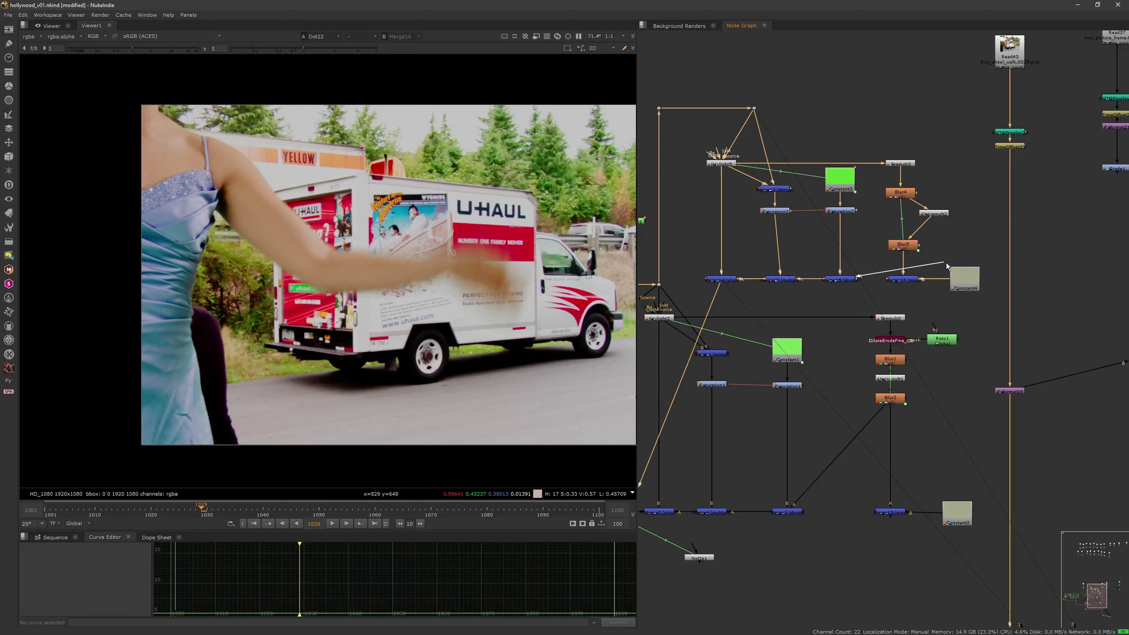
pyautogui.moveTo(961, 275)
pyautogui.mouseDown()
pyautogui.moveTo(960, 255)
pyautogui.moveTo(898, 280)
pyautogui.moveTo(943, 263)
pyautogui.mouseUp()
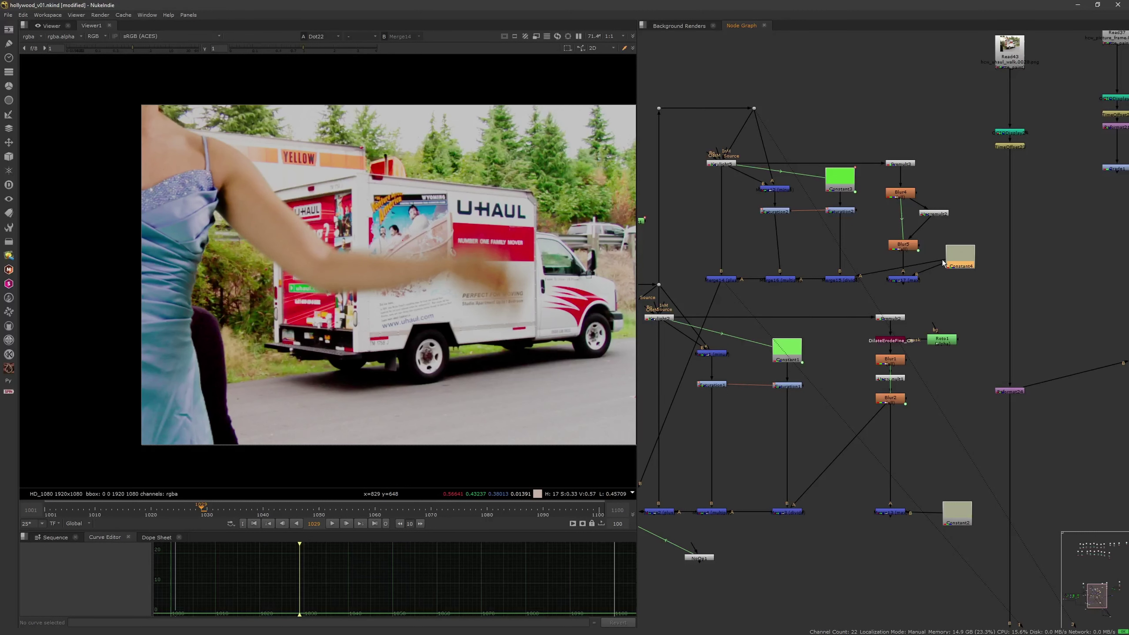
pyautogui.scroll(5, 317, 337)
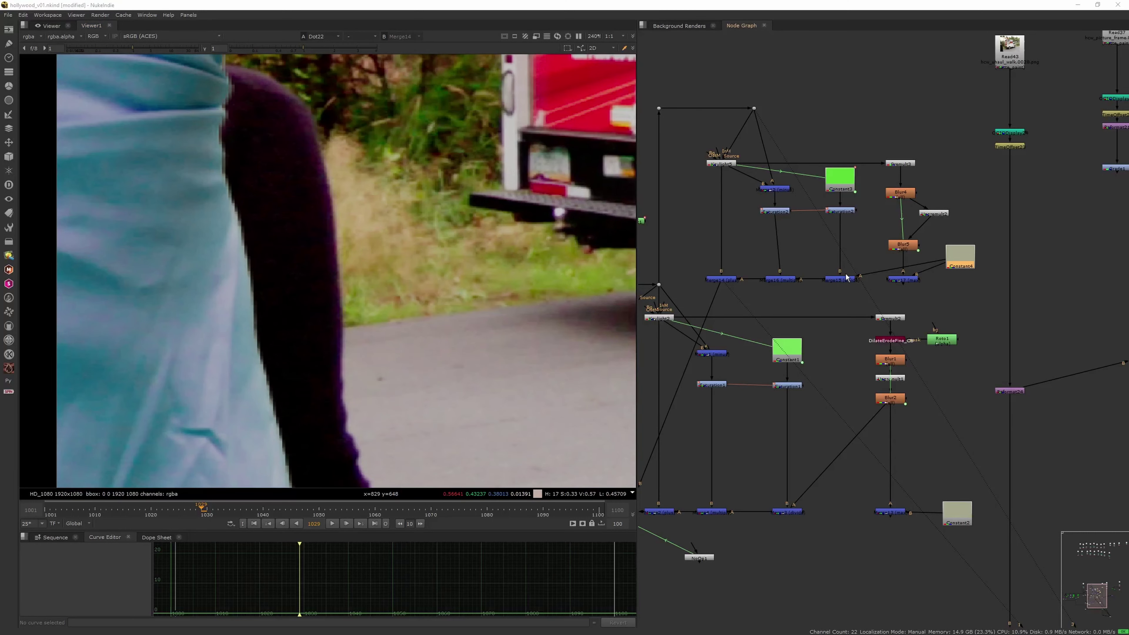
pyautogui.moveTo(428, 297); pyautogui.dragTo(464, 284, button='middle')
# Compare the blurred plate over the beige Constant with the upper final merge along the dress edge.
pyautogui.click(902, 279)
pyautogui.press('1')
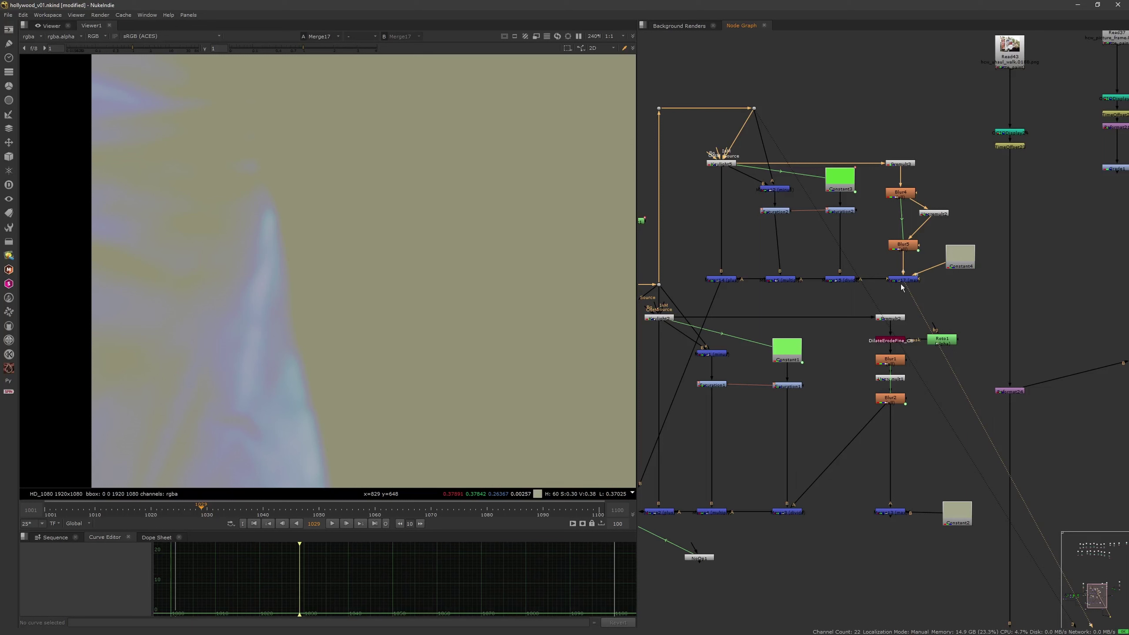
pyautogui.click(731, 281)
pyautogui.press('1')
pyautogui.click(878, 277)
pyautogui.moveTo(879, 279); pyautogui.dragTo(955, 275)
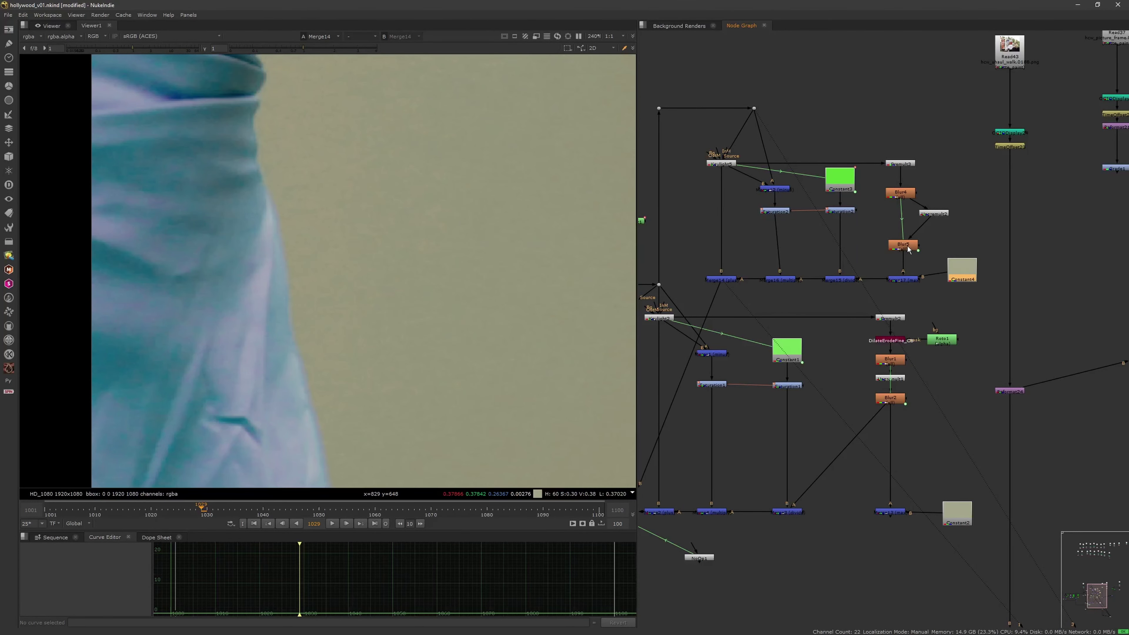
# View the lower of the upper branch's Blurs, and examine its merge over the beige Constant across the full frame.
pyautogui.click(909, 246)
pyautogui.press('1')
pyautogui.click(909, 279)
pyautogui.press('1')
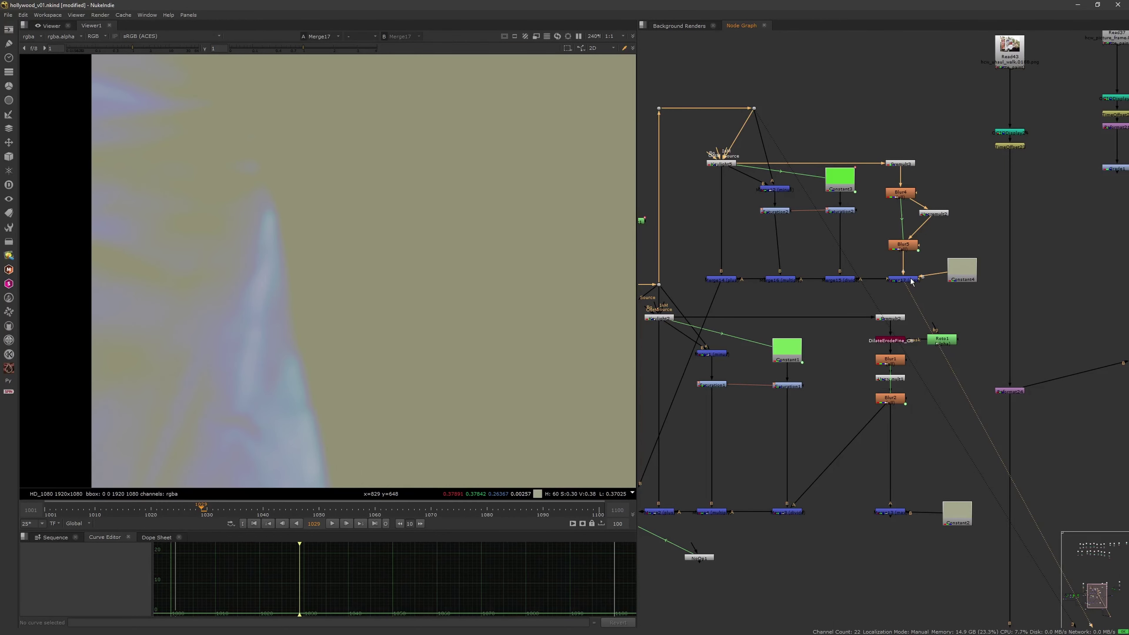
pyautogui.press('f')
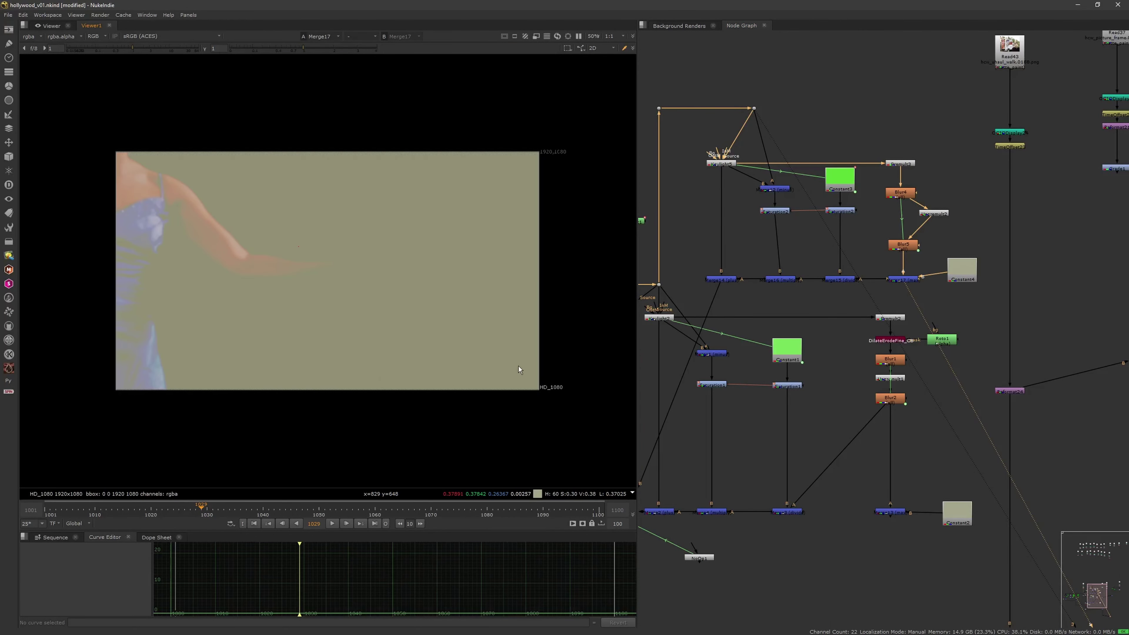
pyautogui.scroll(3, 434, 328)
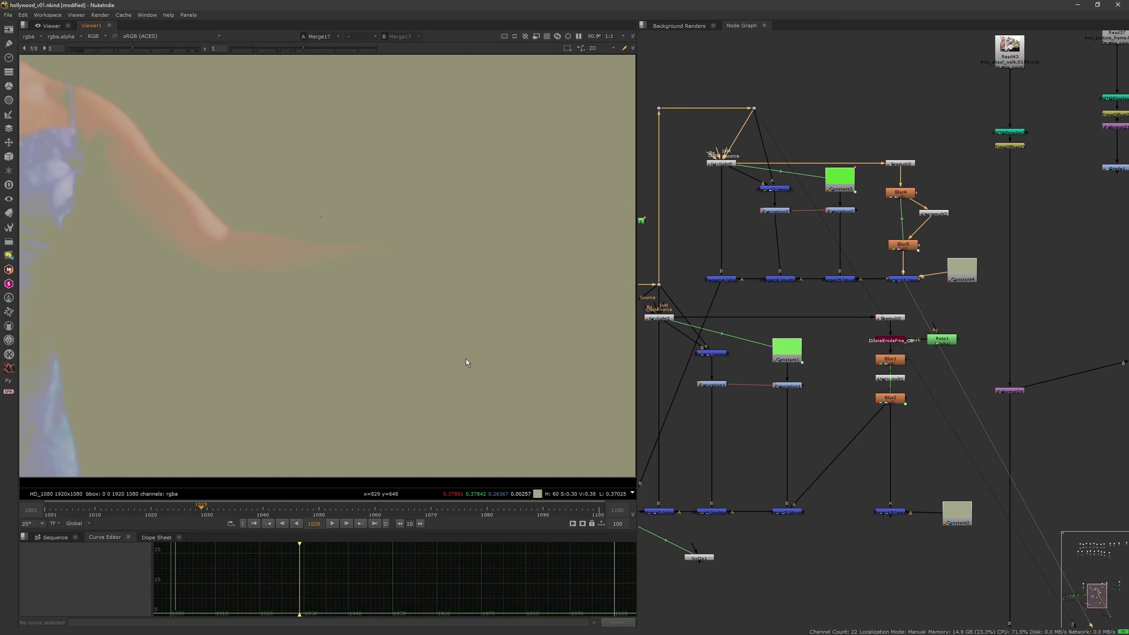
# Connect the merge below the upper green Constant's Saturation directly to the beige Constant, and raise that Constant above the row.
pyautogui.moveTo(963, 277); pyautogui.dragTo(965, 283)
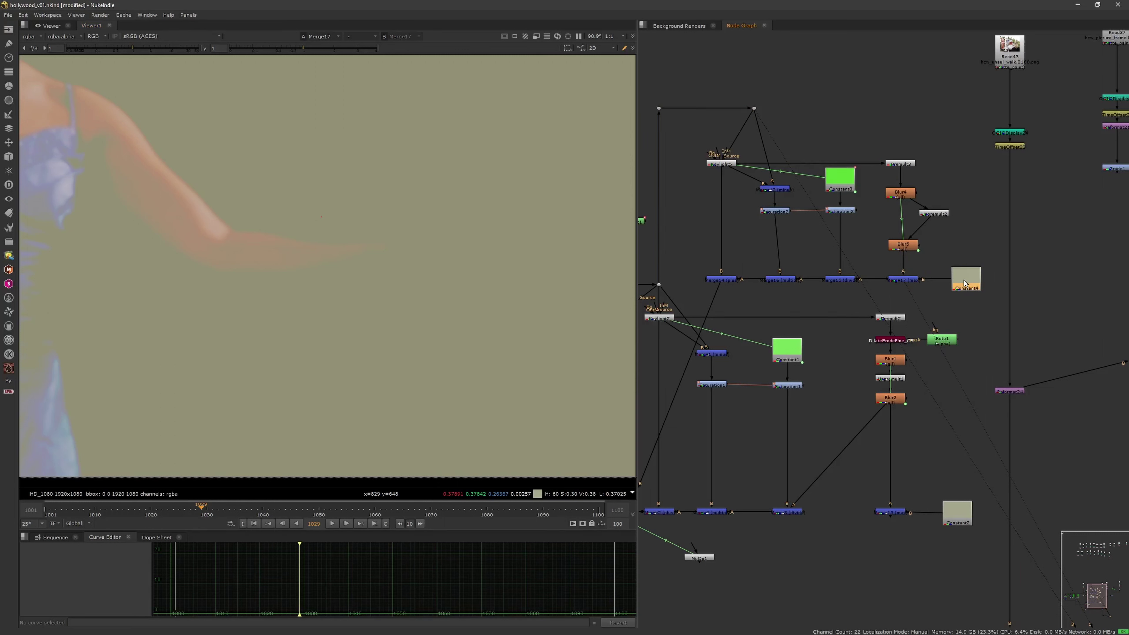
pyautogui.click(901, 279)
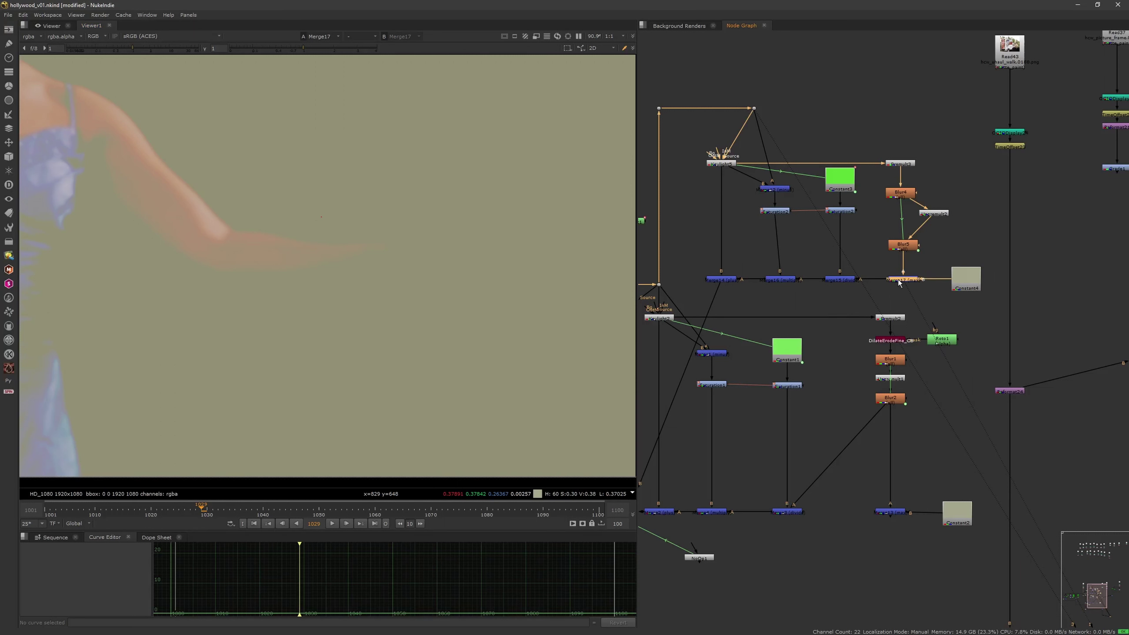
pyautogui.press('-')
pyautogui.moveTo(888, 279); pyautogui.dragTo(962, 274)
pyautogui.moveTo(965, 274); pyautogui.dragTo(956, 250)
pyautogui.click(851, 280)
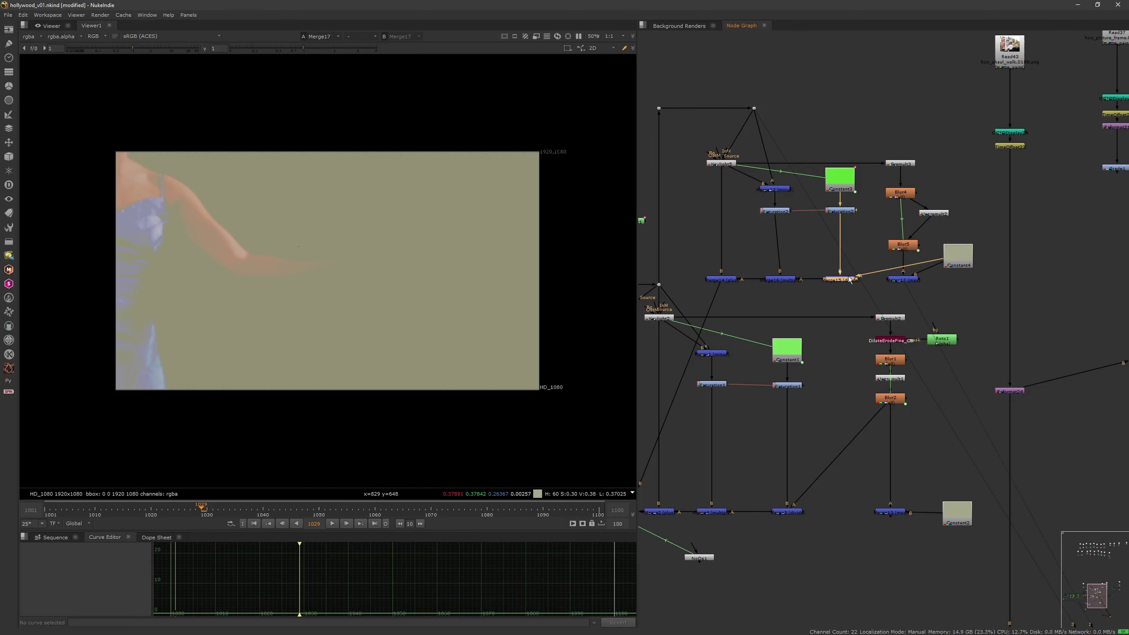
# View the merge below the upper green Constant's Saturation, and compare it with the neighbouring screen-difference merge tinted by the beige Constant.
pyautogui.press('1')
pyautogui.click(791, 281)
pyautogui.press('1')
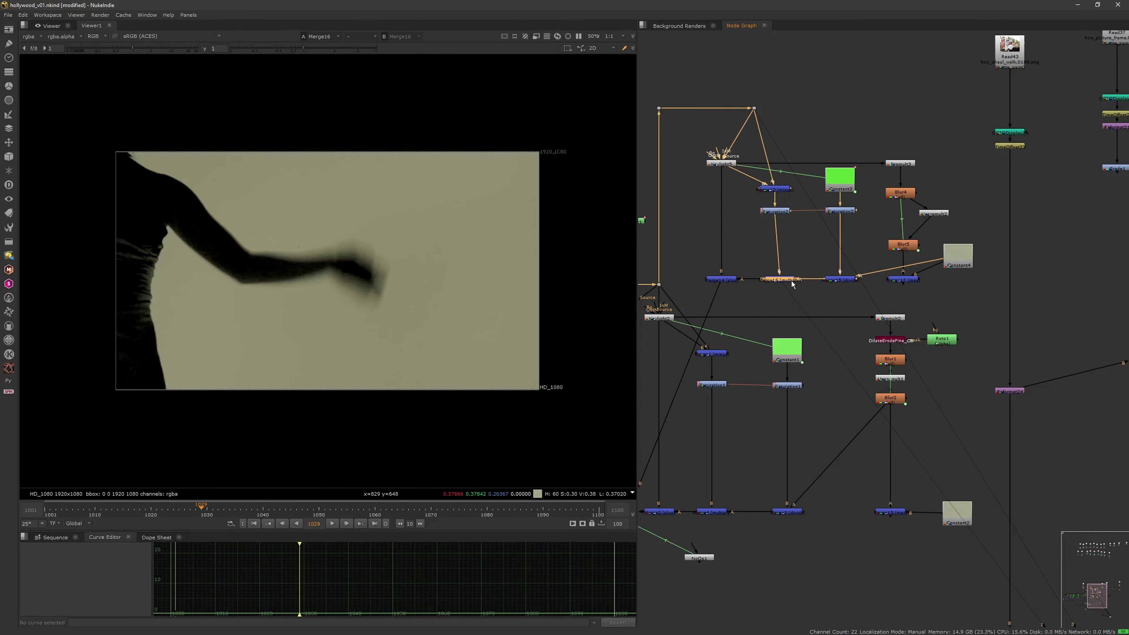
# Move the upper Blur branch and its merge well away from the despill chain, and place the beige Constant near the remaining merges.
pyautogui.moveTo(864, 130); pyautogui.dragTo(946, 294)
pyautogui.moveTo(860, 136); pyautogui.dragTo(954, 294)
pyautogui.moveTo(936, 213); pyautogui.dragTo(1096, 216)
pyautogui.click(993, 206)
pyautogui.moveTo(963, 249); pyautogui.dragTo(894, 240)
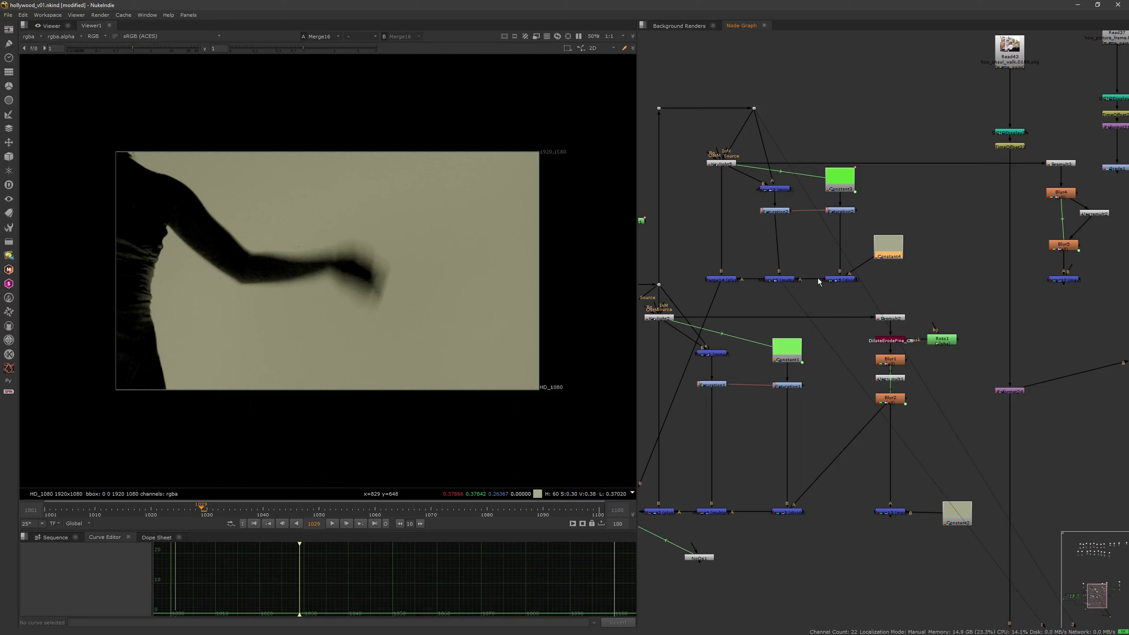
# Connect the upper final merge directly to the screen difference's Saturation, bypassing the two tint merges.
pyautogui.click(723, 279)
pyautogui.press('1')
pyautogui.click(730, 284)
pyautogui.moveTo(764, 279); pyautogui.dragTo(782, 215)
pyautogui.moveTo(727, 279); pyautogui.dragTo(727, 277)
# Compare the upper screen-difference merge and its desaturated version with the final merge that uses the untinted difference.
pyautogui.click(774, 211)
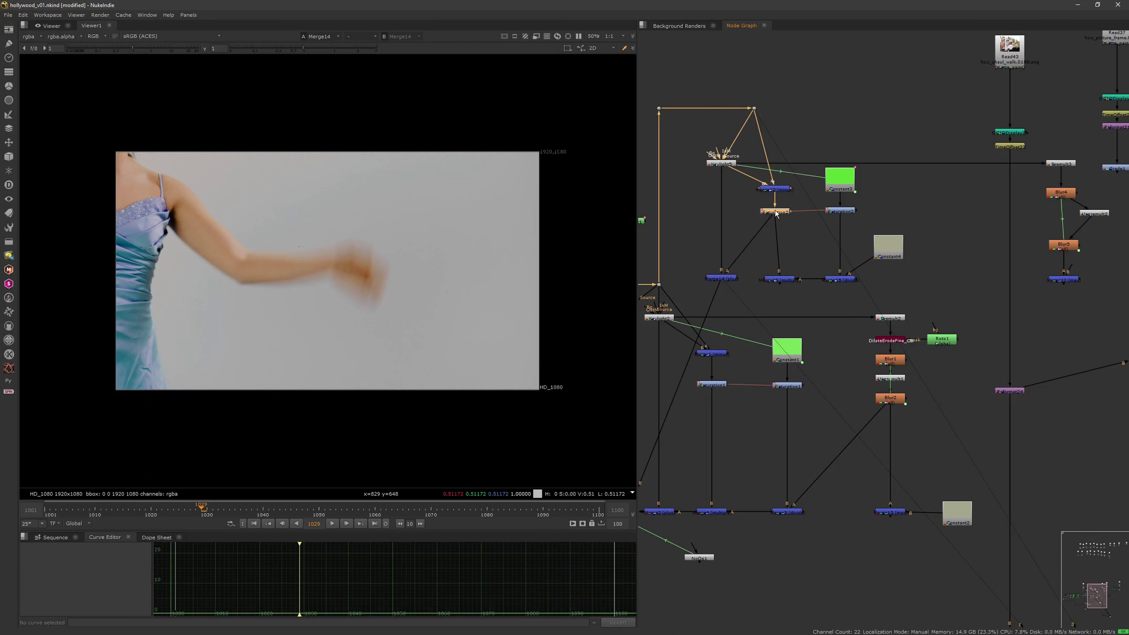
pyautogui.press('1')
pyautogui.click(776, 191)
pyautogui.press('1')
pyautogui.click(778, 212)
pyautogui.press('1')
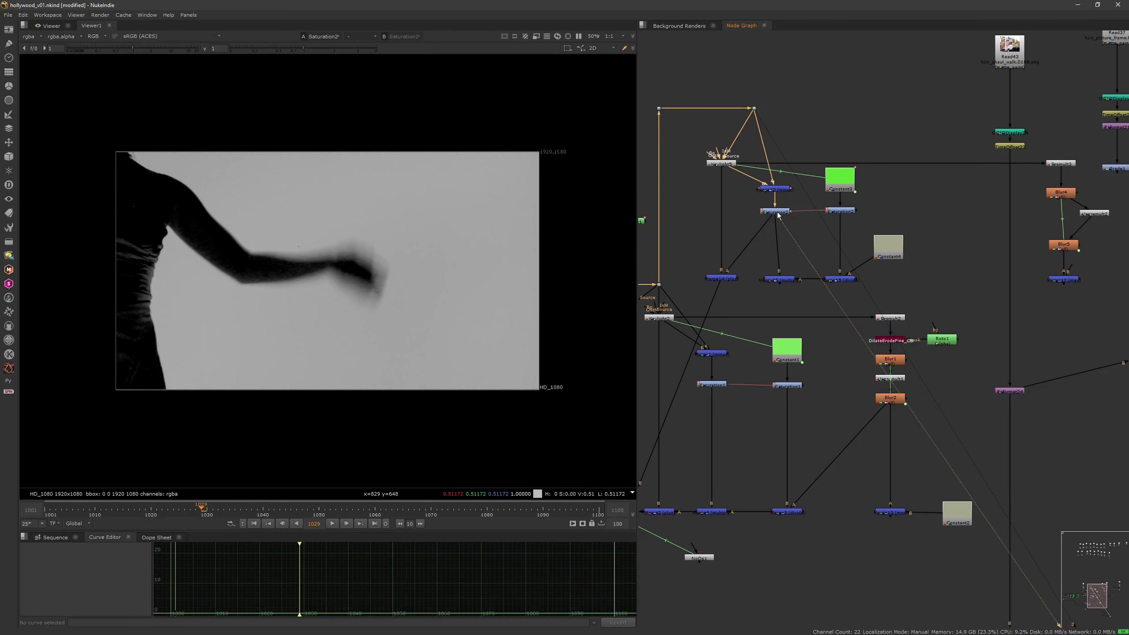
pyautogui.click(732, 279)
pyautogui.press('1')
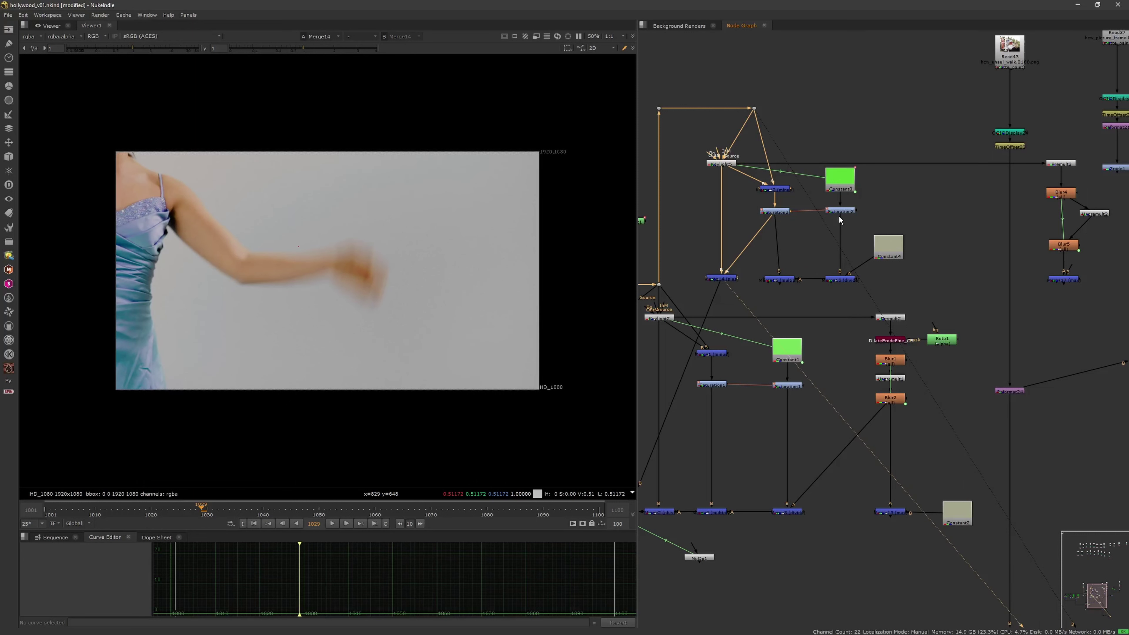
# Reconnect the upper final merge to the tinted screen-difference merge, and straighten that merge under its Saturation.
pyautogui.click(784, 280)
pyautogui.moveTo(879, 248); pyautogui.dragTo(884, 247)
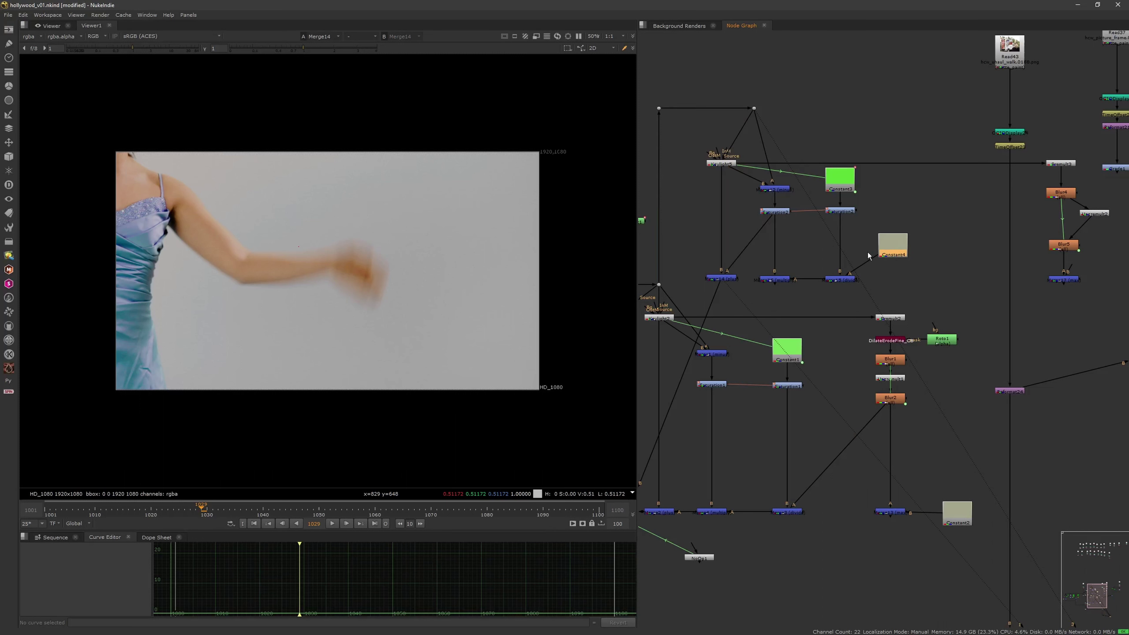
pyautogui.moveTo(769, 221); pyautogui.dragTo(772, 278)
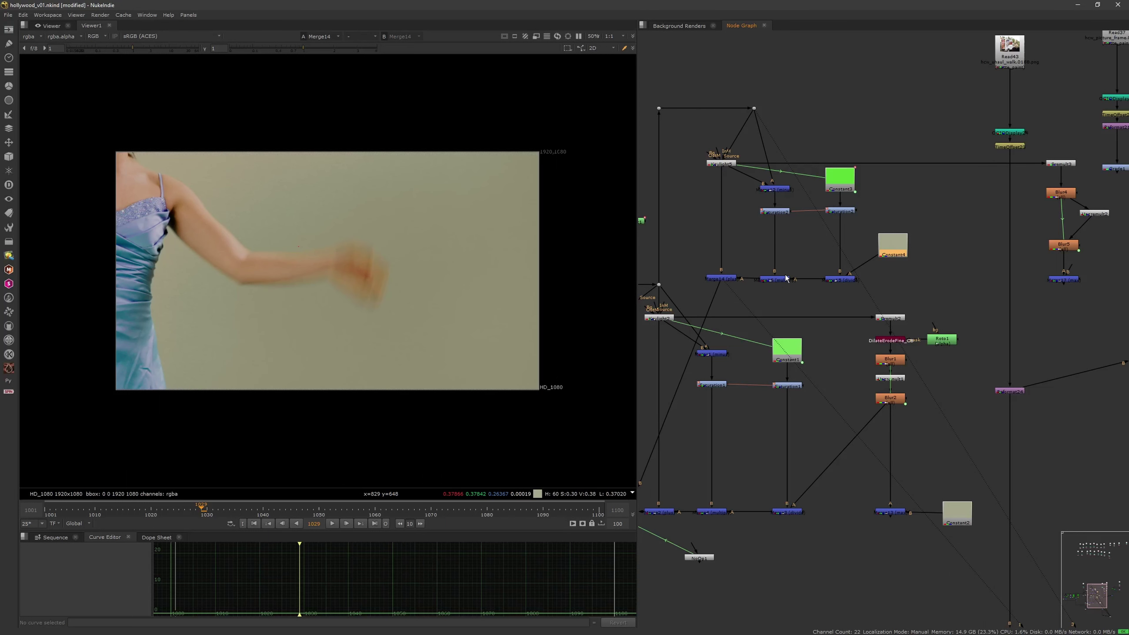
# Examine the upper green Constant, its desaturated version, and the merge that combines it with the beige Constant.
pyautogui.click(847, 211)
pyautogui.press('1')
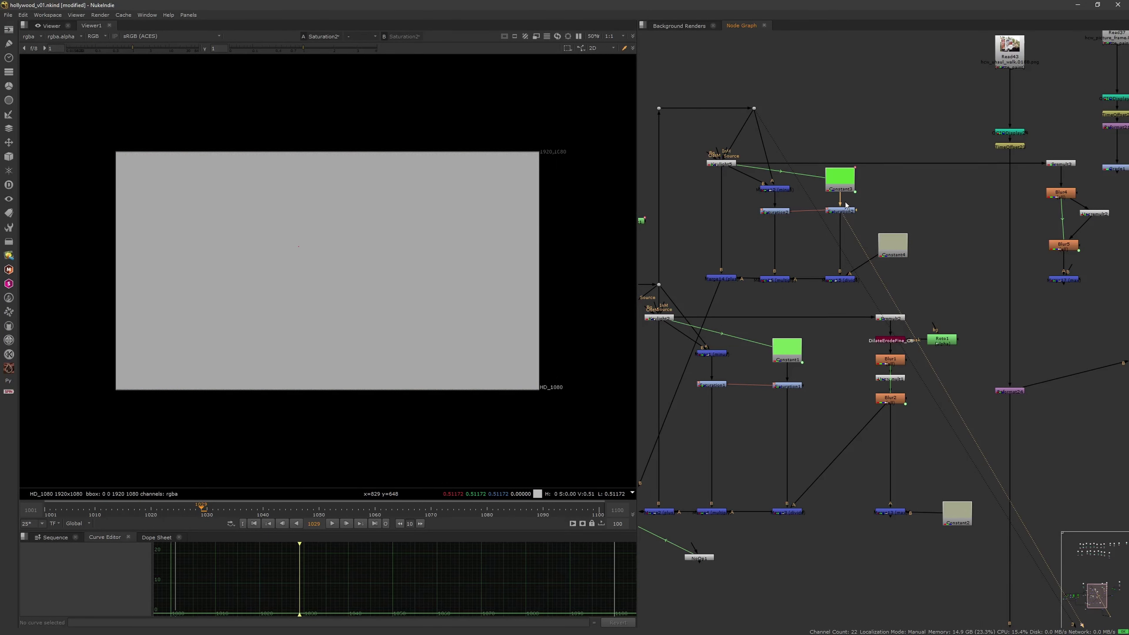
pyautogui.click(839, 188)
pyautogui.press('1')
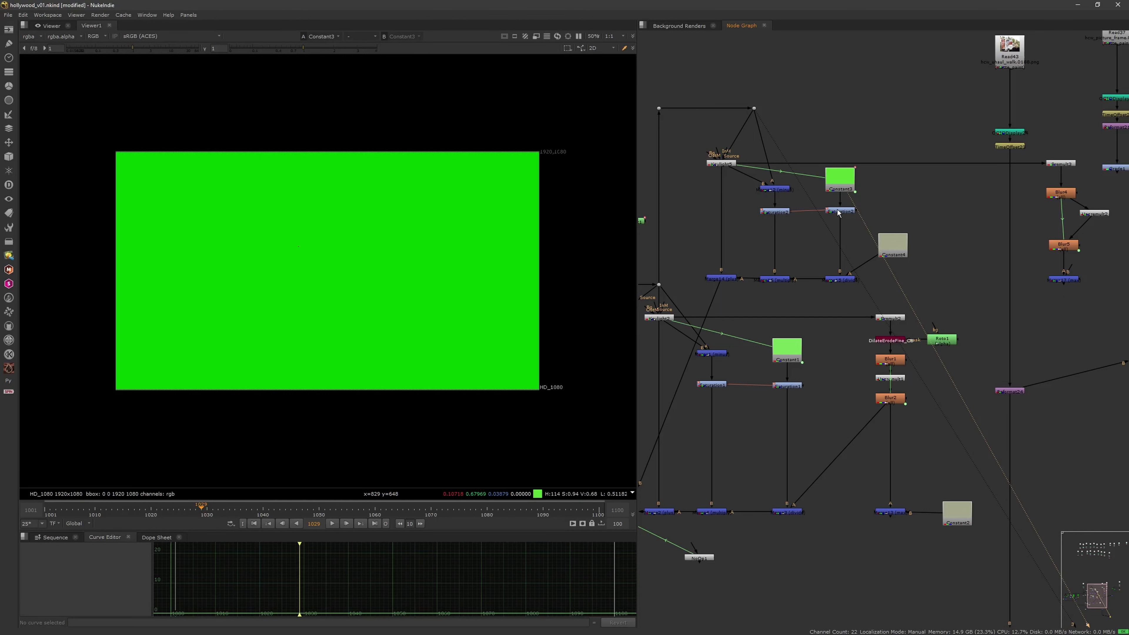
pyautogui.click(840, 211)
pyautogui.press('1')
pyautogui.click(842, 281)
pyautogui.press('1')
# Compare the tinted screen-difference merge with the plate's Saturation, and reposition the beige Constant beside the upper merge row.
pyautogui.moveTo(890, 255); pyautogui.dragTo(897, 270)
pyautogui.click(782, 279)
pyautogui.press('1')
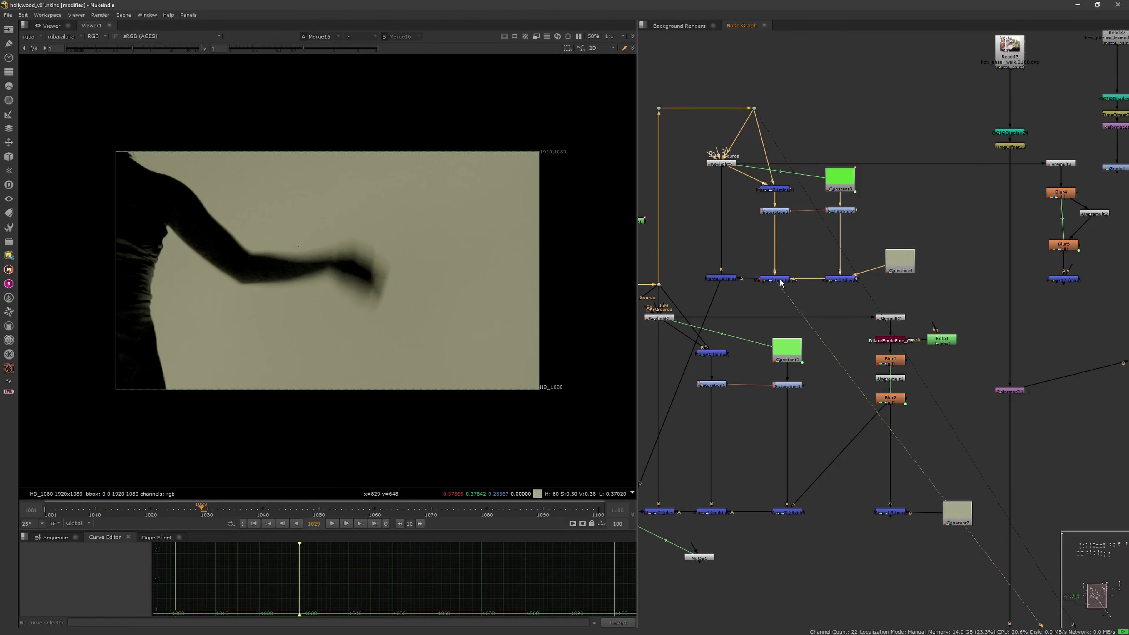
pyautogui.click(779, 214)
pyautogui.press('1')
pyautogui.click(773, 279)
pyautogui.press('1')
pyautogui.click(892, 266)
pyautogui.moveTo(893, 263); pyautogui.dragTo(903, 259)
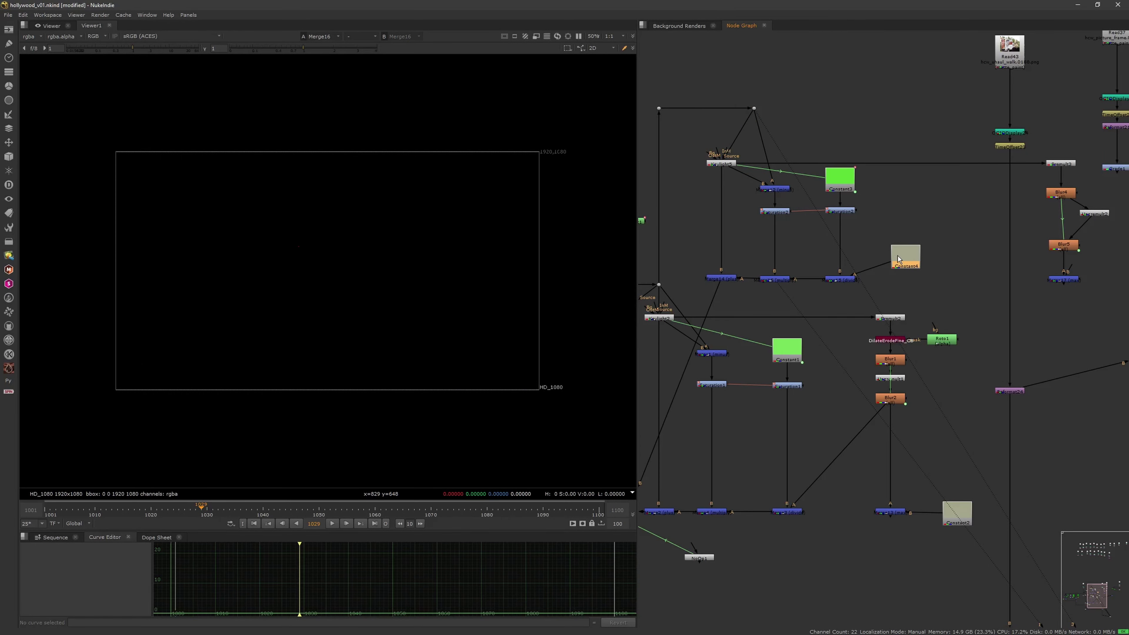
# Follow the upper screen difference from its Saturation through the tinted merge to the final despilled merge.
pyautogui.click(775, 211)
pyautogui.press('1')
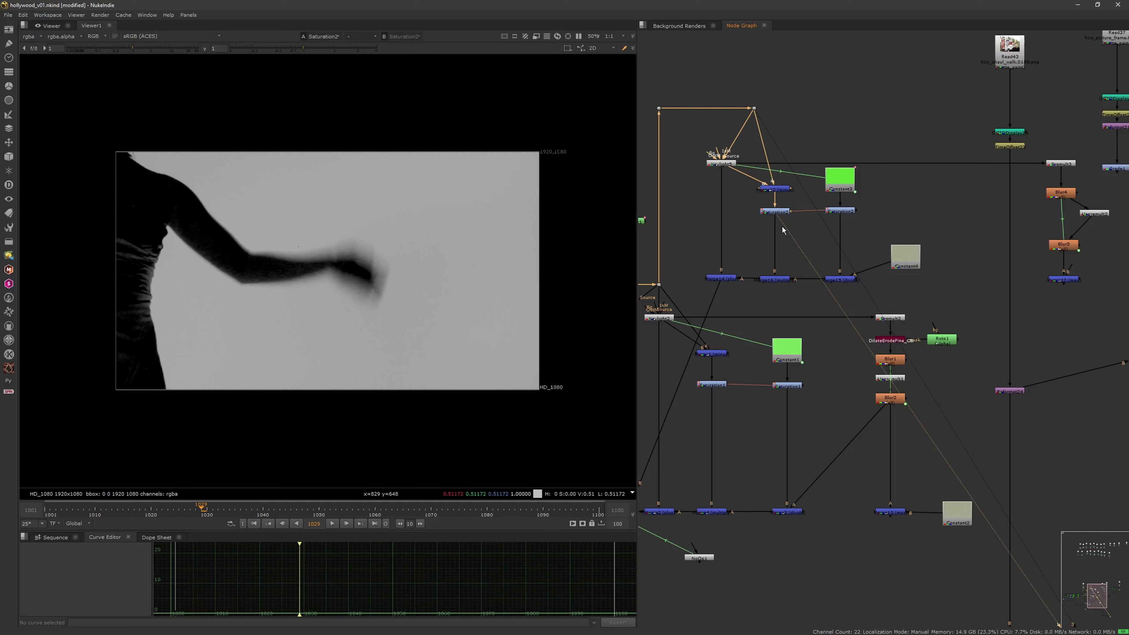
pyautogui.click(778, 280)
pyautogui.press('1')
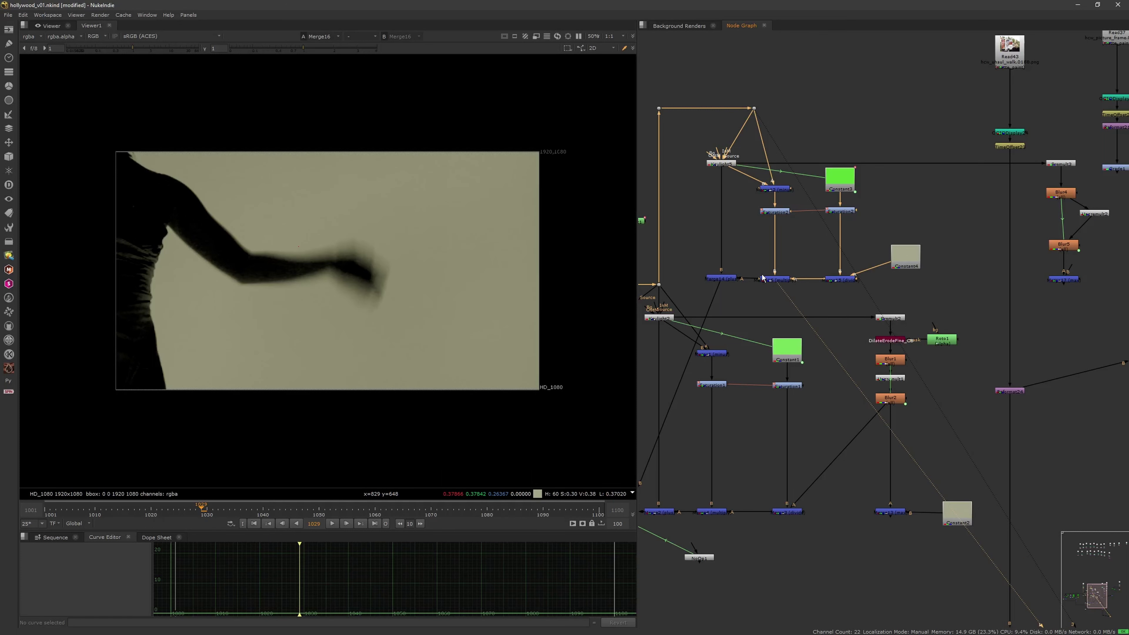
pyautogui.click(733, 281)
pyautogui.press('1')
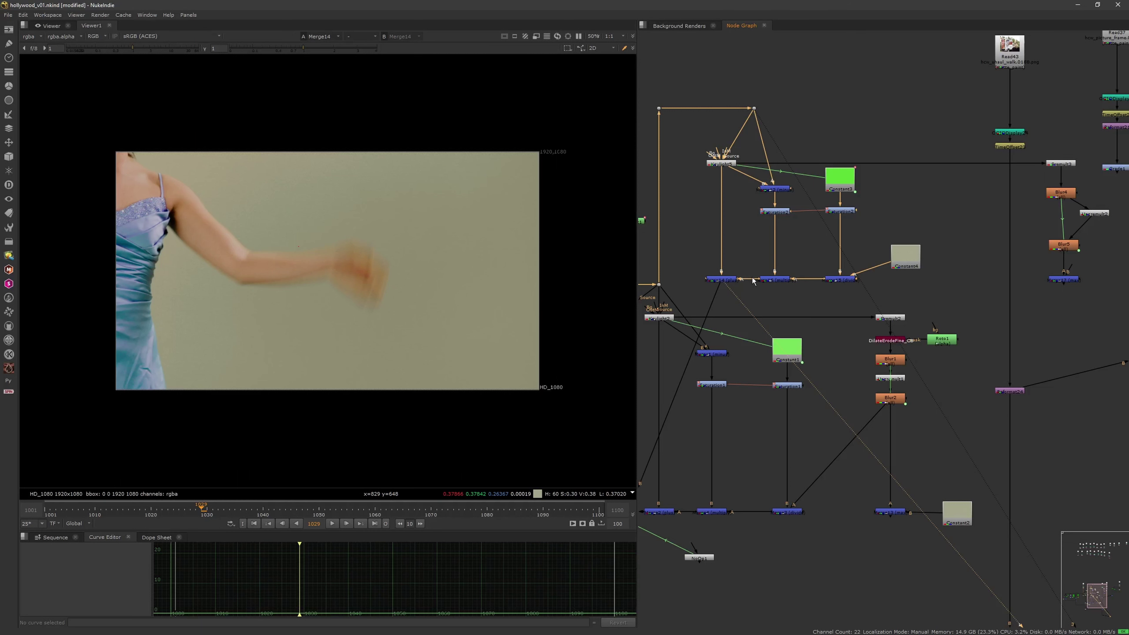
# Align the beige Constant horizontally with the upper row of merges.
pyautogui.moveTo(786, 291); pyautogui.dragTo(803, 266, button='middle')
pyautogui.moveTo(929, 235); pyautogui.dragTo(919, 253)
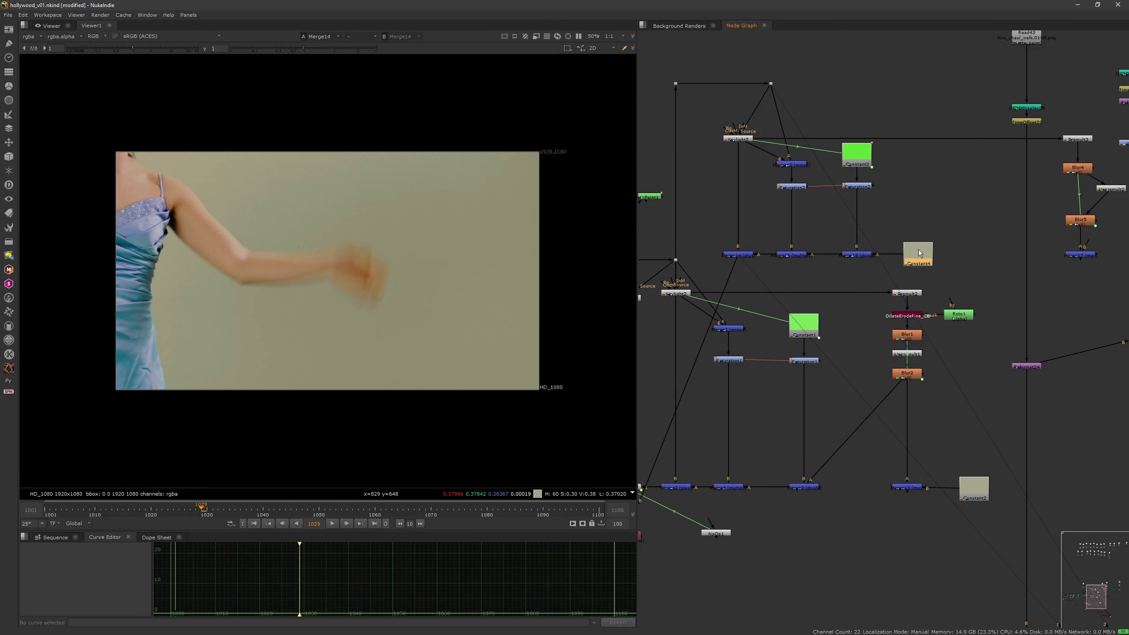
pyautogui.moveTo(769, 265); pyautogui.dragTo(878, 133)
pyautogui.moveTo(759, 226); pyautogui.dragTo(866, 173)
pyautogui.click(894, 210)
# View the despilled arm composited over the truck background.
pyautogui.moveTo(875, 383); pyautogui.dragTo(874, 272, button='middle')
pyautogui.press('2')
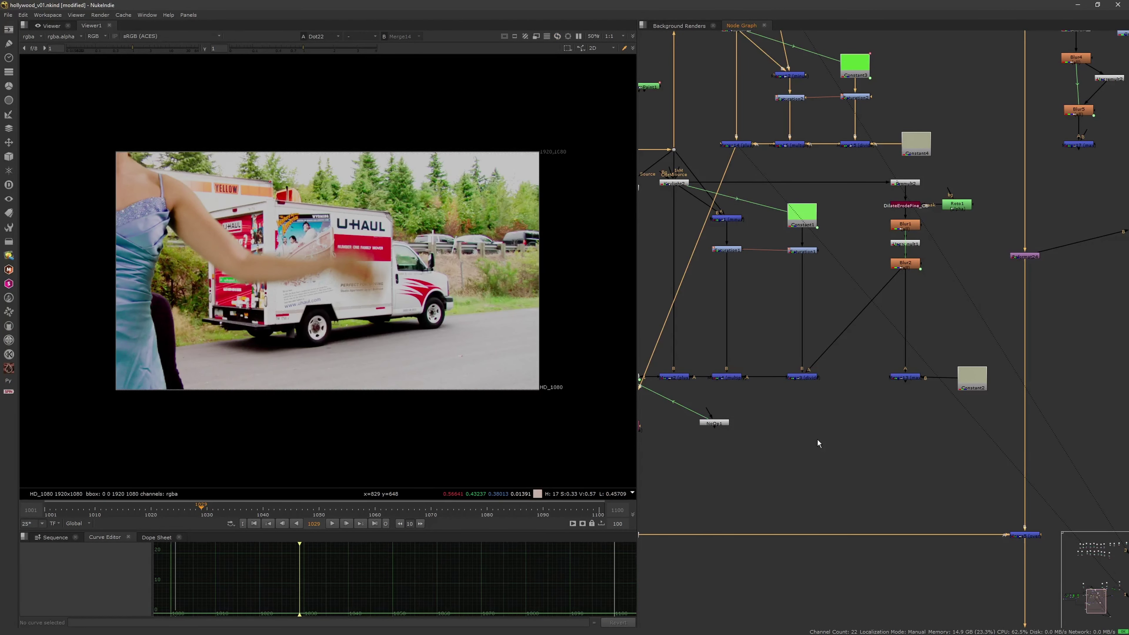
# Recolour the beige Constant feeding the upper merge row to a muted blue, and close its properties.
pyautogui.moveTo(790, 151); pyautogui.dragTo(819, 276, button='middle')
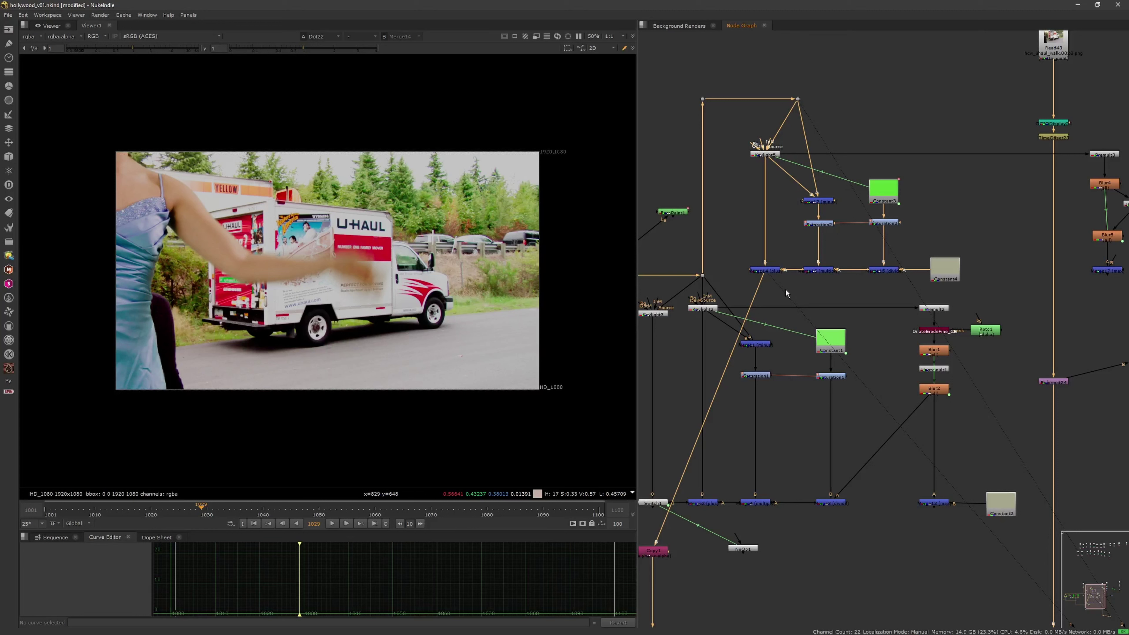
pyautogui.doubleClick(944, 272)
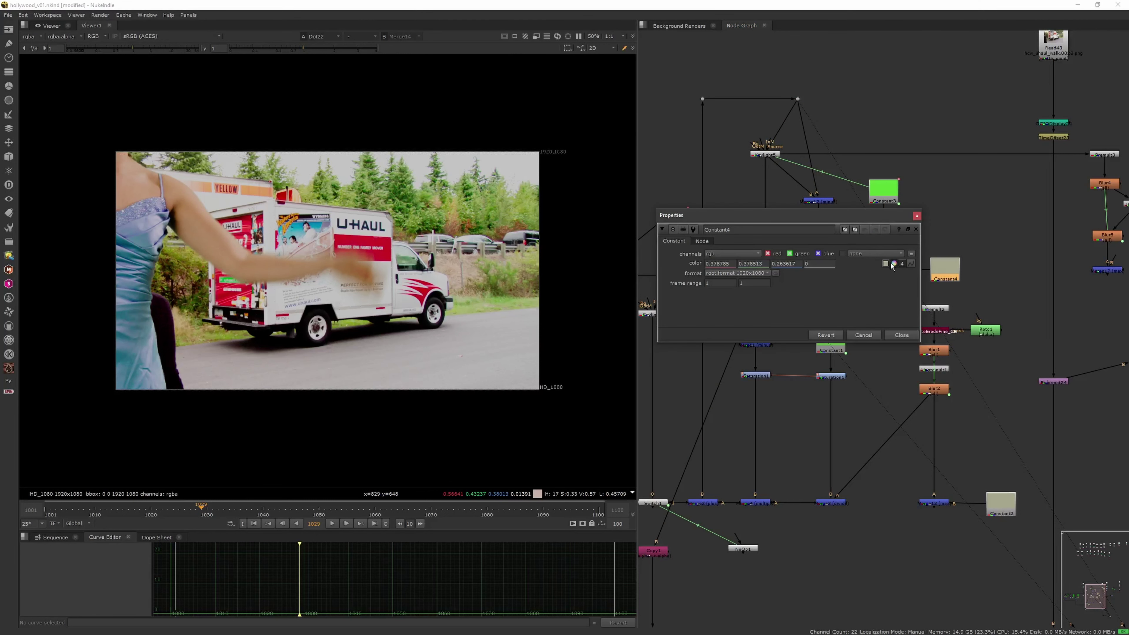
pyautogui.click(894, 263)
pyautogui.moveTo(752, 394)
pyautogui.mouseDown()
pyautogui.moveTo(738, 460)
pyautogui.moveTo(703, 423)
pyautogui.mouseUp()
pyautogui.click(917, 216)
pyautogui.click(980, 306)
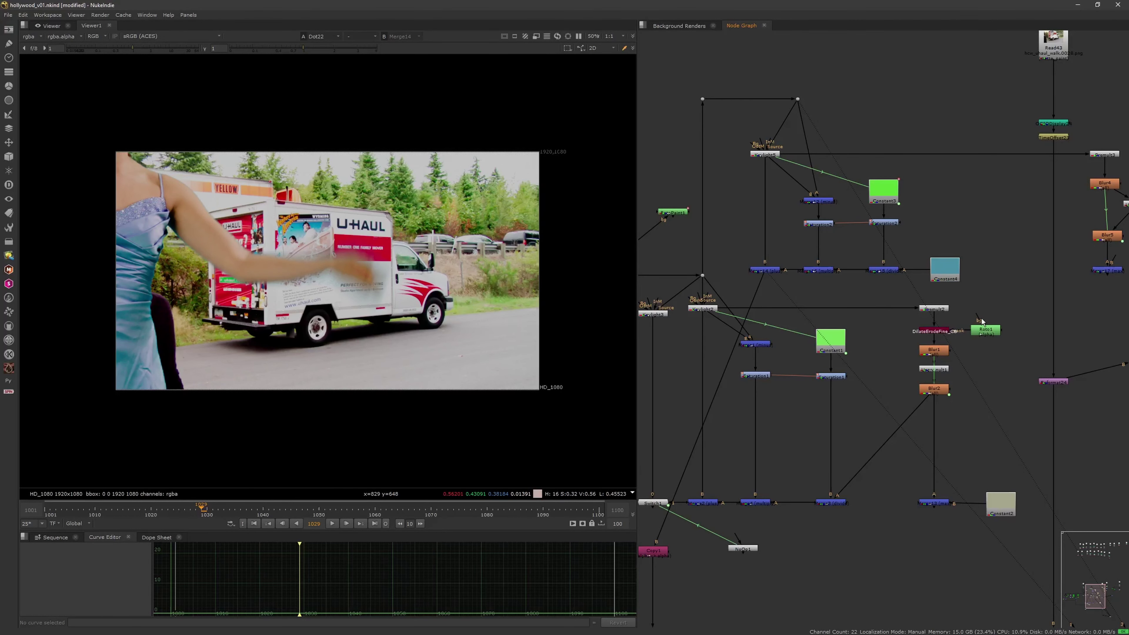
# Add a Grade node to the background plate's branch directly below its Reformat node and show its output in the viewer.
pyautogui.moveTo(973, 413); pyautogui.dragTo(946, 308, button='middle')
pyautogui.scroll(-5, 955, 307)
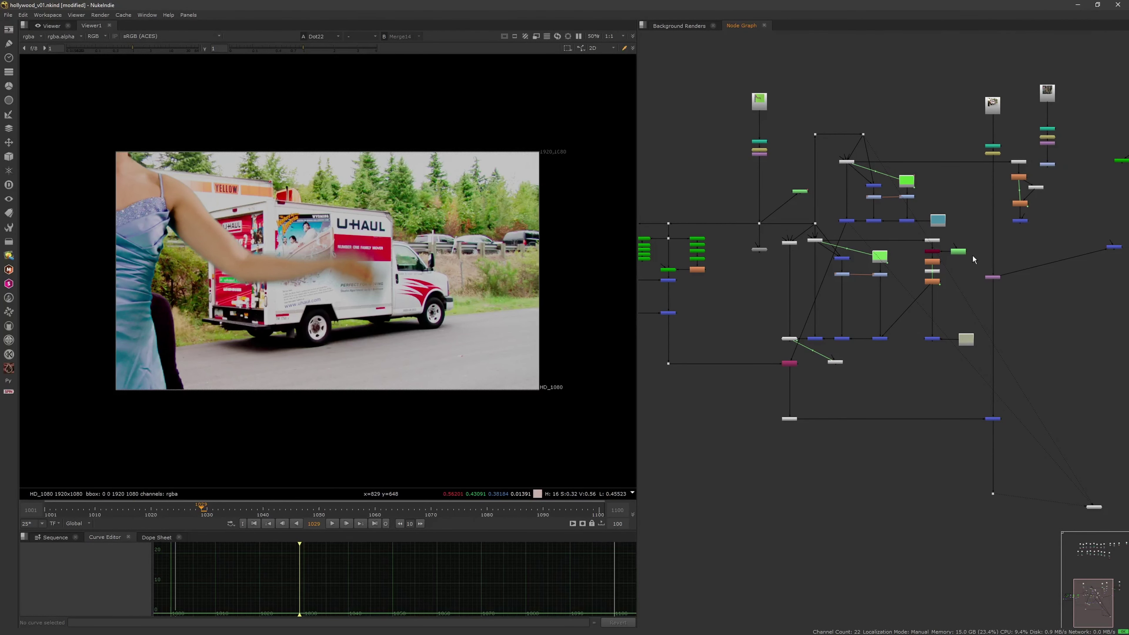
pyautogui.doubleClick(959, 255)
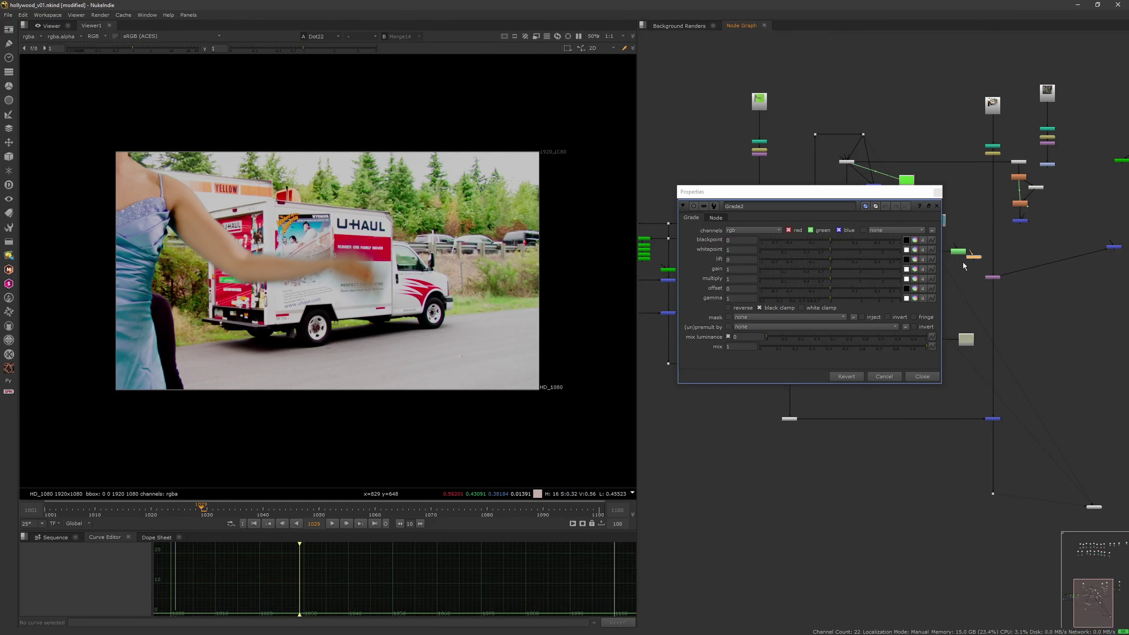
pyautogui.moveTo(961, 262); pyautogui.dragTo(994, 302)
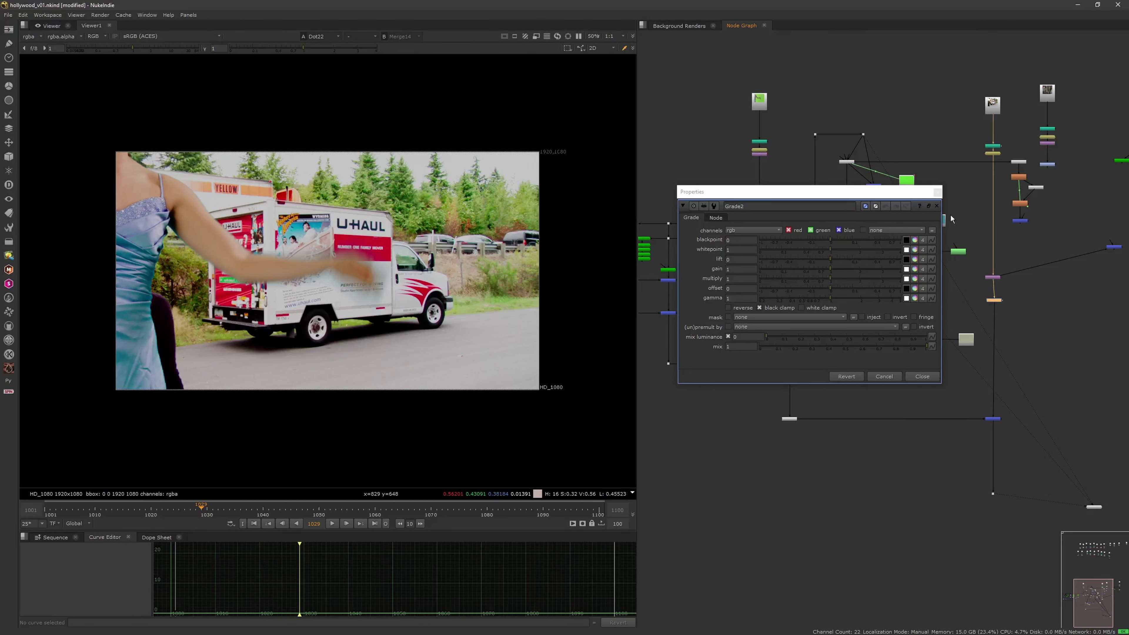
pyautogui.click(937, 205)
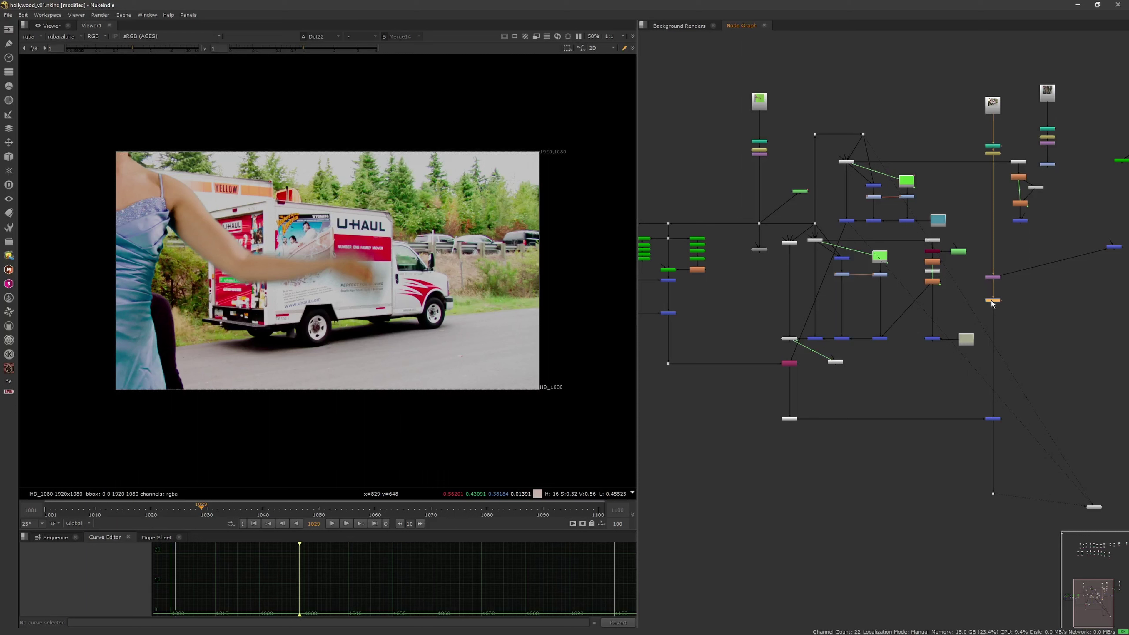
pyautogui.press('1')
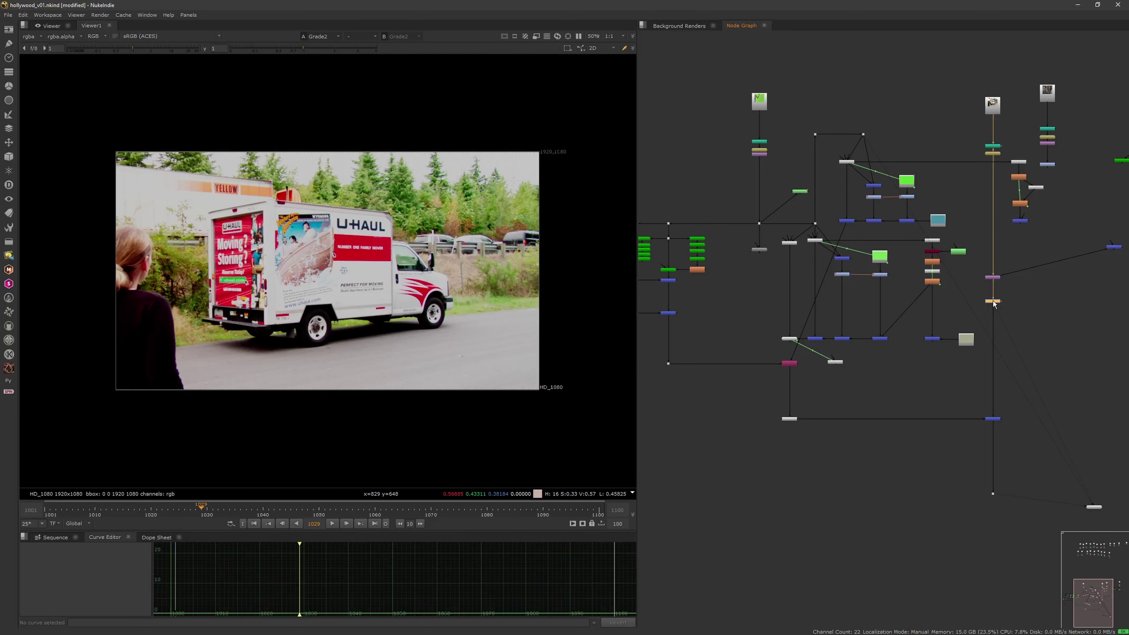
# Tint the background Grade's gain purple with red 0.635, green 0.516 and blue 1, and view the final composite.
pyautogui.doubleClick(992, 302)
pyautogui.click(915, 269)
pyautogui.moveTo(743, 408)
pyautogui.mouseDown()
pyautogui.moveTo(768, 434)
pyautogui.moveTo(738, 429)
pyautogui.mouseUp()
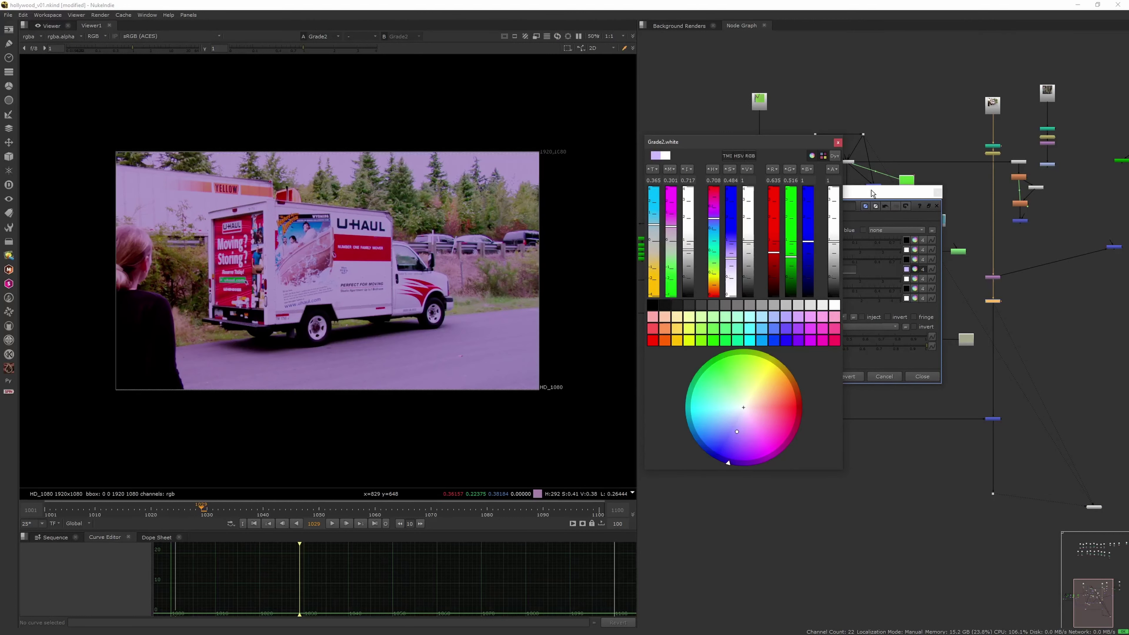
pyautogui.click(838, 143)
pyautogui.click(937, 194)
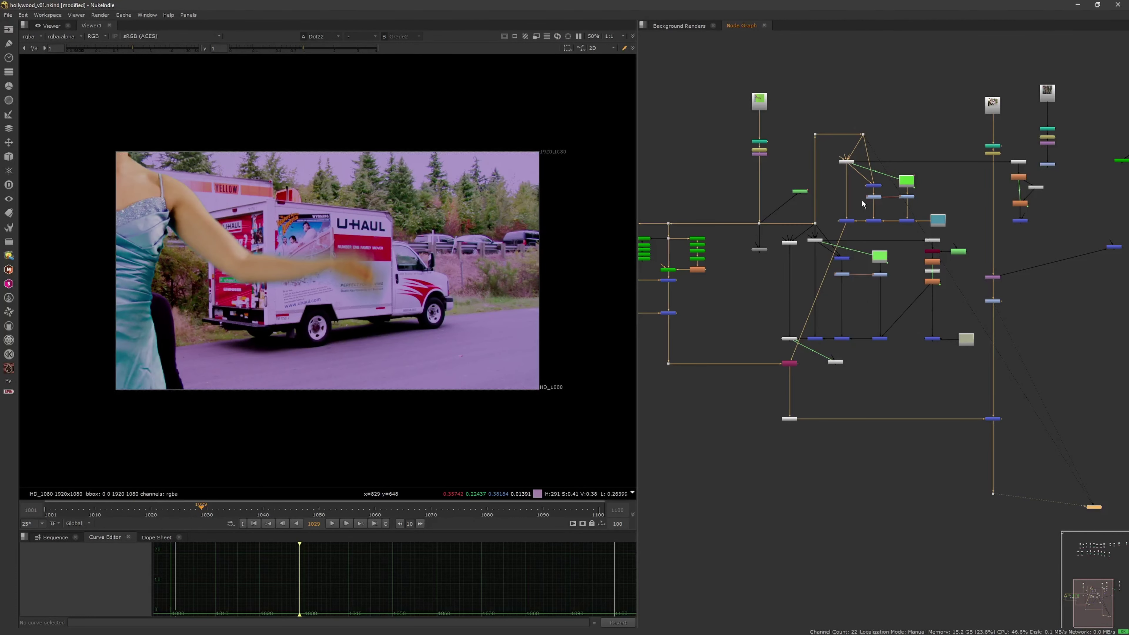
# Set the Constant4 color to a muted purple of about red 0.375, green 0.262 and blue 0.379 while checking the arm's blurred edges.
pyautogui.doubleClick(938, 220)
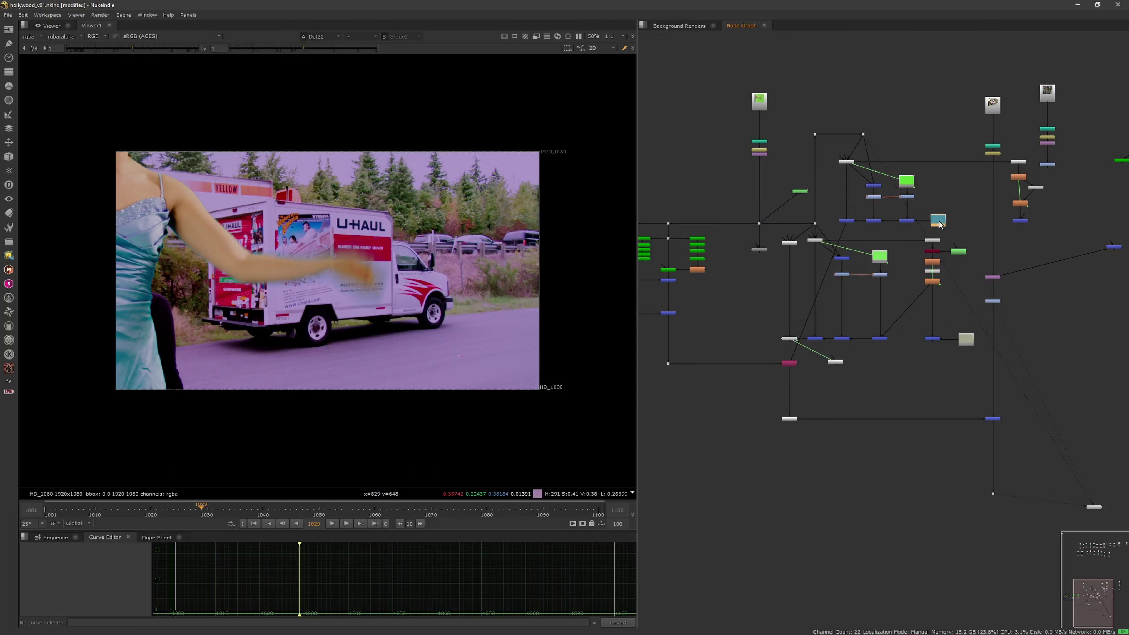
pyautogui.click(894, 264)
pyautogui.moveTo(702, 422)
pyautogui.mouseDown()
pyautogui.moveTo(731, 428)
pyautogui.moveTo(748, 462)
pyautogui.moveTo(750, 421)
pyautogui.mouseUp()
pyautogui.moveTo(348, 292); pyautogui.dragTo(383, 327, button='middle')
pyautogui.scroll(5, 382, 327)
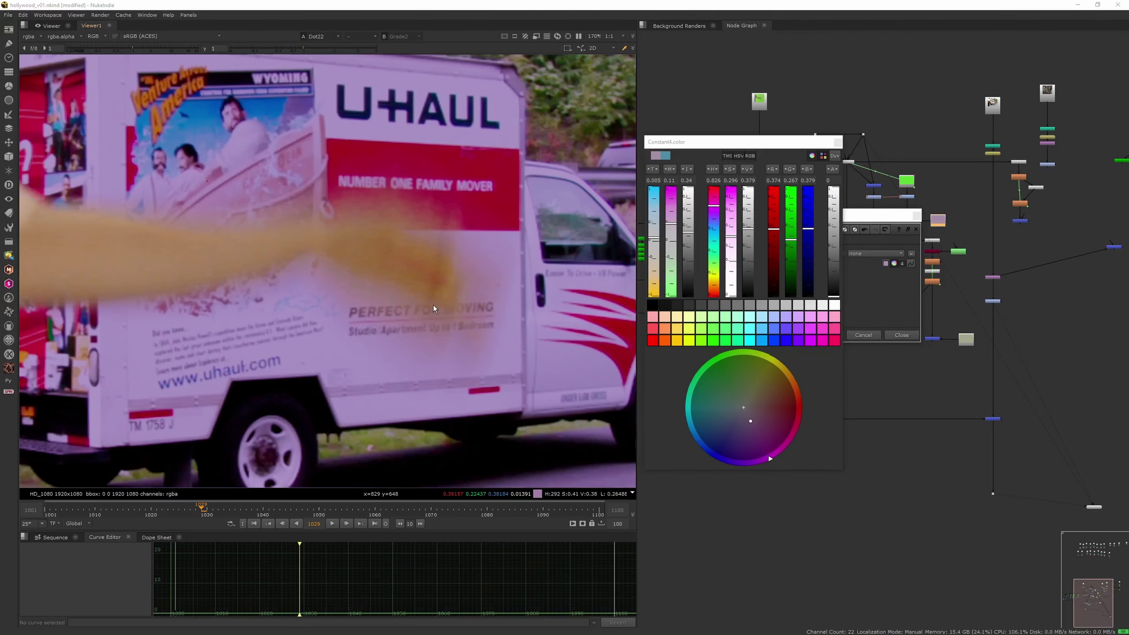
pyautogui.moveTo(736, 402)
pyautogui.mouseDown()
pyautogui.moveTo(743, 355)
pyautogui.moveTo(706, 376)
pyautogui.moveTo(755, 414)
pyautogui.moveTo(748, 434)
pyautogui.moveTo(751, 422)
pyautogui.mouseUp()
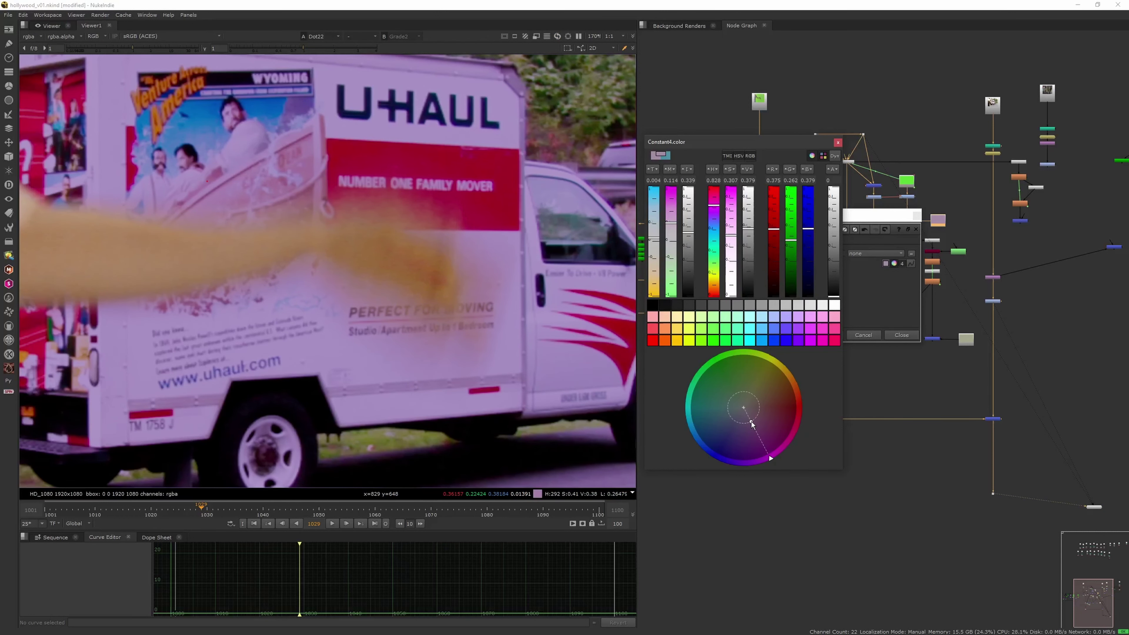
pyautogui.click(838, 142)
pyautogui.click(916, 217)
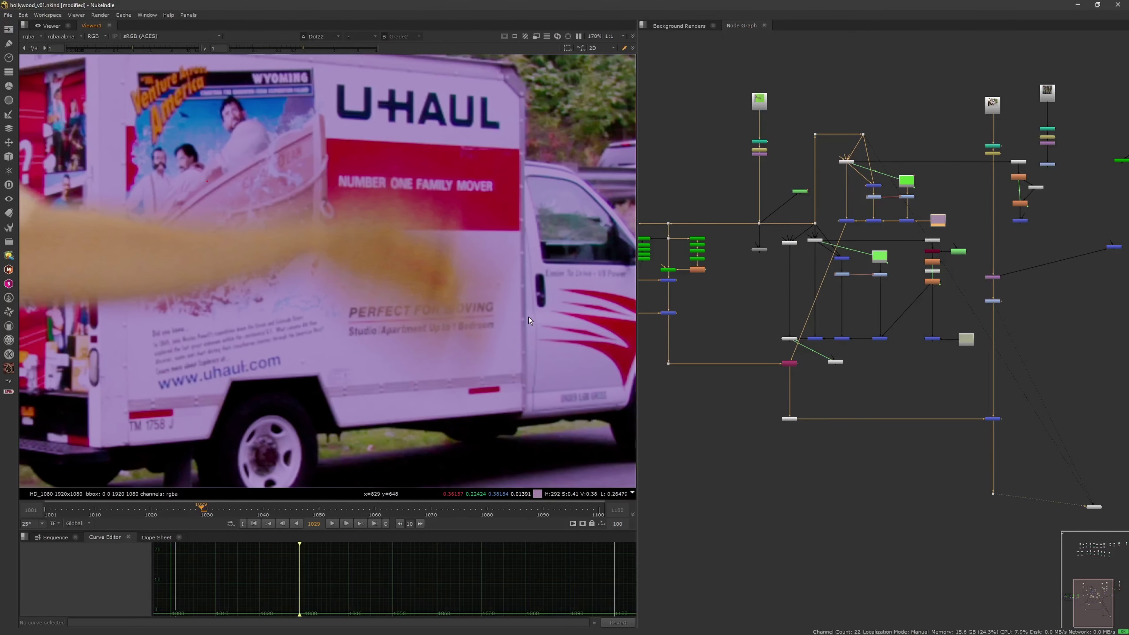
# Examine how the purple constant, the green constant and their saturation and merge nodes are wired in the upper keying branch.
pyautogui.scroll(-5, 528, 317)
pyautogui.scroll(3, 929, 222)
pyautogui.scroll(1, 929, 222)
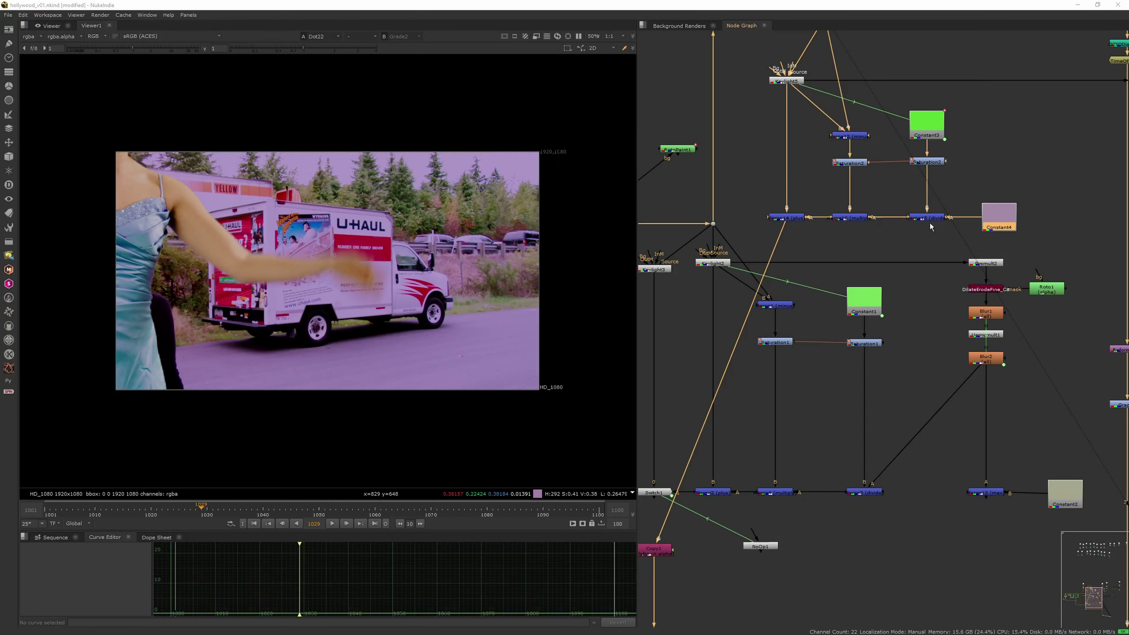
pyautogui.moveTo(870, 237); pyautogui.dragTo(1029, 174)
pyautogui.click(979, 214)
pyautogui.moveTo(975, 215); pyautogui.dragTo(978, 217)
pyautogui.moveTo(909, 163); pyautogui.dragTo(911, 166)
pyautogui.click(906, 129)
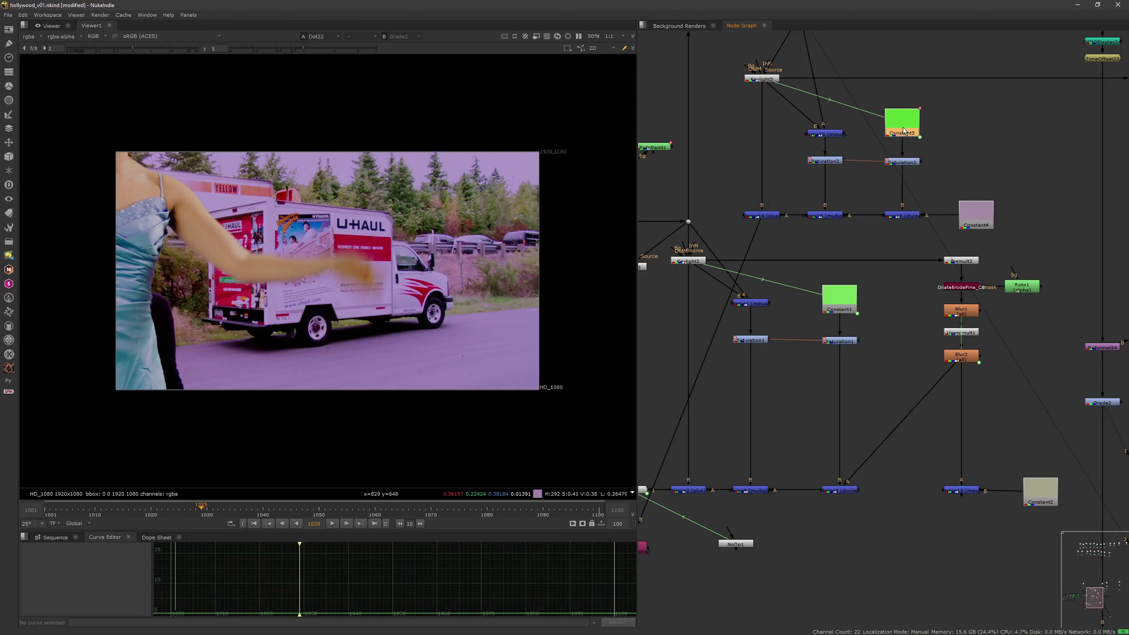
# View the desaturated output in the upper keying branch, then return the viewer to the final composite.
pyautogui.click(907, 162)
pyautogui.click(824, 160)
pyautogui.press('1')
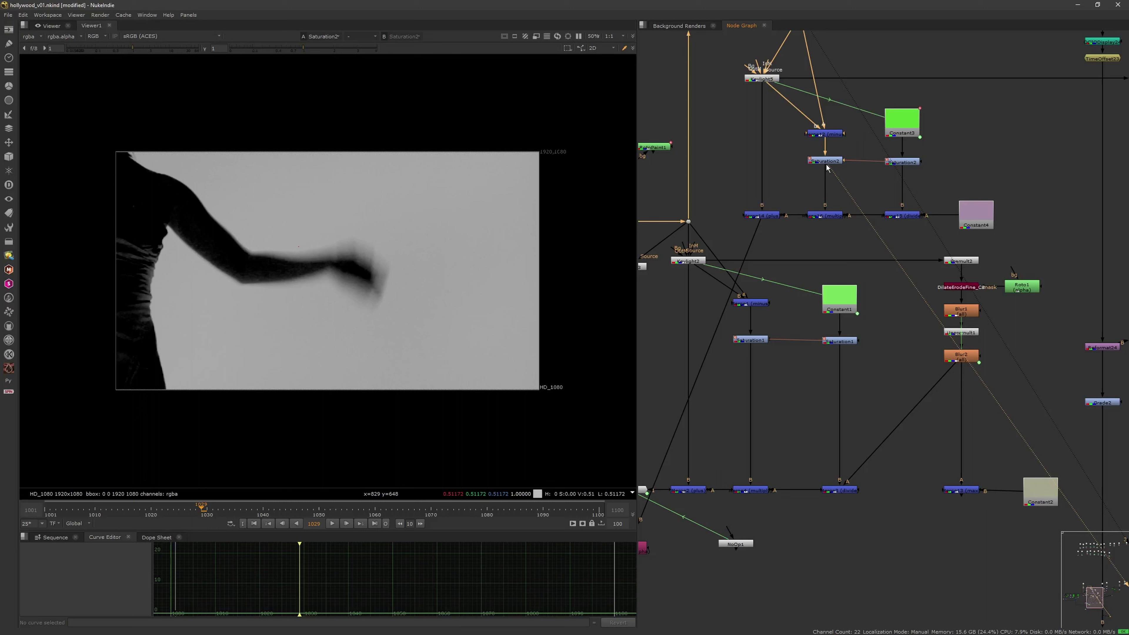
pyautogui.click(771, 217)
pyautogui.press('1')
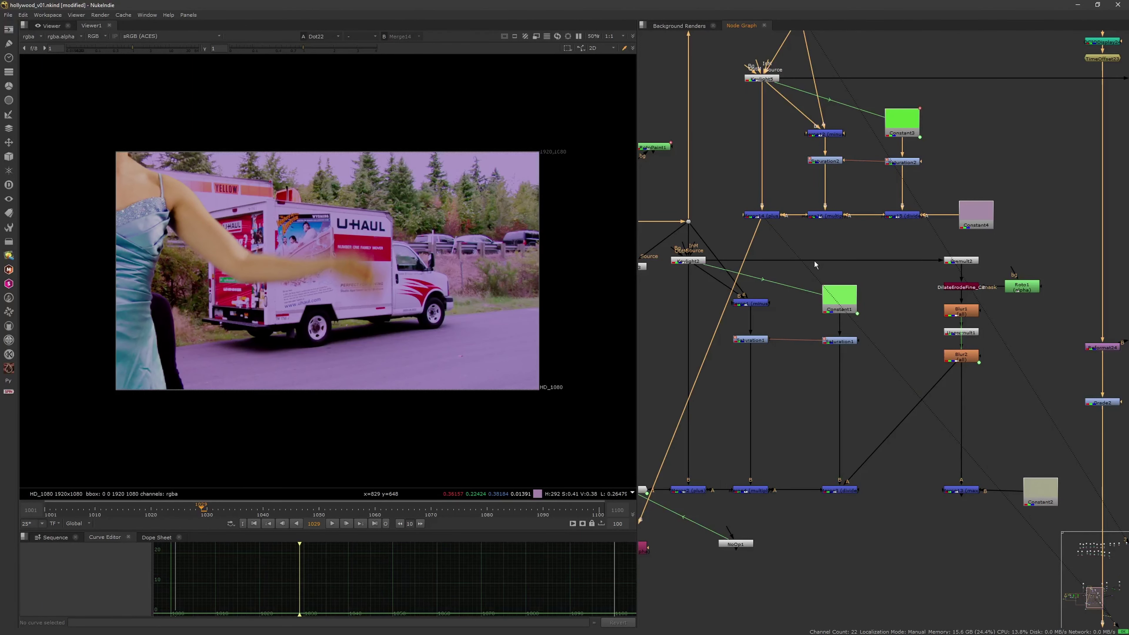
pyautogui.scroll(-3, 880, 262)
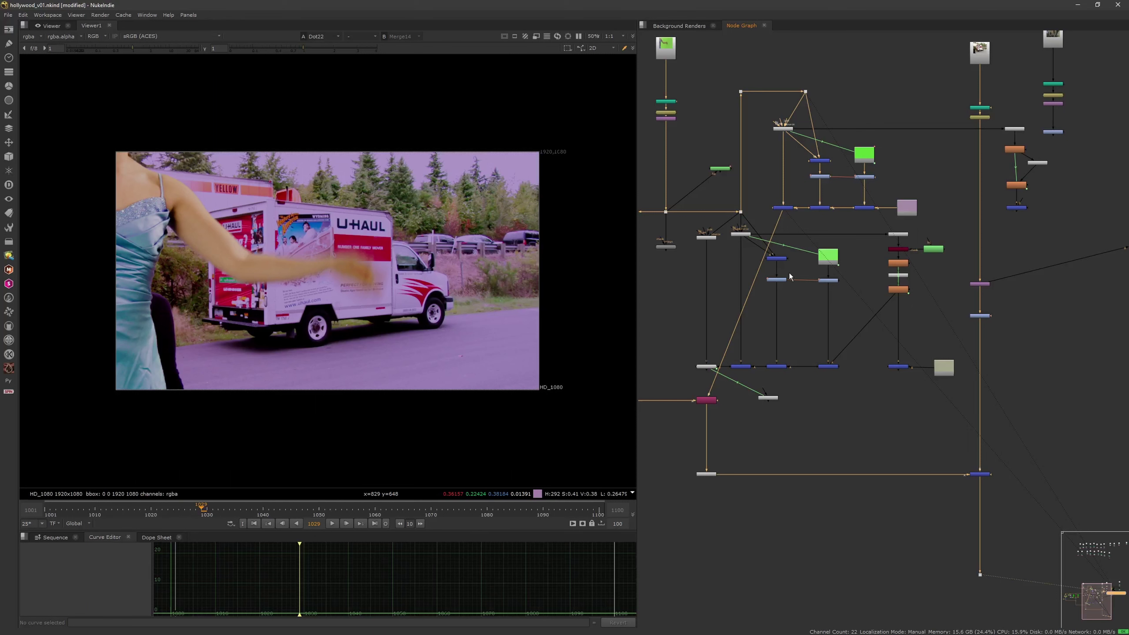
pyautogui.scroll(3, 573, 317)
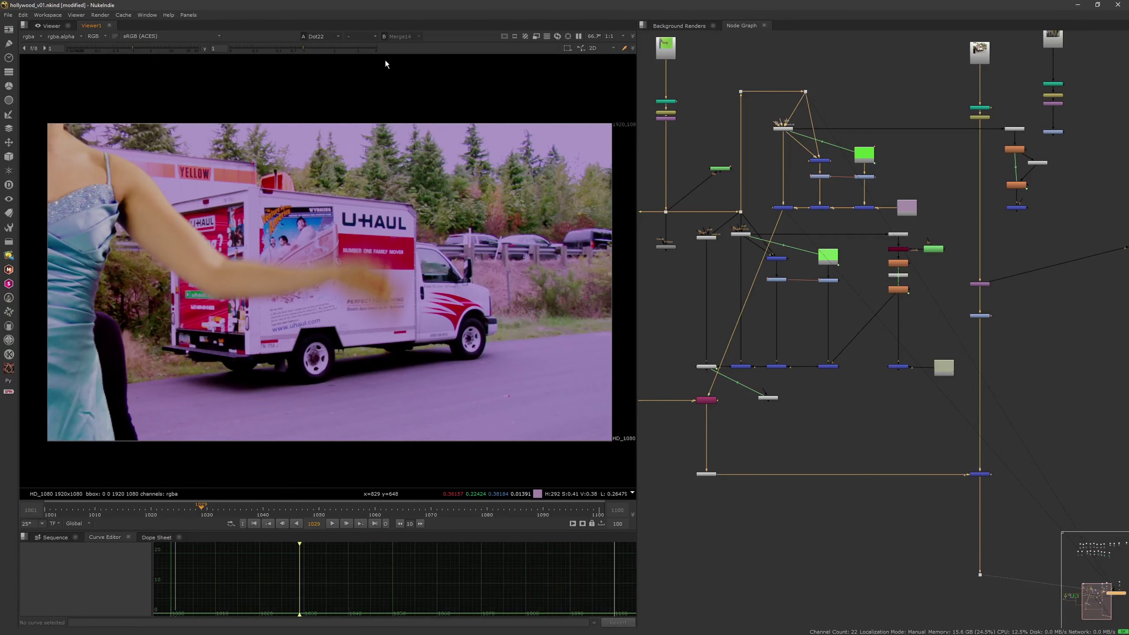
# Show the output of Merge14 at the end of the purple constant's merge chain.
pyautogui.click(902, 208)
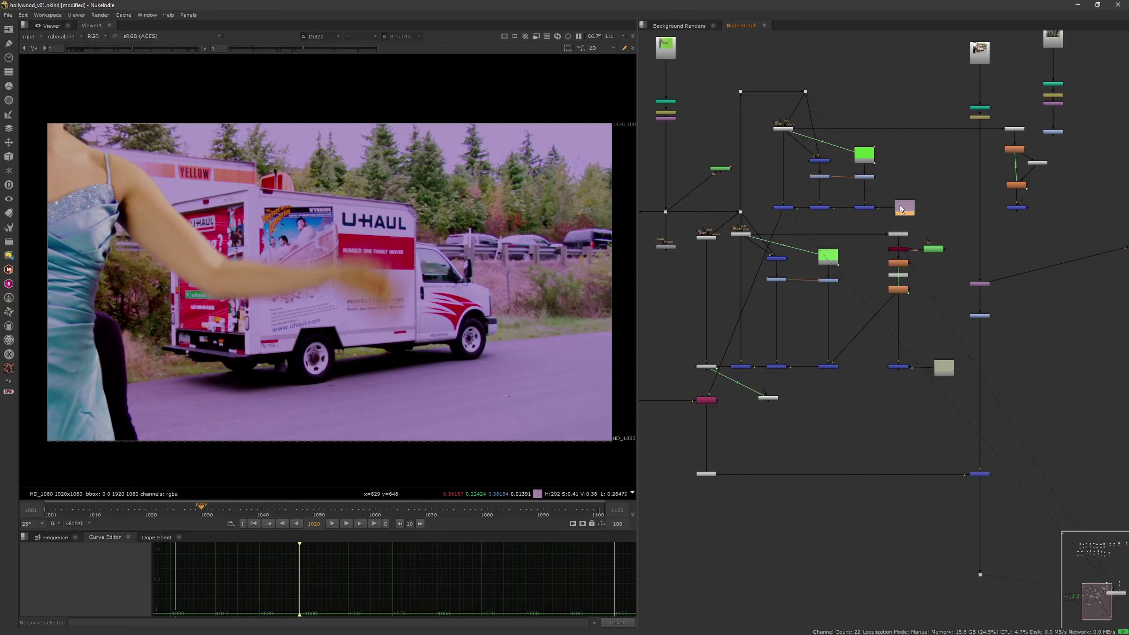
pyautogui.click(784, 207)
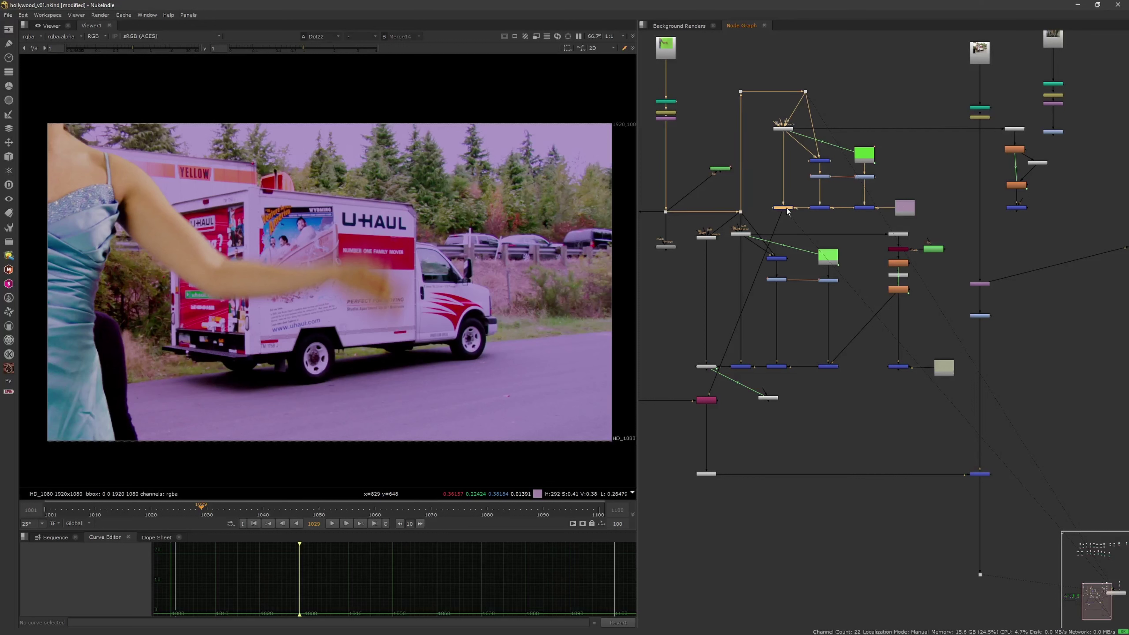
pyautogui.press('1')
pyautogui.click(793, 225)
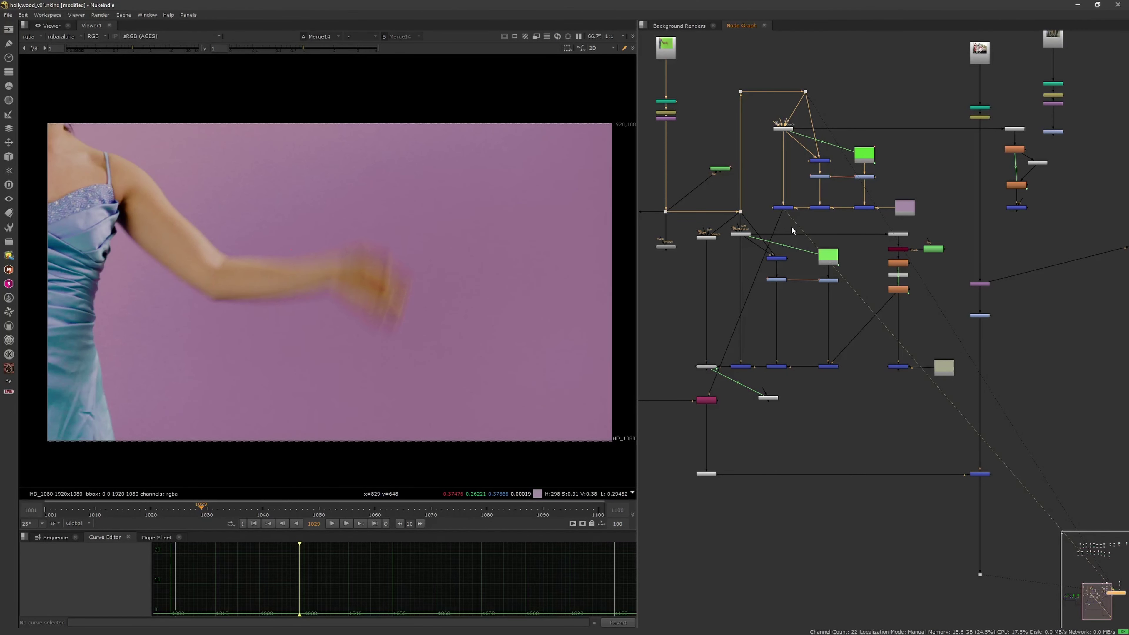
# Add a Roto node as the mask of the background Grade, view the Grade and open the Roto's properties.
pyautogui.press('o')
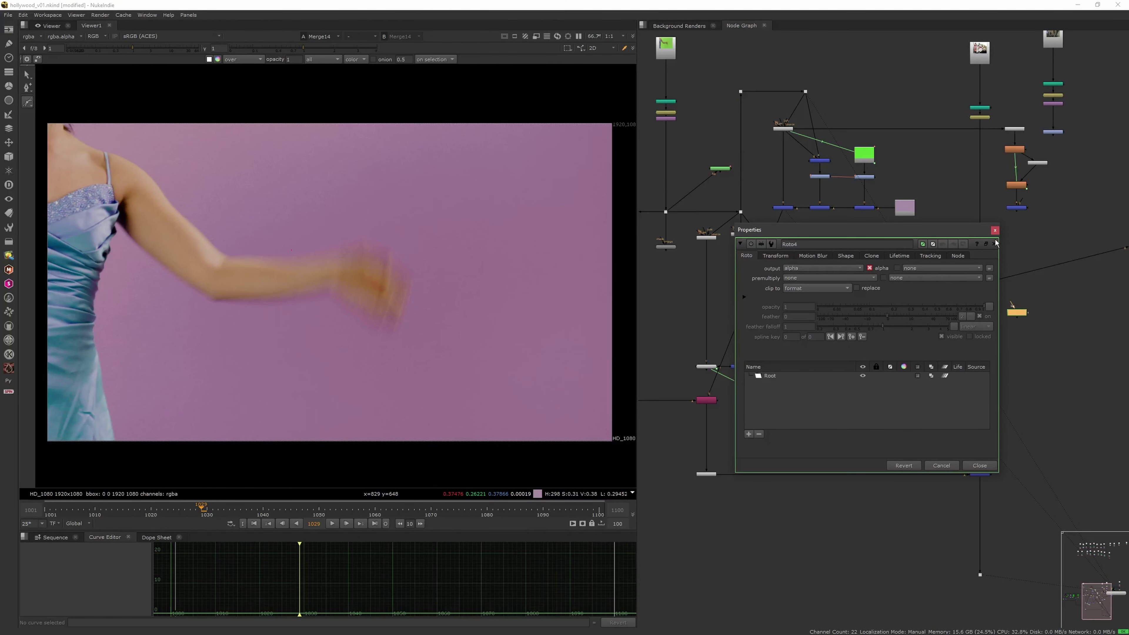
pyautogui.click(995, 243)
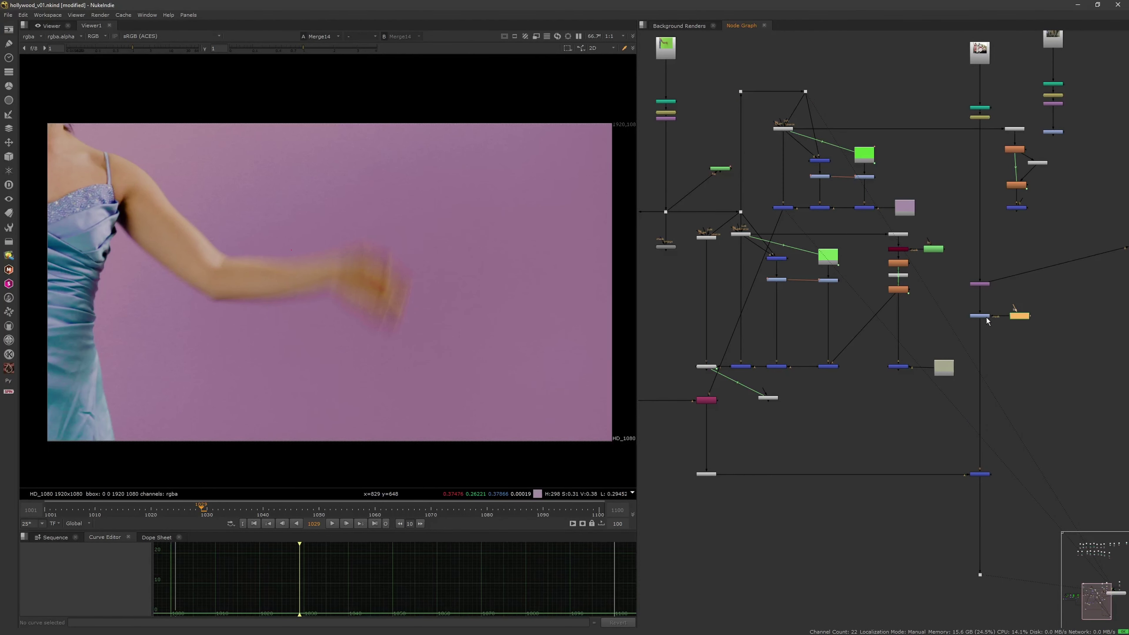
pyautogui.click(987, 316)
pyautogui.press('1')
pyautogui.doubleClick(1015, 315)
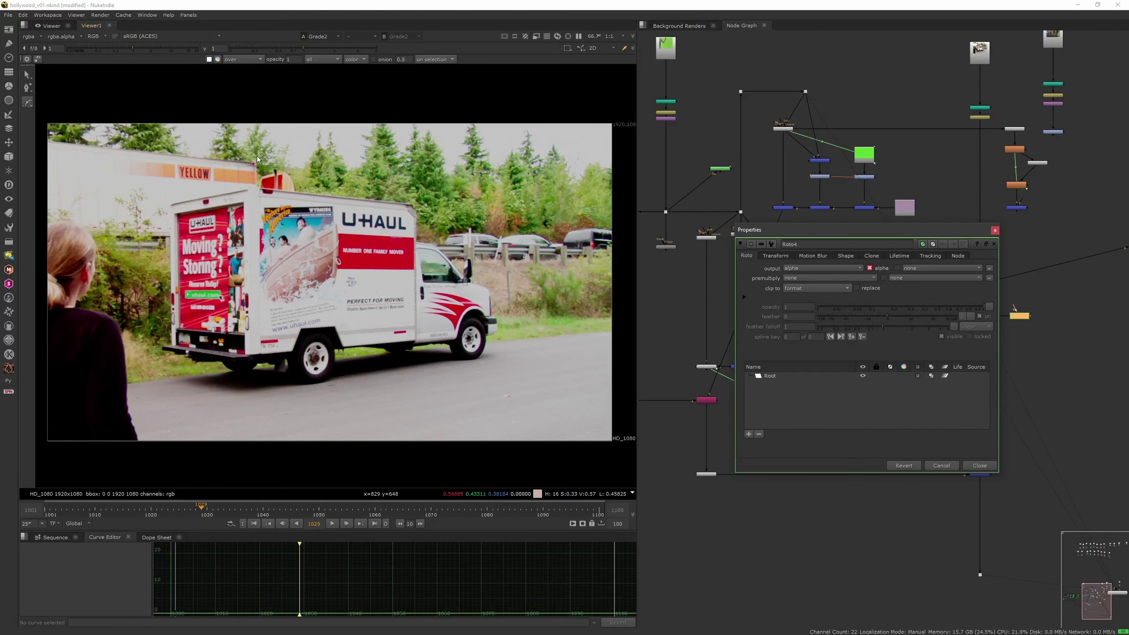
pyautogui.moveTo(634, 108); pyautogui.dragTo(558, 98, button='middle')
pyautogui.moveTo(570, 84); pyautogui.dragTo(248, 279)
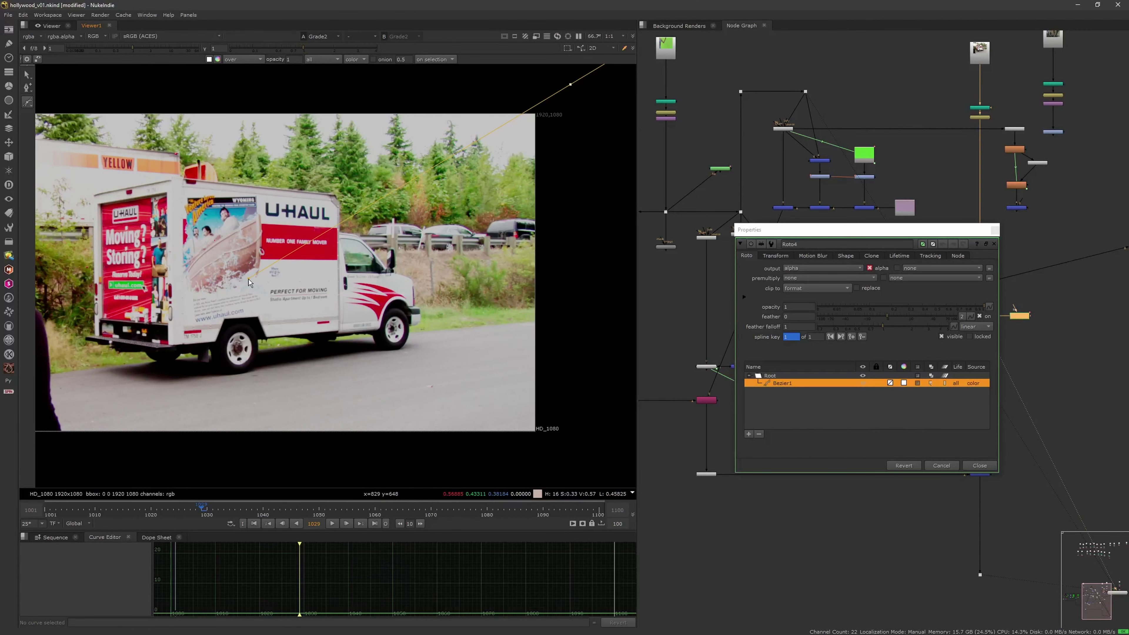
pyautogui.click(229, 97)
pyautogui.click(781, 384)
pyautogui.press('Delete')
# Draw a large ellipse in the Roto over the front of the truck and the road, then view the final composite.
pyautogui.click(27, 105)
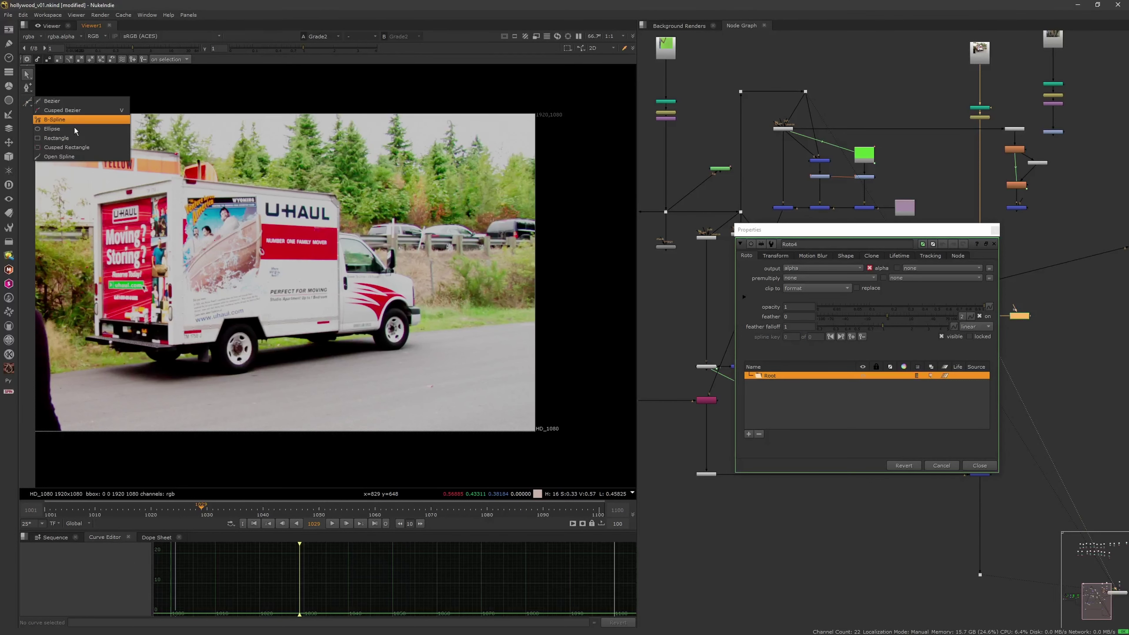
pyautogui.click(77, 129)
pyautogui.moveTo(573, 96); pyautogui.dragTo(222, 467)
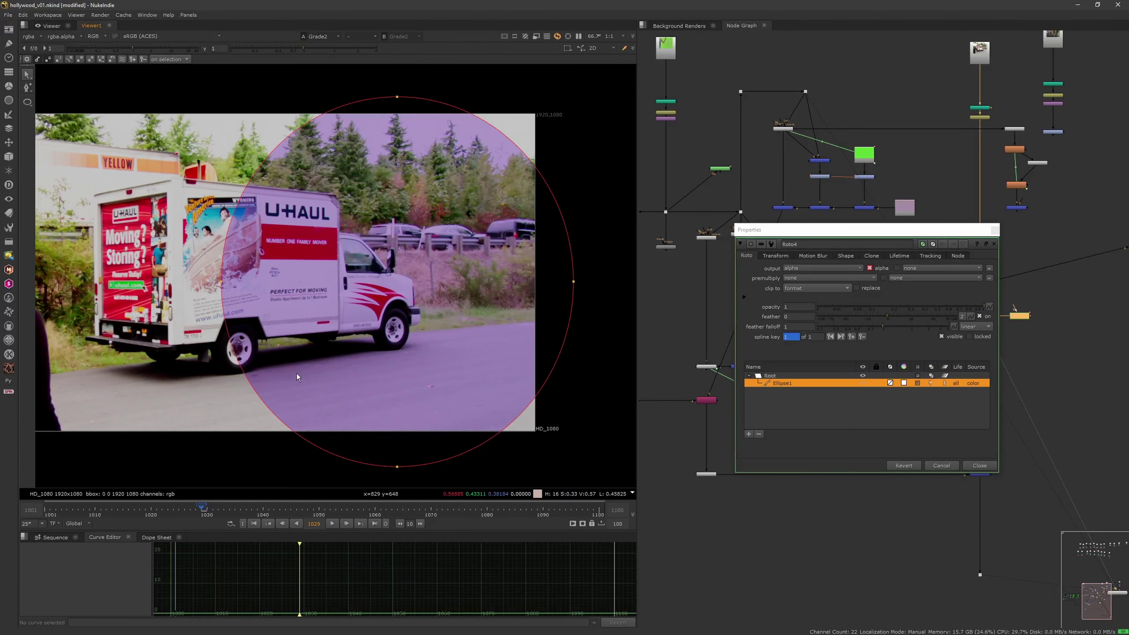
pyautogui.click(994, 230)
pyautogui.click(1020, 309)
pyautogui.moveTo(348, 271); pyautogui.dragTo(416, 298, button='middle')
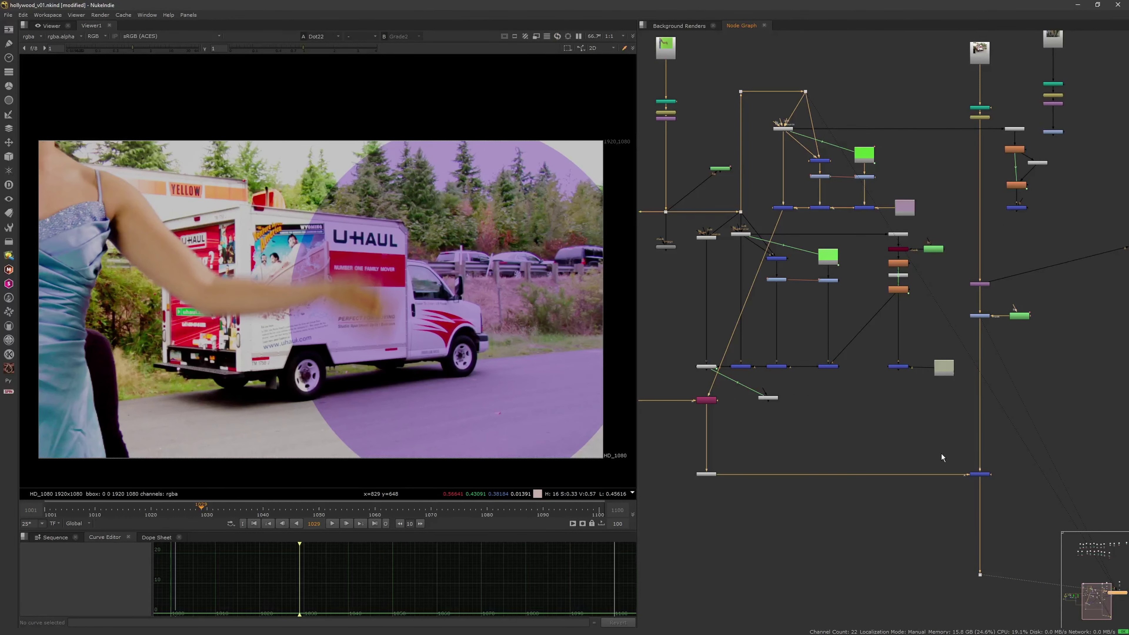
# Connect the ellipse Roto as the mask of the merge fed by the purple constant, and check Merge14 and the final composite.
pyautogui.moveTo(902, 205); pyautogui.dragTo(1019, 318)
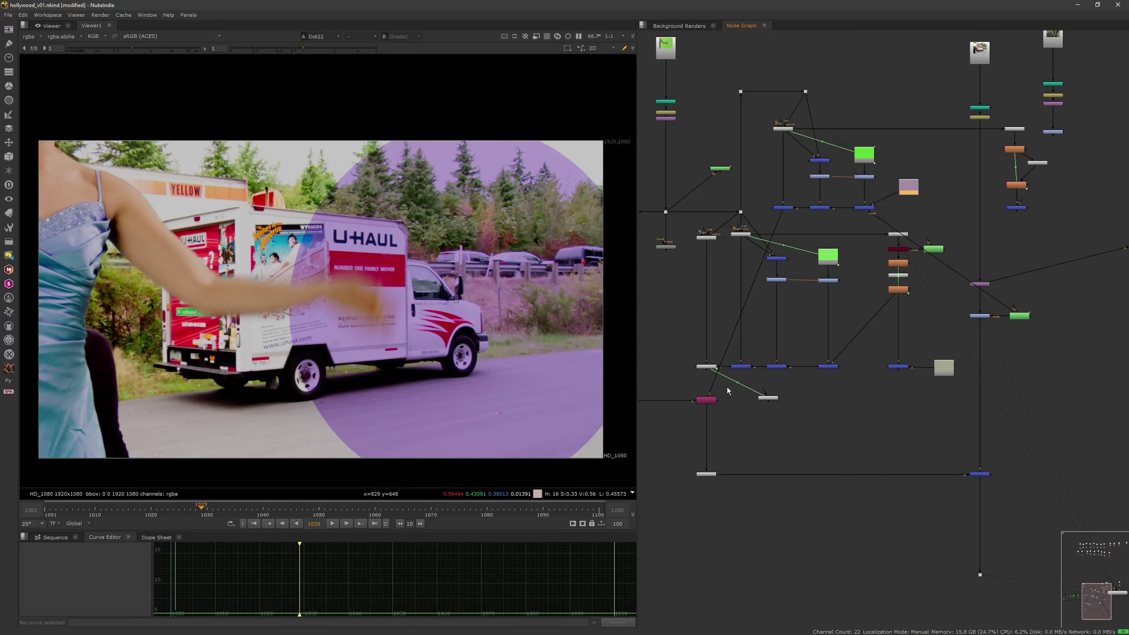
pyautogui.click(784, 207)
pyautogui.press('2')
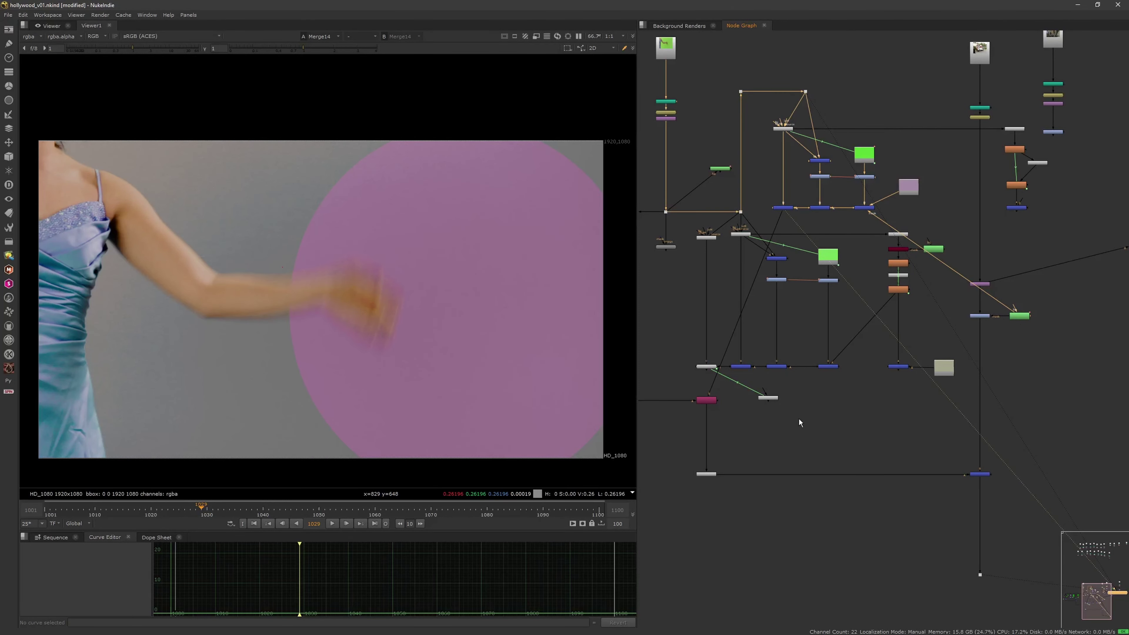
pyautogui.click(800, 419)
pyautogui.press('1')
pyautogui.scroll(5, 374, 295)
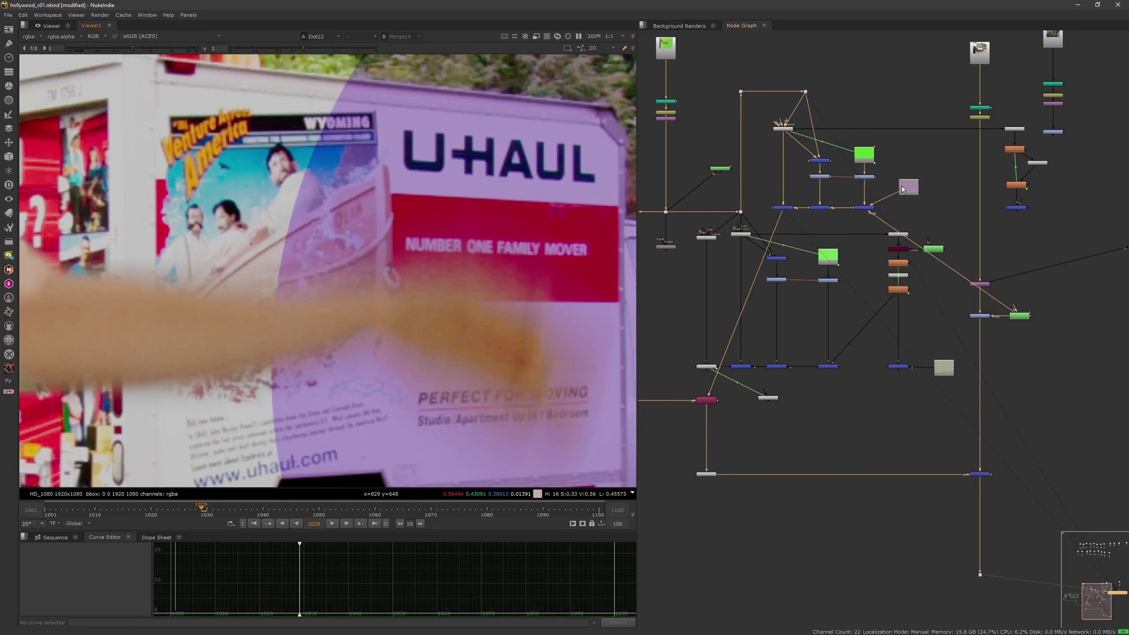
# Move the Roto ellipse's leftmost point slightly outward beneath the arm.
pyautogui.click(1018, 316)
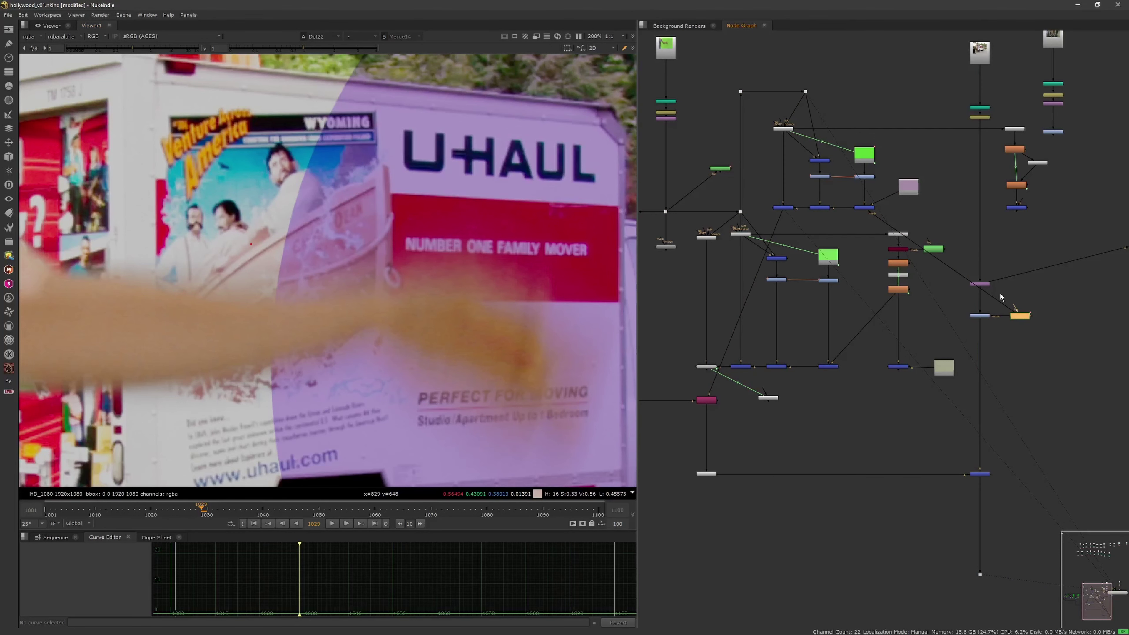
pyautogui.doubleClick(1019, 316)
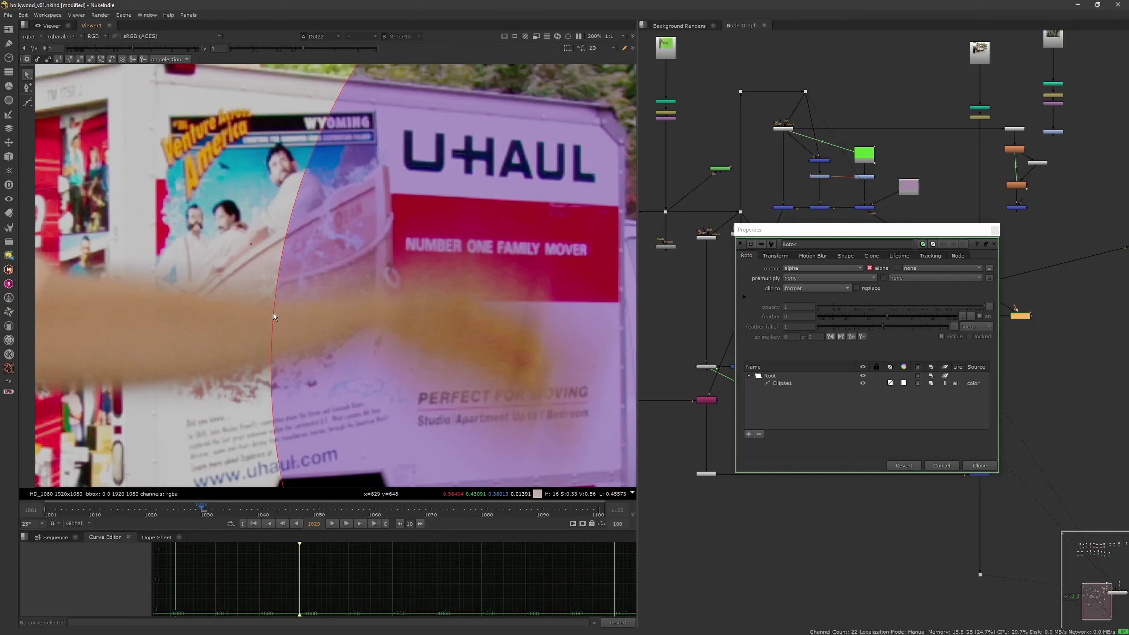
pyautogui.click(271, 364)
pyautogui.moveTo(273, 365)
pyautogui.mouseDown()
pyautogui.moveTo(378, 357)
pyautogui.moveTo(228, 353)
pyautogui.moveTo(260, 354)
pyautogui.mouseUp()
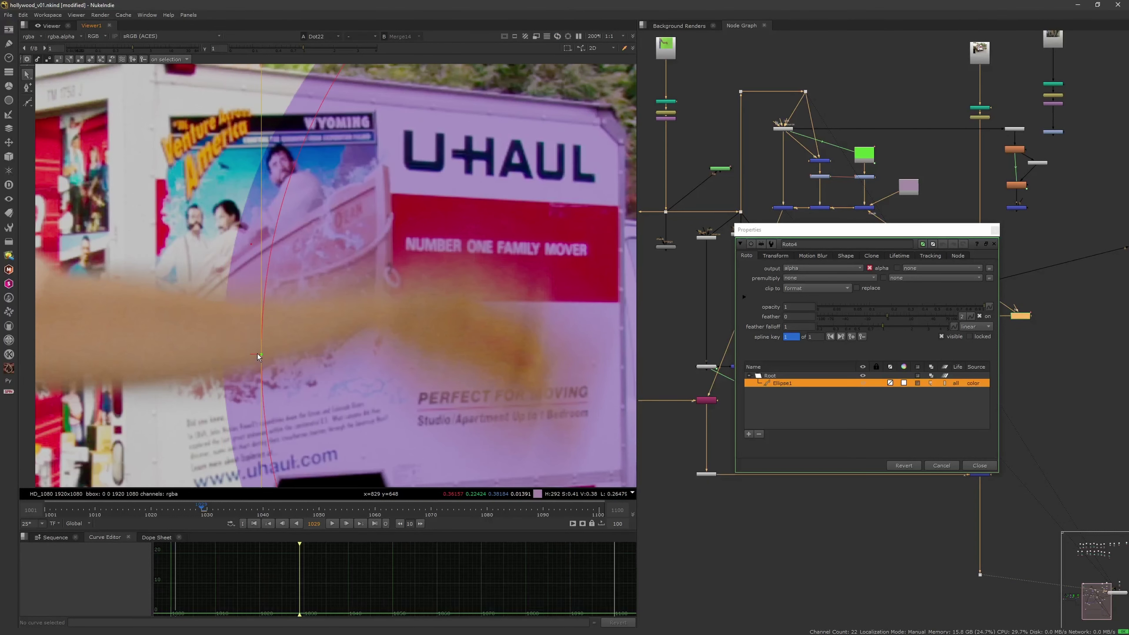
pyautogui.click(994, 230)
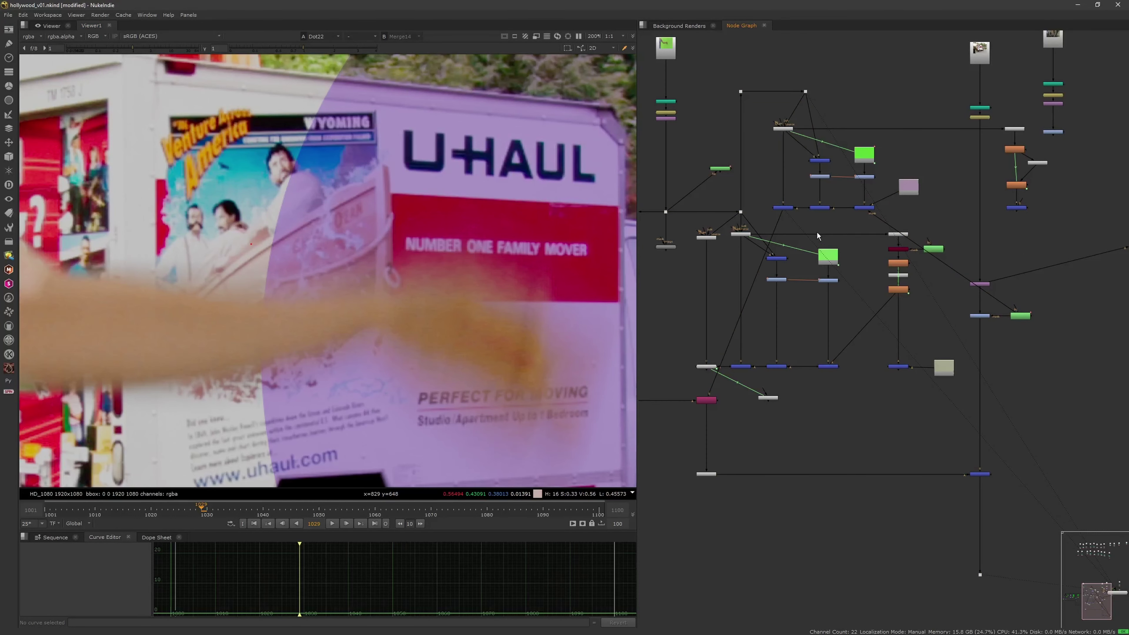
# Set the purple constant's color to a deeper purple of about 0.316, 0.203, 0.379 and view the whole composite.
pyautogui.doubleClick(908, 188)
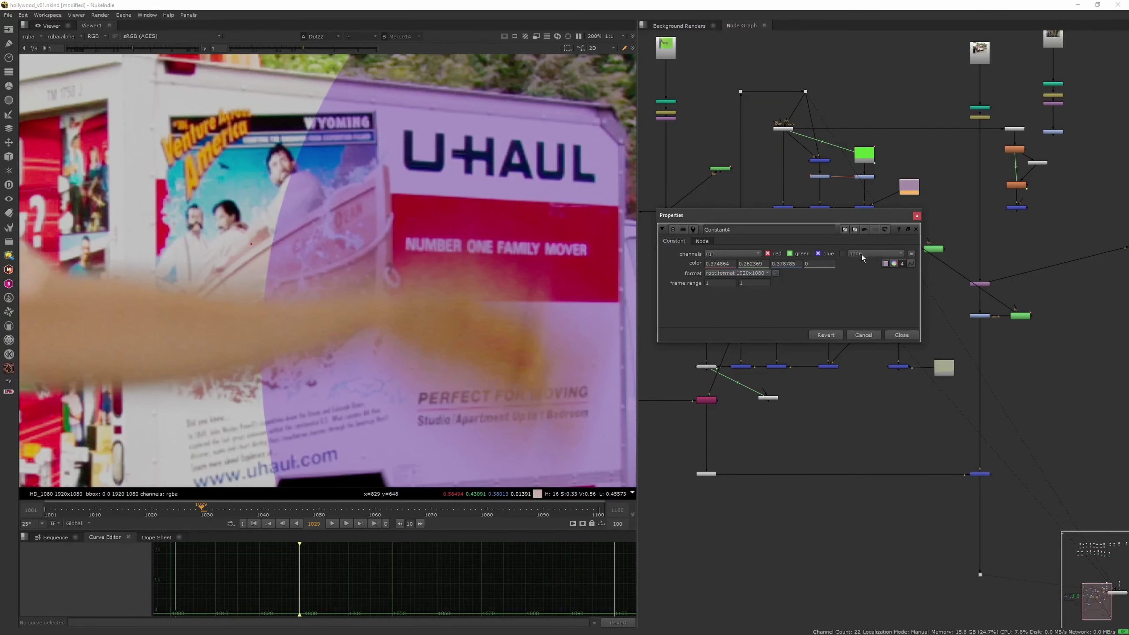
pyautogui.click(895, 264)
pyautogui.moveTo(749, 424)
pyautogui.mouseDown()
pyautogui.moveTo(742, 406)
pyautogui.moveTo(747, 431)
pyautogui.mouseUp()
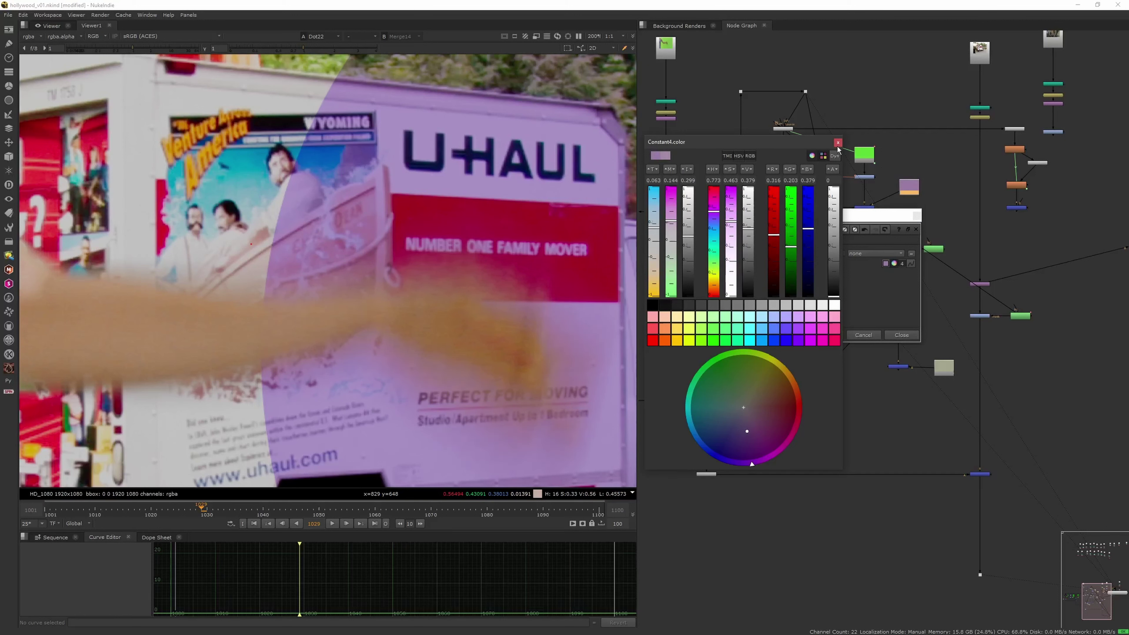
pyautogui.click(917, 216)
pyautogui.moveTo(518, 344); pyautogui.dragTo(507, 330, button='middle')
pyautogui.press('f')
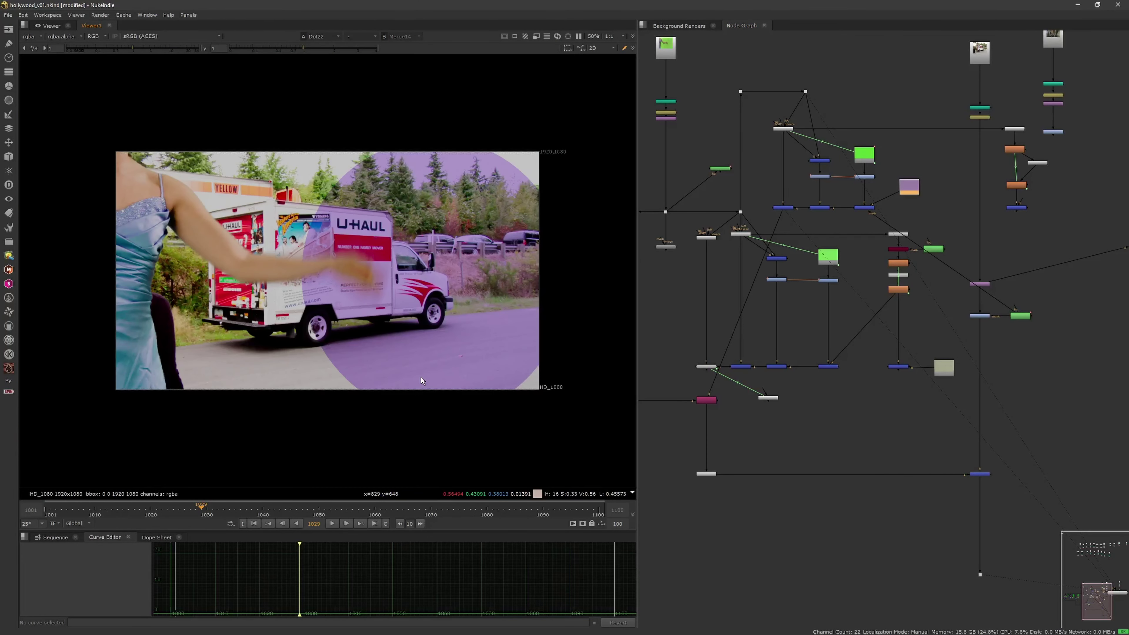
# Disconnect the ellipse Roto from the mask of the constant's merge and disable the purple background Grade.
pyautogui.moveTo(1006, 307); pyautogui.dragTo(997, 317)
pyautogui.click(987, 315)
pyautogui.press('d')
pyautogui.click(1006, 352)
pyautogui.moveTo(415, 297); pyautogui.dragTo(414, 297, button='middle')
pyautogui.scroll(5, 415, 298)
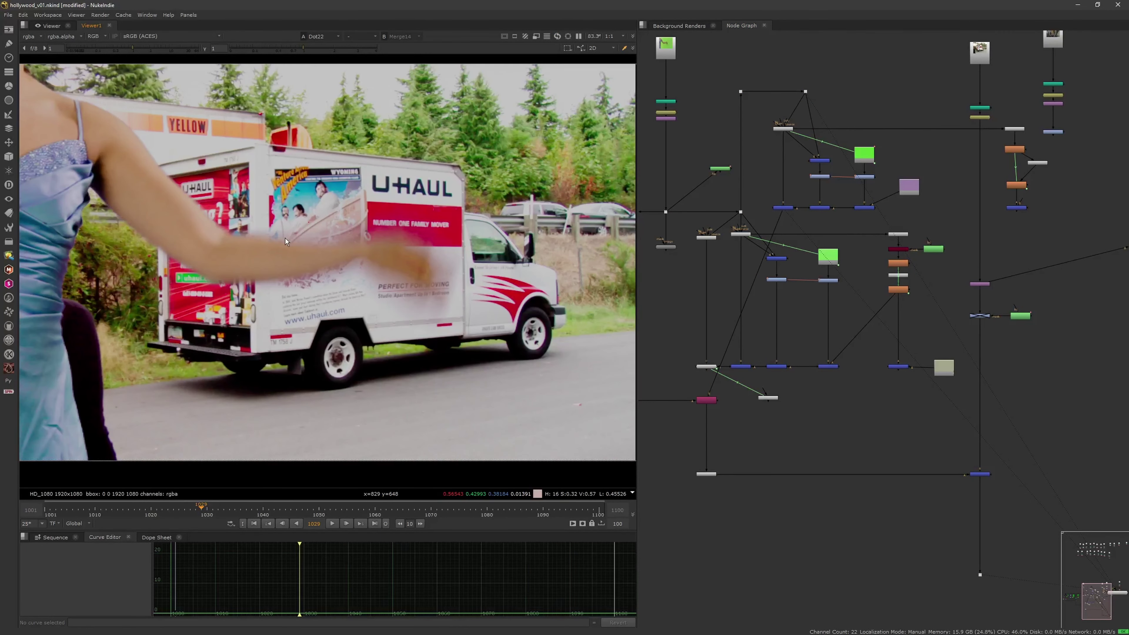
pyautogui.scroll(2, 231, 238)
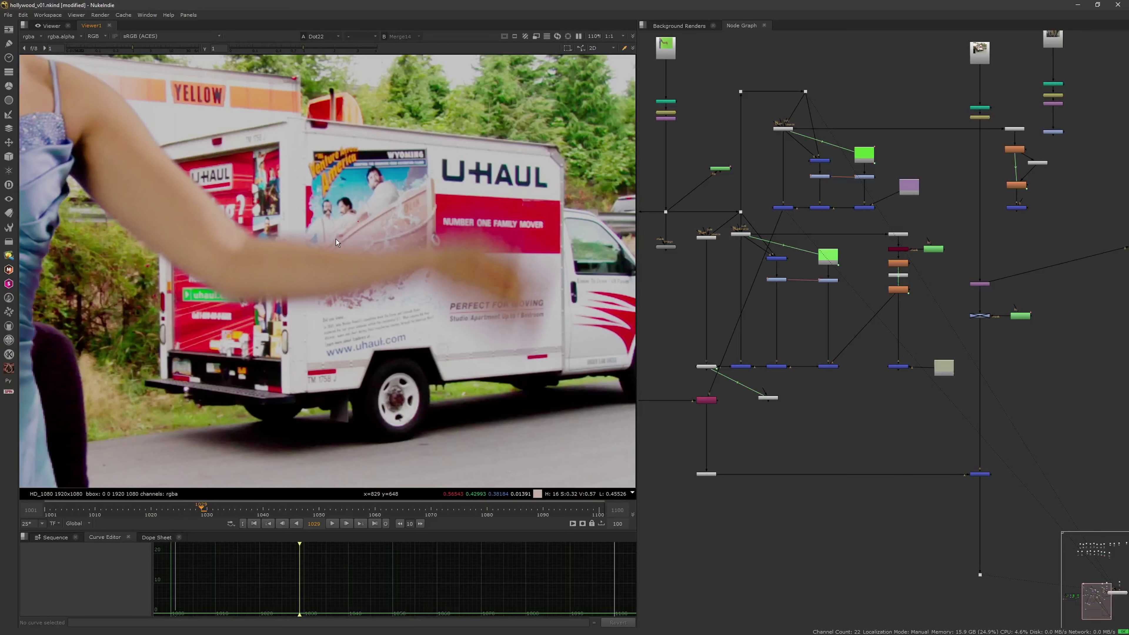
# Go to frame 1027 and add a Transform to the background branch above the disabled Grade, scaling it to 1.7.
pyautogui.moveTo(198, 511)
pyautogui.mouseDown()
pyautogui.moveTo(178, 508)
pyautogui.moveTo(190, 510)
pyautogui.mouseUp()
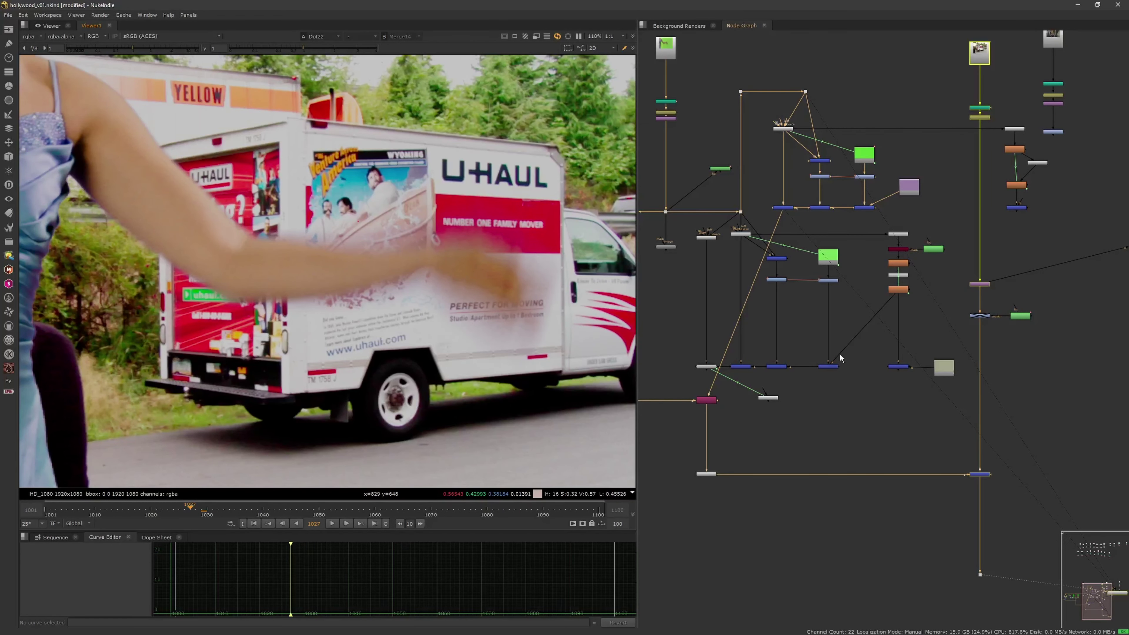
pyautogui.click(989, 286)
pyautogui.press('t')
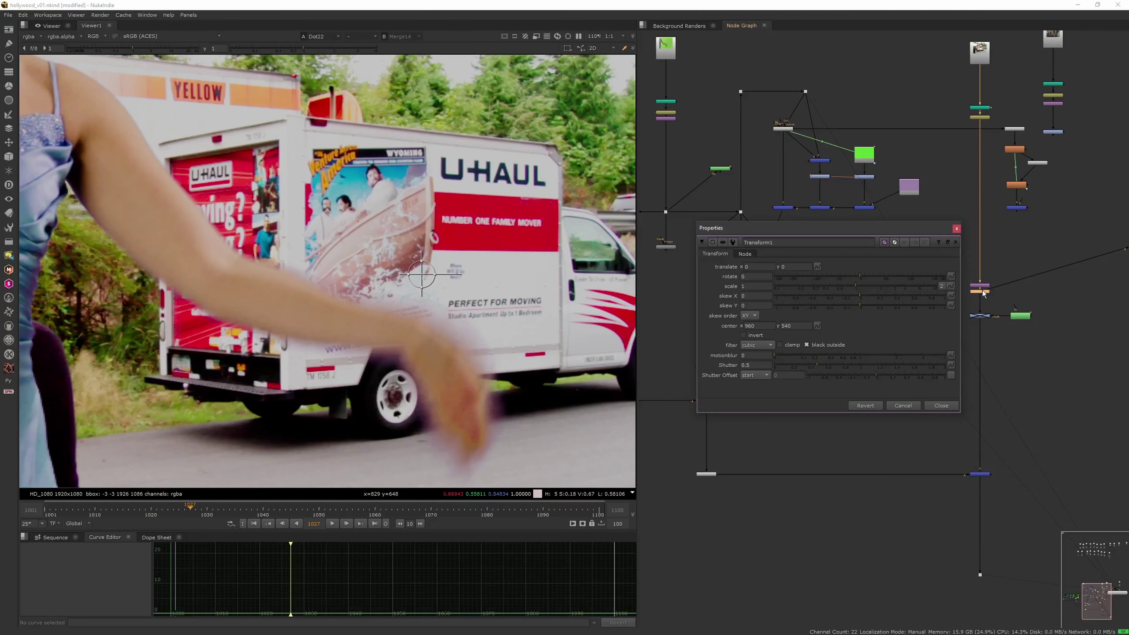
pyautogui.moveTo(855, 286); pyautogui.dragTo(873, 287)
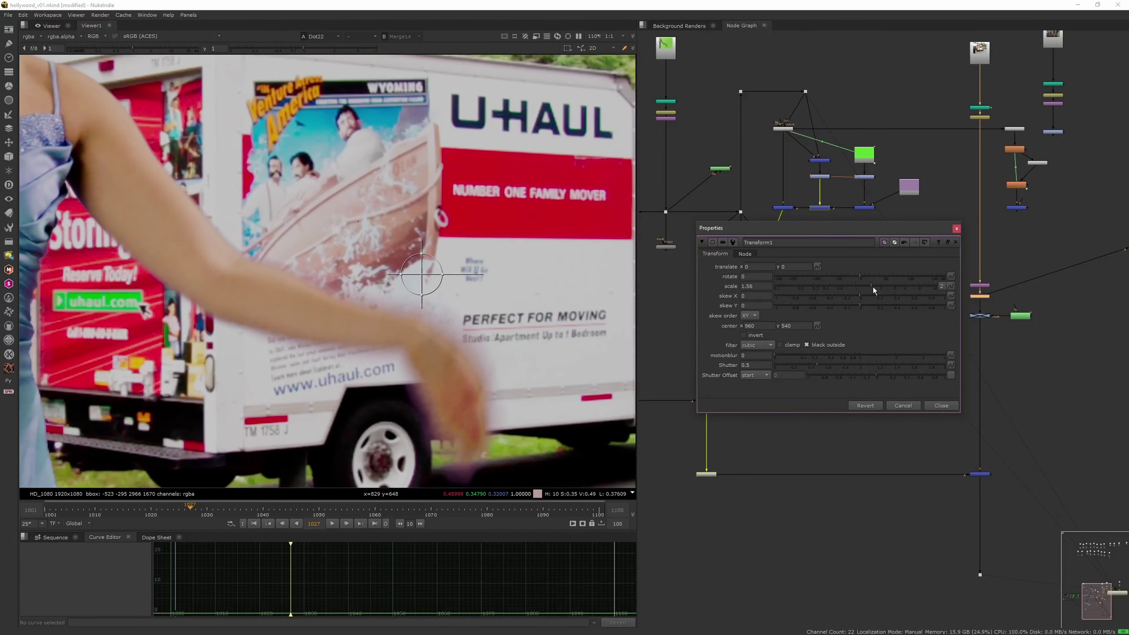
# Translate the background to about x -272, y -693 so the trees and sky sit behind the arm.
pyautogui.moveTo(422, 274); pyautogui.dragTo(341, 568)
pyautogui.moveTo(438, 387); pyautogui.dragTo(418, 289, button='middle')
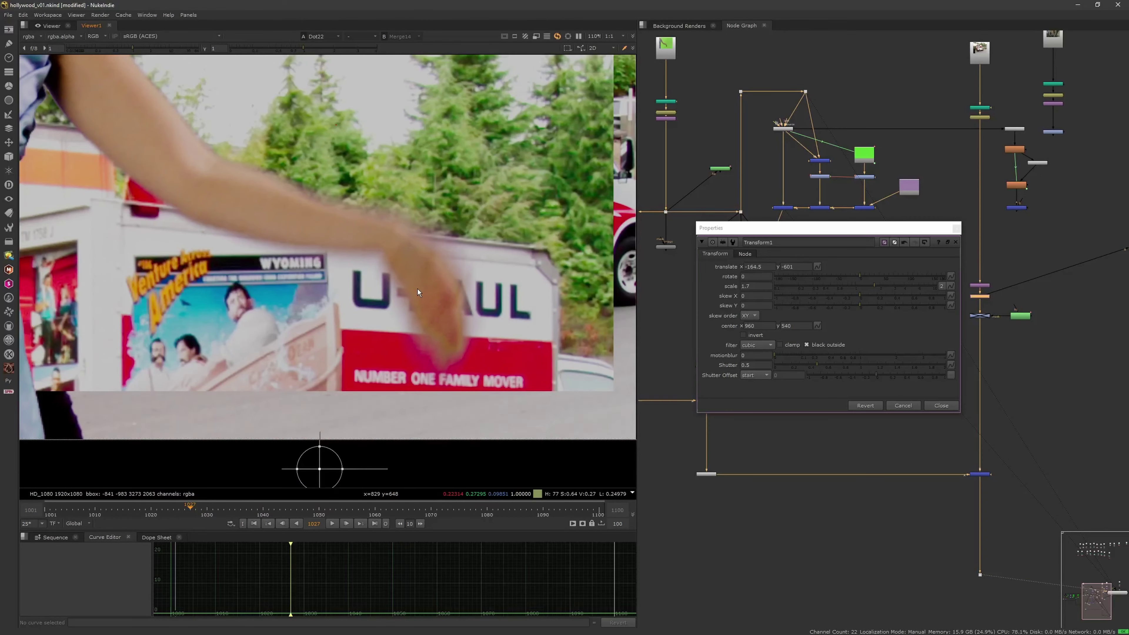
pyautogui.moveTo(380, 328); pyautogui.dragTo(377, 281, button='middle')
pyautogui.moveTo(321, 423); pyautogui.dragTo(265, 468)
pyautogui.moveTo(346, 280); pyautogui.dragTo(329, 364, button='middle')
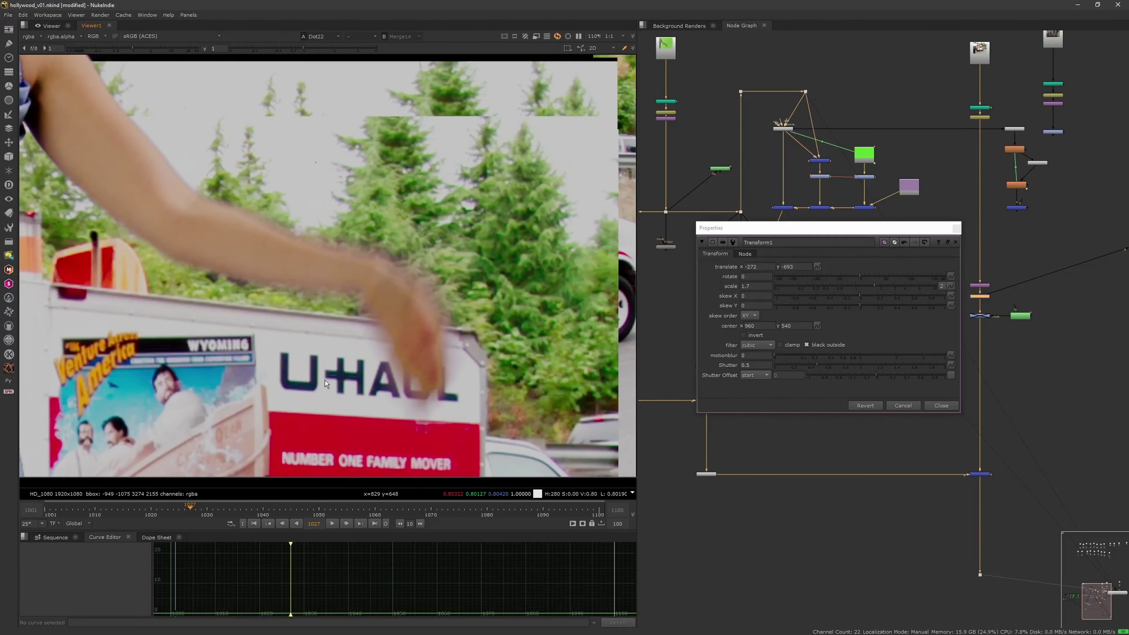
pyautogui.click(955, 228)
# Change the purple constant's color to a muted green of about 0.224, 0.379, 0.276.
pyautogui.click(910, 192)
pyautogui.doubleClick(914, 192)
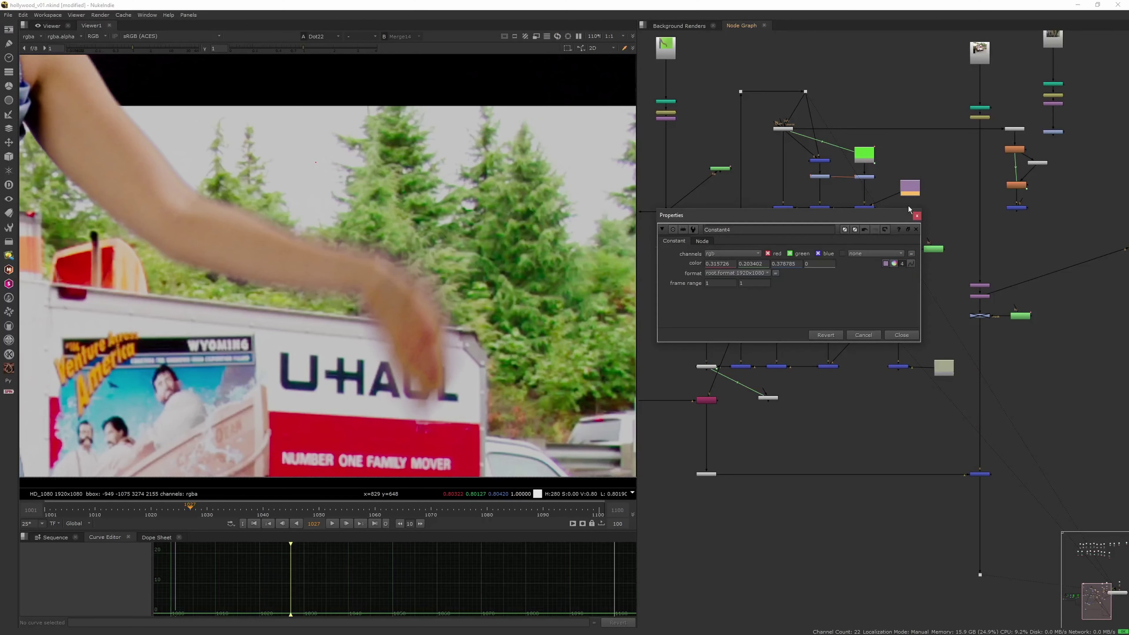
pyautogui.click(893, 263)
pyautogui.moveTo(744, 430); pyautogui.dragTo(727, 395)
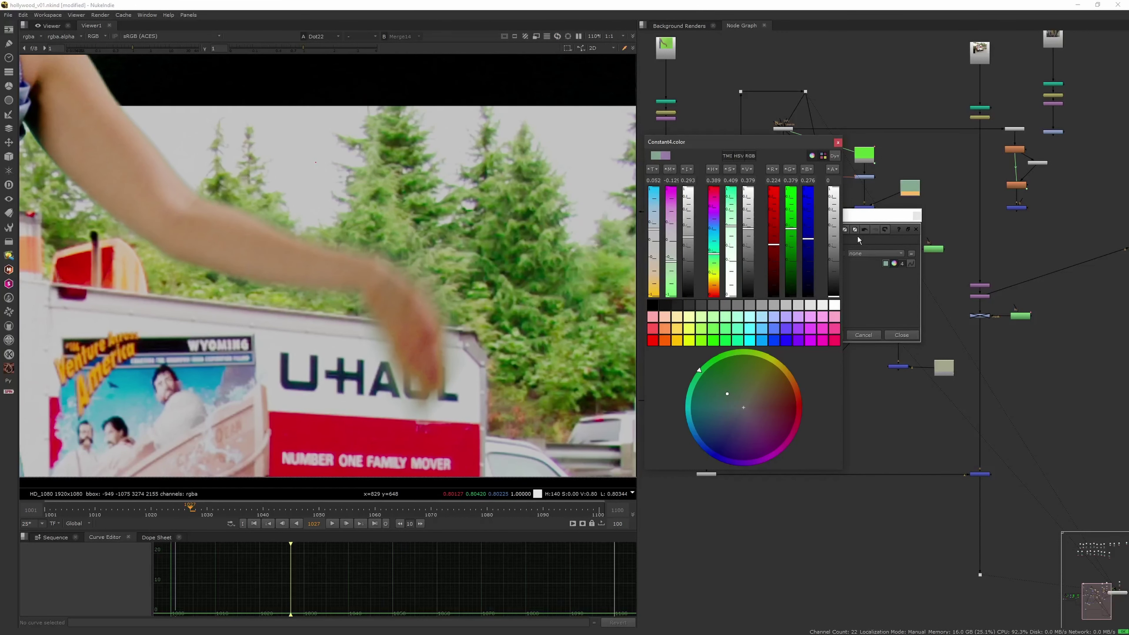
pyautogui.click(837, 143)
pyautogui.click(916, 215)
pyautogui.click(917, 216)
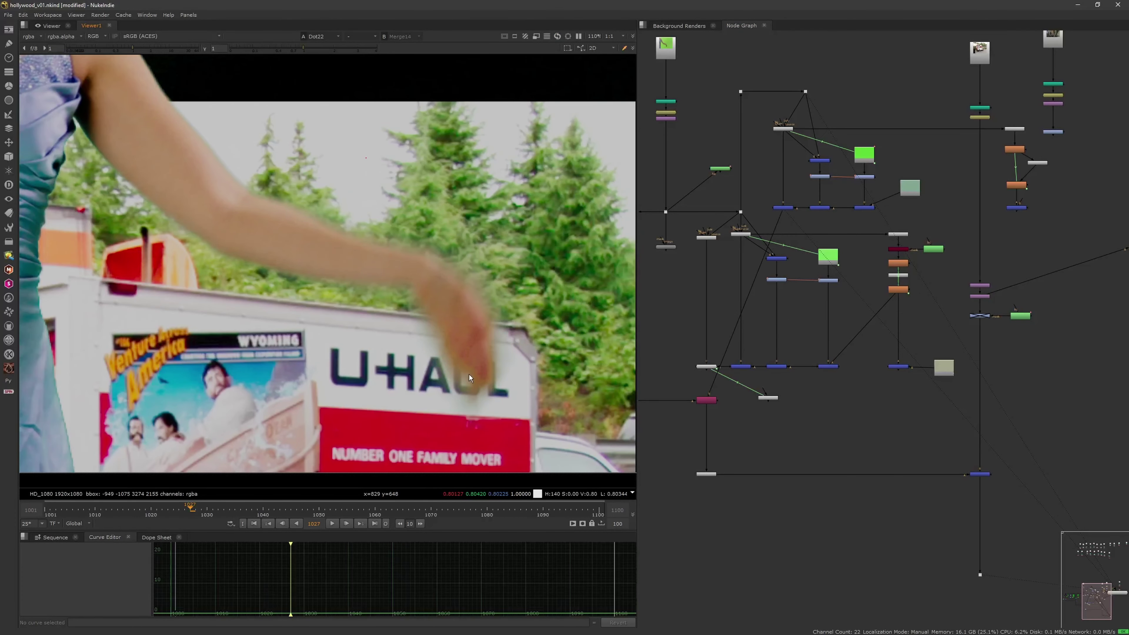
# Go to frame 1028 and add an unconnected Roto node beside the green constant.
pyautogui.click(205, 511)
pyautogui.click(194, 514)
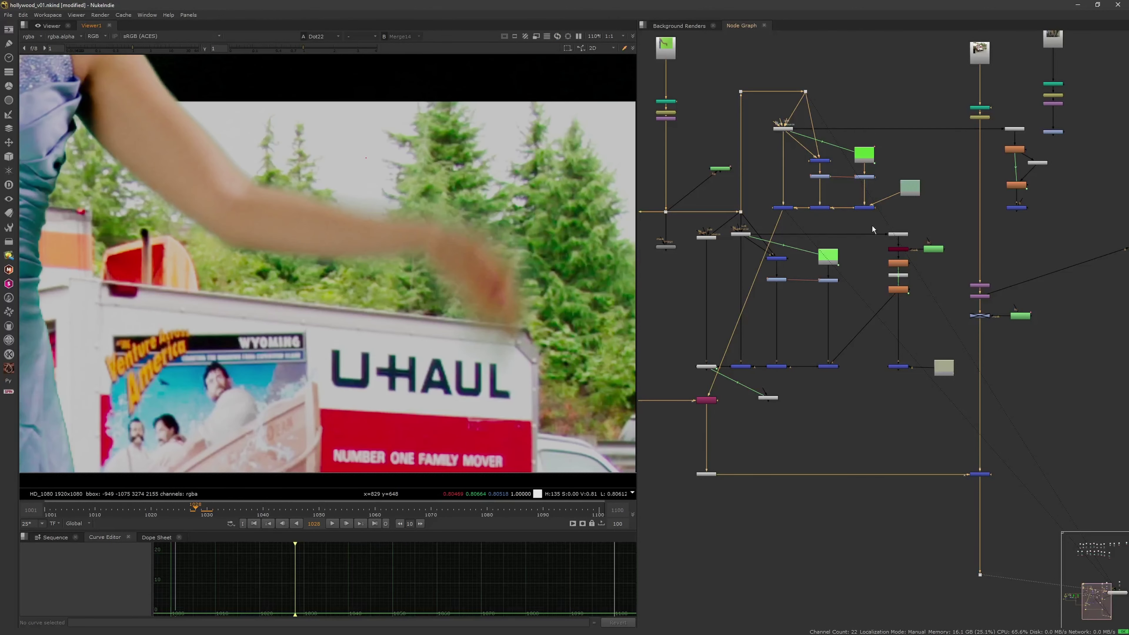
pyautogui.click(933, 207)
pyautogui.press('o')
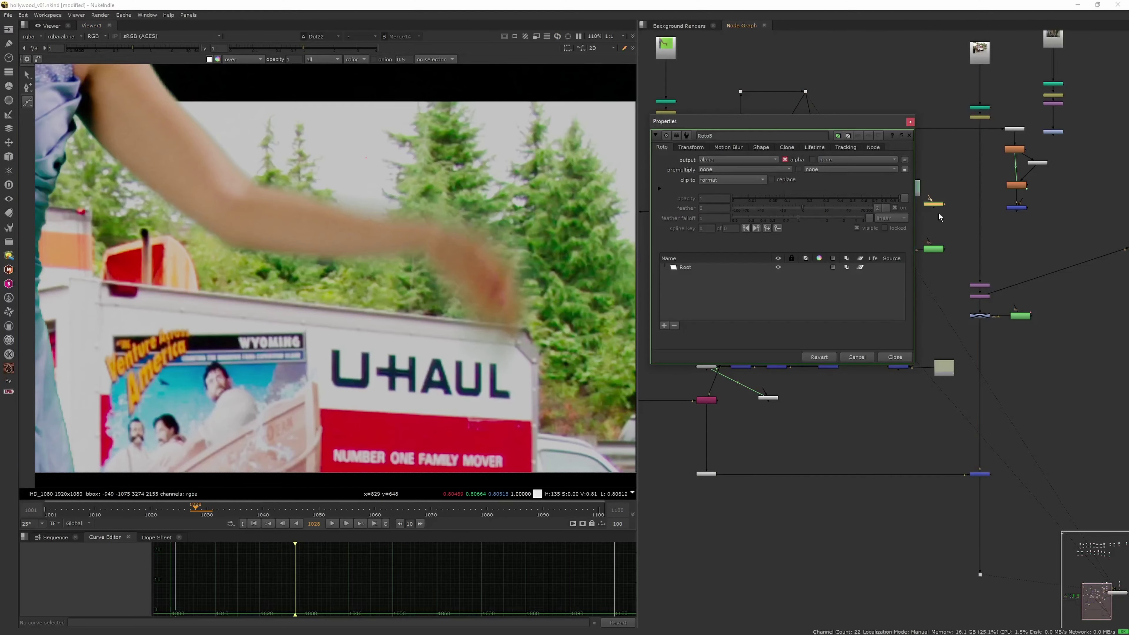
pyautogui.click(911, 121)
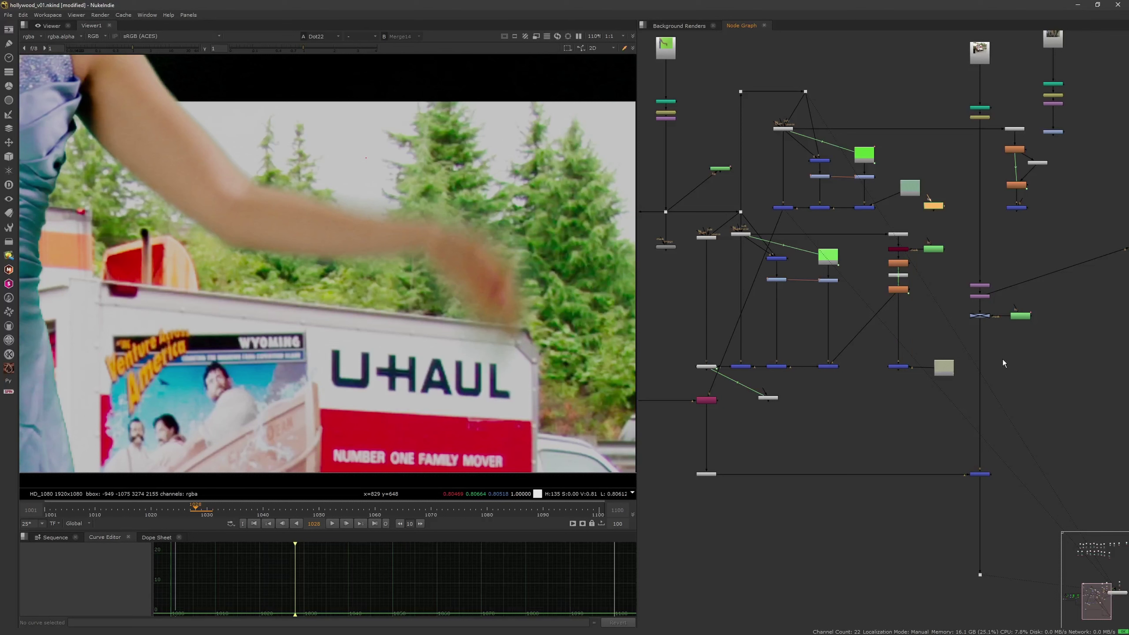
# Add a Keyer node, connect it to the transformed background and view its alpha.
pyautogui.click(944, 209)
pyautogui.press('Tab')
pyautogui.write('key')
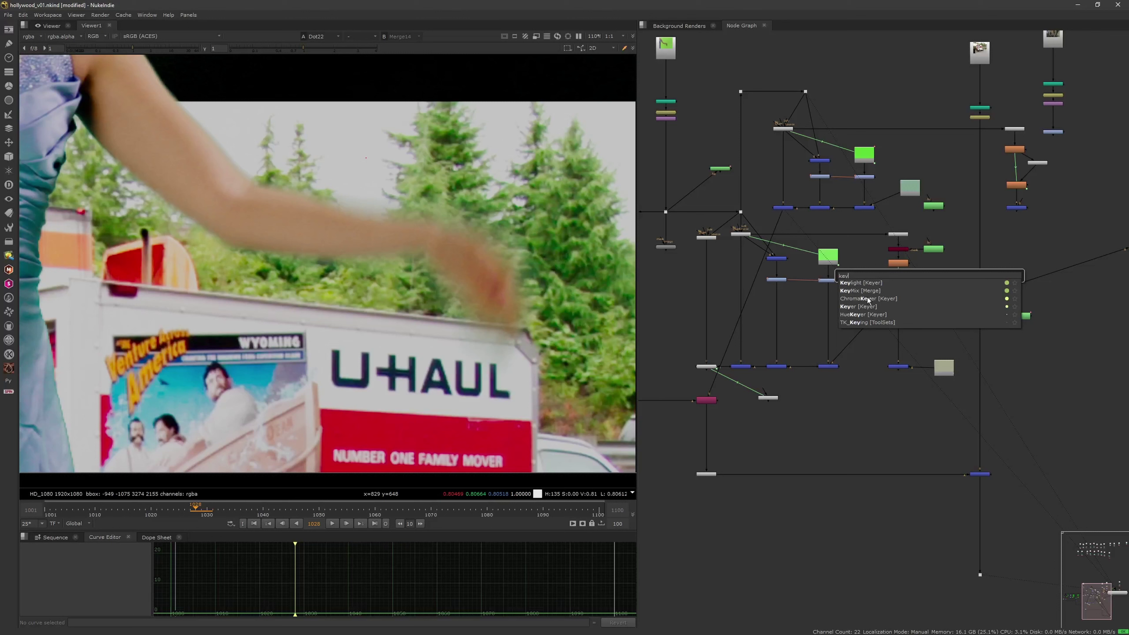
pyautogui.write('e')
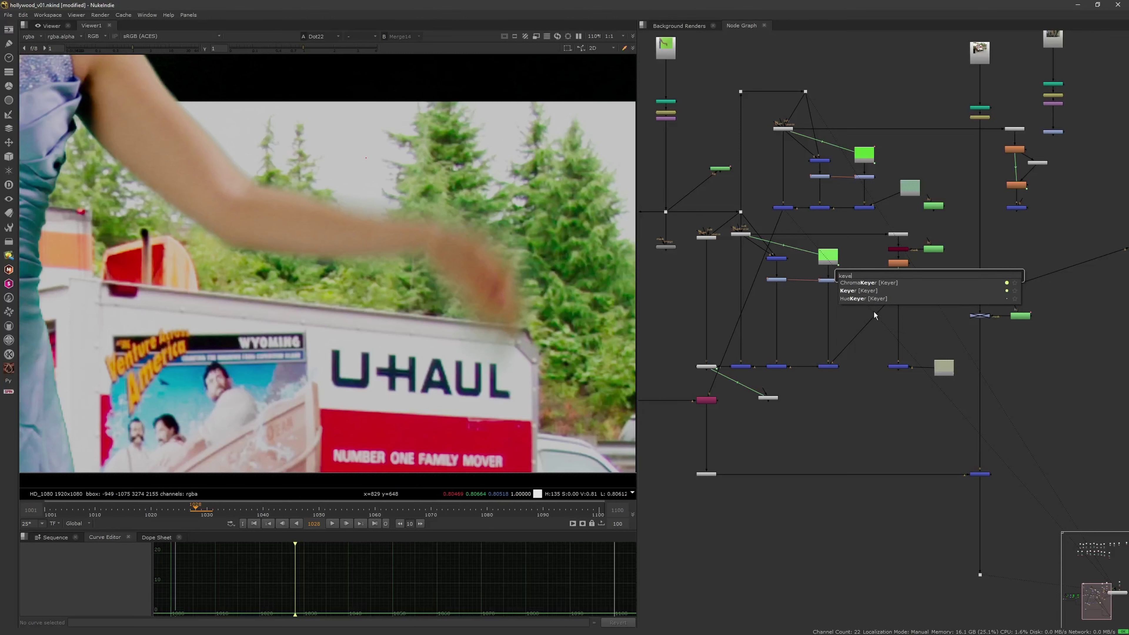
pyautogui.click(861, 291)
pyautogui.click(905, 209)
pyautogui.moveTo(924, 272); pyautogui.dragTo(948, 296)
pyautogui.press('1')
pyautogui.press('a')
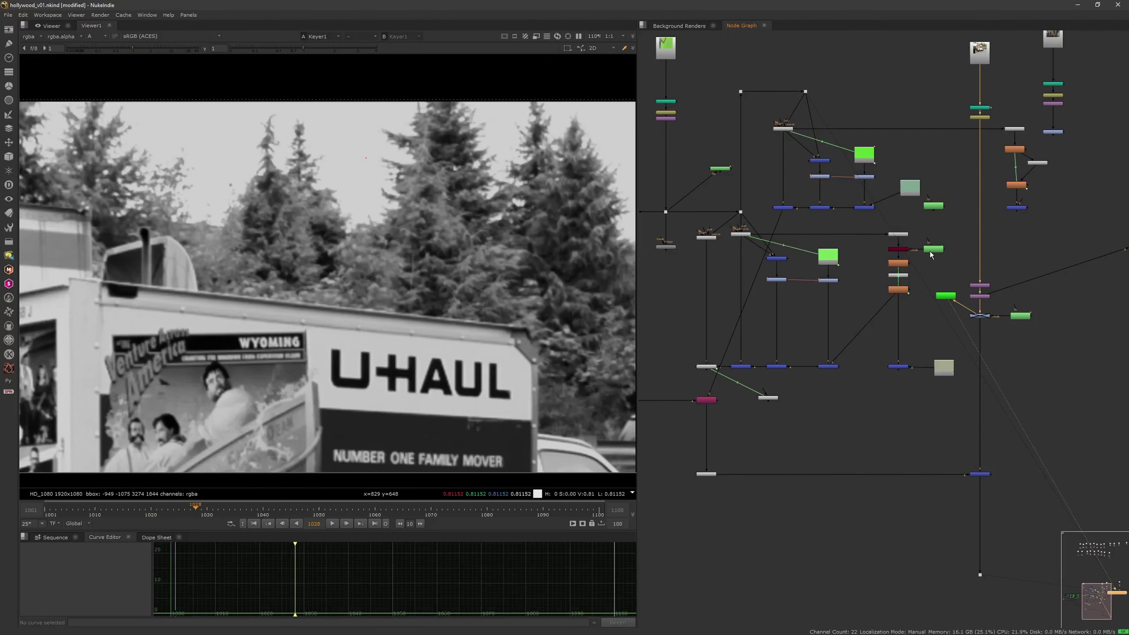
# Invert the Keyer's luminance key and adjust its range for a strong matte separating the dark trees from the sky.
pyautogui.doubleClick(942, 296)
pyautogui.moveTo(853, 296); pyautogui.dragTo(840, 299)
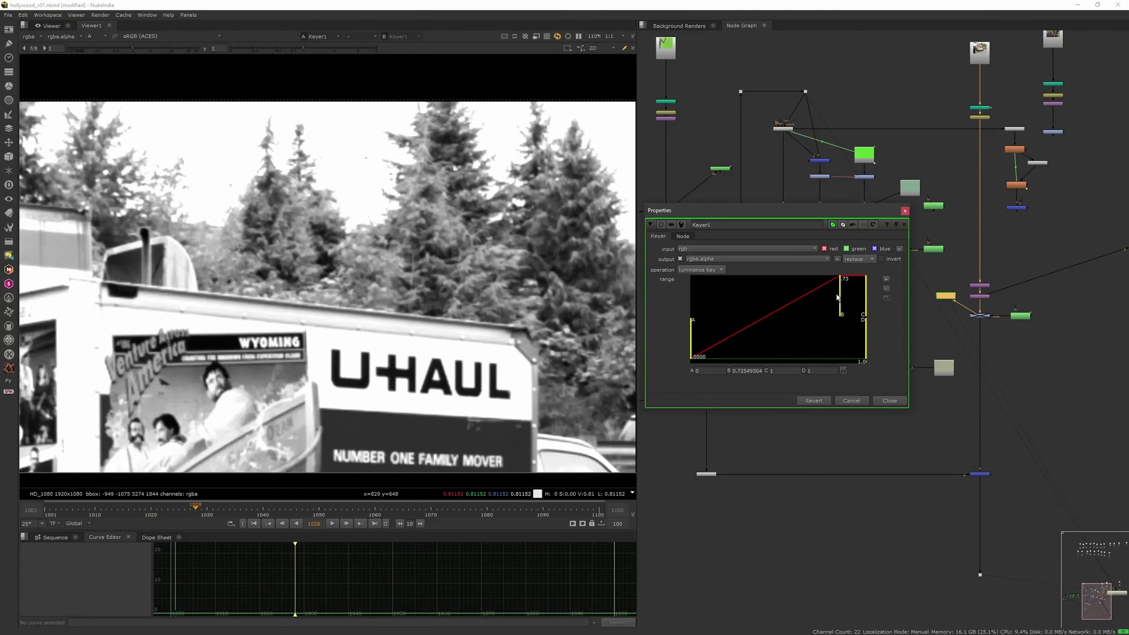
pyautogui.click(882, 259)
pyautogui.moveTo(714, 308); pyautogui.dragTo(786, 323)
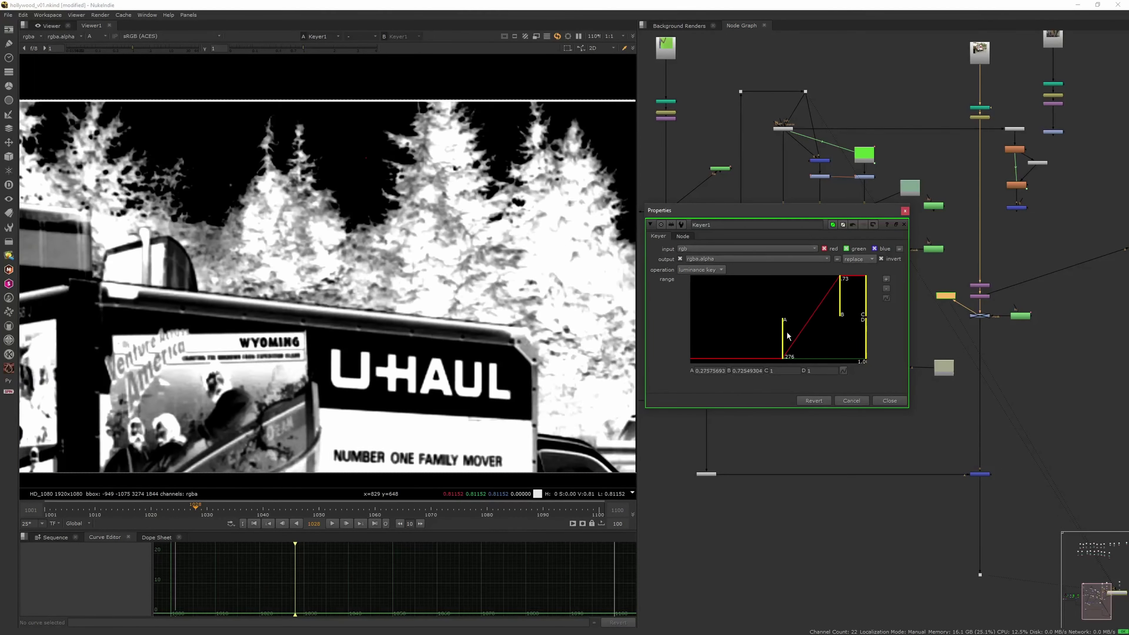
pyautogui.moveTo(842, 297); pyautogui.dragTo(866, 297)
pyautogui.moveTo(789, 337); pyautogui.dragTo(808, 337)
pyautogui.moveTo(865, 311); pyautogui.dragTo(841, 310)
pyautogui.click(905, 211)
# Add a Blur beneath the Keyer and soften the tree matte.
pyautogui.doubleClick(945, 296)
pyautogui.moveTo(760, 308); pyautogui.dragTo(803, 308)
pyautogui.click(922, 259)
pyautogui.click(953, 253)
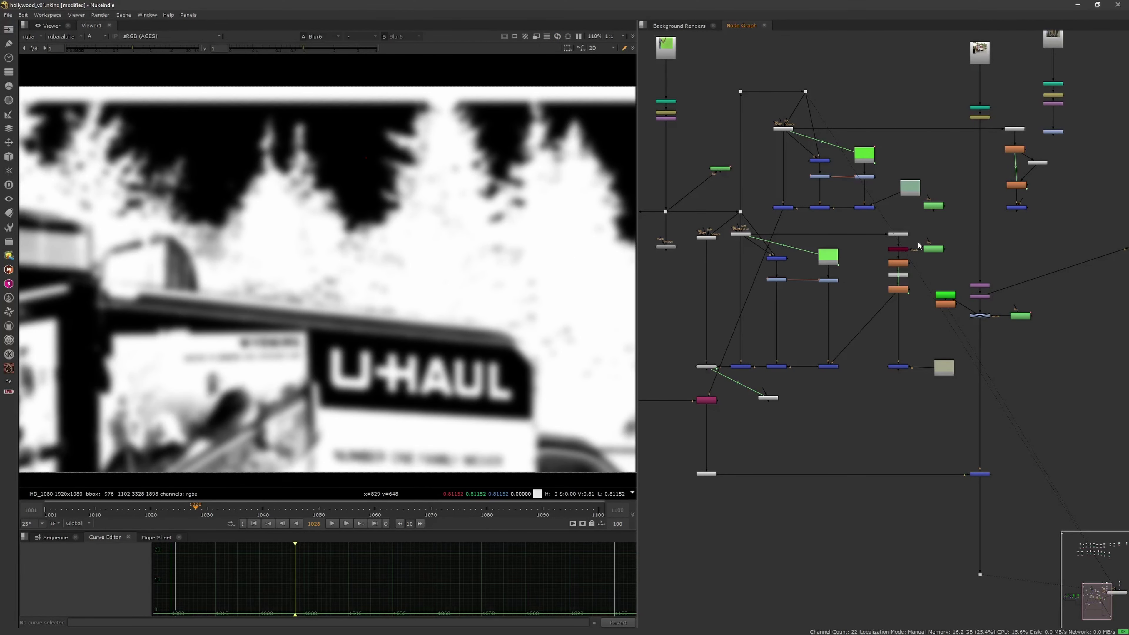
# Connect the blurred key as the mask of the merge fed by the green constant, and compare Merge15 with the final composite.
pyautogui.click(866, 207)
pyautogui.moveTo(867, 213); pyautogui.dragTo(940, 304)
pyautogui.keyDown('ctrl'); pyautogui.keyDown('shift'); pyautogui.click(864, 207); pyautogui.keyUp('shift'); pyautogui.keyUp('ctrl')
pyautogui.press('a')
pyautogui.press('1')
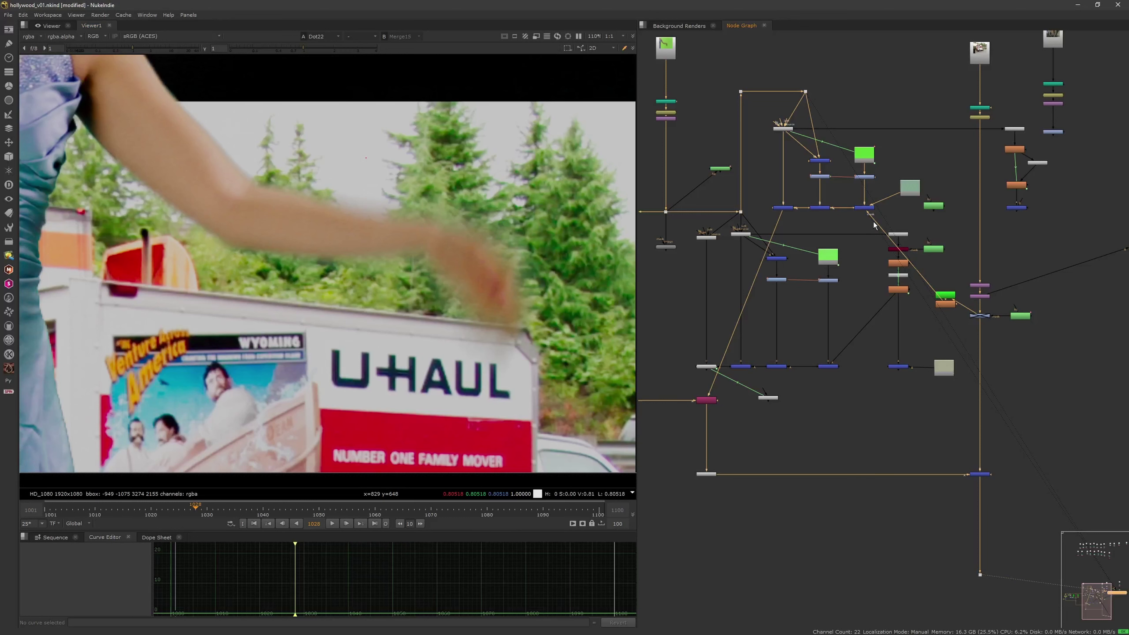
pyautogui.press('1')
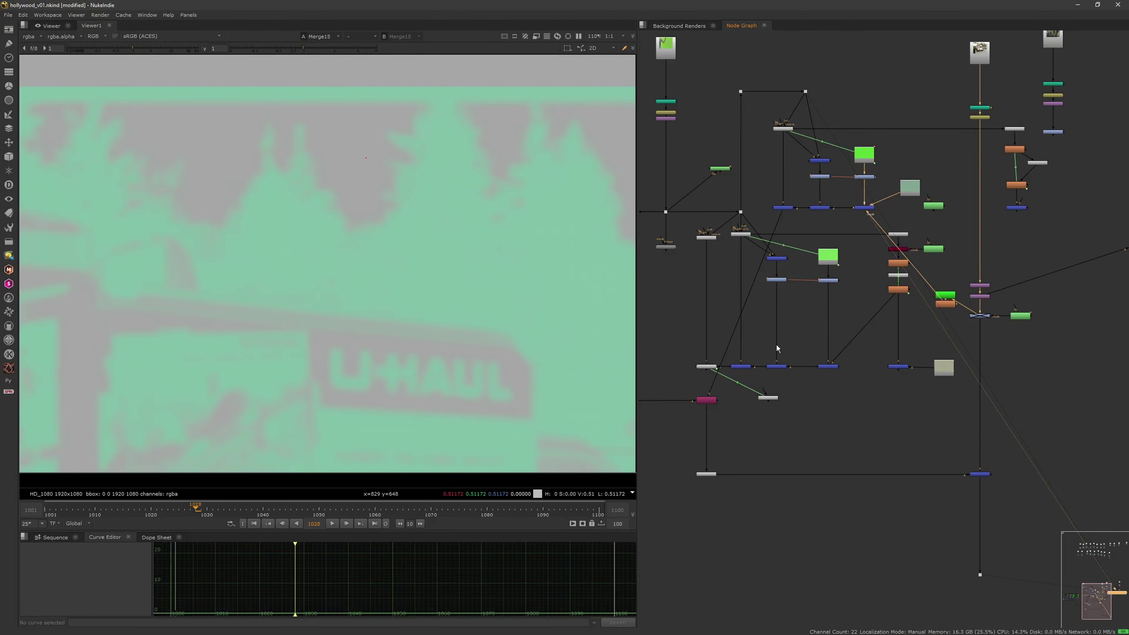
pyautogui.press('2')
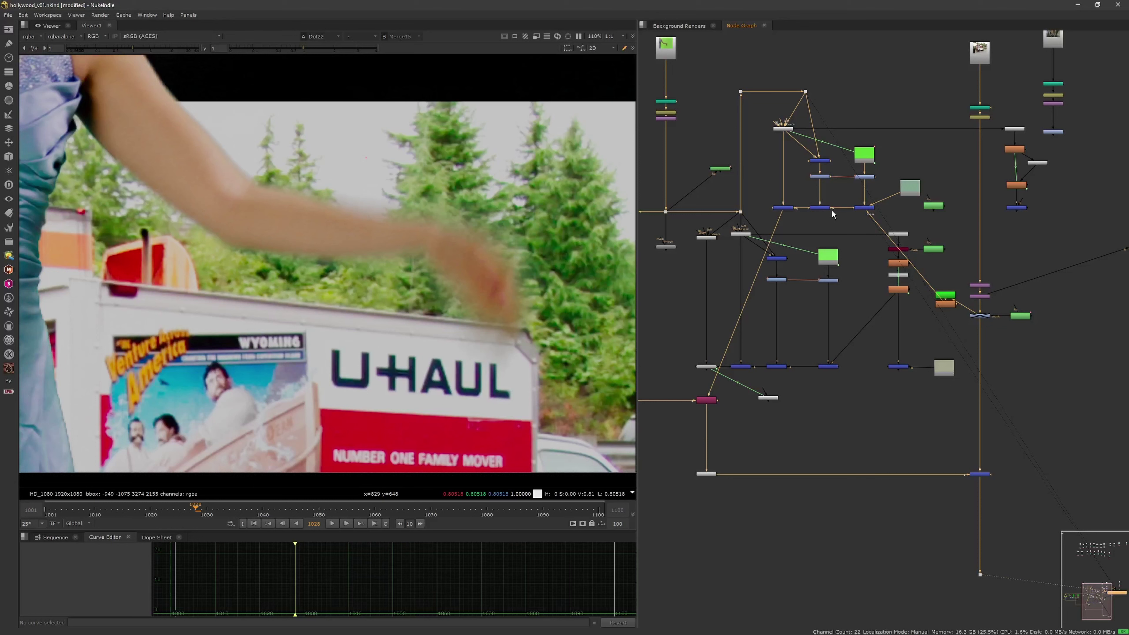
# Move the unused Roto out of the way and place a duplicate of the green constant beside the original.
pyautogui.click(906, 192)
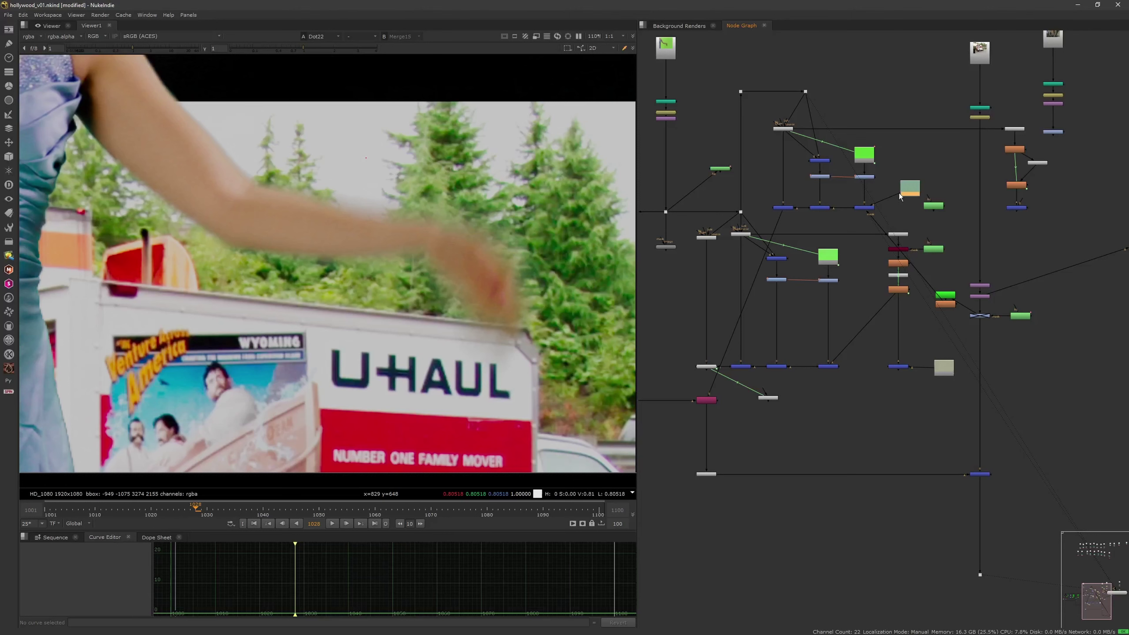
pyautogui.moveTo(883, 208); pyautogui.dragTo(859, 185, button='middle')
pyautogui.moveTo(884, 172); pyautogui.dragTo(1039, 374)
pyautogui.click(908, 164)
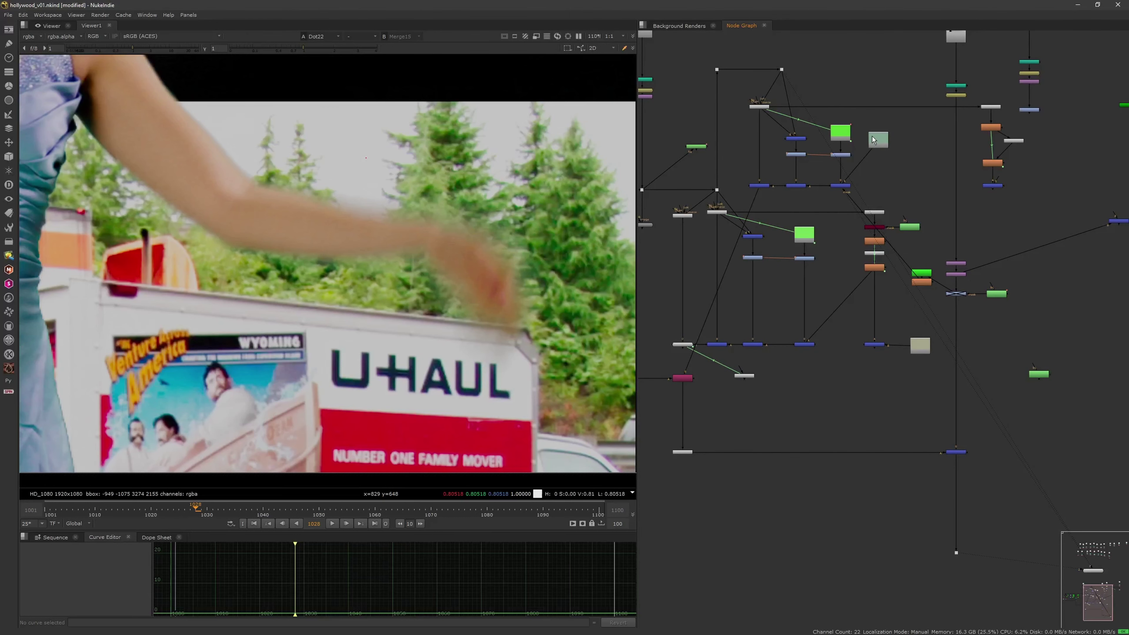
pyautogui.moveTo(898, 165); pyautogui.dragTo(919, 159)
# Add an Invert node to the blurred key, place it below the duplicated constant and view the inverted matte.
pyautogui.click(923, 285)
pyautogui.press('1')
pyautogui.press('a')
pyautogui.click(904, 312)
pyautogui.press('Tab')
pyautogui.write('inver')
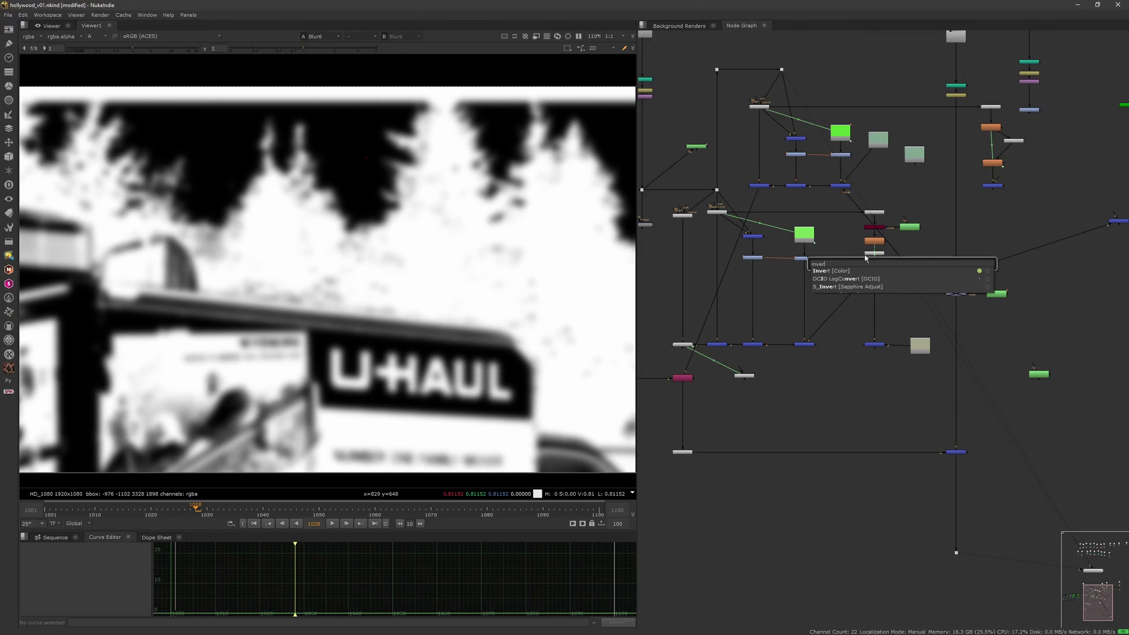
pyautogui.click(844, 270)
pyautogui.click(881, 267)
pyautogui.moveTo(902, 305); pyautogui.dragTo(919, 191)
pyautogui.press('1')
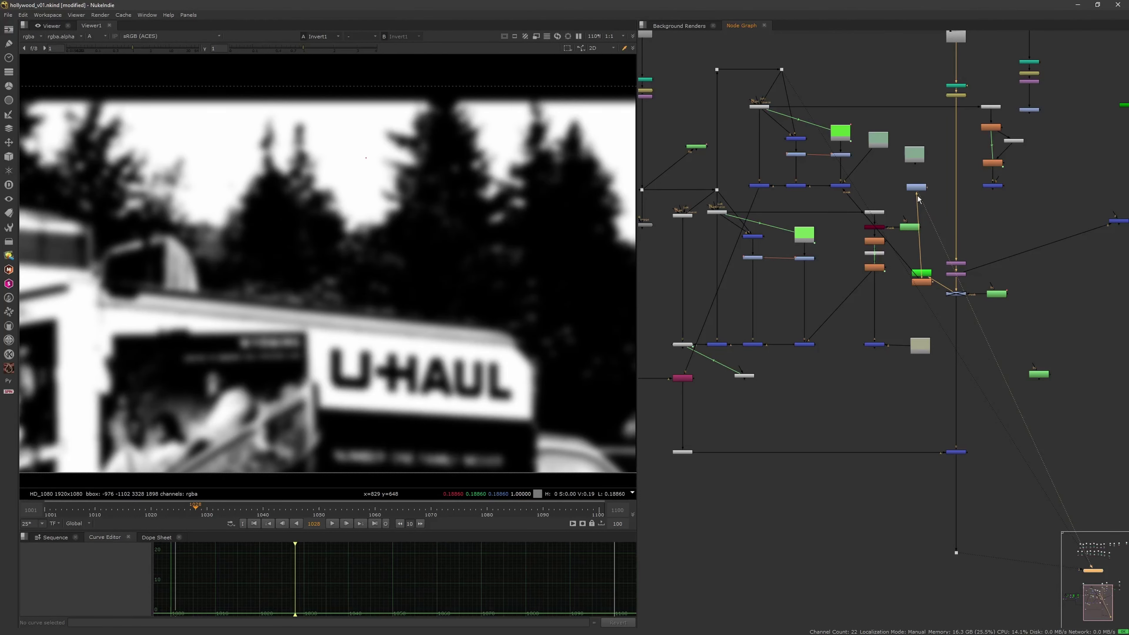
# Add a Merge node beside Merge15, fed by the duplicated constant and masked by the Invert.
pyautogui.scroll(3, 908, 175)
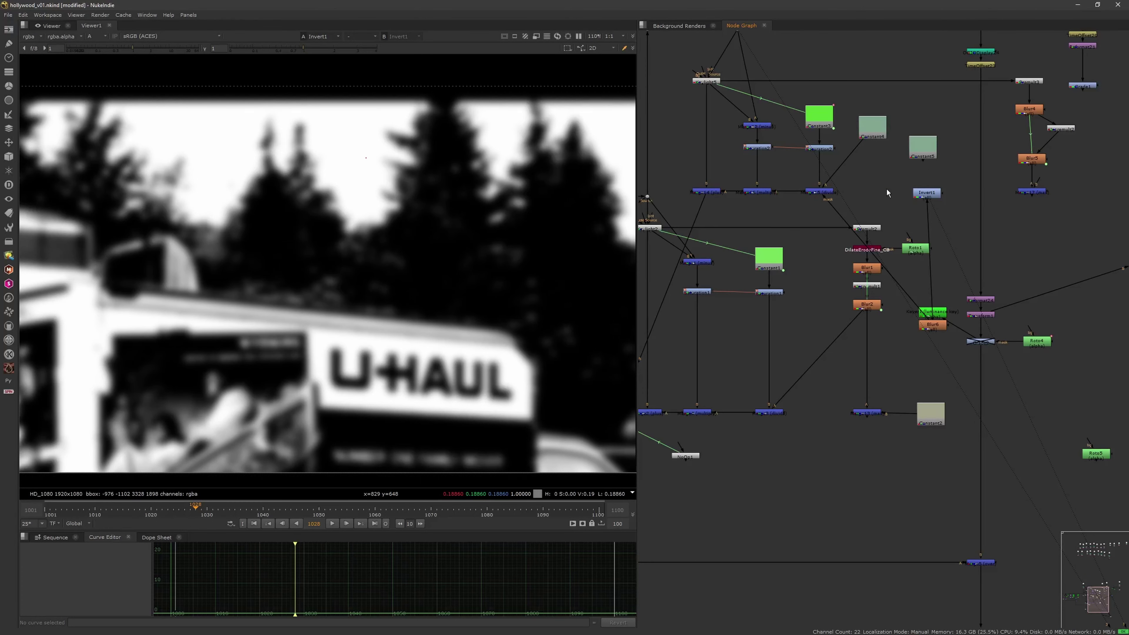
pyautogui.press('m')
pyautogui.click(853, 131)
pyautogui.moveTo(886, 178); pyautogui.dragTo(920, 150)
pyautogui.moveTo(895, 192)
pyautogui.mouseDown()
pyautogui.moveTo(925, 196)
pyautogui.moveTo(889, 190)
pyautogui.mouseUp()
pyautogui.click(923, 193)
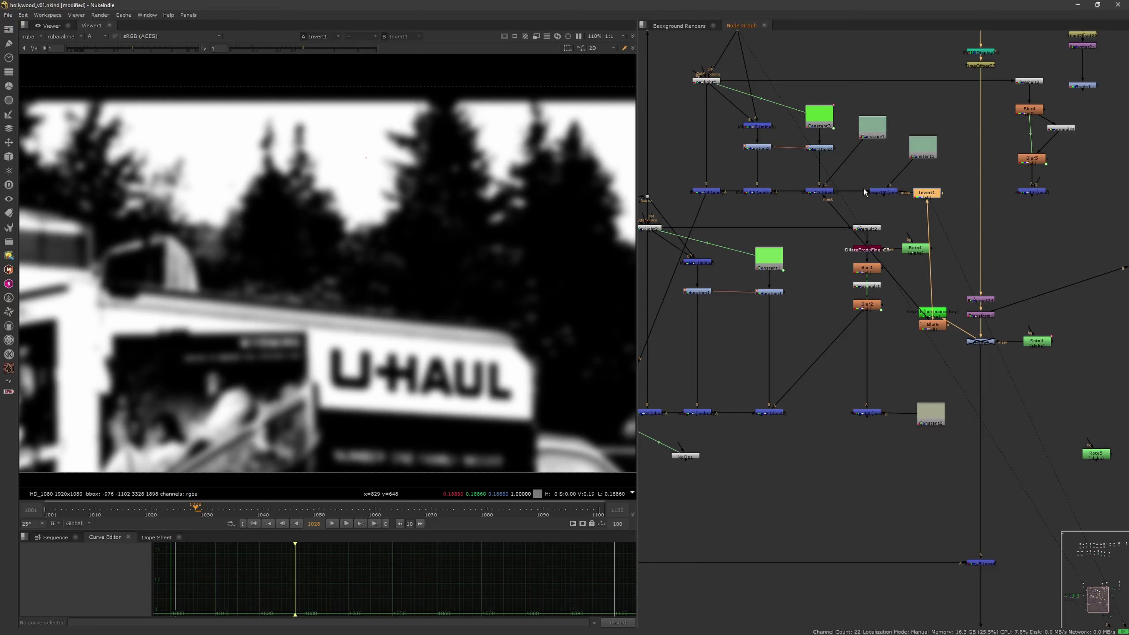
# Detach the new Merge from the duplicated constant and the Invert, and view Merge15's color result.
pyautogui.moveTo(860, 191); pyautogui.dragTo(932, 188)
pyautogui.moveTo(911, 166); pyautogui.dragTo(901, 180)
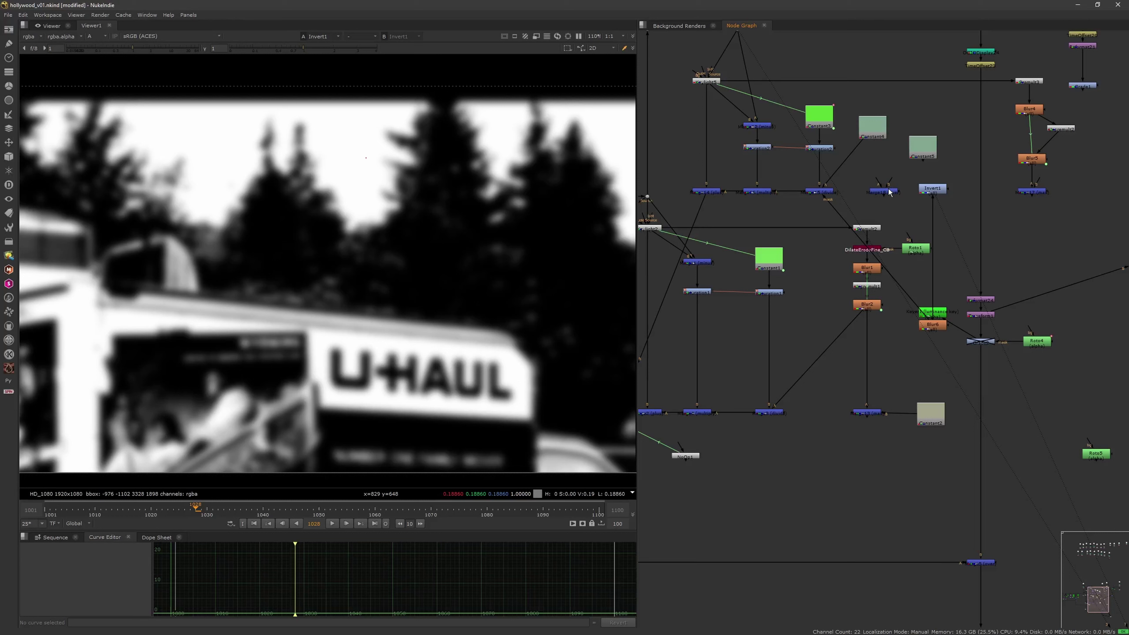
pyautogui.click(827, 195)
pyautogui.press('1')
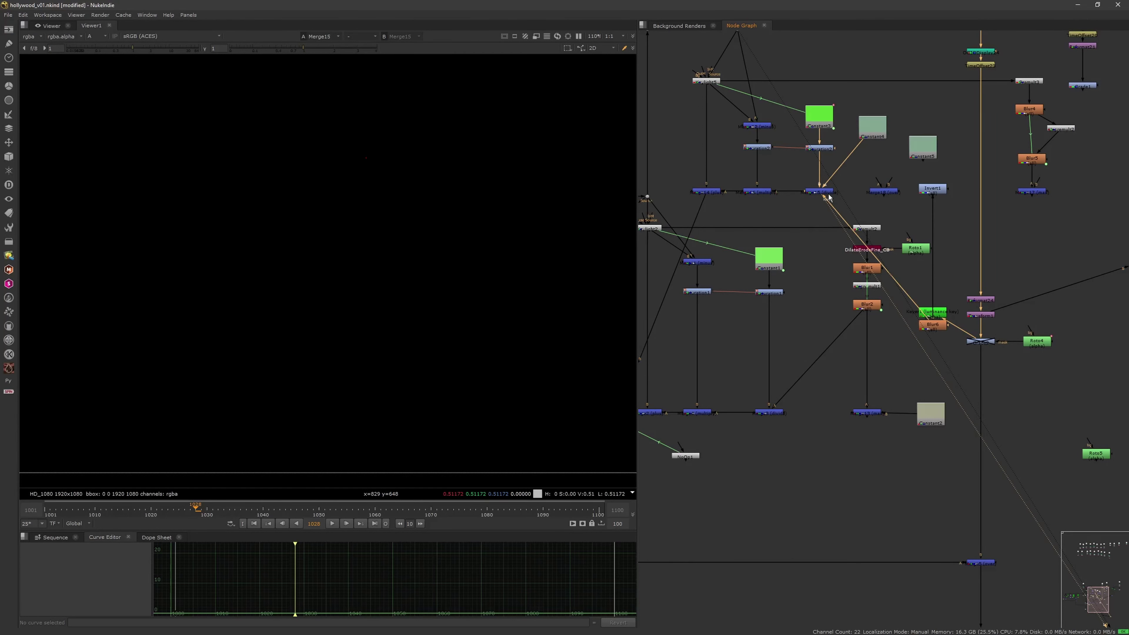
pyautogui.press('a')
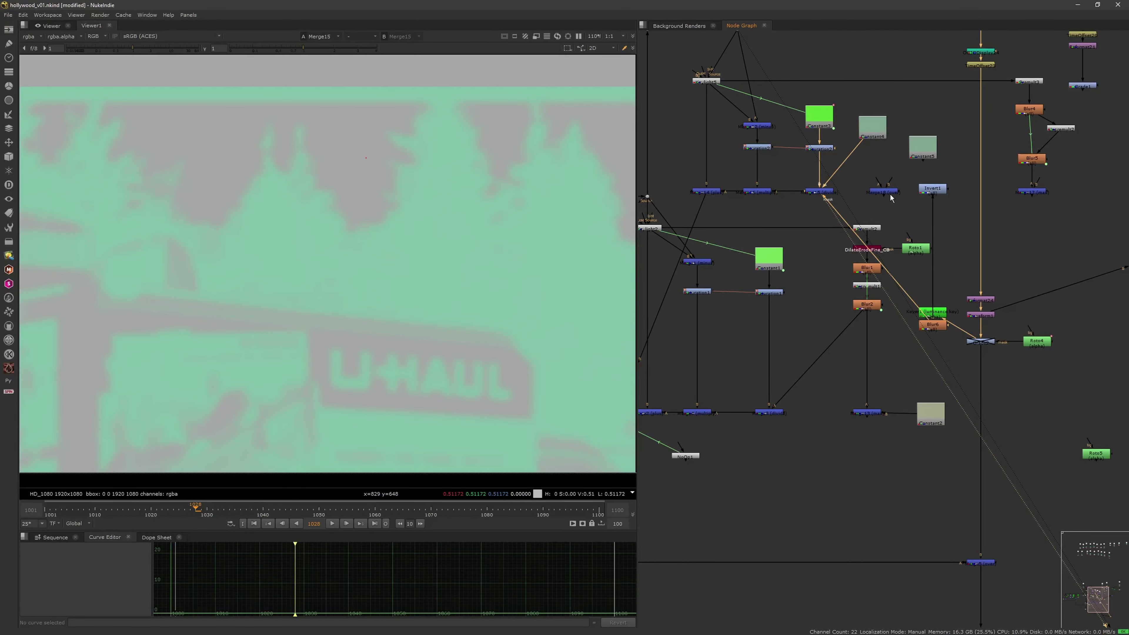
pyautogui.moveTo(887, 192)
pyautogui.mouseDown()
pyautogui.moveTo(852, 161)
pyautogui.moveTo(879, 194)
pyautogui.mouseUp()
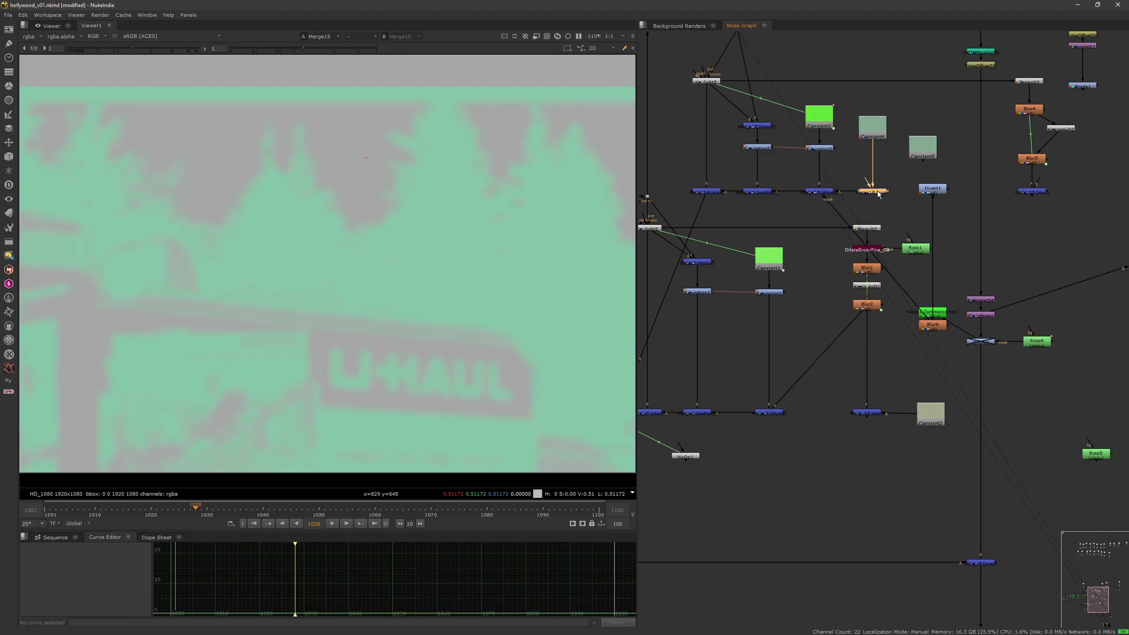
pyautogui.hotkey('ctrl', 'z')
pyautogui.hotkey('ctrl', 'z')
pyautogui.hotkey('ctrl', 'z')
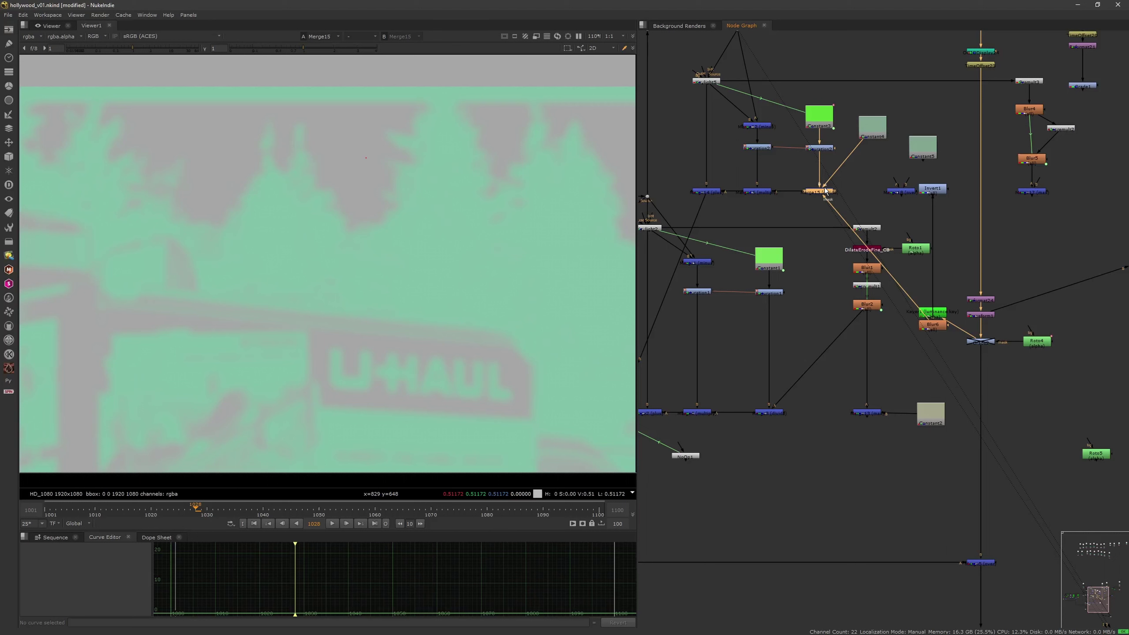
# Place the spare Merge below Merge15, feed it the duplicated constant, mask it with the Invert and view the result.
pyautogui.moveTo(895, 187); pyautogui.dragTo(926, 150)
pyautogui.press('1')
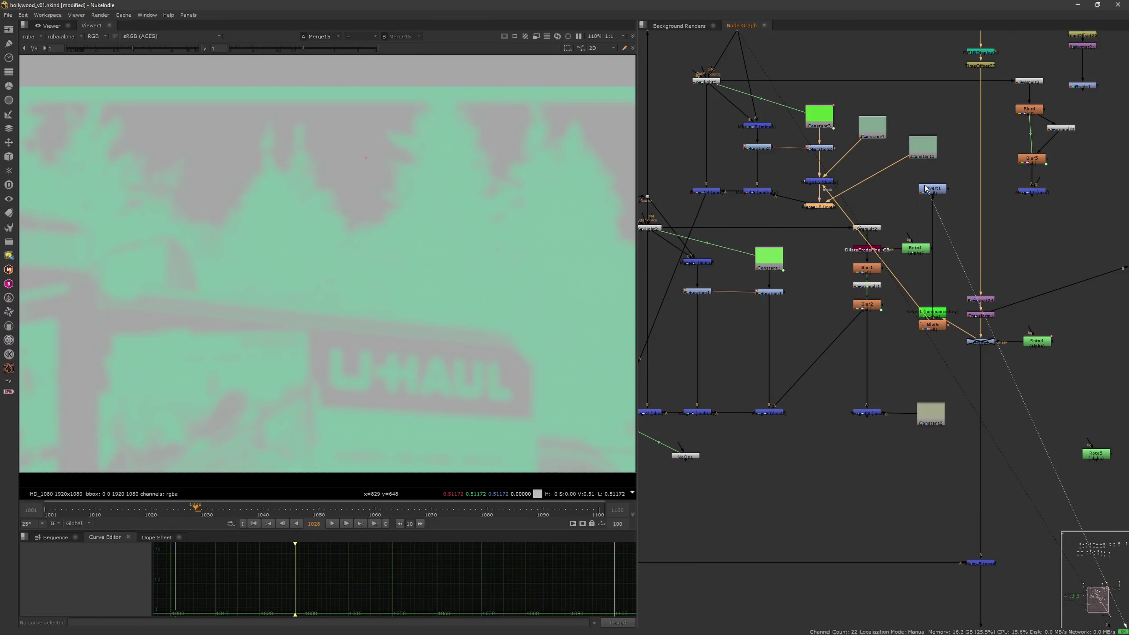
pyautogui.moveTo(837, 204); pyautogui.dragTo(939, 189)
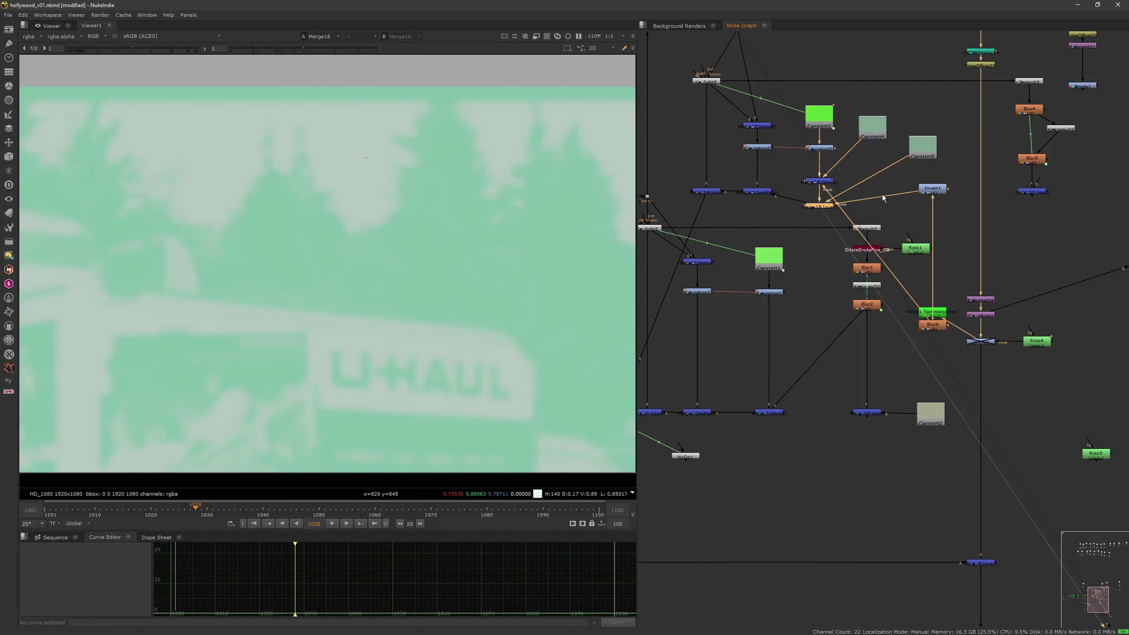
pyautogui.click(928, 190)
pyautogui.press('1')
pyautogui.click(824, 206)
pyautogui.press('1')
# Brighten the duplicated constant's color to about 0.781, 0.936, 0.833 and view the final composite.
pyautogui.doubleClick(923, 147)
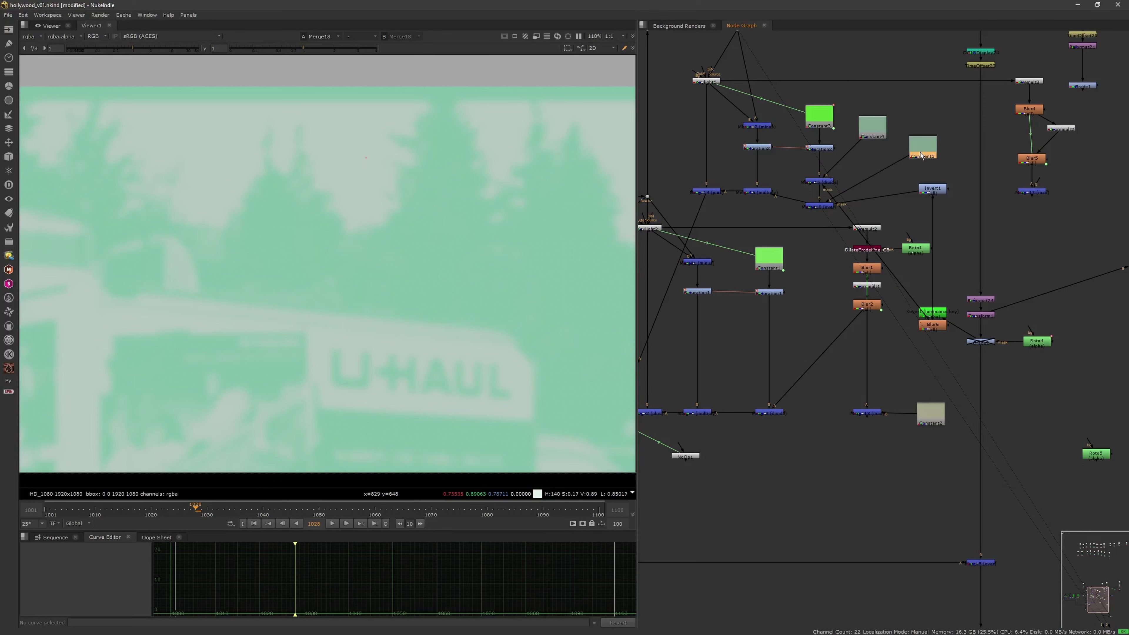
pyautogui.click(873, 142)
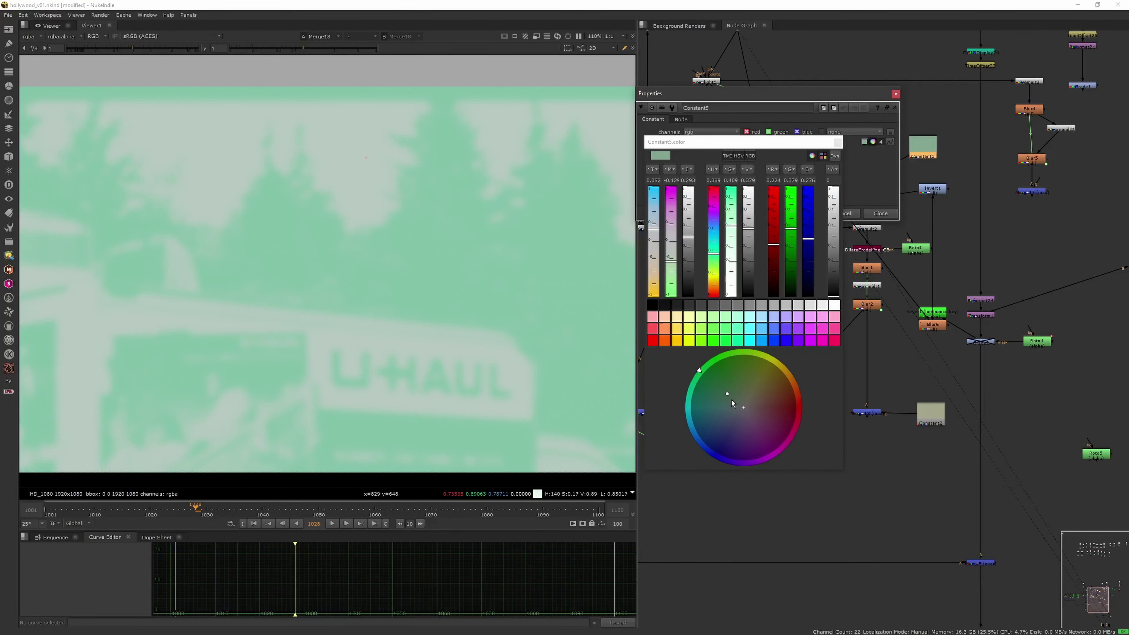
pyautogui.moveTo(691, 249); pyautogui.dragTo(689, 196)
pyautogui.click(896, 94)
pyautogui.click(859, 98)
pyautogui.press('2')
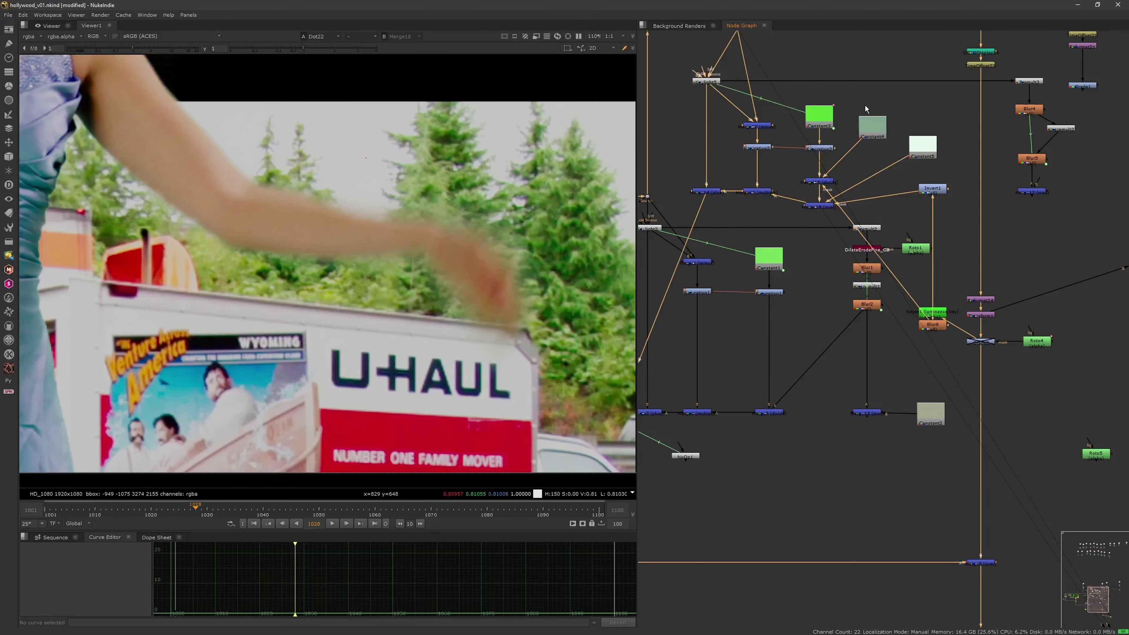
# Fine-tune the brightness of the duplicated constant while judging the blurred hand and arm edges in the composite.
pyautogui.moveTo(922, 156); pyautogui.dragTo(921, 162)
pyautogui.doubleClick(920, 163)
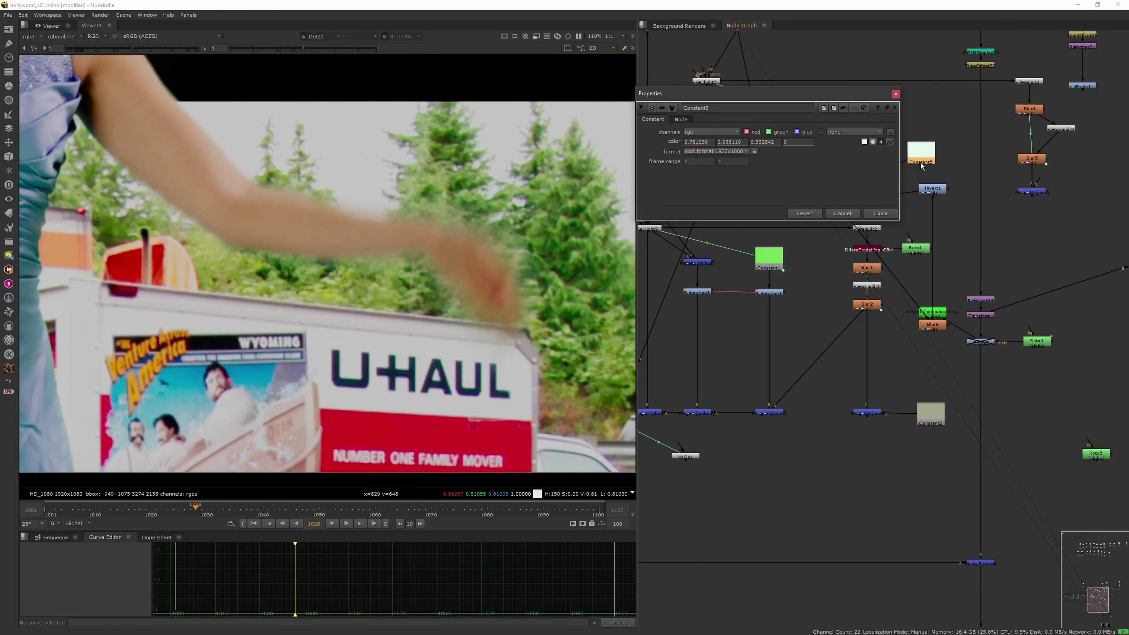
pyautogui.click(872, 142)
pyautogui.moveTo(693, 203); pyautogui.dragTo(688, 227)
pyautogui.moveTo(685, 206); pyautogui.dragTo(684, 197)
pyautogui.click(880, 213)
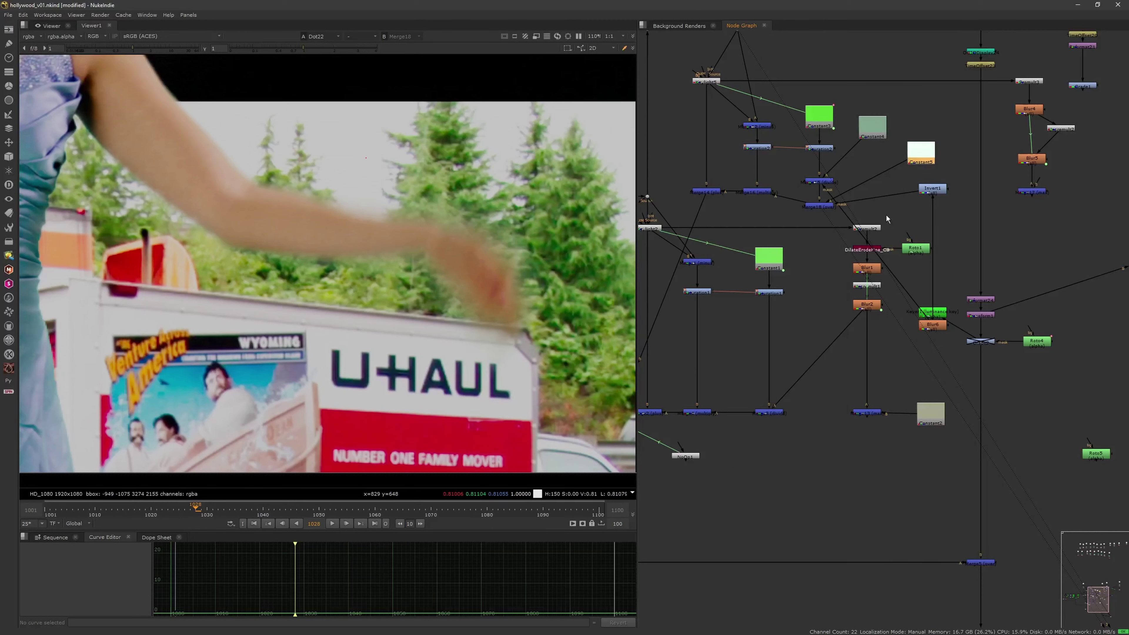
# Tidy the graph by stacking the luminance key, its blur and the Invert beside the masked merges.
pyautogui.click(827, 208)
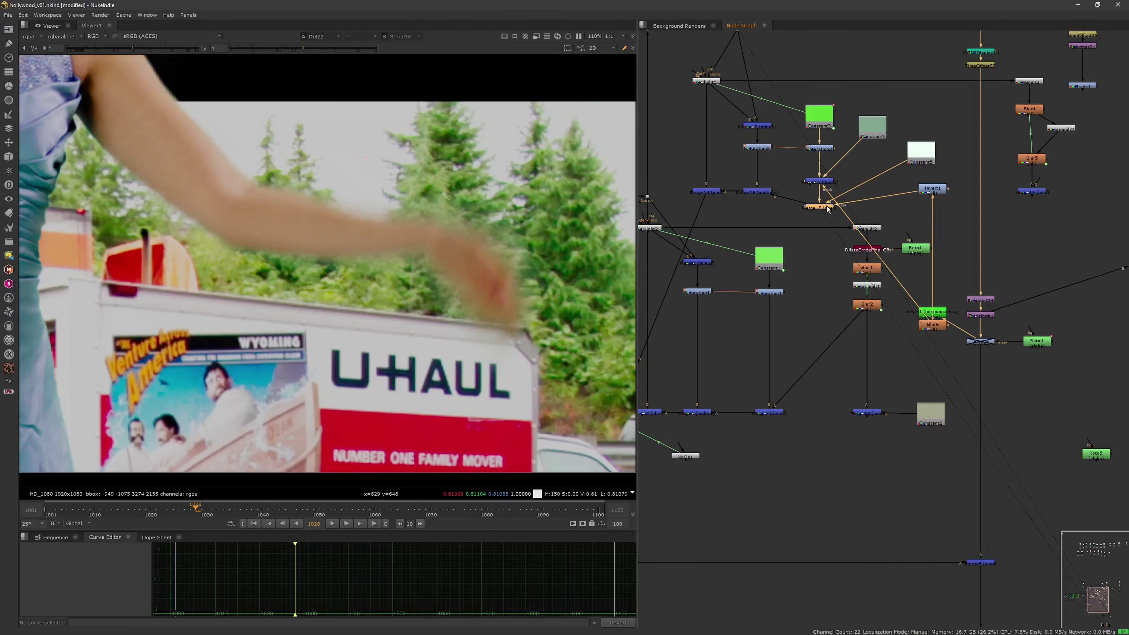
pyautogui.moveTo(894, 356); pyautogui.dragTo(940, 210)
pyautogui.moveTo(952, 168)
pyautogui.mouseDown()
pyautogui.moveTo(952, 185)
pyautogui.moveTo(959, 171)
pyautogui.mouseUp()
pyautogui.moveTo(945, 356); pyautogui.dragTo(986, 133)
pyautogui.moveTo(954, 171)
pyautogui.mouseDown()
pyautogui.moveTo(951, 198)
pyautogui.moveTo(951, 173)
pyautogui.mouseUp()
pyautogui.moveTo(940, 215); pyautogui.dragTo(950, 220)
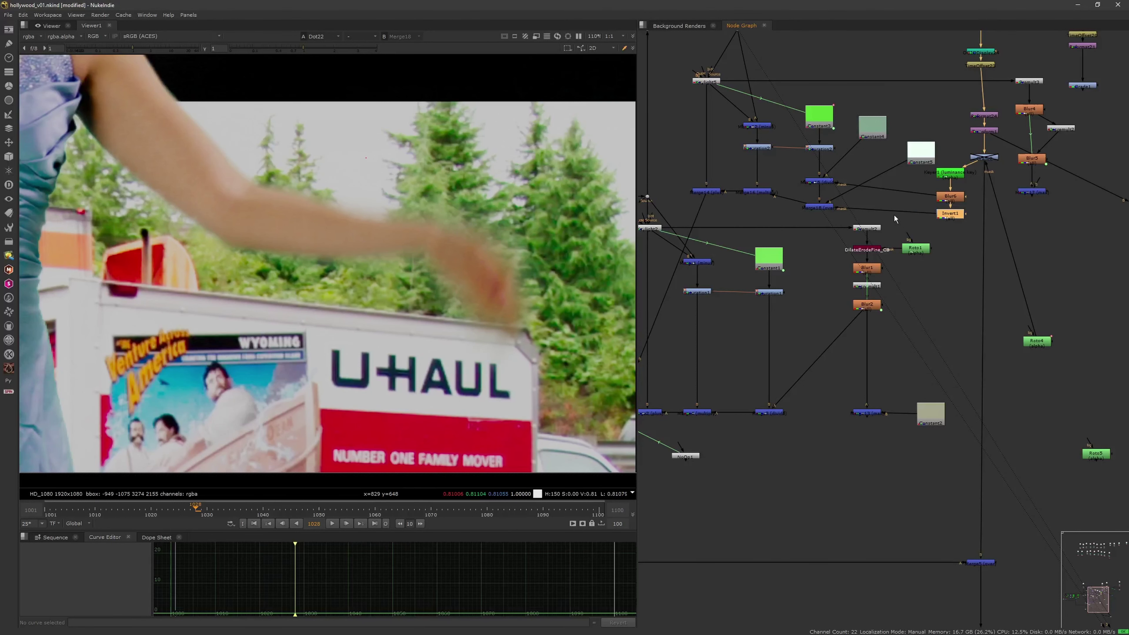
# Reposition the green and the white constants closer together above their two masked merges.
pyautogui.scroll(-5, 894, 215)
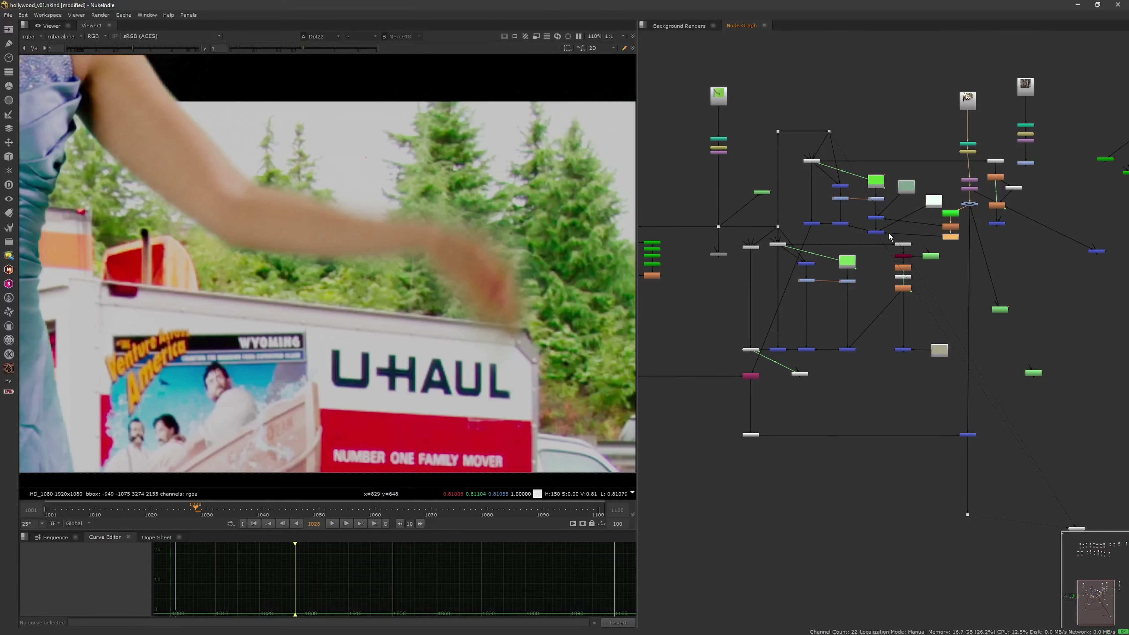
pyautogui.scroll(3, 862, 240)
pyautogui.click(834, 212)
pyautogui.moveTo(785, 209); pyautogui.dragTo(785, 225)
pyautogui.click(799, 205)
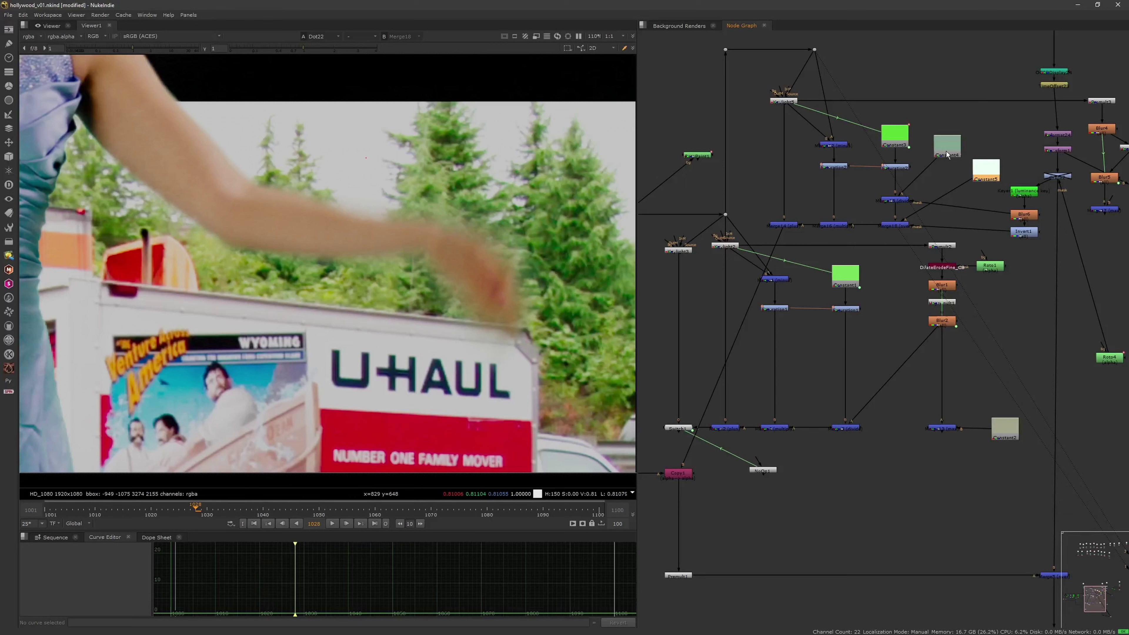
pyautogui.moveTo(976, 170); pyautogui.dragTo(950, 140)
pyautogui.click(979, 172)
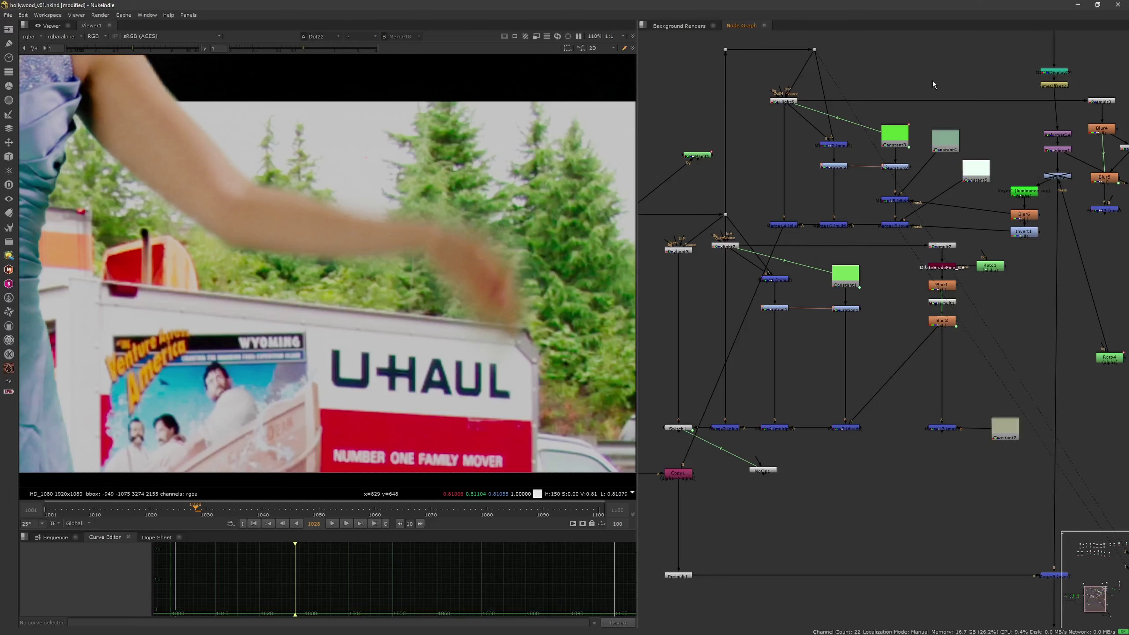
# Add an EdgeDetect node, connect it to the dot leaving the combined matte branch and view its alpha.
pyautogui.moveTo(301, 380); pyautogui.dragTo(361, 317, button='middle')
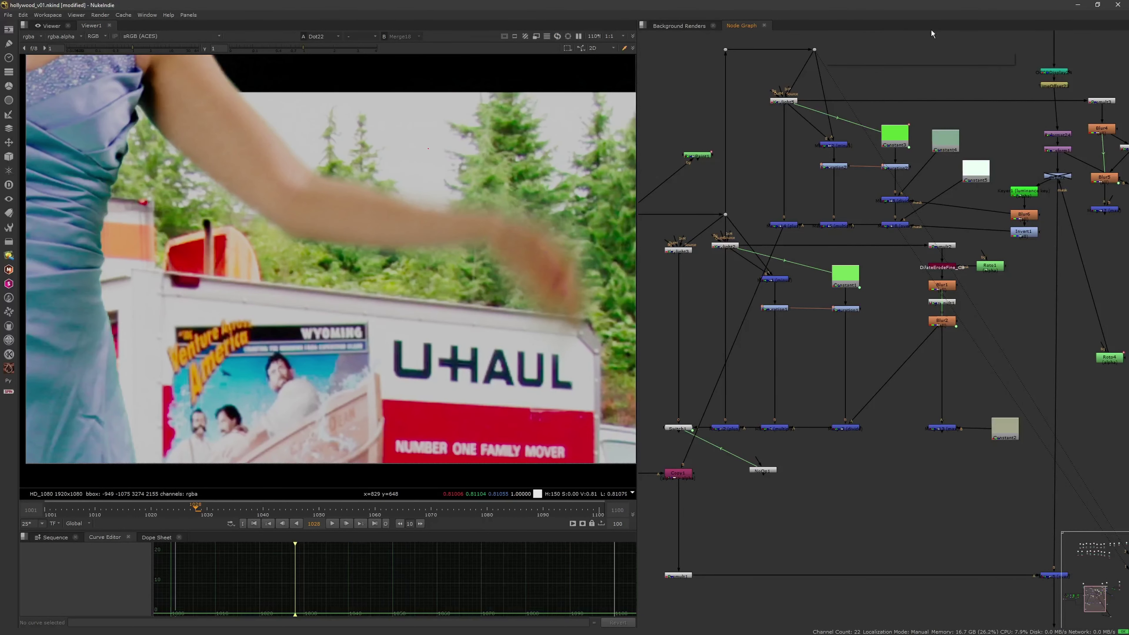
pyautogui.press('Tab')
pyautogui.write('edgede')
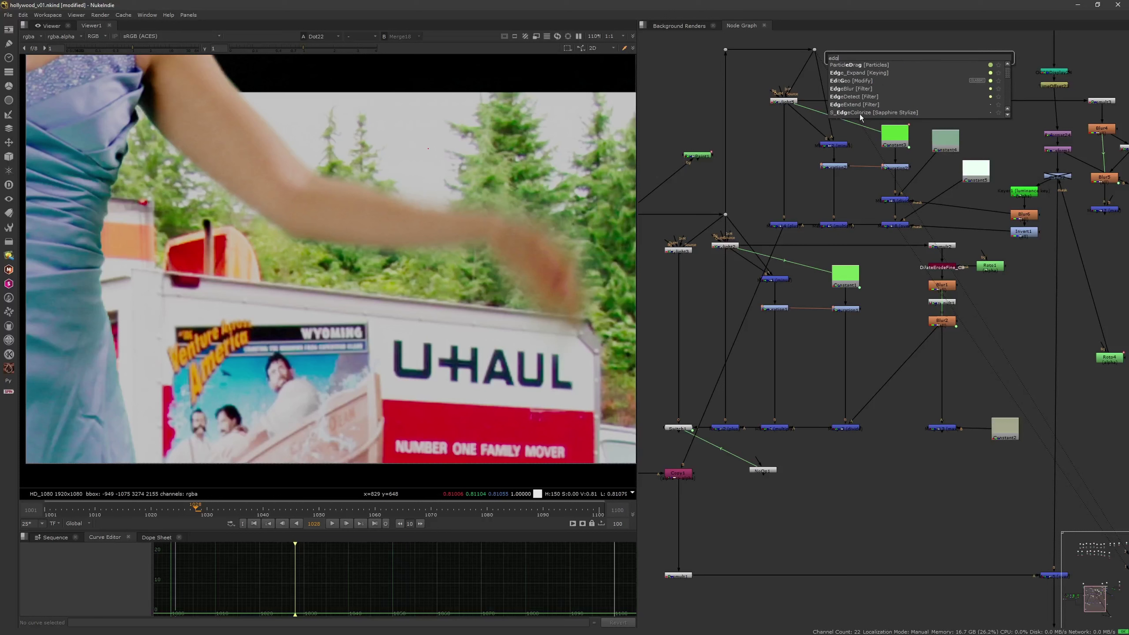
pyautogui.click(874, 68)
pyautogui.click(888, 20)
pyautogui.moveTo(909, 54); pyautogui.dragTo(768, 183)
pyautogui.moveTo(816, 154); pyautogui.dragTo(924, 69, button='middle')
pyautogui.scroll(-4, 924, 69)
pyautogui.moveTo(899, 79); pyautogui.dragTo(678, 179)
pyautogui.scroll(4, 793, 252)
pyautogui.press('1')
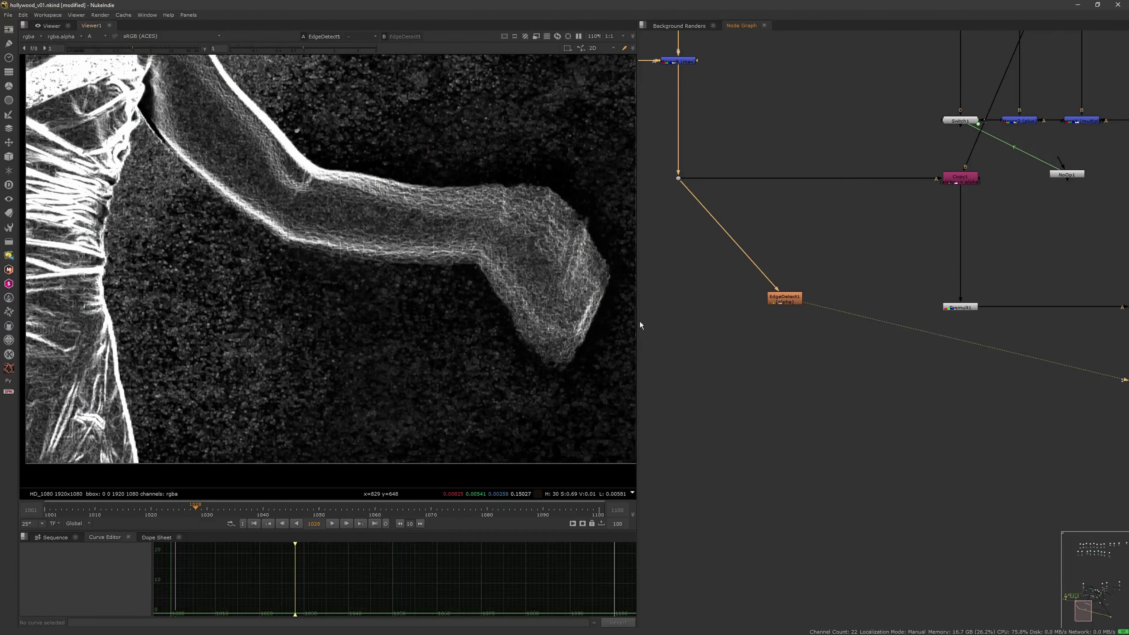
# Set the EdgeDetect threshold to 0.38 and use a negative erode size to thicken the detected edges.
pyautogui.doubleClick(793, 305)
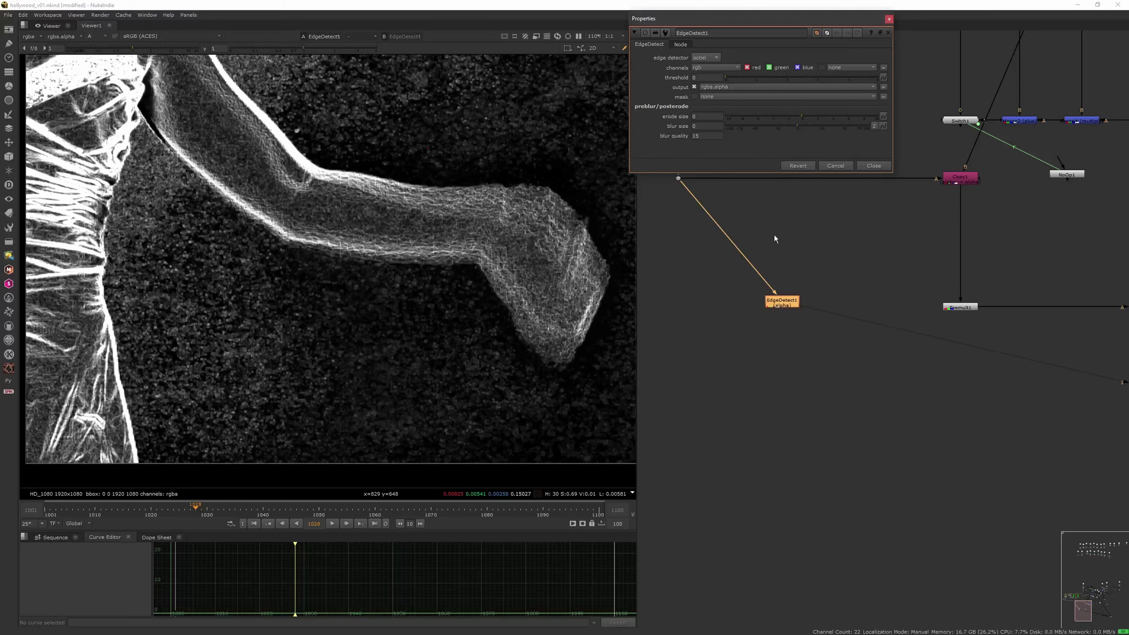
pyautogui.moveTo(726, 74); pyautogui.dragTo(738, 73)
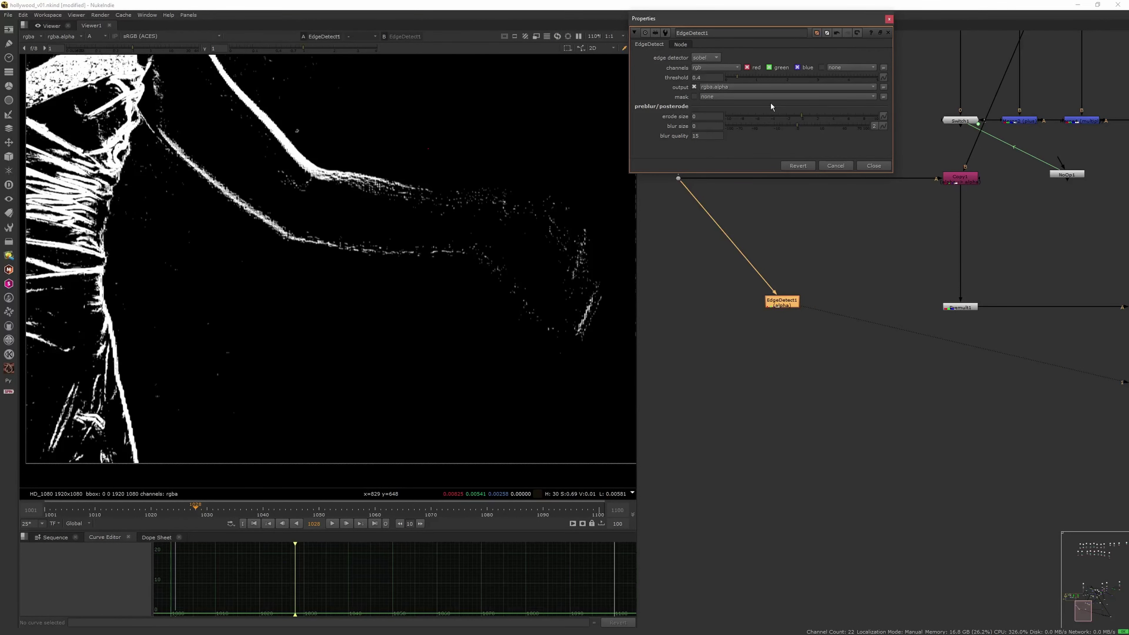
pyautogui.moveTo(798, 115)
pyautogui.mouseDown()
pyautogui.moveTo(782, 116)
pyautogui.moveTo(815, 124)
pyautogui.moveTo(778, 116)
pyautogui.mouseUp()
pyautogui.moveTo(736, 77); pyautogui.dragTo(737, 78)
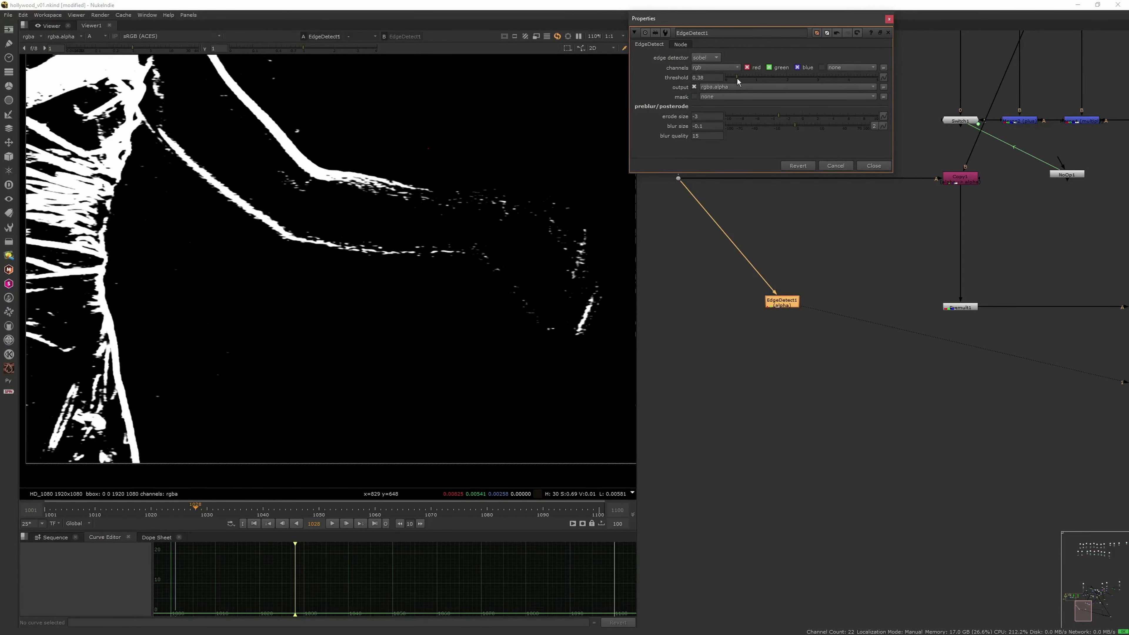
pyautogui.click(889, 33)
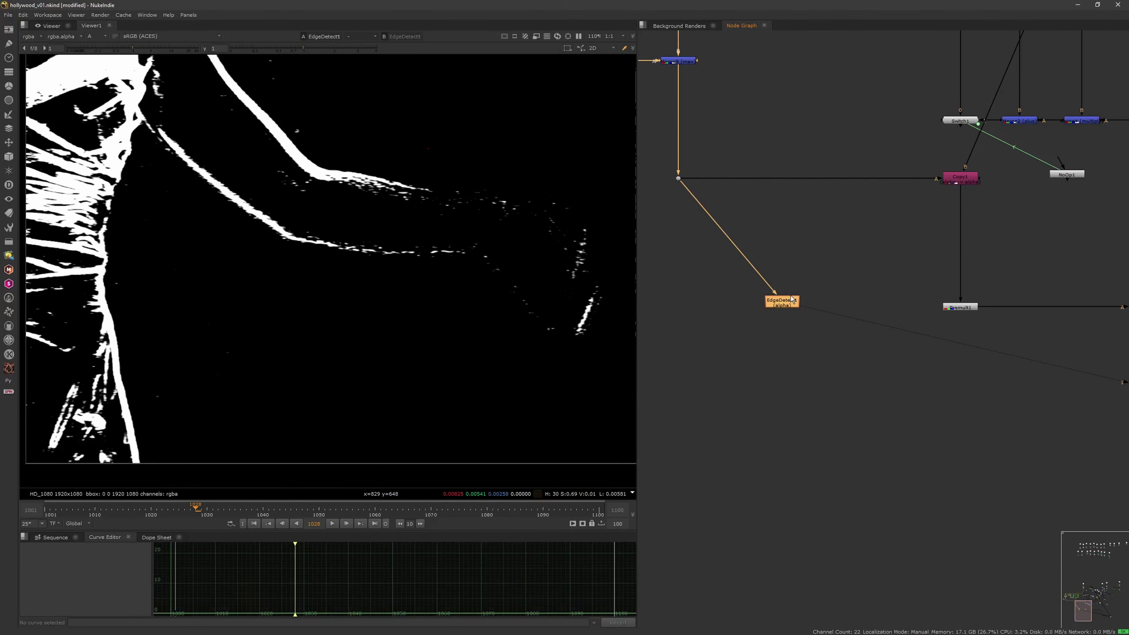
# Add a Blur of size 13.6 below the EdgeDetect, space the two nodes apart and compare their outputs.
pyautogui.press('b')
pyautogui.moveTo(570, 317); pyautogui.dragTo(621, 317)
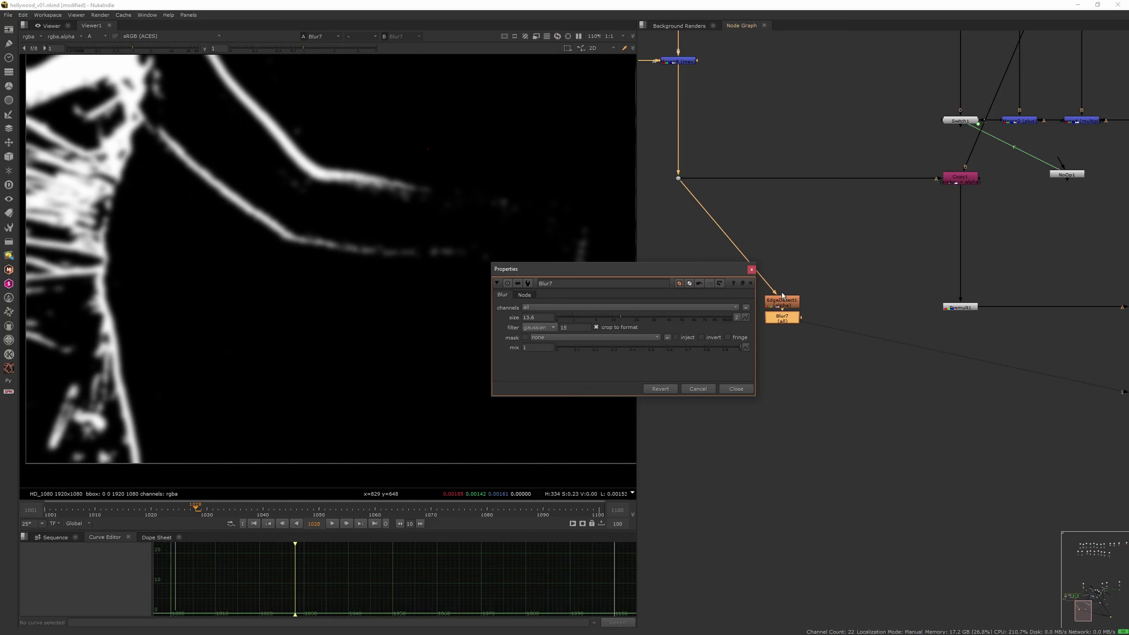
pyautogui.click(751, 269)
pyautogui.click(776, 272)
pyautogui.moveTo(789, 307); pyautogui.dragTo(789, 295)
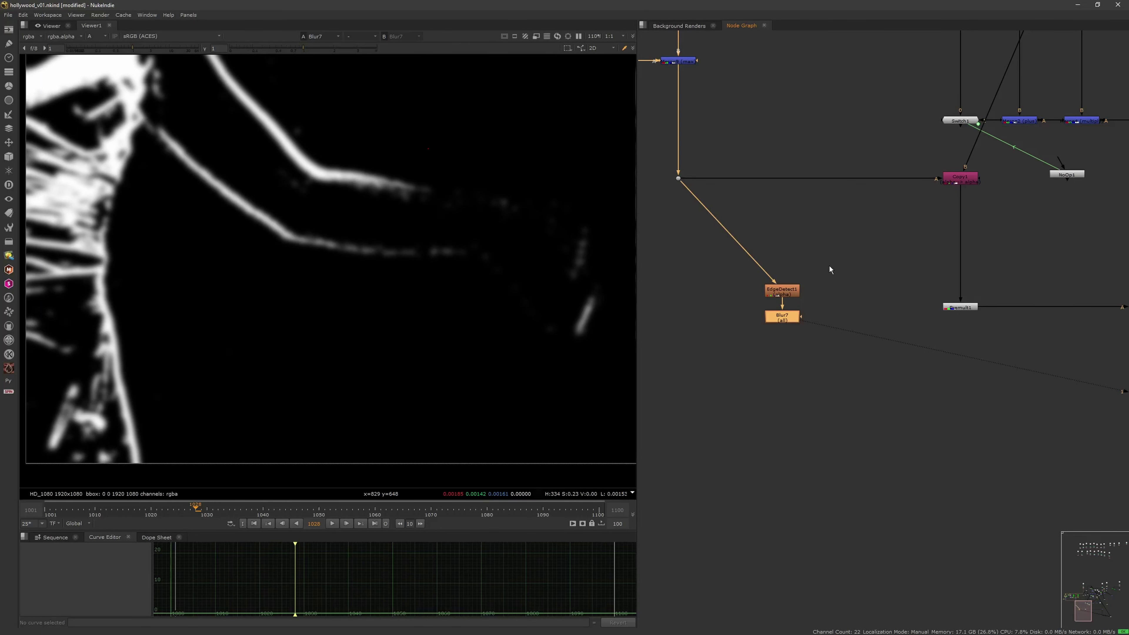
pyautogui.click(789, 297)
pyautogui.press('1')
pyautogui.click(786, 316)
pyautogui.press('1')
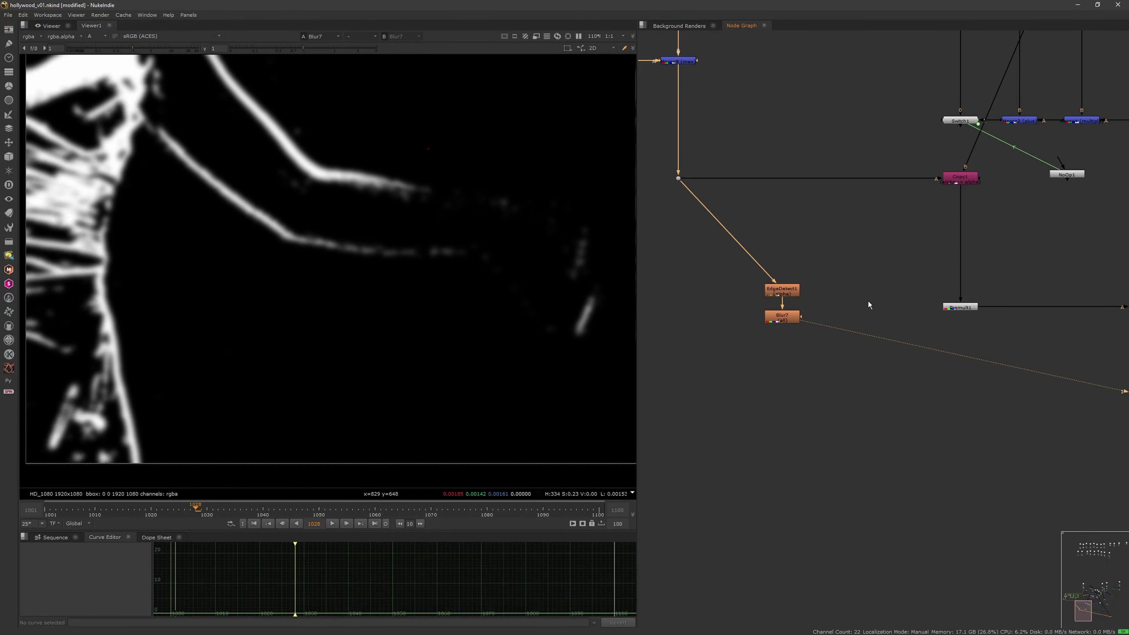
# Move the lower copy, premult, merge and edge-detect nodes further down to open up space in the graph.
pyautogui.scroll(-5, 813, 358)
pyautogui.scroll(4, 824, 314)
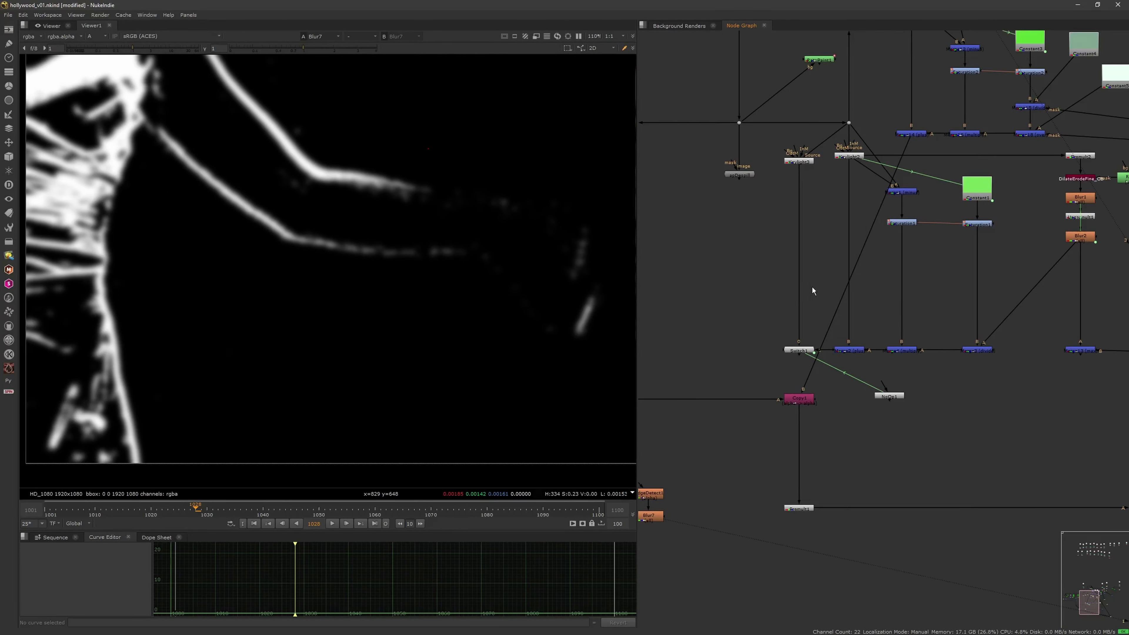
pyautogui.scroll(-5, 813, 290)
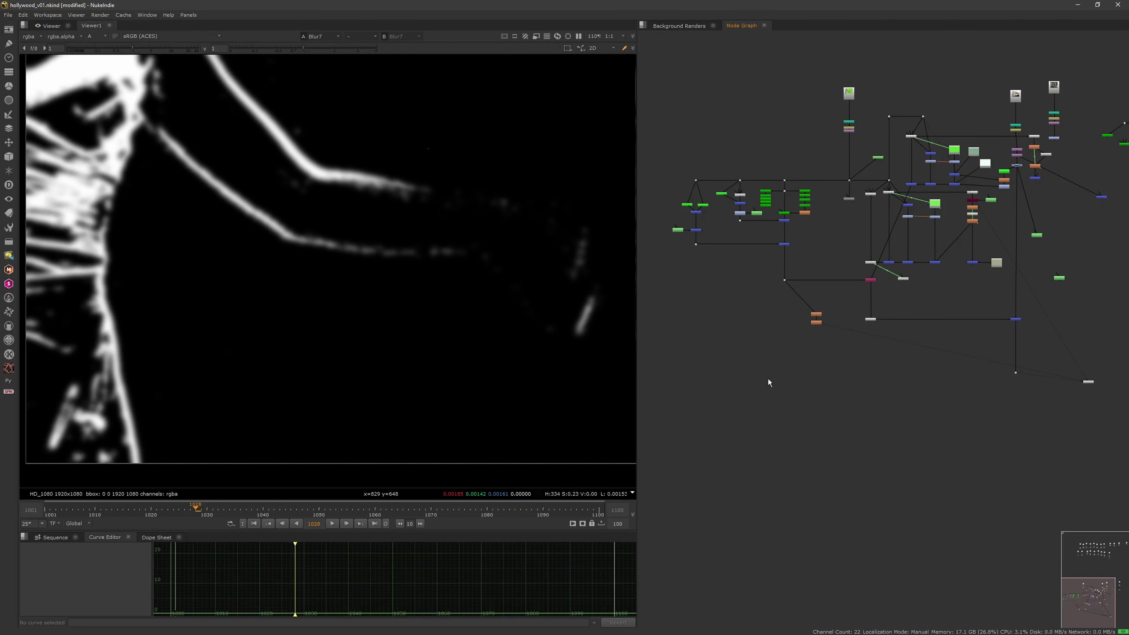
pyautogui.moveTo(717, 491); pyautogui.dragTo(1055, 273)
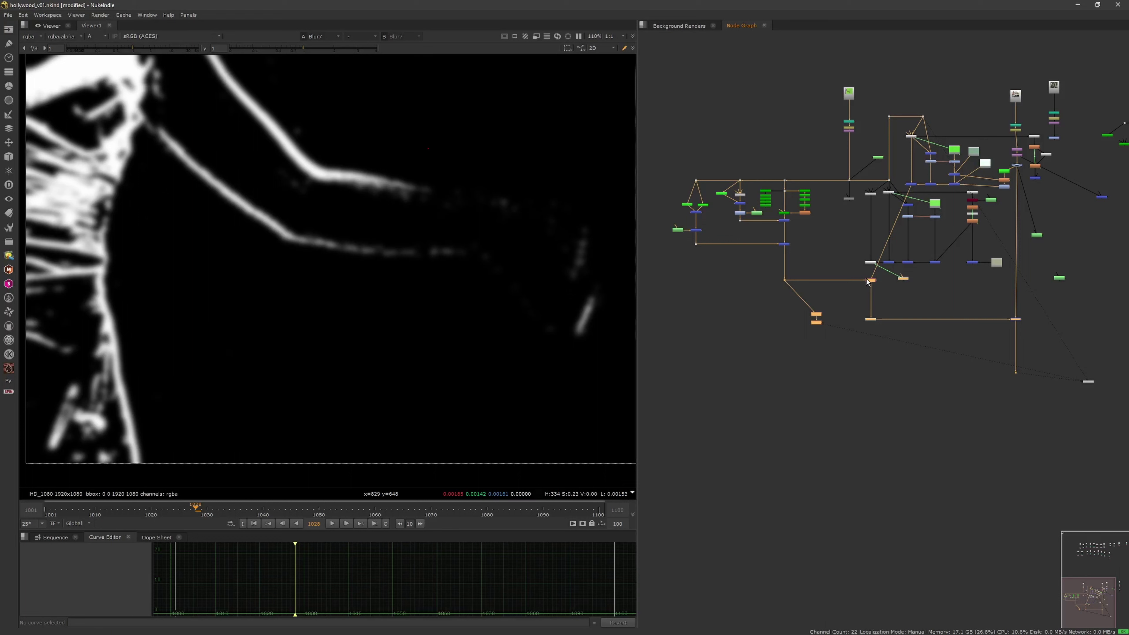
pyautogui.moveTo(868, 280); pyautogui.dragTo(870, 379)
pyautogui.click(923, 319)
# View the separate HD_720 green-screen plate of the woman in the tank top and scrub to frame 1015.
pyautogui.moveTo(1017, 248); pyautogui.dragTo(887, 347, button='middle')
pyautogui.moveTo(939, 226); pyautogui.dragTo(840, 266, button='middle')
pyautogui.scroll(3, 947, 227)
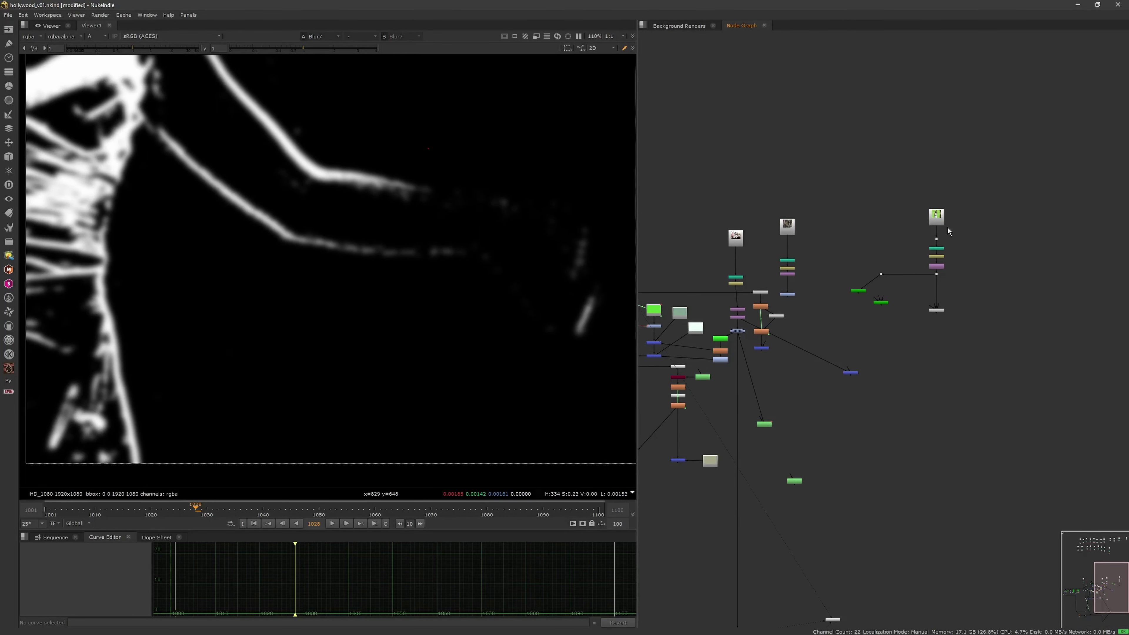
pyautogui.click(936, 224)
pyautogui.press('1')
pyautogui.click(936, 274)
pyautogui.press('1')
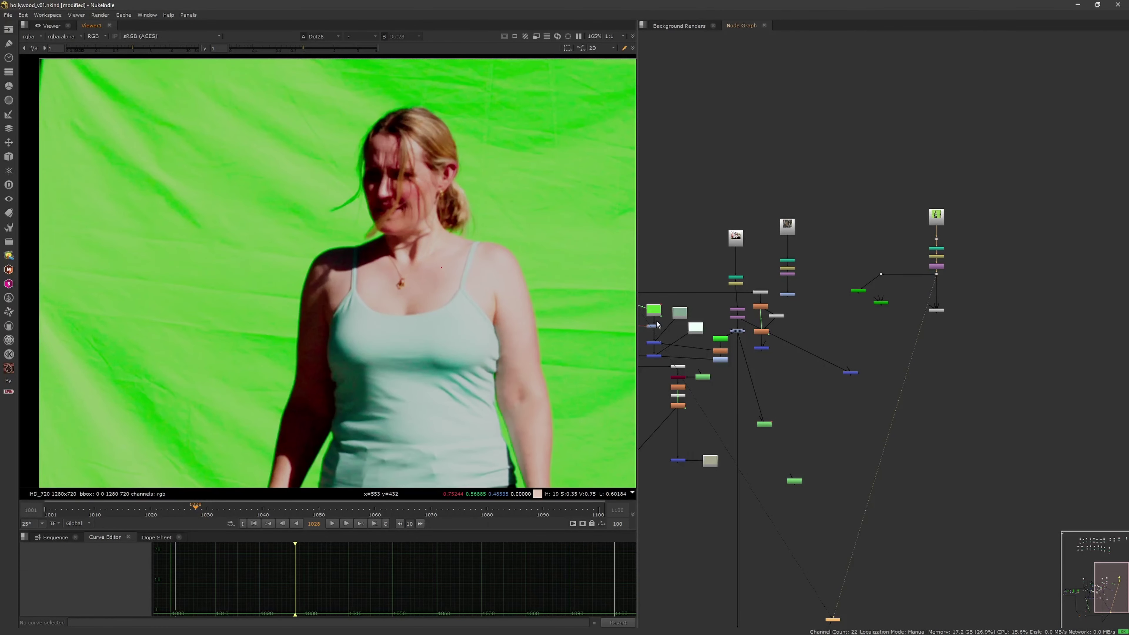
pyautogui.moveTo(311, 511); pyautogui.dragTo(122, 512)
# Delete the keyers and the other leftover nodes hanging below the HD_720 green-screen plate.
pyautogui.scroll(-6, 903, 242)
pyautogui.scroll(4, 859, 240)
pyautogui.scroll(-2, 885, 232)
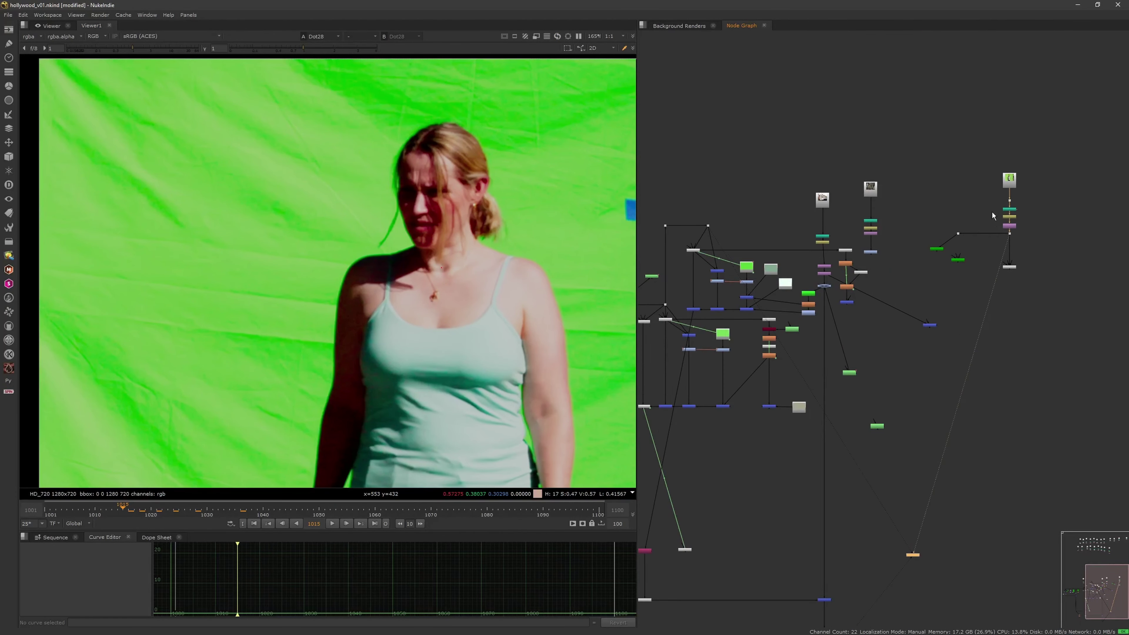
pyautogui.scroll(-1, 969, 213)
pyautogui.moveTo(917, 218); pyautogui.dragTo(1039, 253)
pyautogui.press('Delete')
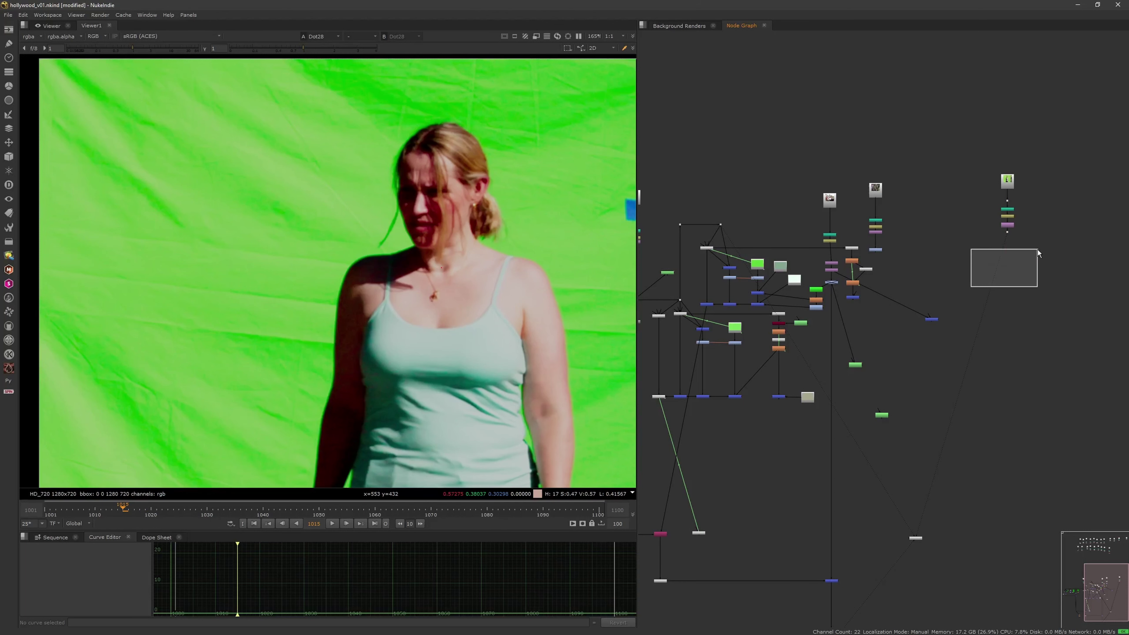
# Move the HD_720 plate with its color nodes beside the main green-screen plate.
pyautogui.moveTo(1036, 148); pyautogui.dragTo(988, 240)
pyautogui.moveTo(1007, 183); pyautogui.dragTo(706, 147)
pyautogui.moveTo(725, 142); pyautogui.dragTo(894, 142, button='middle')
pyautogui.moveTo(875, 145); pyautogui.dragTo(733, 195)
pyautogui.moveTo(838, 185); pyautogui.dragTo(886, 165, button='middle')
# View the final composite again at frame 1015.
pyautogui.scroll(3, 887, 166)
pyautogui.click(826, 272)
pyautogui.moveTo(869, 272); pyautogui.dragTo(834, 203, button='middle')
pyautogui.scroll(-2, 866, 199)
pyautogui.scroll(-4, 833, 203)
pyautogui.press('1')
pyautogui.moveTo(775, 176); pyautogui.dragTo(798, 251, button='middle')
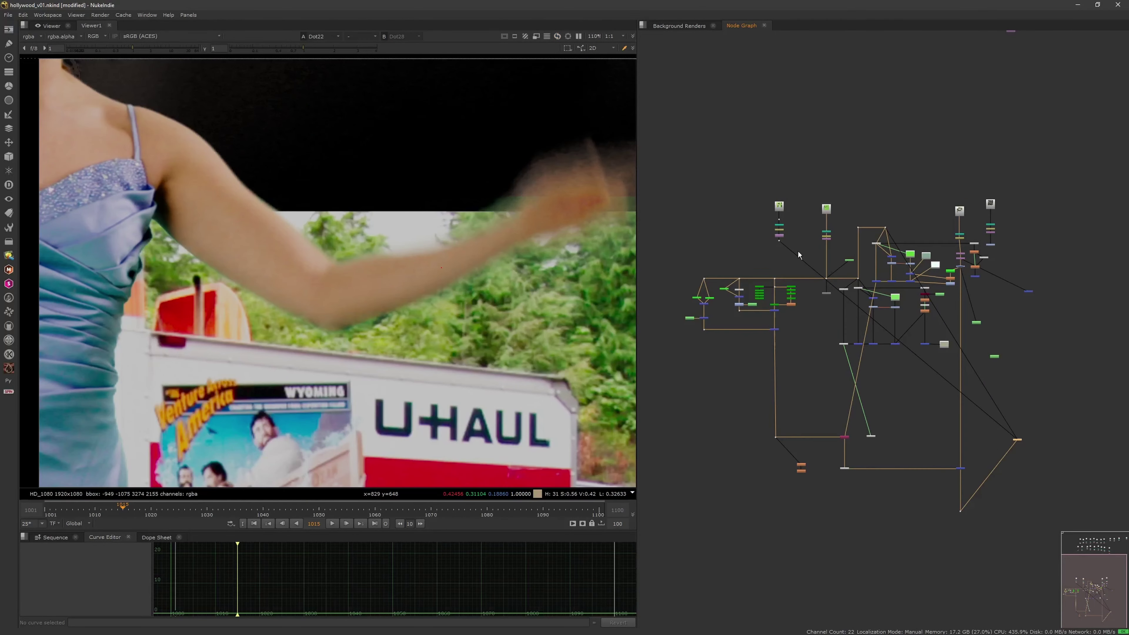
# Disable the Transform below the U-Haul background plate's Reformat24 so the background sits in its original position.
pyautogui.moveTo(833, 317); pyautogui.dragTo(823, 284, button='middle')
pyautogui.scroll(3, 823, 283)
pyautogui.moveTo(1008, 472); pyautogui.dragTo(894, 349, button='middle')
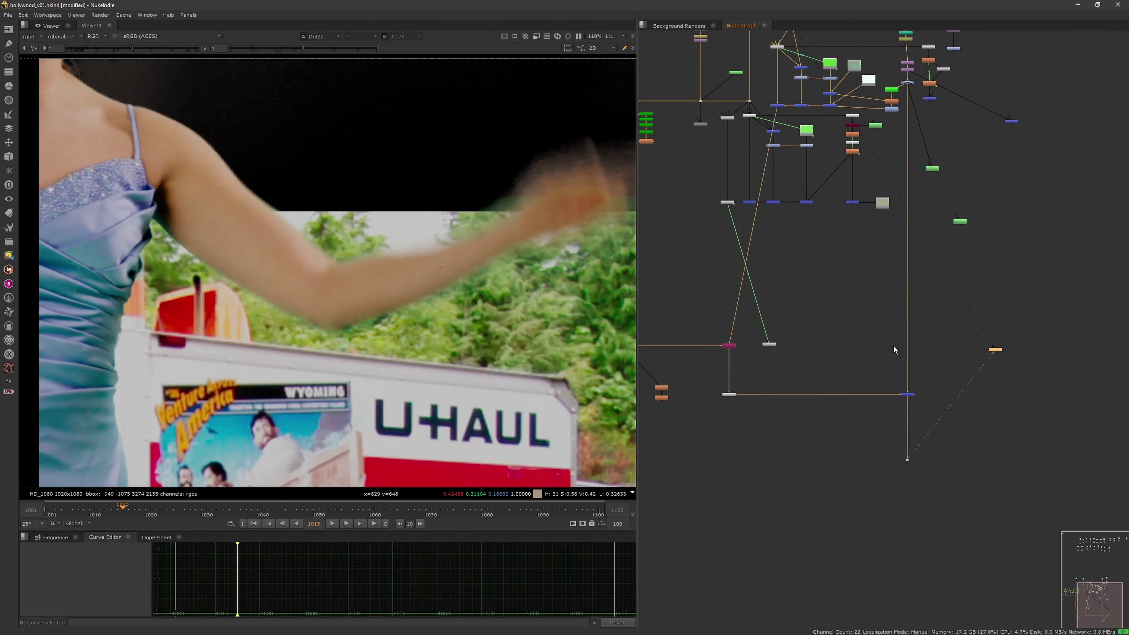
pyautogui.moveTo(468, 387); pyautogui.dragTo(442, 335, button='middle')
pyautogui.scroll(-4, 491, 358)
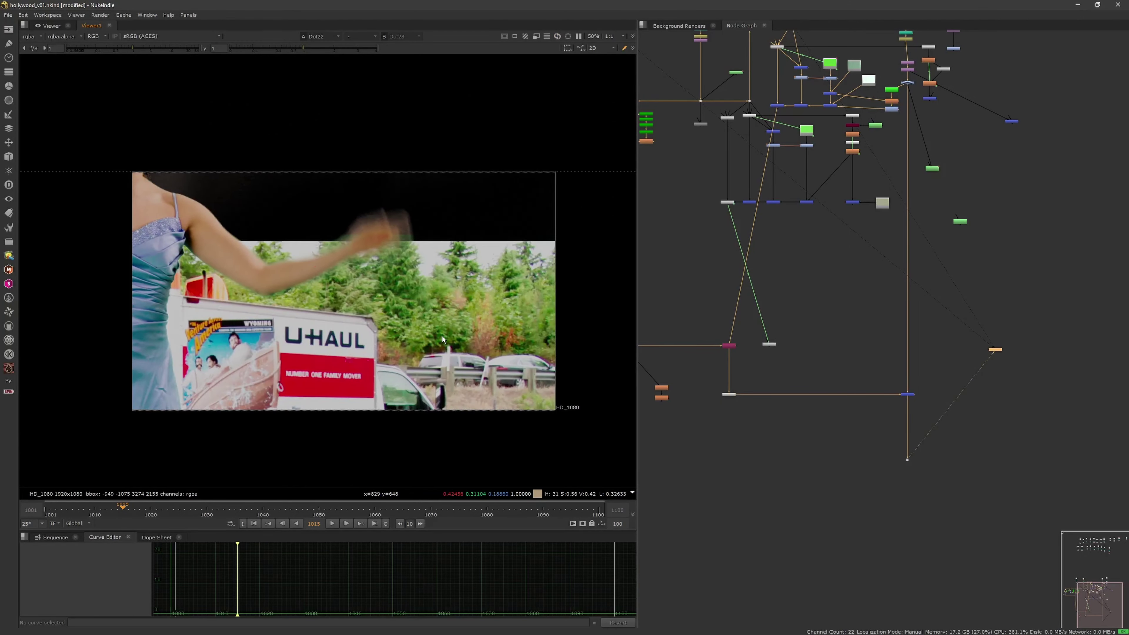
pyautogui.scroll(2, 449, 328)
pyautogui.moveTo(918, 74); pyautogui.dragTo(925, 182, button='middle')
pyautogui.scroll(5, 924, 182)
pyautogui.click(905, 180)
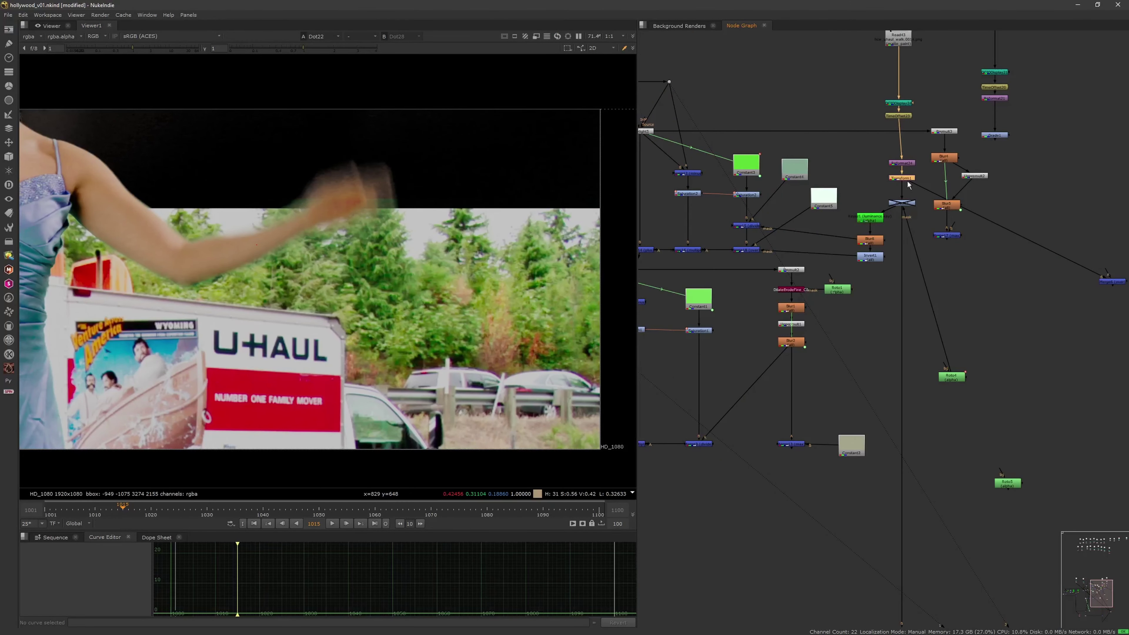
pyautogui.press('d')
pyautogui.moveTo(420, 290); pyautogui.dragTo(438, 310, button='middle')
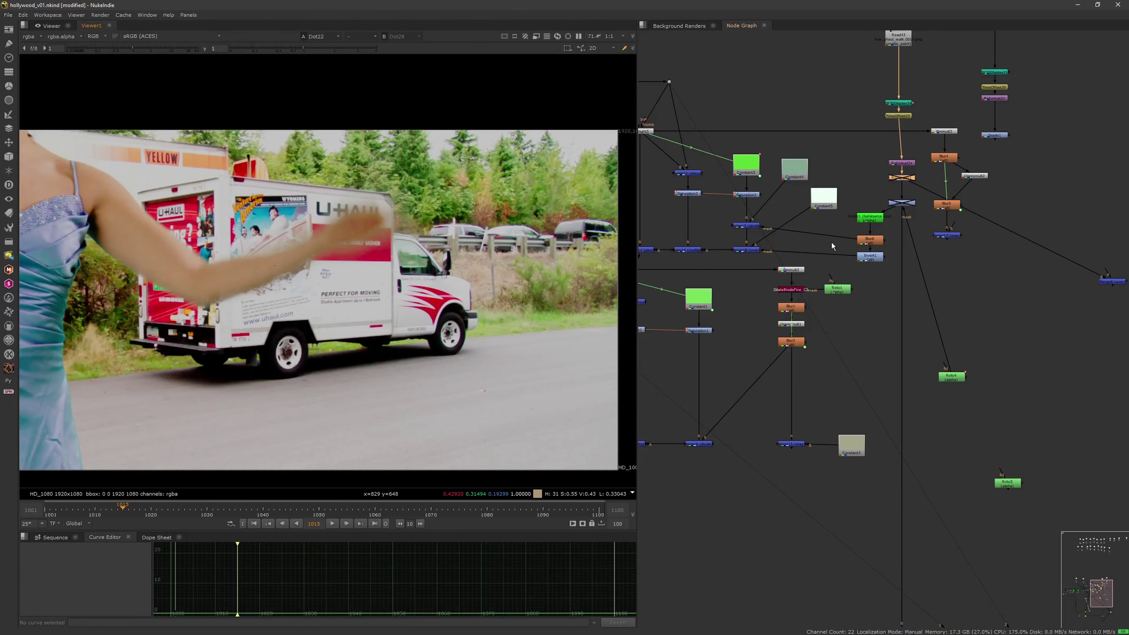
pyautogui.click(869, 218)
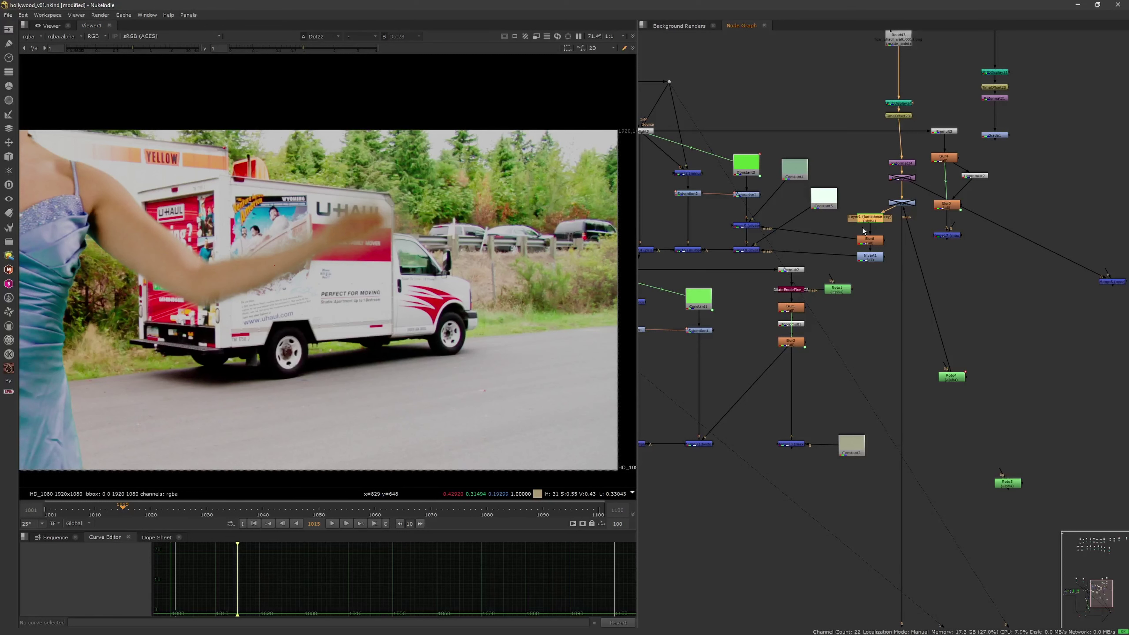
pyautogui.click(869, 238)
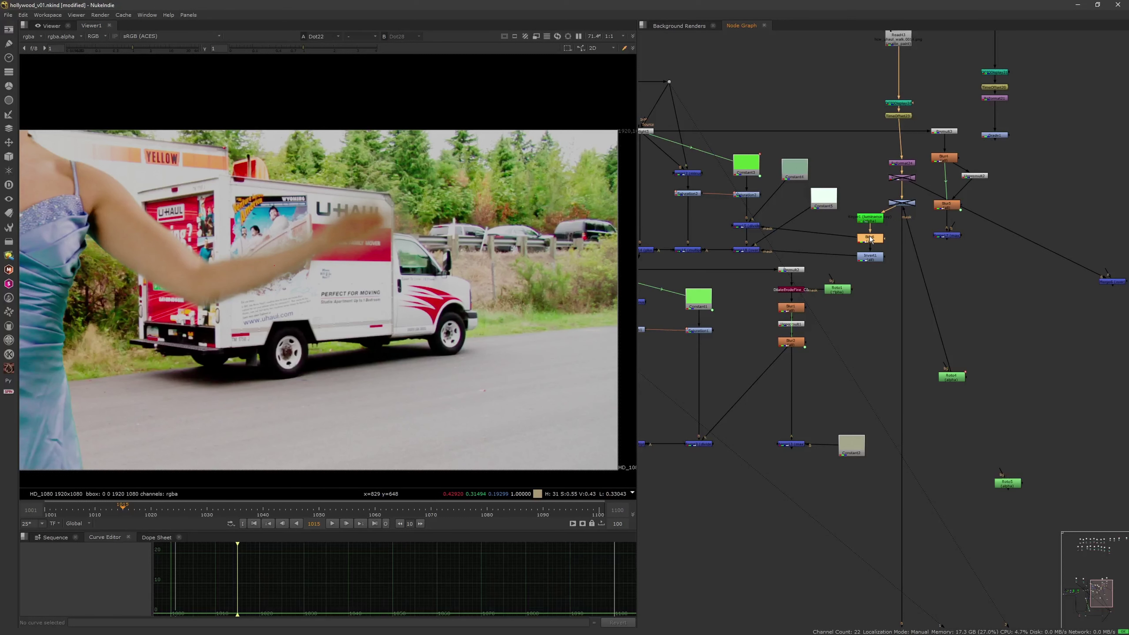
pyautogui.click(903, 179)
# Feed the keying tree from the green-screen plate of the woman in the tank top instead of the motion-blur plate.
pyautogui.moveTo(745, 135); pyautogui.dragTo(916, 210, button='middle')
pyautogui.scroll(-3, 762, 197)
pyautogui.scroll(3, 824, 197)
pyautogui.moveTo(834, 191); pyautogui.dragTo(695, 189)
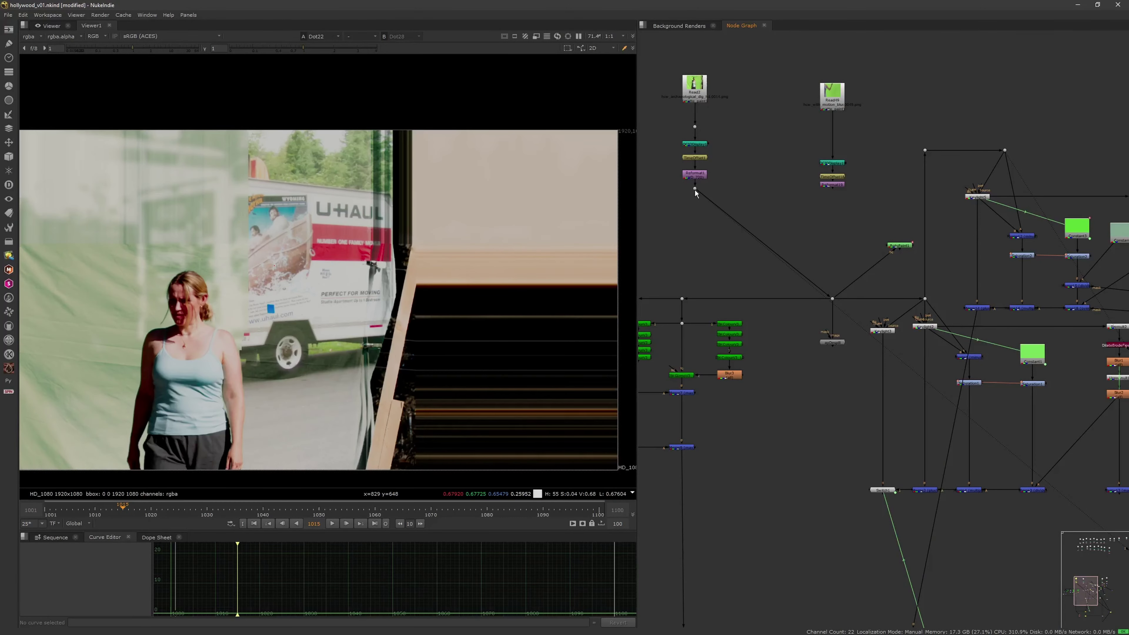
# Check the output format of Reformat24 on the U-Haul background plate.
pyautogui.scroll(2, 720, 236)
pyautogui.click(721, 241)
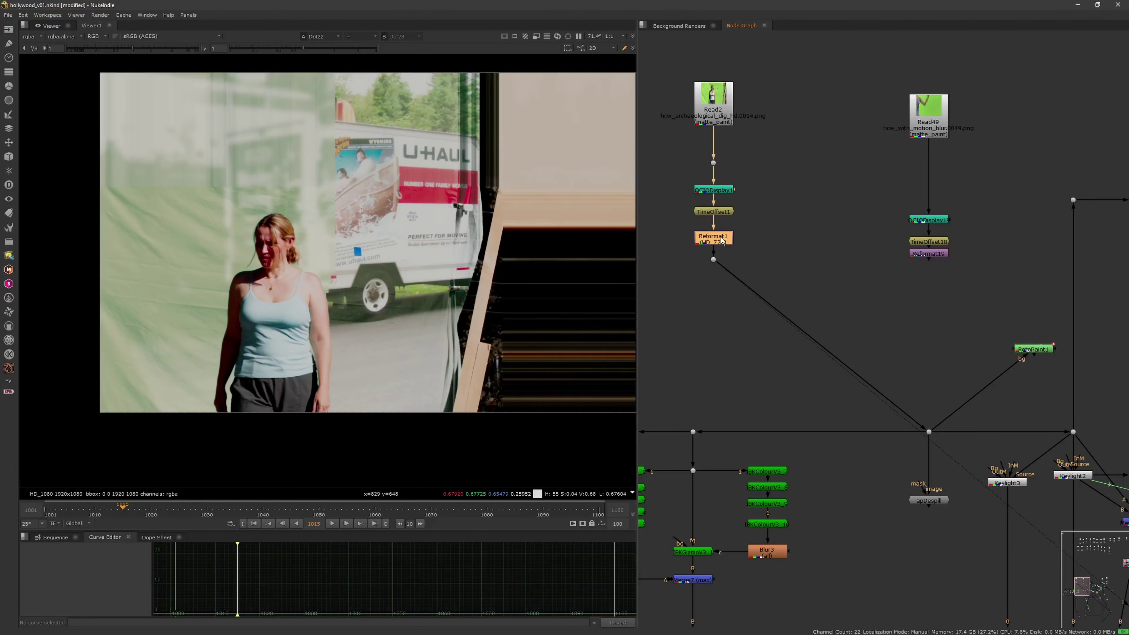
pyautogui.scroll(-5, 721, 240)
pyautogui.scroll(4, 791, 221)
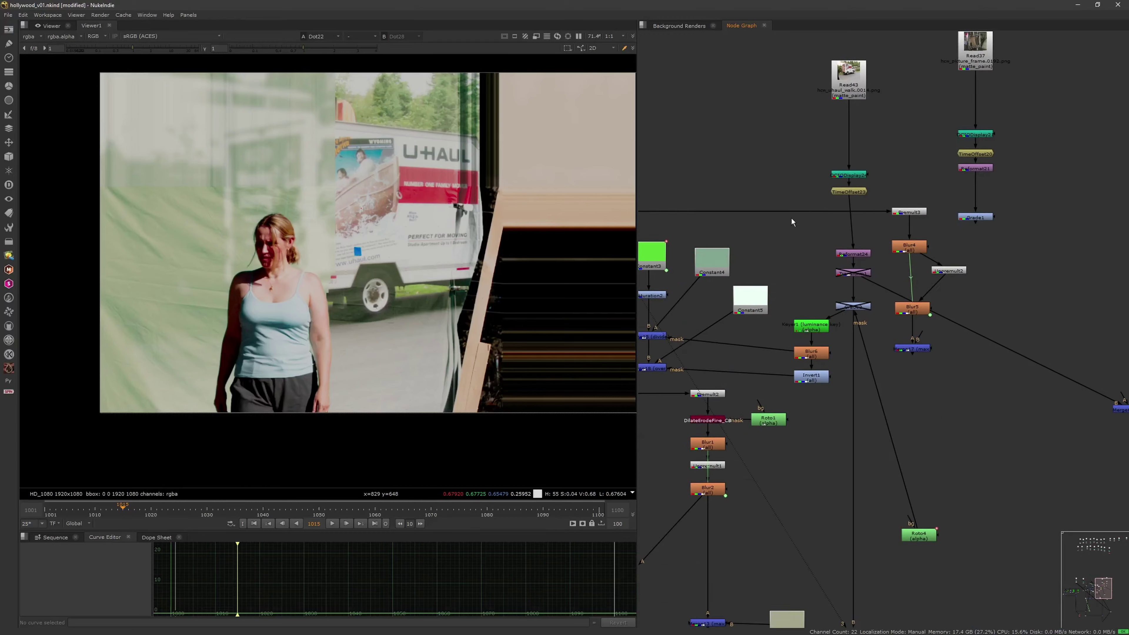
pyautogui.scroll(3, 791, 218)
pyautogui.doubleClick(801, 207)
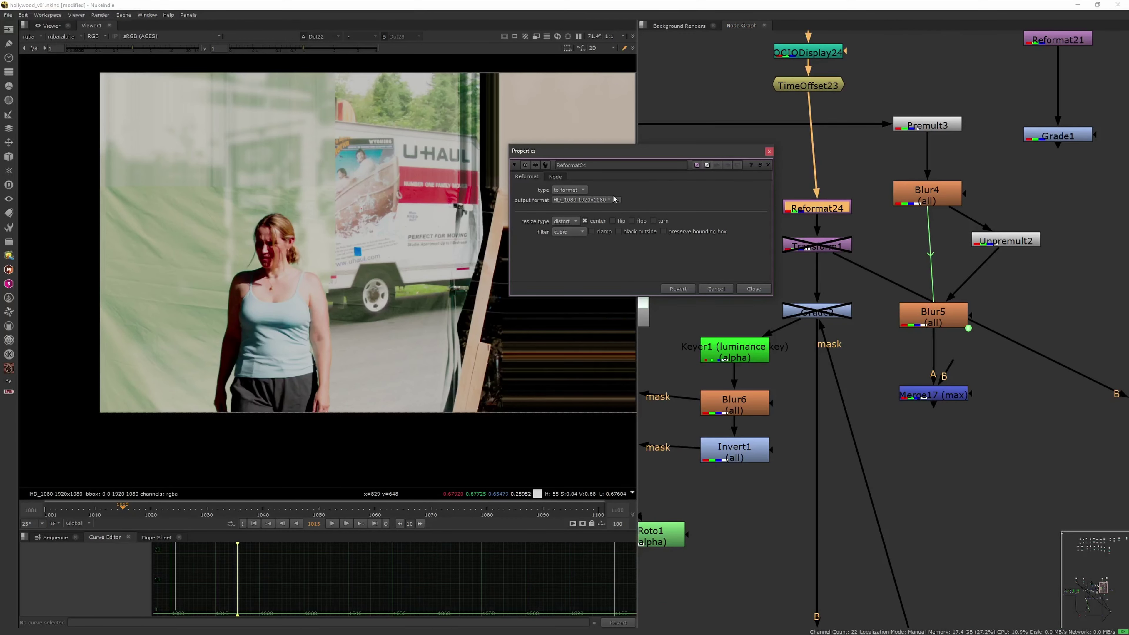
pyautogui.click(770, 151)
# Set the output format of Reformat1 on the tank-top woman's plate to HD_1080 1920x1080.
pyautogui.scroll(-5, 785, 208)
pyautogui.scroll(3, 787, 191)
pyautogui.scroll(-3, 774, 232)
pyautogui.scroll(4, 775, 233)
pyautogui.doubleClick(751, 175)
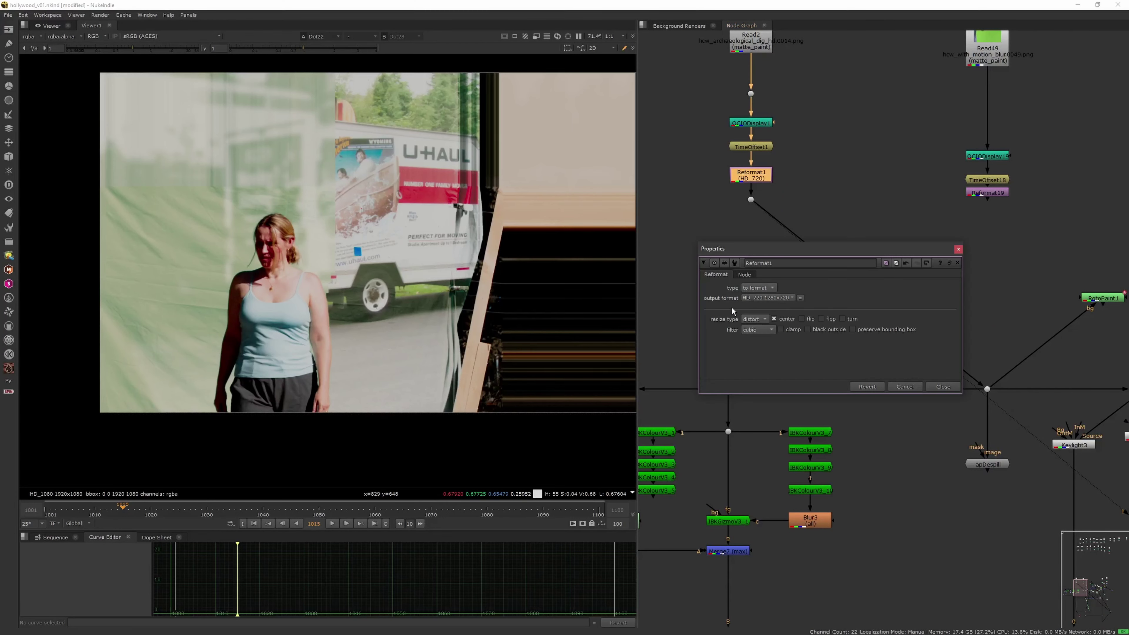
pyautogui.click(767, 297)
pyautogui.click(783, 363)
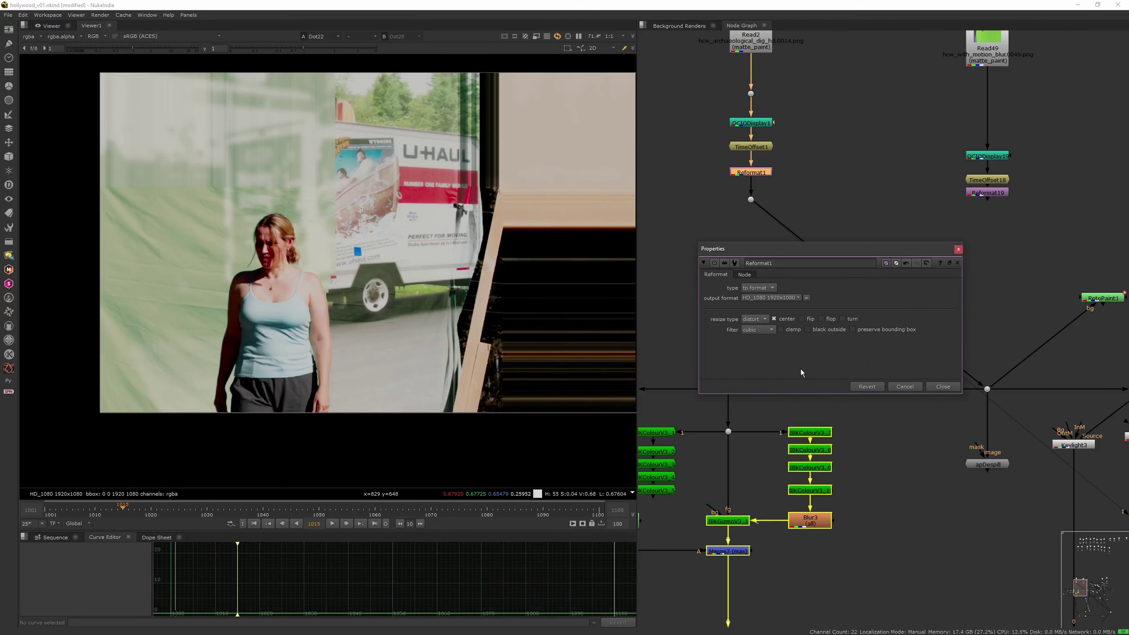
pyautogui.click(941, 386)
pyautogui.scroll(-6, 788, 263)
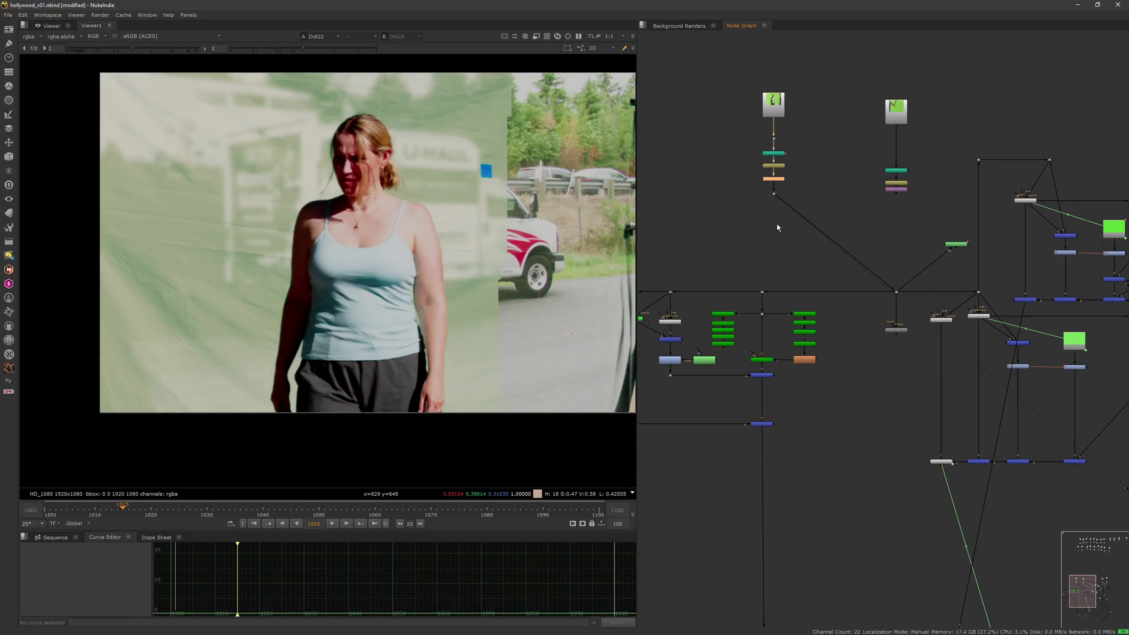
# View the additive key's Keylight5 despill and the desaturated plate and constant nodes below it in turn.
pyautogui.scroll(5, 759, 272)
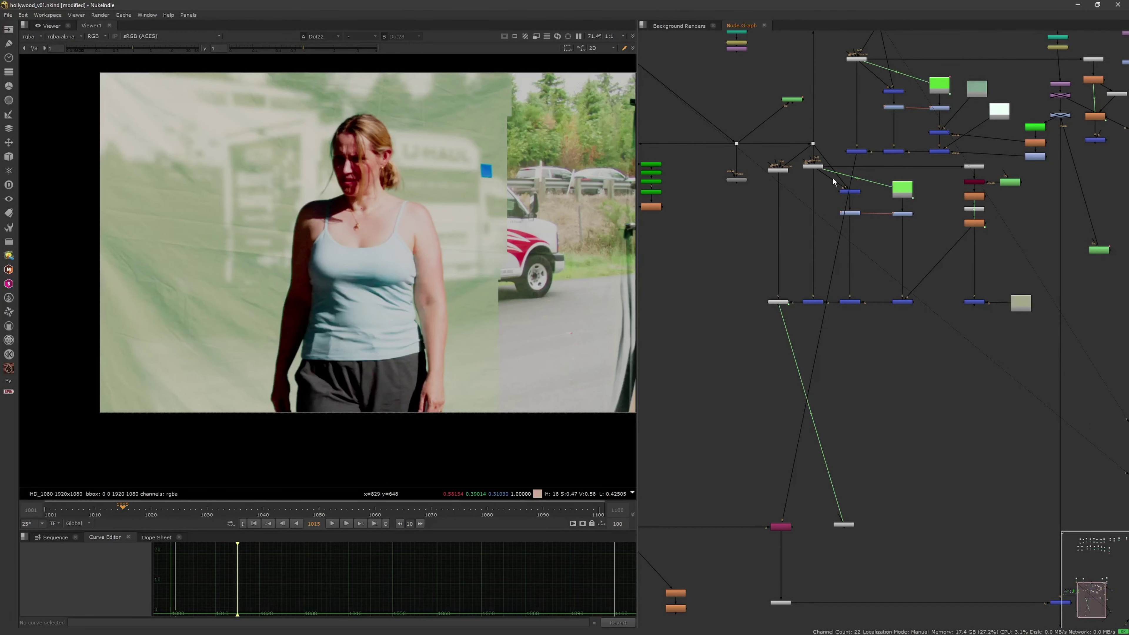
pyautogui.moveTo(834, 181); pyautogui.dragTo(832, 282, button='middle')
pyautogui.click(853, 159)
pyautogui.press('1')
pyautogui.moveTo(849, 196); pyautogui.dragTo(794, 209, button='middle')
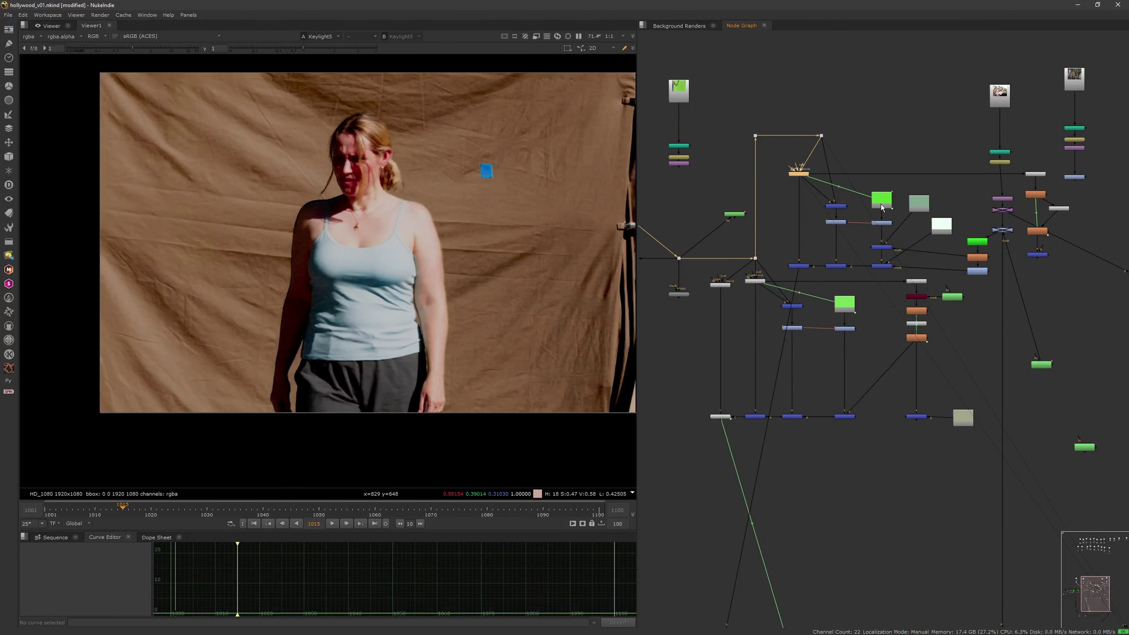
pyautogui.click(882, 223)
pyautogui.press('1')
pyautogui.click(838, 222)
pyautogui.press('1')
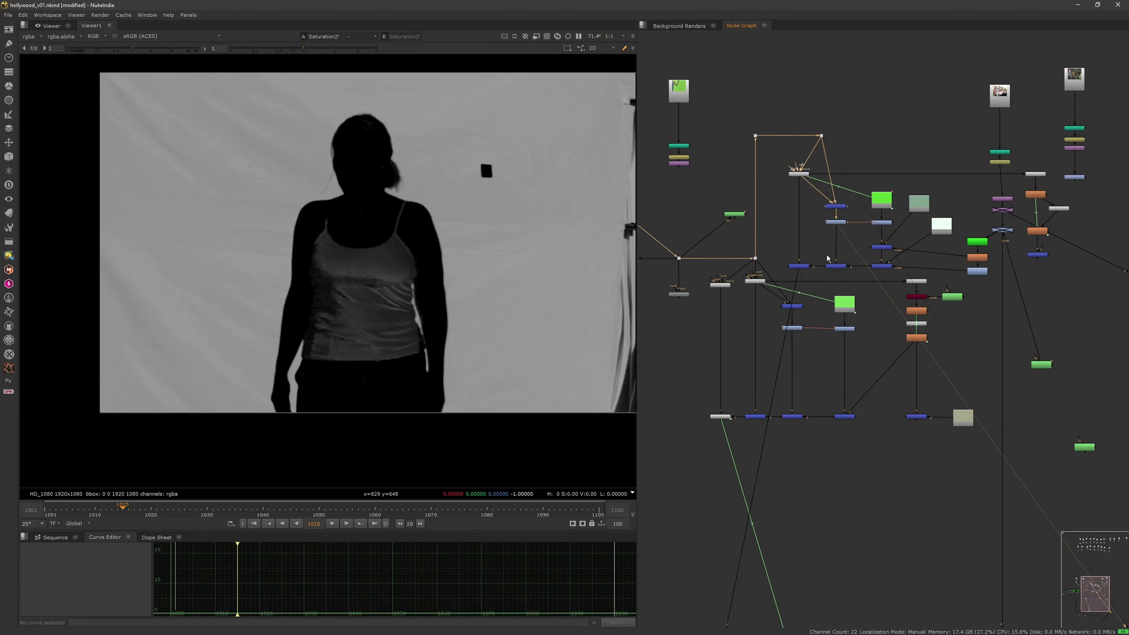
# View Merge14 of the additive key and reconnect it to the neighbouring merge that carries the adjusted difference.
pyautogui.click(802, 266)
pyautogui.press('1')
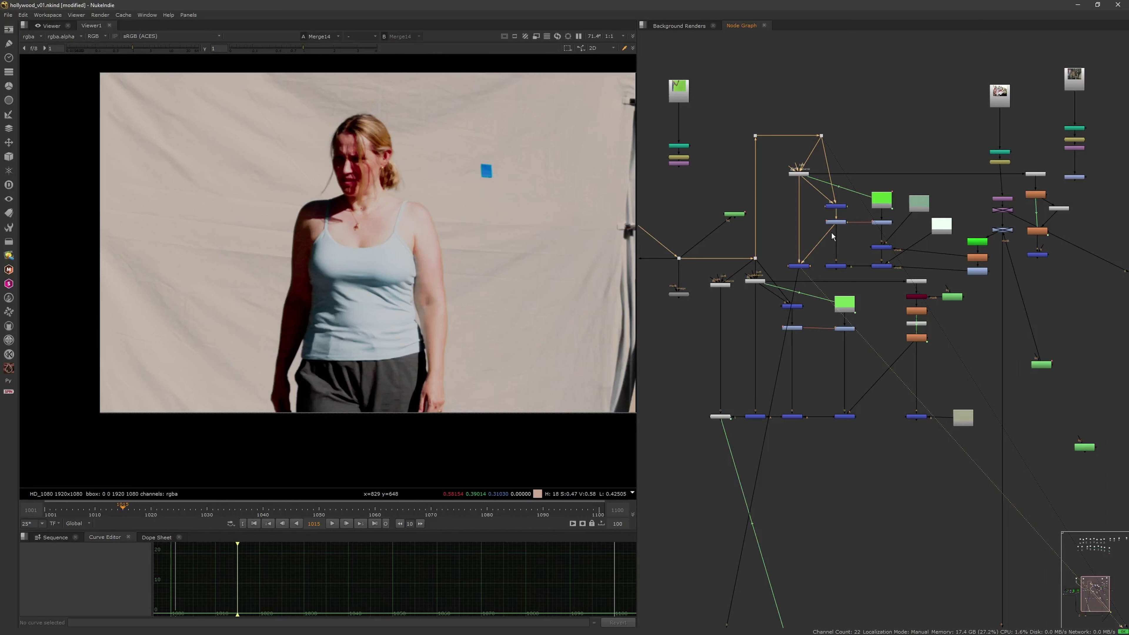
pyautogui.moveTo(830, 266); pyautogui.dragTo(834, 266)
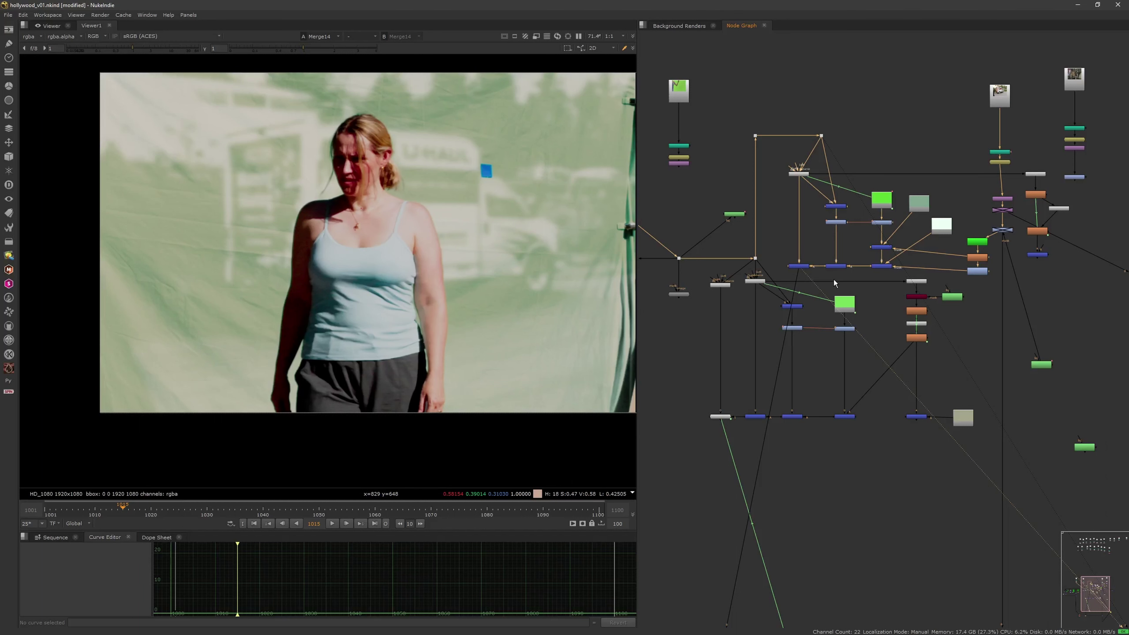
# View the premultiplied key result and the final Merge5 composite over the U-Haul background.
pyautogui.moveTo(763, 454); pyautogui.dragTo(808, 228, button='middle')
pyautogui.click(761, 416)
pyautogui.click(765, 492)
pyautogui.press('1')
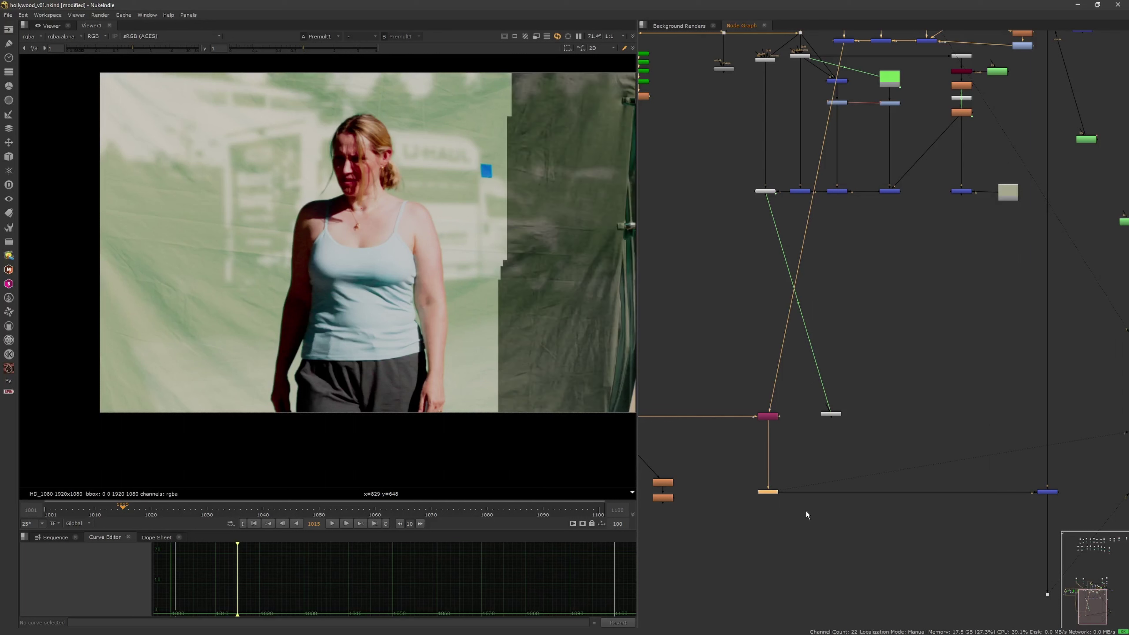
pyautogui.click(1048, 492)
pyautogui.press('1')
# View the incoming green-screen plate and the first node of the existing IBKColour stack.
pyautogui.scroll(-5, 873, 416)
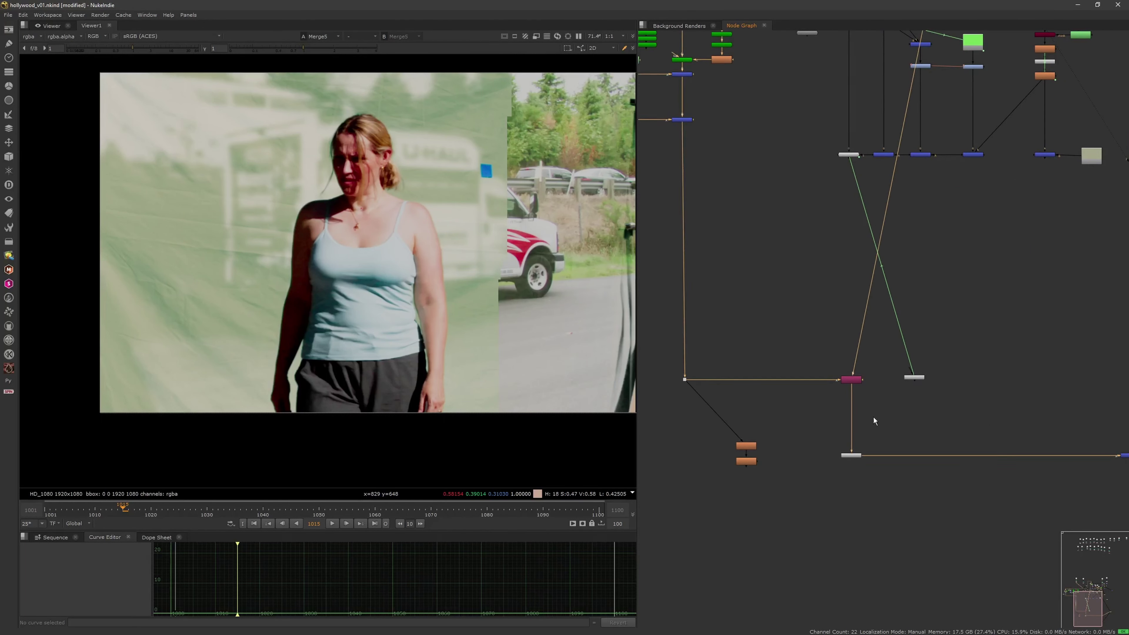
pyautogui.scroll(2, 808, 373)
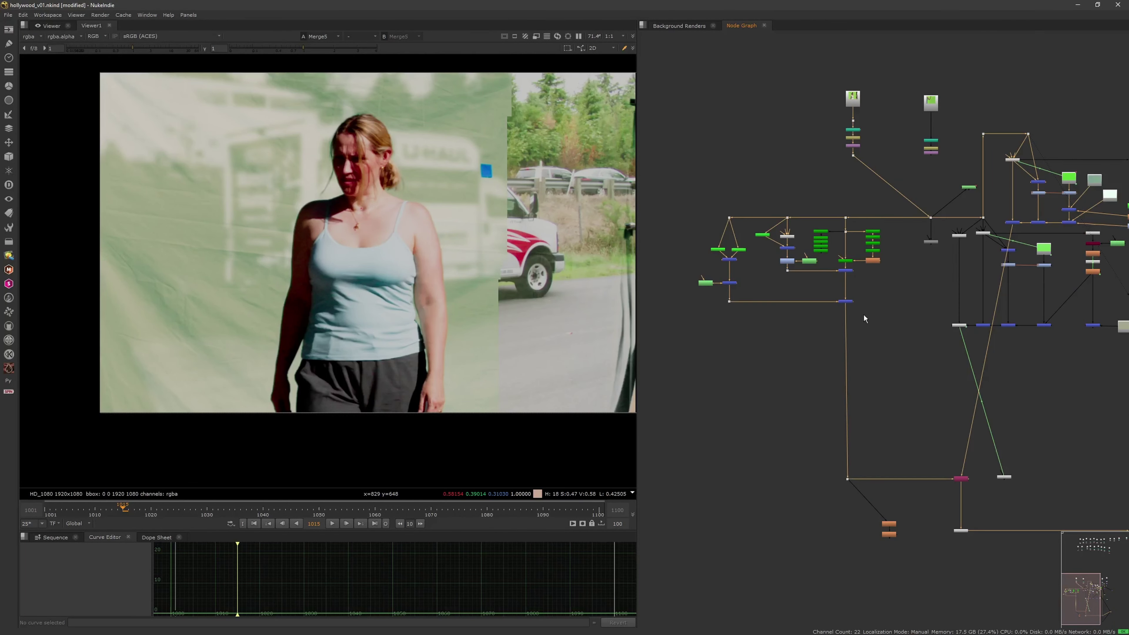
pyautogui.scroll(4, 863, 313)
pyautogui.click(856, 281)
pyautogui.press('1')
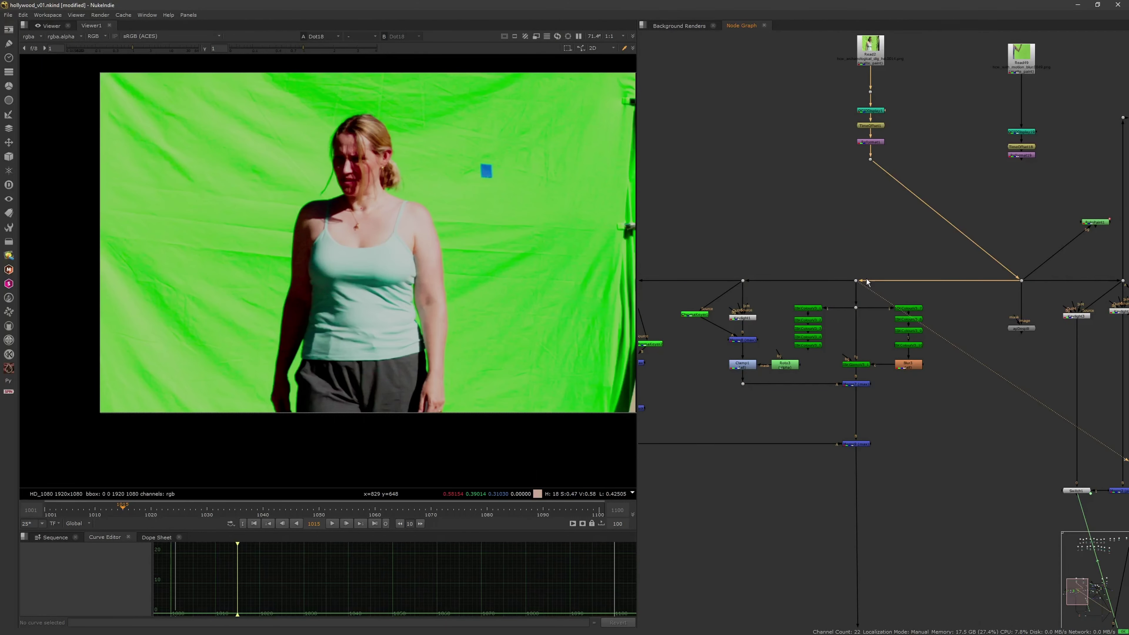
pyautogui.click(906, 309)
pyautogui.press('1')
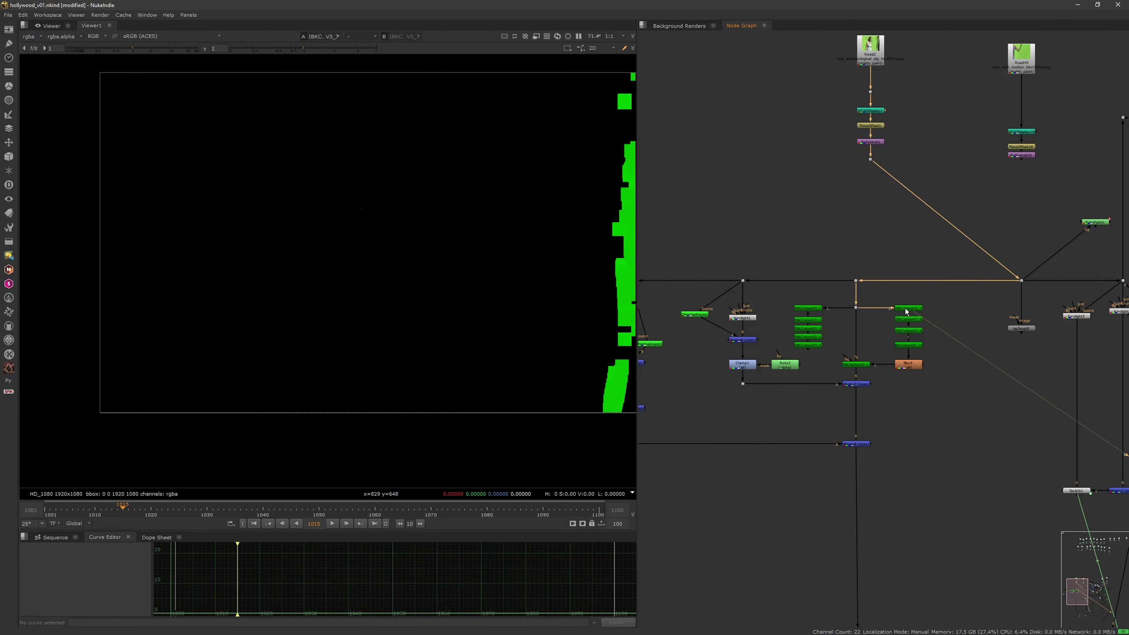
# Add a new IBKColour node beside the existing stack, connect it to the green-screen plate and view it.
pyautogui.scroll(5, 905, 310)
pyautogui.click(910, 212)
pyautogui.press('Tab')
pyautogui.write('ibk')
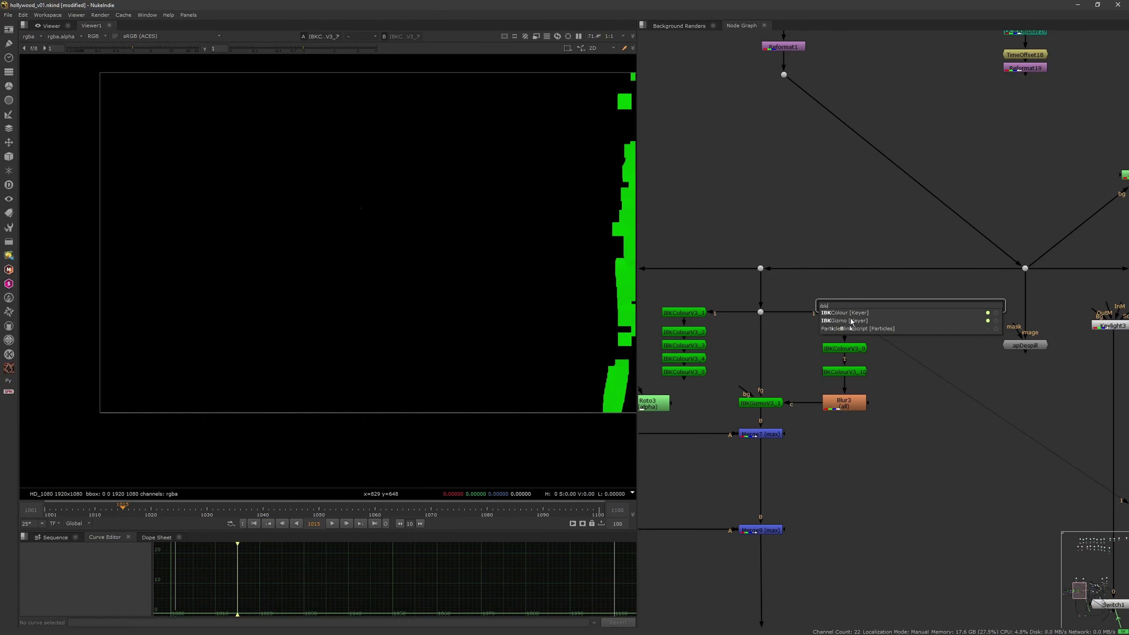
pyautogui.press('Return')
pyautogui.moveTo(916, 306); pyautogui.dragTo(761, 269)
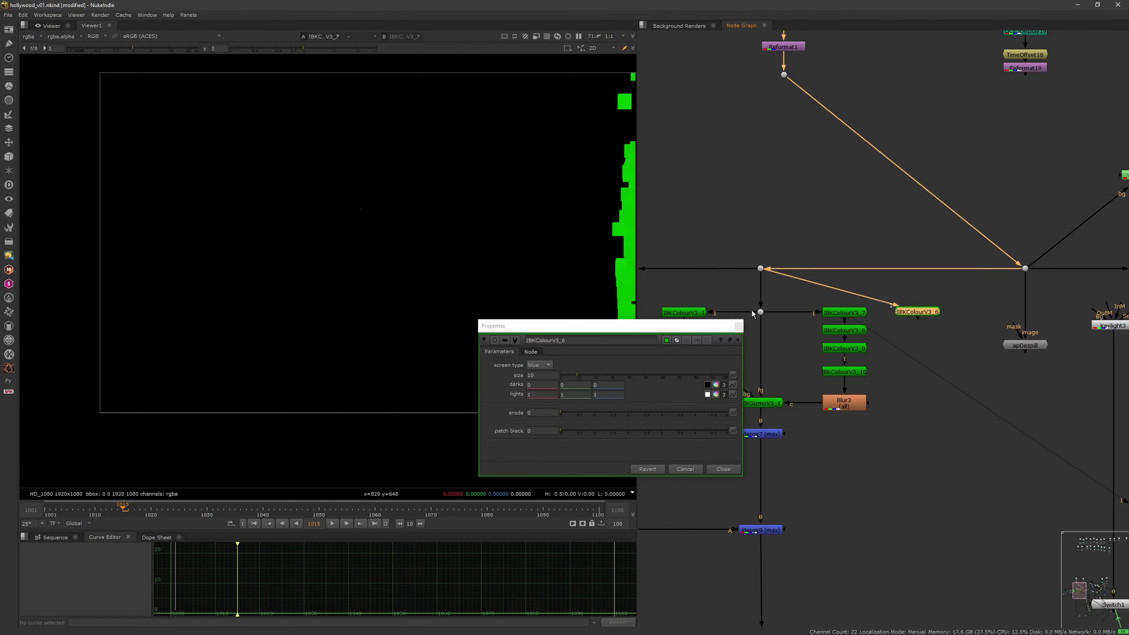
pyautogui.press('1')
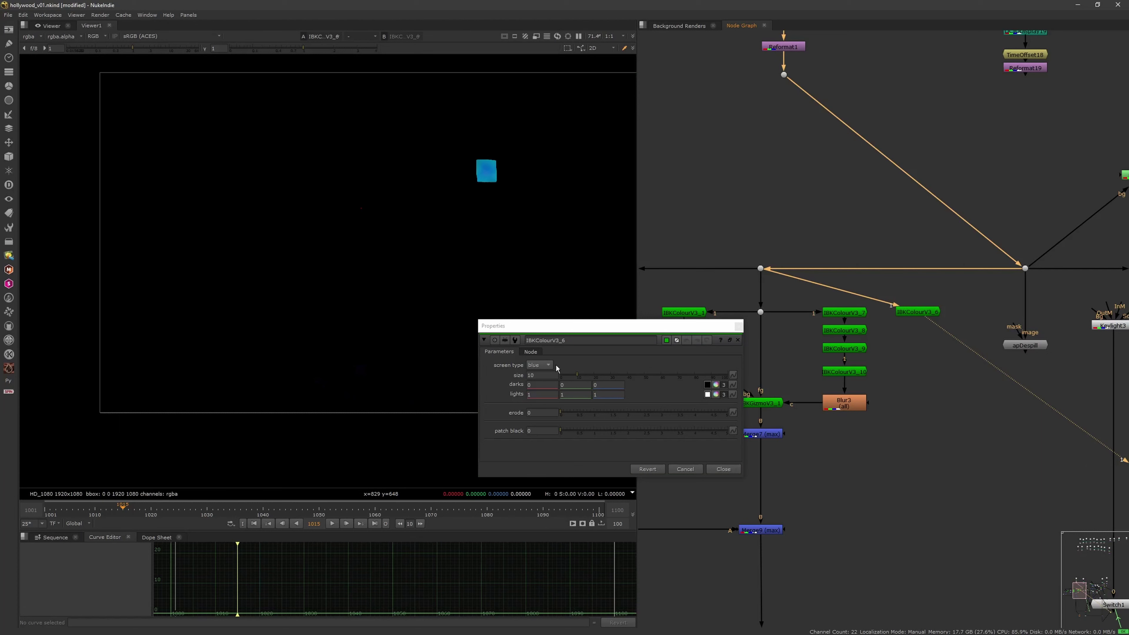
# Set the new IBKColour to a green screen with darks 0.21, -0.12, -0.1 and lights of 1.12 red and 0.89 blue.
pyautogui.click(539, 365)
pyautogui.click(548, 361)
pyautogui.moveTo(542, 388); pyautogui.dragTo(572, 395, button='middle')
pyautogui.moveTo(570, 397)
pyautogui.mouseDown(button='middle')
pyautogui.moveTo(603, 396)
pyautogui.moveTo(535, 395)
pyautogui.moveTo(550, 400)
pyautogui.mouseUp(button='middle')
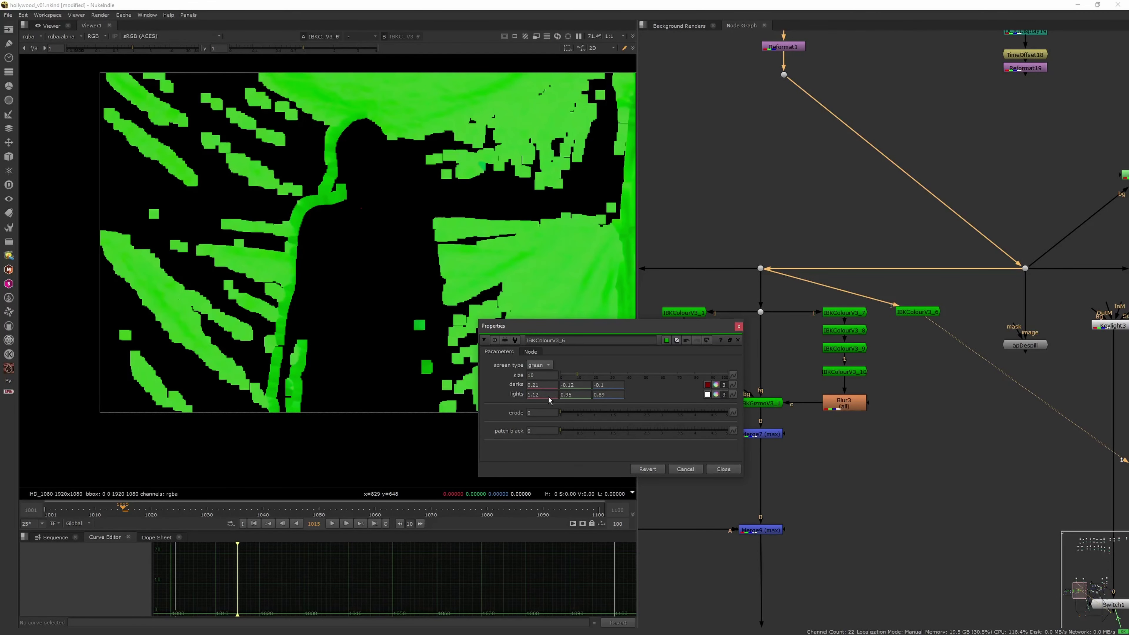
# Set the new IBKColour's erode to 0.7, patch black to 0.88 and size to 14.5.
pyautogui.moveTo(560, 415); pyautogui.dragTo(588, 430)
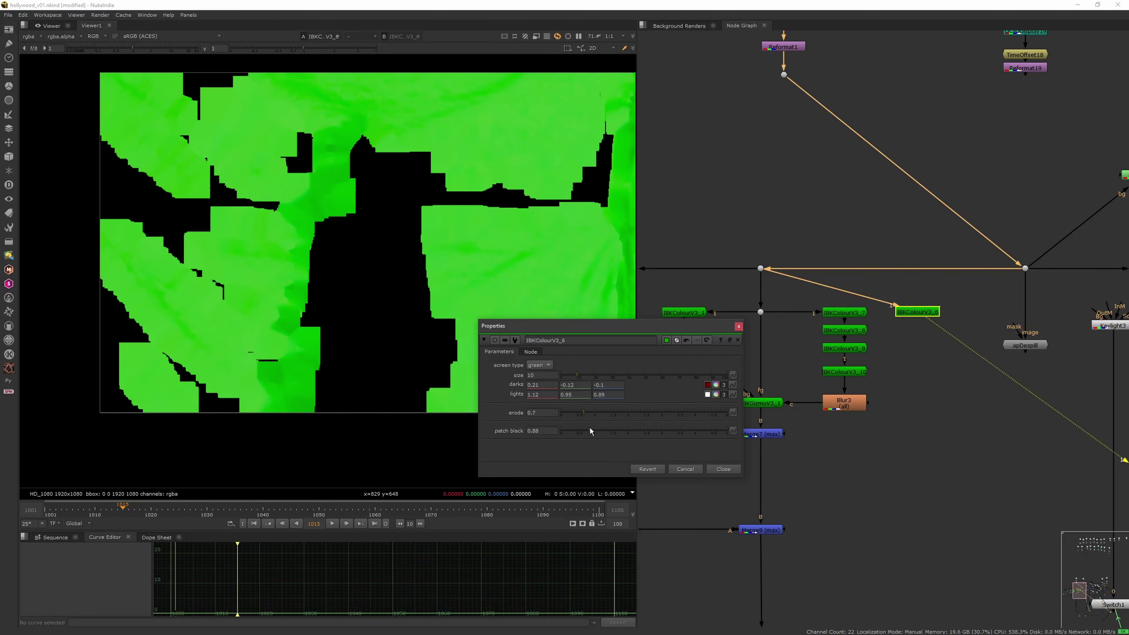
pyautogui.moveTo(577, 376); pyautogui.dragTo(585, 378)
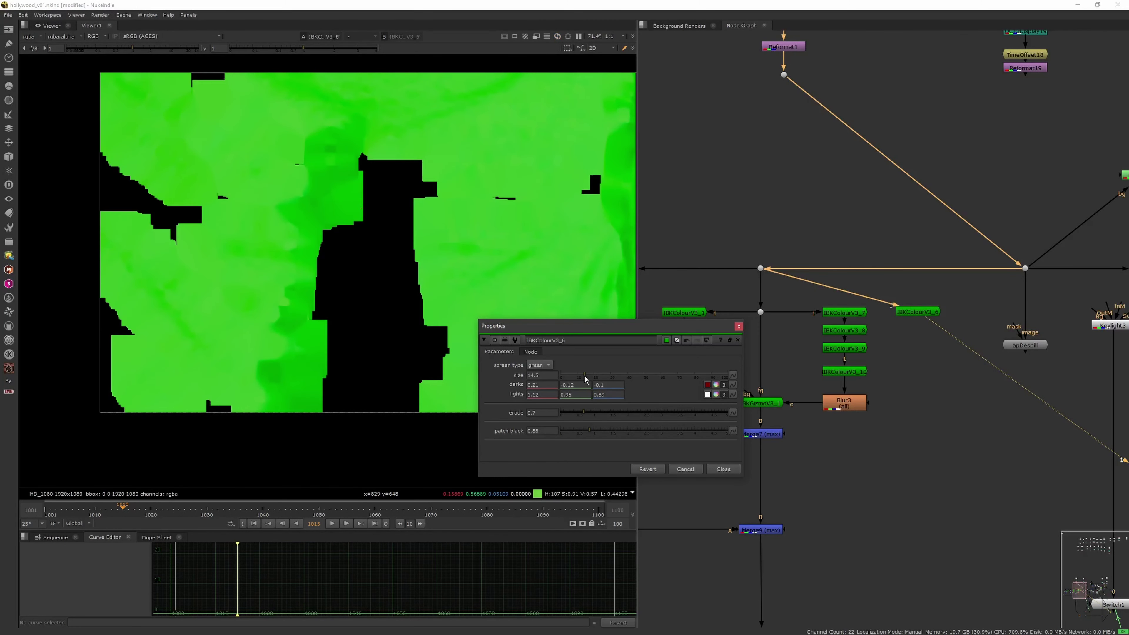
pyautogui.click(739, 327)
# Chain two copies of the new IBKColour below it and feed the last copy into Blur3.
pyautogui.click(921, 314)
pyautogui.hotkey('ctrl', 'c')
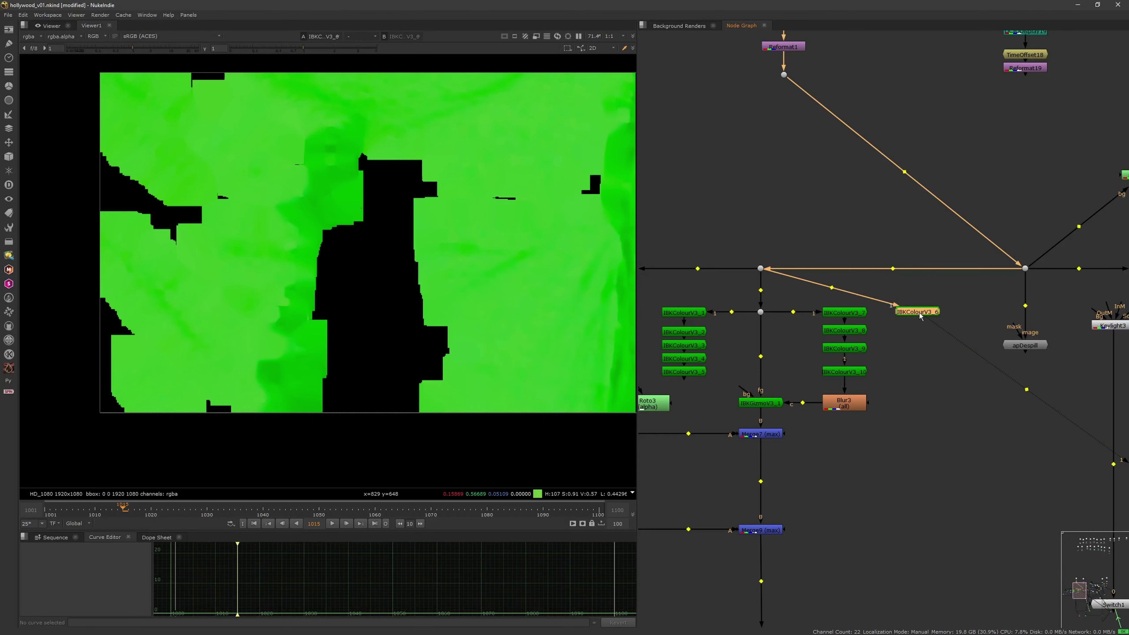
pyautogui.hotkey('ctrl', 'v')
pyautogui.hotkey('ctrl', 'v')
pyautogui.moveTo(915, 338); pyautogui.dragTo(914, 349)
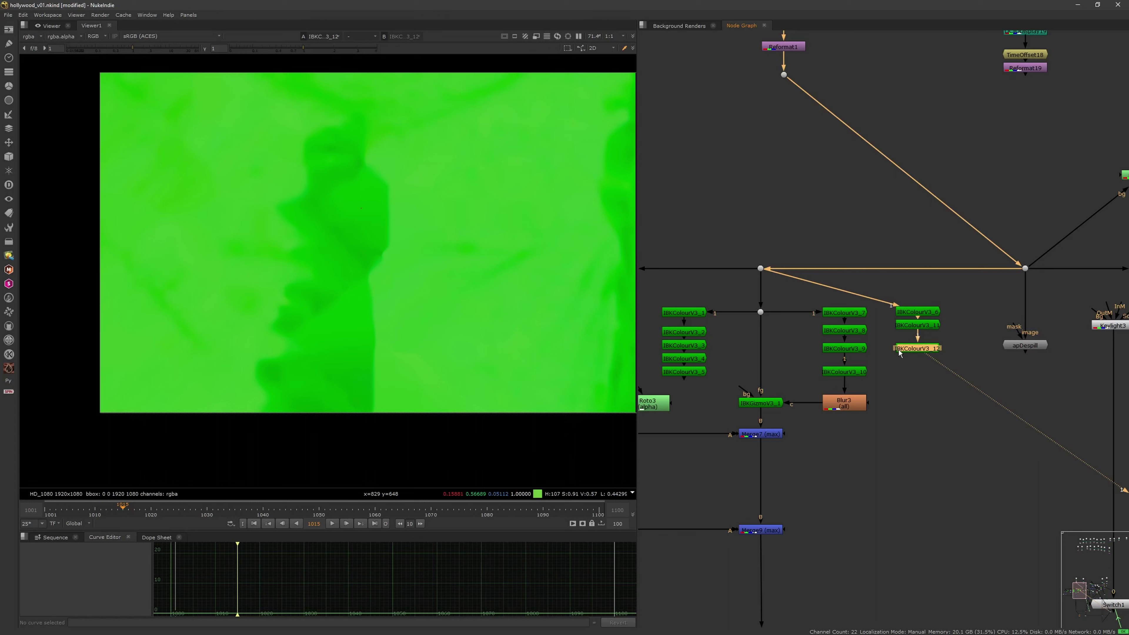
pyautogui.moveTo(847, 384); pyautogui.dragTo(914, 348)
# View the IBKGizmo's alpha and compare it with Blur3 disabled and enabled.
pyautogui.click(761, 403)
pyautogui.press('1')
pyautogui.press('a')
pyautogui.click(848, 402)
pyautogui.press('d')
pyautogui.press('d')
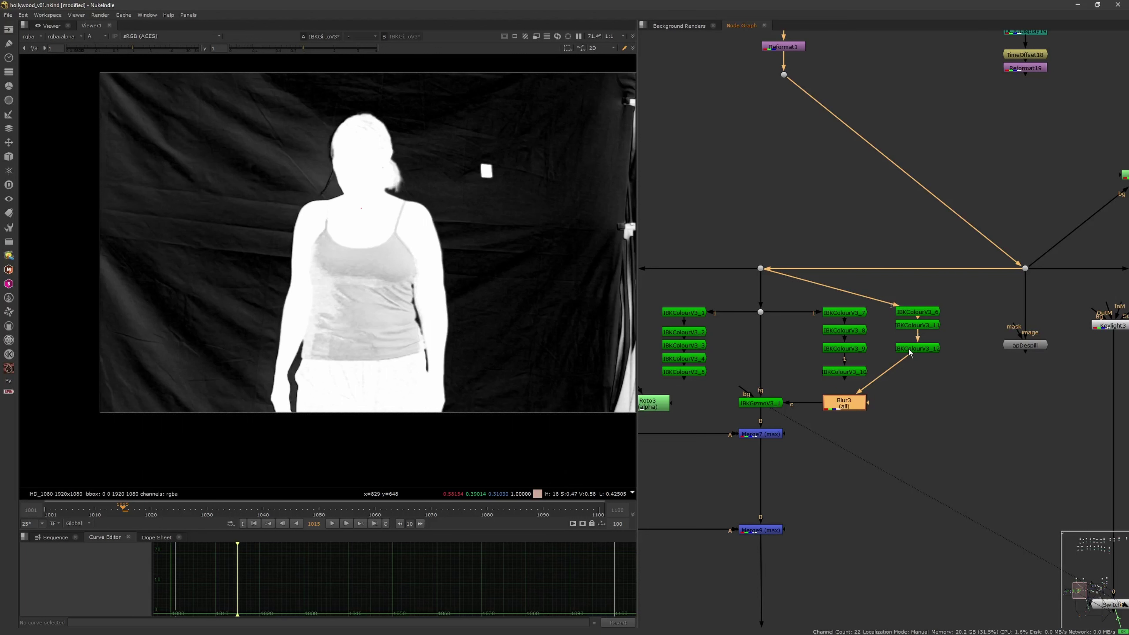
# Compare the last IBKColour copy in full colour with the blurred clean plate from Blur3.
pyautogui.click(916, 349)
pyautogui.press('1')
pyautogui.press('a')
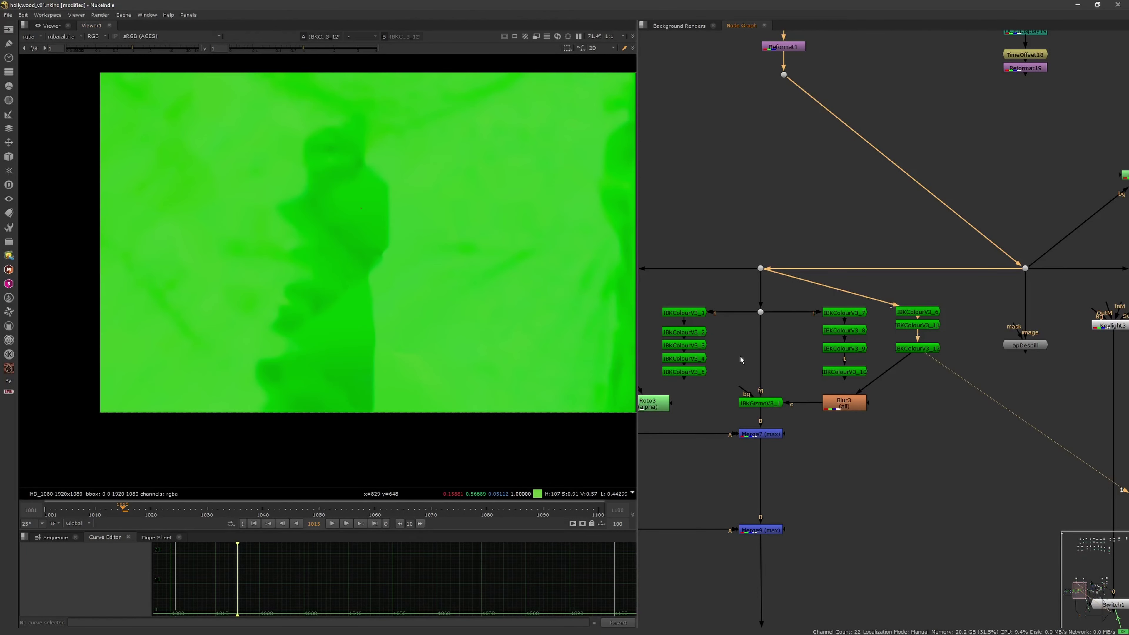
pyautogui.click(843, 402)
pyautogui.press('1')
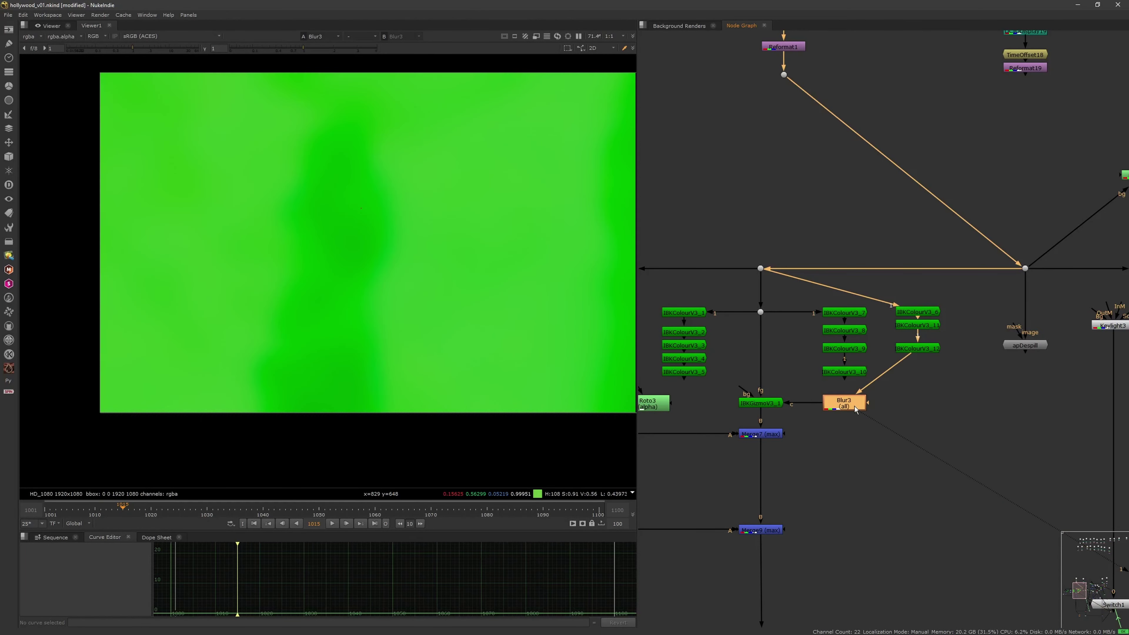
# Set the size of Blur3 to 348.
pyautogui.doubleClick(840, 402)
pyautogui.doubleClick(650, 354)
pyautogui.write('348')
pyautogui.press('Return')
pyautogui.click(864, 307)
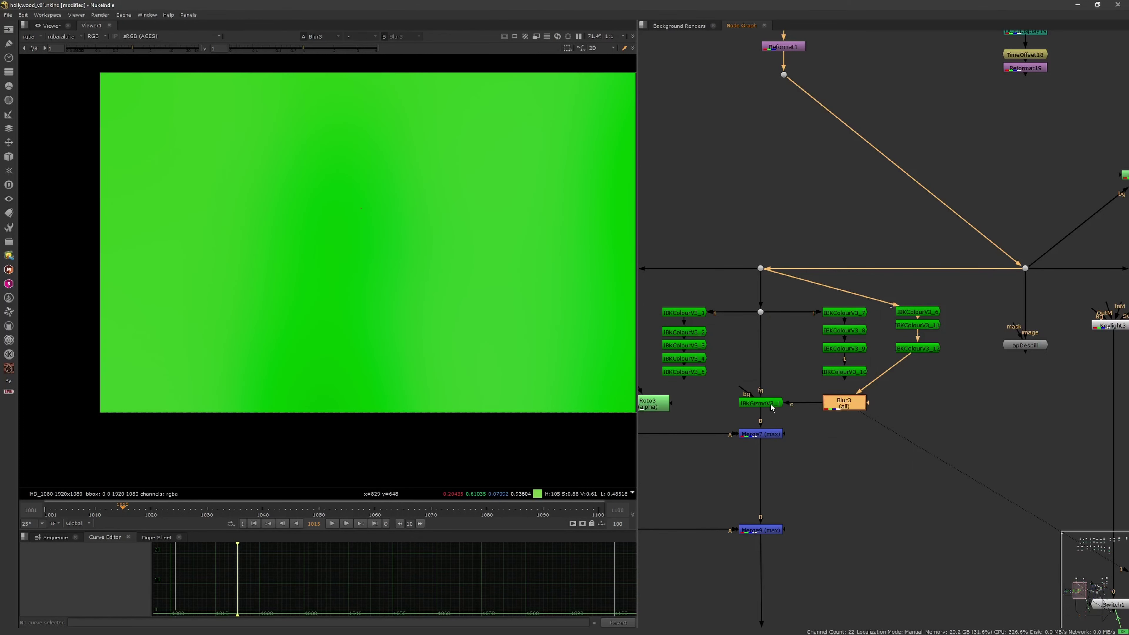
# View the IBKGizmo's alpha and look over the settings in its properties.
pyautogui.click(770, 404)
pyautogui.press('1')
pyautogui.press('a')
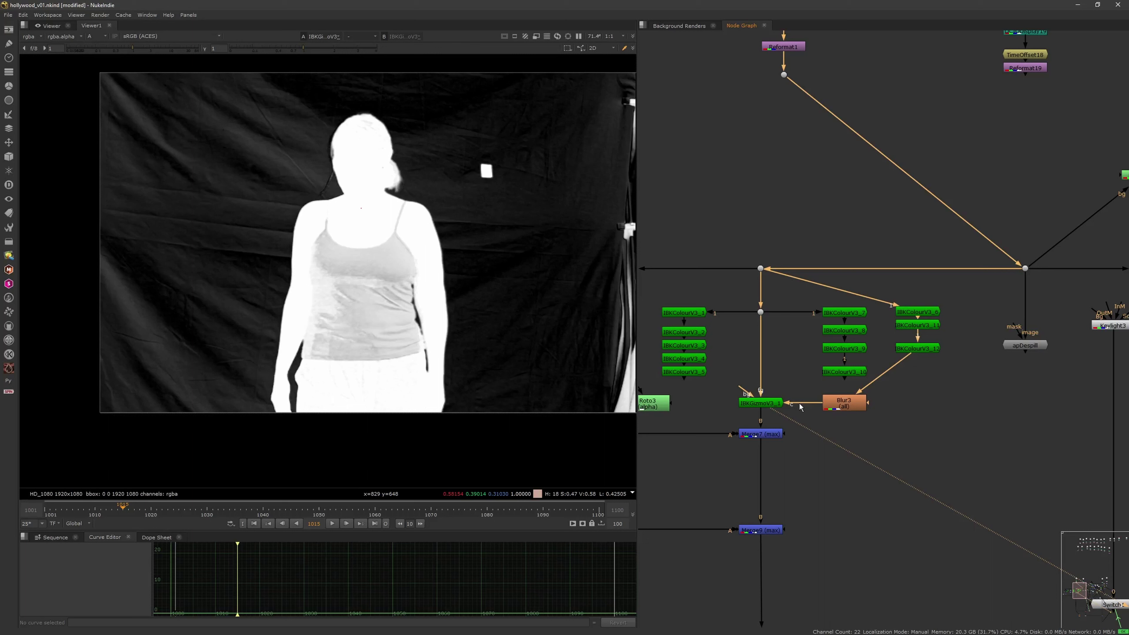
pyautogui.click(765, 422)
pyautogui.click(768, 405)
pyautogui.press('1')
pyautogui.click(770, 404)
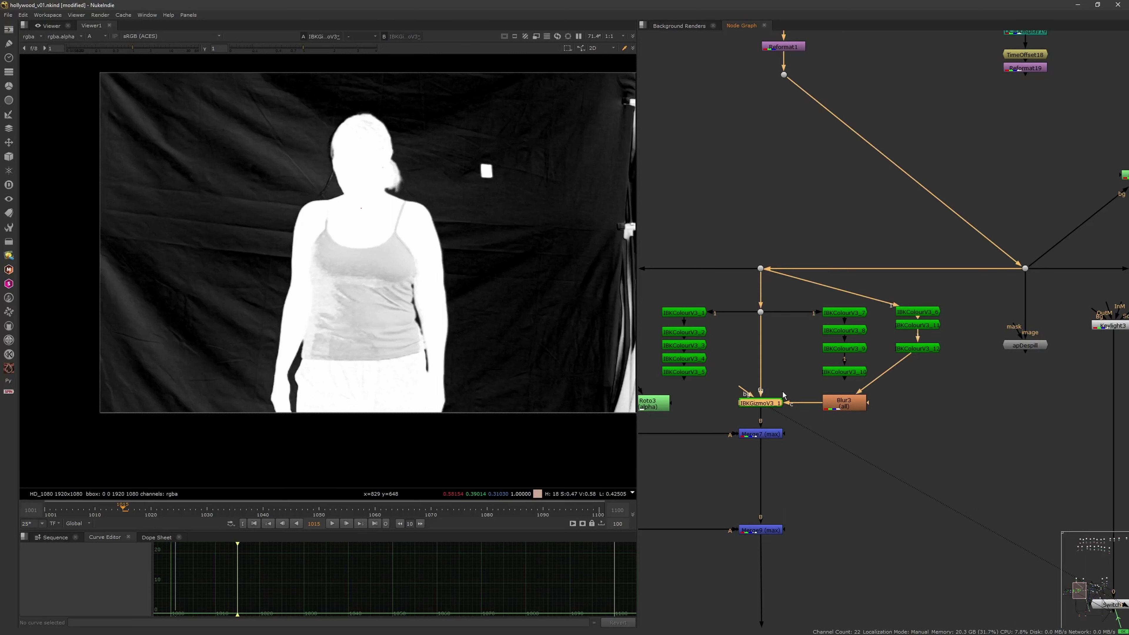
pyautogui.doubleClick(772, 405)
pyautogui.moveTo(630, 391)
pyautogui.mouseDown()
pyautogui.moveTo(598, 388)
pyautogui.moveTo(656, 398)
pyautogui.moveTo(634, 404)
pyautogui.mouseUp()
pyautogui.click(567, 417)
pyautogui.click(726, 323)
# View the first IBKColour of the chain feeding Blur3, in alpha and in full colour.
pyautogui.keyDown('ctrl'); pyautogui.keyDown('shift'); pyautogui.click(917, 313); pyautogui.keyUp('shift'); pyautogui.keyUp('ctrl')
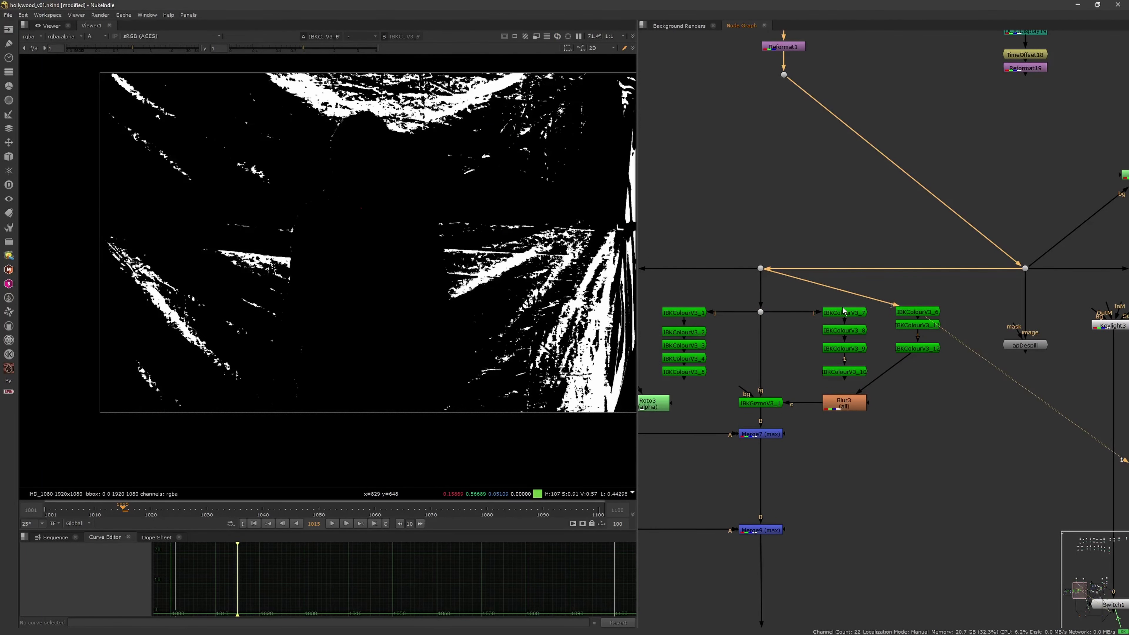
pyautogui.press('a')
pyautogui.scroll(-3, 862, 450)
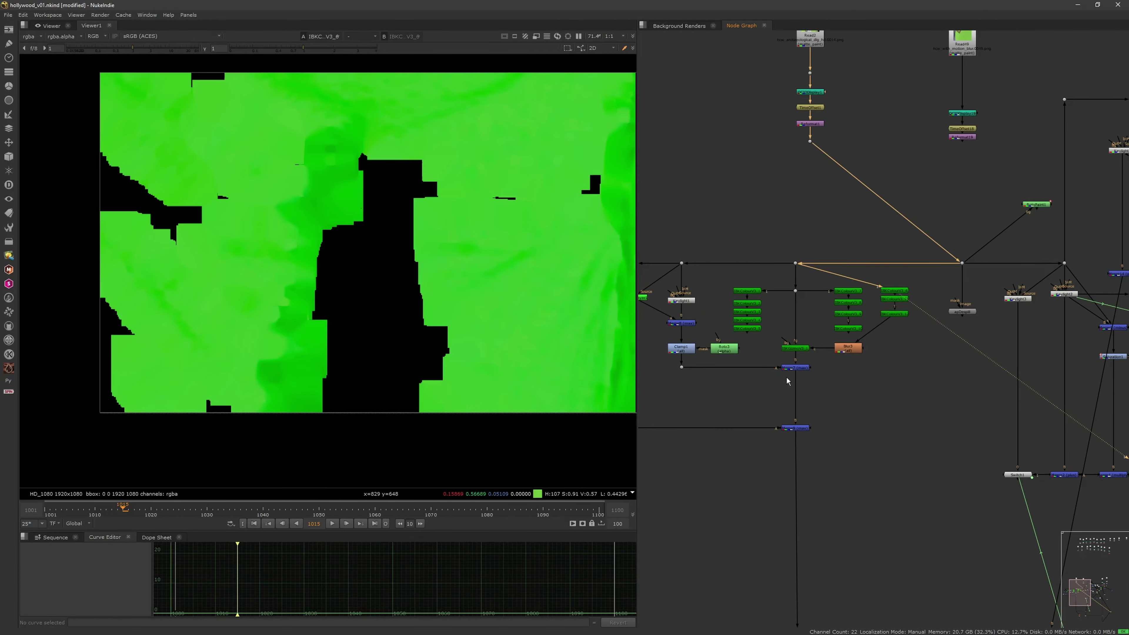
# View the alpha of the Dot below Clamp1 to check the clamped Keylight matte.
pyautogui.moveTo(817, 392); pyautogui.dragTo(877, 354)
pyautogui.press('1')
pyautogui.moveTo(730, 388); pyautogui.dragTo(754, 354)
pyautogui.press('1')
pyautogui.press('a')
pyautogui.scroll(2, 741, 314)
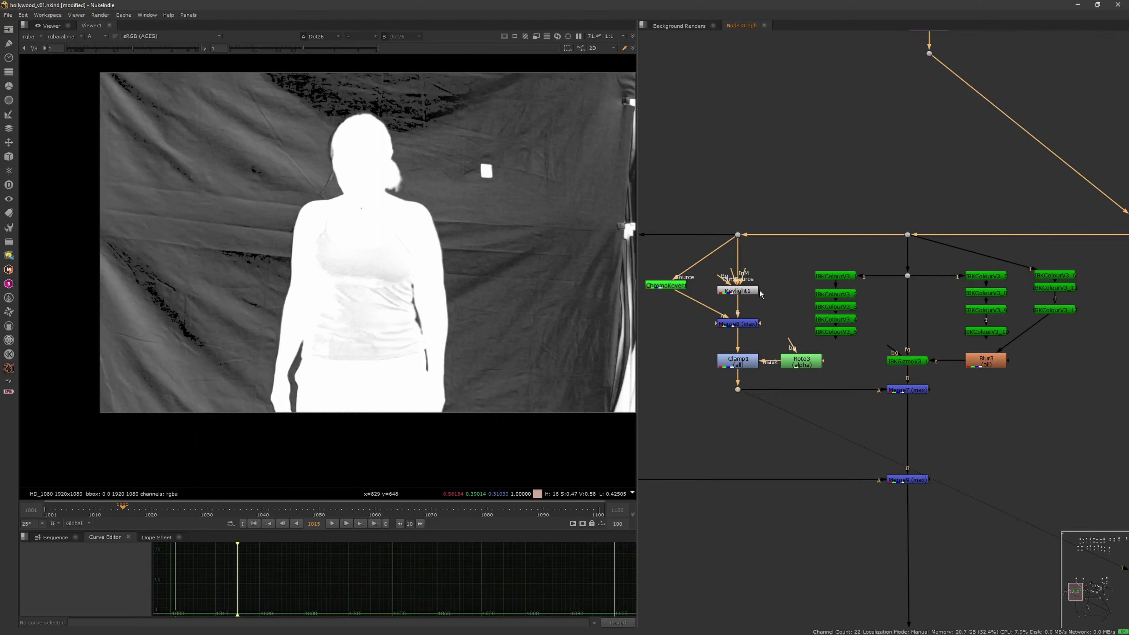
# View Merge14 of the upper despill tree in full colour.
pyautogui.scroll(-4, 843, 364)
pyautogui.scroll(1, 811, 347)
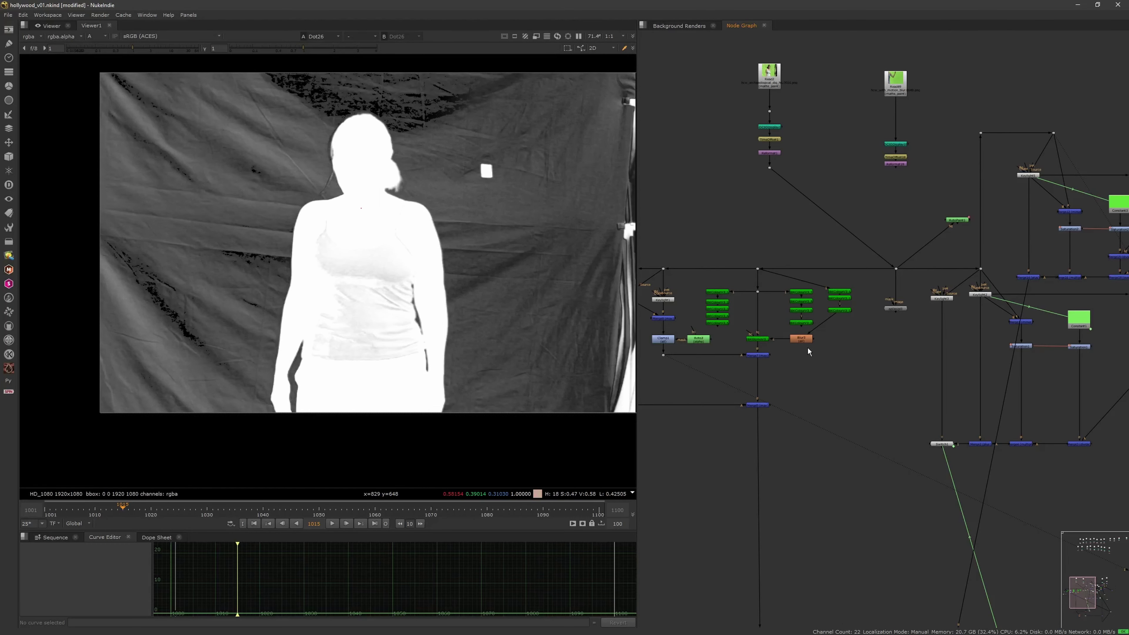
pyautogui.moveTo(881, 247); pyautogui.dragTo(805, 230, button='middle')
pyautogui.click(711, 176)
pyautogui.press('1')
pyautogui.press('a')
pyautogui.press('2')
pyautogui.moveTo(680, 186); pyautogui.dragTo(780, 183)
pyautogui.moveTo(804, 222); pyautogui.dragTo(687, 173, button='middle')
pyautogui.moveTo(797, 271); pyautogui.dragTo(809, 236)
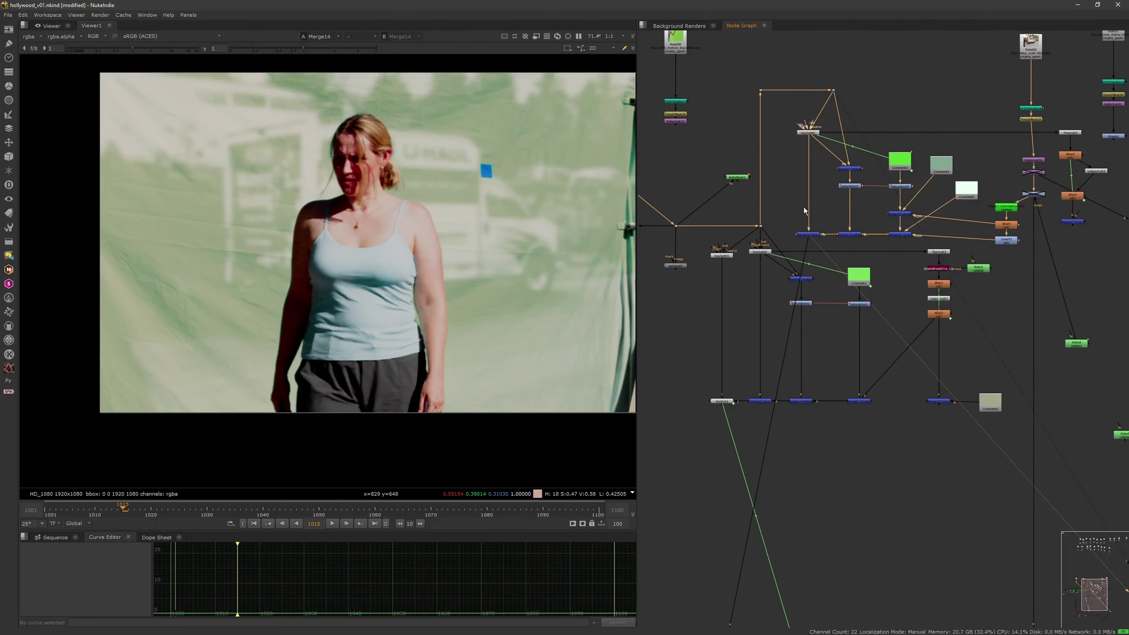
# Compare the output of Keylight5 with the result of Merge14 on the tank-top plate.
pyautogui.click(807, 133)
pyautogui.press('1')
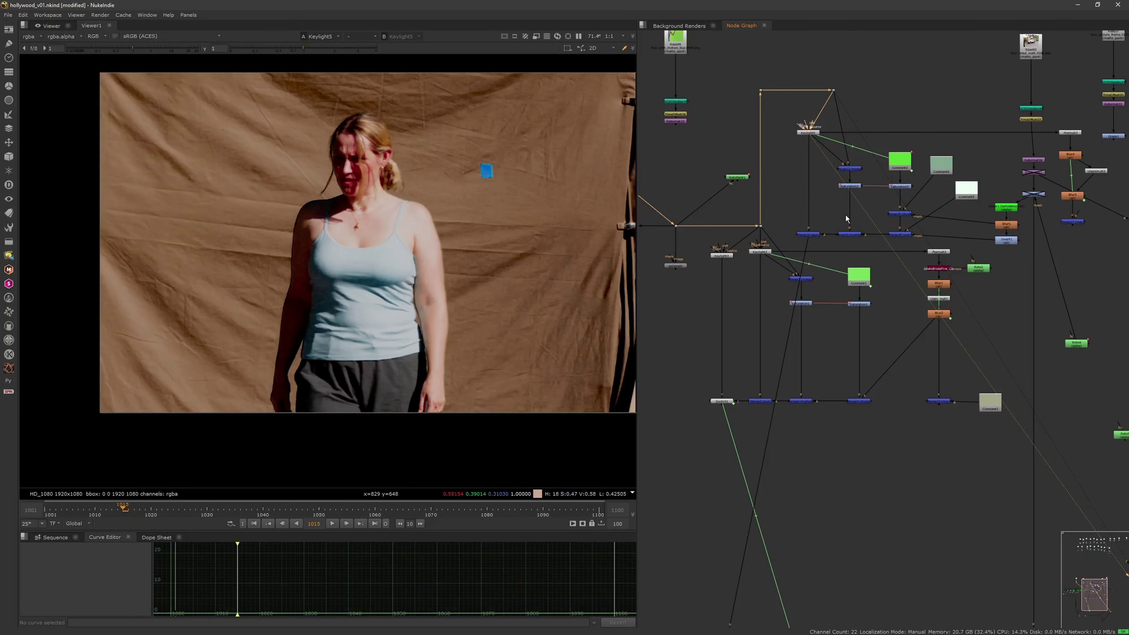
pyautogui.click(818, 234)
pyautogui.press('1')
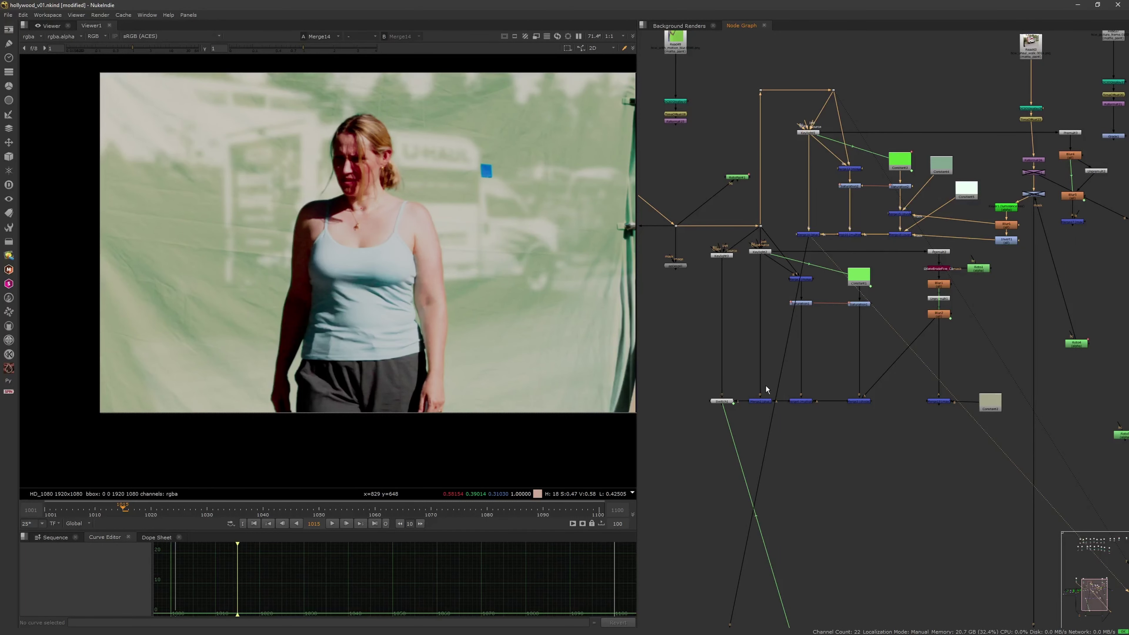
# Connect the shared Dot feeding the key trees to the blue-dress plate's Reformat and shift that plate's node stack down.
pyautogui.moveTo(644, 159); pyautogui.dragTo(811, 229, button='middle')
pyautogui.moveTo(727, 201); pyautogui.dragTo(839, 193)
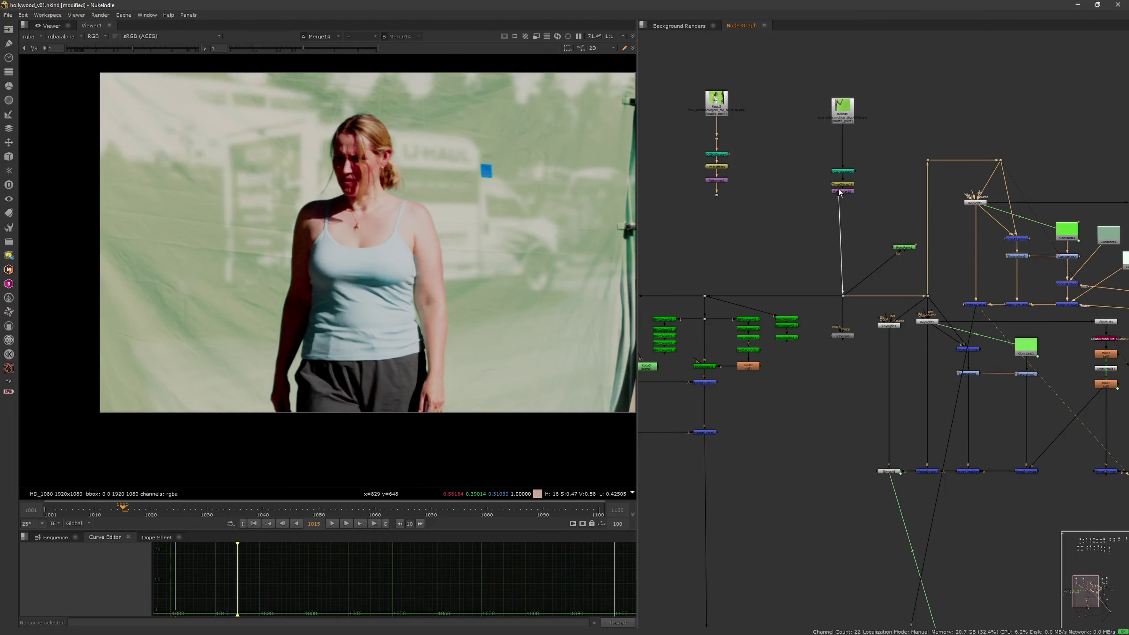
pyautogui.click(792, 243)
pyautogui.moveTo(792, 244); pyautogui.dragTo(845, 136)
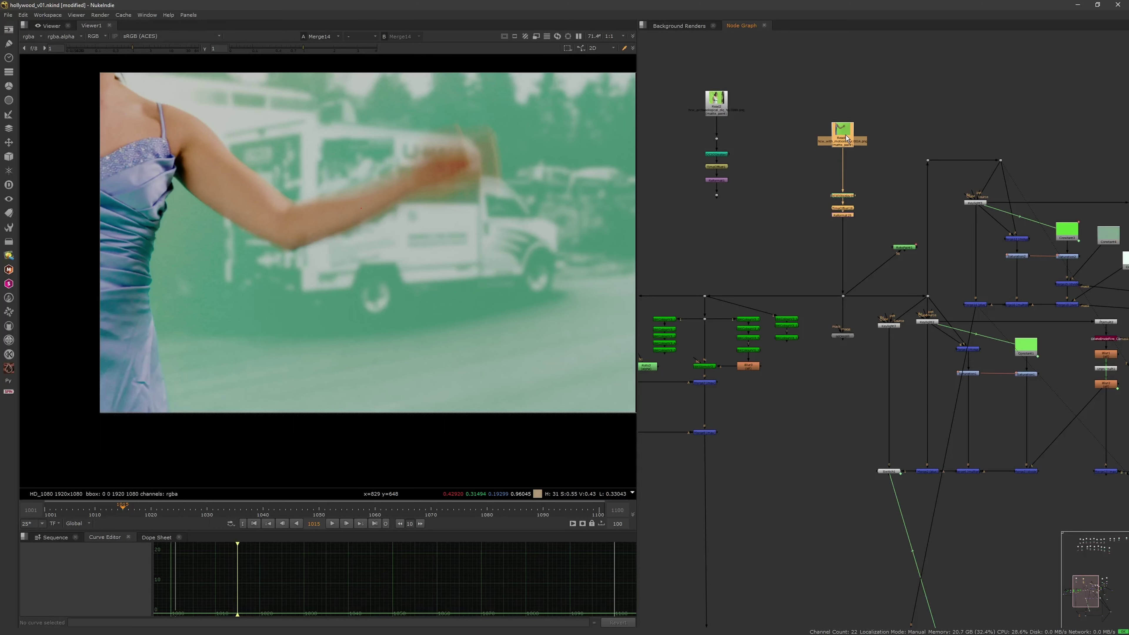
# View the blue-dress plate at the shared Dot, and the despilled output of Keylight5.
pyautogui.moveTo(908, 196); pyautogui.dragTo(799, 178, button='middle')
pyautogui.click(799, 179)
pyautogui.click(734, 276)
pyautogui.press('1')
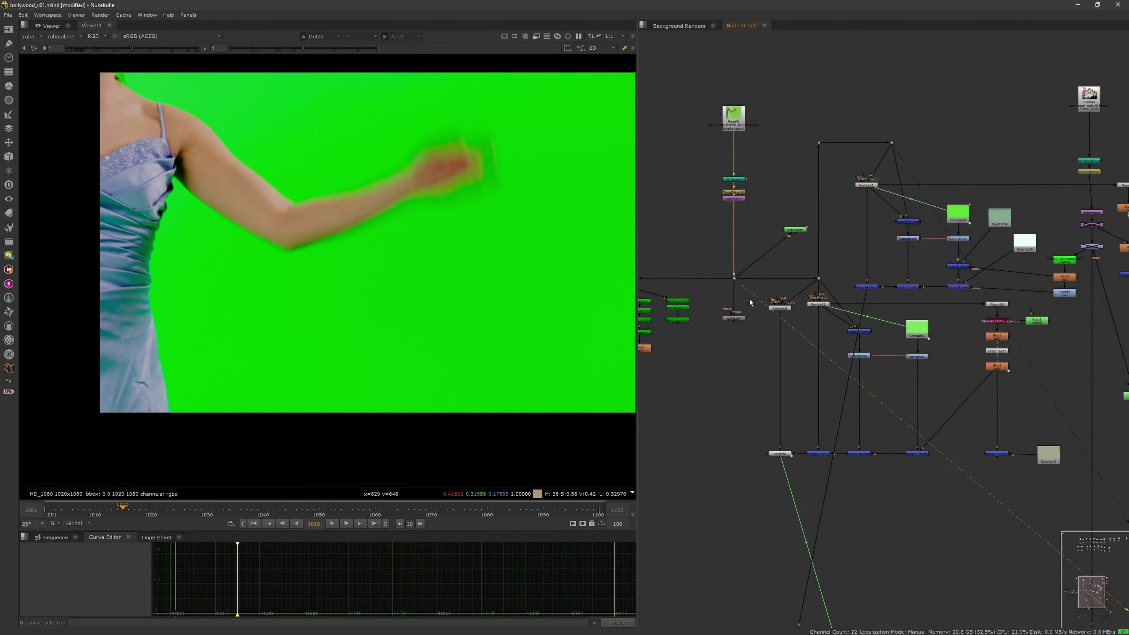
pyautogui.moveTo(850, 328); pyautogui.dragTo(785, 273, button='middle')
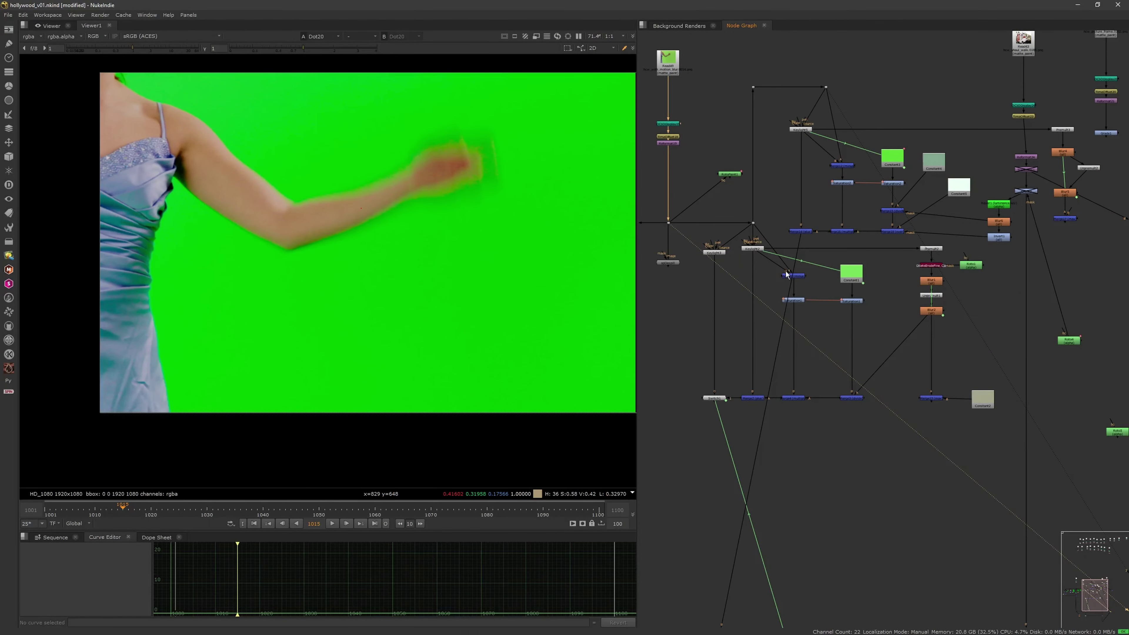
pyautogui.moveTo(876, 147); pyautogui.dragTo(856, 153, button='middle')
pyautogui.moveTo(763, 119); pyautogui.dragTo(995, 252)
pyautogui.click(918, 216)
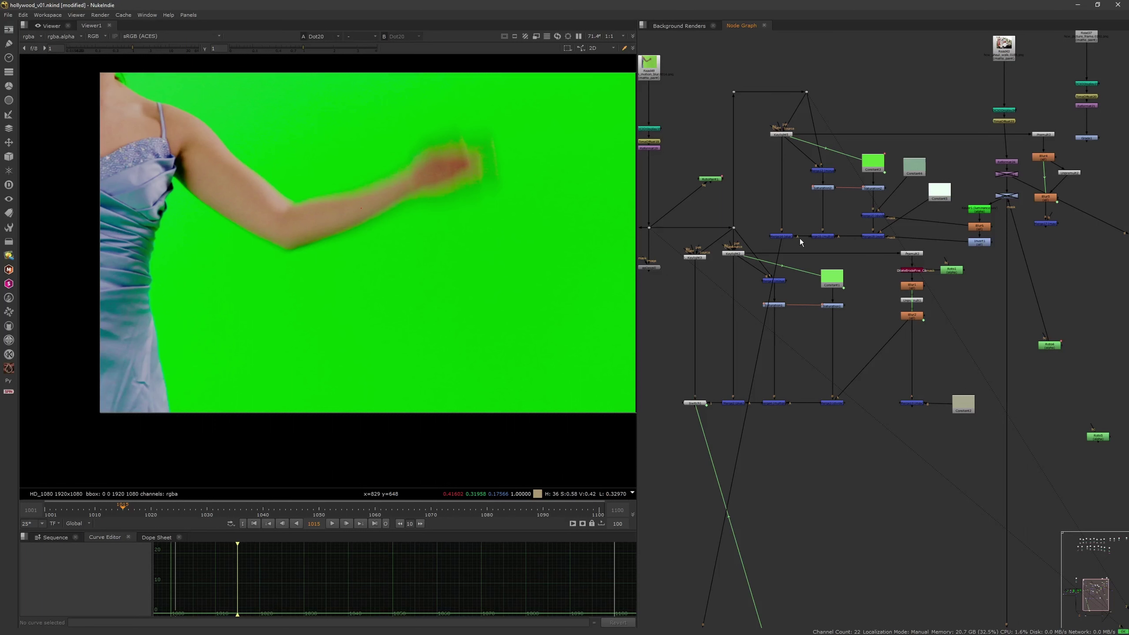
pyautogui.press('1')
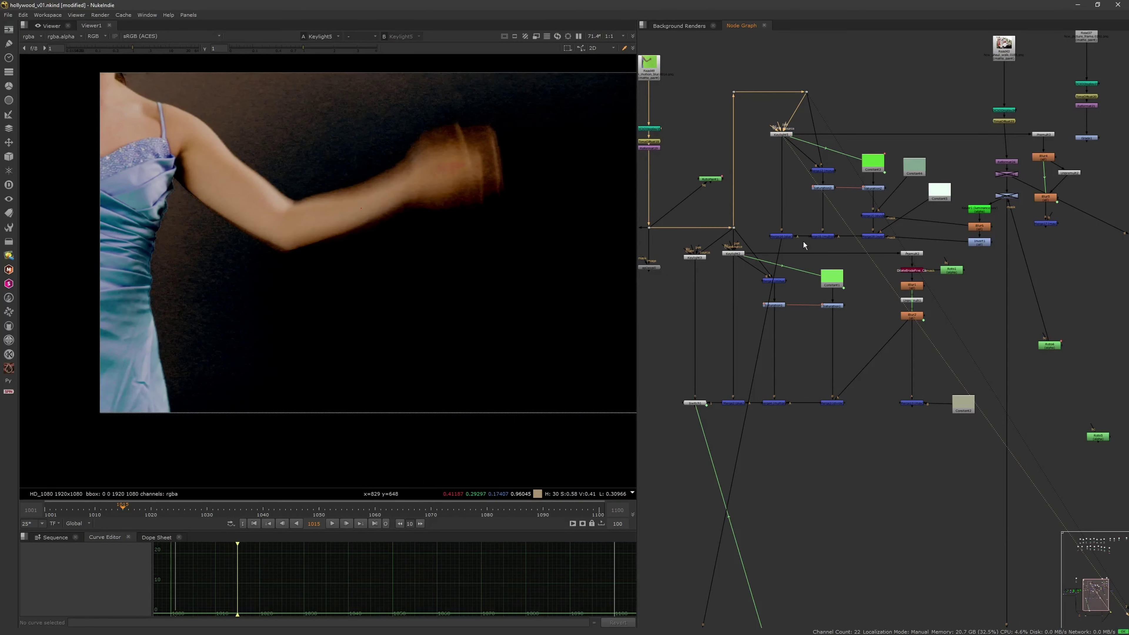
# Connect Merge14's side input directly to the light-blue node of the adjacent branch, bypassing the background merges, and view Merge14.
pyautogui.moveTo(797, 230); pyautogui.dragTo(823, 194)
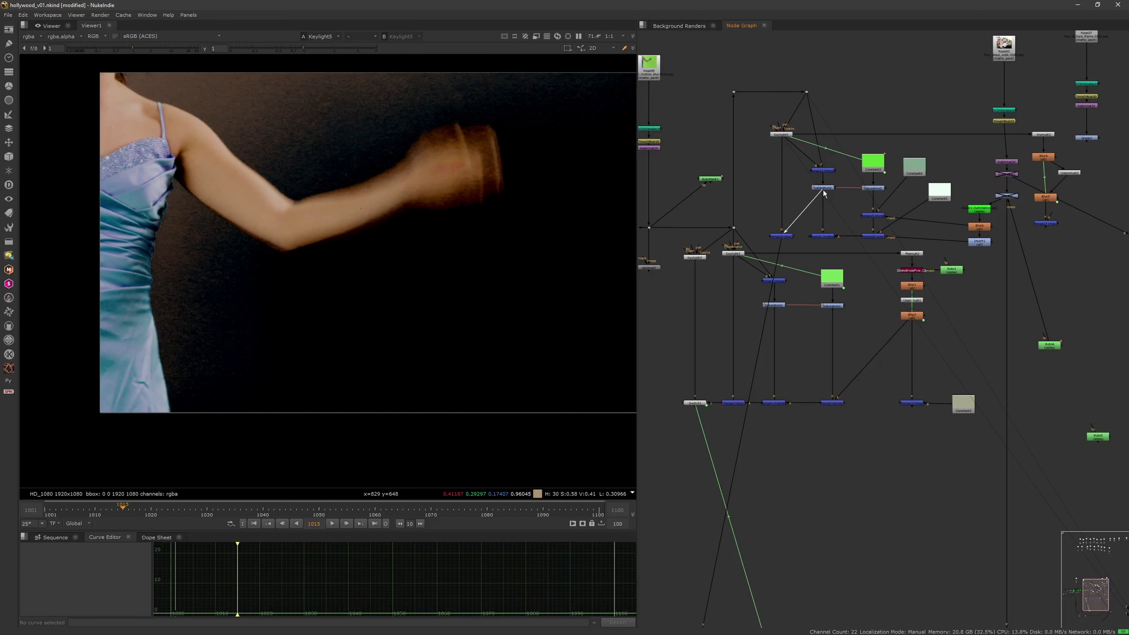
pyautogui.click(785, 236)
pyautogui.press('1')
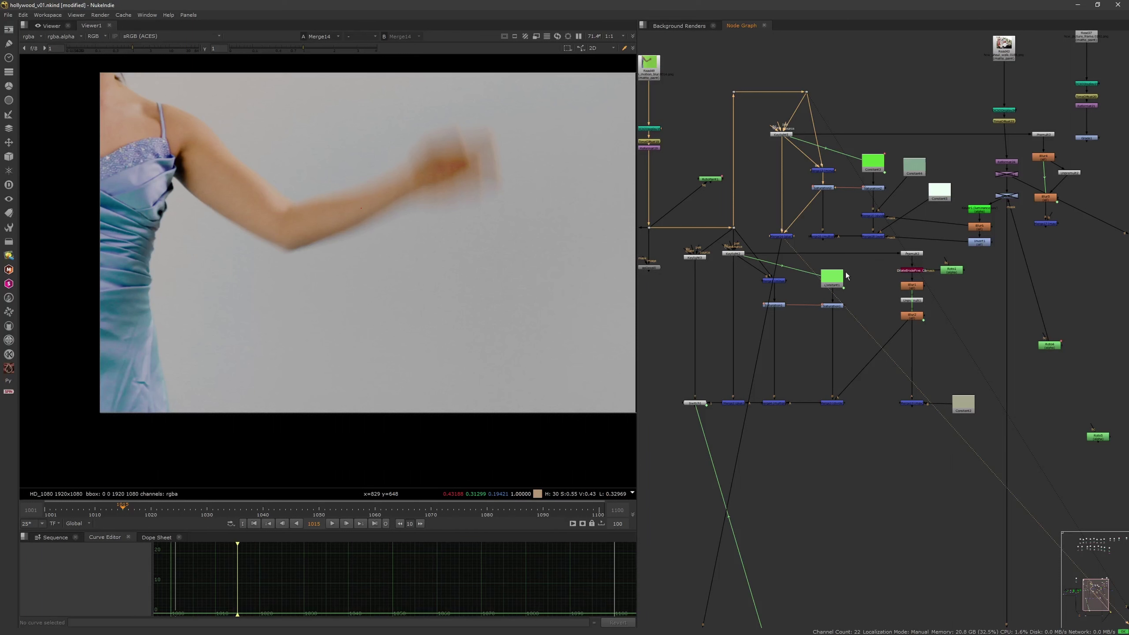
# View the output of Keylight3 in the lower despill tree on the blue-dress plate.
pyautogui.moveTo(761, 285); pyautogui.dragTo(849, 311, button='middle')
pyautogui.click(802, 334)
pyautogui.click(783, 282)
pyautogui.press('1')
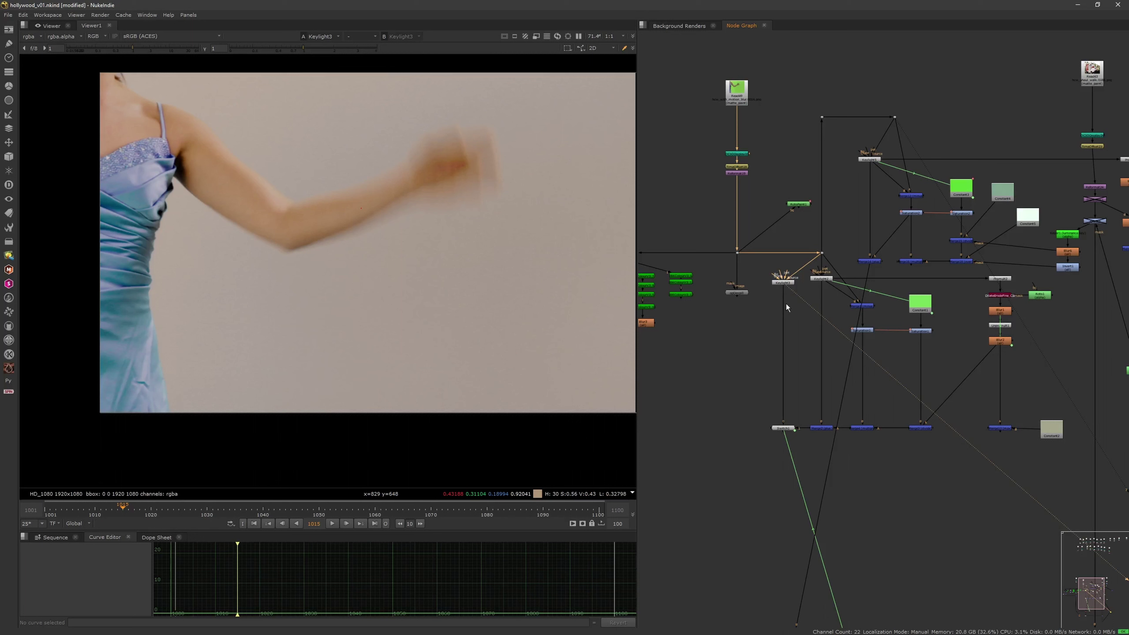
pyautogui.click(730, 350)
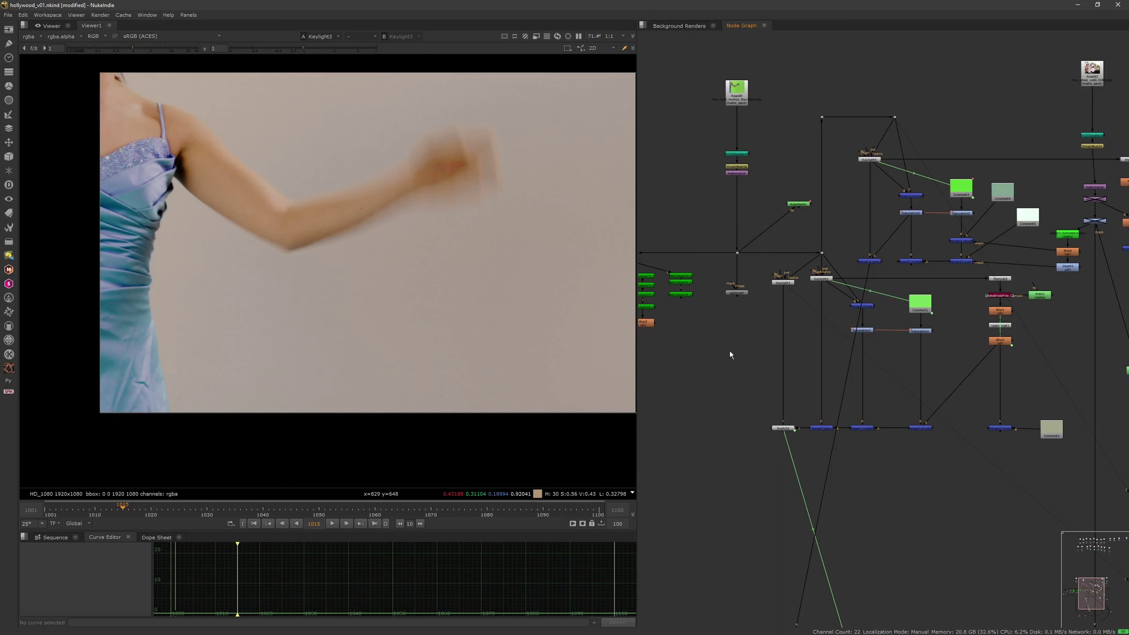
# Extract the apDespill node from below the shared Dot and place it aside, up beyond the IBKColour chains.
pyautogui.click(747, 294)
pyautogui.hotkey('ctrl', 'shift', 'x')
pyautogui.moveTo(749, 297); pyautogui.dragTo(640, 187)
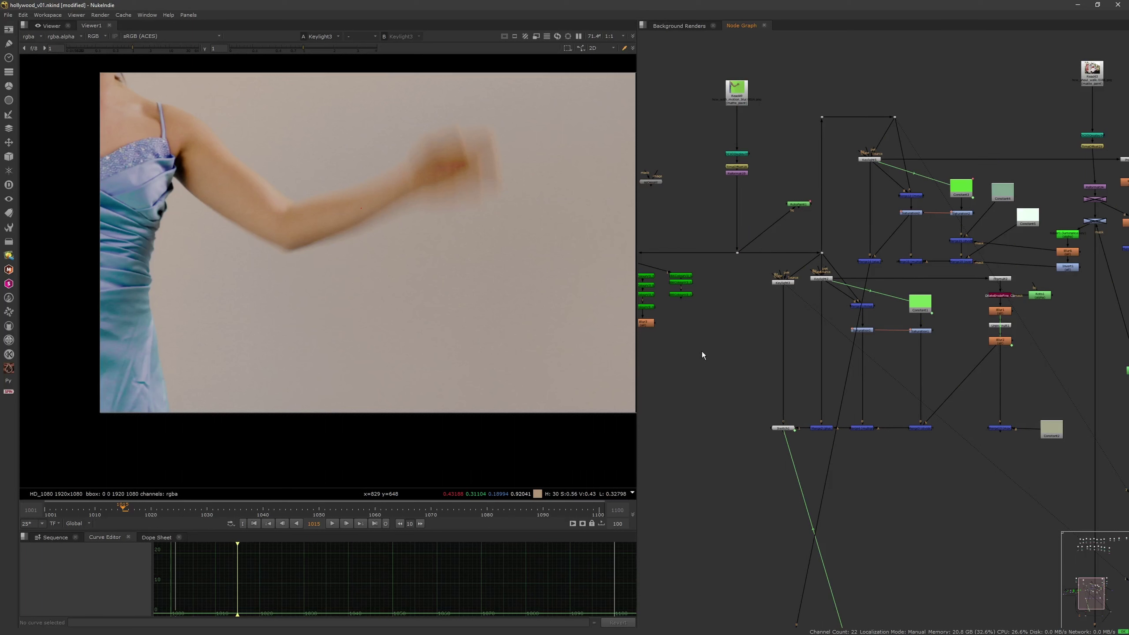
# Create a new Keylight node, place it under the shared Dot with its source connected there, and view it.
pyautogui.press('Tab')
pyautogui.write('keyl')
pyautogui.click(667, 360)
pyautogui.click(866, 275)
pyautogui.moveTo(700, 347); pyautogui.dragTo(741, 308)
pyautogui.press('1')
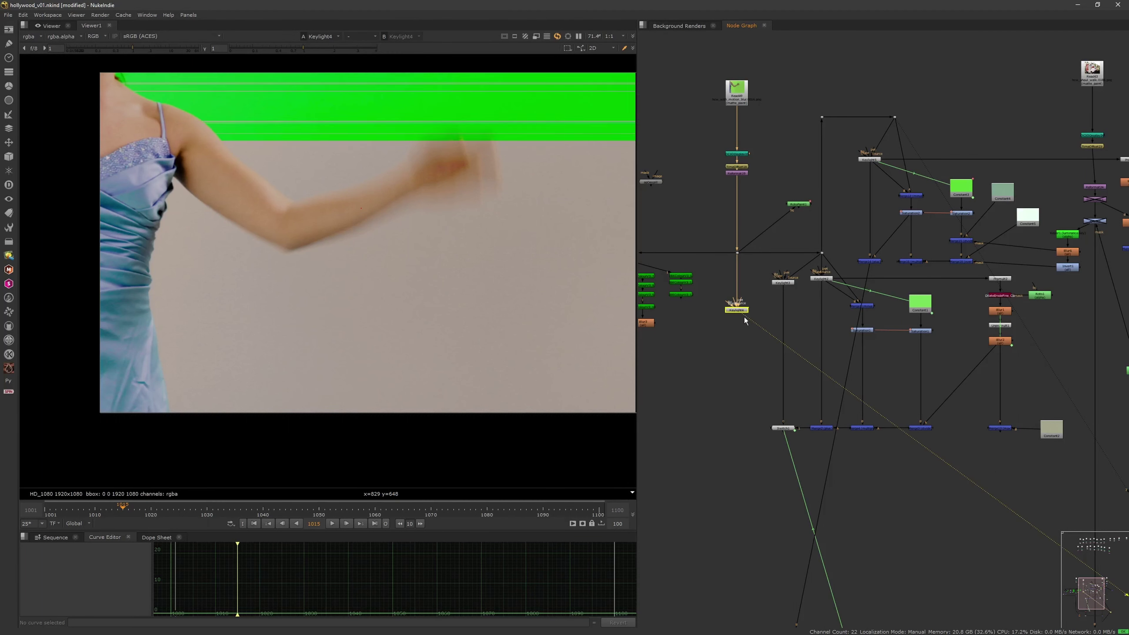
# Examine the constant colours and the blurred background nodes that feed the upper despill tree.
pyautogui.moveTo(722, 353); pyautogui.dragTo(792, 373, button='middle')
pyautogui.scroll(-4, 715, 311)
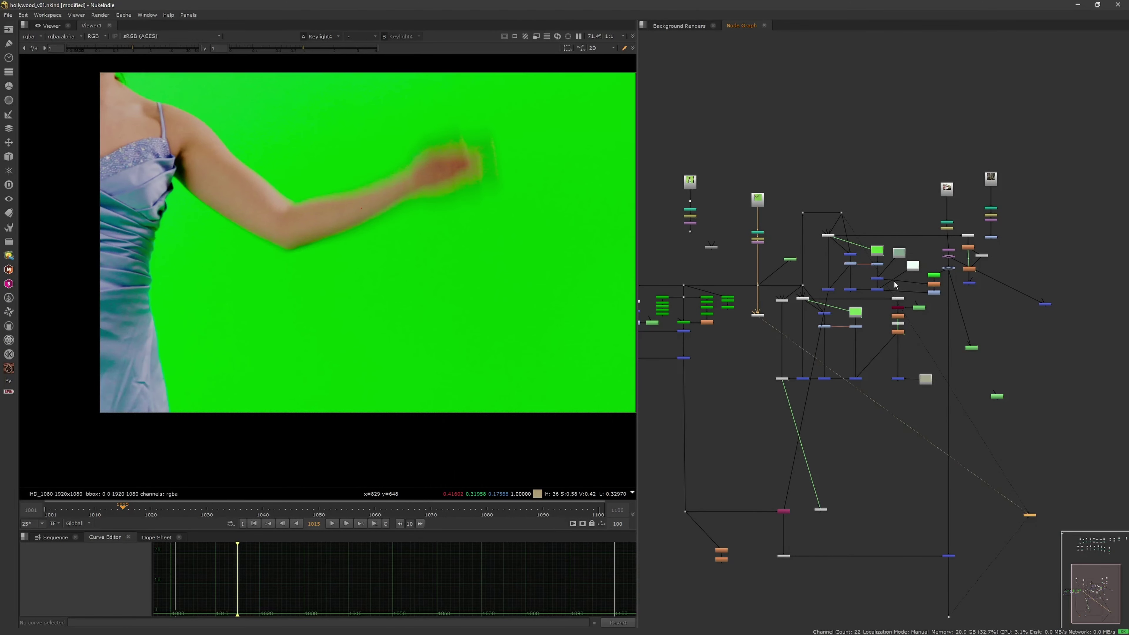
pyautogui.scroll(3, 895, 281)
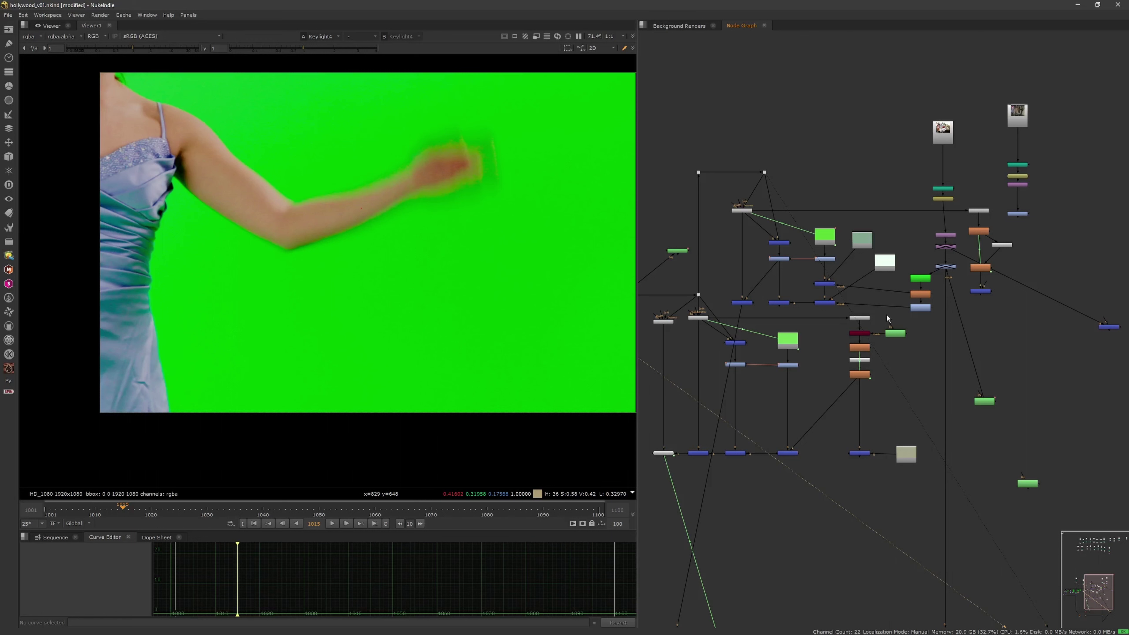
pyautogui.click(868, 246)
pyautogui.click(886, 263)
pyautogui.click(867, 246)
pyautogui.moveTo(883, 266); pyautogui.dragTo(866, 247)
pyautogui.moveTo(882, 266); pyautogui.dragTo(882, 271)
pyautogui.click(866, 244)
pyautogui.click(869, 250)
pyautogui.click(869, 249)
pyautogui.click(884, 267)
pyautogui.click(921, 278)
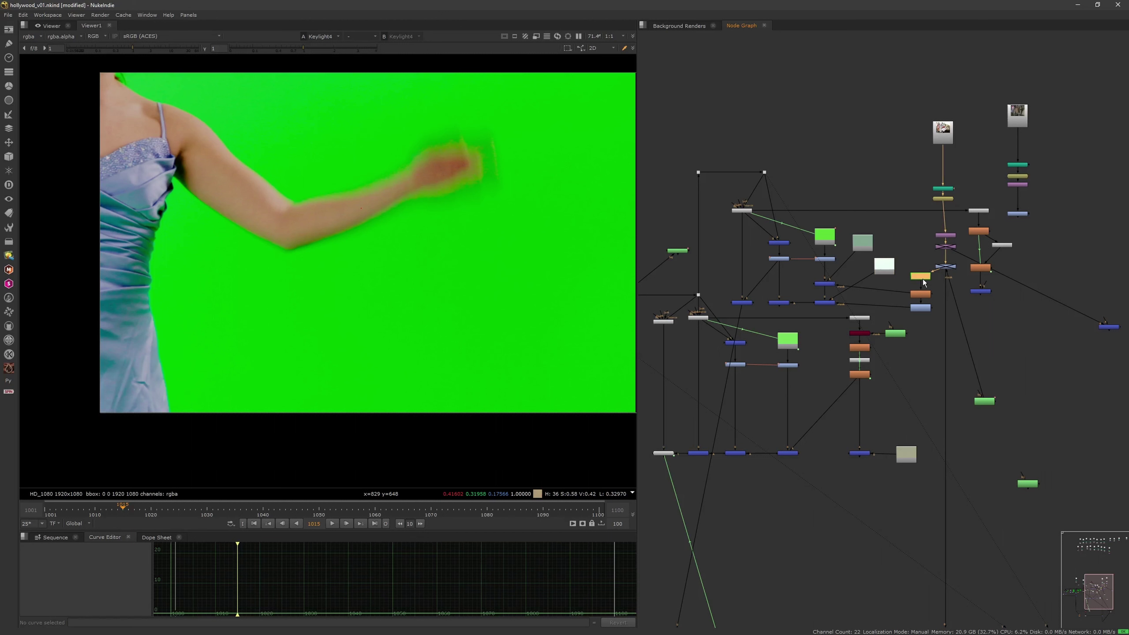
pyautogui.click(921, 295)
pyautogui.moveTo(897, 257); pyautogui.dragTo(938, 323)
# Open the new Keylight's properties and set its Screen Colour to pure green (0, 1, 0).
pyautogui.moveTo(712, 260); pyautogui.dragTo(868, 229, button='middle')
pyautogui.click(782, 314)
pyautogui.scroll(3, 779, 316)
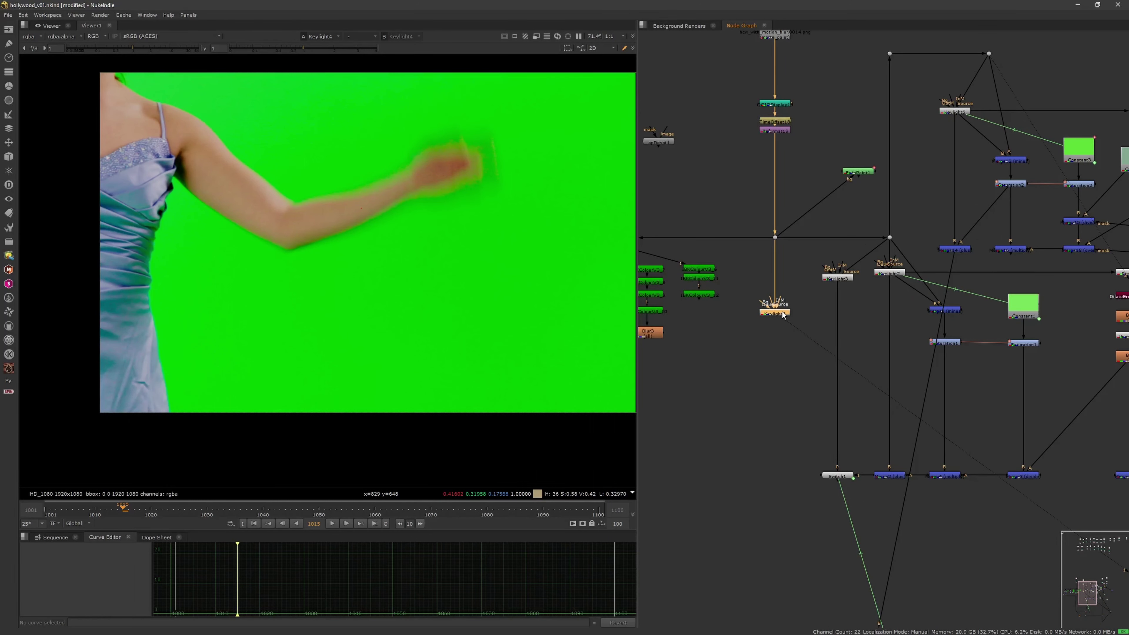
pyautogui.doubleClick(780, 314)
pyautogui.moveTo(762, 235); pyautogui.dragTo(768, 69, button='middle')
pyautogui.moveTo(769, 177); pyautogui.dragTo(783, 220, button='middle')
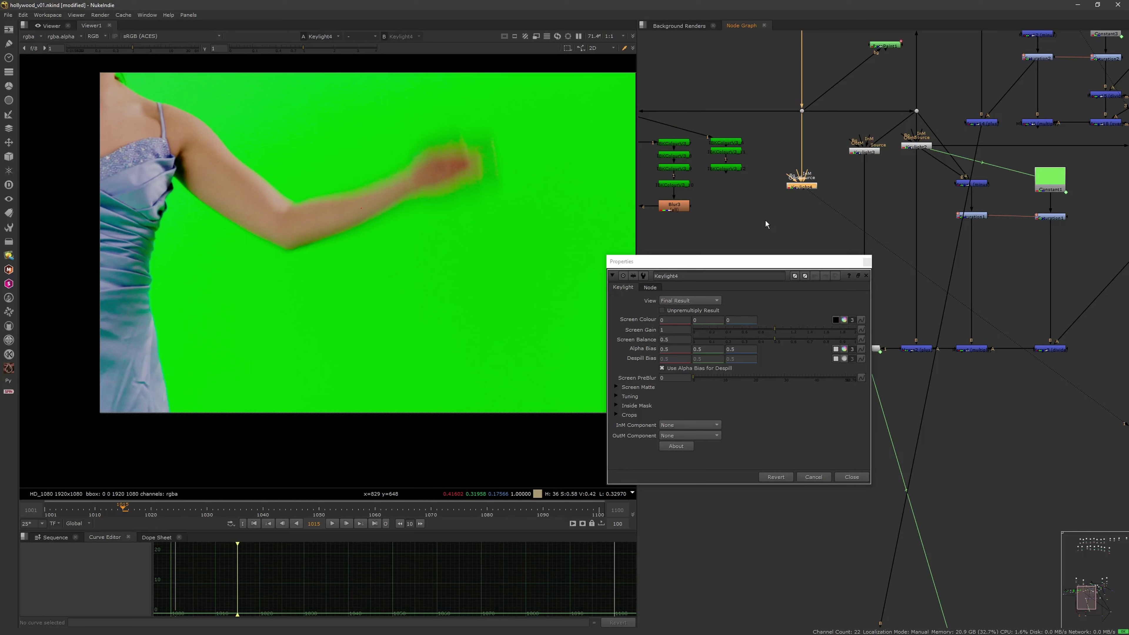
pyautogui.moveTo(530, 337); pyautogui.dragTo(491, 364, button='middle')
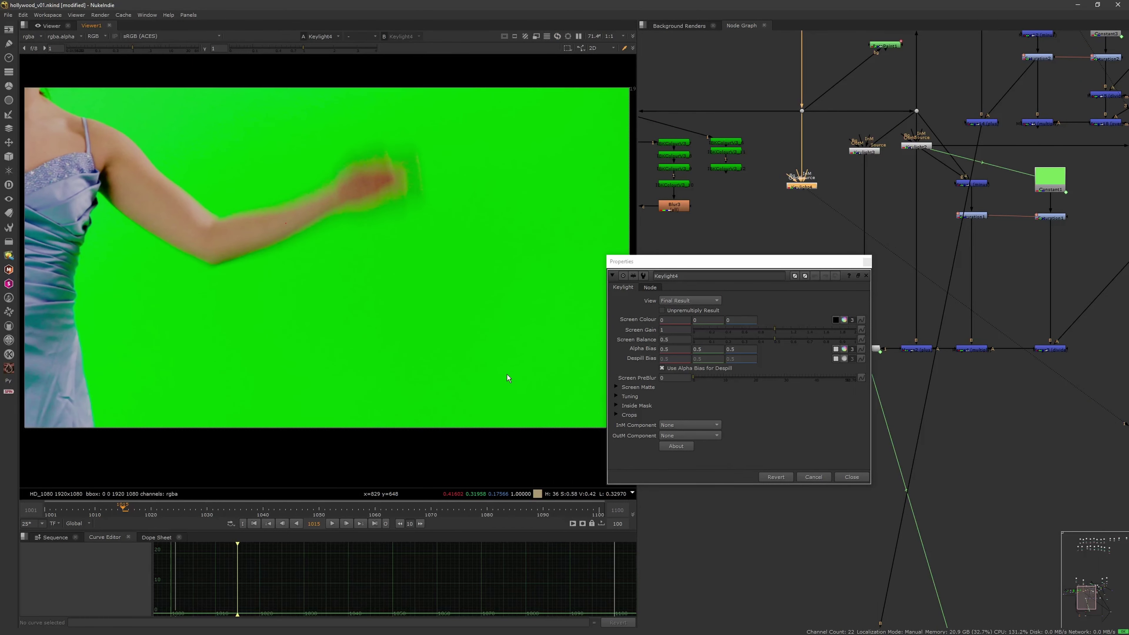
pyautogui.click(720, 319)
pyautogui.write('1')
pyautogui.click(754, 319)
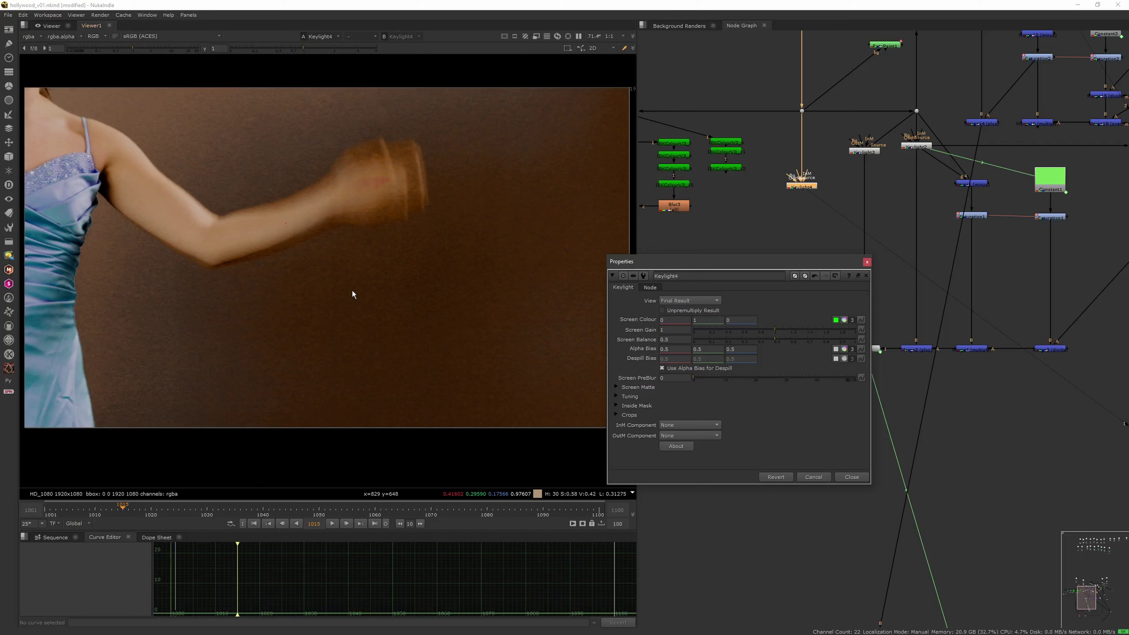
# Compare the plate with the new Keylight disabled and enabled, examining the skin around the dress strap up close.
pyautogui.click(808, 188)
pyautogui.press('d')
pyautogui.press('d')
pyautogui.press('d')
pyautogui.press('d')
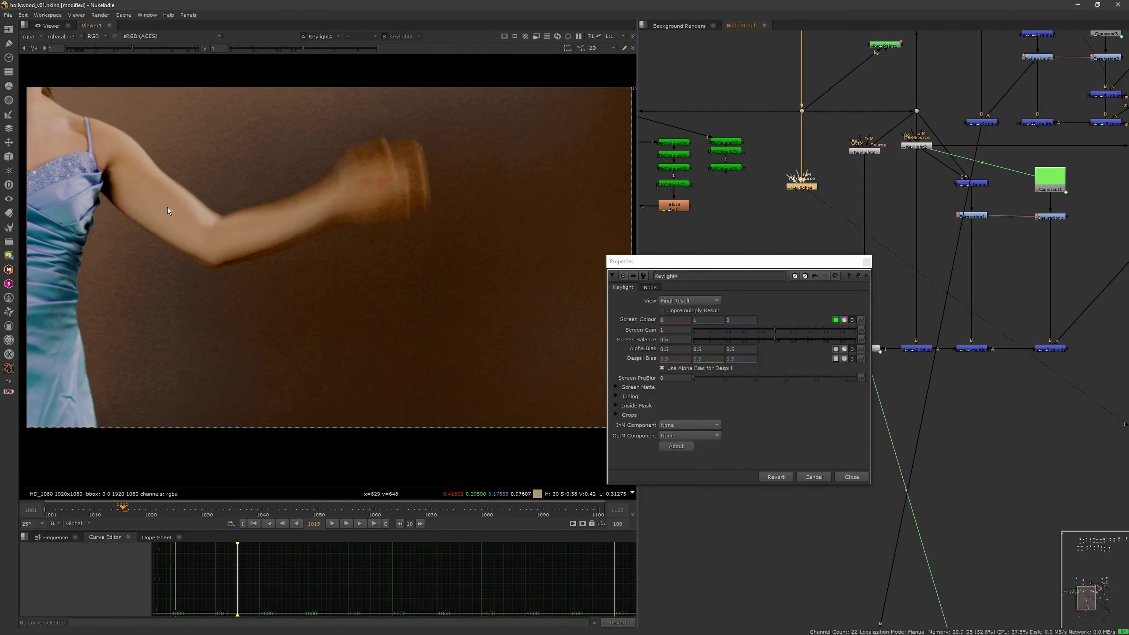
pyautogui.moveTo(167, 208); pyautogui.dragTo(251, 258, button='middle')
pyautogui.scroll(4, 209, 236)
pyautogui.moveTo(206, 218); pyautogui.dragTo(362, 349, button='middle')
pyautogui.press('d')
pyautogui.press('d')
pyautogui.scroll(3, 199, 222)
pyautogui.scroll(4, 244, 230)
pyautogui.press('d')
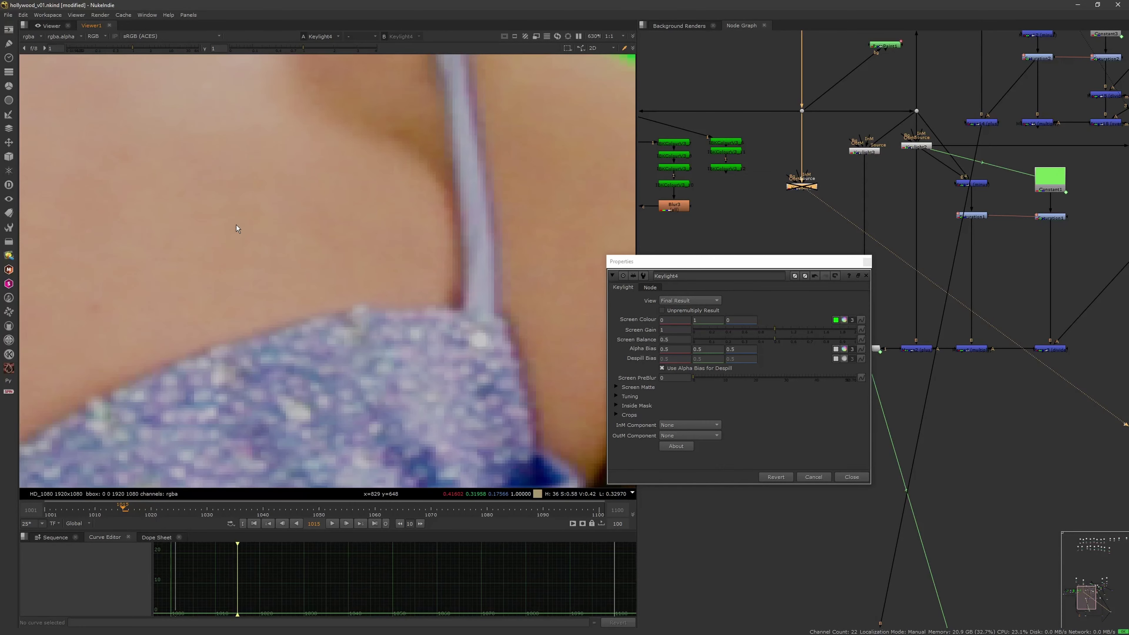
pyautogui.press('d')
# Compare the dress edge below the armpit with the new Keylight disabled and enabled.
pyautogui.moveTo(327, 361); pyautogui.dragTo(238, 137, button='middle')
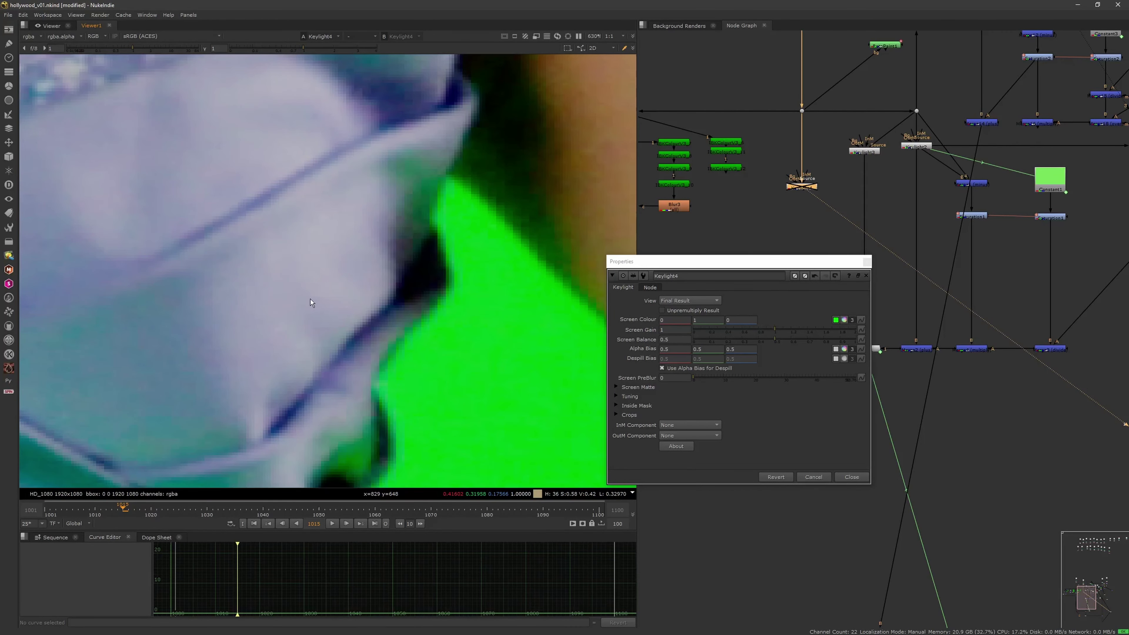
pyautogui.moveTo(319, 397); pyautogui.dragTo(313, 270, button='middle')
pyautogui.press('d')
pyautogui.press('d')
pyautogui.press('d')
pyautogui.press('d')
pyautogui.press('d')
pyautogui.press('d')
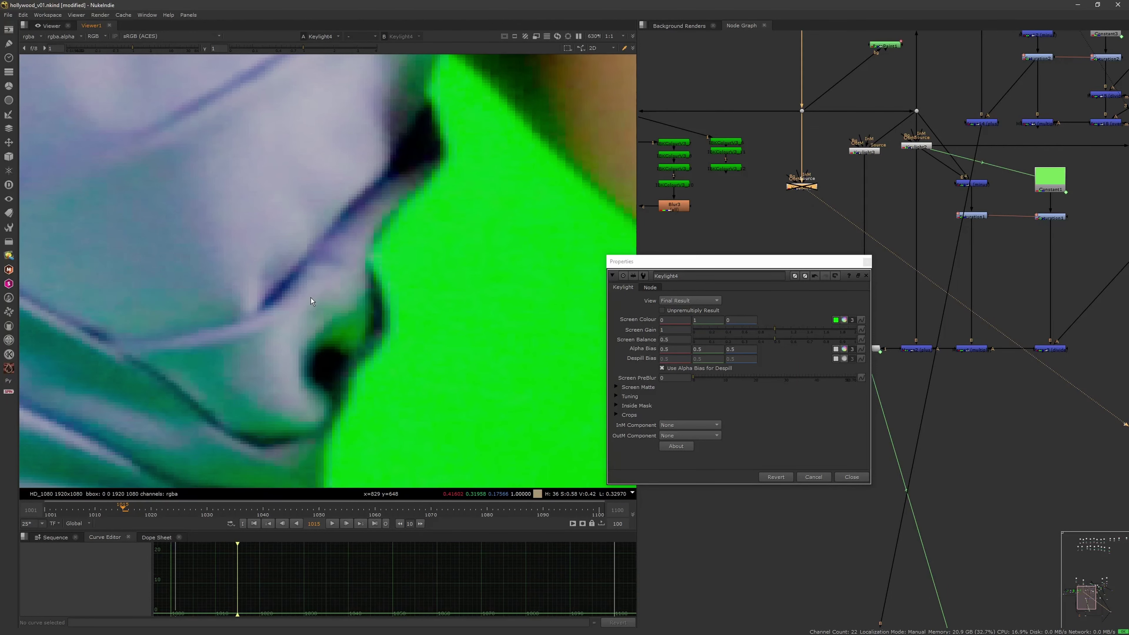
pyautogui.press('d')
pyautogui.press('d')
pyautogui.press('d')
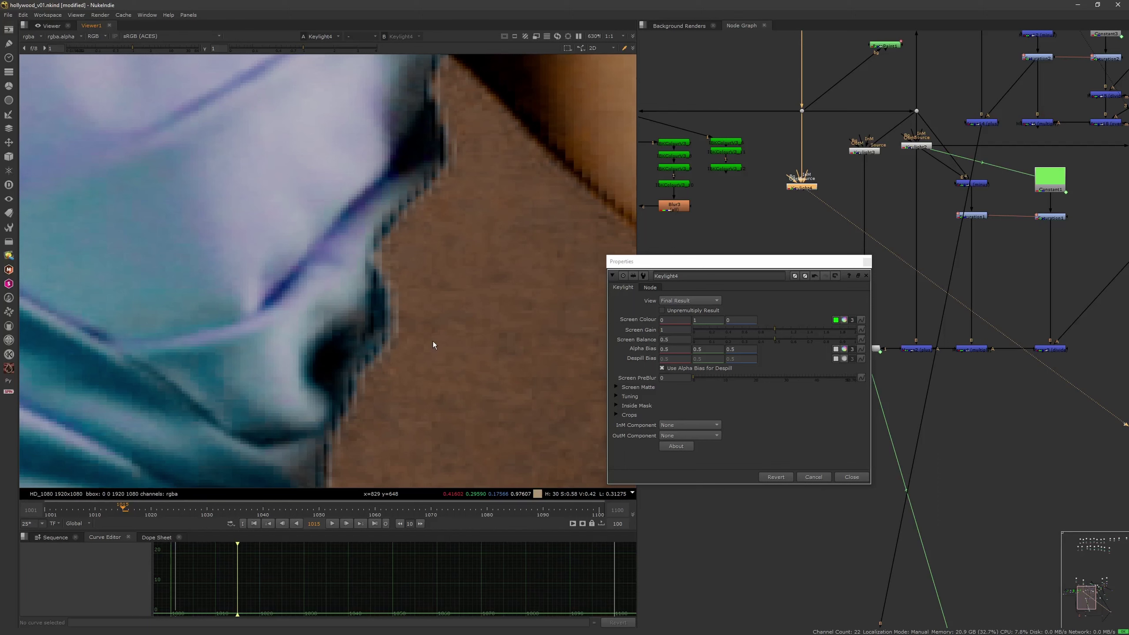
# Examine the green spill on the dress folds along the waist with the new Keylight disabled and enabled.
pyautogui.scroll(-2, 352, 335)
pyautogui.moveTo(334, 467); pyautogui.dragTo(361, 350, button='middle')
pyautogui.scroll(2, 362, 333)
pyautogui.press('d')
pyautogui.press('d')
pyautogui.press('d')
pyautogui.press('d')
pyautogui.press('d')
pyautogui.press('d')
pyautogui.press('d')
pyautogui.press('d')
pyautogui.press('d')
pyautogui.press('d')
pyautogui.press('d')
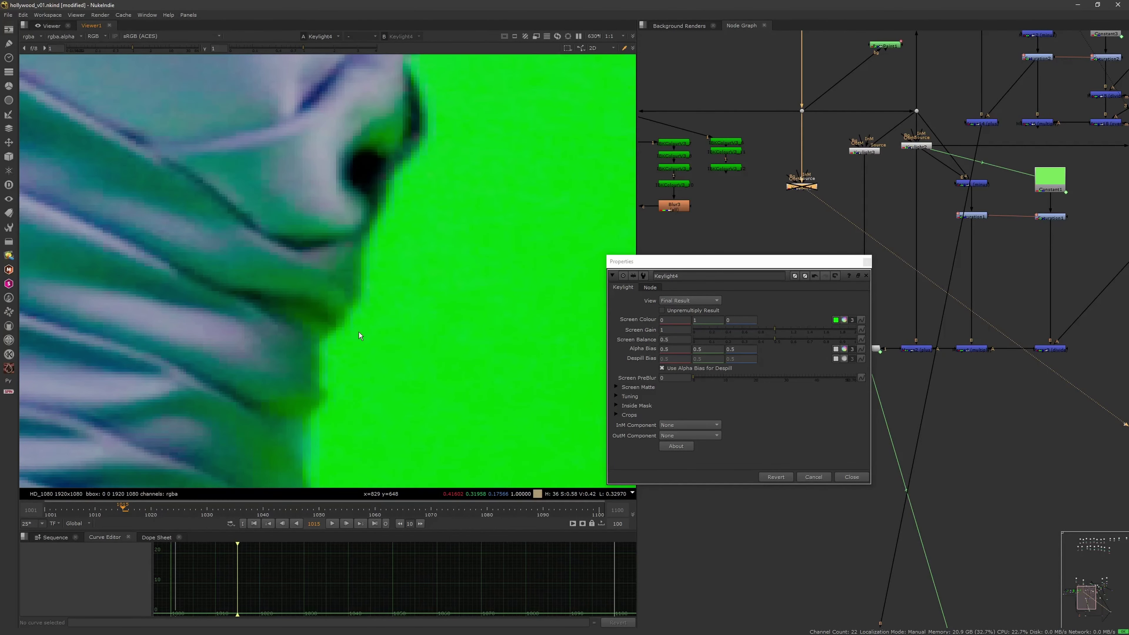
pyautogui.press('d')
# Follow the green-tinted fabric down to the skirt, comparing it with the new Keylight disabled and enabled.
pyautogui.moveTo(374, 409); pyautogui.dragTo(411, 271, button='middle')
pyautogui.press('d')
pyautogui.press('d')
pyautogui.moveTo(371, 352); pyautogui.dragTo(374, 294, button='middle')
pyautogui.press('d')
pyautogui.press('d')
pyautogui.moveTo(366, 432); pyautogui.dragTo(357, 284, button='middle')
pyautogui.press('d')
pyautogui.press('d')
pyautogui.moveTo(354, 467); pyautogui.dragTo(360, 302, button='middle')
pyautogui.moveTo(265, 311); pyautogui.dragTo(522, 363, button='middle')
pyautogui.press('d')
pyautogui.press('d')
pyautogui.press('d')
pyautogui.press('d')
pyautogui.press('d')
pyautogui.press('d')
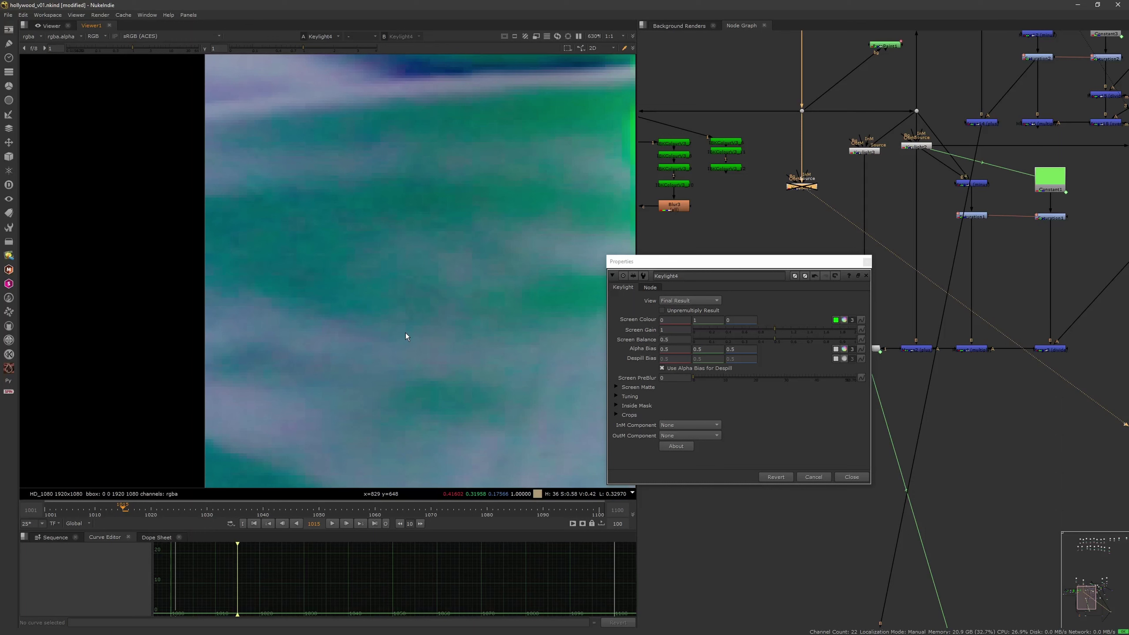
# Examine the despilled dress from the skirt folds up to the bodice, comparing it with Keylight disabled and enabled.
pyautogui.press('d')
pyautogui.press('d')
pyautogui.moveTo(405, 214); pyautogui.dragTo(366, 418, button='middle')
pyautogui.moveTo(366, 160); pyautogui.dragTo(360, 400, button='middle')
pyautogui.moveTo(438, 191); pyautogui.dragTo(374, 427, button='middle')
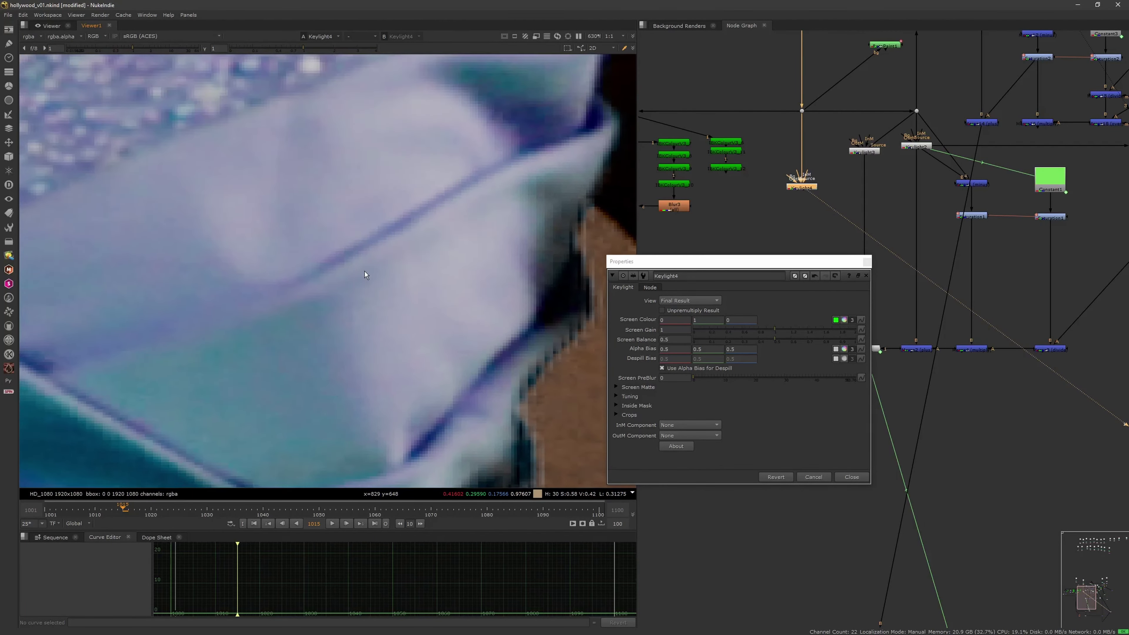
pyautogui.moveTo(364, 270); pyautogui.dragTo(377, 467, button='middle')
pyautogui.scroll(-7, 360, 262)
pyautogui.moveTo(360, 262); pyautogui.dragTo(308, 233, button='middle')
pyautogui.press('f')
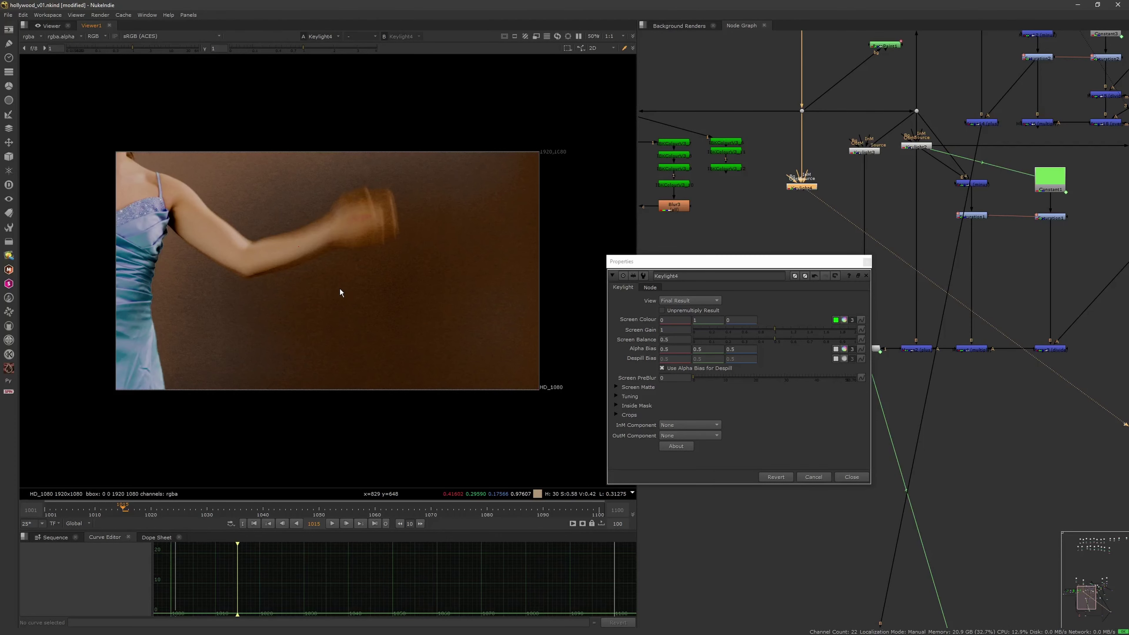
# Compare the arm area of the plate with Keylight disabled and enabled.
pyautogui.moveTo(339, 287); pyautogui.dragTo(431, 345, button='middle')
pyautogui.scroll(3, 379, 299)
pyautogui.moveTo(540, 331); pyautogui.dragTo(332, 273, button='middle')
pyautogui.scroll(4, 383, 286)
pyautogui.moveTo(449, 271); pyautogui.dragTo(450, 476, button='middle')
pyautogui.press('f')
pyautogui.scroll(8, 365, 279)
pyautogui.press('d')
pyautogui.press('d')
pyautogui.press('d')
pyautogui.press('d')
# Examine the motion-blurred hand up close with Keylight repeatedly disabled and enabled.
pyautogui.moveTo(395, 330); pyautogui.dragTo(405, 245, button='middle')
pyautogui.scroll(1, 366, 278)
pyautogui.scroll(5, 405, 245)
pyautogui.moveTo(413, 195); pyautogui.dragTo(419, 250, button='middle')
pyautogui.press('d')
pyautogui.press('d')
pyautogui.press('d')
pyautogui.press('d')
pyautogui.press('d')
pyautogui.press('d')
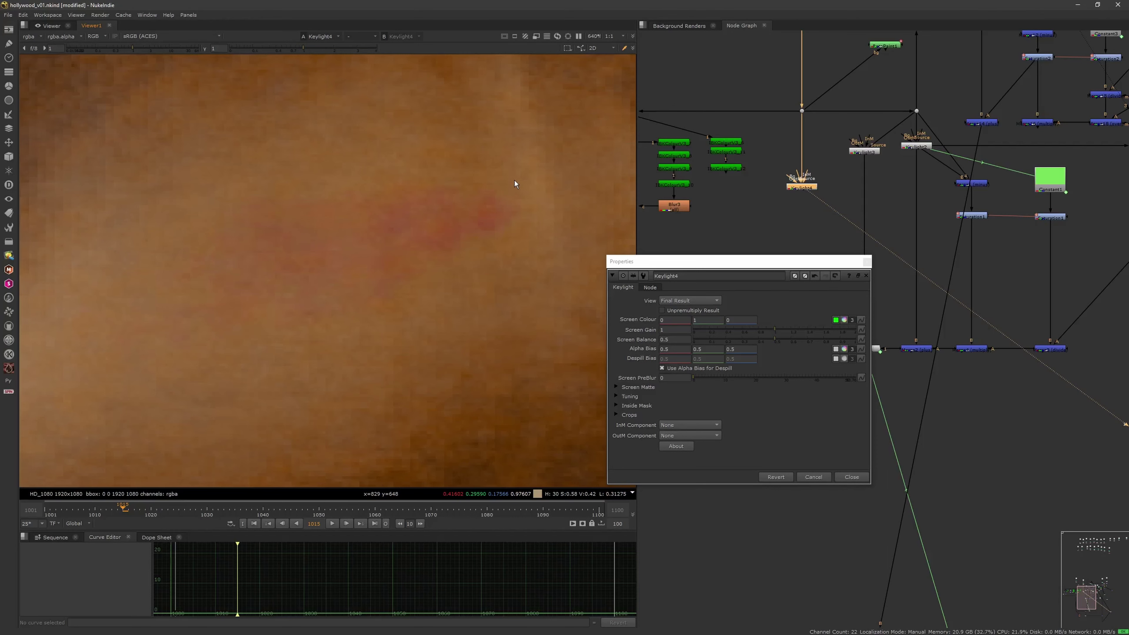
pyautogui.press('d')
pyautogui.press('d')
# Compare the despilled forearm and blurred hand with the original green-screen plate and the composite over the truck.
pyautogui.press('f')
pyautogui.moveTo(326, 256); pyautogui.dragTo(395, 271, button='middle')
pyautogui.scroll(4, 406, 268)
pyautogui.scroll(2, 385, 241)
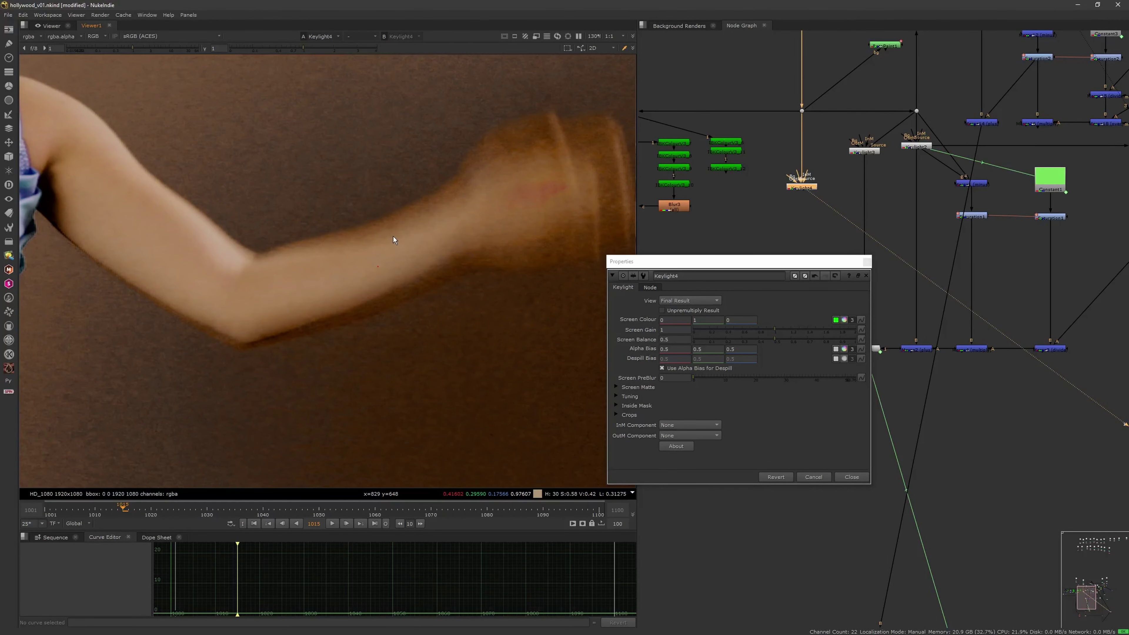
pyautogui.moveTo(456, 219); pyautogui.dragTo(348, 271, button='middle')
pyautogui.scroll(1, 404, 192)
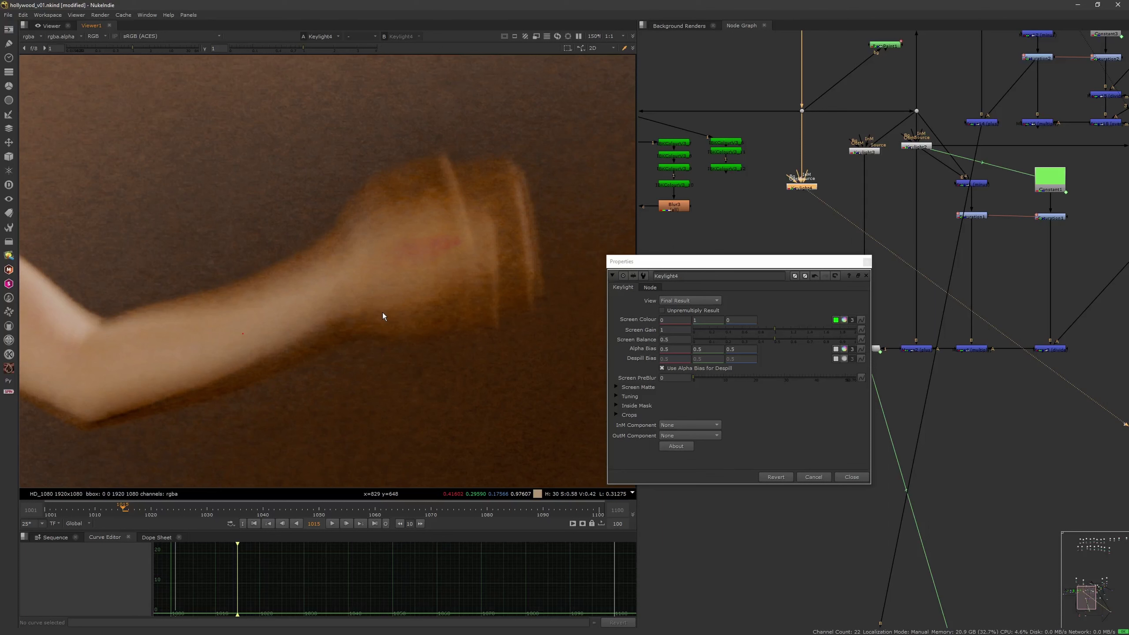
pyautogui.click(766, 210)
pyautogui.press('2')
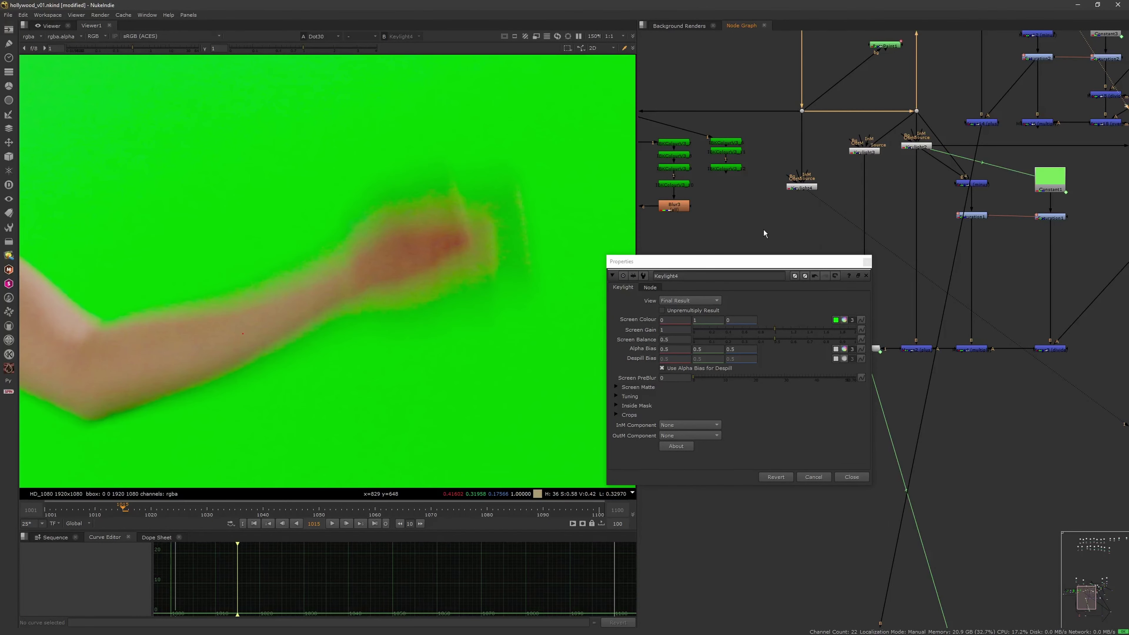
pyautogui.press('3')
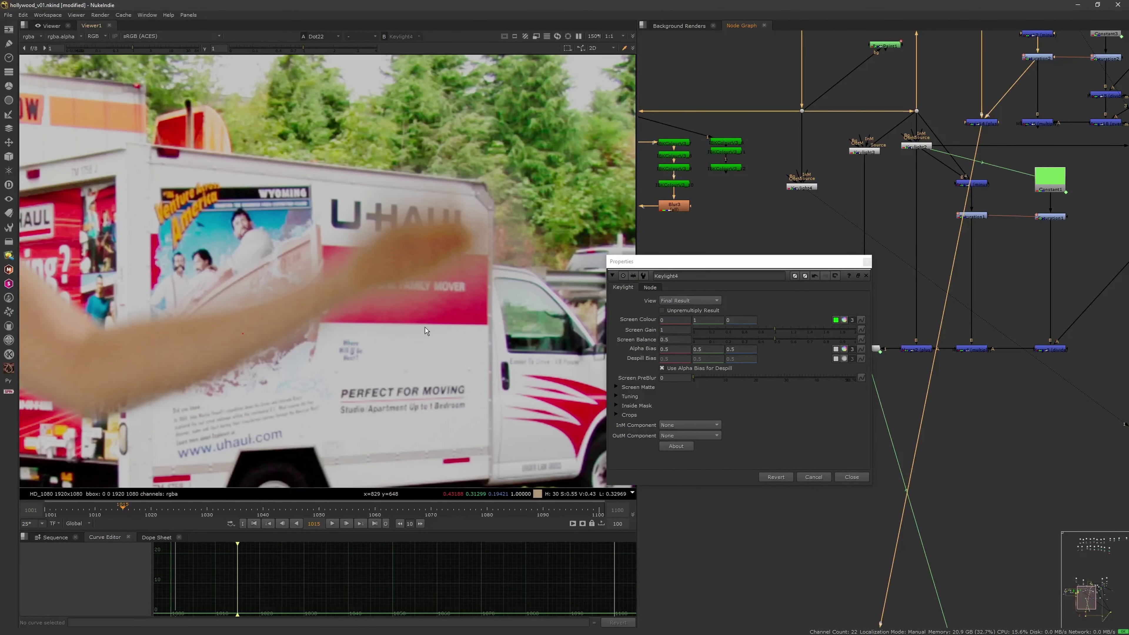
pyautogui.click(800, 188)
pyautogui.press('1')
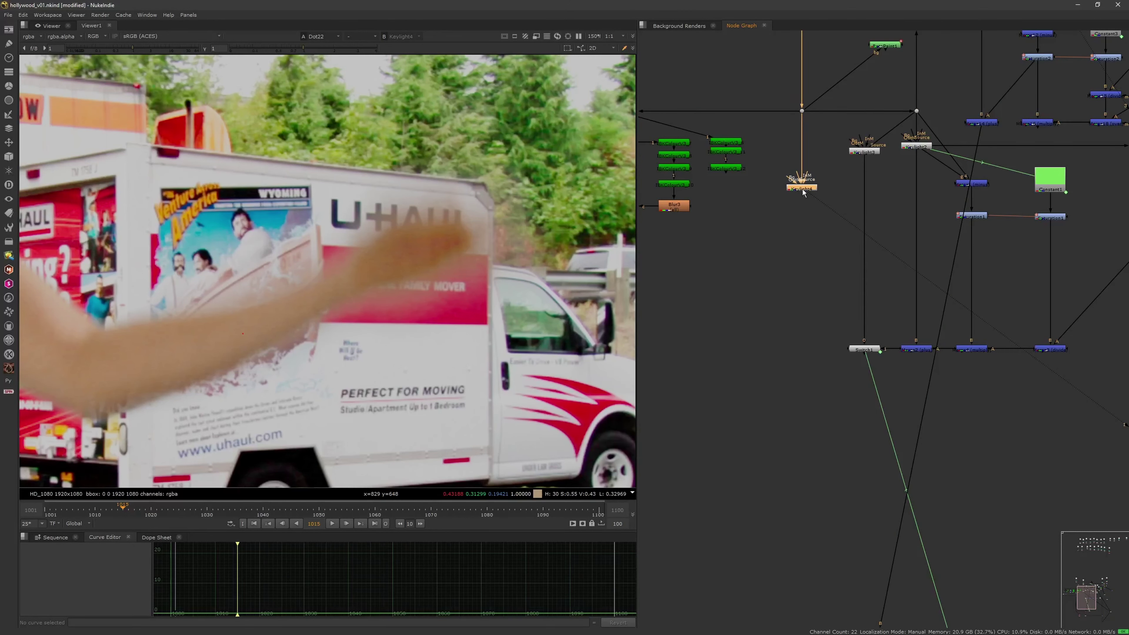
pyautogui.moveTo(801, 186); pyautogui.dragTo(801, 188)
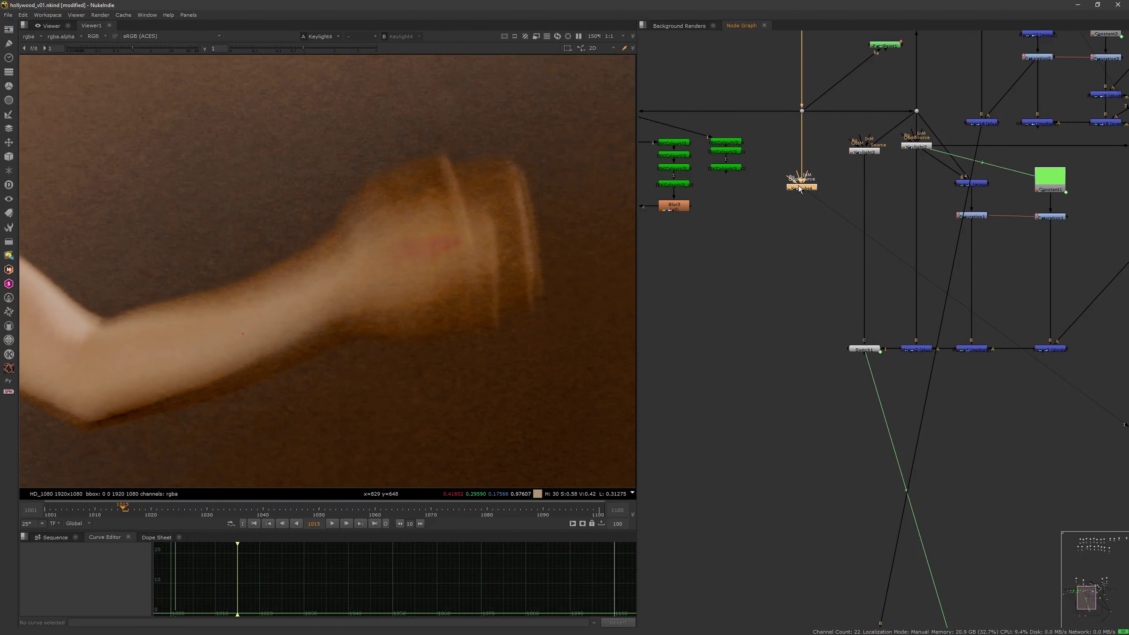
# Reopen the despill Keylight's properties and set the red value of its screen colour to -0.1.
pyautogui.doubleClick(801, 187)
pyautogui.moveTo(763, 261); pyautogui.dragTo(825, 240)
pyautogui.click(729, 301)
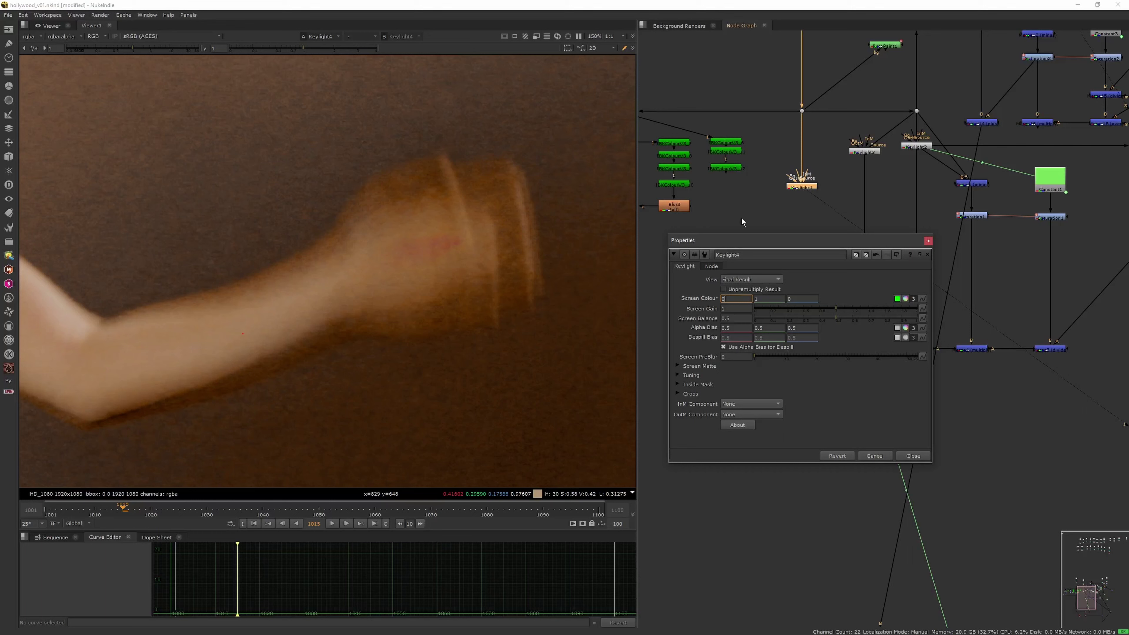
pyautogui.press('Up')
pyautogui.press('Up')
pyautogui.press('Down')
pyautogui.press('Down')
pyautogui.press('Down')
pyautogui.press('Down')
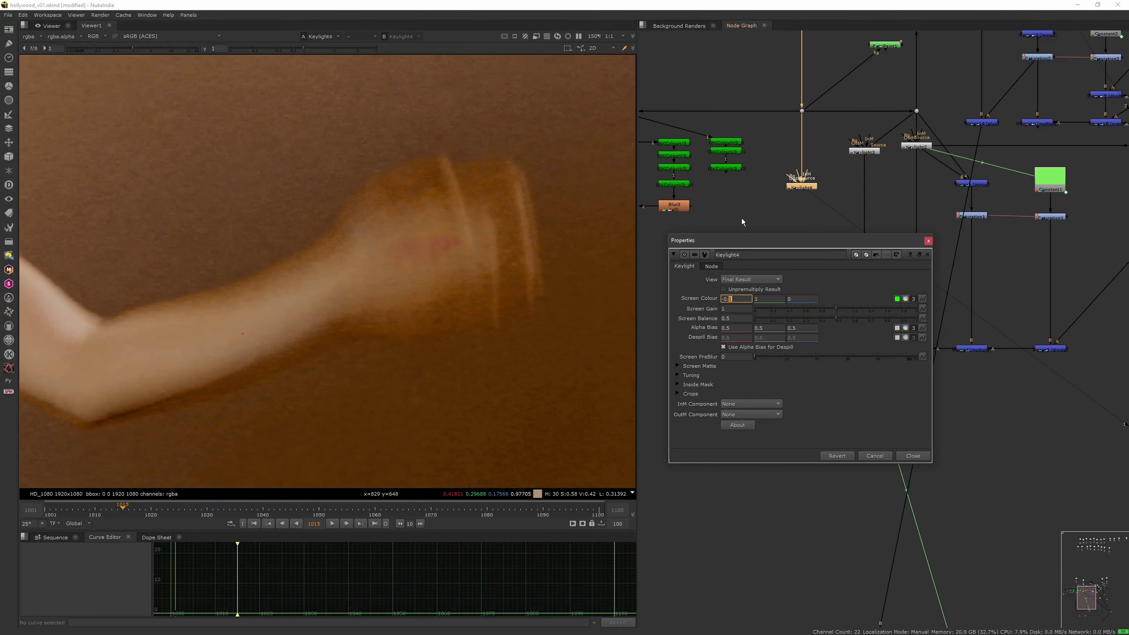
pyautogui.press('Up')
# Set the Keylight screen colour's green value to 0.3 and its blue value to -0.3.
pyautogui.press('Tab')
pyautogui.write('0.4')
pyautogui.press('Tab')
pyautogui.press('Up')
pyautogui.press('Down')
pyautogui.press('Down')
pyautogui.press('Down')
pyautogui.press('Down')
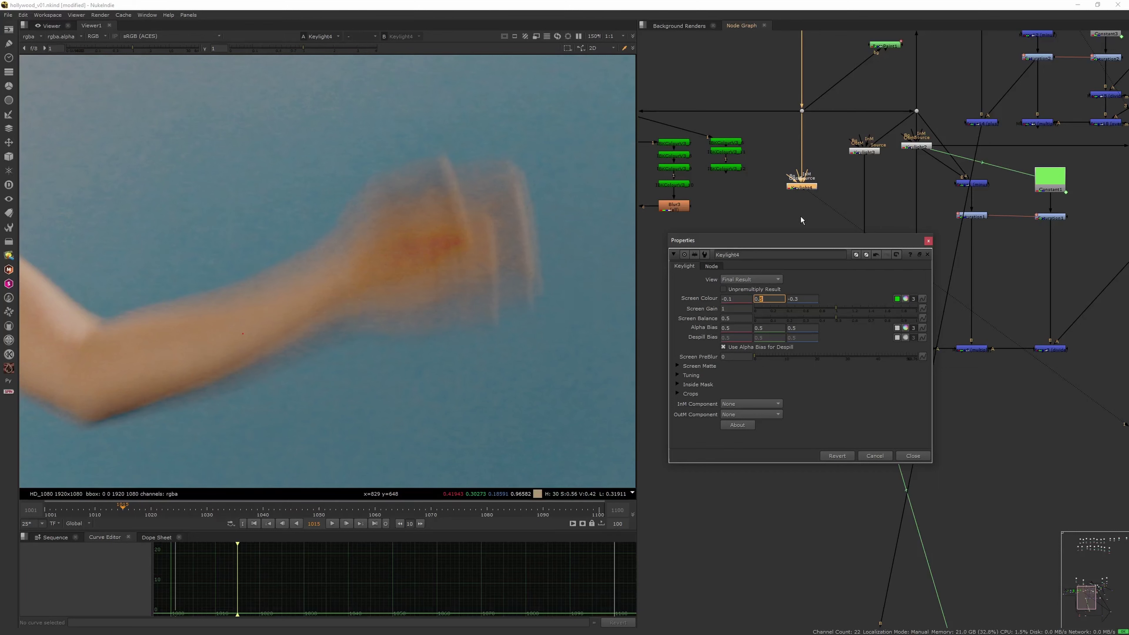
pyautogui.press('Down')
pyautogui.press('Down')
pyautogui.press('Up')
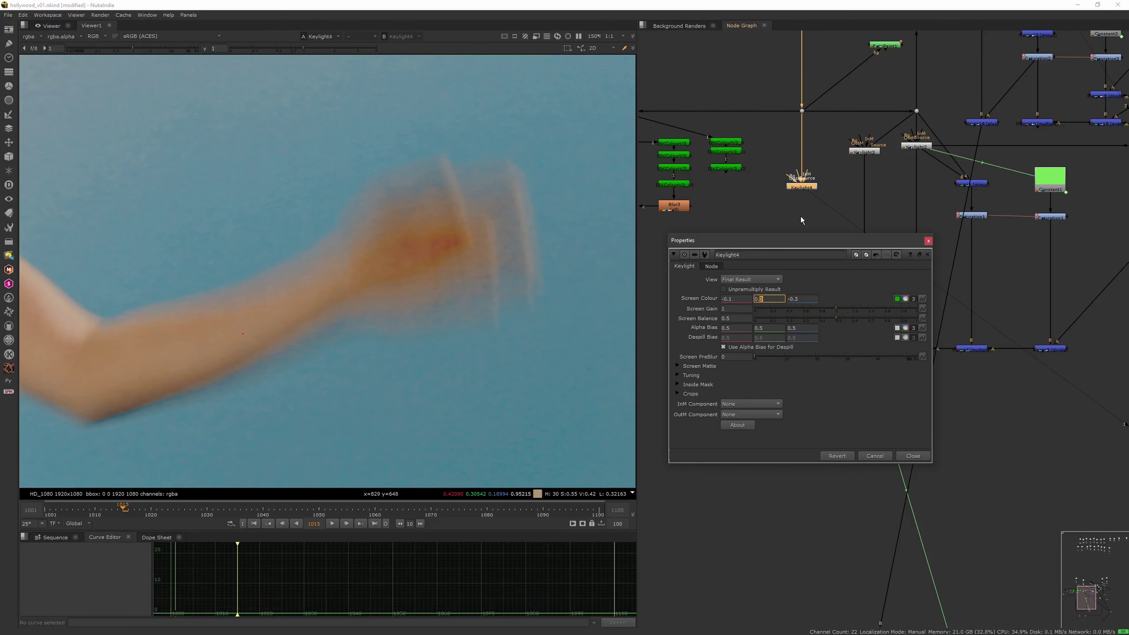
# View the plate, close the Keylight properties, and display the graded truck background in the viewer.
pyautogui.click(791, 216)
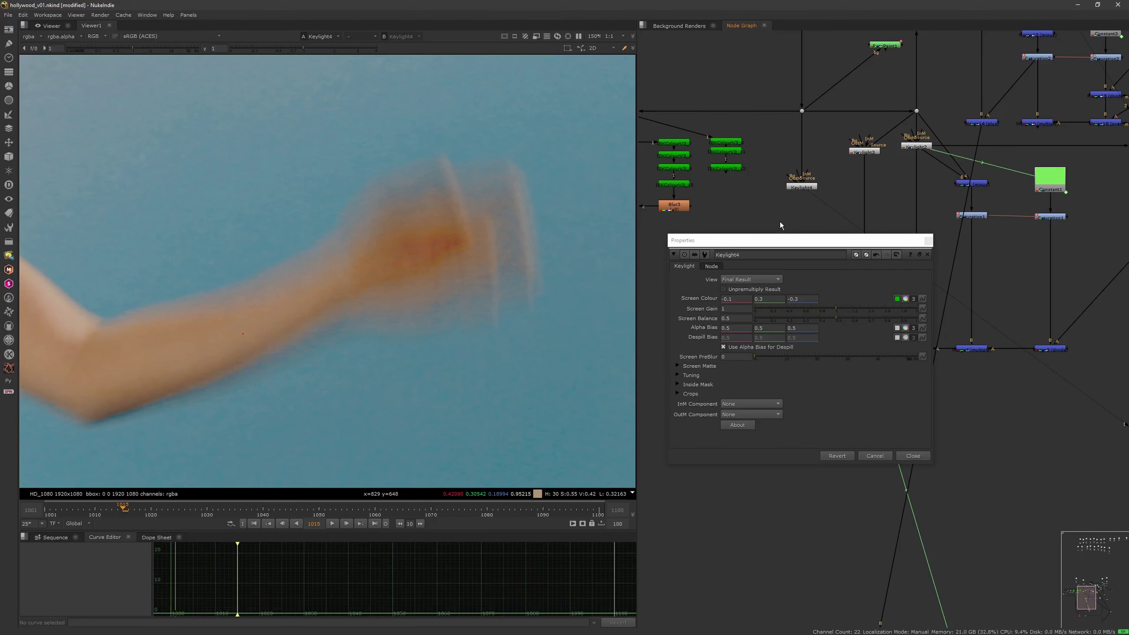
pyautogui.press('2')
pyautogui.click(832, 236)
pyautogui.click(928, 242)
pyautogui.scroll(-5, 943, 231)
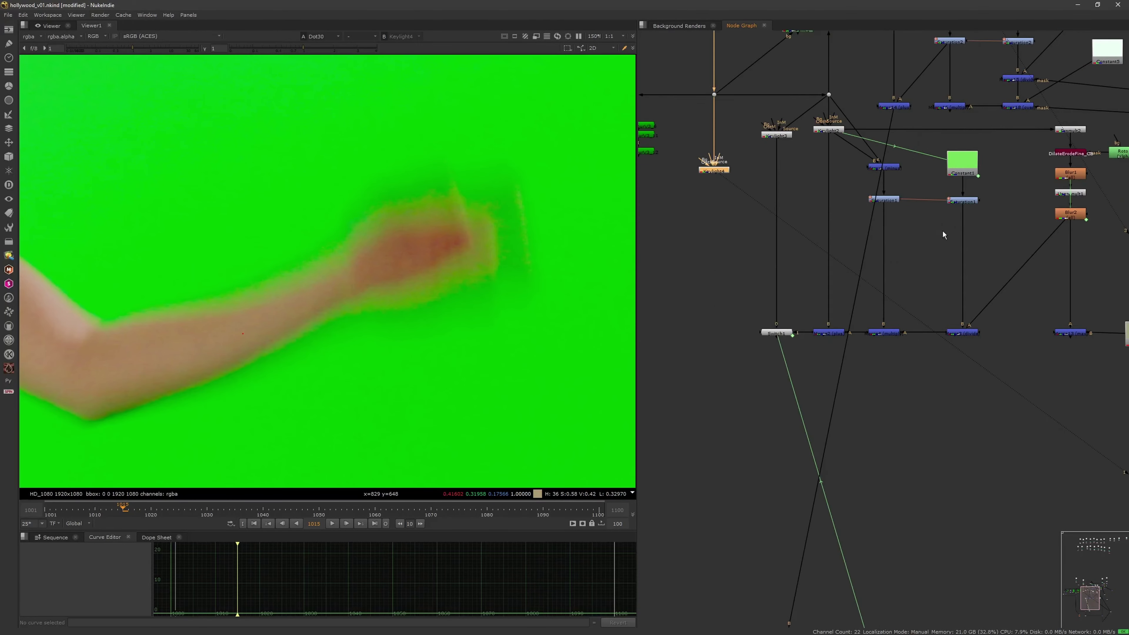
pyautogui.click(989, 124)
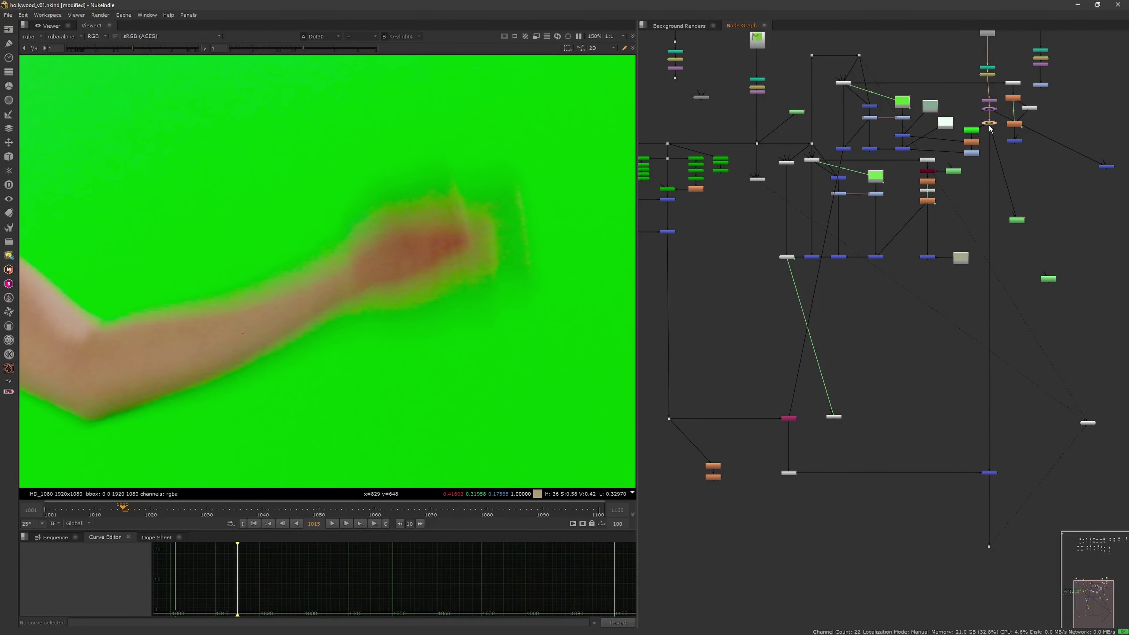
pyautogui.press('1')
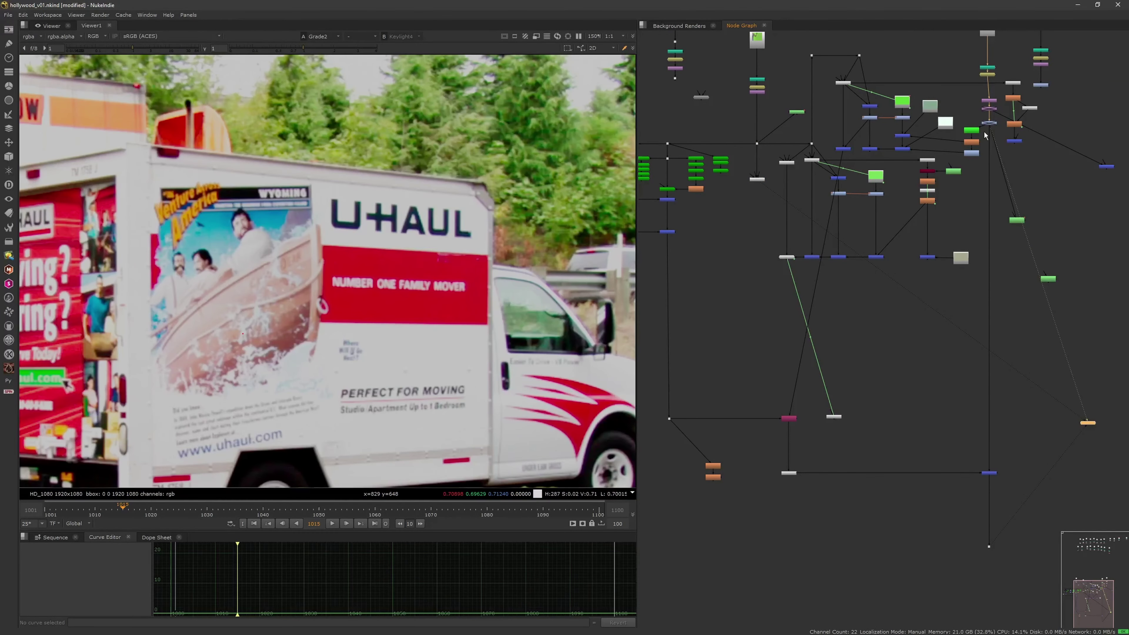
# Wipe between the truck background and the Keylight result, placing the divider beside the blurred hand.
pyautogui.moveTo(420, 340); pyautogui.dragTo(437, 343, button='middle')
pyautogui.press('w')
pyautogui.moveTo(313, 414); pyautogui.dragTo(362, 307)
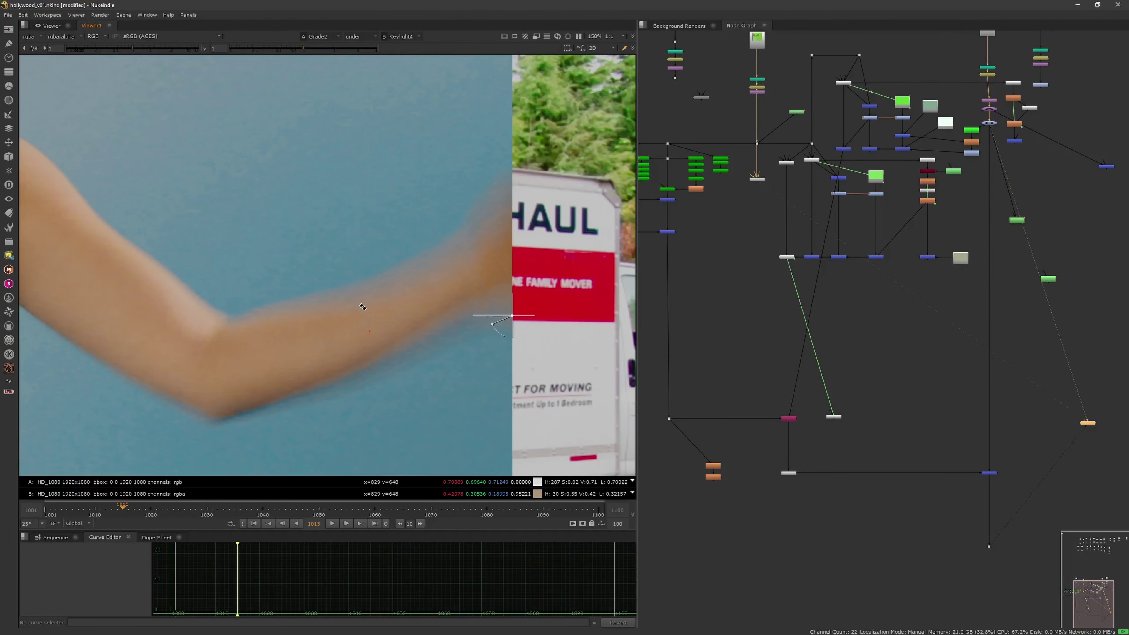
pyautogui.moveTo(513, 315); pyautogui.dragTo(647, 214)
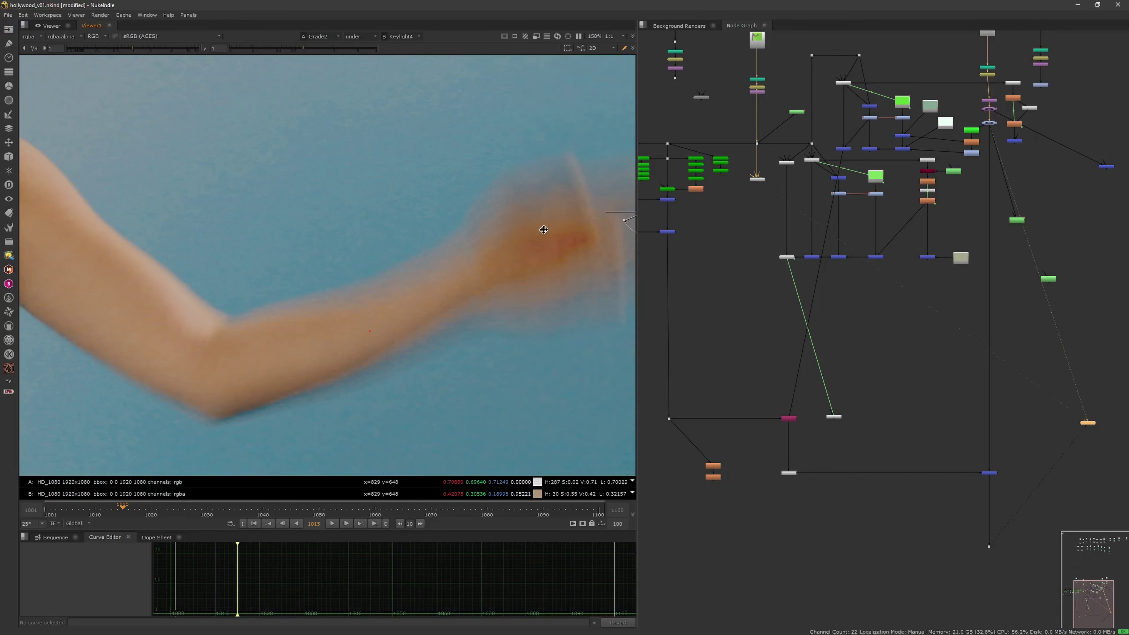
pyautogui.moveTo(544, 229); pyautogui.dragTo(536, 231)
# Enable the truck background's Transform, reset its translation, and move it to about x 57.5, y 134.5.
pyautogui.click(989, 109)
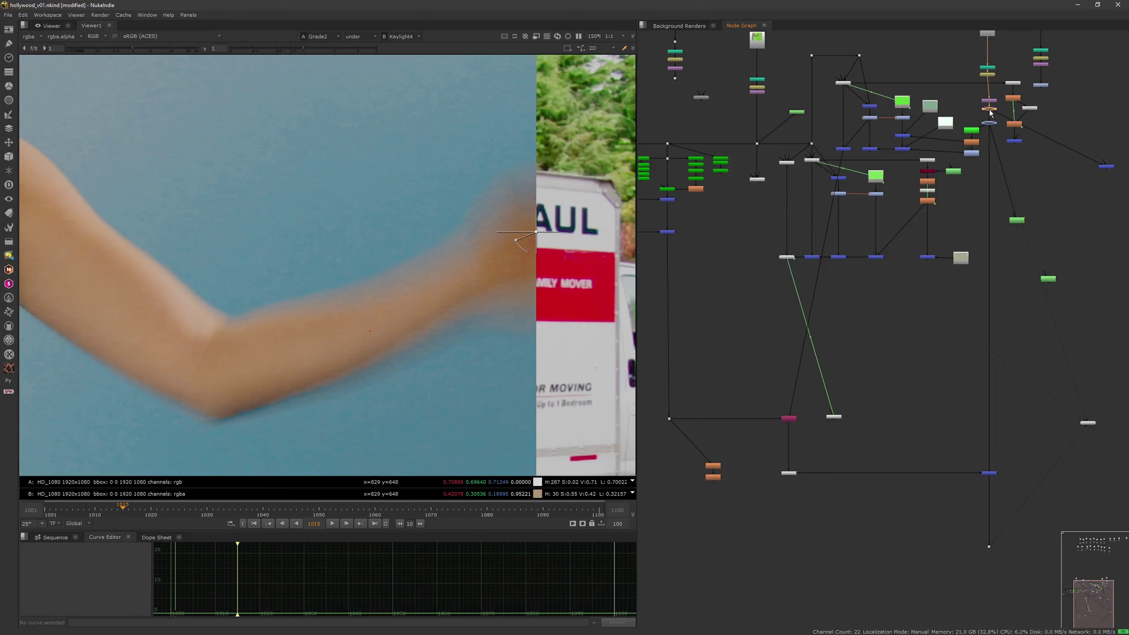
pyautogui.press('d')
pyautogui.doubleClick(986, 109)
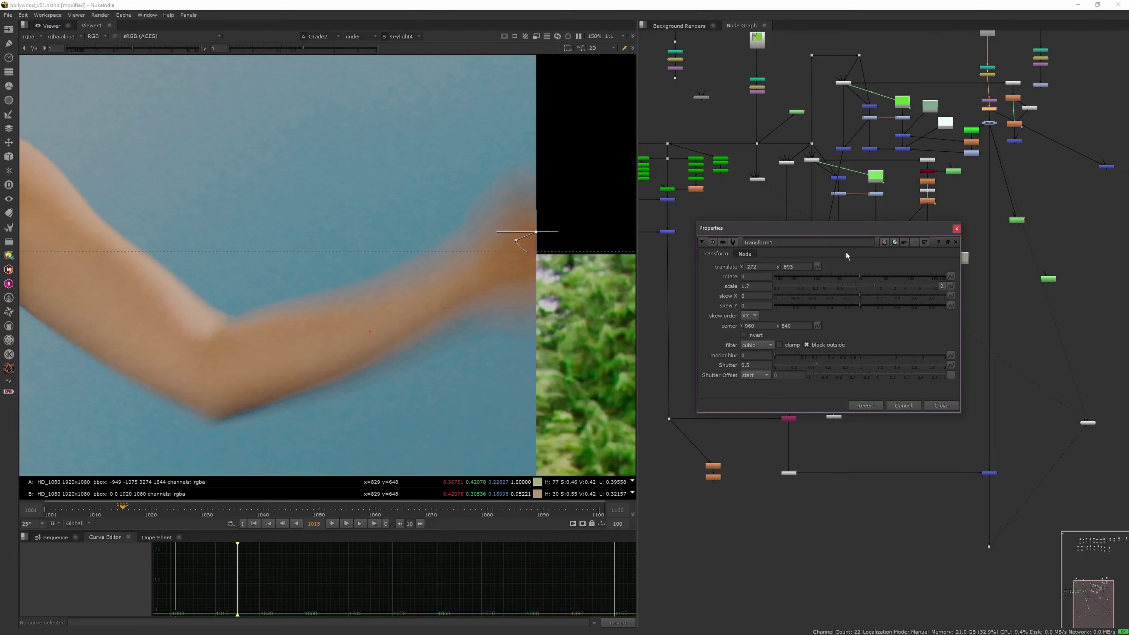
pyautogui.click(817, 266)
pyautogui.click(840, 291)
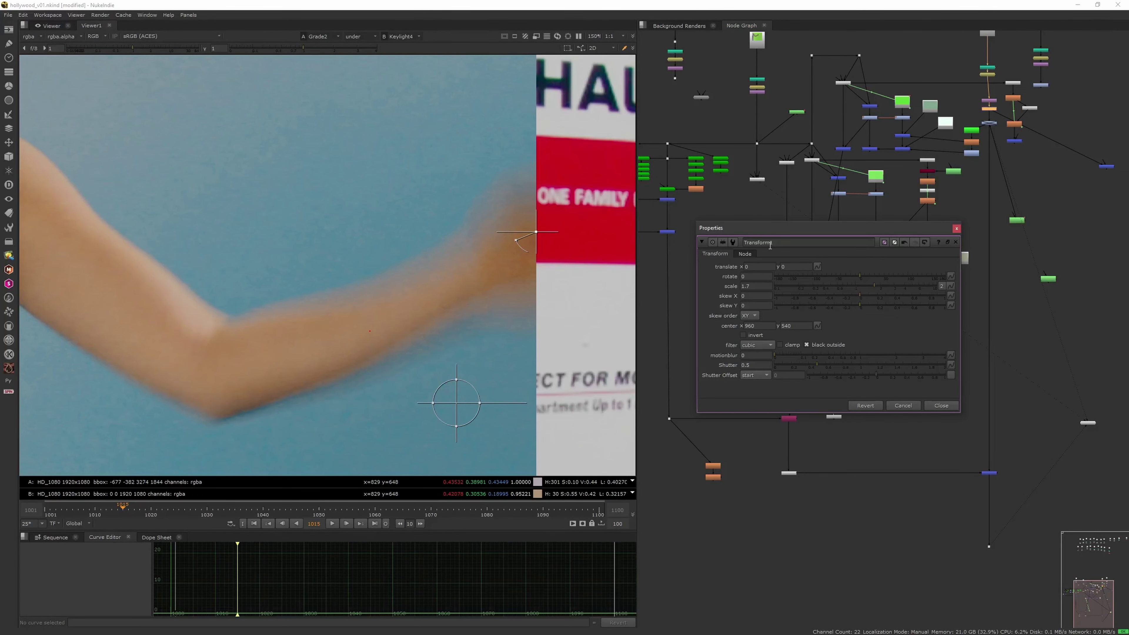
pyautogui.moveTo(446, 402); pyautogui.dragTo(487, 314)
# Move and angle the wipe divider diagonally just below the blurred hand, and close the Transform properties.
pyautogui.moveTo(536, 232); pyautogui.dragTo(607, 236)
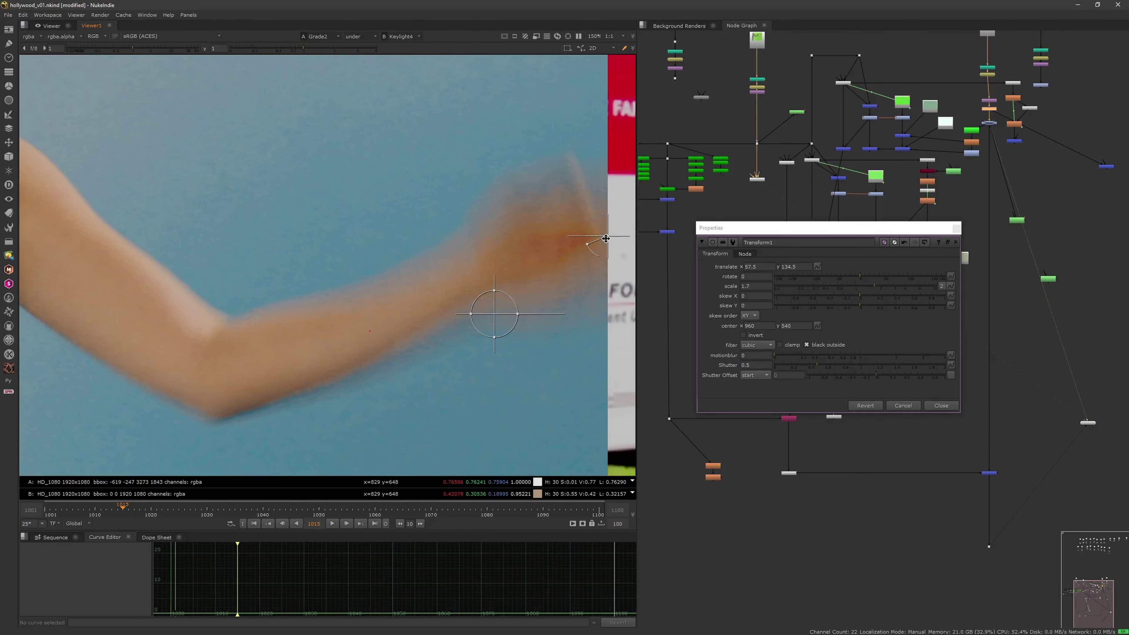
pyautogui.moveTo(617, 285); pyautogui.dragTo(500, 308, button='middle')
pyautogui.moveTo(489, 260); pyautogui.dragTo(435, 326)
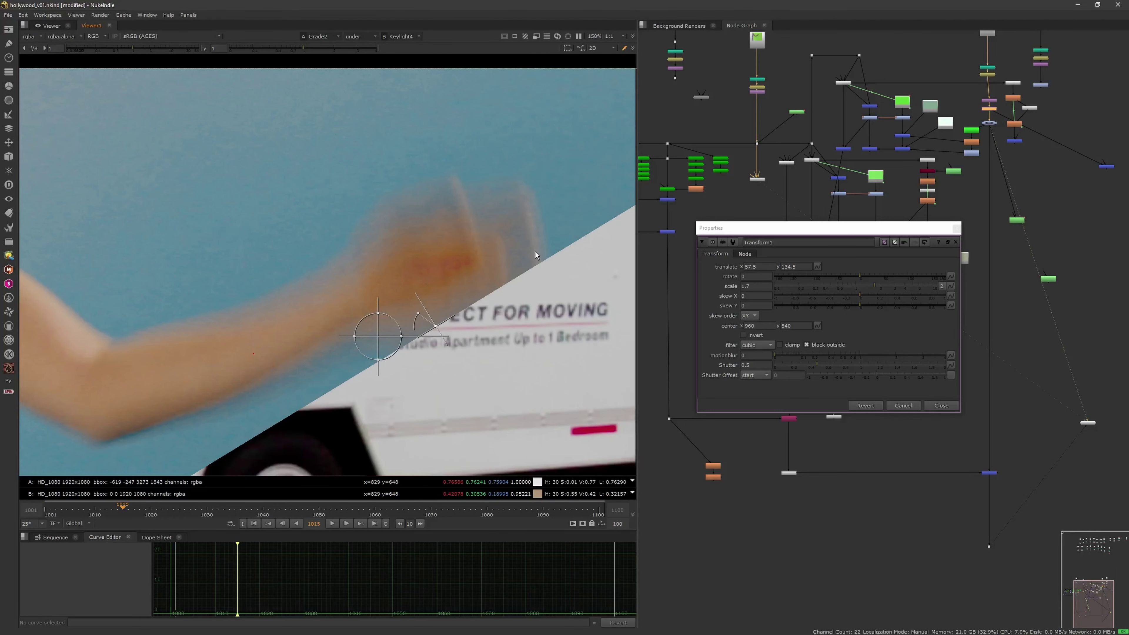
pyautogui.click(905, 196)
pyautogui.click(956, 227)
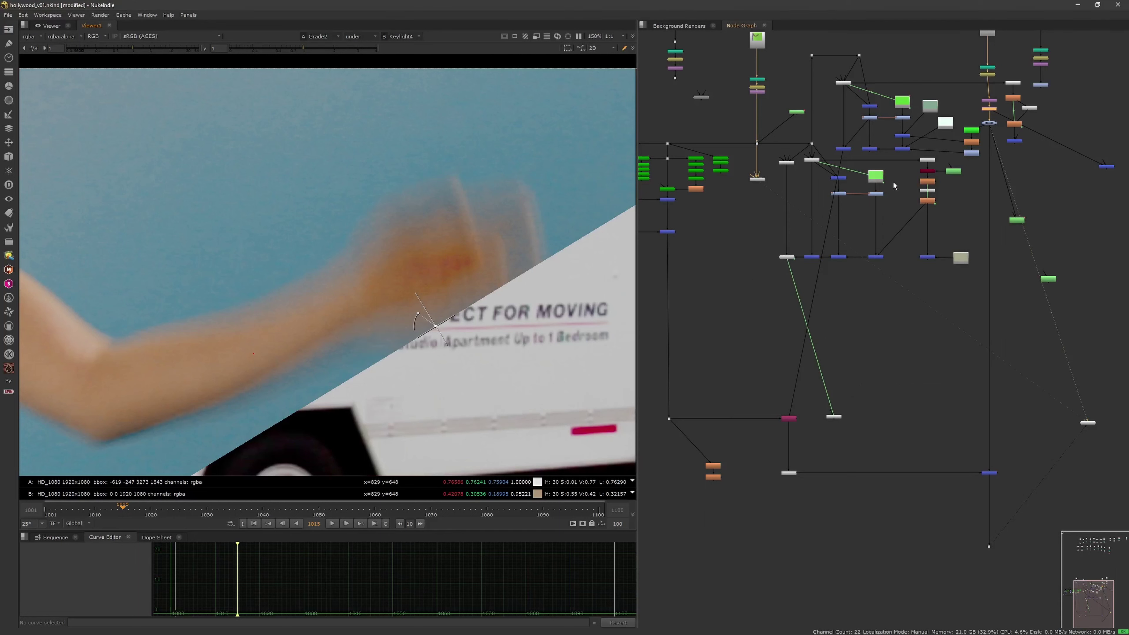
# Reopen the Keylight properties, try other blue values, and lower the screen colour's green value to 0.11.
pyautogui.doubleClick(757, 179)
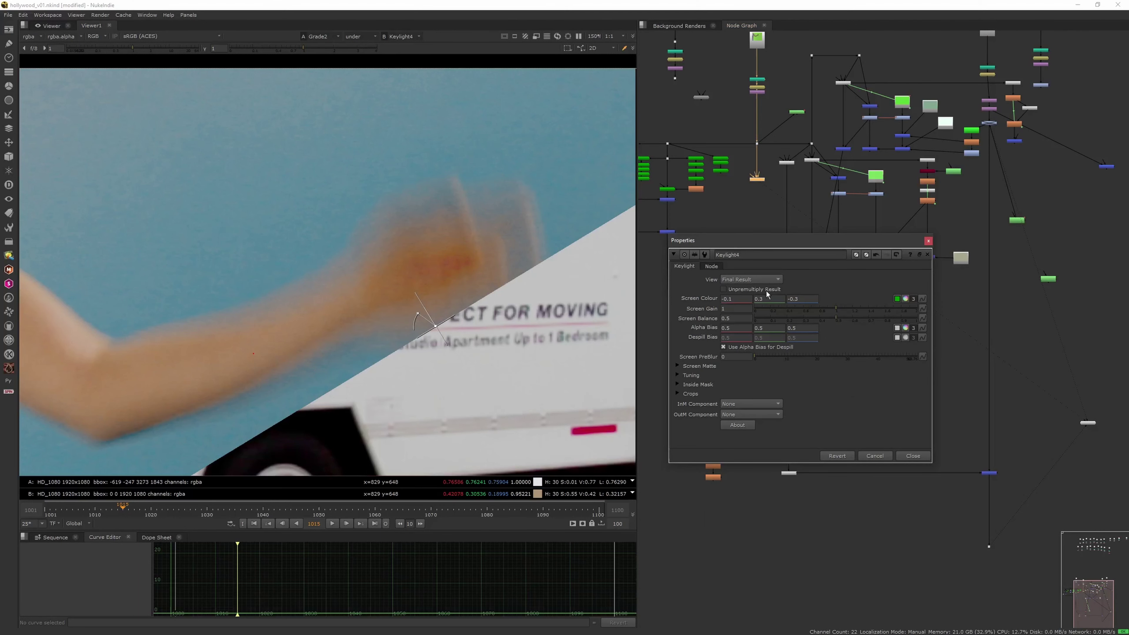
pyautogui.click(798, 298)
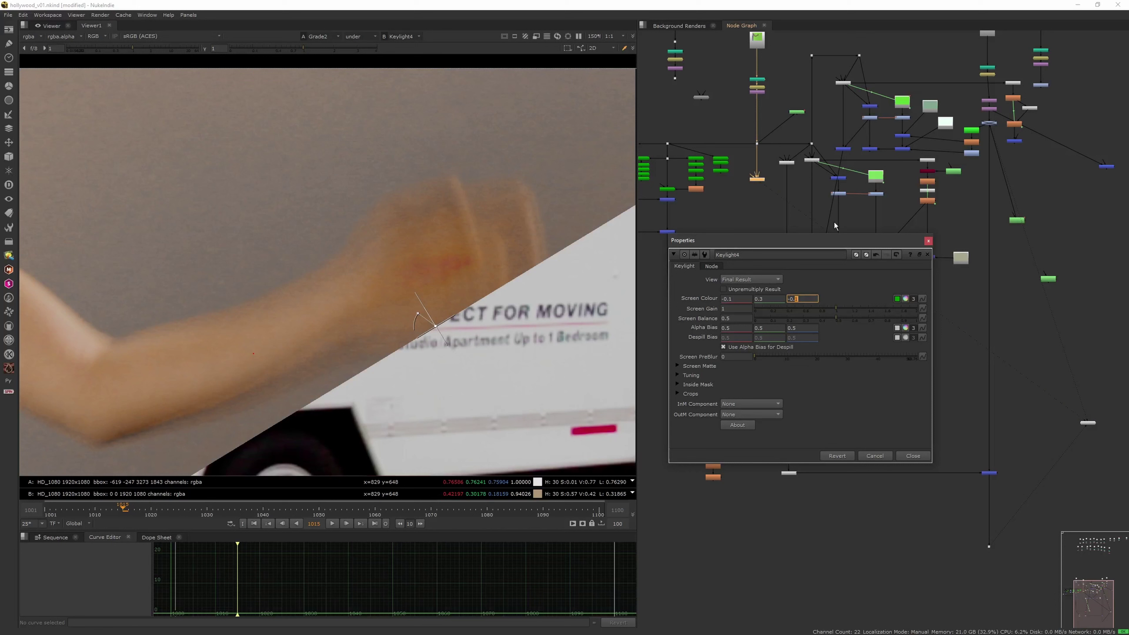
pyautogui.click(770, 298)
pyautogui.press('Left')
pyautogui.press('Up')
pyautogui.press('Down')
pyautogui.press('Down')
pyautogui.press('Down')
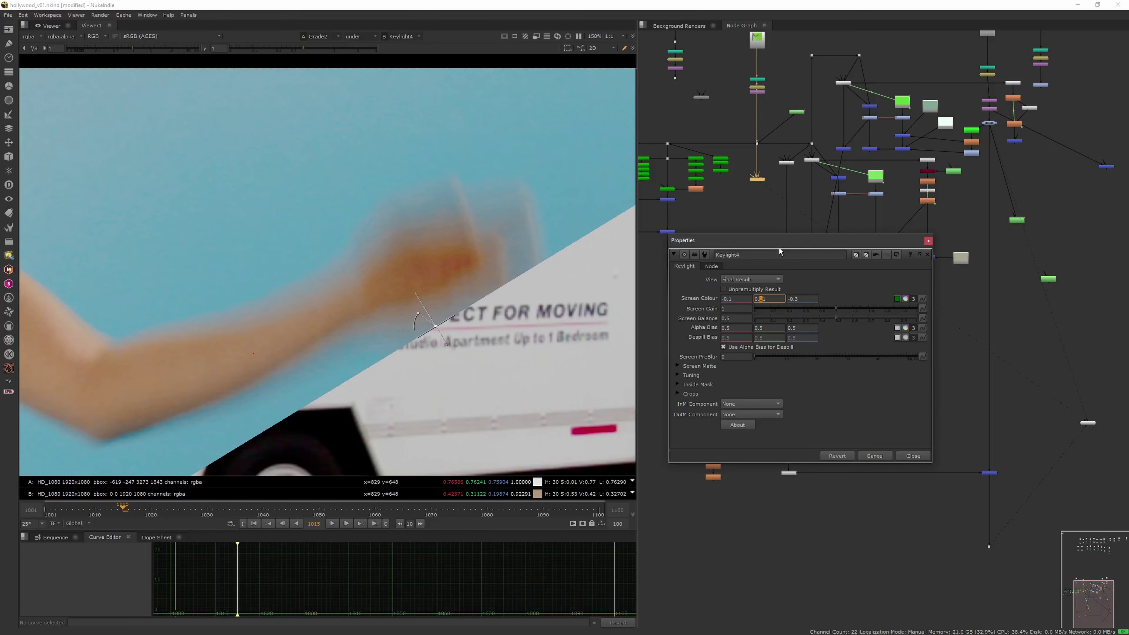
# Set the Keylight screen colour to red -0.2, green 0.2 and blue -0.2.
pyautogui.click(744, 301)
pyautogui.press('Down')
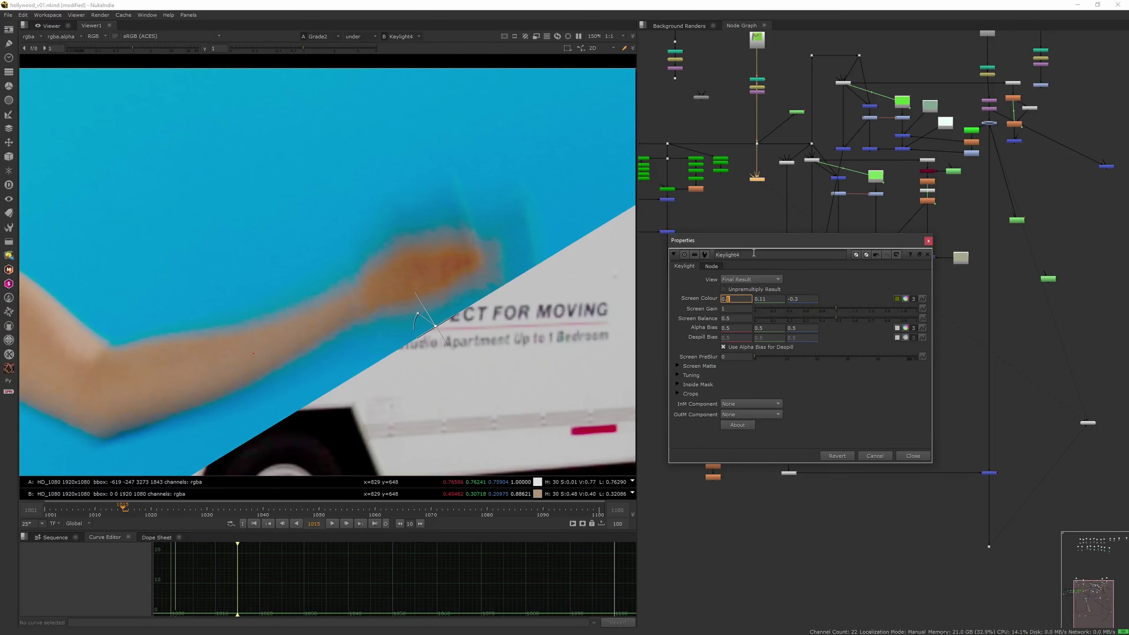
pyautogui.press('Tab')
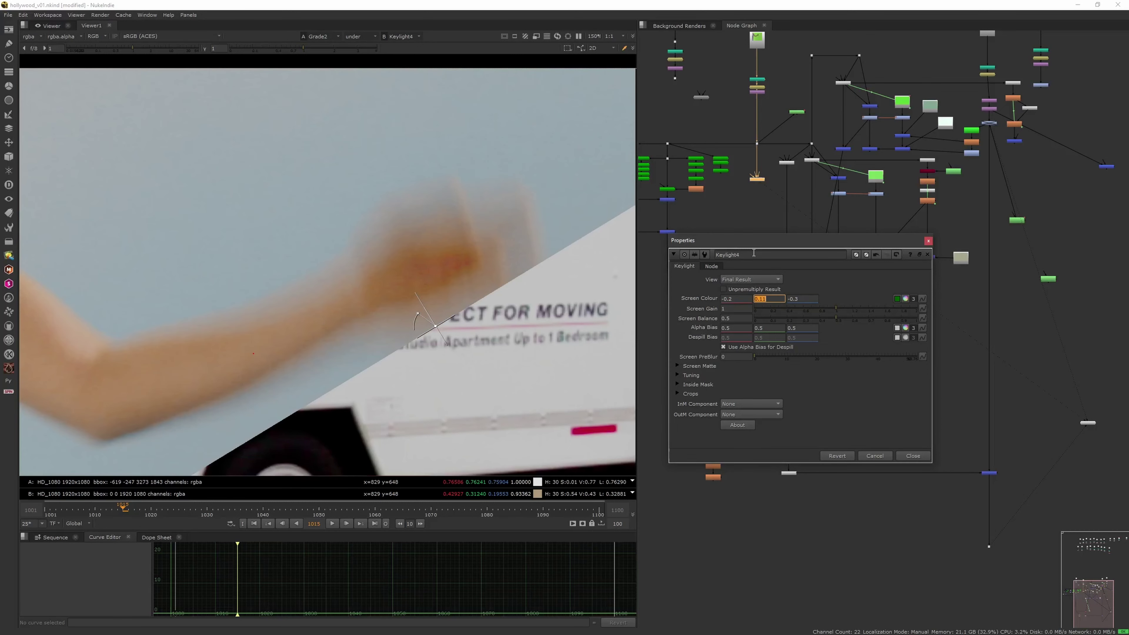
pyautogui.press('Up')
pyautogui.press('Tab')
pyautogui.press('Up')
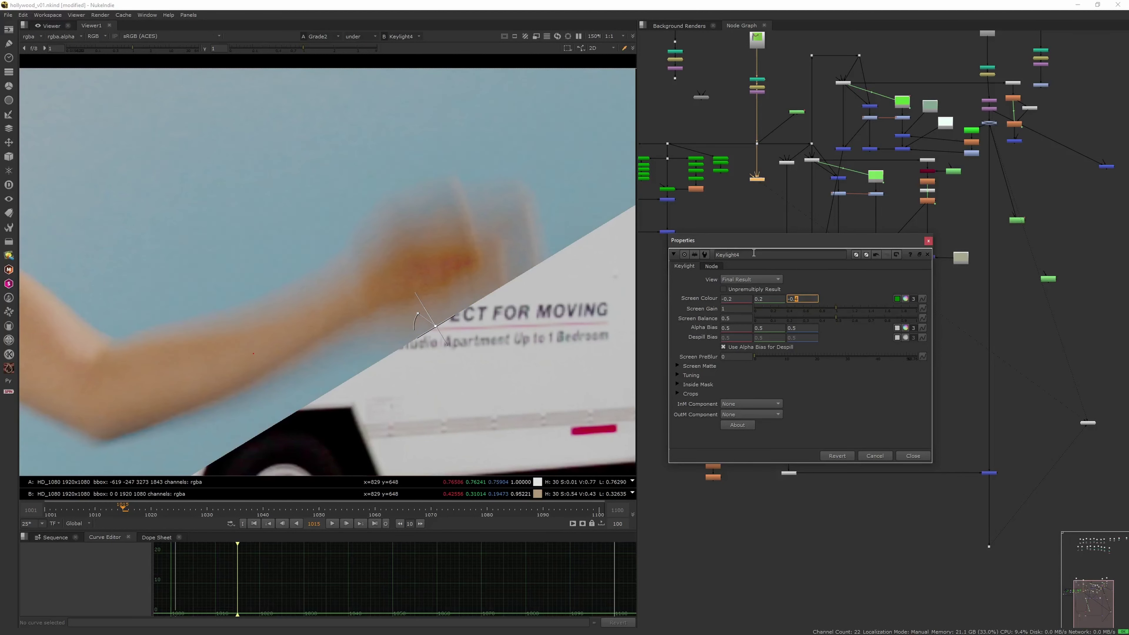
pyautogui.press('Up')
# Try other red values around -0.2, and lower the screen colour's green value to slightly below zero.
pyautogui.click(746, 298)
pyautogui.press('Down')
pyautogui.press('Up')
pyautogui.press('Up')
pyautogui.press('Down')
pyautogui.press('Tab')
pyautogui.press('Down')
pyautogui.press('Down')
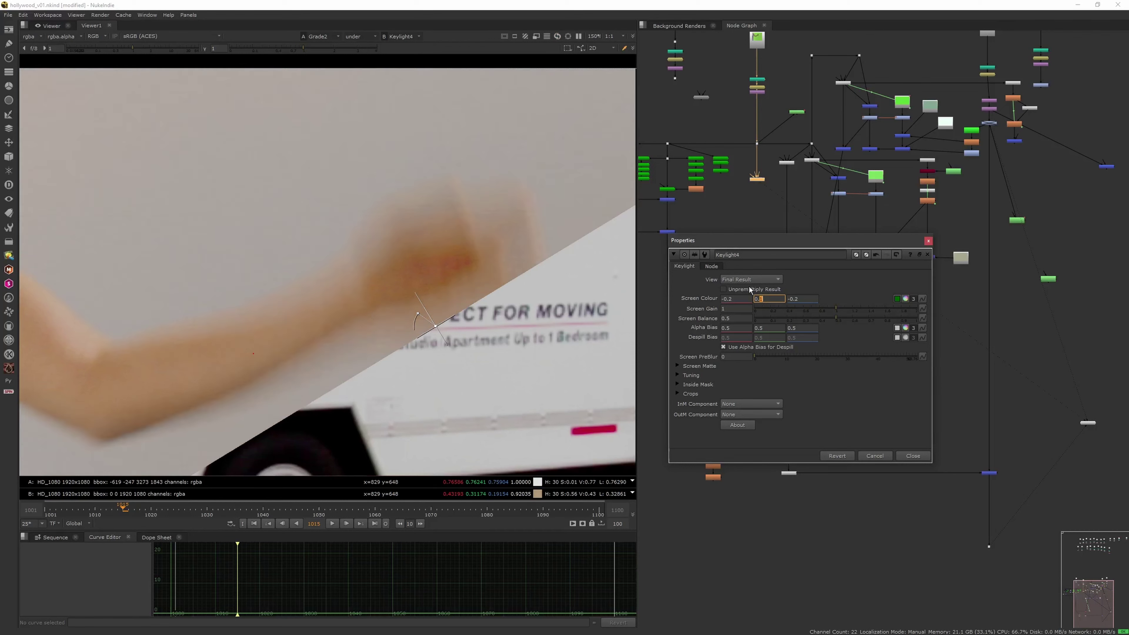
pyautogui.press('Down')
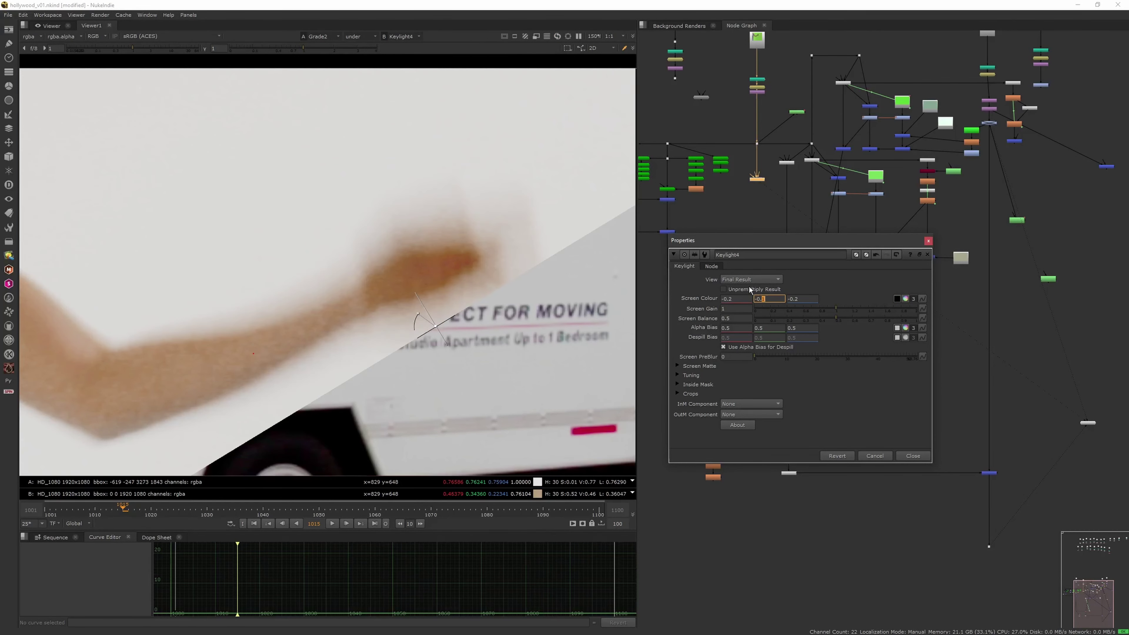
pyautogui.press('Up')
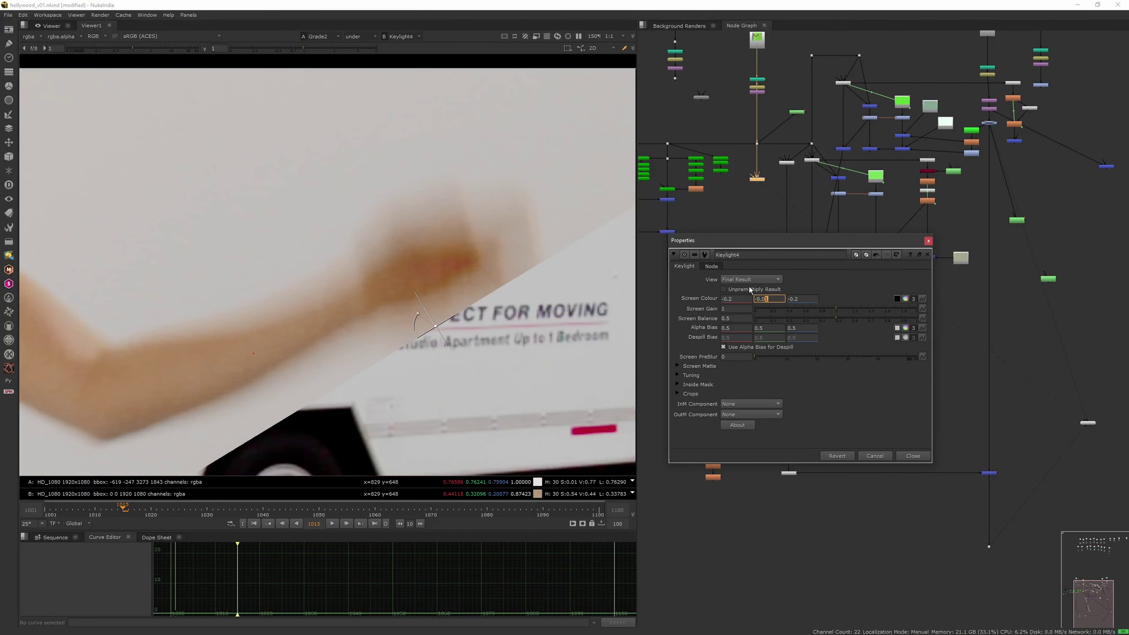
# Fine-tune the screen colour's green and blue values to match the white truck side, and close the Keylight properties.
pyautogui.press('Down')
pyautogui.press('Up')
pyautogui.press('Up')
pyautogui.press('Up')
pyautogui.press('Tab')
pyautogui.press('Up')
pyautogui.click(929, 242)
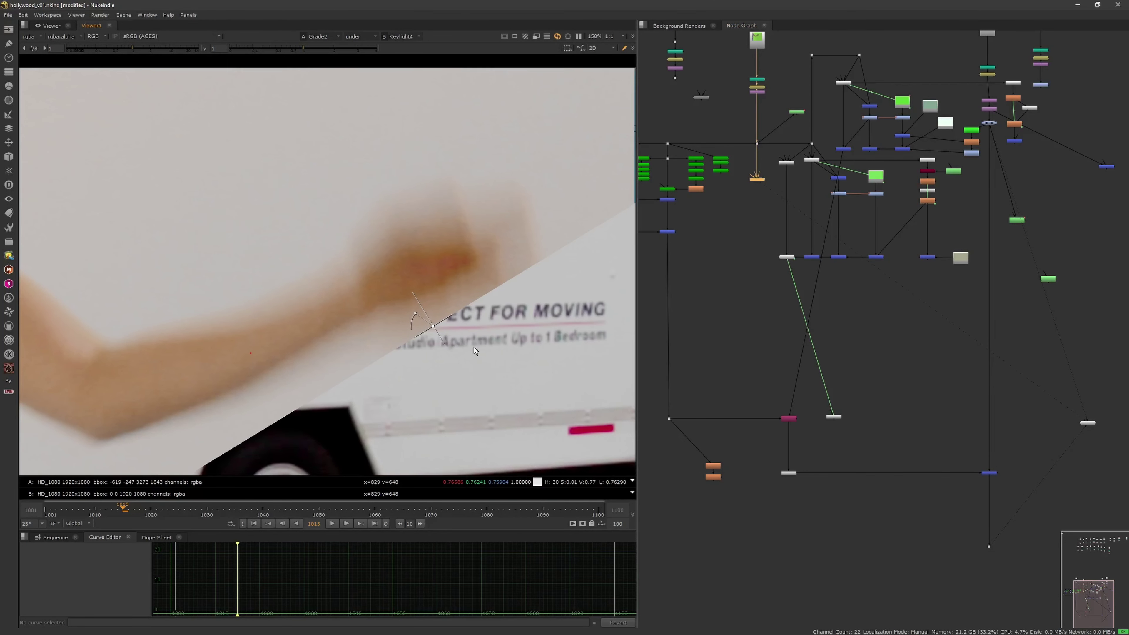
# Turn off the wipe comparison, view the final composite, and connect the Copy node's input to the tuned Keylight.
pyautogui.press('w')
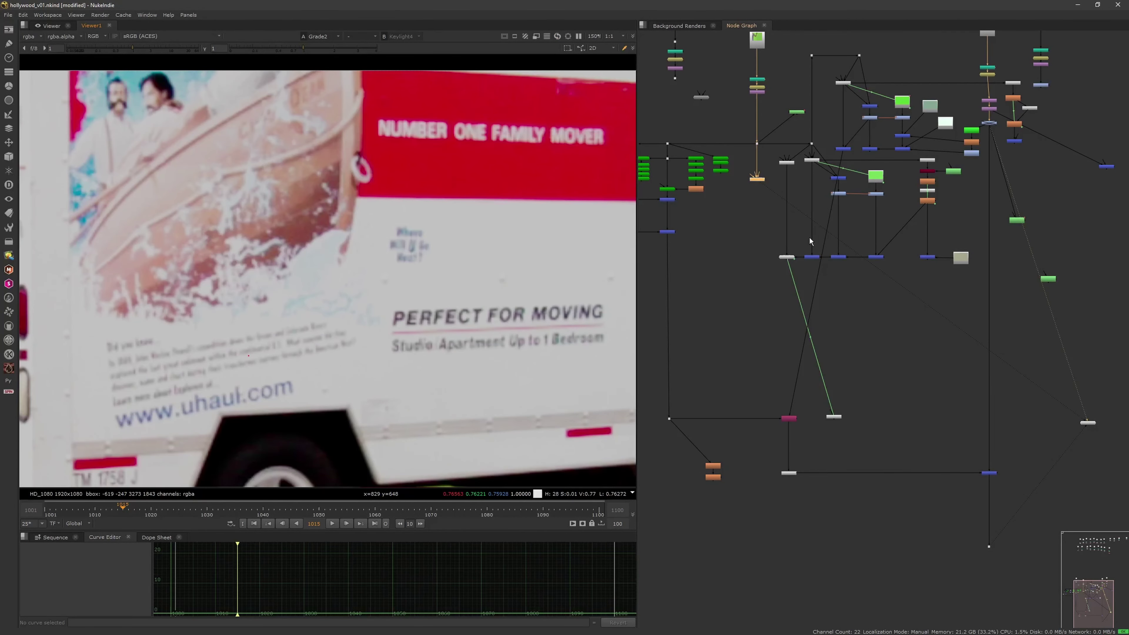
pyautogui.click(989, 546)
pyautogui.press('1')
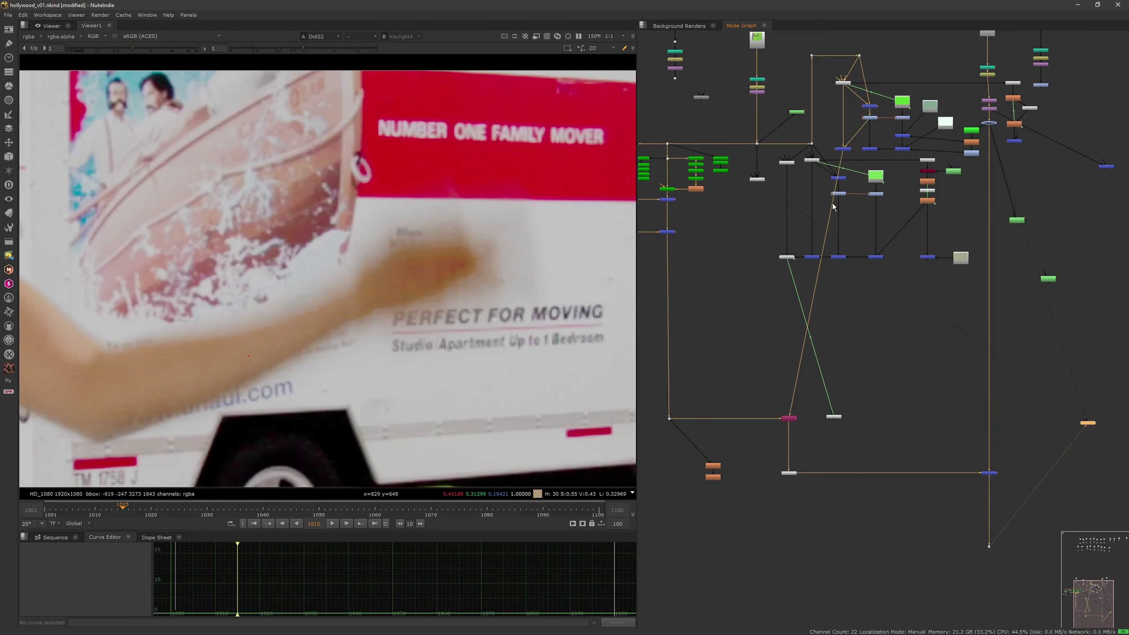
pyautogui.moveTo(843, 158); pyautogui.dragTo(757, 179)
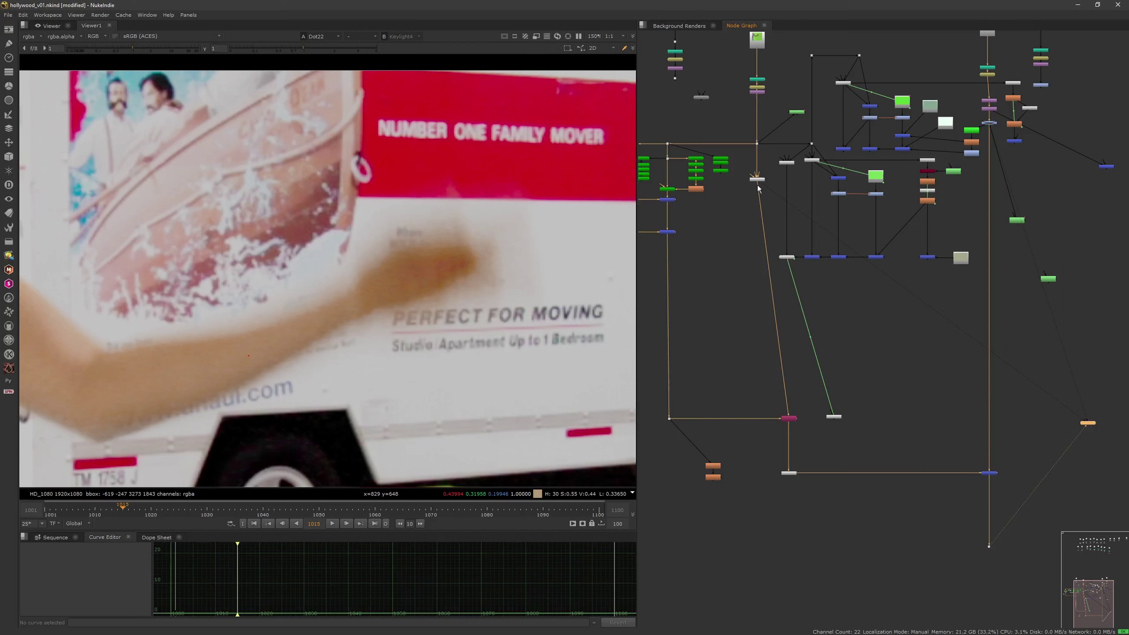
# View the tuned Keylight, raise its screen colour's green value slightly above zero, and close its properties.
pyautogui.moveTo(756, 186)
pyautogui.mouseDown()
pyautogui.moveTo(766, 210)
pyautogui.moveTo(855, 149)
pyautogui.moveTo(784, 187)
pyautogui.moveTo(758, 180)
pyautogui.mouseUp()
pyautogui.click(758, 180)
pyautogui.press('1')
pyautogui.doubleClick(759, 181)
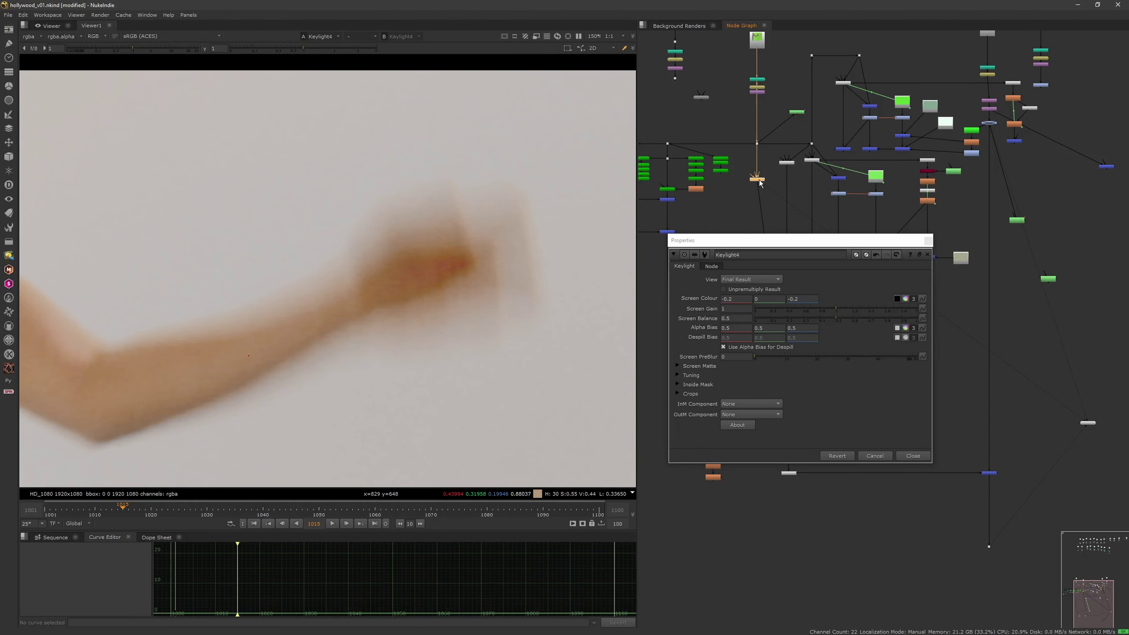
pyautogui.click(762, 297)
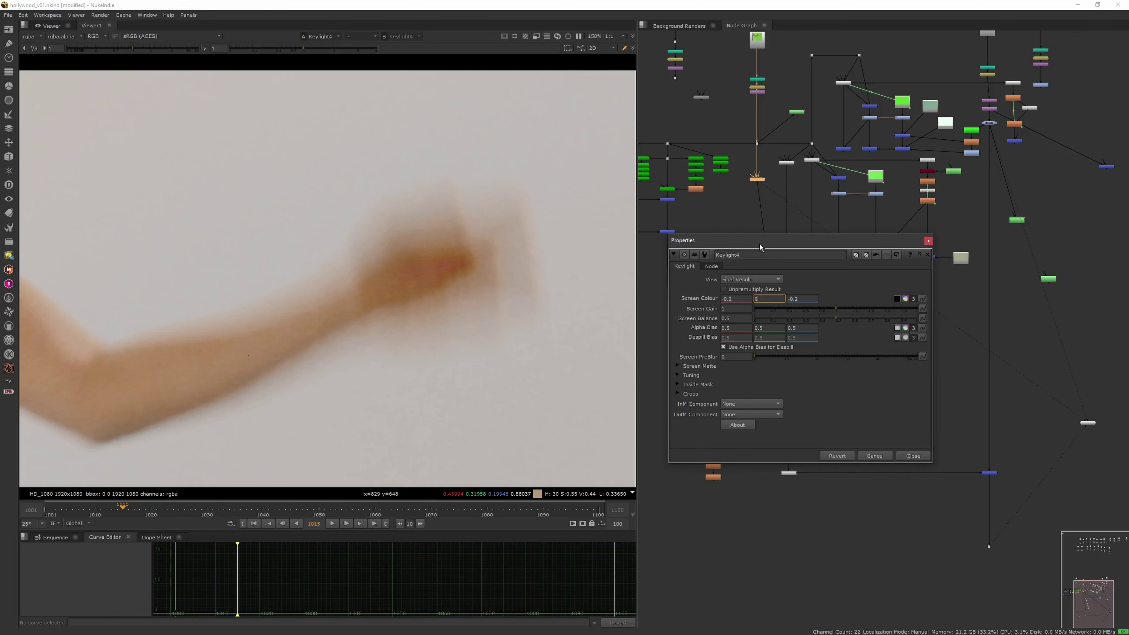
pyautogui.press('Up')
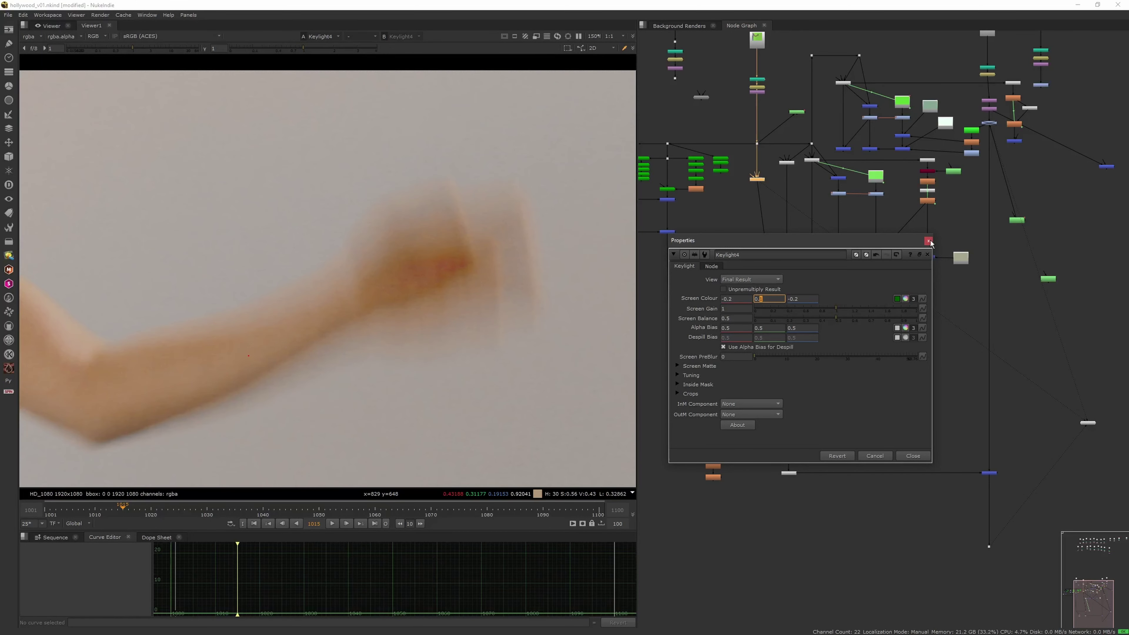
pyautogui.click(929, 241)
# Reconnect the Copy input to the previous despill branch for comparison, return it to the tuned Keylight, and view that Keylight.
pyautogui.moveTo(757, 189); pyautogui.dragTo(843, 150)
pyautogui.moveTo(840, 150); pyautogui.dragTo(758, 177)
pyautogui.click(757, 180)
pyautogui.press('1')
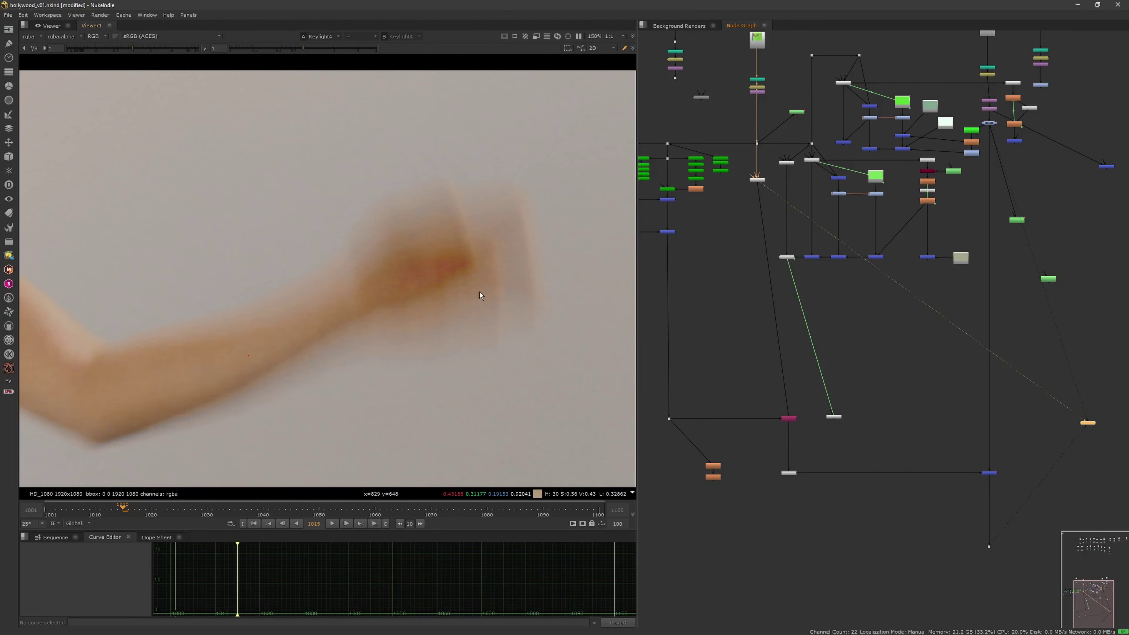
# Compare the tuned Keylight's output with the final composite across the full frame.
pyautogui.press('f')
pyautogui.moveTo(365, 320); pyautogui.dragTo(436, 340, button='middle')
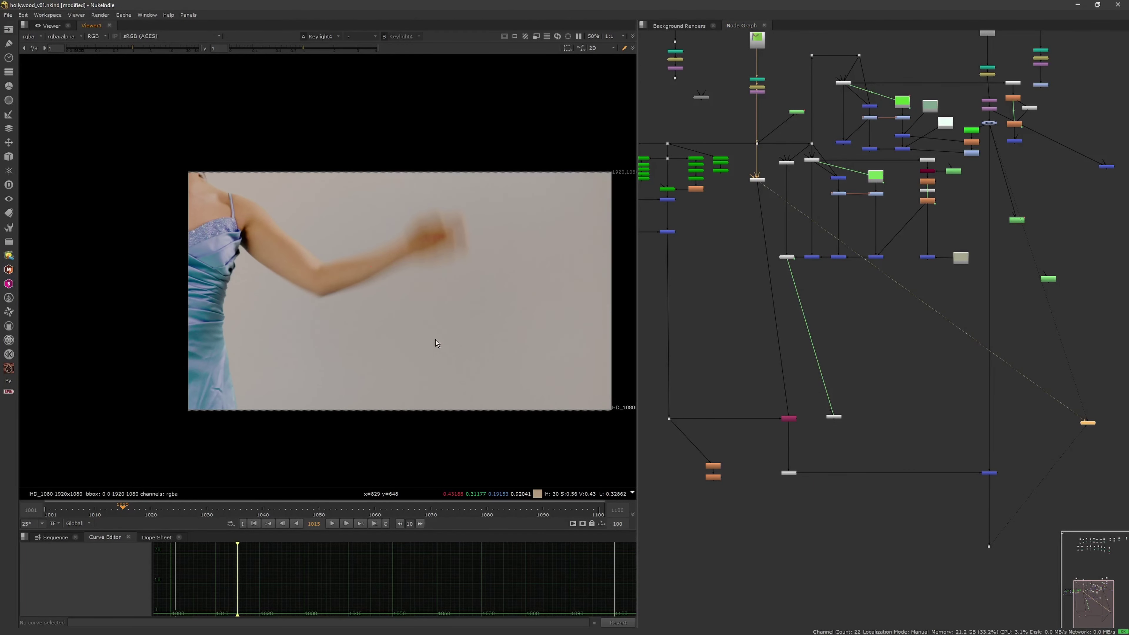
pyautogui.scroll(3, 435, 339)
pyautogui.moveTo(475, 306); pyautogui.dragTo(463, 336, button='middle')
pyautogui.press('2')
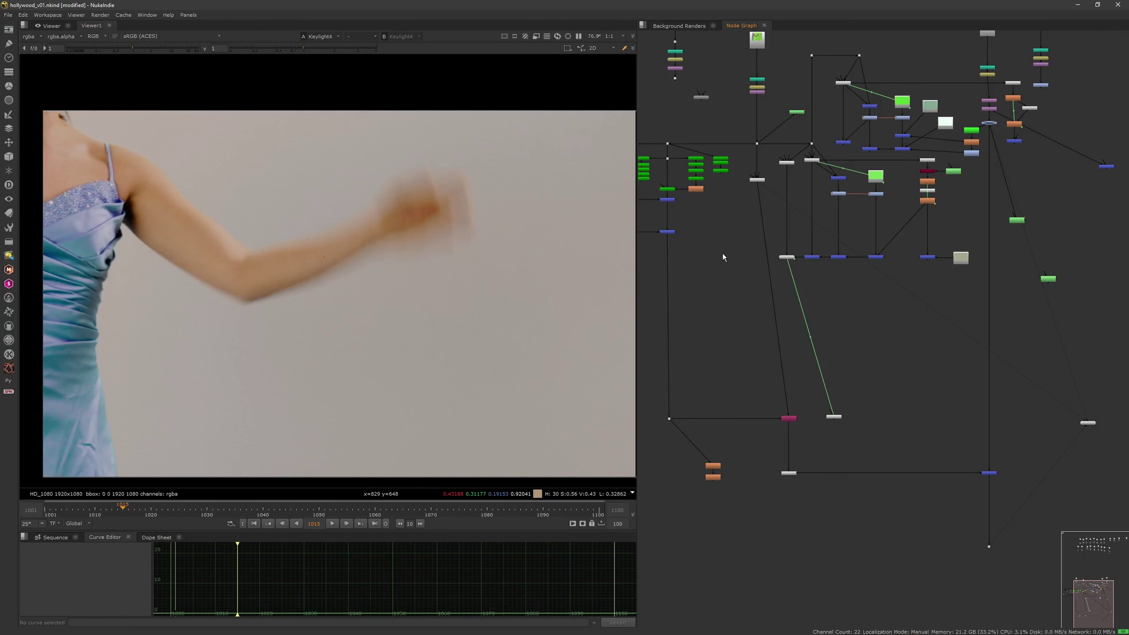
pyautogui.moveTo(741, 221); pyautogui.dragTo(769, 192)
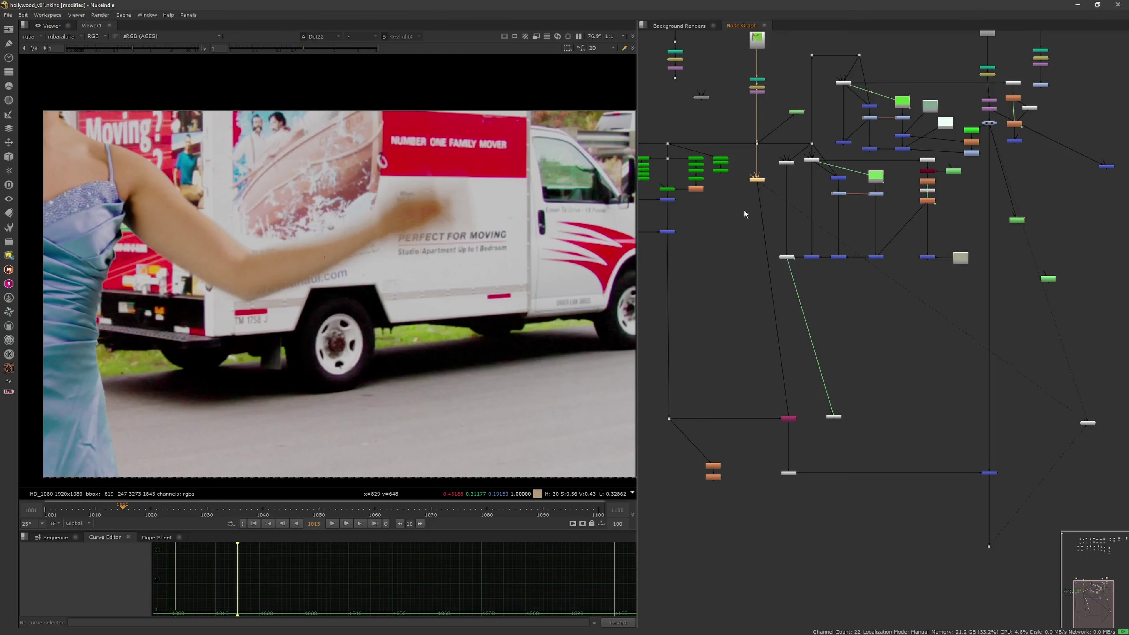
pyautogui.moveTo(738, 199); pyautogui.dragTo(779, 169)
pyautogui.press('1')
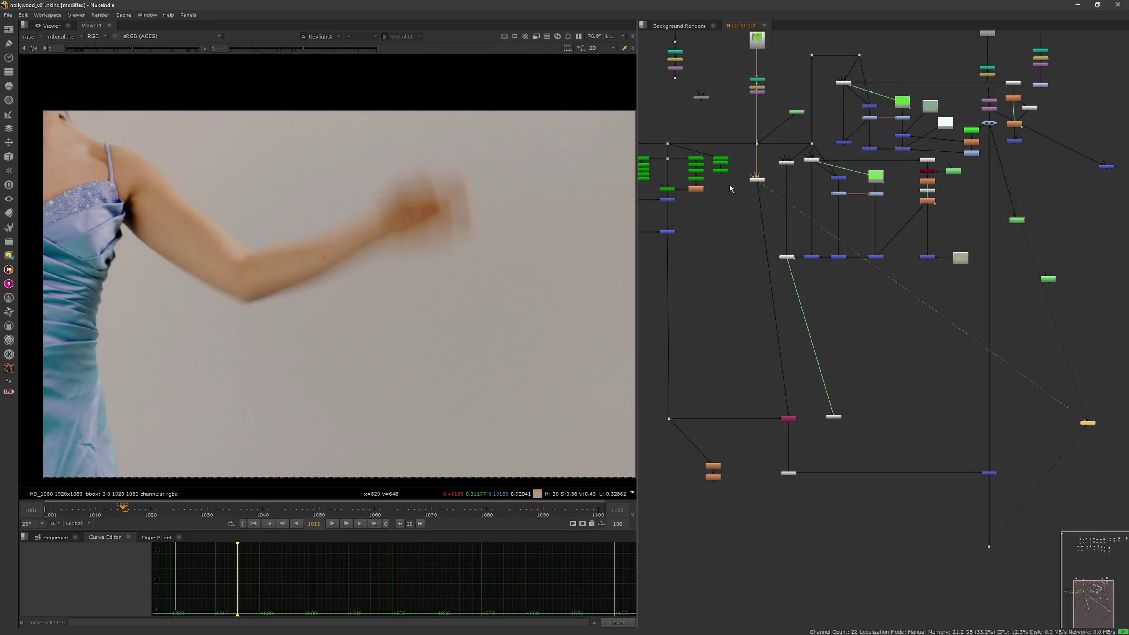
# Add a second Keylight node beside the tuned one and connect its source to the plate's dot.
pyautogui.moveTo(268, 299); pyautogui.dragTo(480, 268, button='middle')
pyautogui.scroll(6, 373, 279)
pyautogui.moveTo(271, 402); pyautogui.dragTo(344, 266, button='middle')
pyautogui.moveTo(755, 214); pyautogui.dragTo(757, 215, button='middle')
pyautogui.scroll(4, 757, 216)
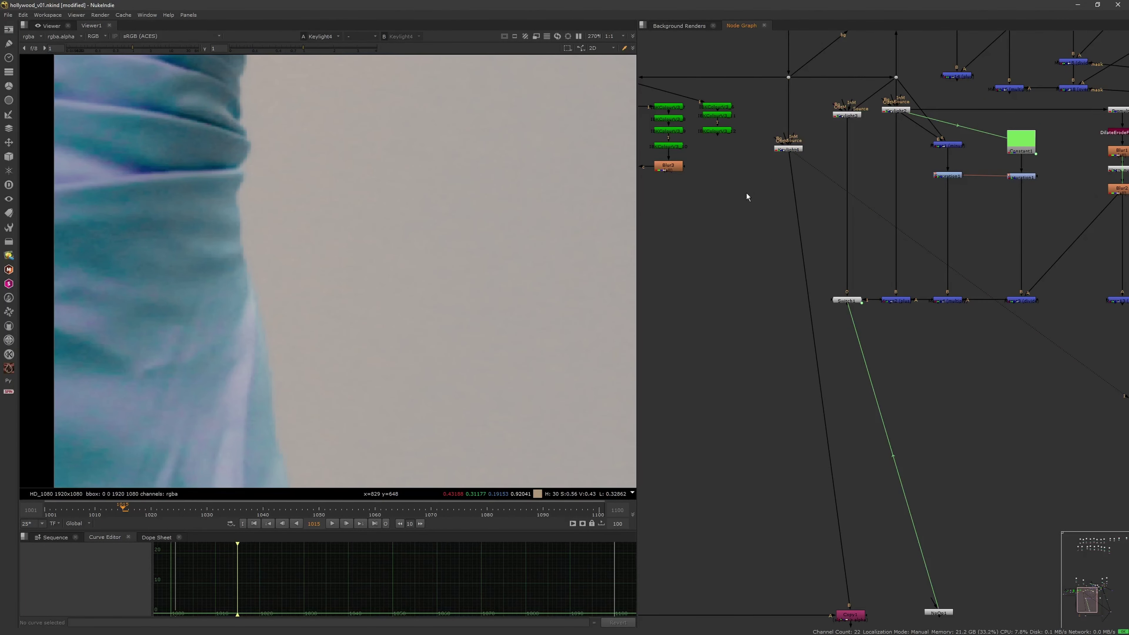
pyautogui.press('Tab')
pyautogui.write('key')
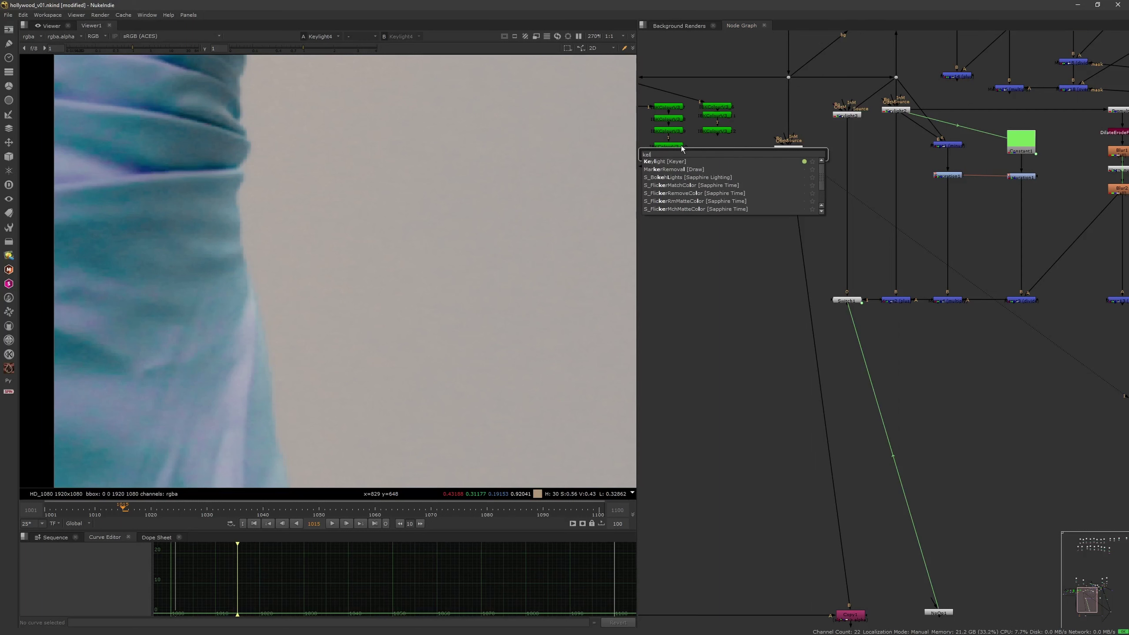
pyautogui.press('Escape')
pyautogui.click(713, 129)
pyautogui.moveTo(751, 179); pyautogui.dragTo(788, 78)
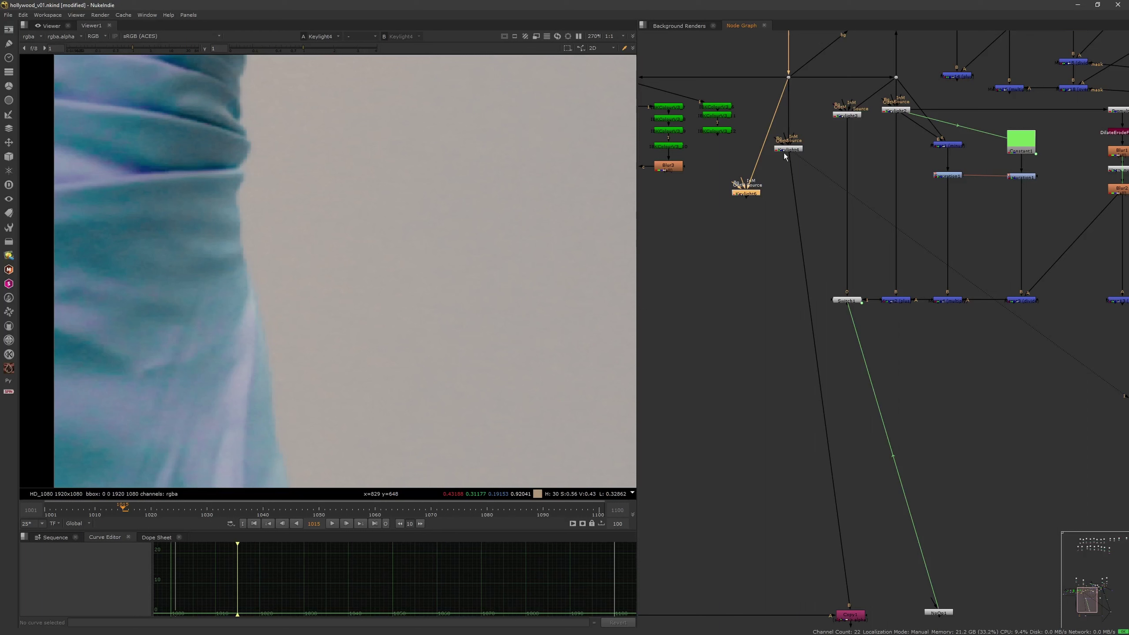
pyautogui.moveTo(756, 191); pyautogui.dragTo(745, 198)
# Insert a KeyMix node below the tuned Keylight, with the second Keylight connected as its A input.
pyautogui.click(791, 149)
pyautogui.click(775, 213)
pyautogui.press('Tab')
pyautogui.write('k')
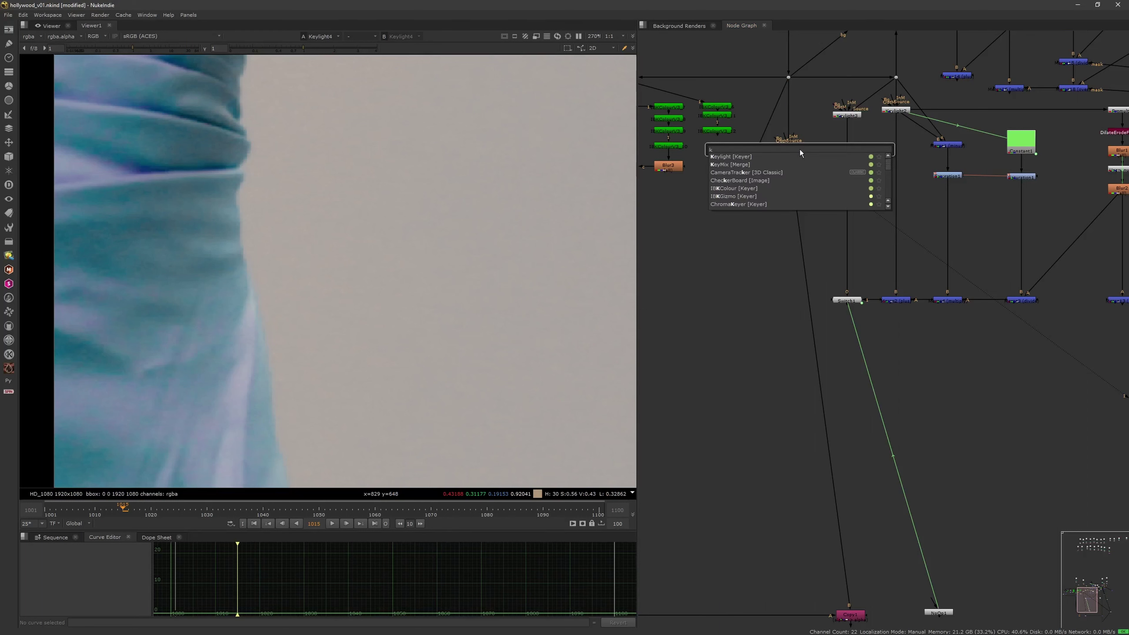
pyautogui.write('eym')
pyautogui.press('Down')
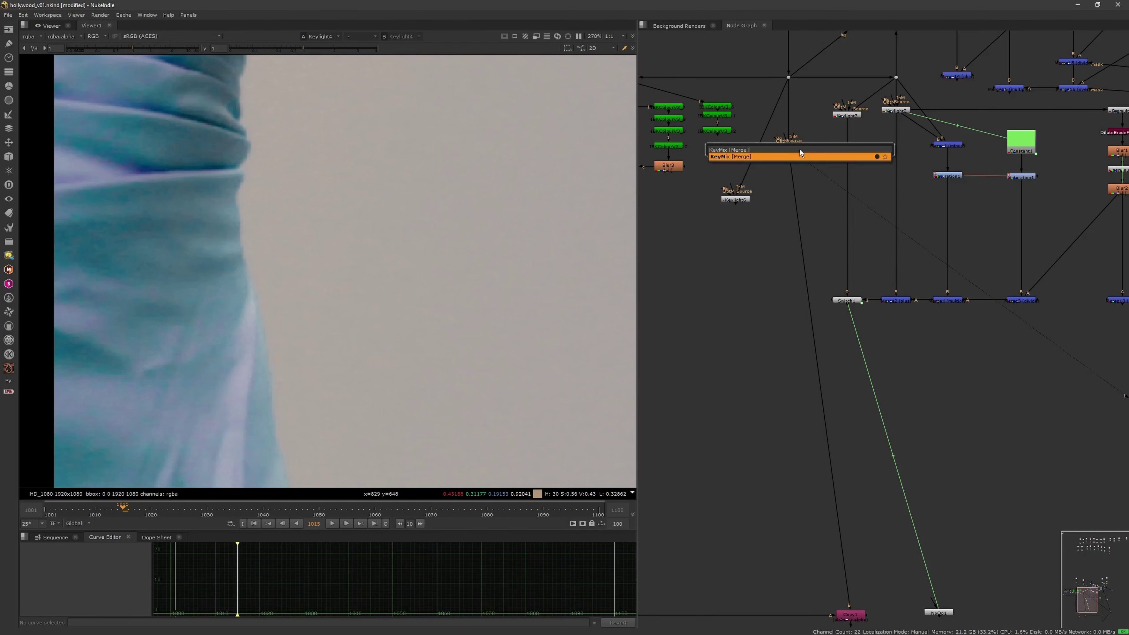
pyautogui.press('Return')
pyautogui.moveTo(754, 169); pyautogui.dragTo(752, 174)
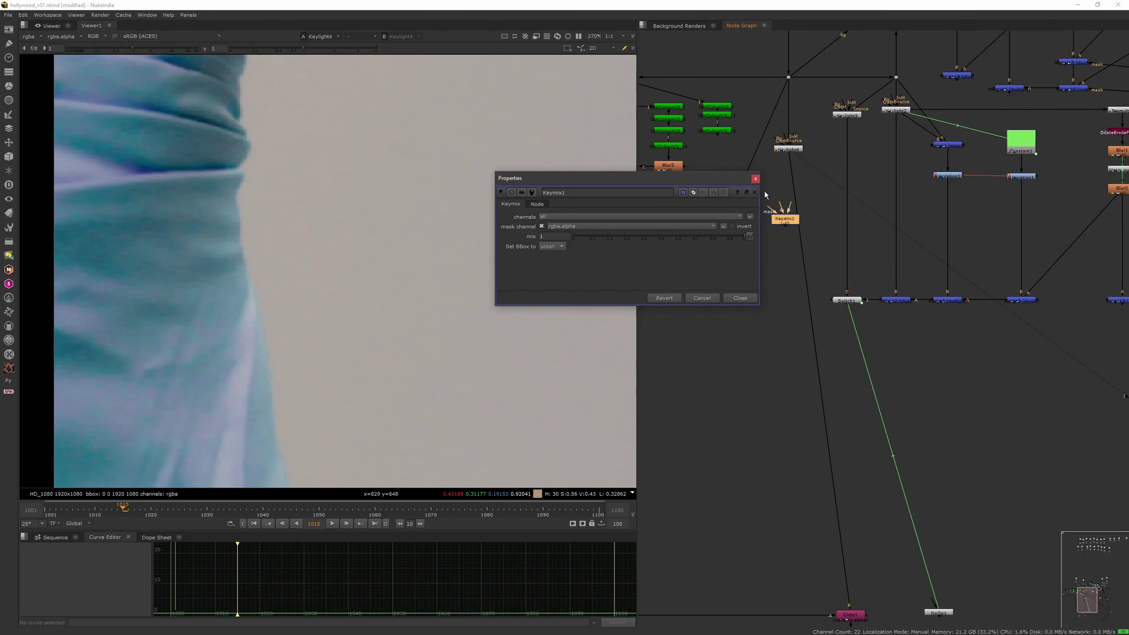
pyautogui.click(787, 223)
pyautogui.click(756, 179)
pyautogui.moveTo(785, 221)
pyautogui.mouseDown()
pyautogui.moveTo(794, 211)
pyautogui.moveTo(742, 201)
pyautogui.moveTo(727, 214)
pyautogui.moveTo(780, 217)
pyautogui.mouseUp()
# Add a Roto node and draw a closed Bezier shape along the dress edge from the underarm to below the frame.
pyautogui.click(822, 208)
pyautogui.press('o')
pyautogui.moveTo(299, 318); pyautogui.dragTo(303, 223, button='middle')
pyautogui.scroll(-4, 299, 280)
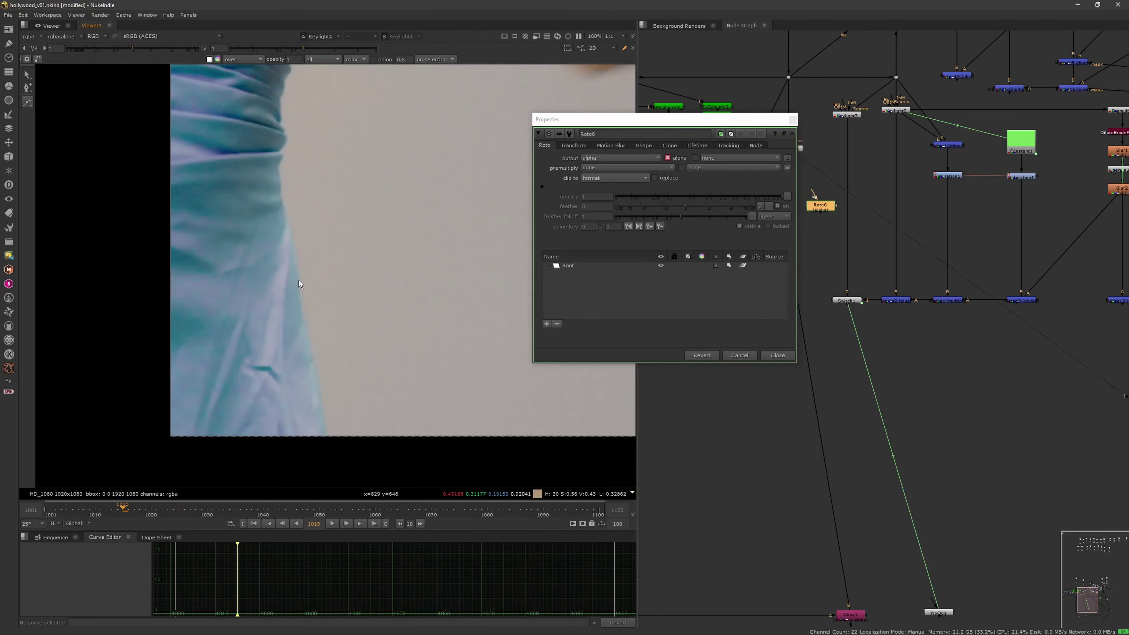
pyautogui.moveTo(288, 377); pyautogui.dragTo(245, 444, button='middle')
pyautogui.click(239, 450)
pyautogui.click(233, 377)
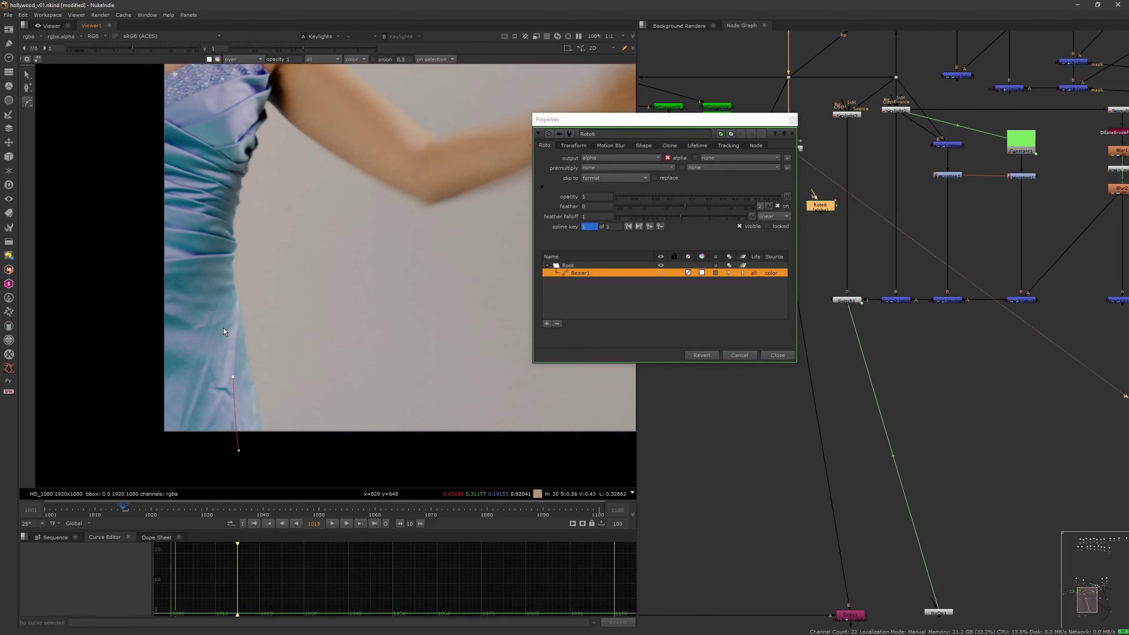
pyautogui.click(242, 140)
pyautogui.click(261, 119)
pyautogui.click(267, 186)
pyautogui.click(254, 294)
pyautogui.click(265, 350)
pyautogui.click(275, 401)
pyautogui.click(239, 450)
pyautogui.click(793, 121)
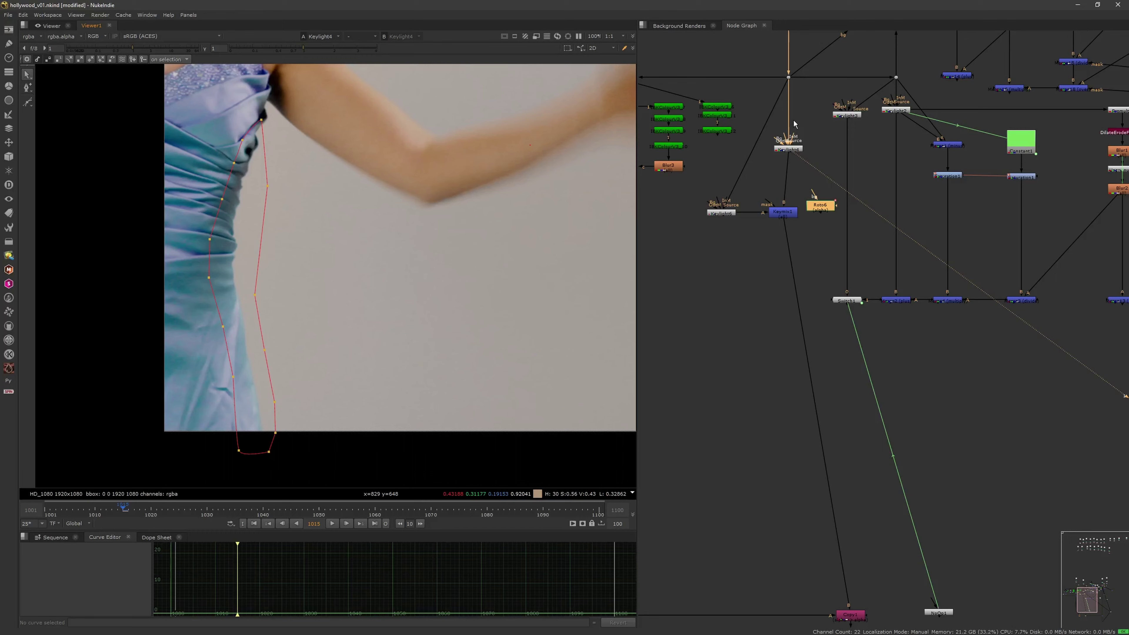
# Connect the Roto node to the KeyMix mask input.
pyautogui.scroll(1, 804, 203)
pyautogui.moveTo(789, 139); pyautogui.dragTo(785, 142)
pyautogui.click(738, 178)
pyautogui.moveTo(493, 259); pyautogui.dragTo(356, 344, button='middle')
pyautogui.scroll(-1, 365, 343)
pyautogui.scroll(-2, 403, 334)
pyautogui.moveTo(483, 348); pyautogui.dragTo(387, 315, button='middle')
pyautogui.scroll(2, 366, 344)
pyautogui.scroll(-2, 437, 327)
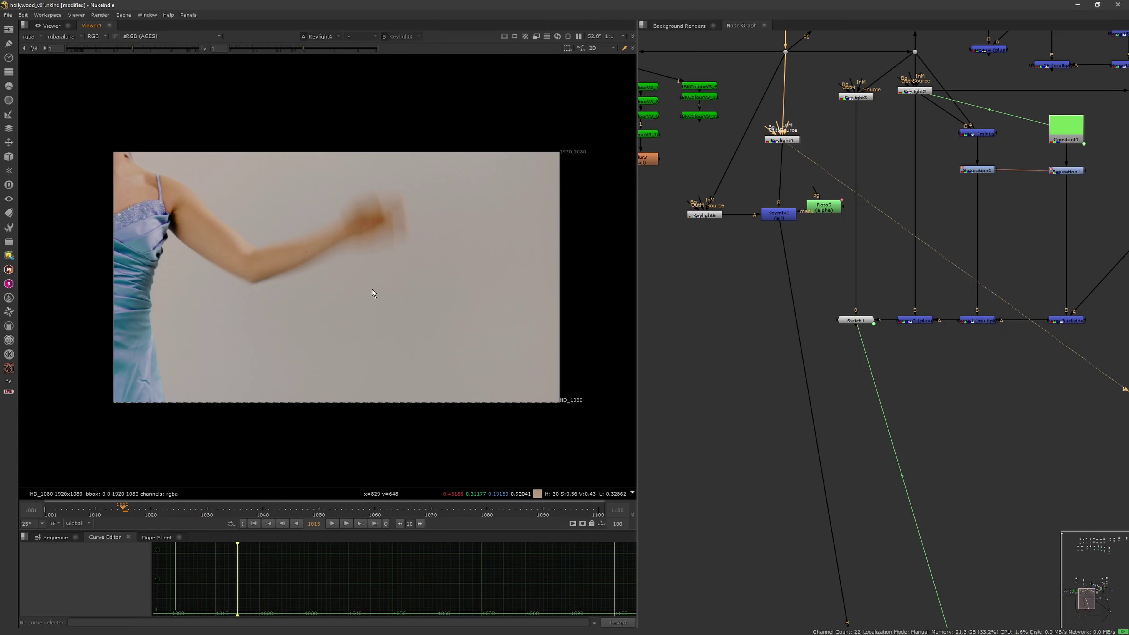
pyautogui.scroll(1, 405, 269)
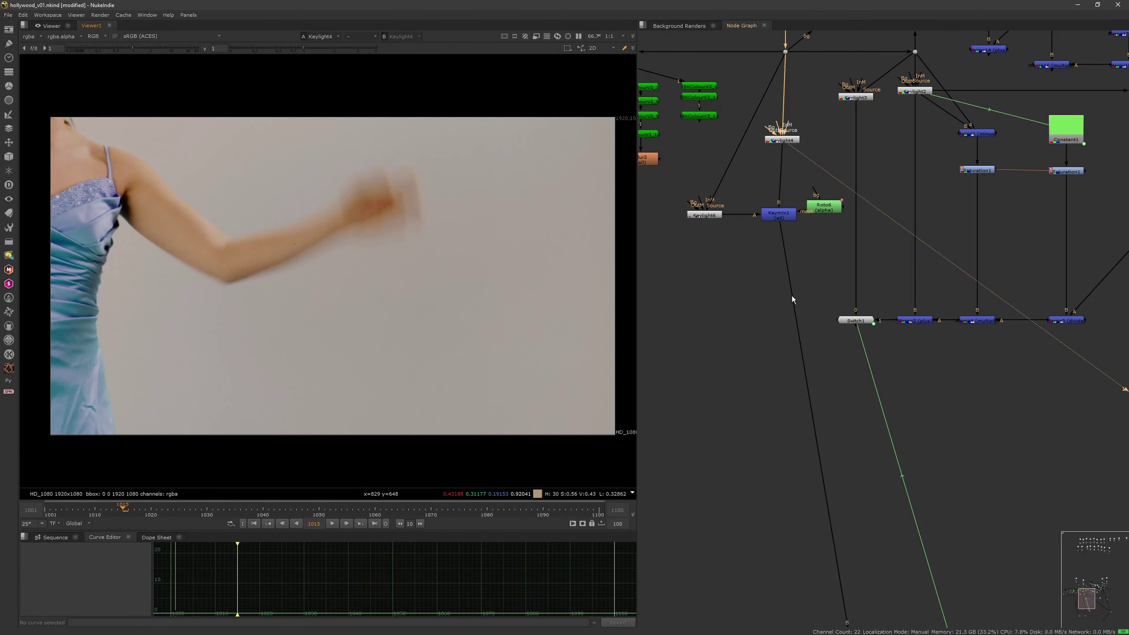
# Compare the second Keylight, the KeyMix result and the final composite along the dress edge.
pyautogui.keyDown('ctrl'); pyautogui.keyDown('shift'); pyautogui.click(714, 214); pyautogui.keyUp('shift'); pyautogui.keyUp('ctrl')
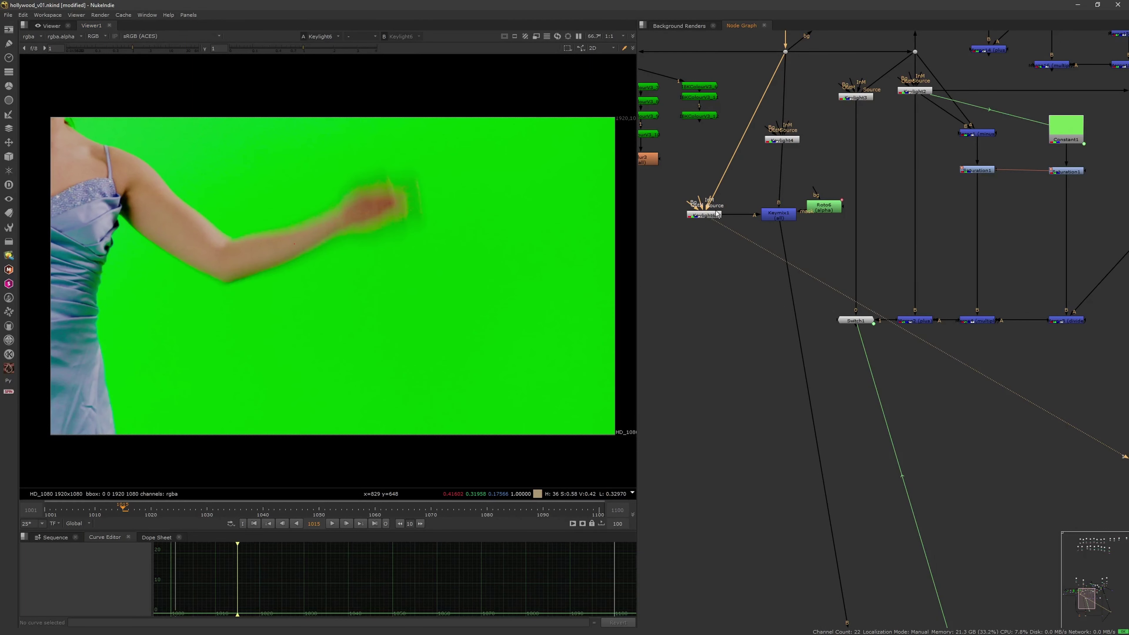
pyautogui.keyDown('ctrl'); pyautogui.keyDown('shift'); pyautogui.click(781, 215); pyautogui.keyUp('shift'); pyautogui.keyUp('ctrl')
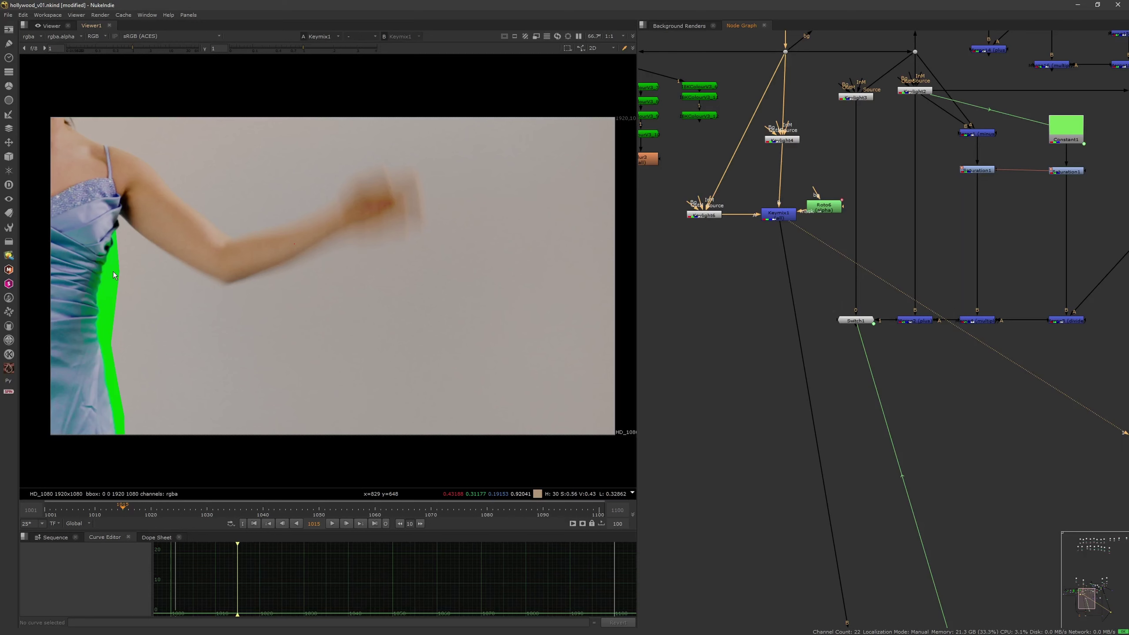
pyautogui.moveTo(115, 256); pyautogui.dragTo(228, 248, button='middle')
pyautogui.scroll(4, 229, 248)
pyautogui.moveTo(202, 293); pyautogui.dragTo(217, 253, button='middle')
pyautogui.scroll(4, 216, 254)
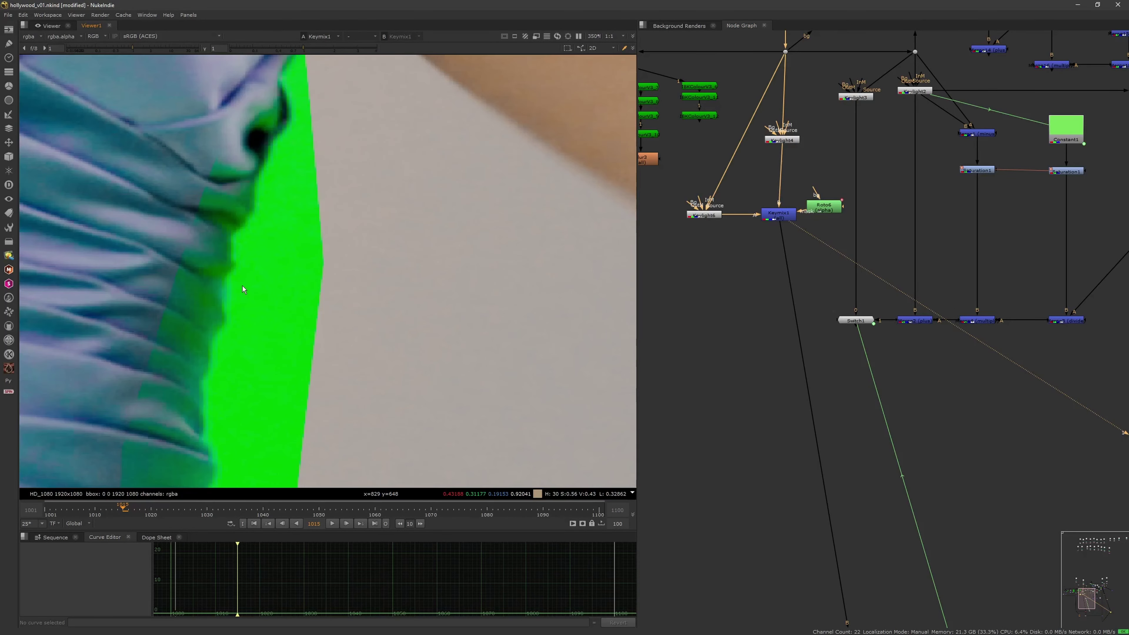
pyautogui.scroll(-6, 268, 295)
pyautogui.scroll(4, 252, 311)
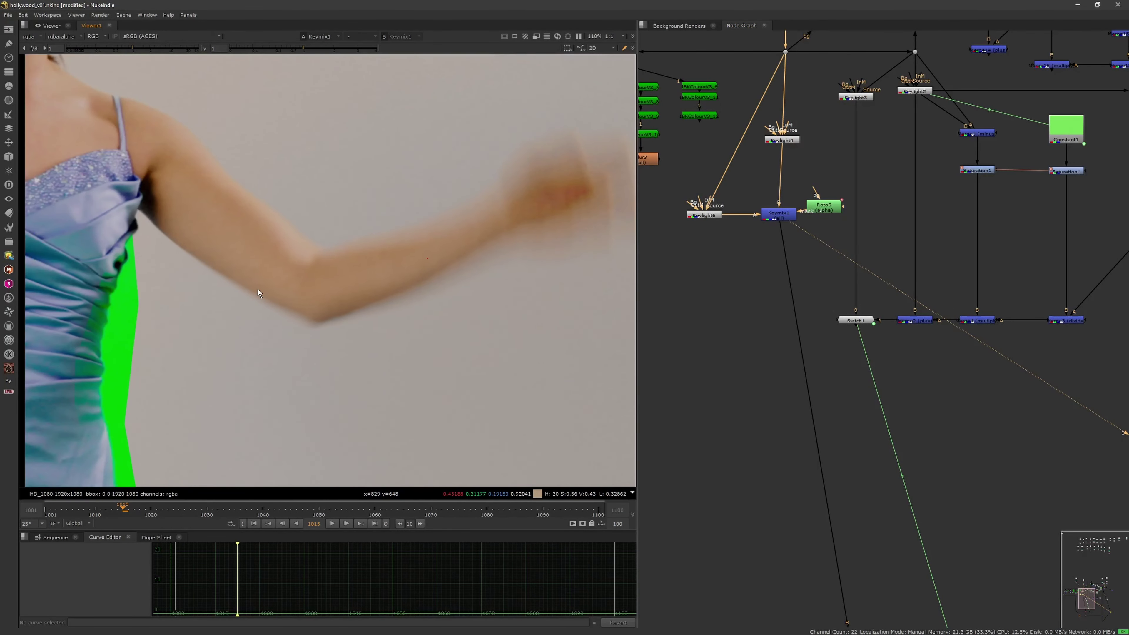
pyautogui.moveTo(255, 326); pyautogui.dragTo(256, 280, button='middle')
pyautogui.click(730, 223)
pyautogui.click(711, 215)
pyautogui.press('1')
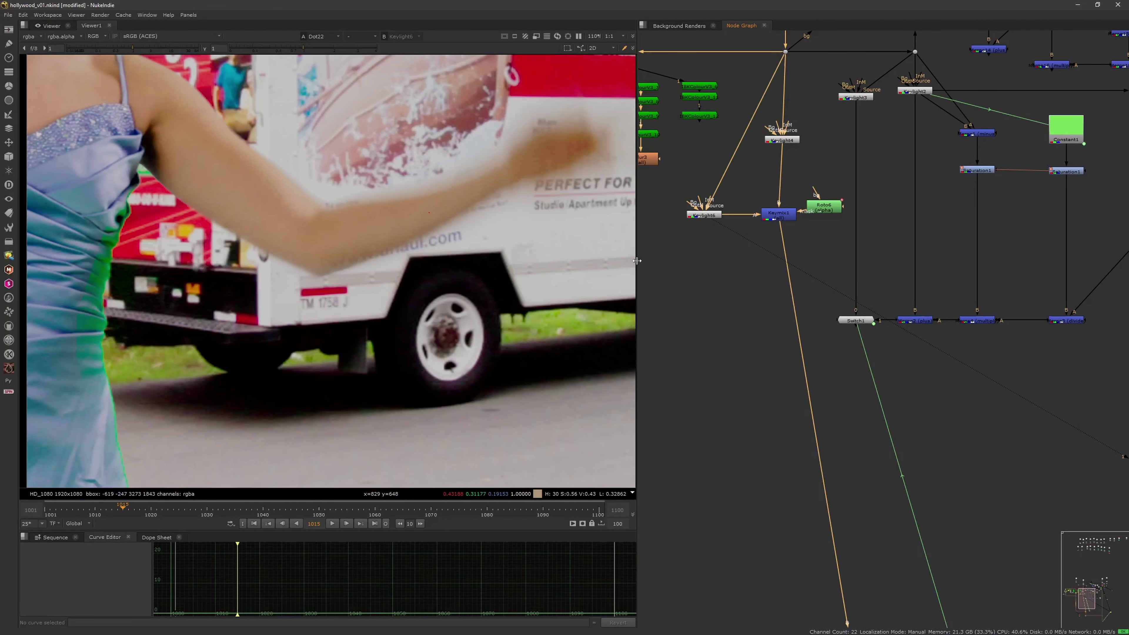
pyautogui.moveTo(117, 252); pyautogui.dragTo(177, 240, button='middle')
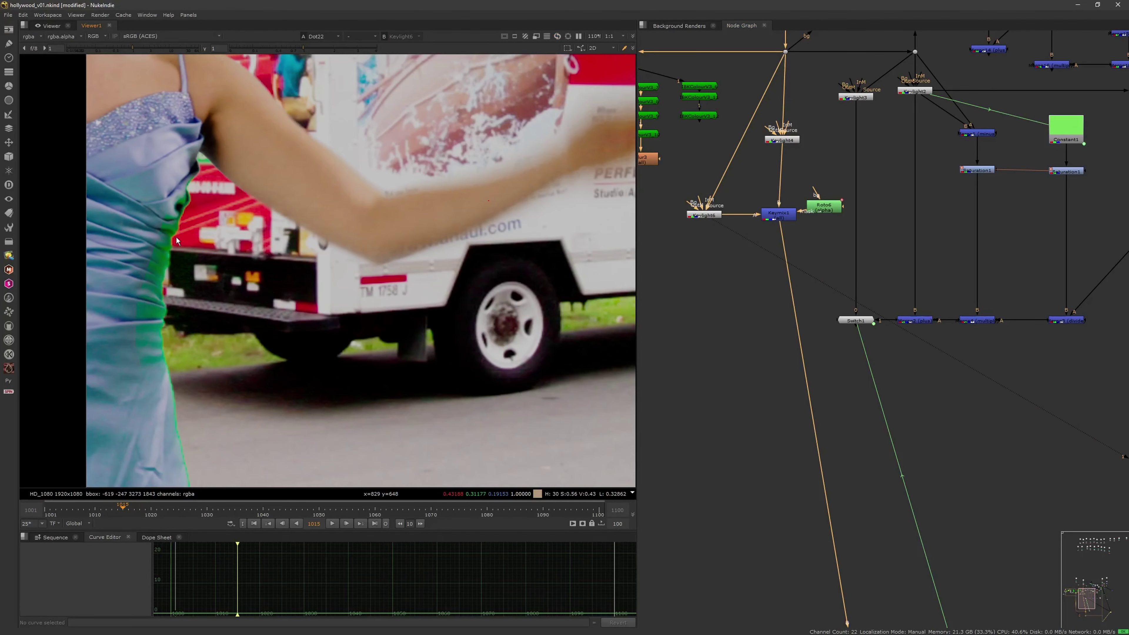
# Open the second Keylight's properties and set its screen colour's green value to 1.
pyautogui.press('1')
pyautogui.doubleClick(705, 216)
pyautogui.click(547, 172)
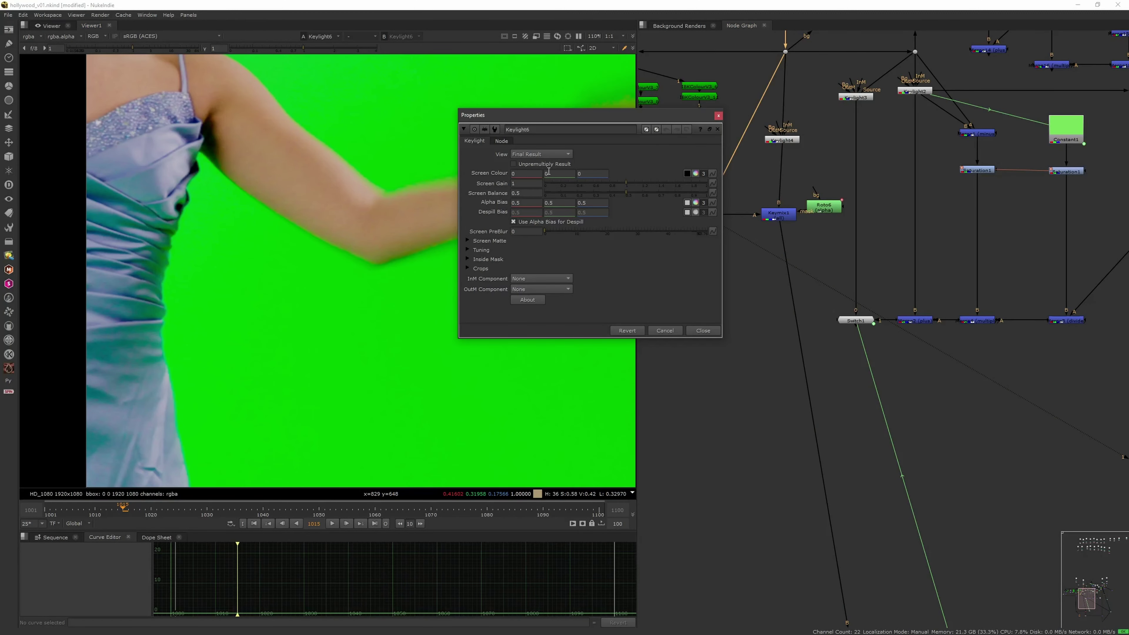
pyautogui.write('1')
pyautogui.press('Return')
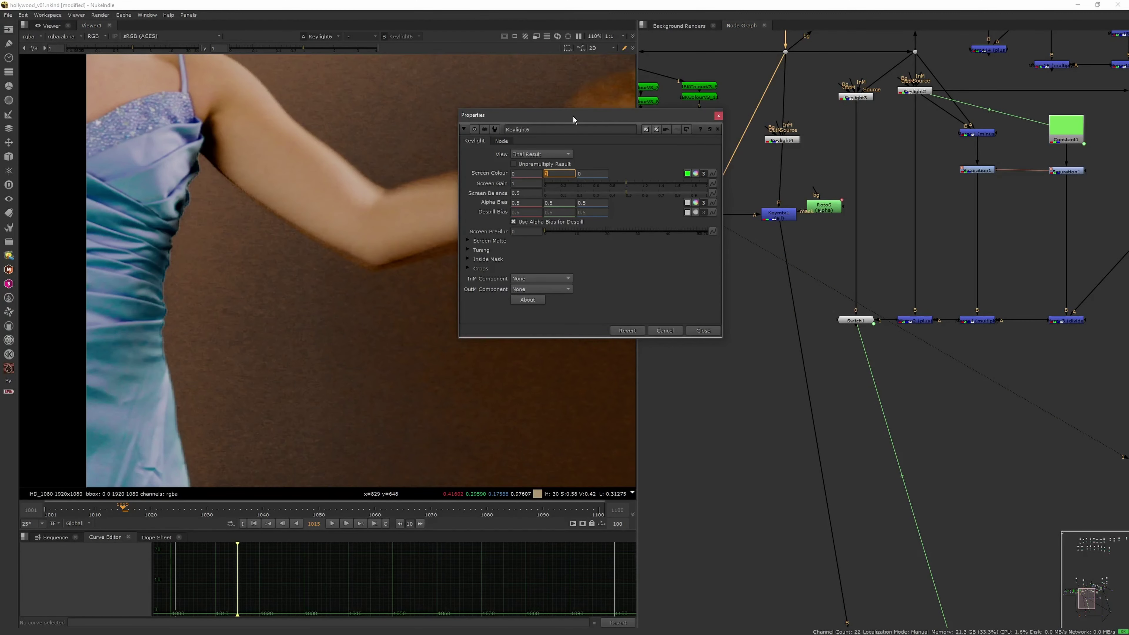
# Try several blue values for the second Keylight's screen colour and lower blue below zero.
pyautogui.press('Tab')
pyautogui.press('Up')
pyautogui.press('Down')
pyautogui.press('Down')
pyautogui.press('Down')
pyautogui.press('Down')
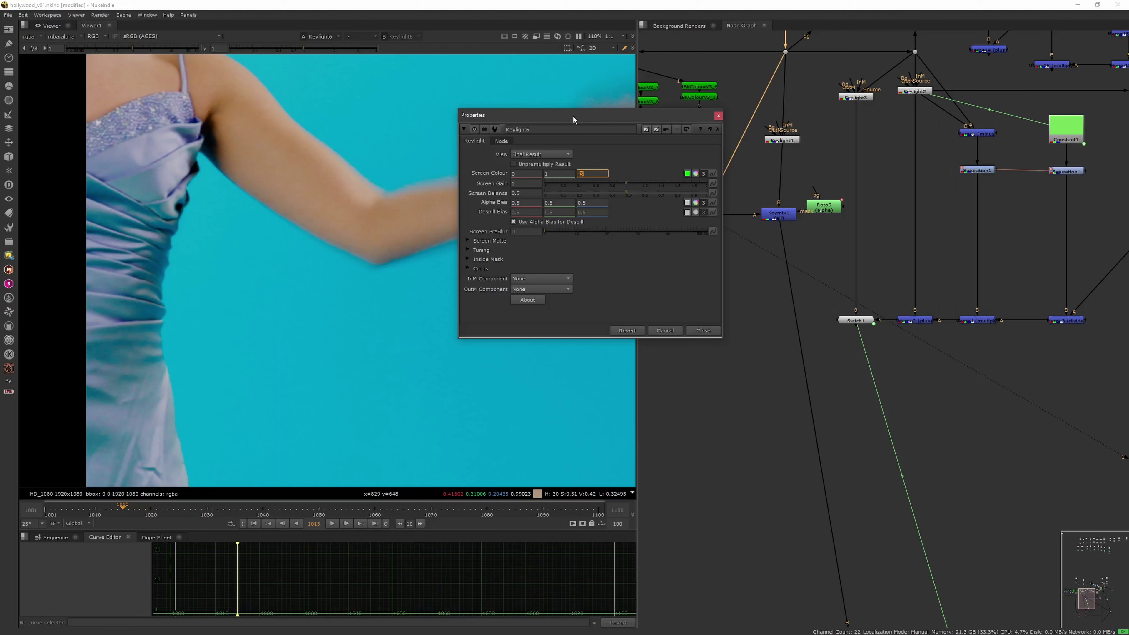
# Set the second Keylight's screen colour red value to 0.17 and close its properties.
pyautogui.moveTo(521, 174); pyautogui.dragTo(490, 174)
pyautogui.press('Up')
pyautogui.press('Up')
pyautogui.press('Up')
pyautogui.press('Up')
pyautogui.press('Up')
pyautogui.press('Left')
pyautogui.press('Up')
pyautogui.press('Down')
pyautogui.click(711, 330)
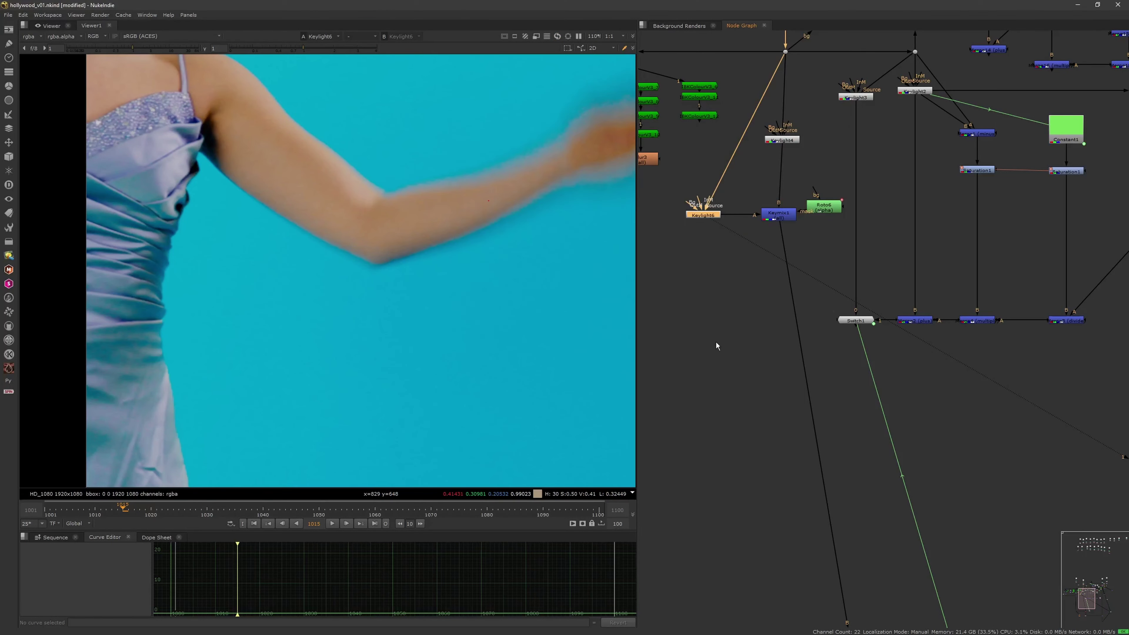
# View the composite at the dress edge and set the second Keylight's screen colour blue value to -3.
pyautogui.press('2')
pyautogui.scroll(5, 298, 272)
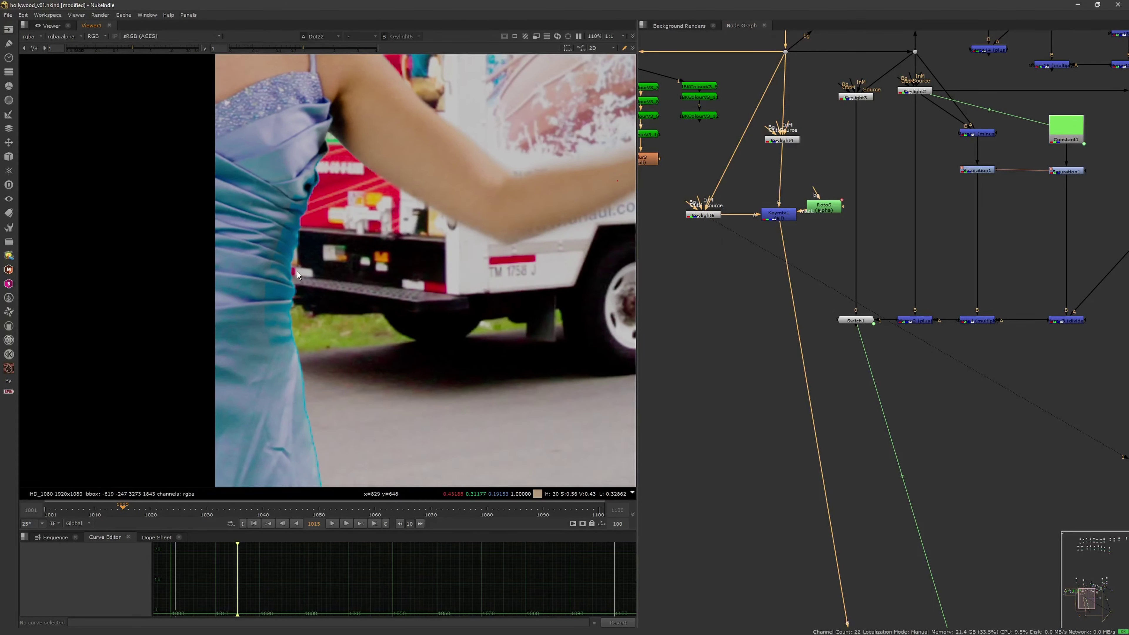
pyautogui.doubleClick(706, 215)
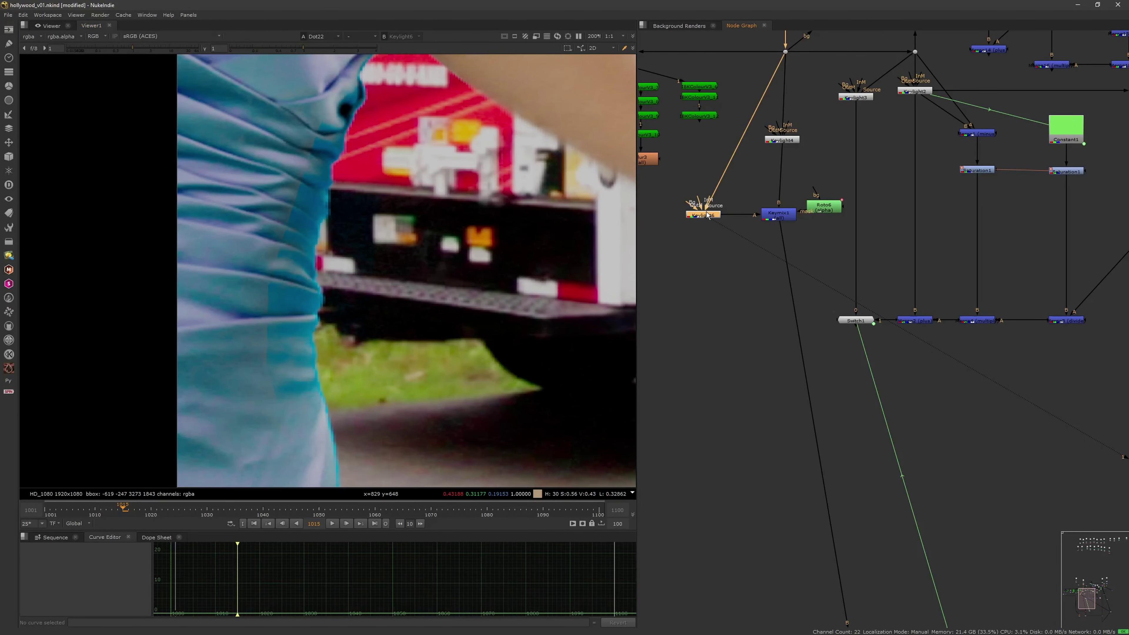
pyautogui.click(591, 174)
pyautogui.write('-3')
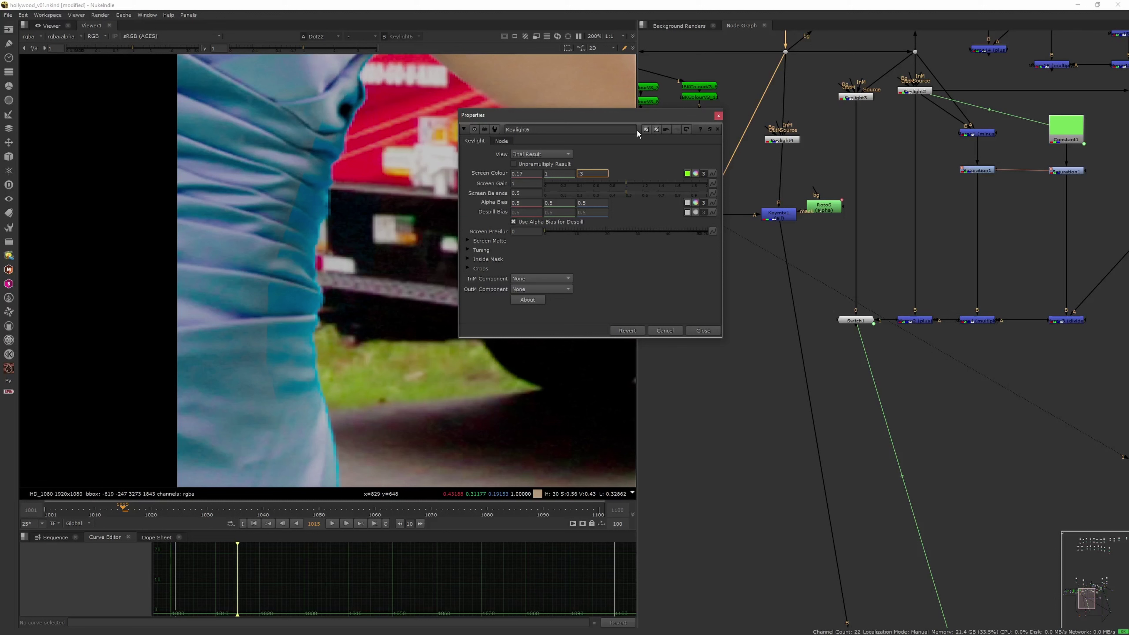
# Raise the second Keylight's screen colour green value above 1.
pyautogui.press('Up')
pyautogui.press('Up')
pyautogui.press('Up')
pyautogui.press('Up')
pyautogui.press('Up')
pyautogui.press('Up')
pyautogui.press('Up')
# Try several red values for the second Keylight's screen colour, make red negative, and close its properties.
pyautogui.click(526, 173)
pyautogui.press('Up')
pyautogui.press('Down')
pyautogui.press('Down')
pyautogui.press('Down')
pyautogui.press('Down')
pyautogui.press('Left')
pyautogui.press('Up')
pyautogui.press('Up')
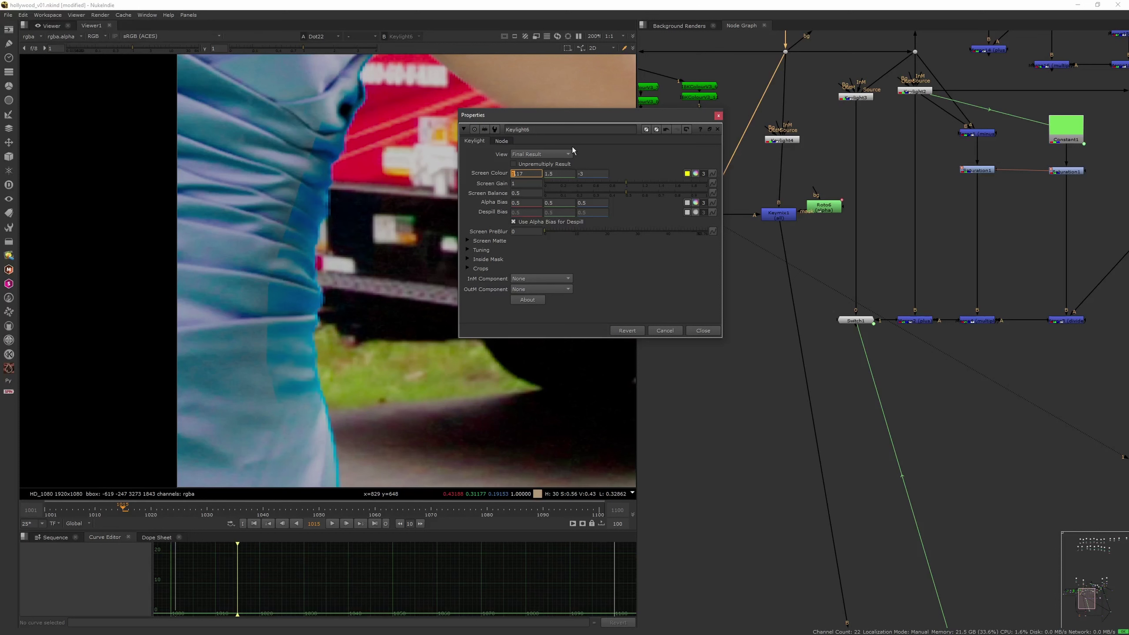
pyautogui.write('-')
pyautogui.press('Down')
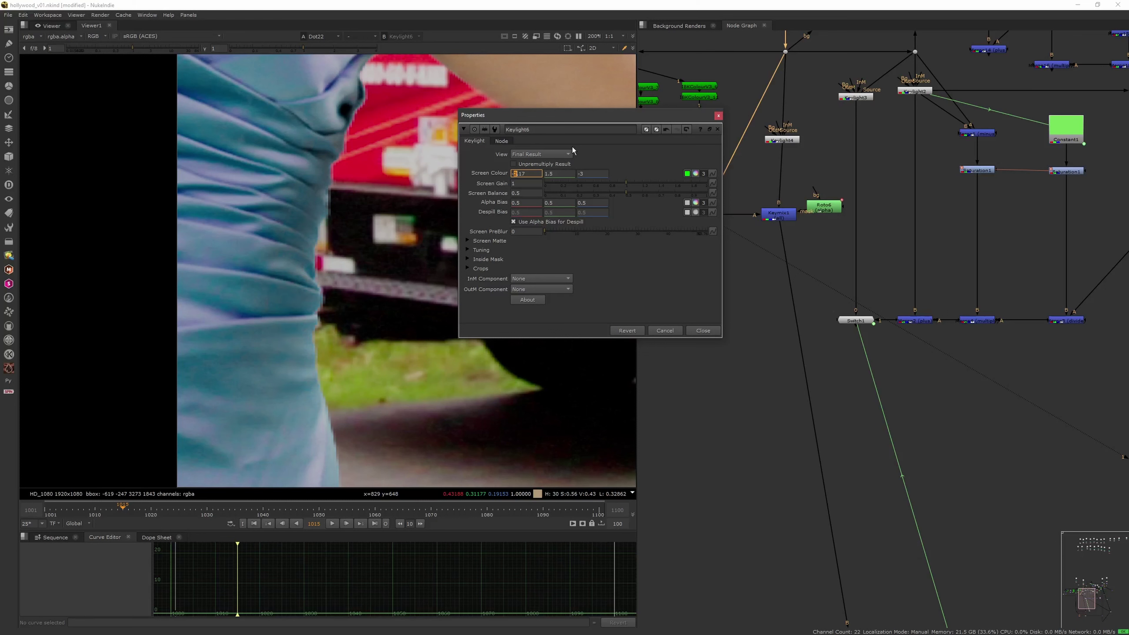
pyautogui.click(703, 331)
# View the Keymix node's despilled output and return to the composite.
pyautogui.click(778, 213)
pyautogui.press('1')
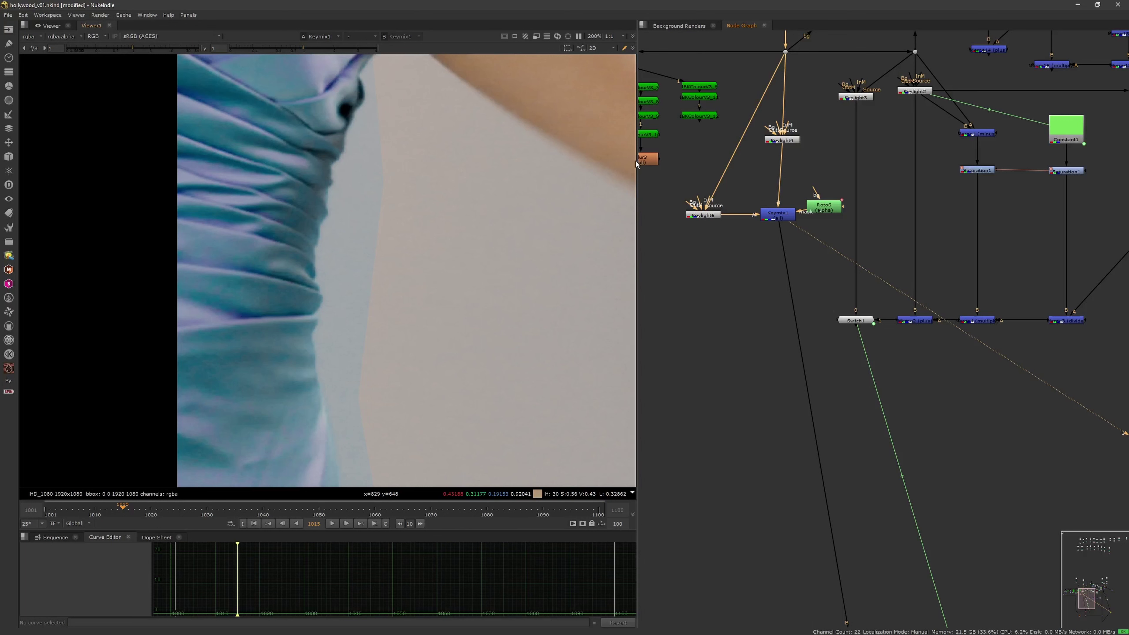
pyautogui.press('2')
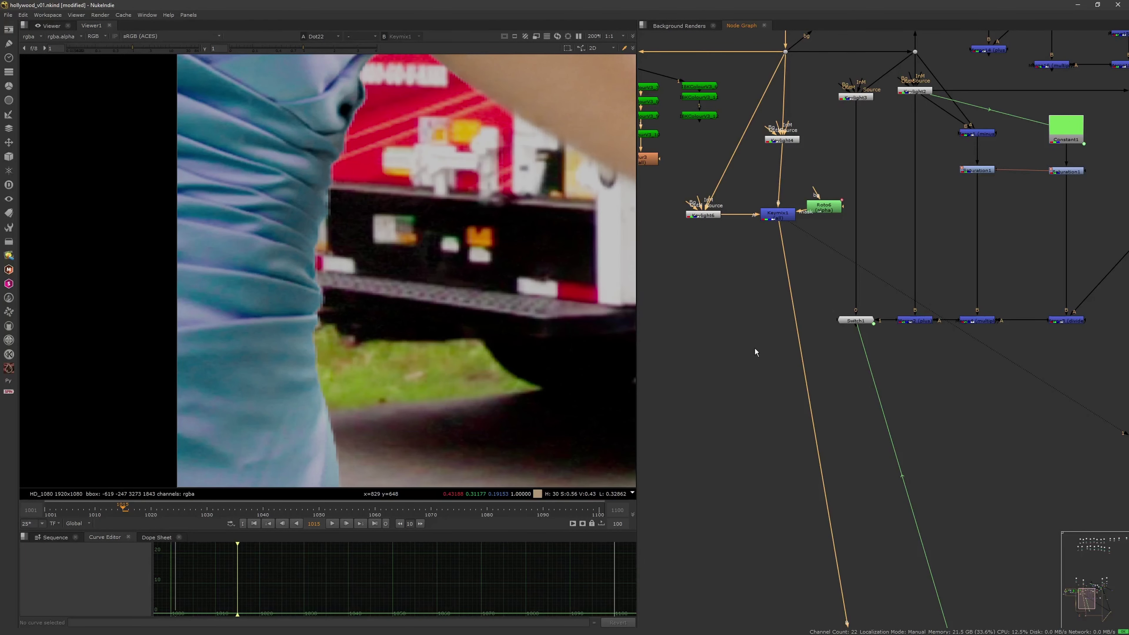
# Disable the Keymix node to see the composite's dress edge without the second Keylight.
pyautogui.scroll(-5, 429, 296)
pyautogui.moveTo(379, 306); pyautogui.dragTo(373, 277, button='middle')
pyautogui.click(787, 211)
pyautogui.scroll(5, 342, 287)
pyautogui.scroll(2, 336, 276)
pyautogui.press('d')
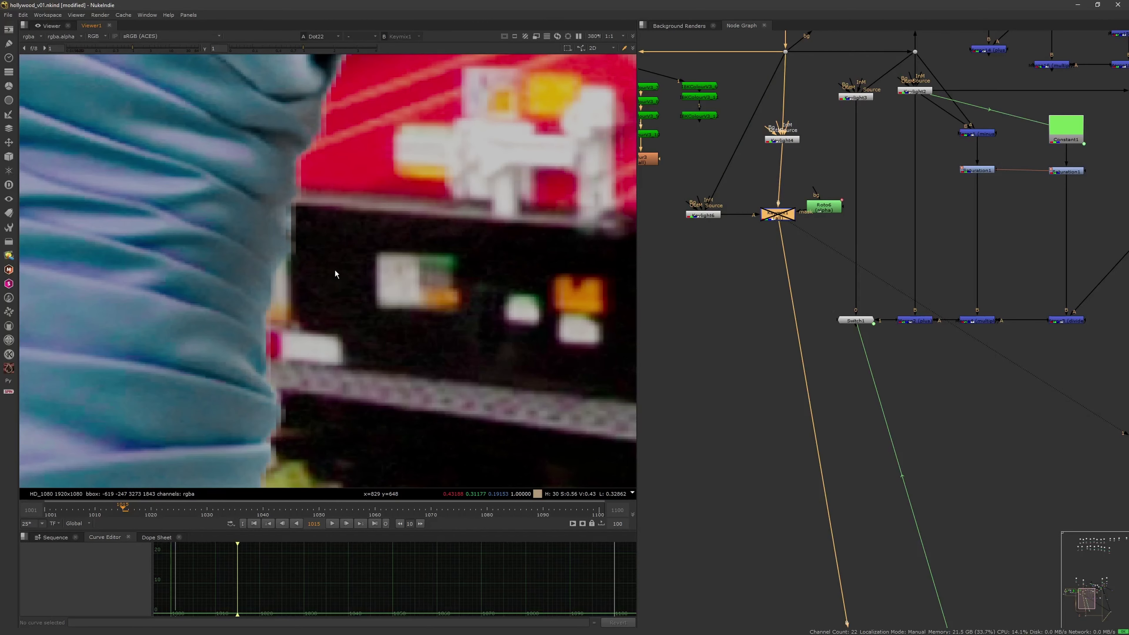
# Check the dress edge in the first Keylight's output, the green-screen plate and the composite.
pyautogui.click(782, 140)
pyautogui.press('1')
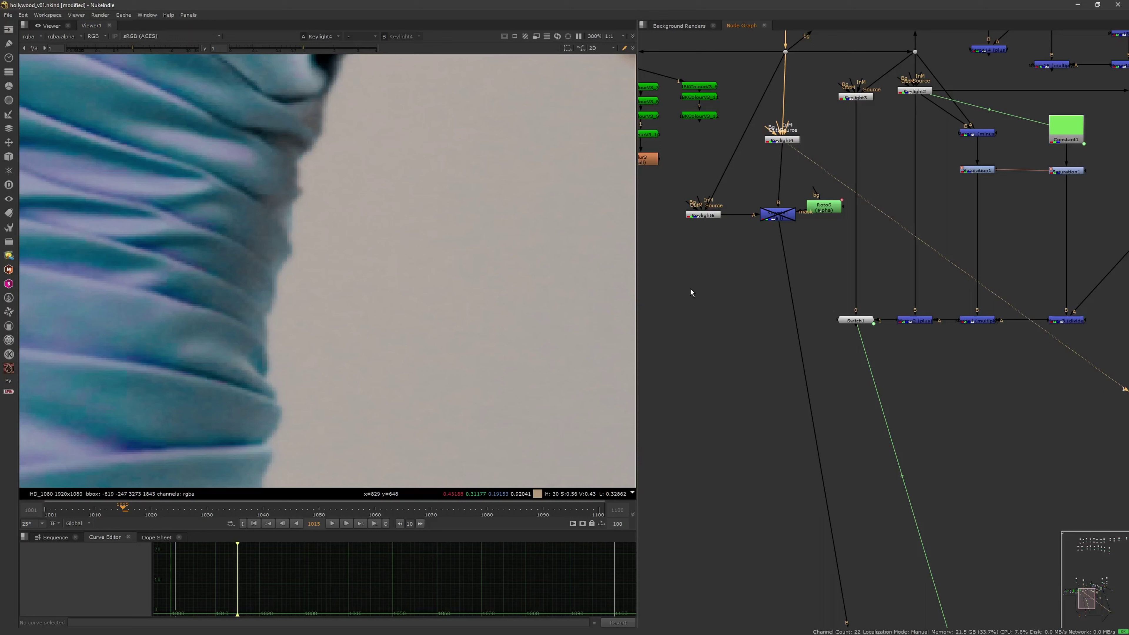
pyautogui.click(785, 51)
pyautogui.press('1')
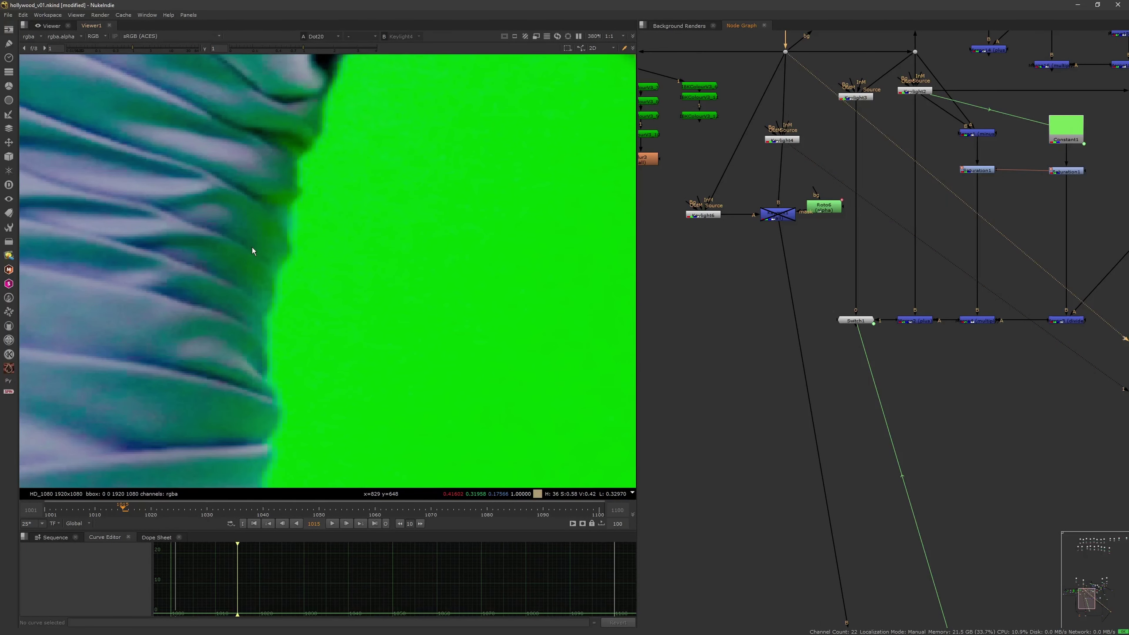
pyautogui.press('2')
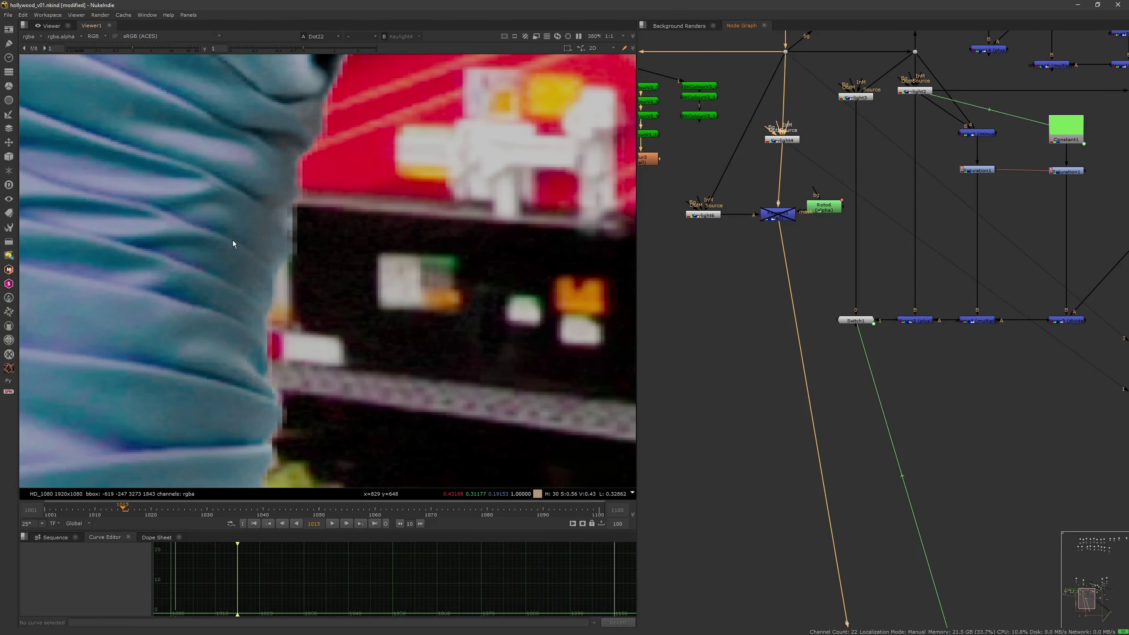
# Enable the Keymix node again and check the composite's dress edge.
pyautogui.click(788, 214)
pyautogui.press('d')
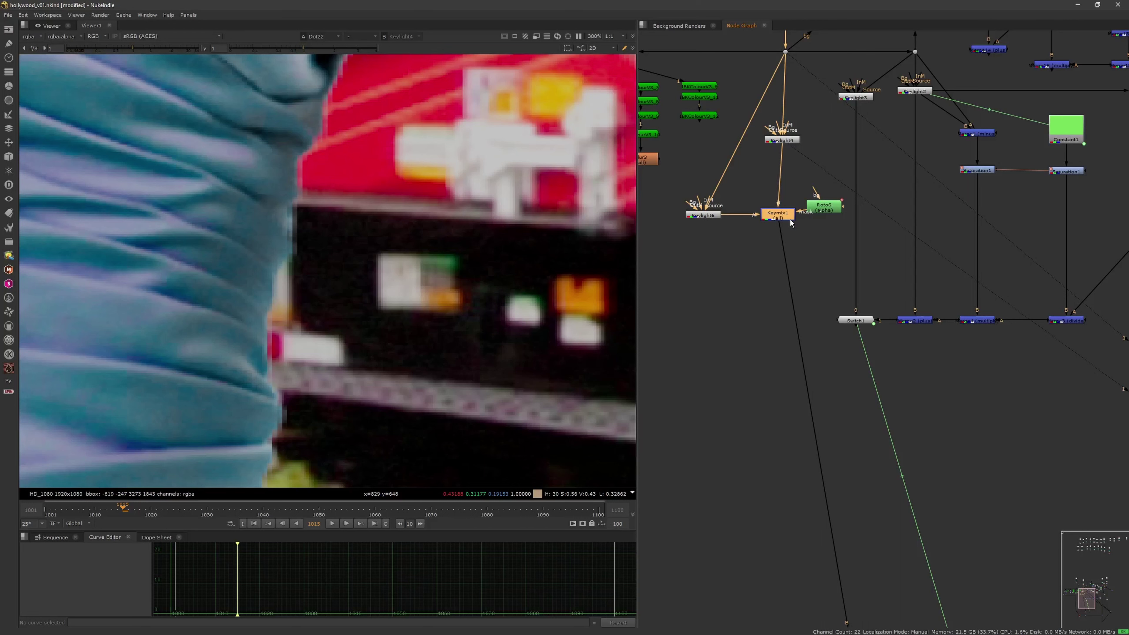
pyautogui.click(735, 299)
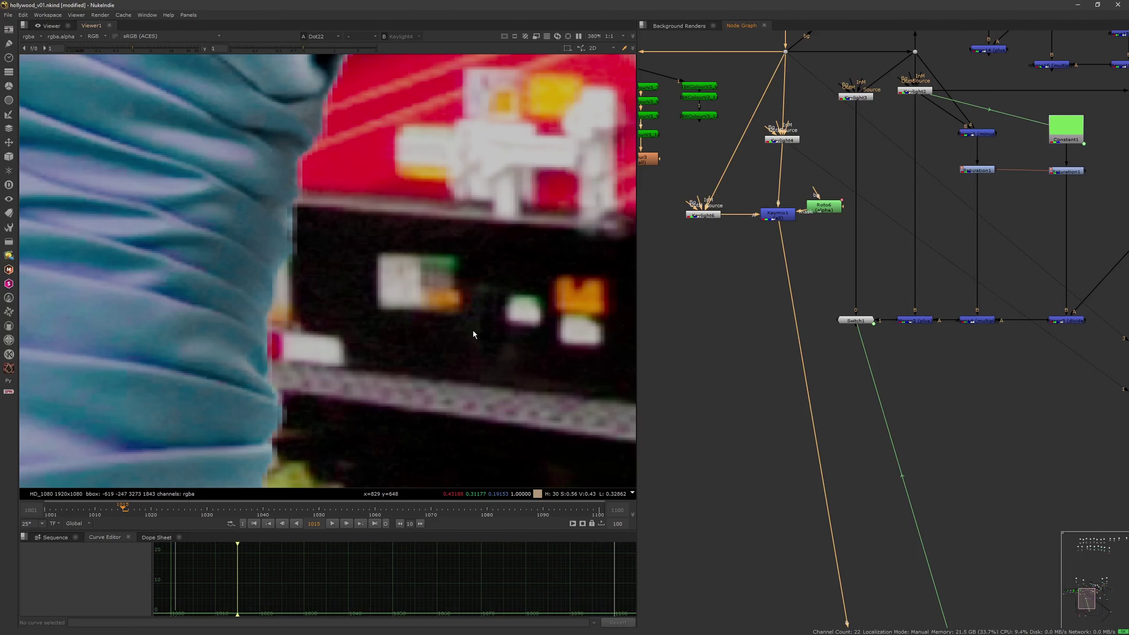
# Adjust the feather of Bezier1 in the Roto mask for the second Keylight and close its properties.
pyautogui.scroll(-4, 473, 334)
pyautogui.moveTo(822, 209); pyautogui.dragTo(824, 217)
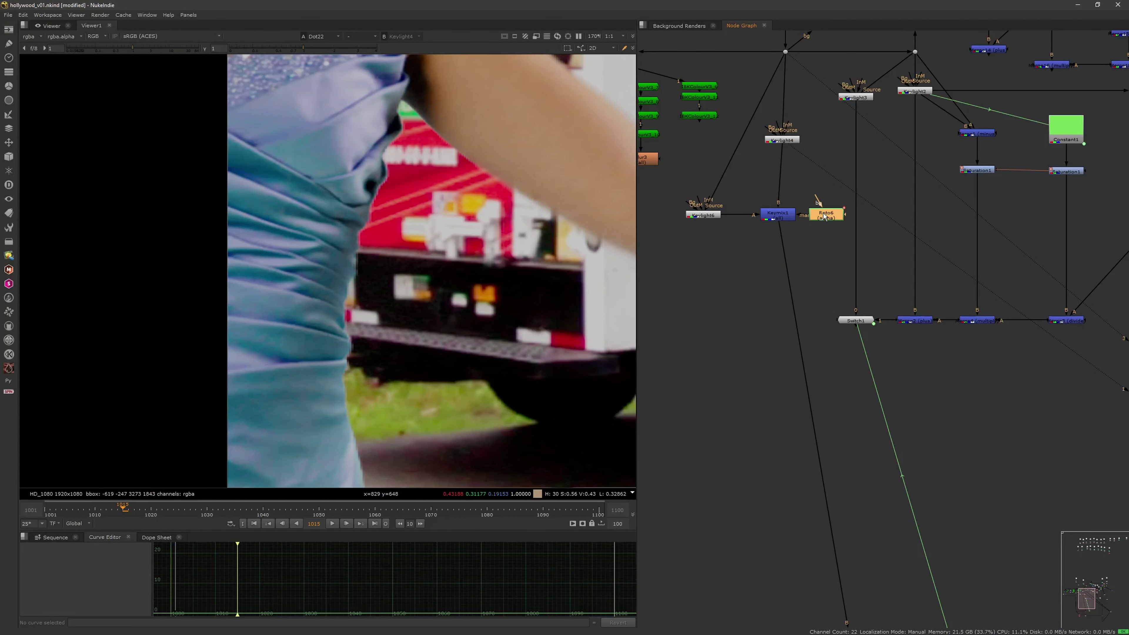
pyautogui.doubleClick(824, 215)
pyautogui.click(586, 272)
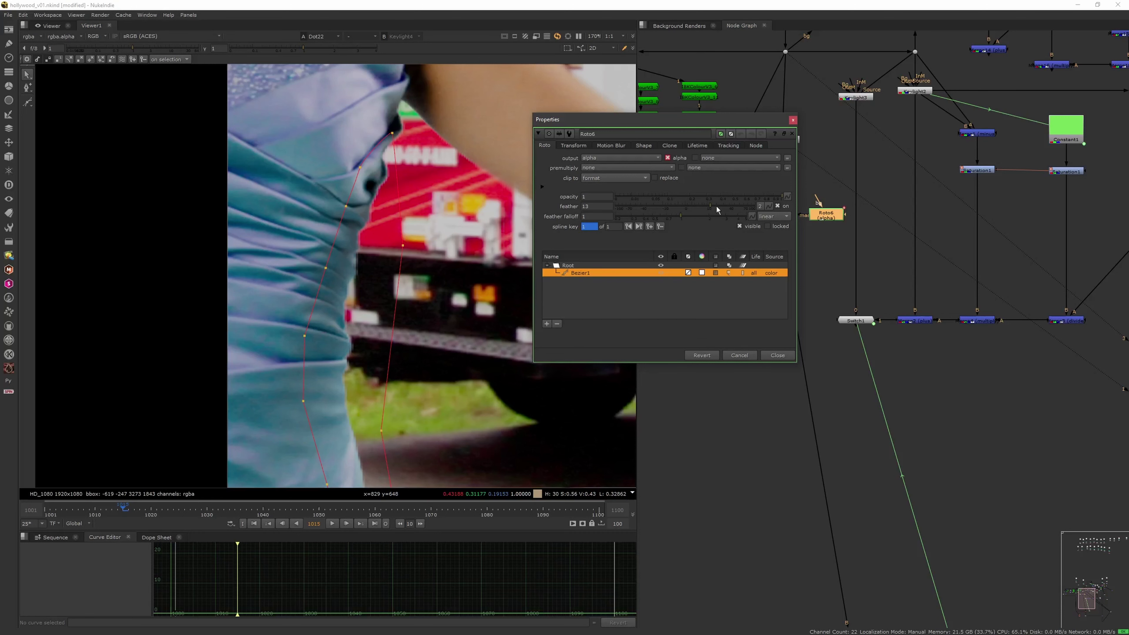
pyautogui.moveTo(724, 207); pyautogui.dragTo(729, 209)
pyautogui.click(791, 133)
# Compare the composite with the alternate viewer input and examine the dress edge against the truck.
pyautogui.click(698, 301)
pyautogui.press('3')
pyautogui.press('2')
pyautogui.press('3')
pyautogui.press('2')
pyautogui.press('3')
pyautogui.press('2')
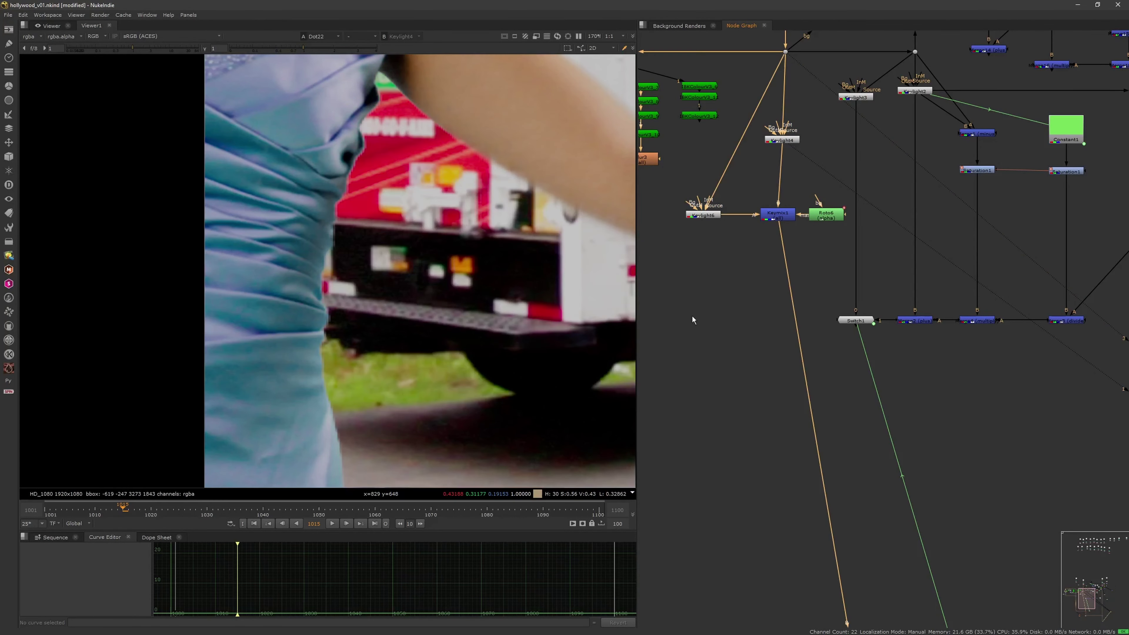
pyautogui.scroll(-5, 467, 346)
pyautogui.scroll(3, 368, 298)
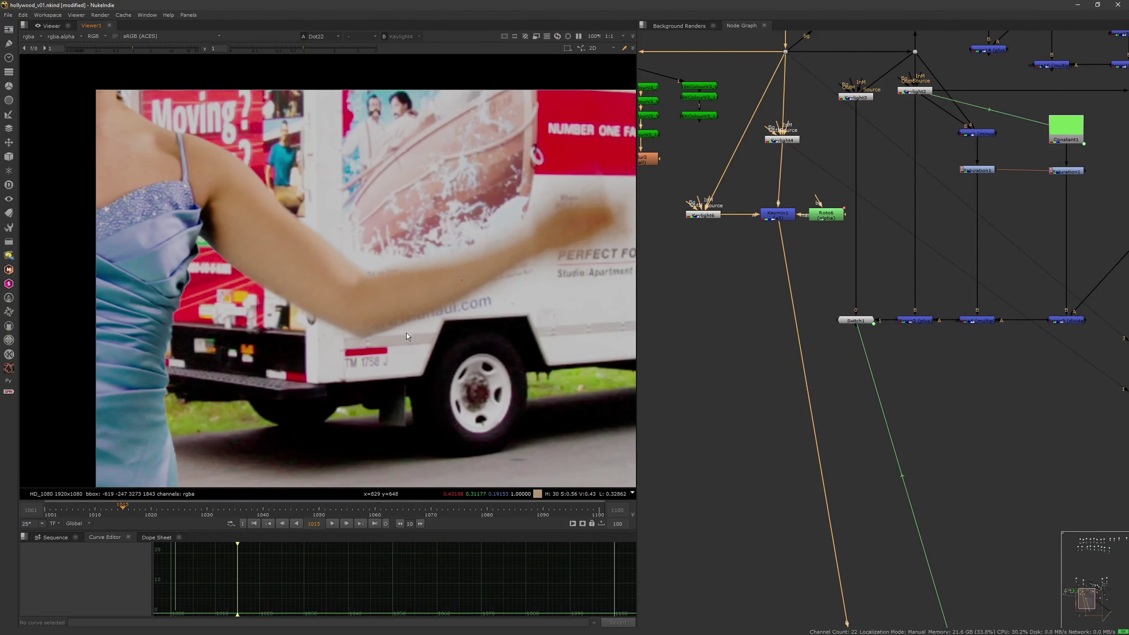
pyautogui.scroll(-2, 407, 332)
pyautogui.scroll(2, 413, 295)
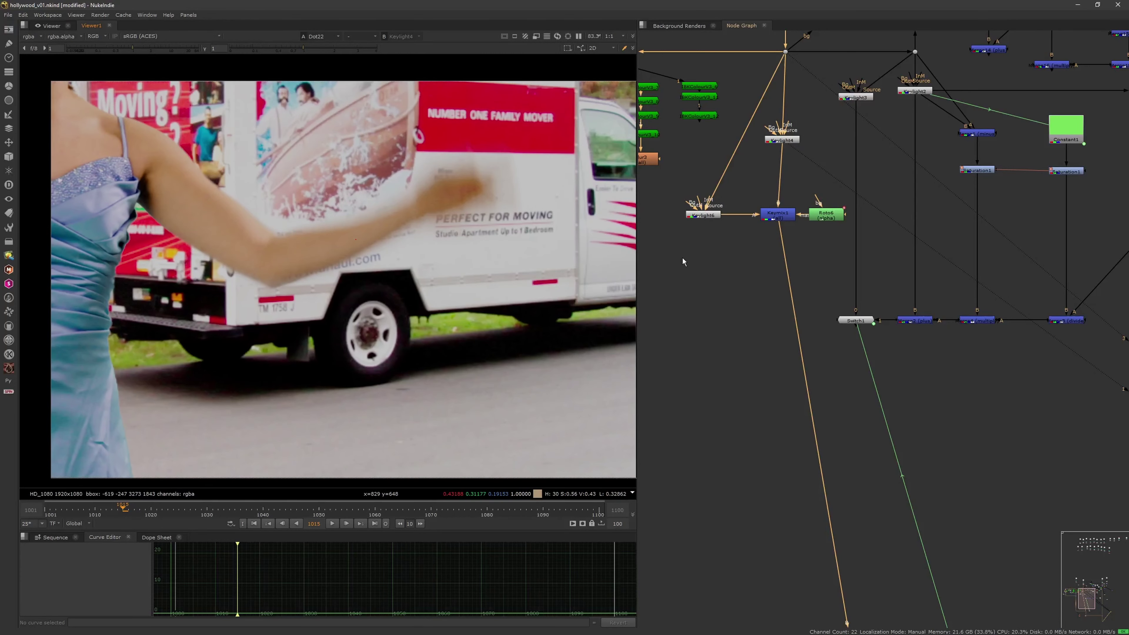
# Scrub the composite forward to about frame 1060 and back to frame 1021 to check the dress edge.
pyautogui.click(779, 216)
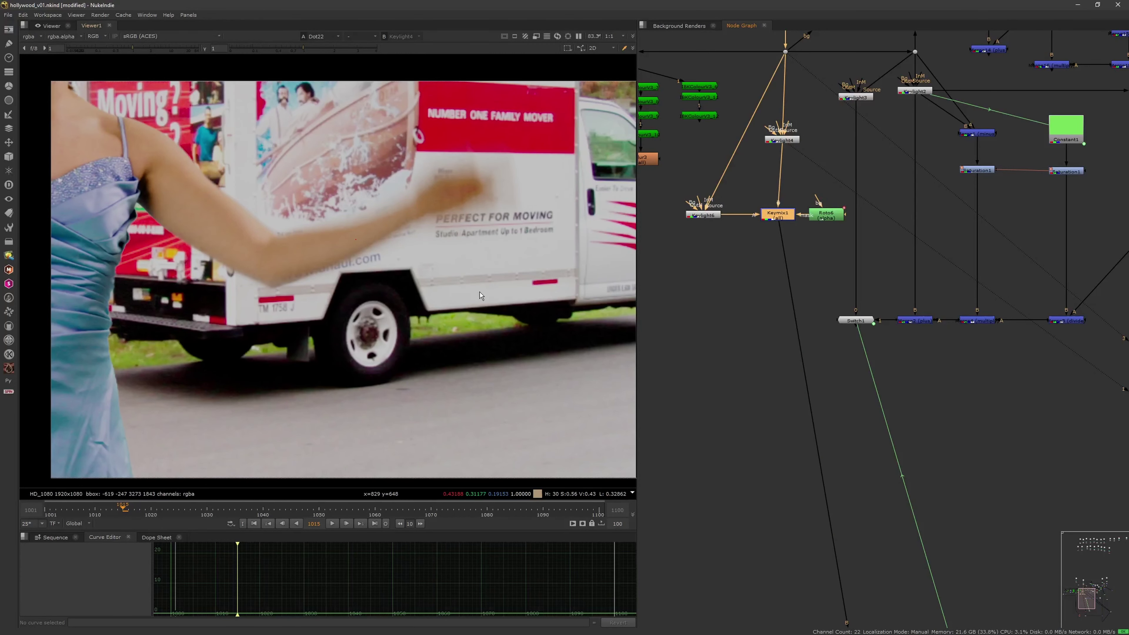
pyautogui.scroll(-2, 517, 303)
pyautogui.scroll(1, 400, 304)
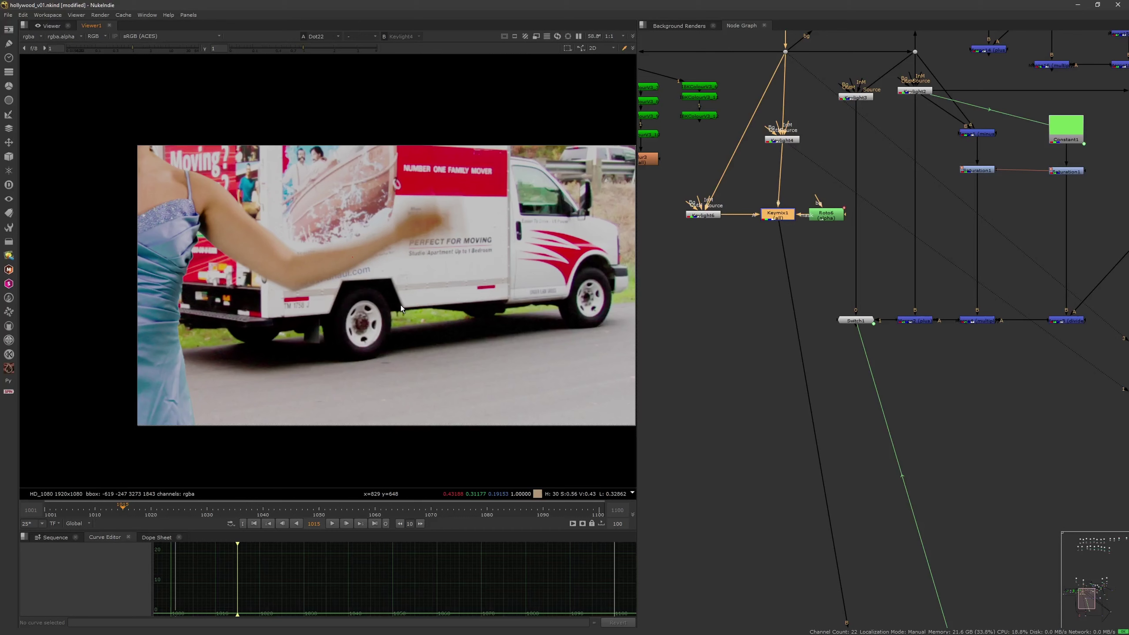
pyautogui.moveTo(143, 509); pyautogui.dragTo(296, 511)
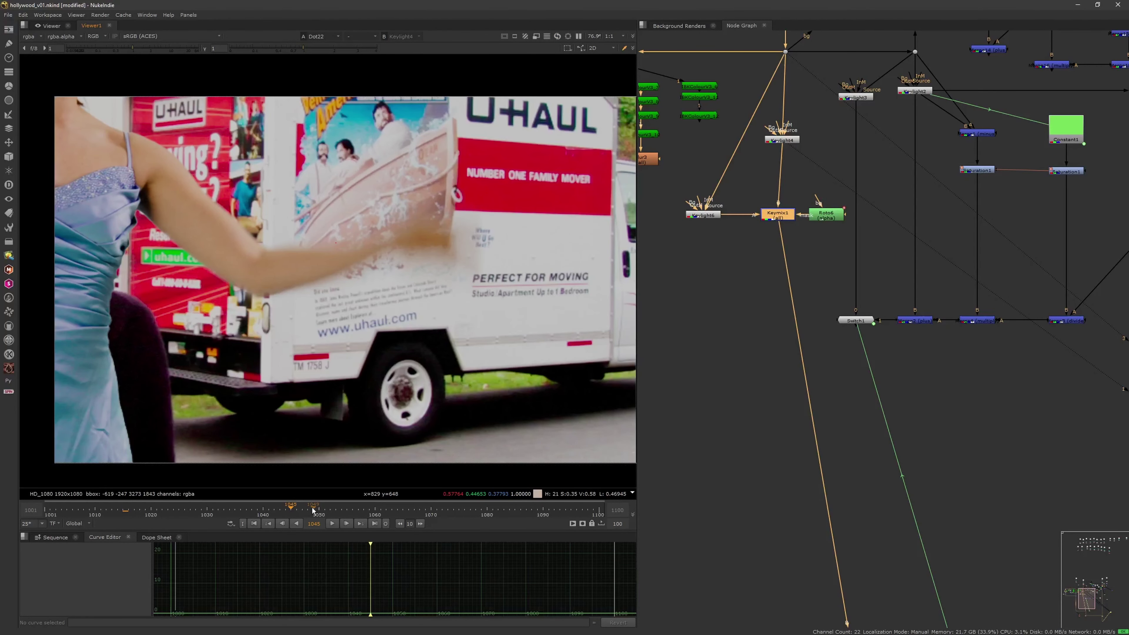
pyautogui.moveTo(313, 509); pyautogui.dragTo(372, 505)
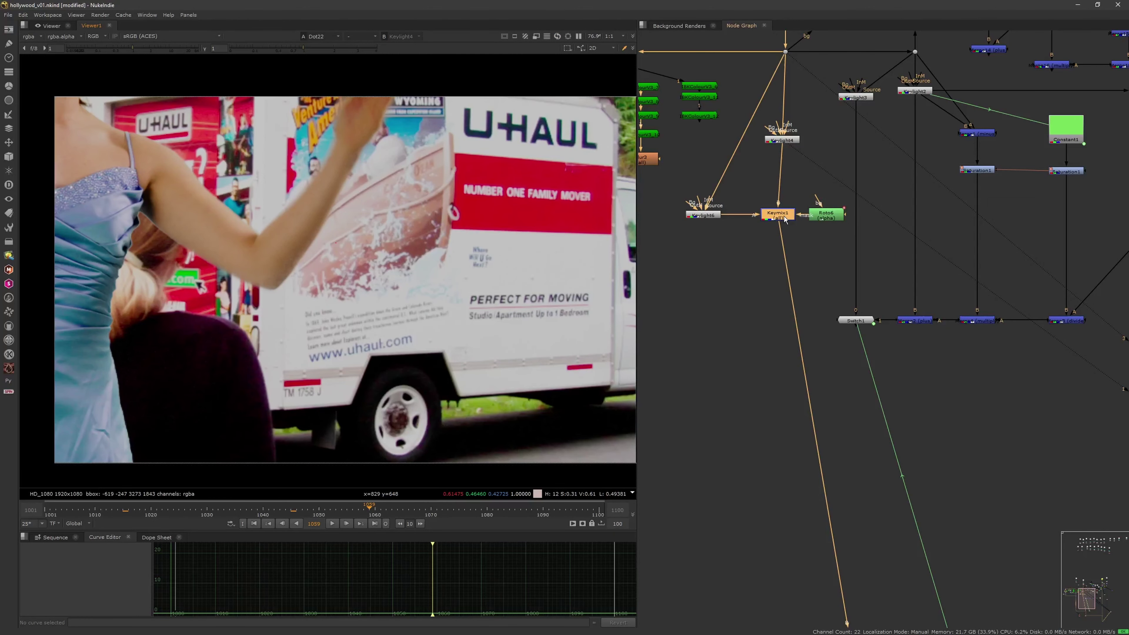
pyautogui.moveTo(350, 500); pyautogui.dragTo(155, 500)
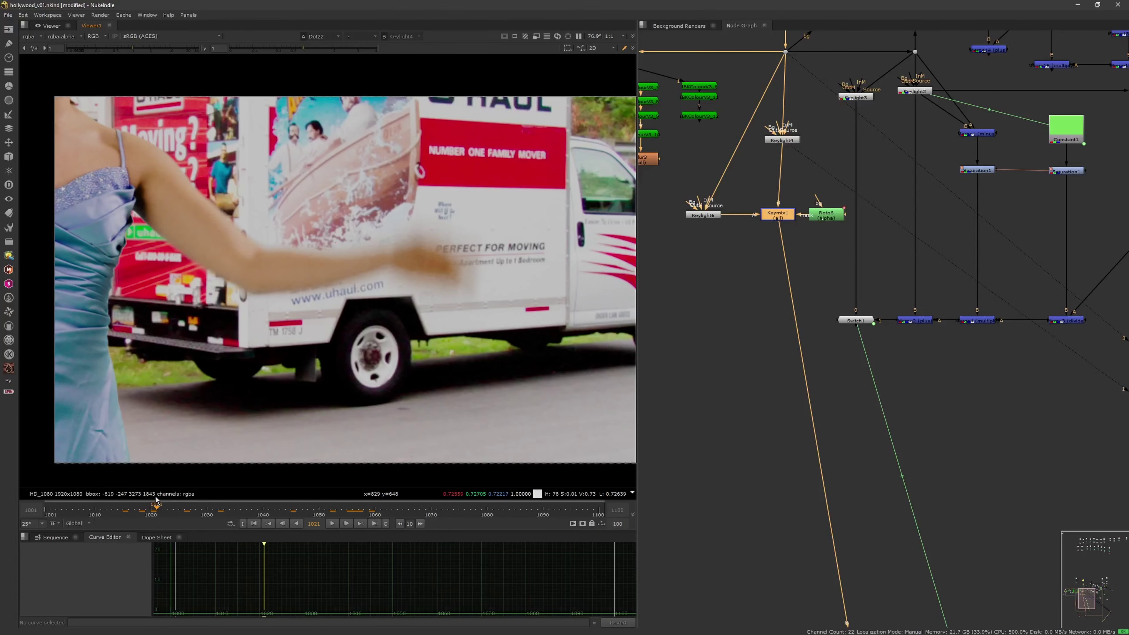
# Switch repeatedly between the composite and the other viewer inputs to compare the full frame at frame 1021.
pyautogui.scroll(-3, 406, 323)
pyautogui.moveTo(400, 250); pyautogui.dragTo(406, 228, button='middle')
pyautogui.scroll(-5, 444, 291)
pyautogui.moveTo(447, 305); pyautogui.dragTo(399, 298, button='middle')
pyautogui.scroll(6, 379, 274)
pyautogui.scroll(-4, 405, 303)
pyautogui.scroll(3, 382, 283)
pyautogui.click(765, 442)
pyautogui.press('2')
pyautogui.press('1')
pyautogui.press('2')
pyautogui.press('1')
pyautogui.press('3')
pyautogui.press('2')
pyautogui.press('3')
pyautogui.press('2')
pyautogui.press('3')
pyautogui.press('2')
pyautogui.press('3')
pyautogui.press('2')
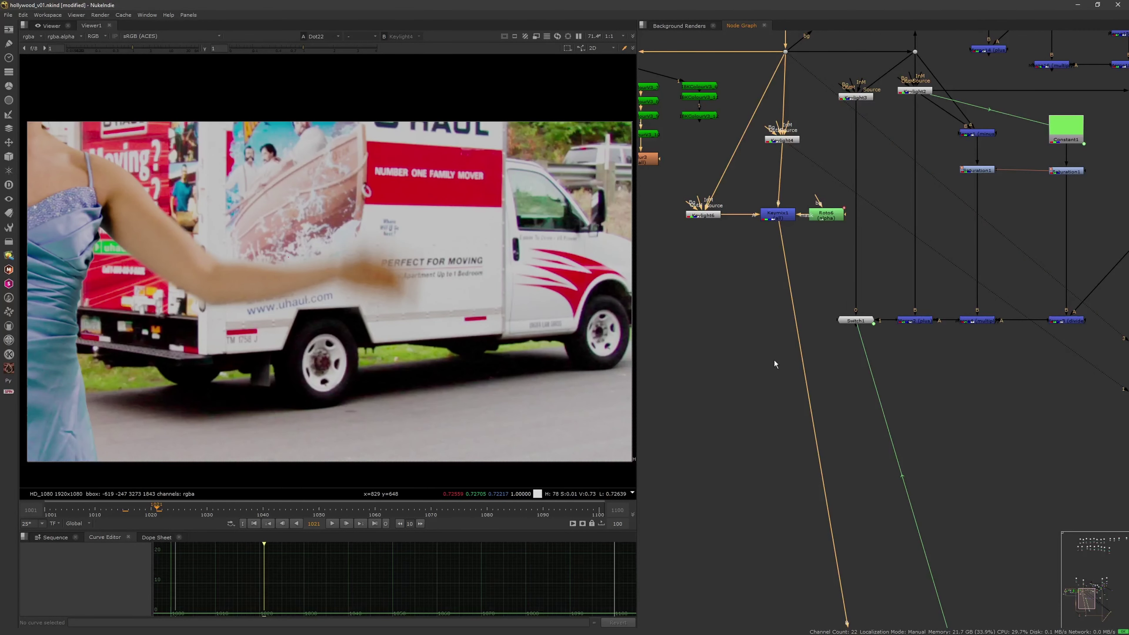
# View the graded picture-frame background plate from its Grade node.
pyautogui.scroll(-8, 775, 364)
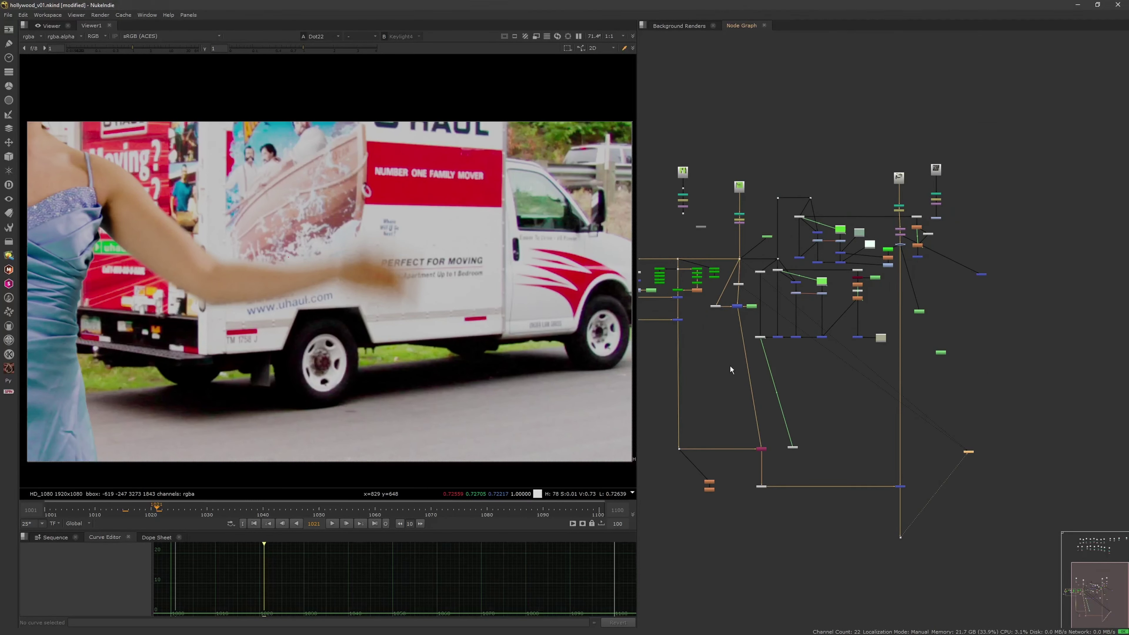
pyautogui.moveTo(730, 367); pyautogui.dragTo(771, 346, button='middle')
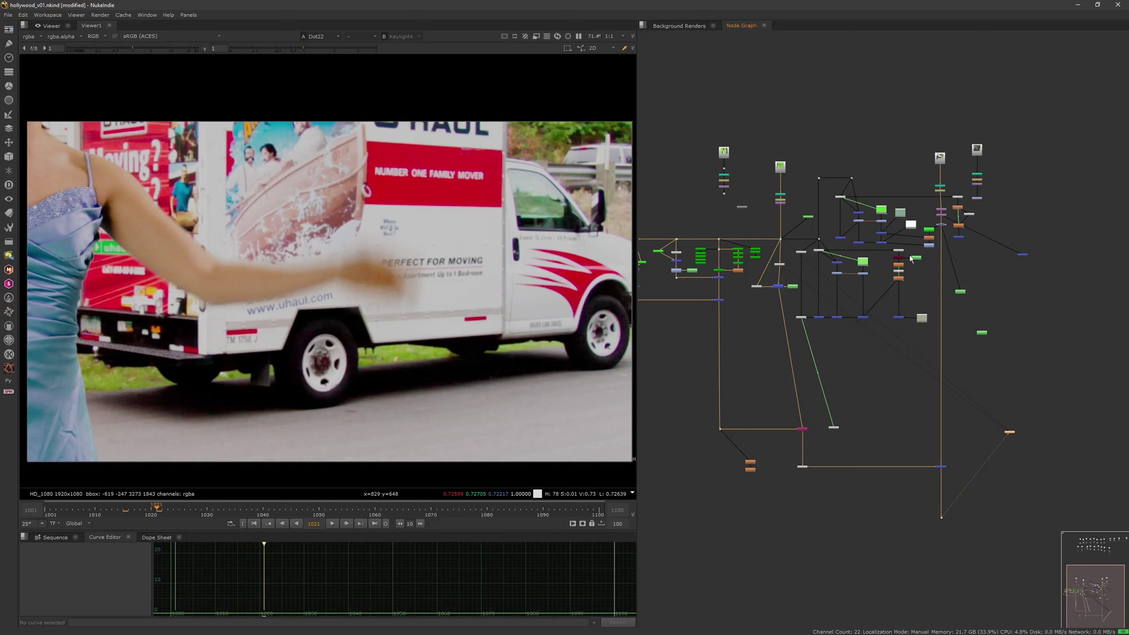
pyautogui.click(977, 198)
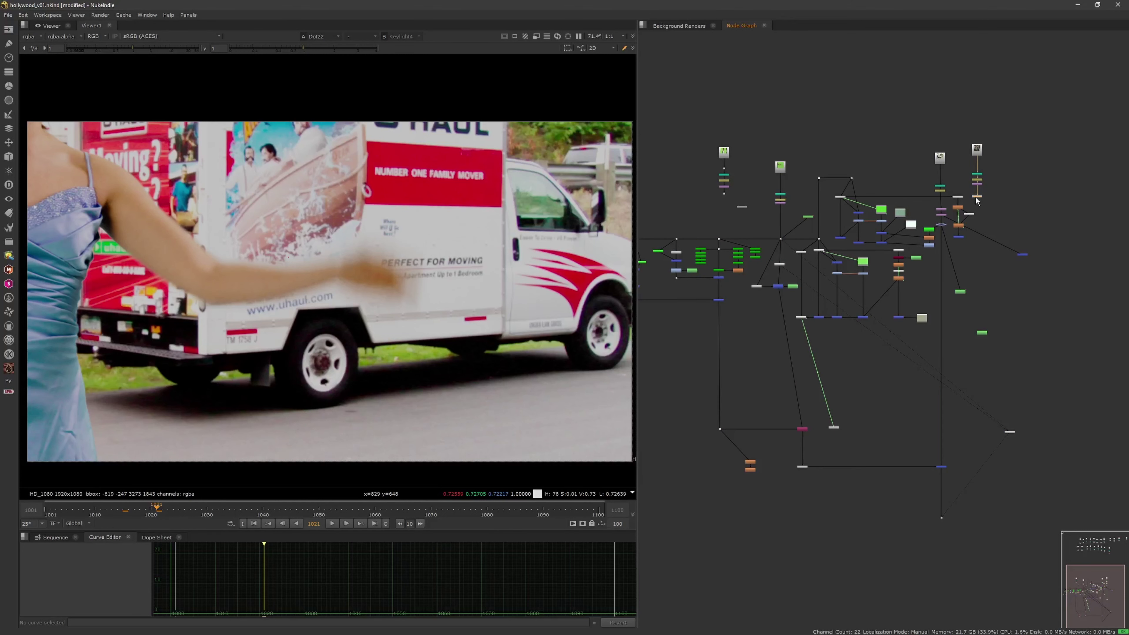
pyautogui.press('1')
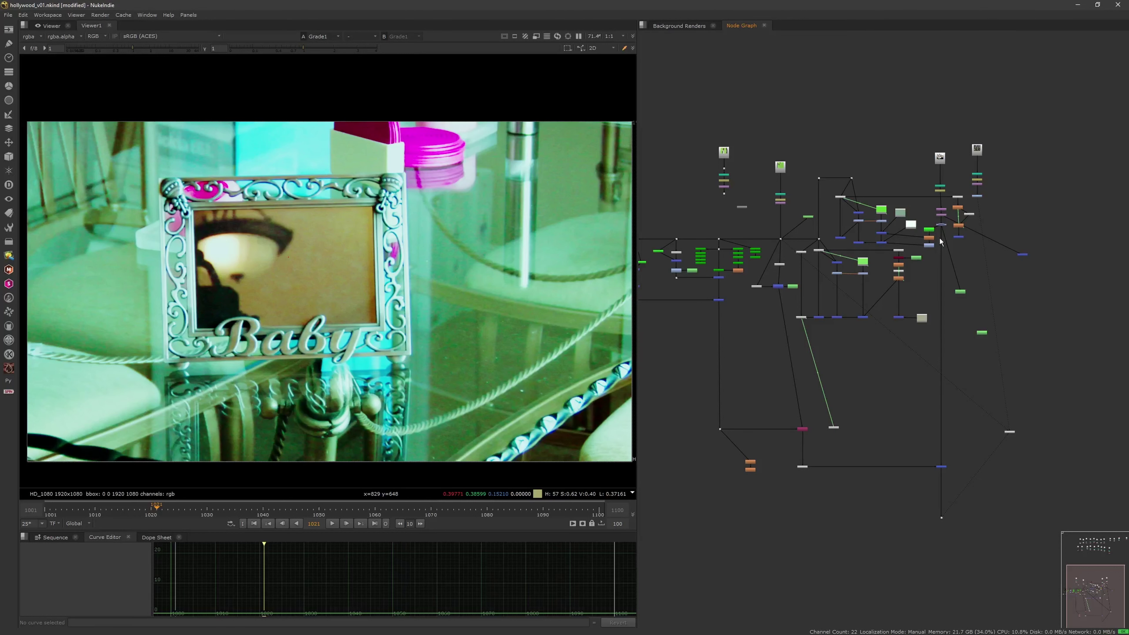
# Reconnect the composite's background from the truck plate to the graded picture-frame plate and view the result around the arm.
pyautogui.click(942, 226)
pyautogui.press('1')
pyautogui.moveTo(943, 236); pyautogui.dragTo(978, 197)
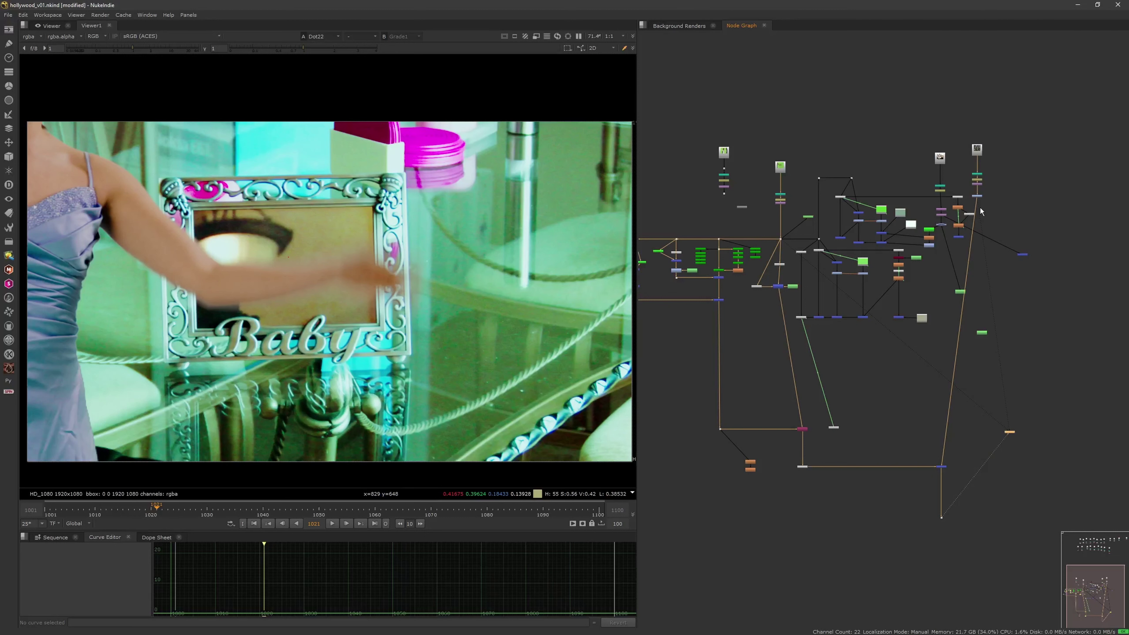
pyautogui.scroll(3, 313, 286)
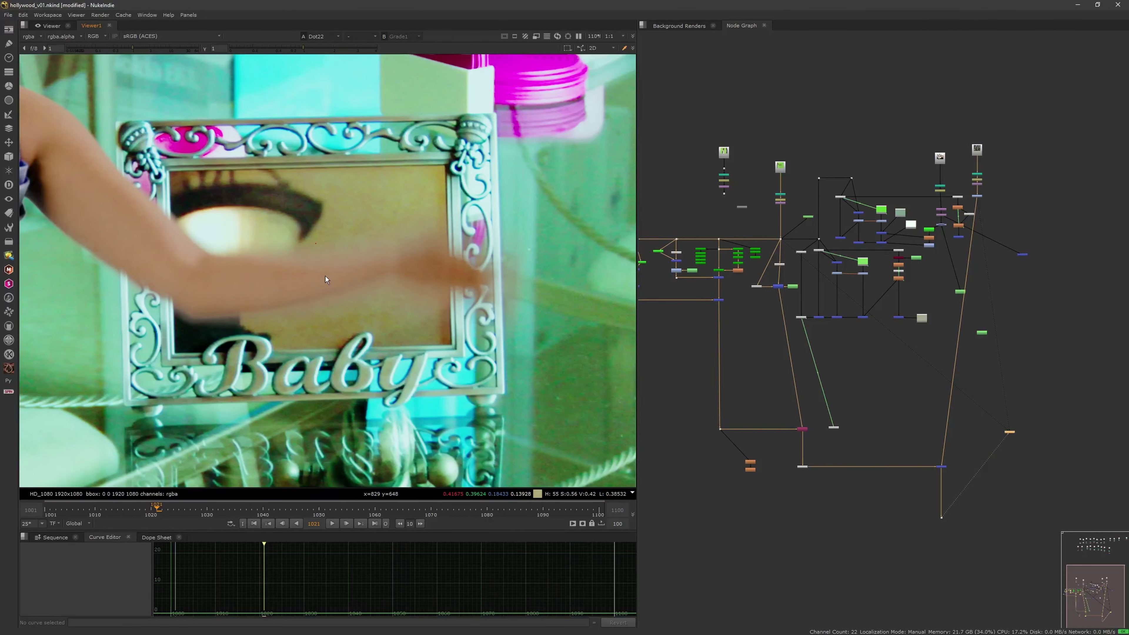
# View the first Keylight's output and place a wipe comparison on the forearm.
pyautogui.scroll(3, 750, 255)
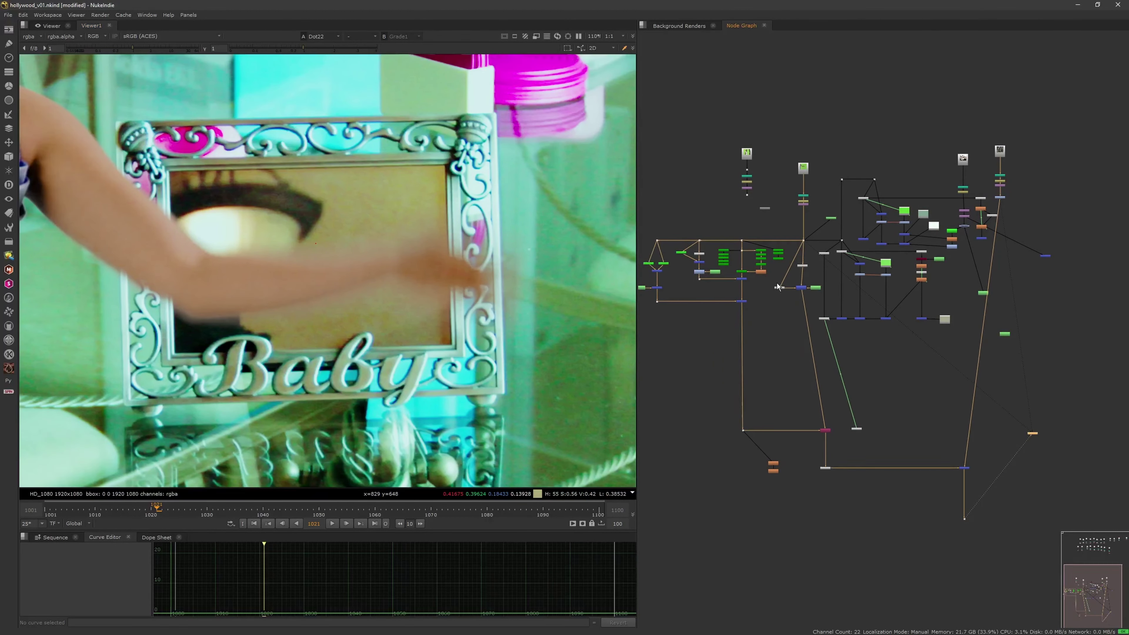
pyautogui.press('1')
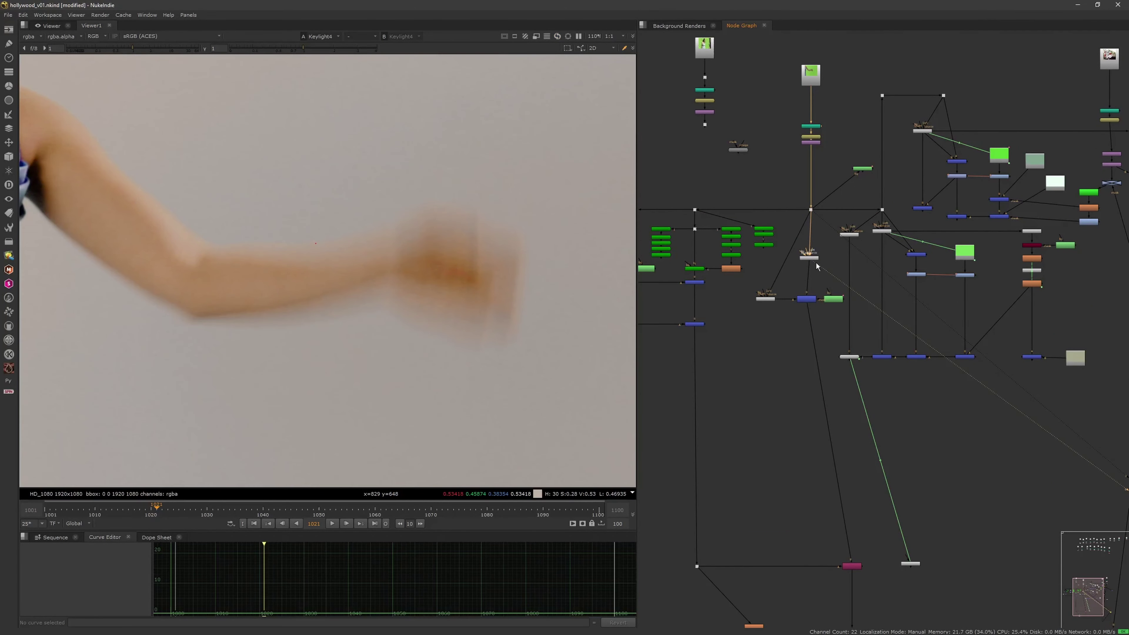
pyautogui.press('w')
pyautogui.moveTo(465, 312); pyautogui.dragTo(497, 312, button='middle')
pyautogui.moveTo(480, 224); pyautogui.dragTo(412, 271)
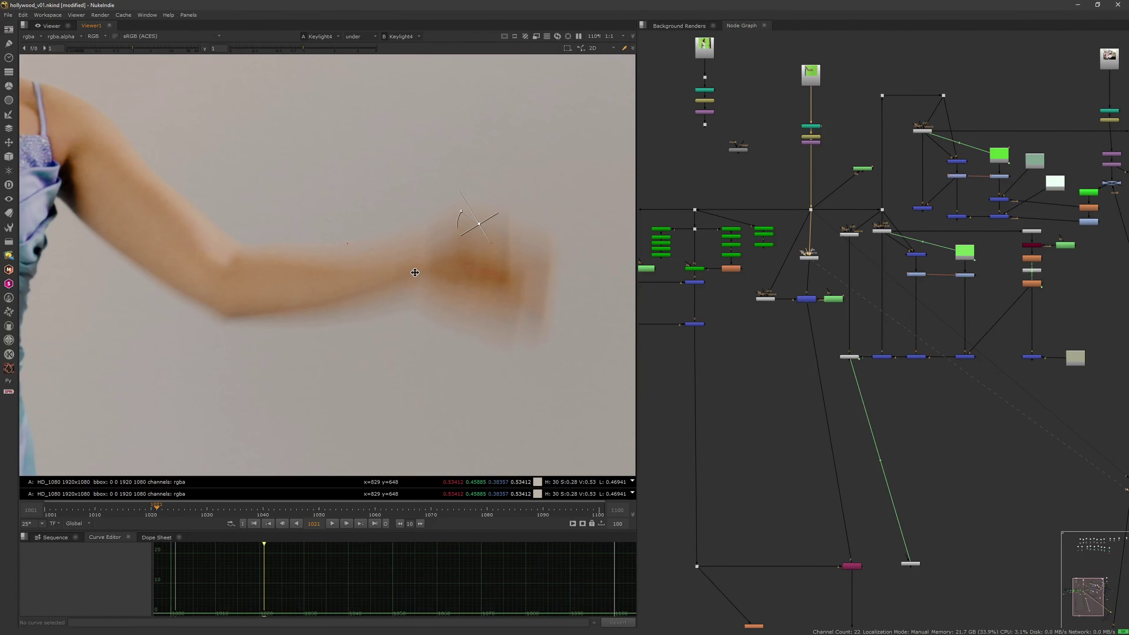
pyautogui.moveTo(938, 214); pyautogui.dragTo(824, 220, button='middle')
pyautogui.scroll(-4, 878, 195)
# Wipe the Keylight output against the green-screen plate and the picture-frame background, and rotate the wipe line to vertical.
pyautogui.press('2')
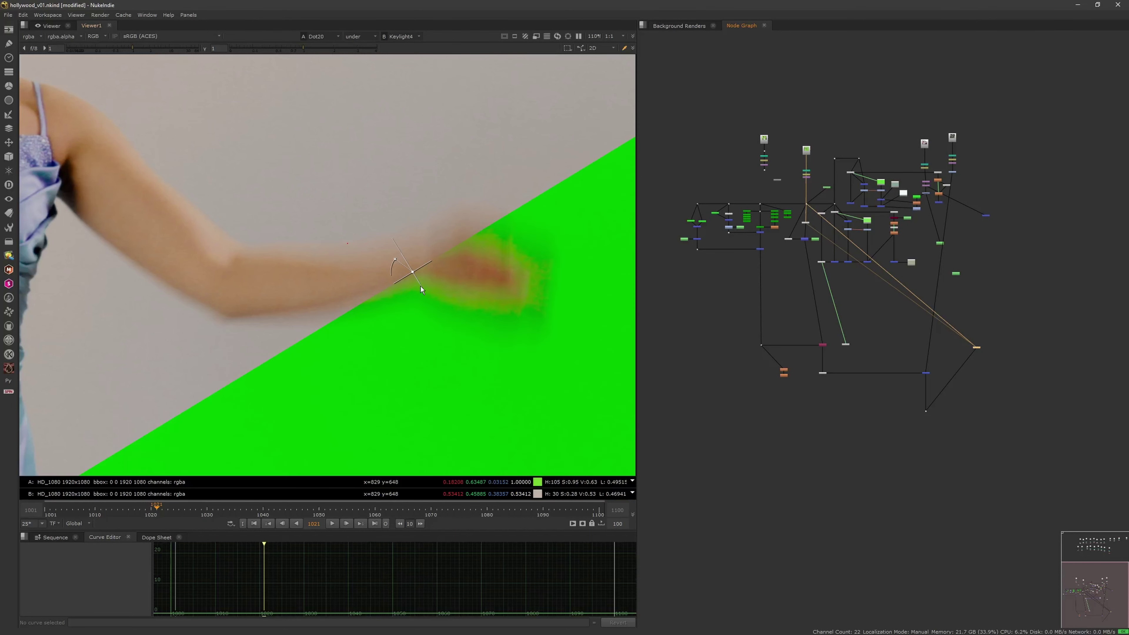
pyautogui.click(952, 172)
pyautogui.press('2')
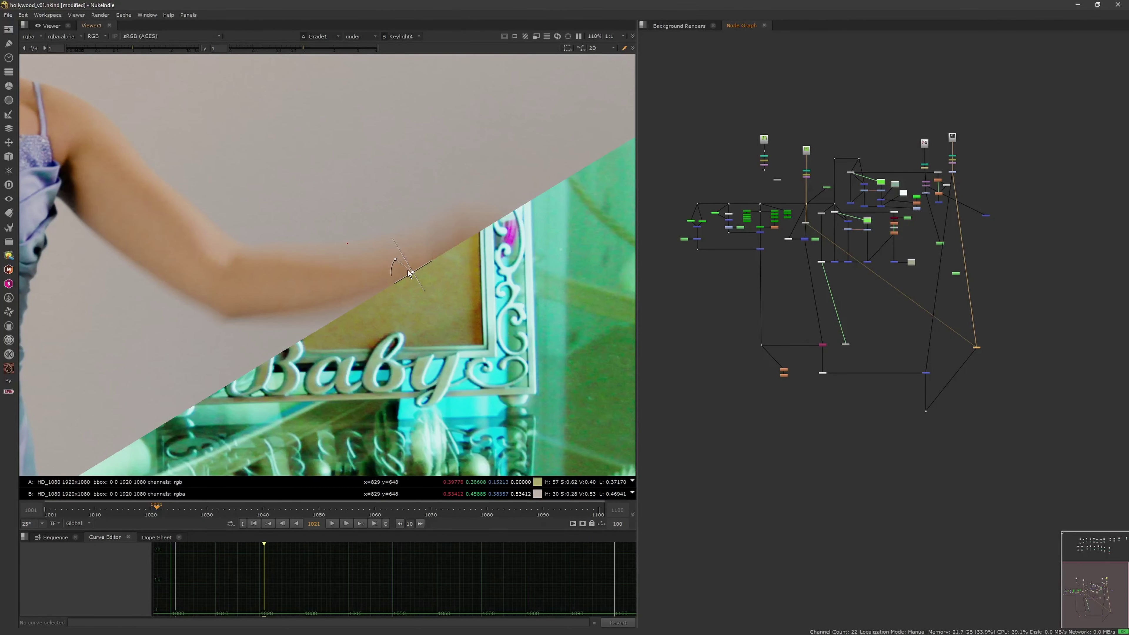
pyautogui.moveTo(392, 244); pyautogui.dragTo(365, 276)
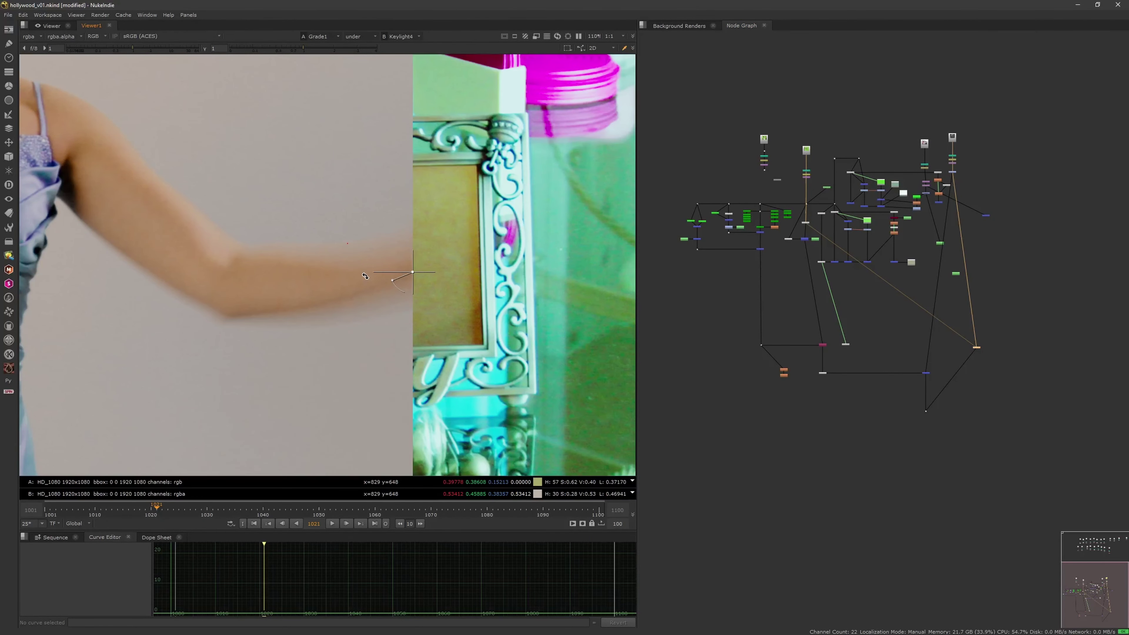
# Disable the picture-frame background's Grade node, shift the wipe along the forearm, and compare the composite with the Keylight output.
pyautogui.scroll(6, 990, 171)
pyautogui.click(973, 142)
pyautogui.press('d')
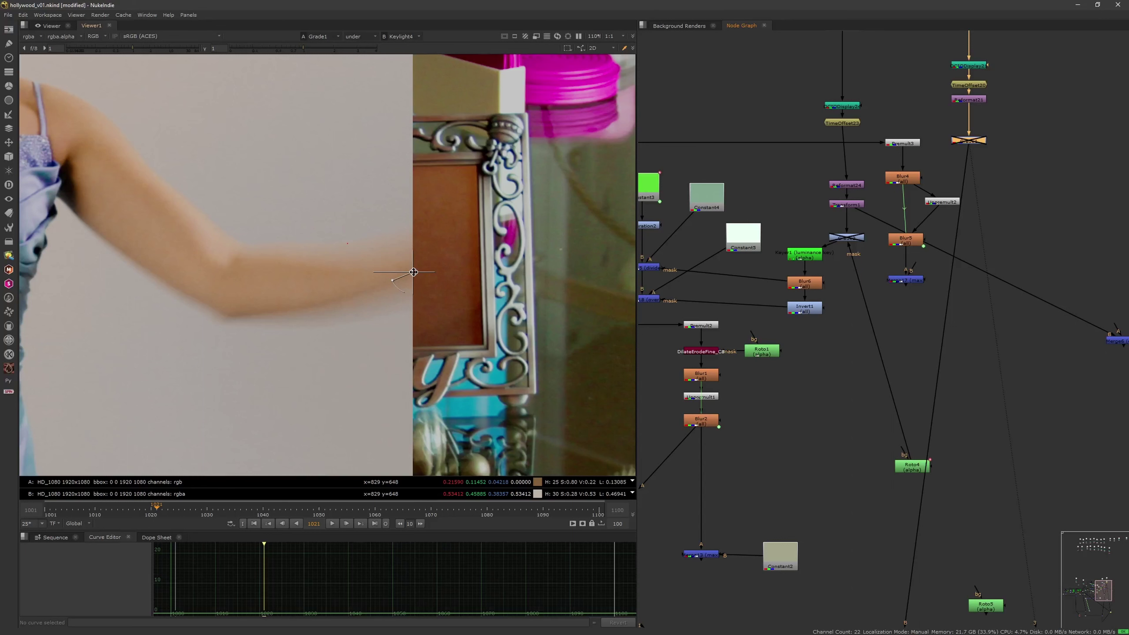
pyautogui.moveTo(411, 270); pyautogui.dragTo(390, 273)
pyautogui.press('1')
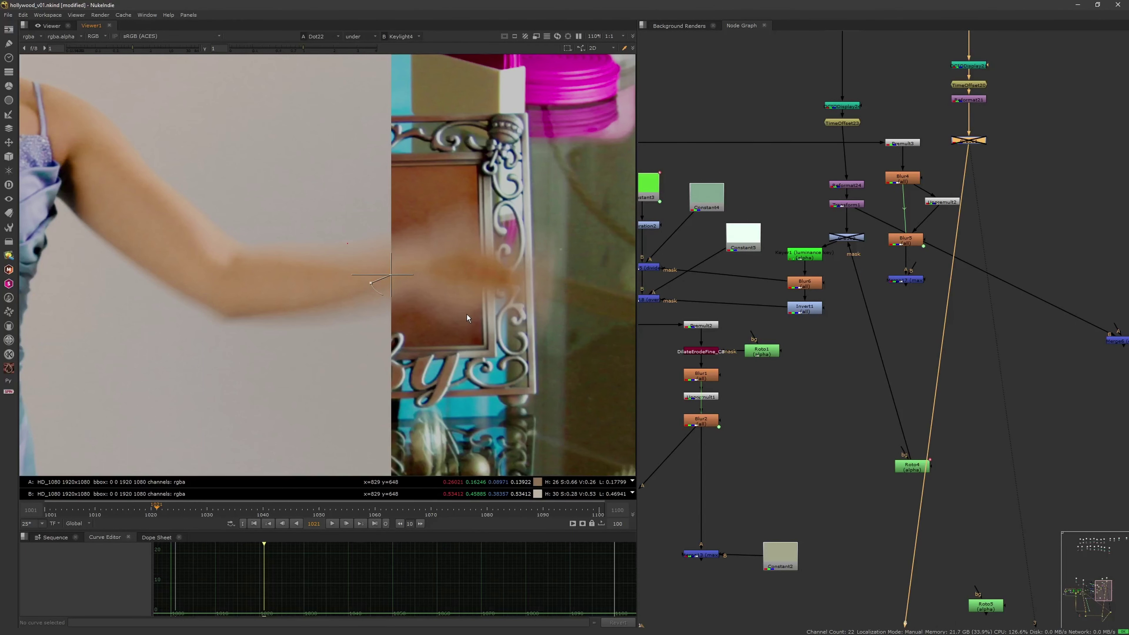
# Open Keylight4's settings, try a different red Screen Colour value, and restore it to -0.2.
pyautogui.scroll(-10, 735, 311)
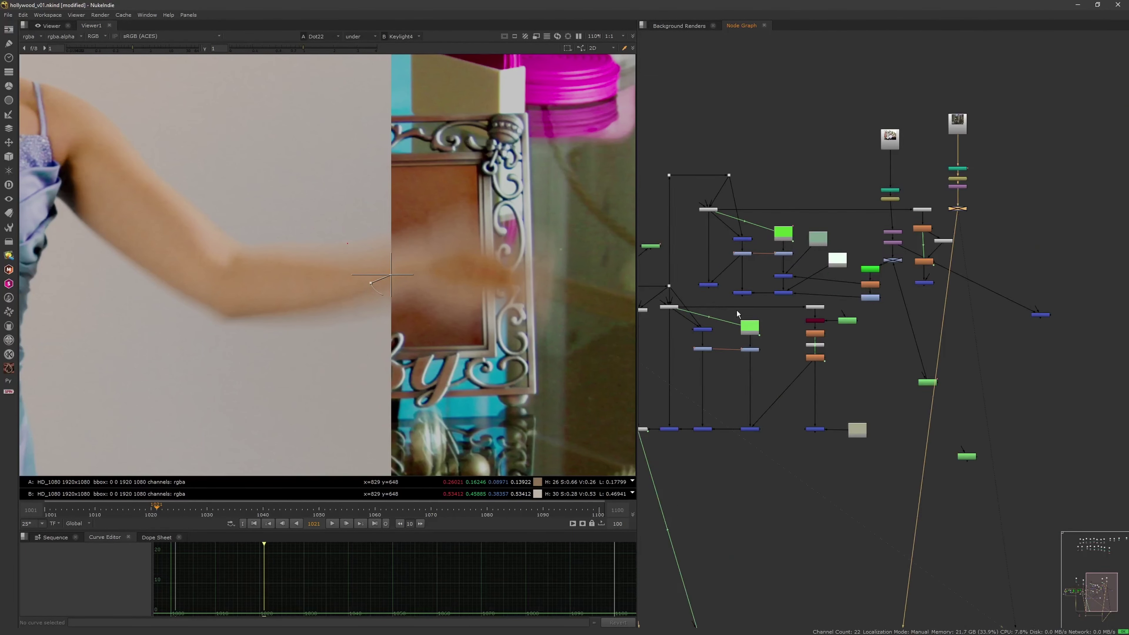
pyautogui.scroll(5, 734, 312)
pyautogui.doubleClick(835, 217)
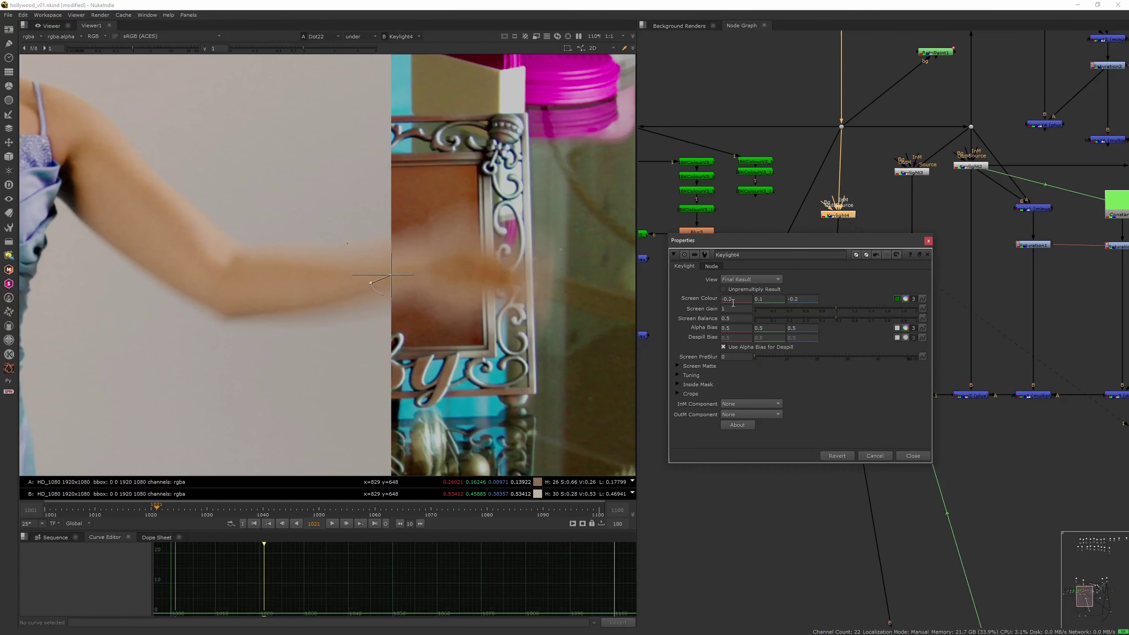
pyautogui.press('Up')
pyautogui.press('Up')
pyautogui.press('Down')
pyautogui.press('Down')
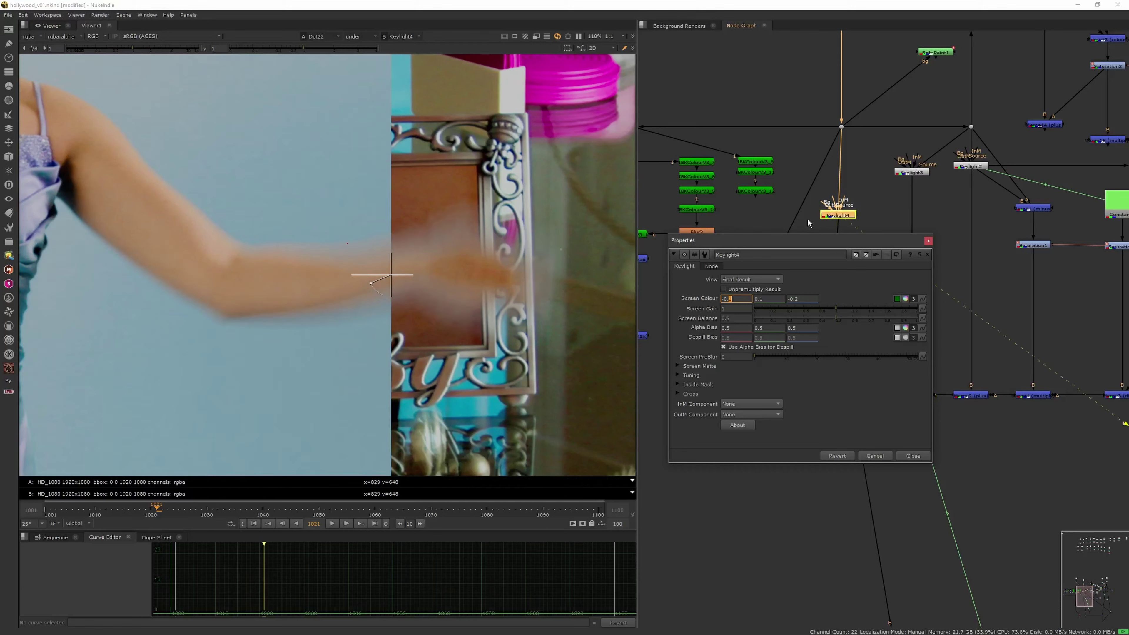
# Raise Keylight4's green Screen Colour value in small increments while comparing the arm across the wipe.
pyautogui.press('Tab')
pyautogui.press('Right')
pyautogui.press('Up')
pyautogui.press('Up')
pyautogui.press('Up')
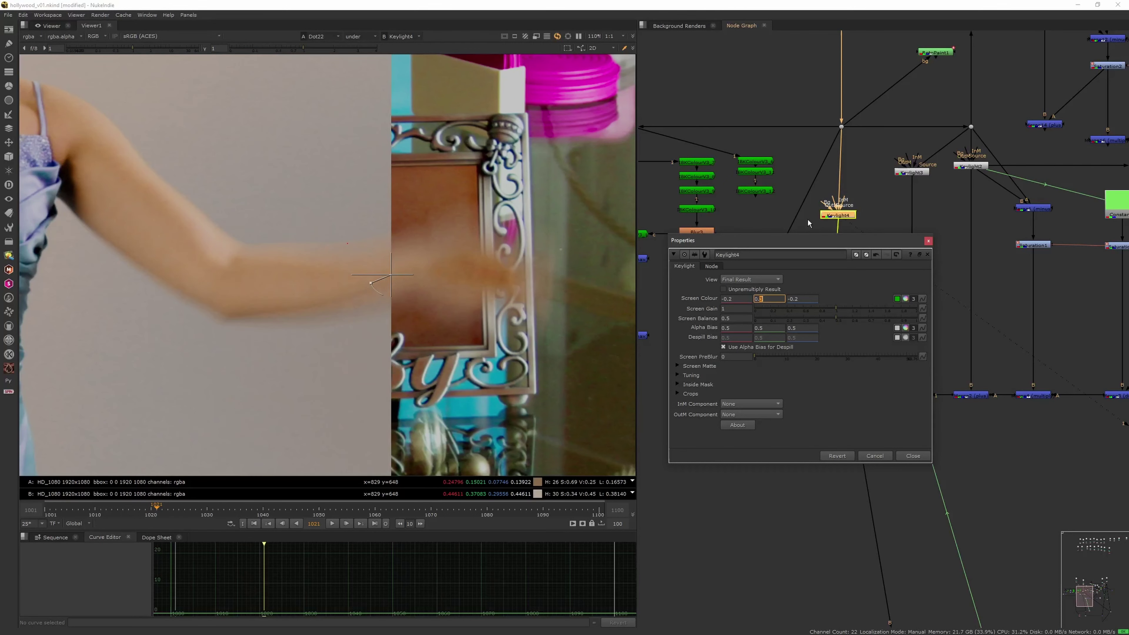
pyautogui.press('Up')
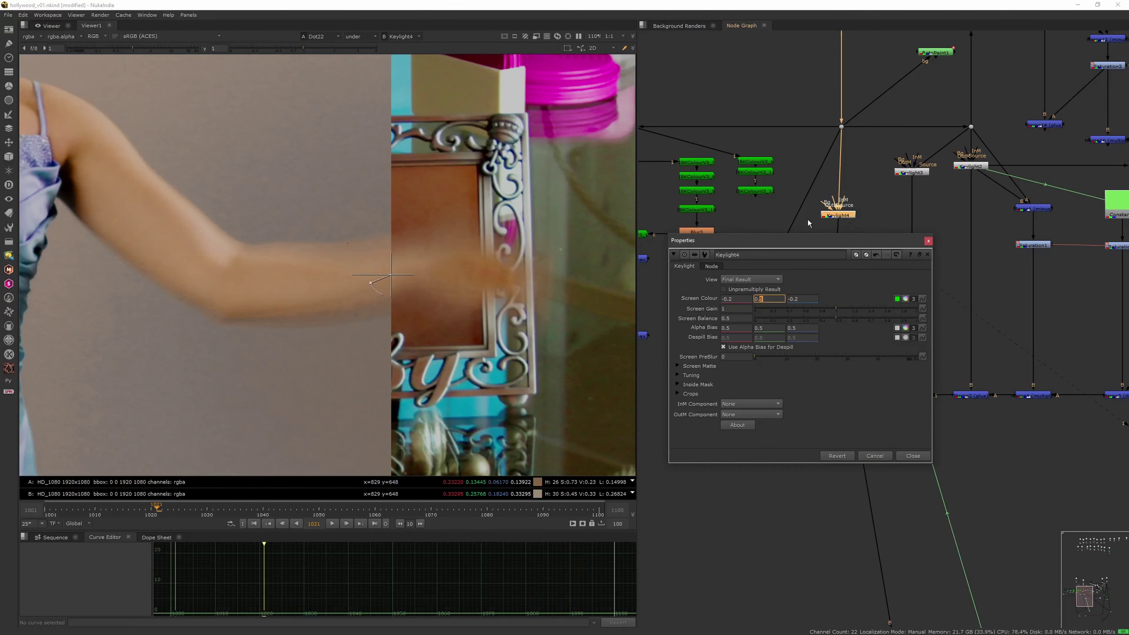
# Turn off the wipe comparison, set Keylight4's green Screen Colour to 0.8, inspect the composited arm, and close the settings.
pyautogui.press('w')
pyautogui.moveTo(445, 328); pyautogui.dragTo(453, 296, button='middle')
pyautogui.click(763, 298)
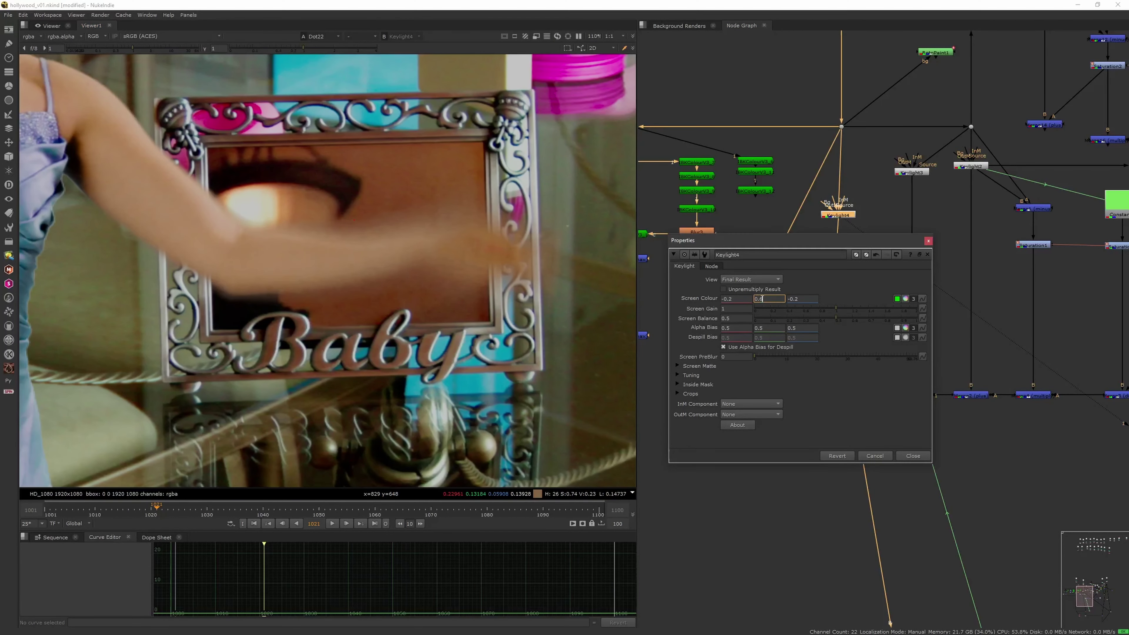
pyautogui.press('Up')
pyautogui.moveTo(331, 223); pyautogui.dragTo(348, 157, button='middle')
pyautogui.scroll(-4, 381, 245)
pyautogui.moveTo(357, 255); pyautogui.dragTo(351, 293, button='middle')
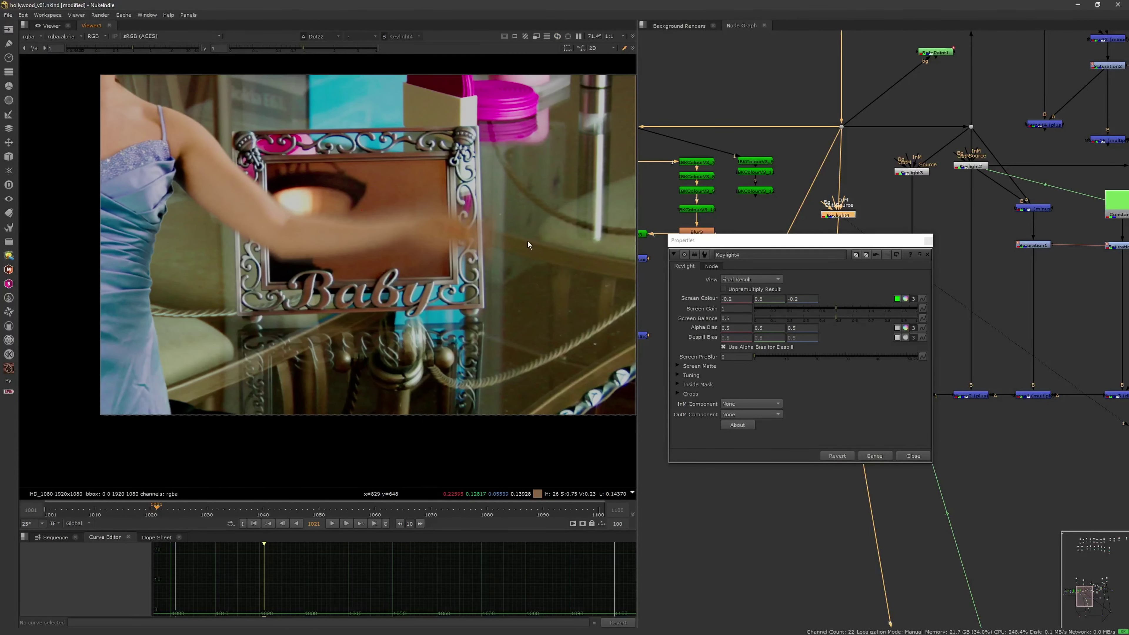
pyautogui.click(927, 241)
pyautogui.scroll(1, 476, 298)
pyautogui.moveTo(503, 263); pyautogui.dragTo(492, 303, button='middle')
pyautogui.scroll(1, 492, 303)
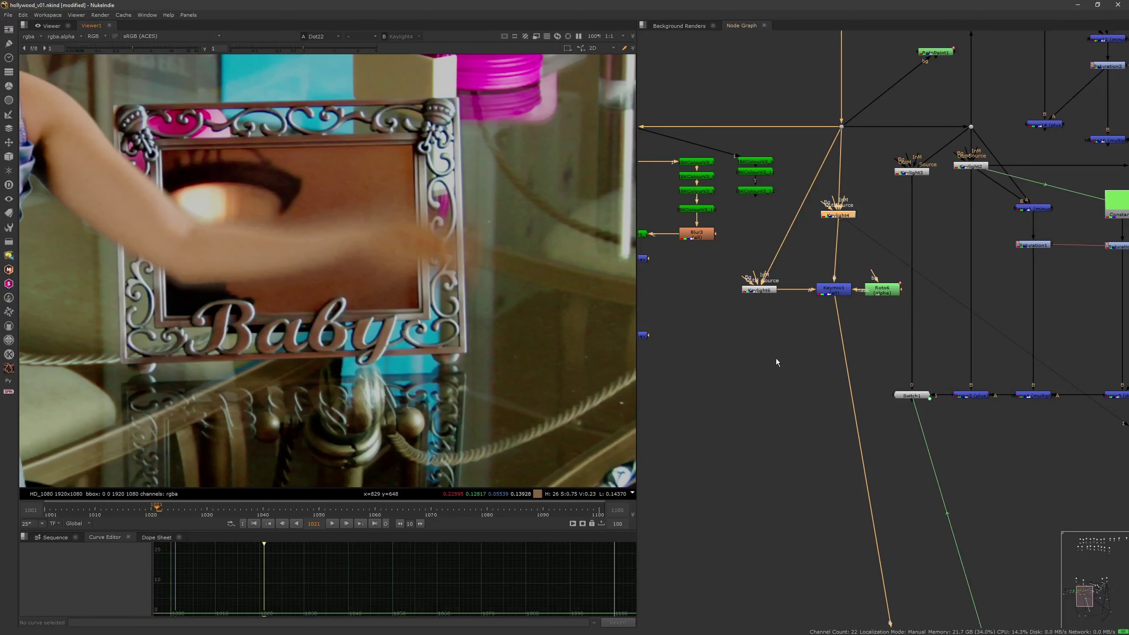
# Reconnect the composite's foreground input from the roto-masked Keylight mix to the Switch at the end of the edge-treatment branch.
pyautogui.scroll(-8, 784, 378)
pyautogui.moveTo(797, 418); pyautogui.dragTo(744, 343, button='middle')
pyautogui.scroll(2, 892, 275)
pyautogui.moveTo(822, 314); pyautogui.dragTo(851, 305, button='middle')
pyautogui.scroll(4, 828, 297)
pyautogui.scroll(-1, 848, 309)
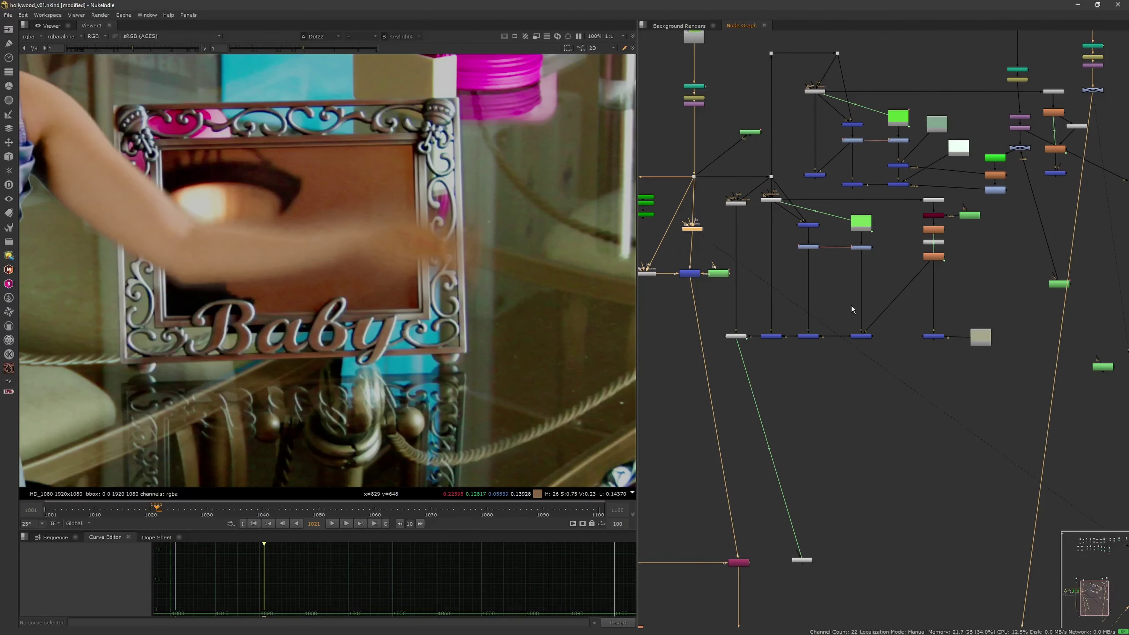
pyautogui.moveTo(781, 284); pyautogui.dragTo(787, 303, button='middle')
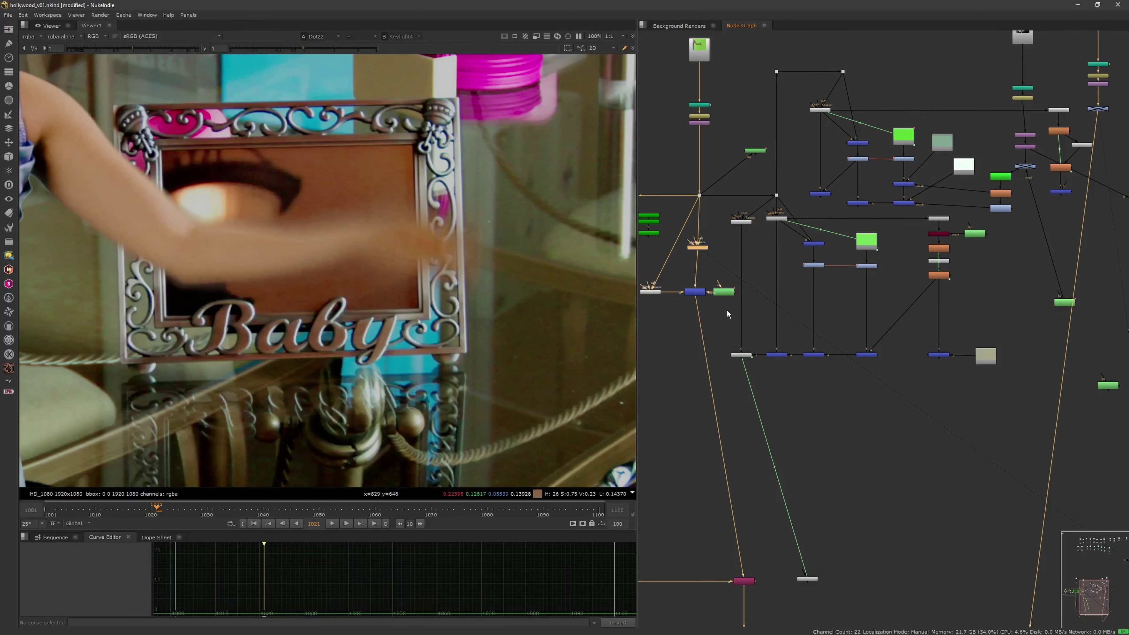
pyautogui.moveTo(695, 307); pyautogui.dragTo(742, 354)
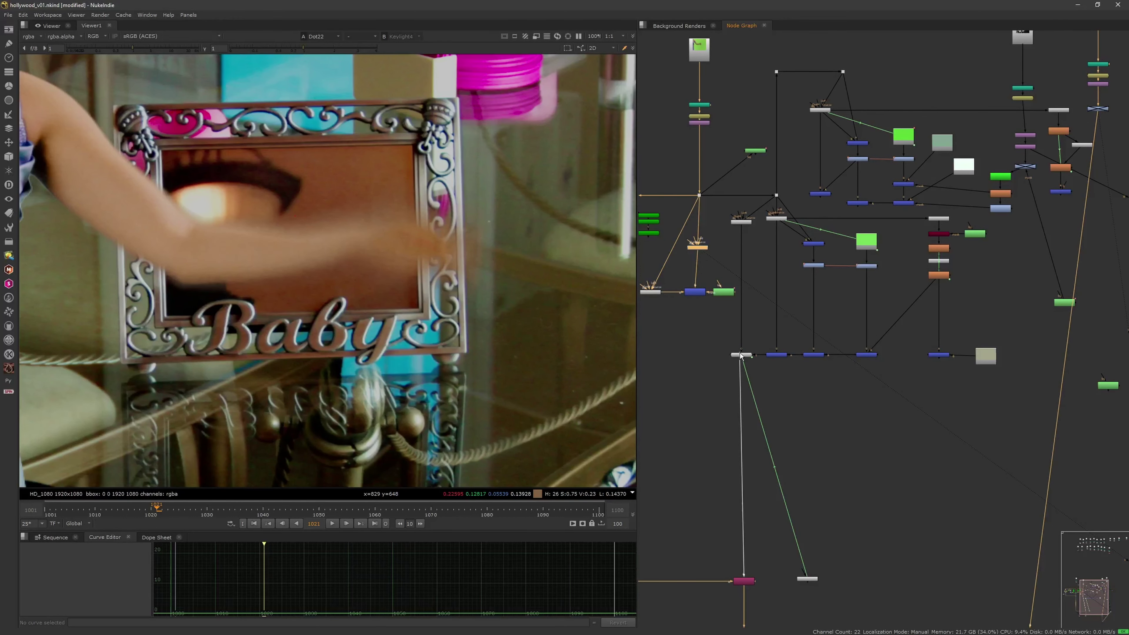
# Set the edge branch's Constant2 colour to a warmer tone of about 0.379, 0.303, 0.216 and close its settings.
pyautogui.moveTo(937, 355); pyautogui.dragTo(947, 357)
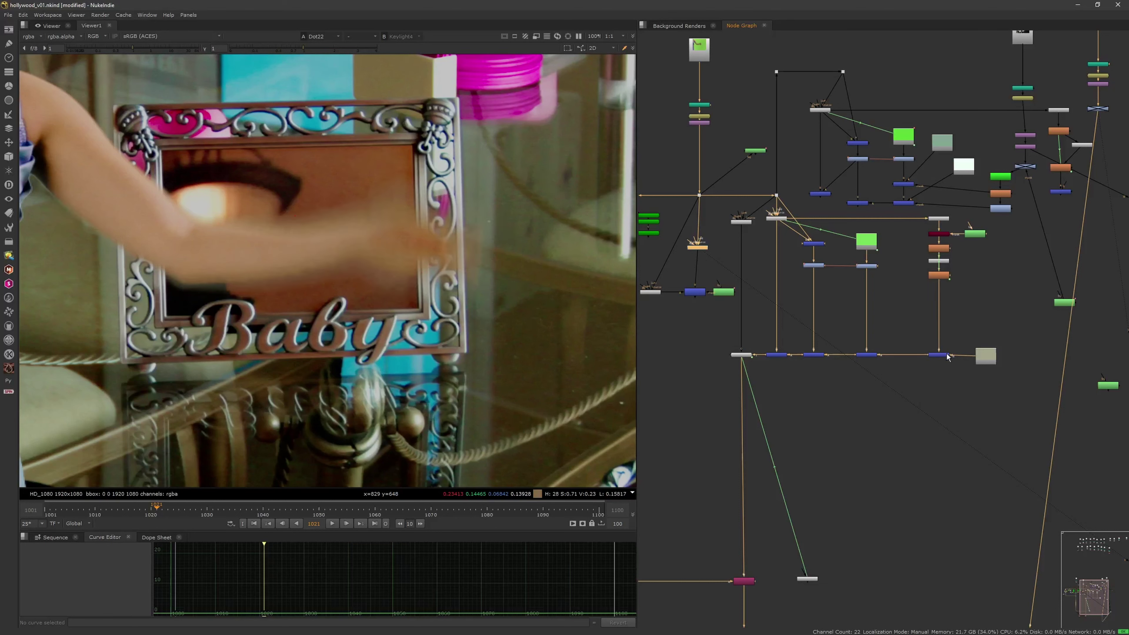
pyautogui.doubleClick(984, 356)
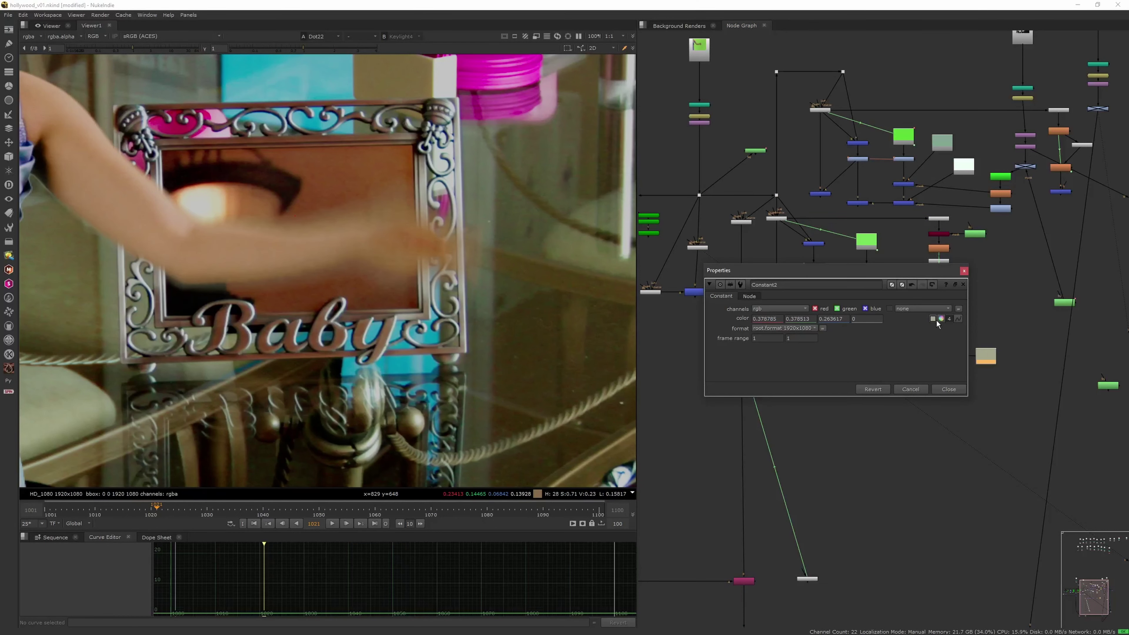
pyautogui.click(941, 318)
pyautogui.moveTo(756, 399)
pyautogui.mouseDown()
pyautogui.moveTo(735, 427)
pyautogui.moveTo(756, 434)
pyautogui.moveTo(778, 383)
pyautogui.moveTo(762, 397)
pyautogui.mouseUp()
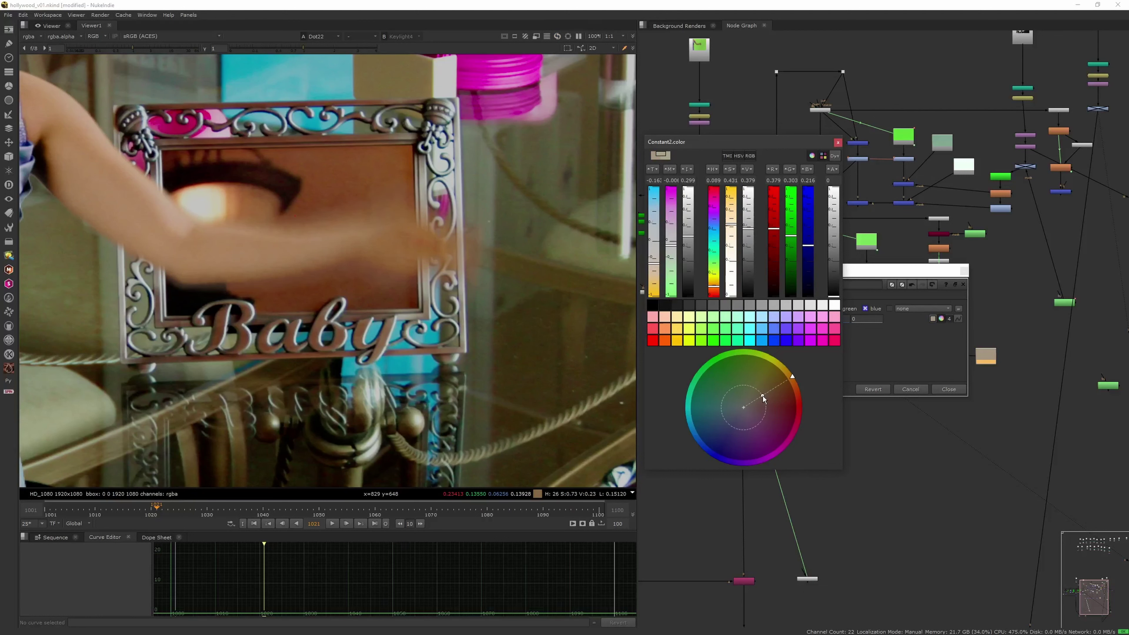
pyautogui.click(838, 143)
pyautogui.click(963, 271)
# Scrub the composite to frame 1032, examine the raised forearm up close, and view the Keylight2 output.
pyautogui.moveTo(428, 413); pyautogui.dragTo(441, 386, button='middle')
pyautogui.scroll(-3, 446, 391)
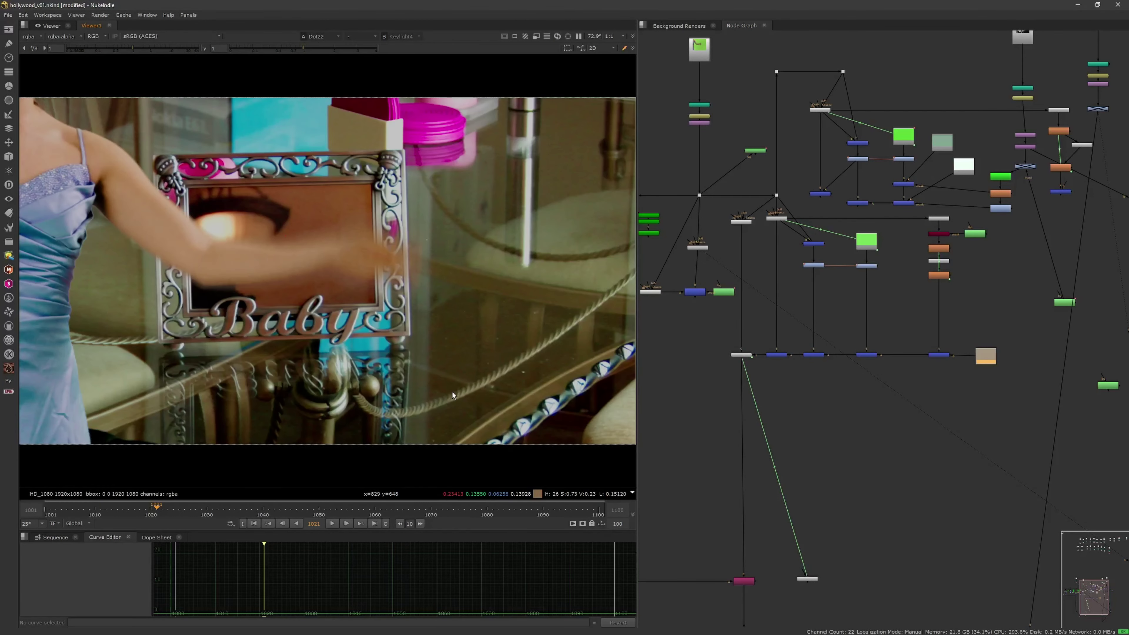
pyautogui.click(133, 512)
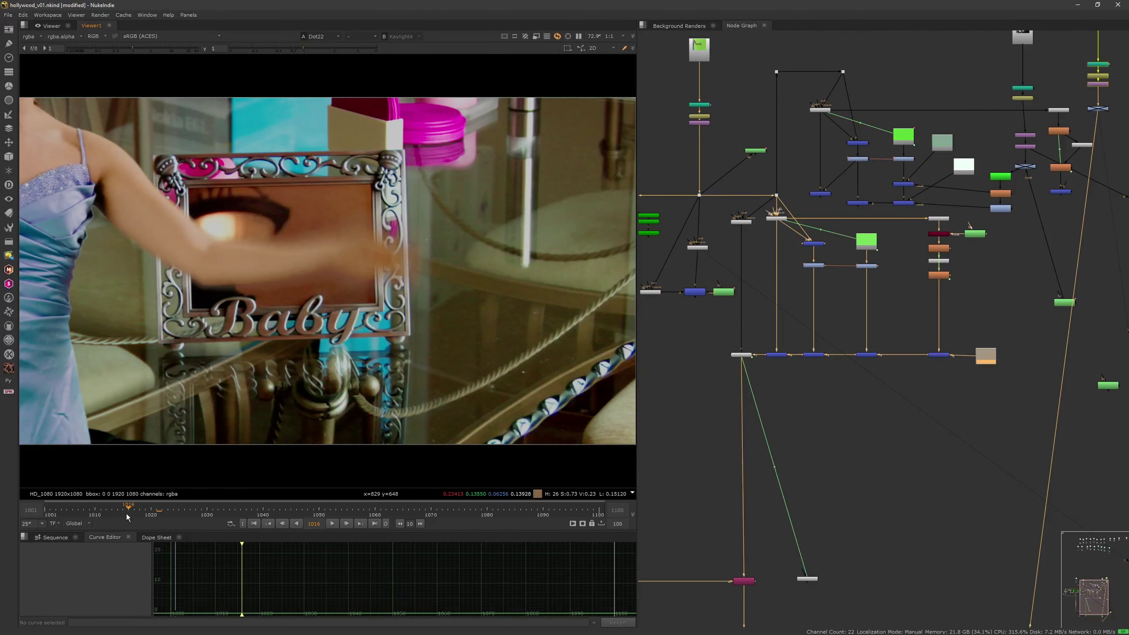
pyautogui.moveTo(133, 515); pyautogui.dragTo(219, 507)
pyautogui.scroll(4, 251, 397)
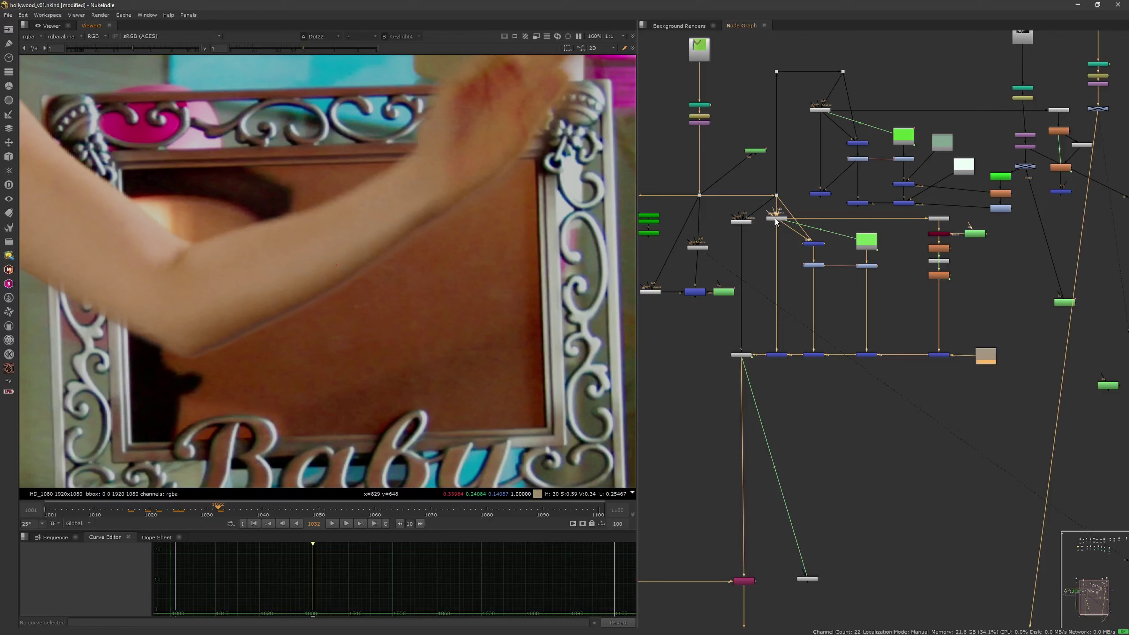
pyautogui.press('1')
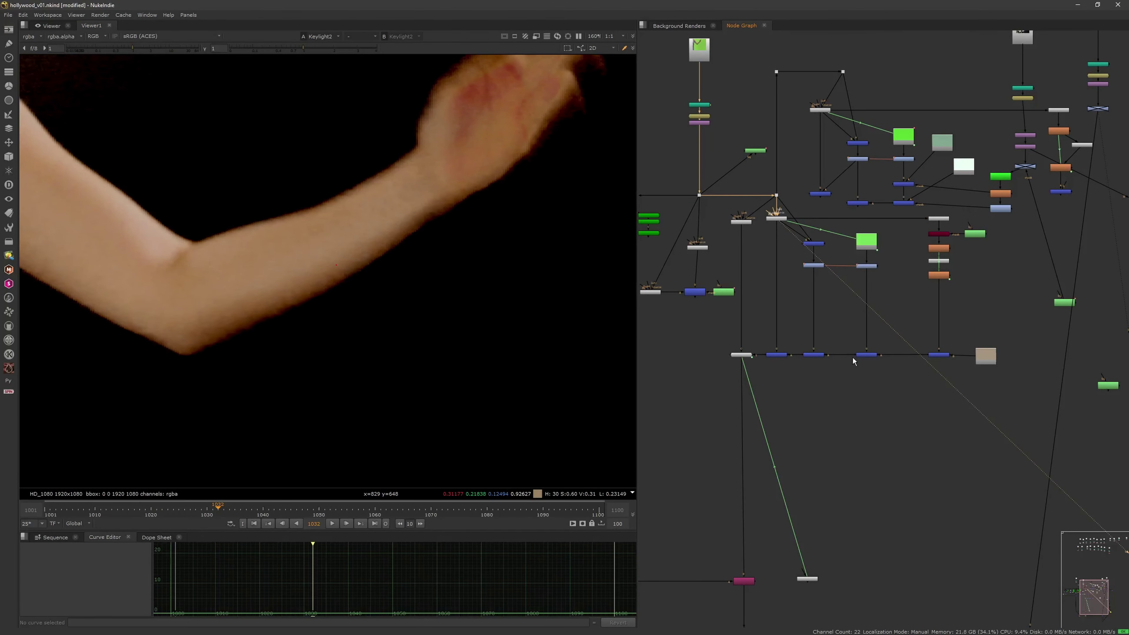
# Return to the composite and darken the Constant2 colour to about 0.250, 0.174, 0.087.
pyautogui.click(985, 356)
pyautogui.press('1')
pyautogui.doubleClick(986, 357)
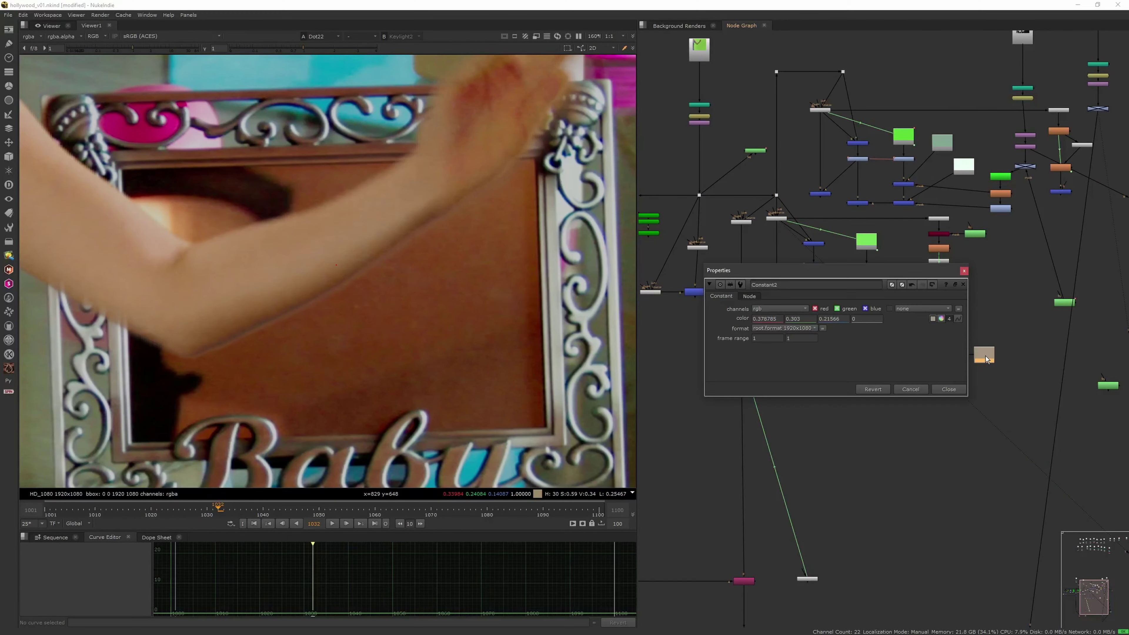
pyautogui.click(941, 318)
pyautogui.moveTo(686, 238); pyautogui.dragTo(686, 252)
pyautogui.click(716, 127)
# View the picture-frame background alone, and repeatedly compare the green-screen plate with the composite around the arm and hand.
pyautogui.press('1')
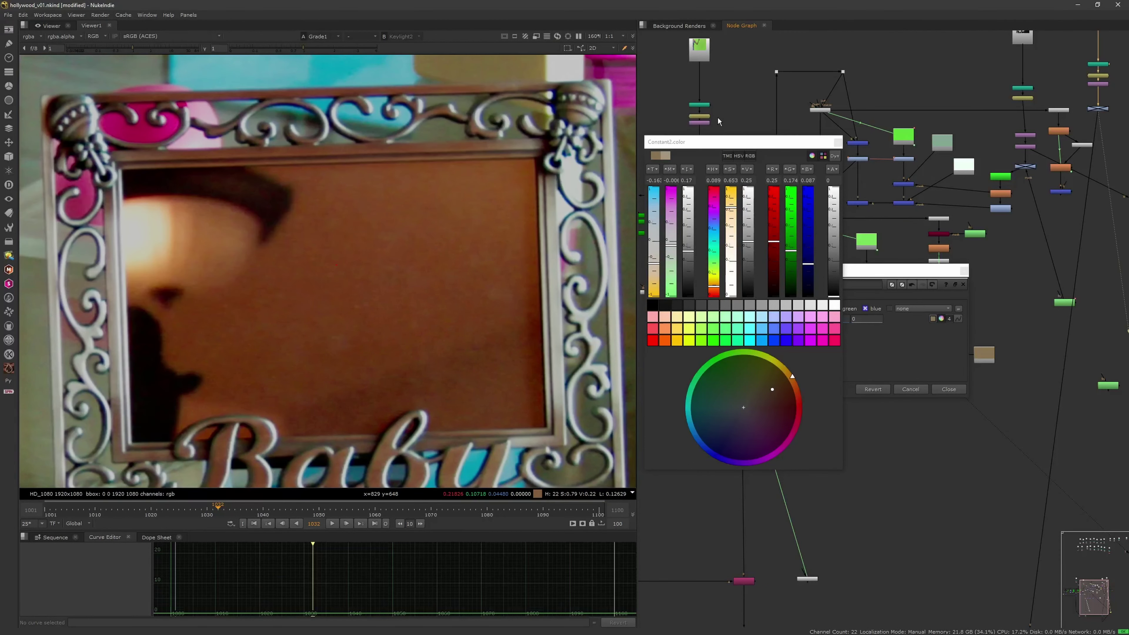
pyautogui.click(699, 195)
pyautogui.press('1')
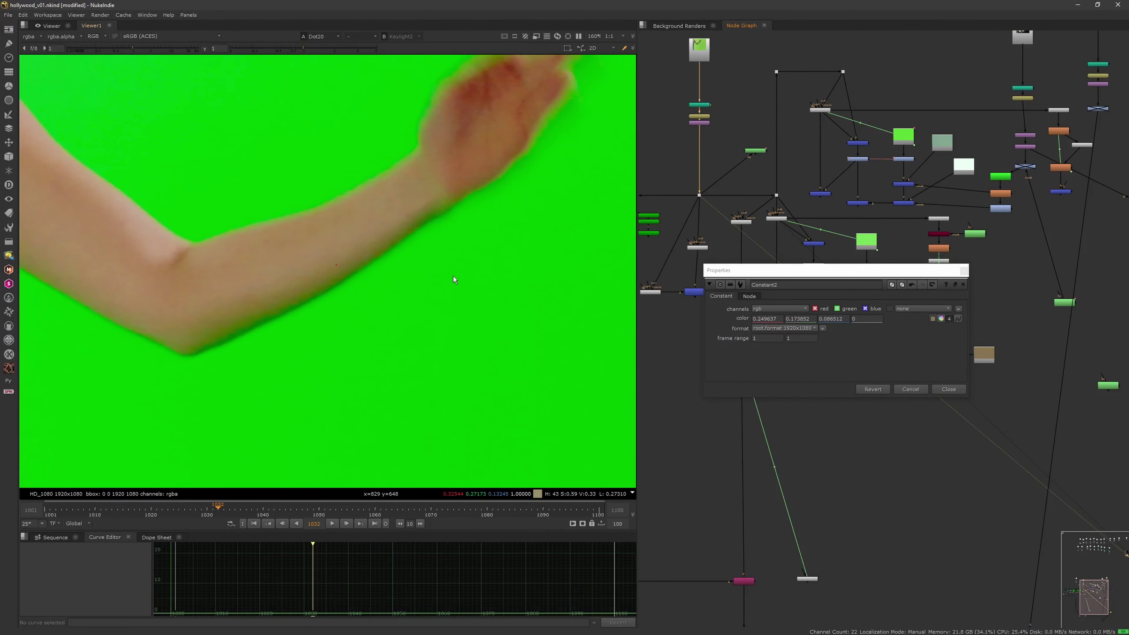
pyautogui.press('2')
pyautogui.press('1')
pyautogui.press('2')
pyautogui.press('1')
pyautogui.press('2')
pyautogui.press('1')
pyautogui.press('2')
pyautogui.press('1')
pyautogui.press('2')
pyautogui.press('1')
pyautogui.press('2')
pyautogui.press('1')
pyautogui.press('2')
pyautogui.press('1')
pyautogui.press('2')
pyautogui.press('1')
pyautogui.press('2')
pyautogui.press('1')
pyautogui.press('2')
pyautogui.press('1')
pyautogui.press('2')
pyautogui.press('1')
pyautogui.press('2')
pyautogui.press('1')
pyautogui.press('2')
pyautogui.press('1')
pyautogui.press('2')
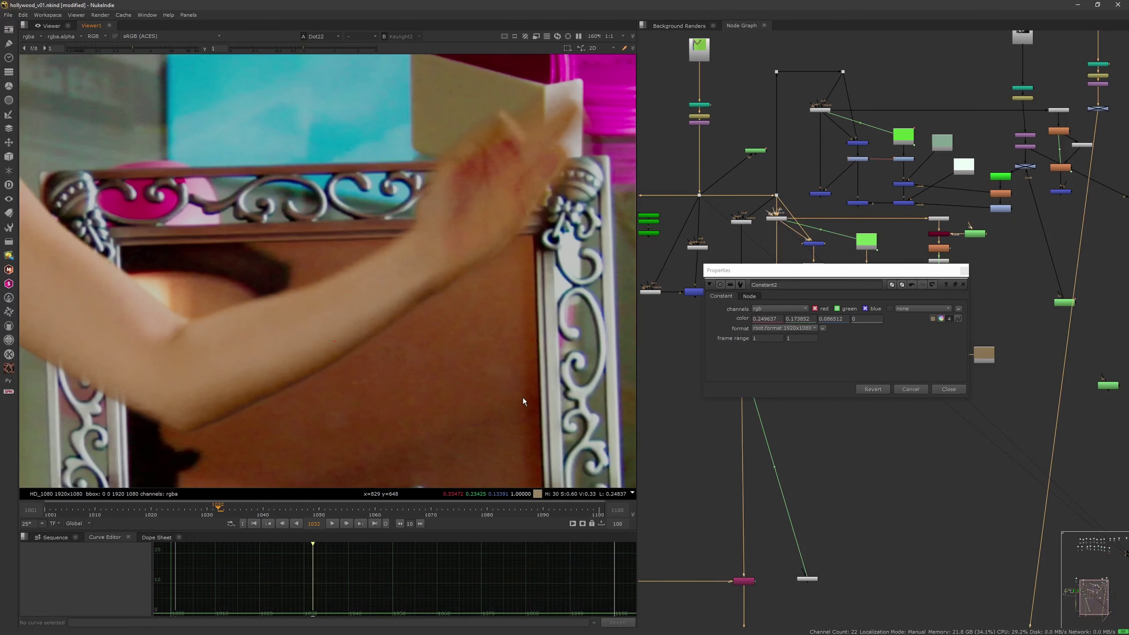
pyautogui.press('1')
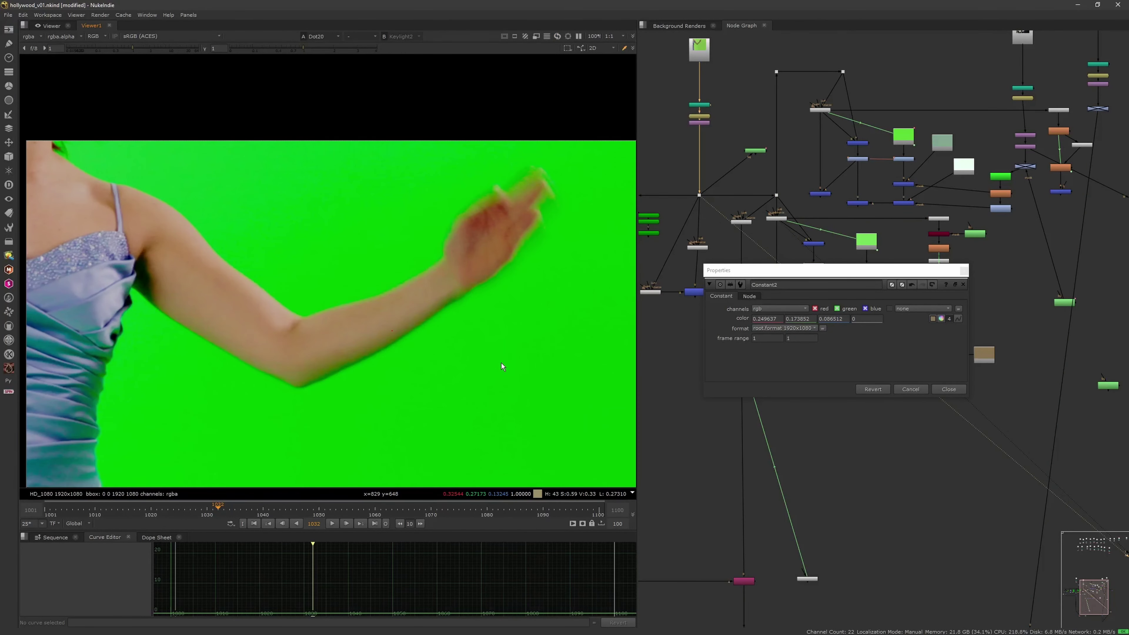
pyautogui.press('2')
# Compare the composite with the green-screen plate at frame 1035 and close the Constant's settings.
pyautogui.moveTo(249, 518)
pyautogui.mouseDown()
pyautogui.moveTo(183, 514)
pyautogui.moveTo(237, 523)
pyautogui.mouseUp()
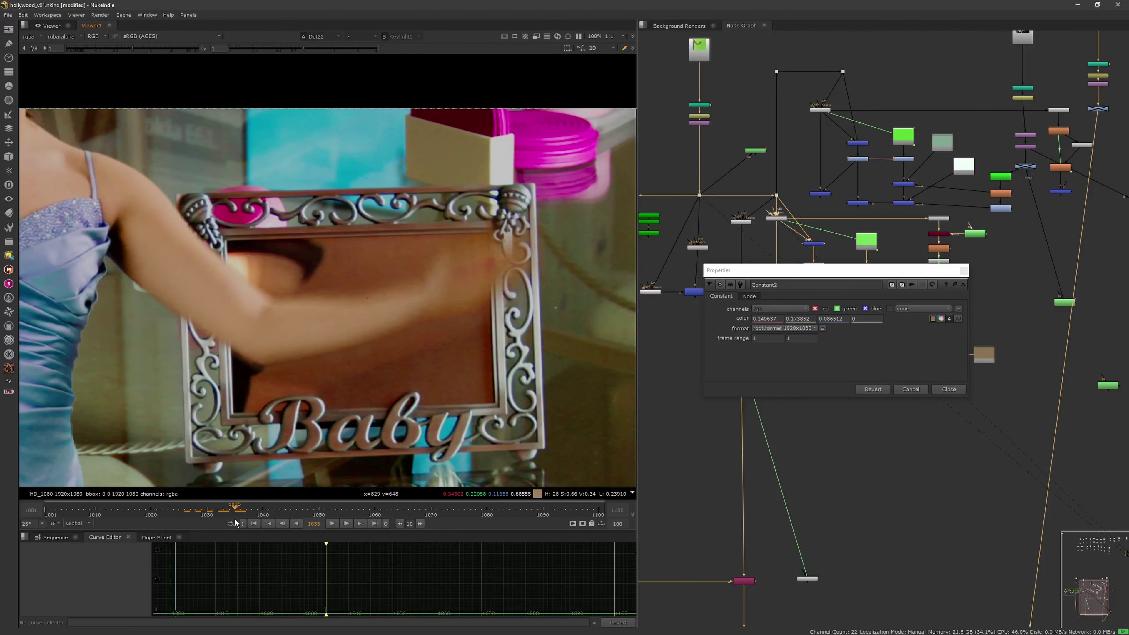
pyautogui.press('2')
pyautogui.press('1')
pyautogui.click(949, 389)
# Find the dark-haired woman's close-up green-screen plate among the source reads and view its Reformat13 output in full frame.
pyautogui.scroll(-5, 876, 434)
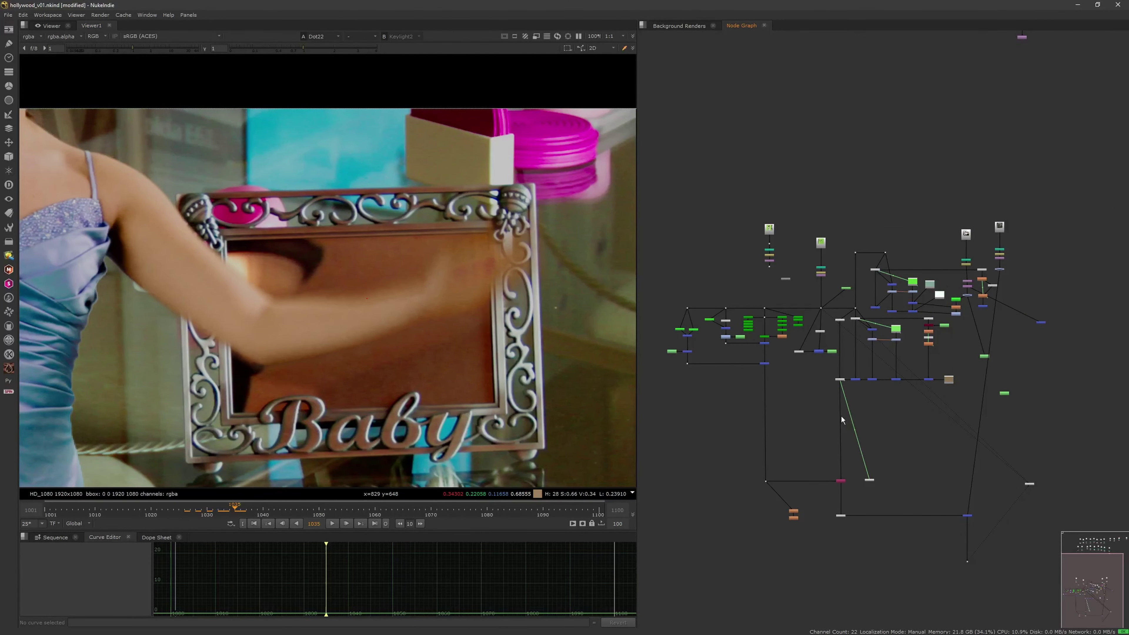
pyautogui.moveTo(867, 145); pyautogui.dragTo(882, 401, button='middle')
pyautogui.moveTo(962, 323); pyautogui.dragTo(894, 358, button='middle')
pyautogui.scroll(3, 895, 359)
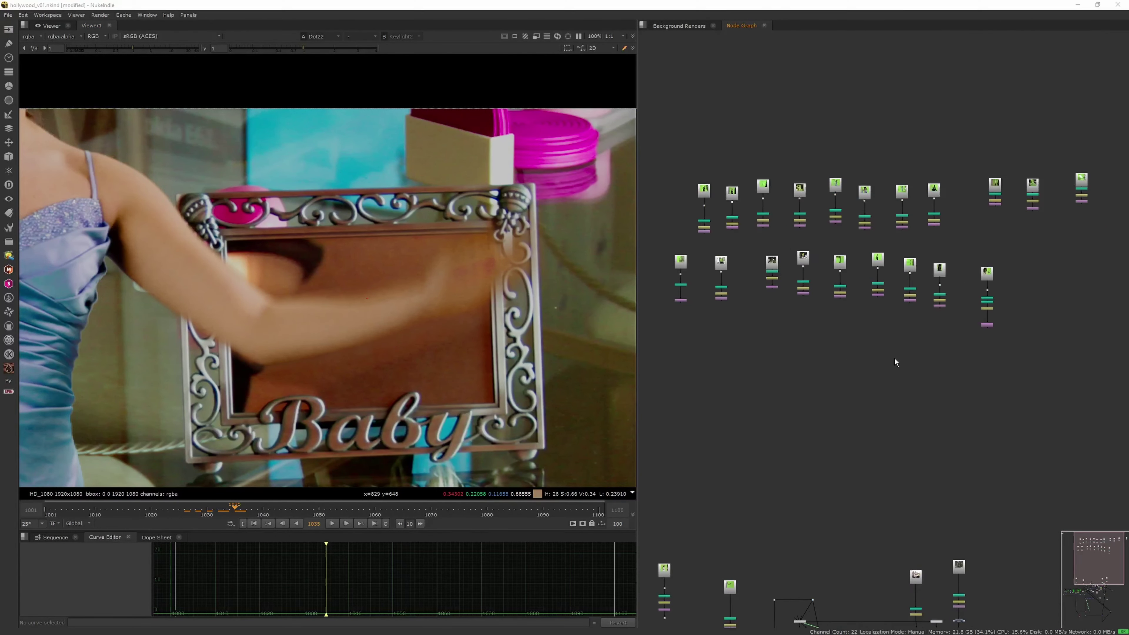
pyautogui.moveTo(916, 307); pyautogui.dragTo(857, 385, button='middle')
pyautogui.scroll(3, 851, 357)
pyautogui.click(851, 331)
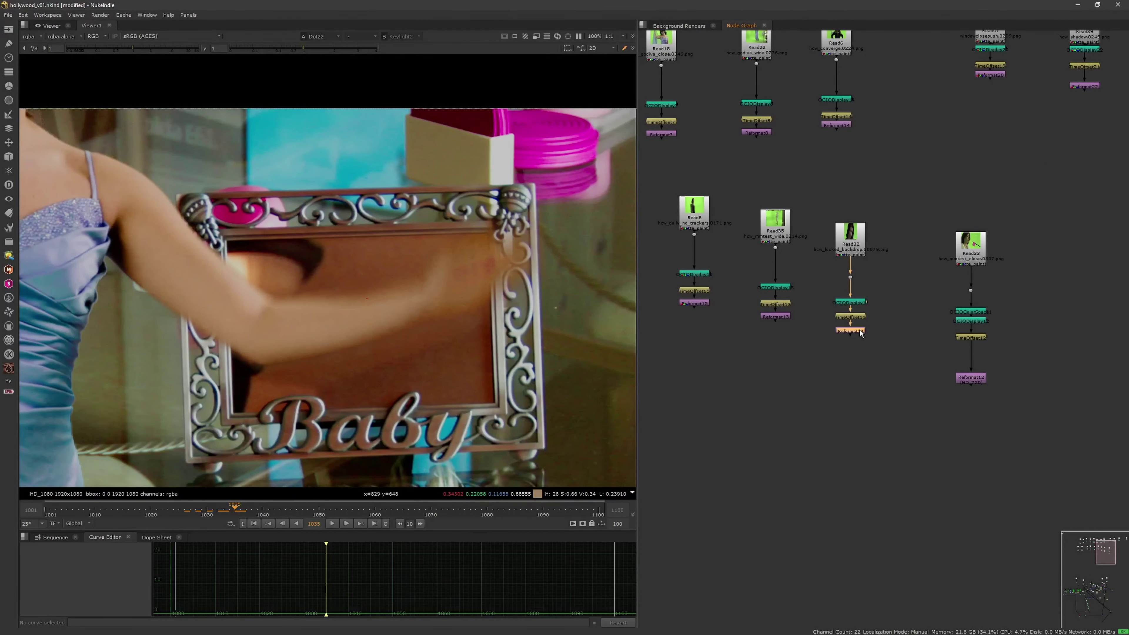
pyautogui.press('1')
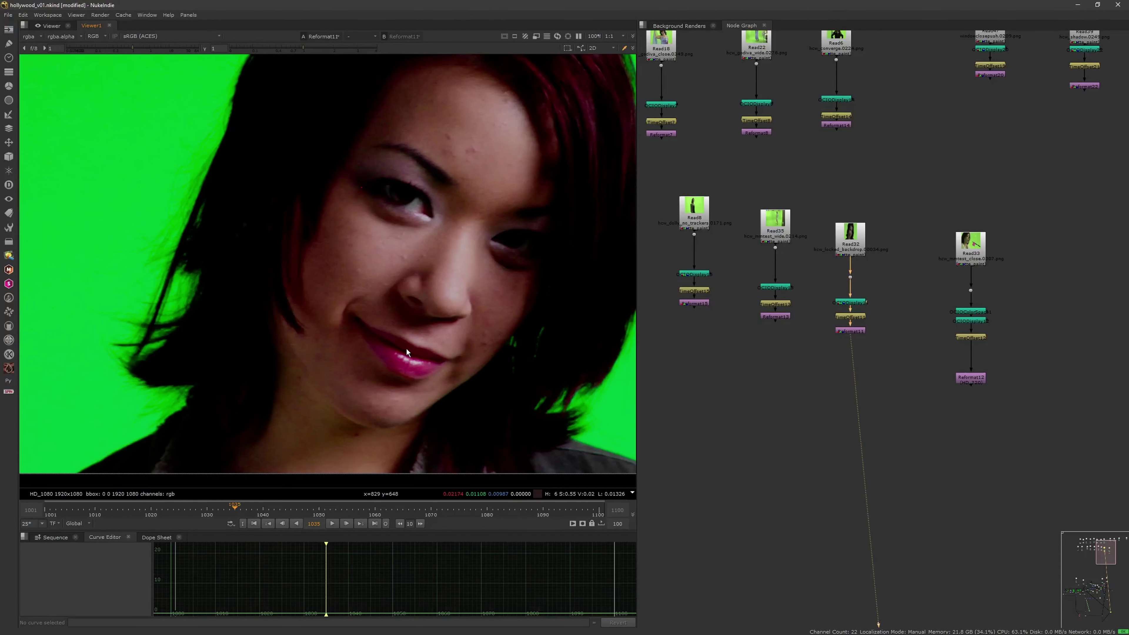
pyautogui.scroll(-3, 366, 367)
pyautogui.scroll(1, 375, 361)
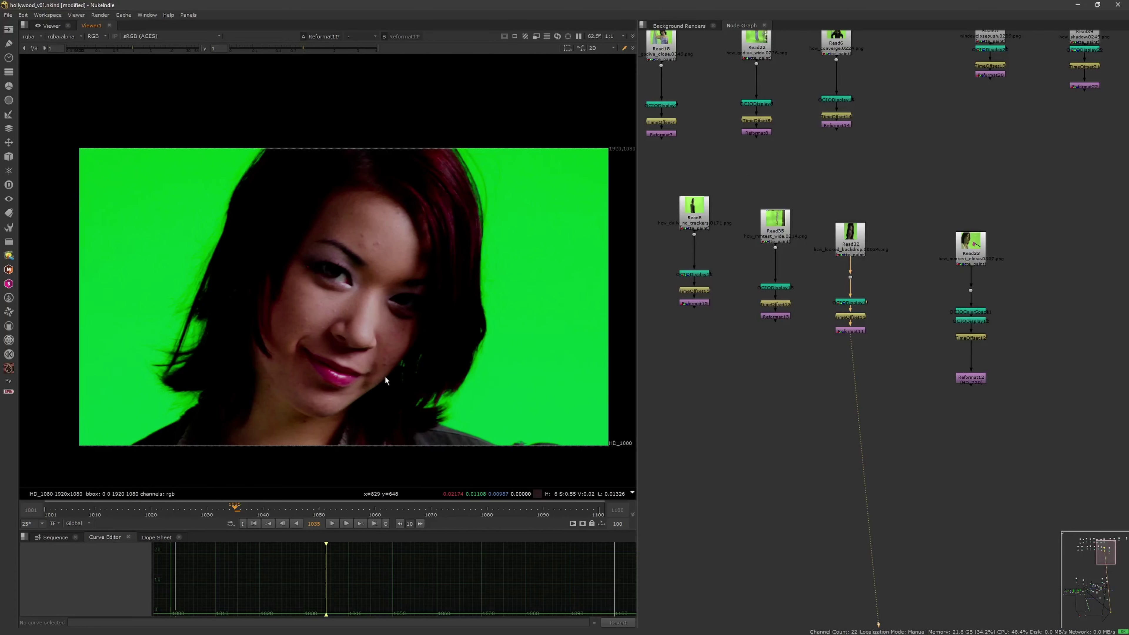
# Vary the viewer's gamma and gain to inspect the close-up plate's dark hair, and reset both.
pyautogui.moveTo(303, 47)
pyautogui.mouseDown()
pyautogui.moveTo(350, 52)
pyautogui.moveTo(312, 49)
pyautogui.mouseUp()
pyautogui.click(205, 49)
pyautogui.moveTo(133, 48); pyautogui.dragTo(108, 49)
pyautogui.moveTo(306, 46); pyautogui.dragTo(333, 52)
pyautogui.click(204, 48)
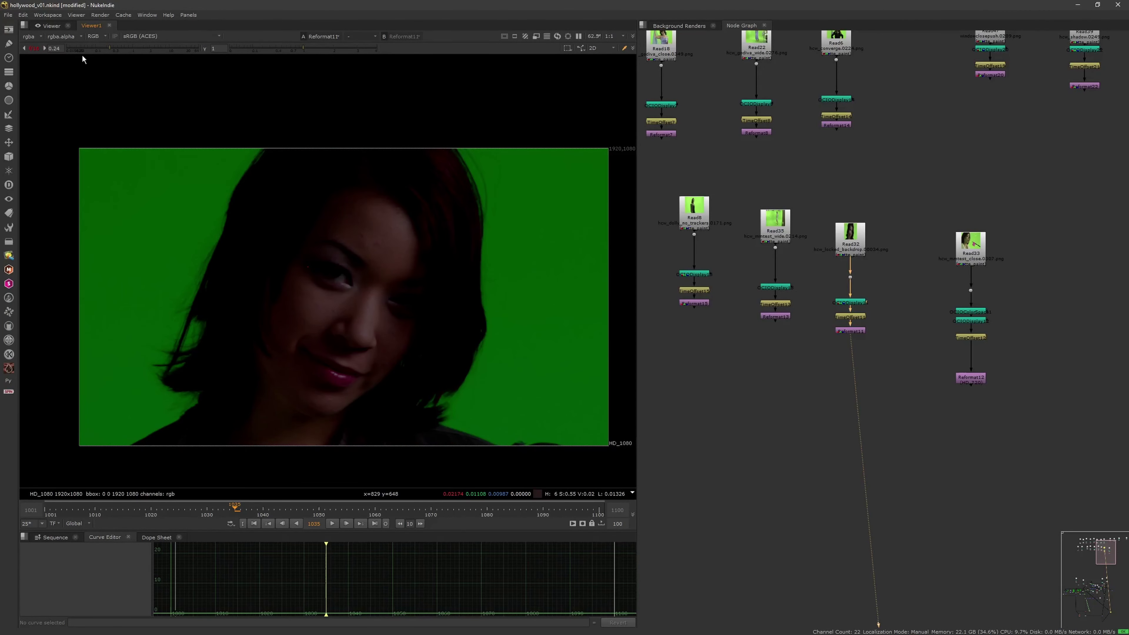
pyautogui.click(35, 48)
# View the Reformat12 plate of the woman in the white coat with pink markers, and scrub to frame 1015.
pyautogui.scroll(-5, 761, 404)
pyautogui.scroll(6, 868, 345)
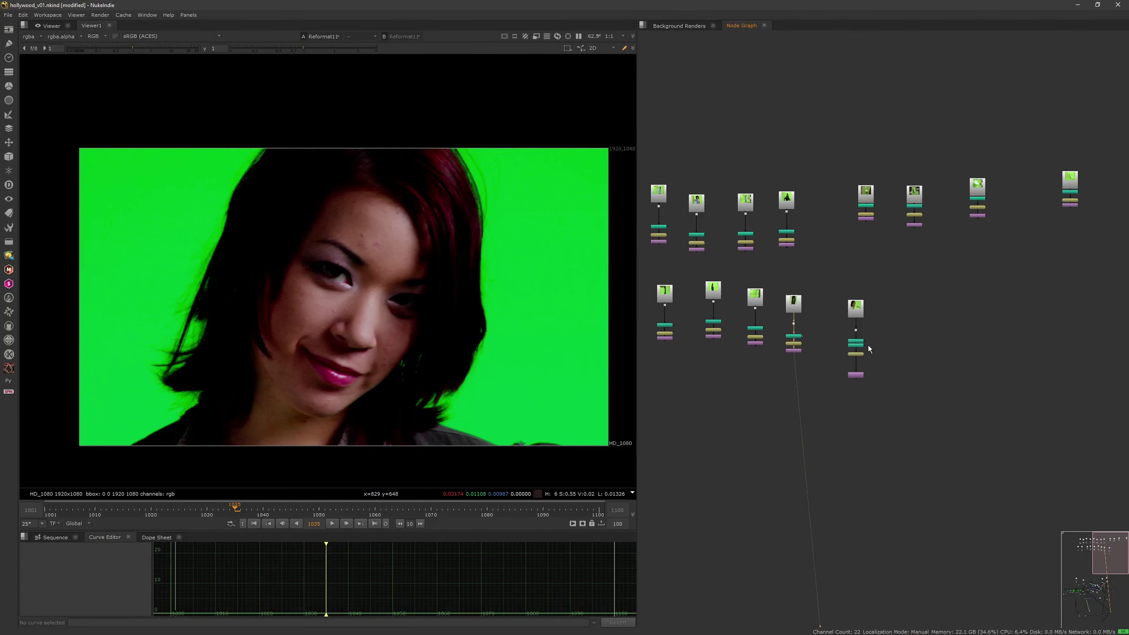
pyautogui.click(873, 393)
pyautogui.press('1')
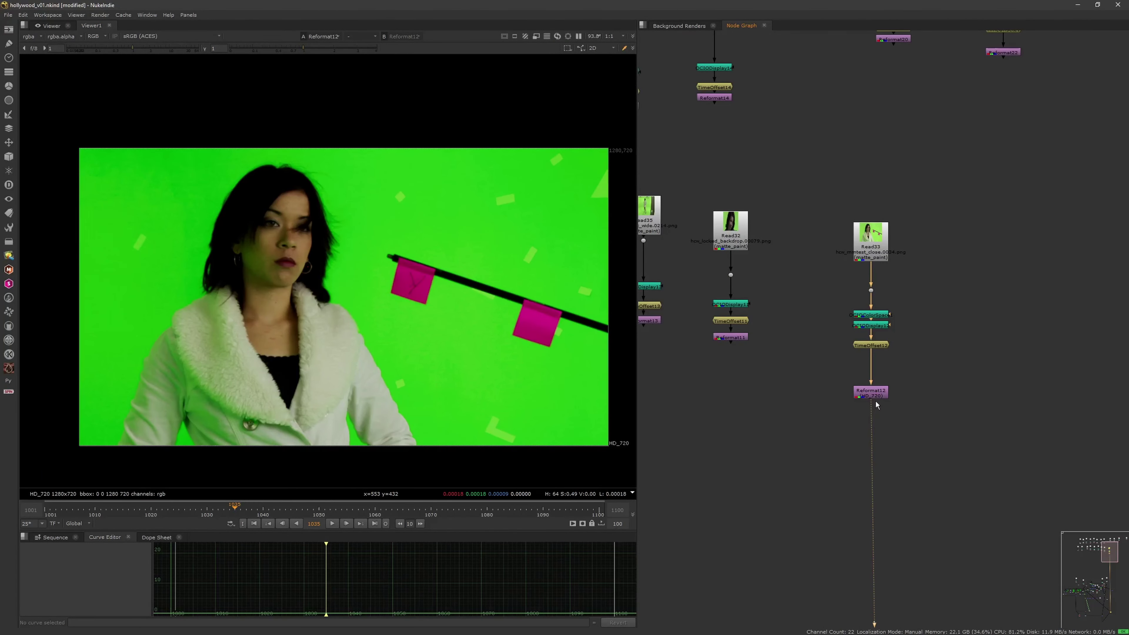
pyautogui.moveTo(235, 505); pyautogui.dragTo(123, 500)
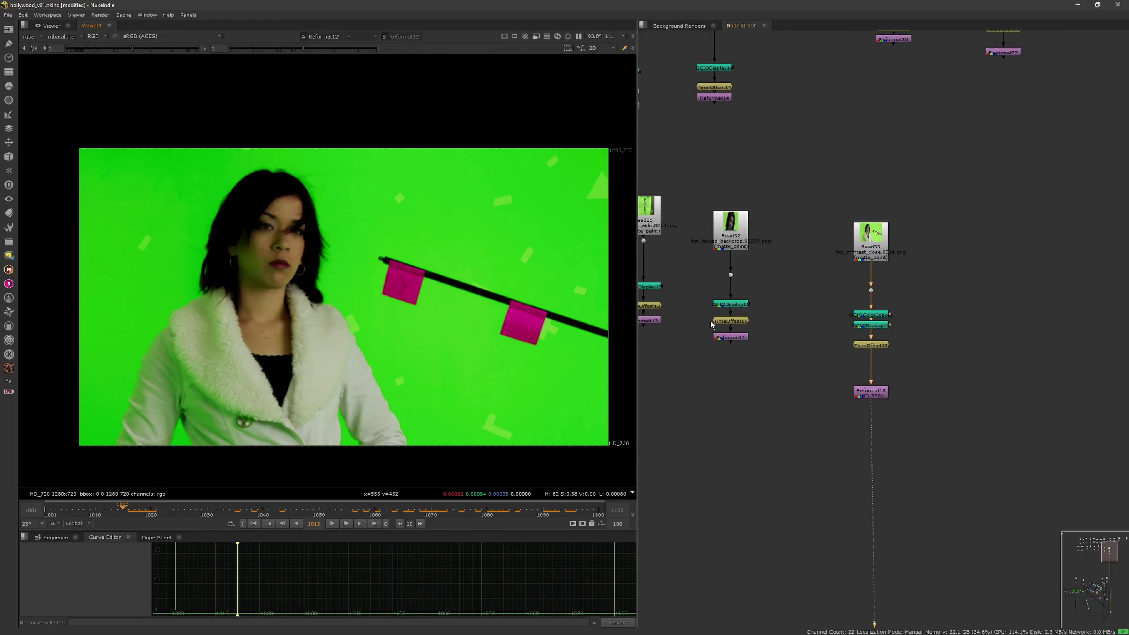
# View the wide green-screen plate of the woman in the white coat, examine her up close, and scrub to frame 1010.
pyautogui.moveTo(681, 318); pyautogui.dragTo(688, 327, button='middle')
pyautogui.click(658, 329)
pyautogui.press('1')
pyautogui.scroll(3, 400, 214)
pyautogui.moveTo(400, 214); pyautogui.dragTo(355, 236, button='middle')
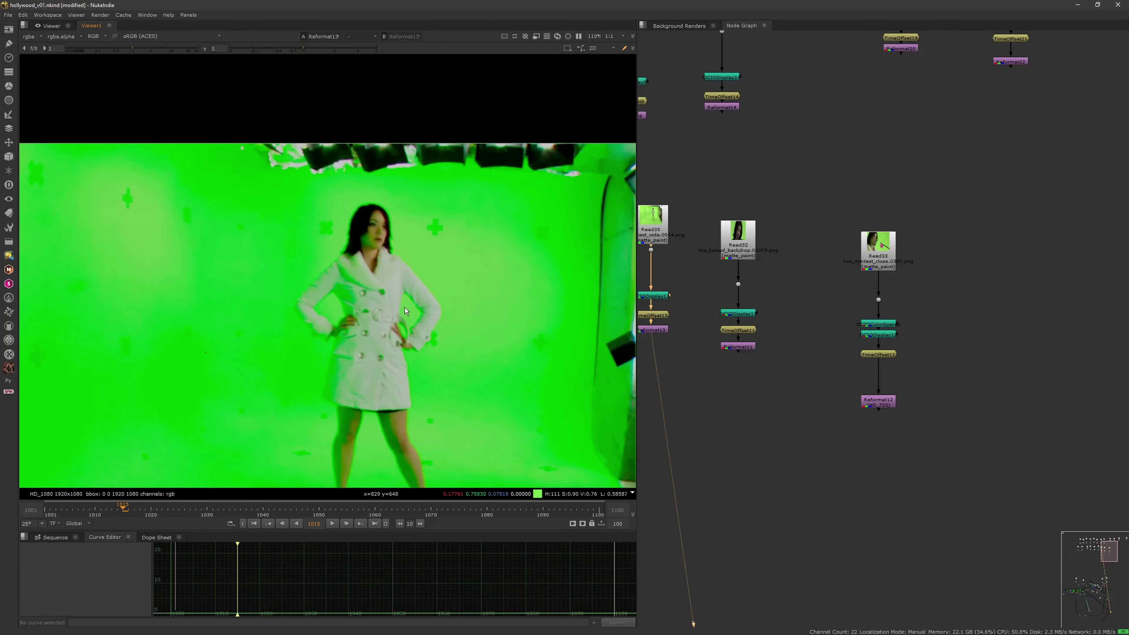
pyautogui.scroll(4, 383, 222)
pyautogui.moveTo(304, 502); pyautogui.dragTo(96, 516)
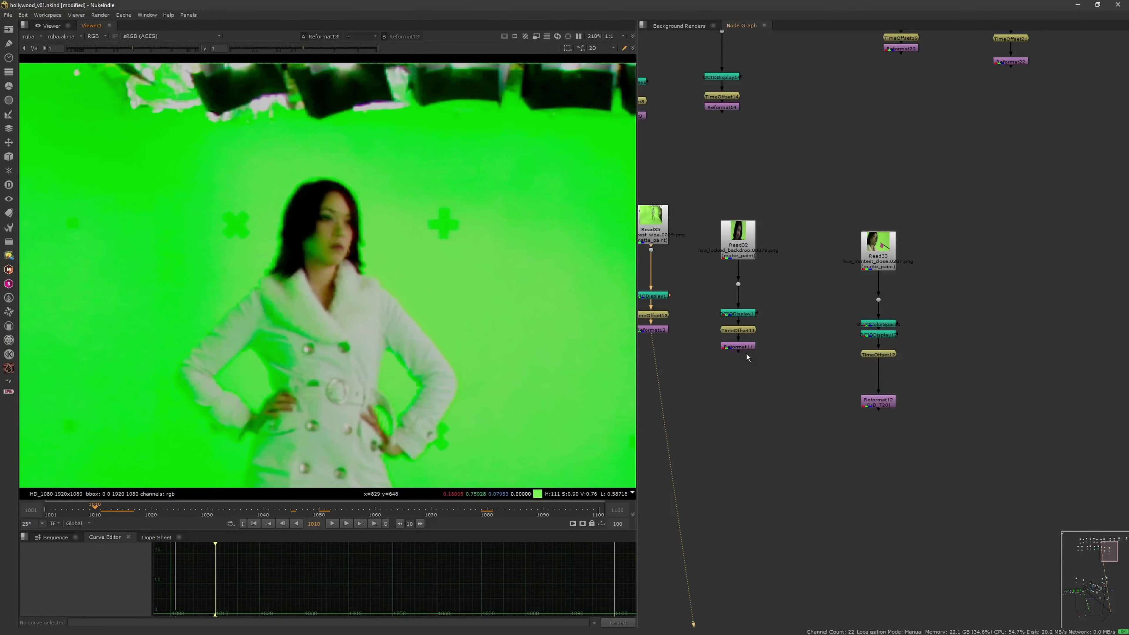
# View the dark-haired woman's close-up green-screen plate and examine the hair edges on both sides of her face.
pyautogui.click(738, 346)
pyautogui.press('1')
pyautogui.scroll(-3, 489, 312)
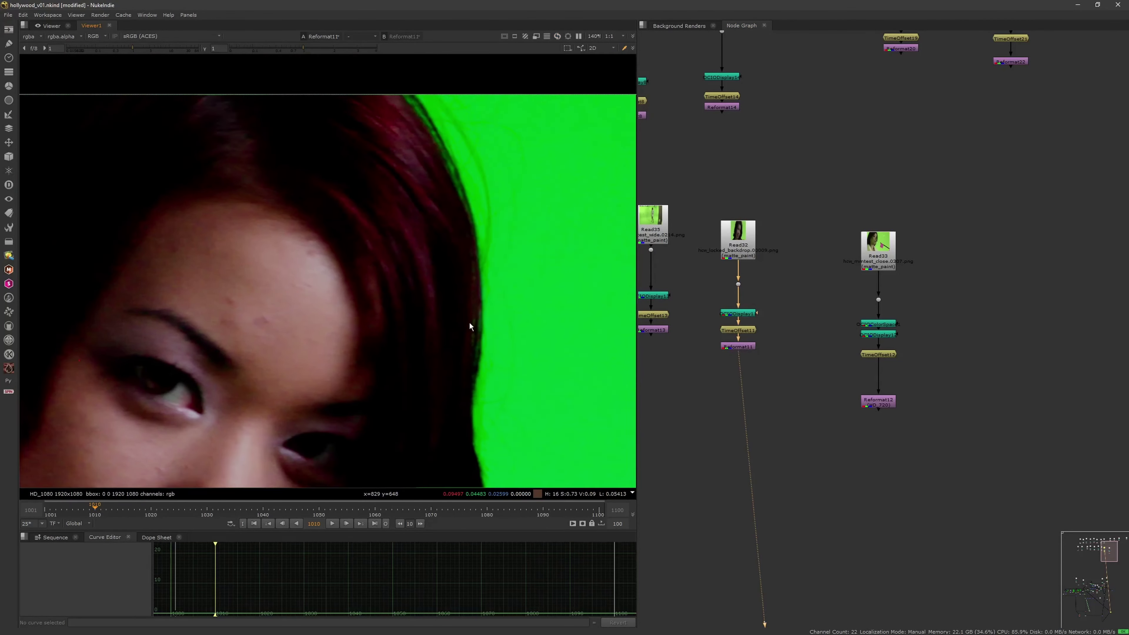
pyautogui.scroll(-2, 469, 321)
pyautogui.scroll(6, 478, 265)
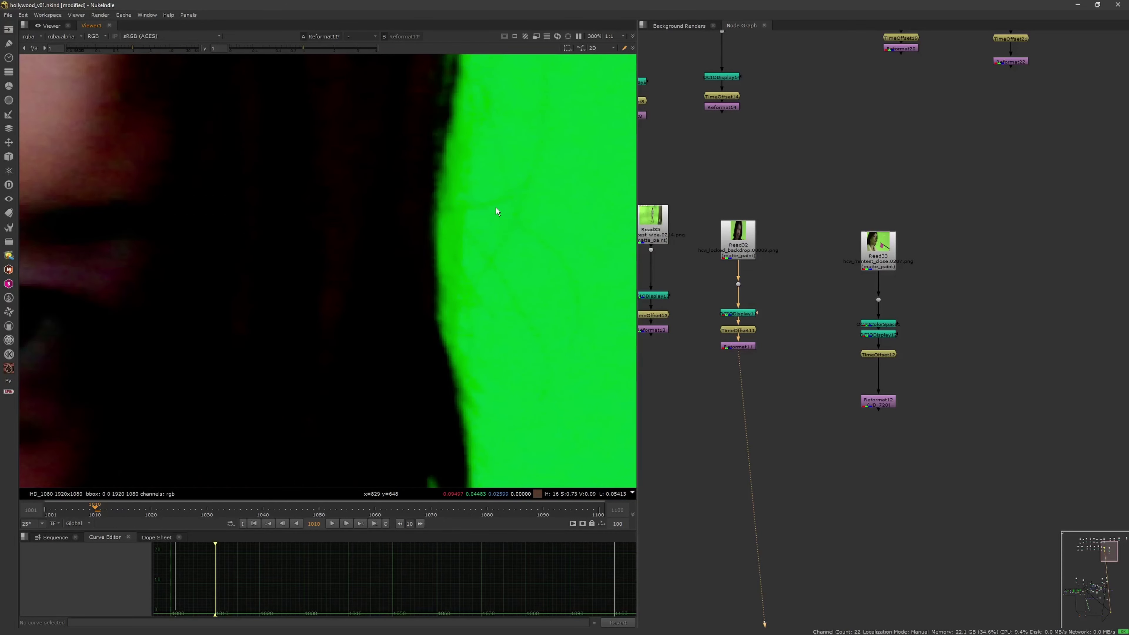
pyautogui.scroll(-8, 508, 327)
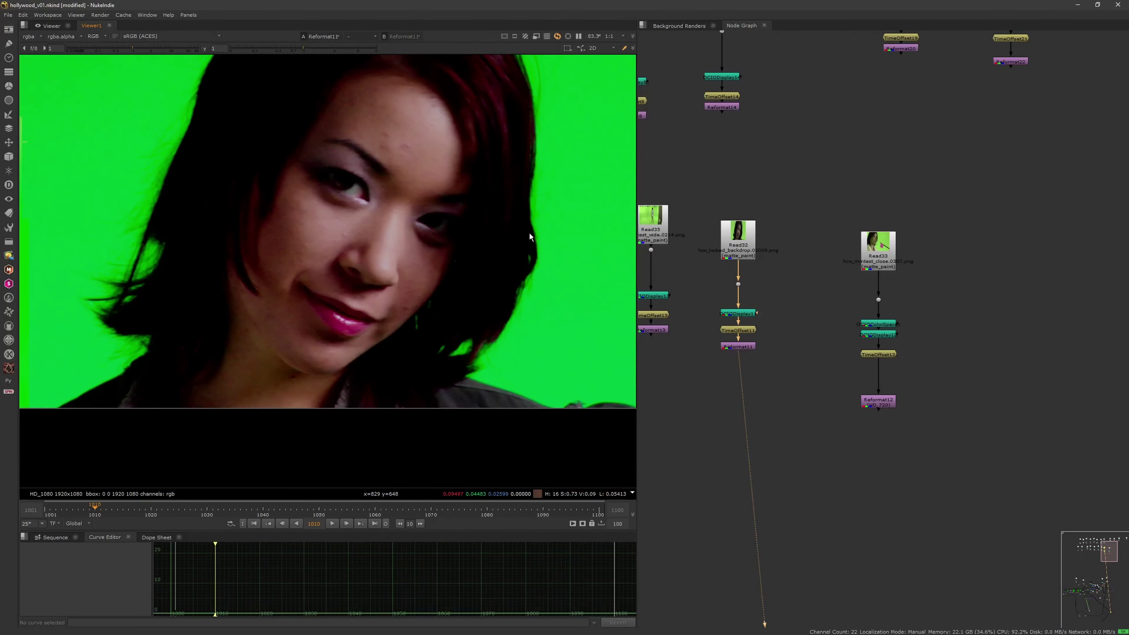
pyautogui.scroll(4, 227, 273)
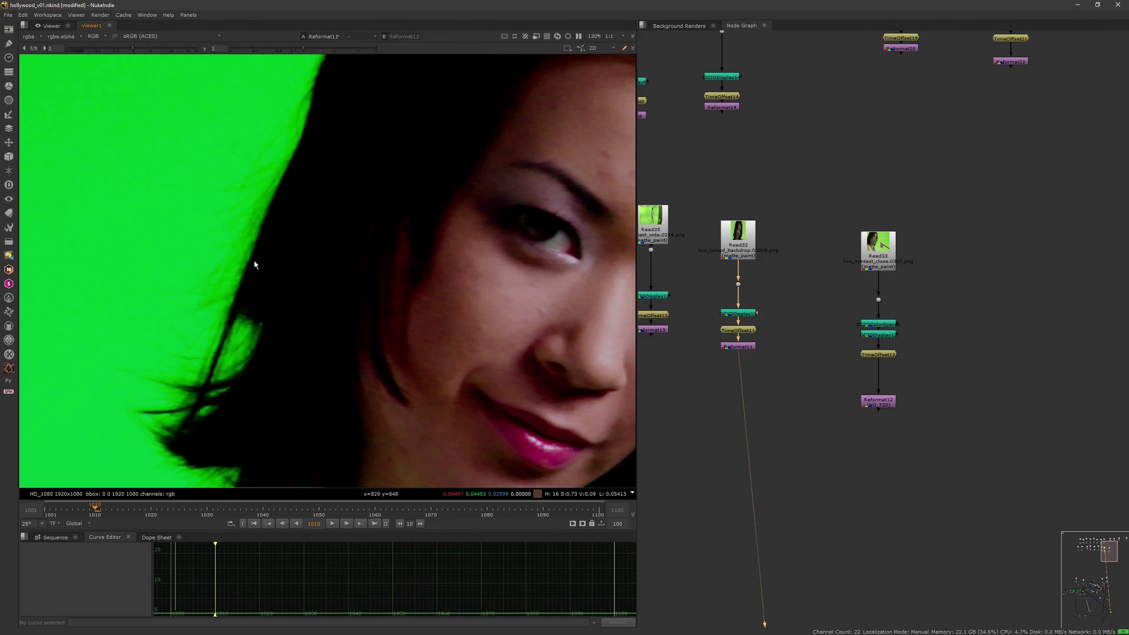
pyautogui.scroll(-5, 254, 259)
pyautogui.scroll(3, 262, 270)
pyautogui.moveTo(297, 283); pyautogui.dragTo(260, 229, button='middle')
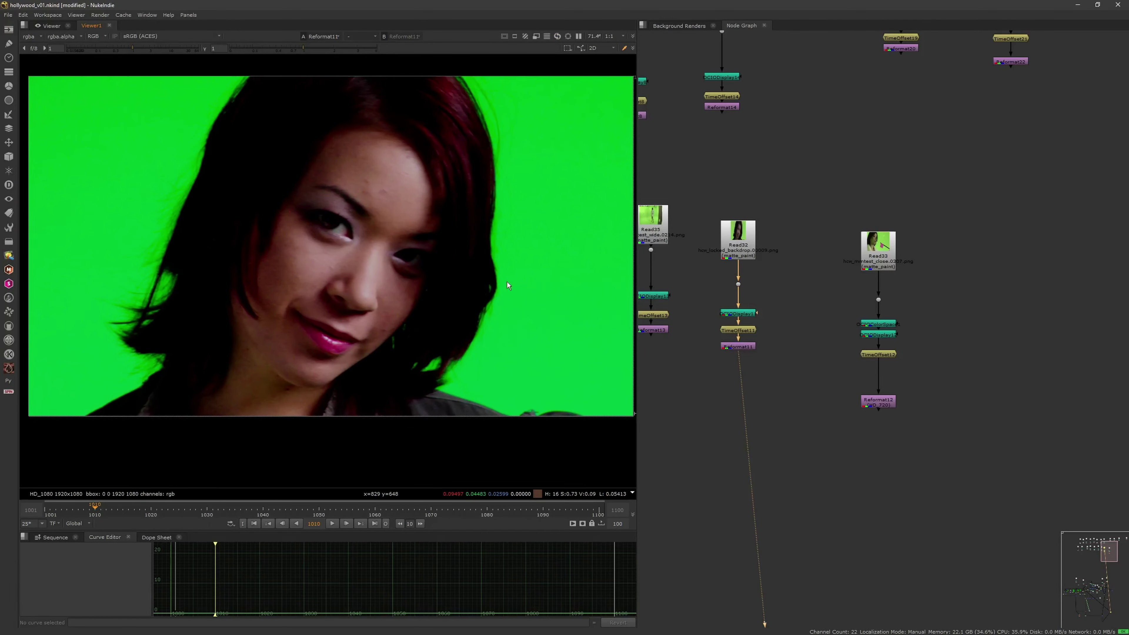
# Return to the picture-frame composite, view its Dot22 output, and move to frame 1014.
pyautogui.scroll(-5, 773, 350)
pyautogui.moveTo(757, 348); pyautogui.dragTo(763, 322, button='middle')
pyautogui.moveTo(712, 348); pyautogui.dragTo(735, 339, button='middle')
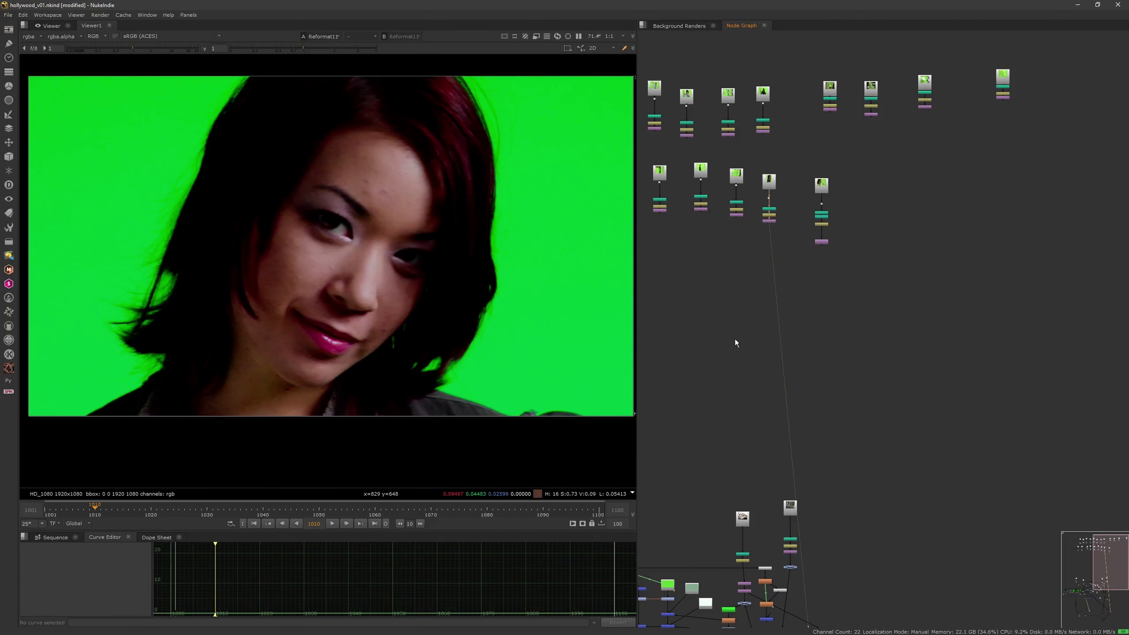
pyautogui.moveTo(725, 453); pyautogui.dragTo(772, 213, button='middle')
pyautogui.moveTo(725, 424)
pyautogui.mouseDown(button='middle')
pyautogui.moveTo(791, 333)
pyautogui.moveTo(780, 287)
pyautogui.mouseUp(button='middle')
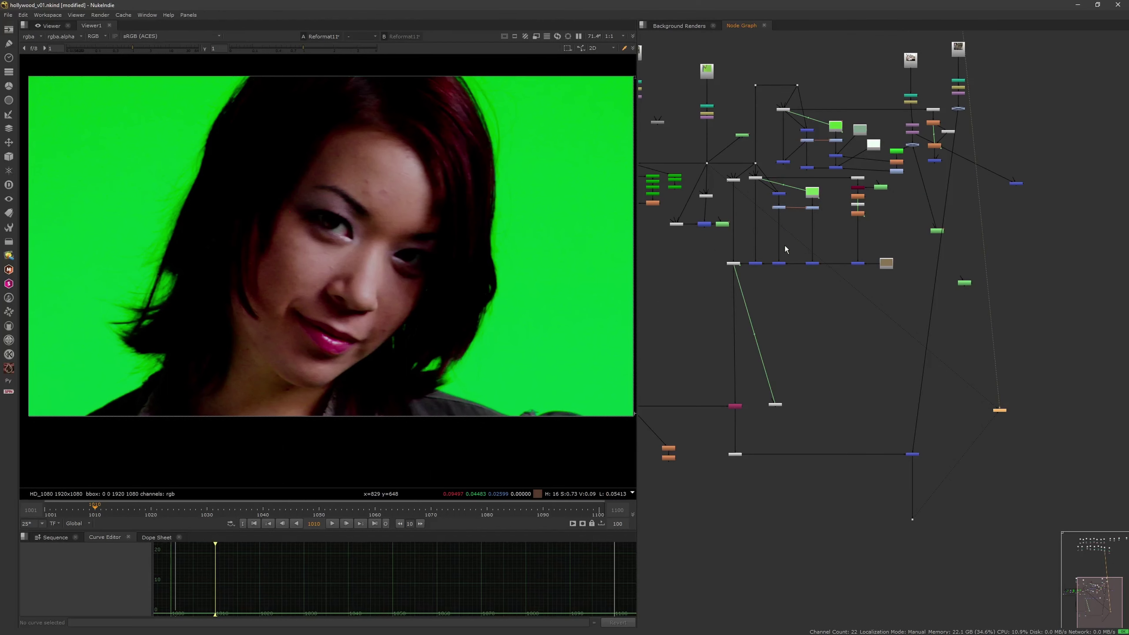
pyautogui.press('1')
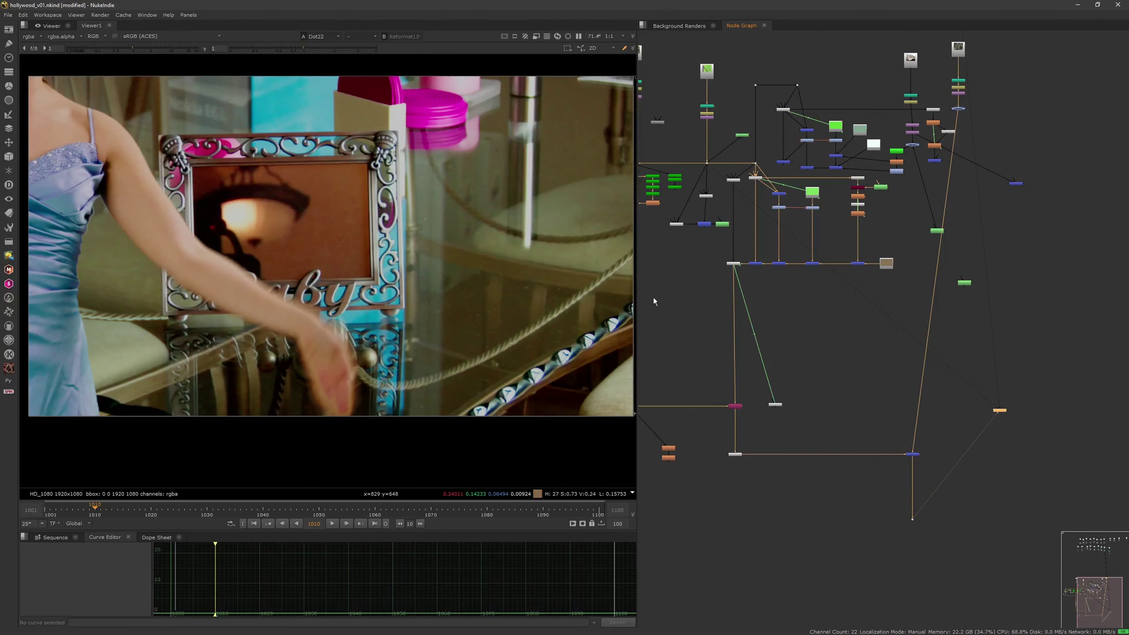
pyautogui.click(112, 511)
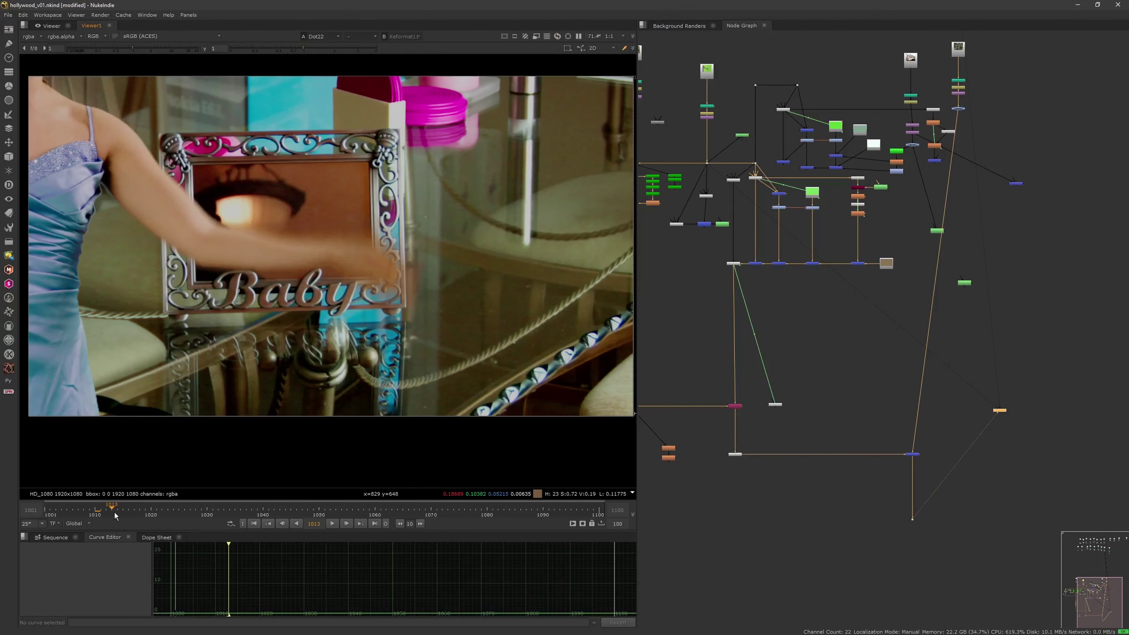
pyautogui.click(119, 514)
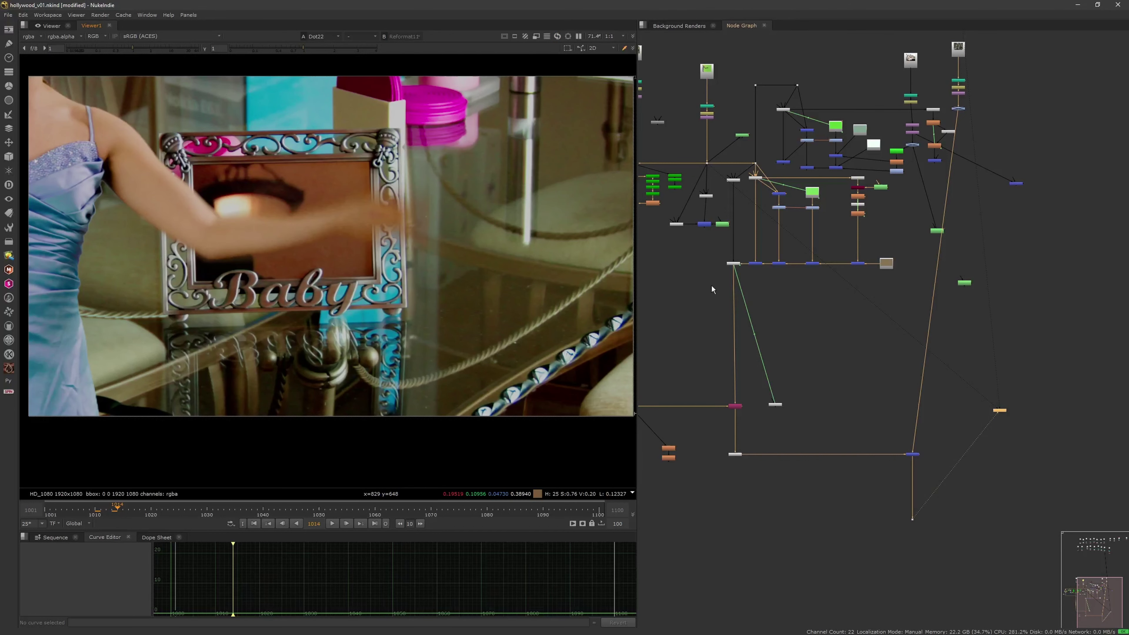
# Inspect the roto shape feeding the mask of the key mix in the main comp, and close its properties.
pyautogui.scroll(5, 718, 258)
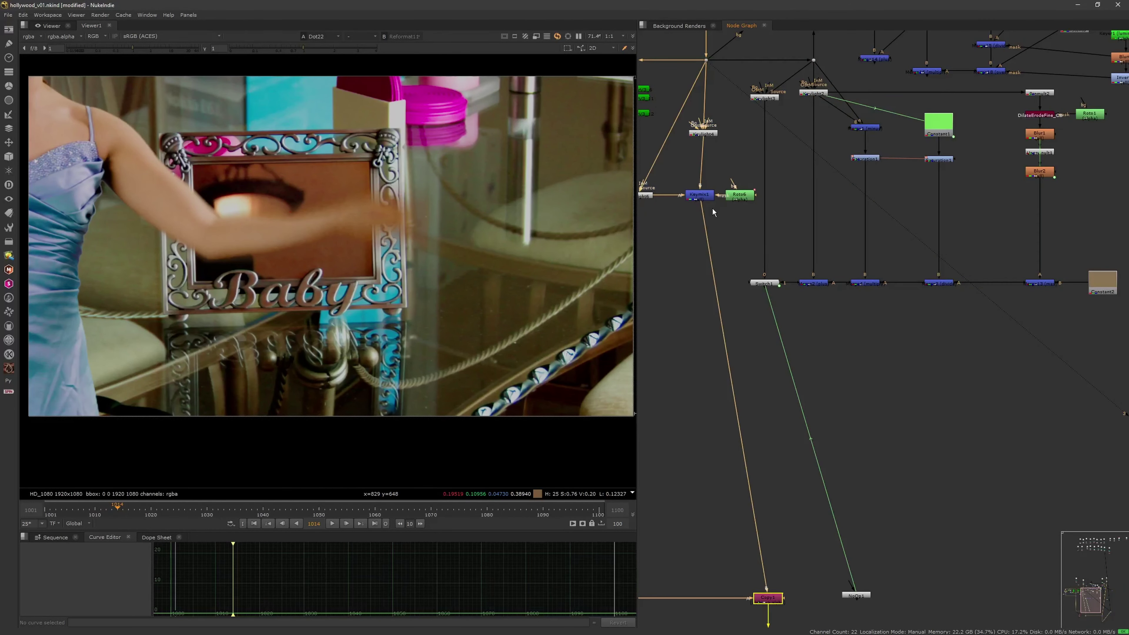
pyautogui.moveTo(724, 250); pyautogui.dragTo(771, 302, button='middle')
pyautogui.moveTo(516, 329); pyautogui.dragTo(534, 354, button='middle')
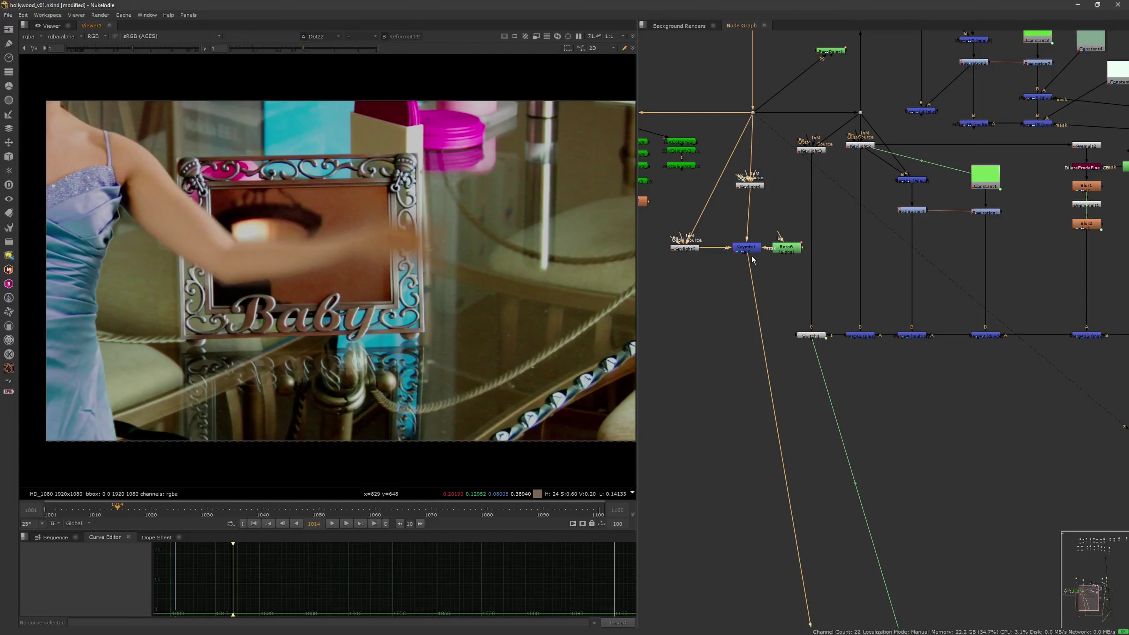
pyautogui.doubleClick(785, 250)
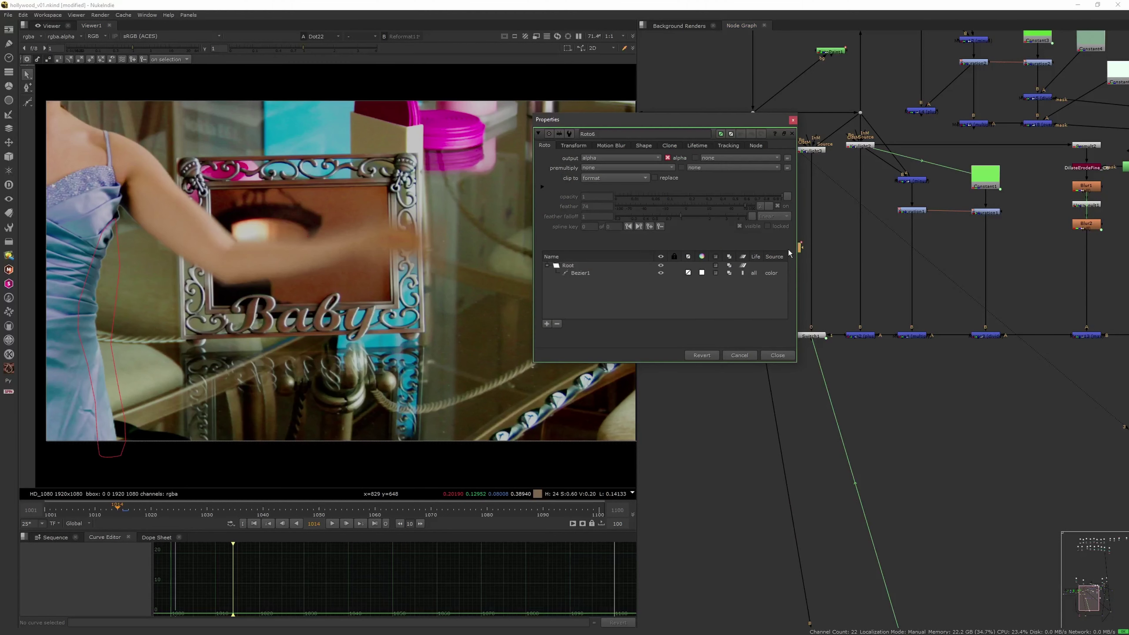
pyautogui.click(792, 120)
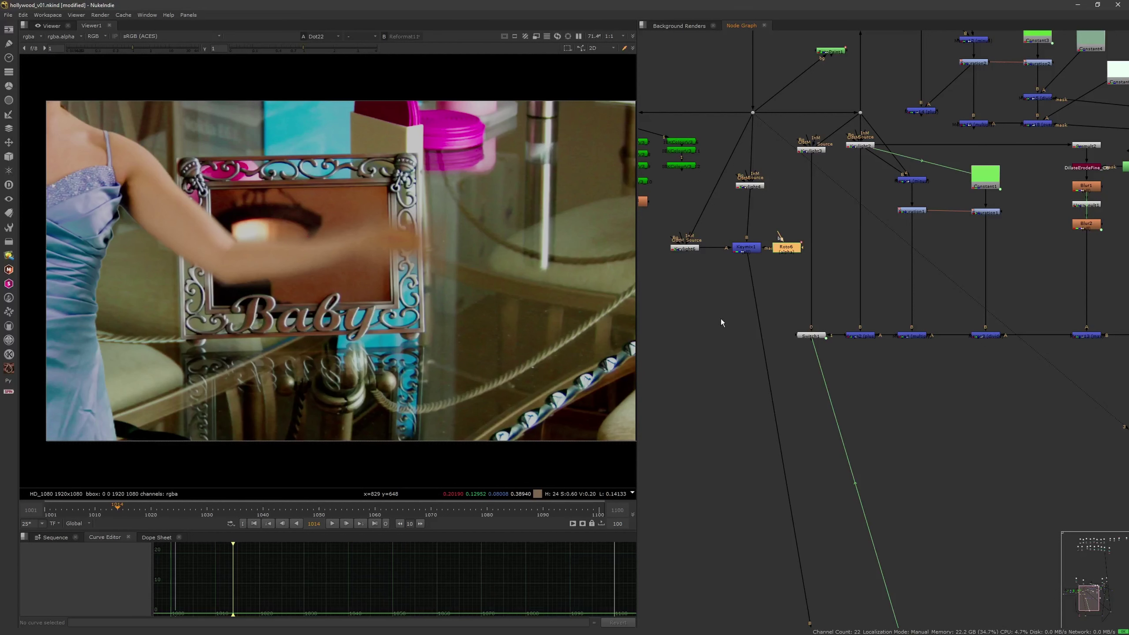
pyautogui.click(720, 327)
# Examine the motion-blurred hand over the picture frame up close, scrubbing the nearby frames and returning to frame 1014.
pyautogui.scroll(3, 409, 309)
pyautogui.moveTo(408, 275); pyautogui.dragTo(407, 345, button='middle')
pyautogui.click(135, 505)
pyautogui.moveTo(141, 511); pyautogui.dragTo(118, 506)
pyautogui.click(746, 382)
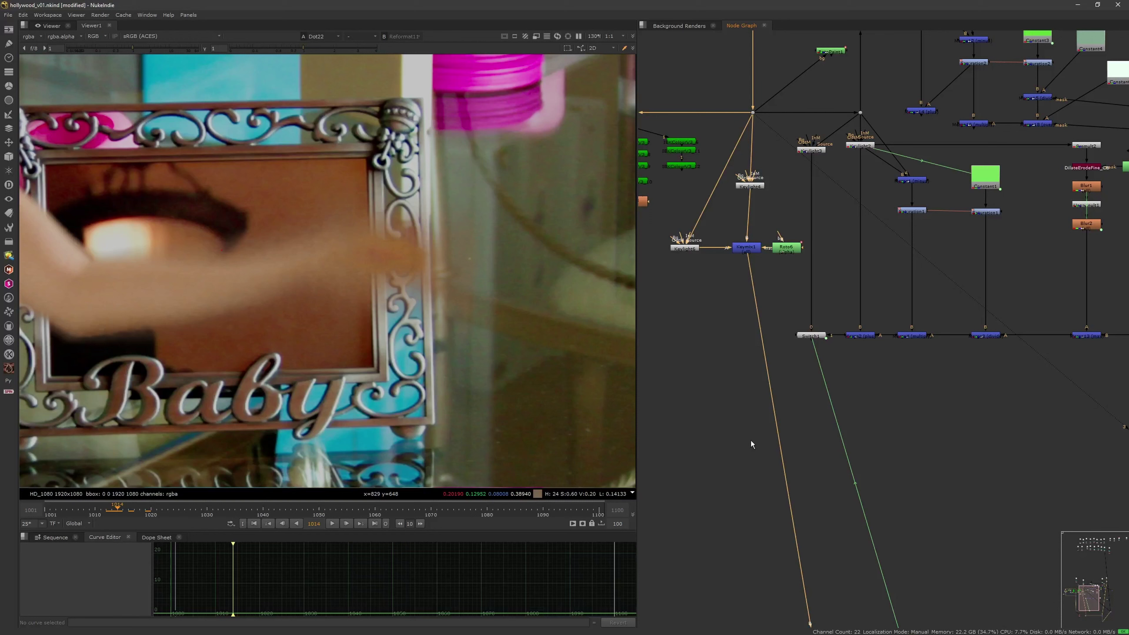
pyautogui.scroll(-5, 785, 377)
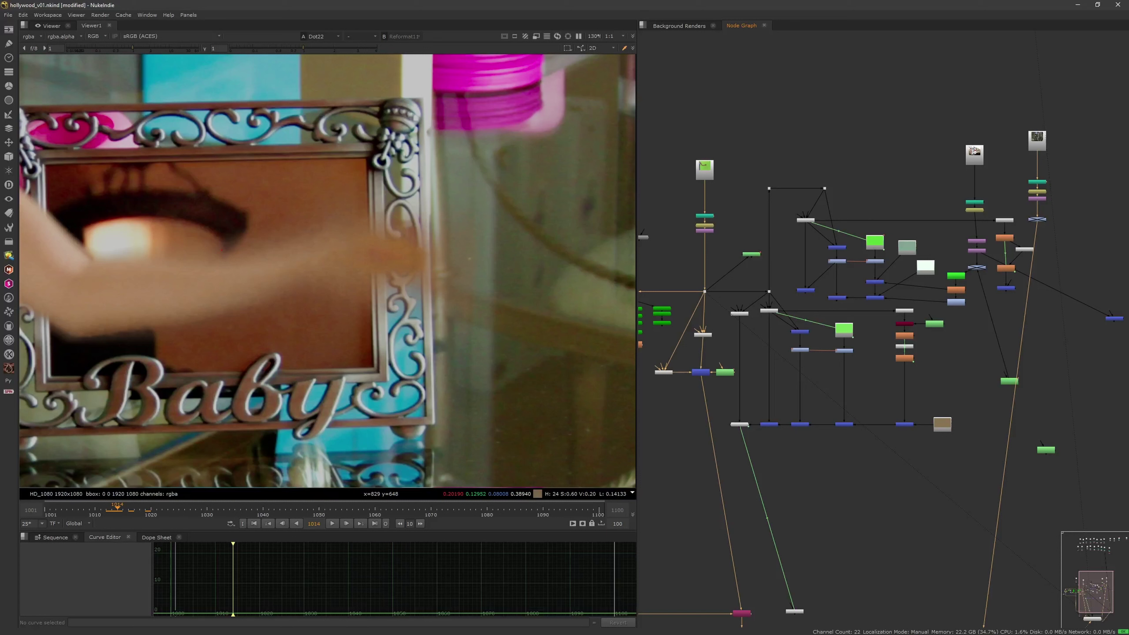
pyautogui.moveTo(127, 519)
pyautogui.mouseDown()
pyautogui.moveTo(144, 520)
pyautogui.moveTo(117, 513)
pyautogui.mouseUp()
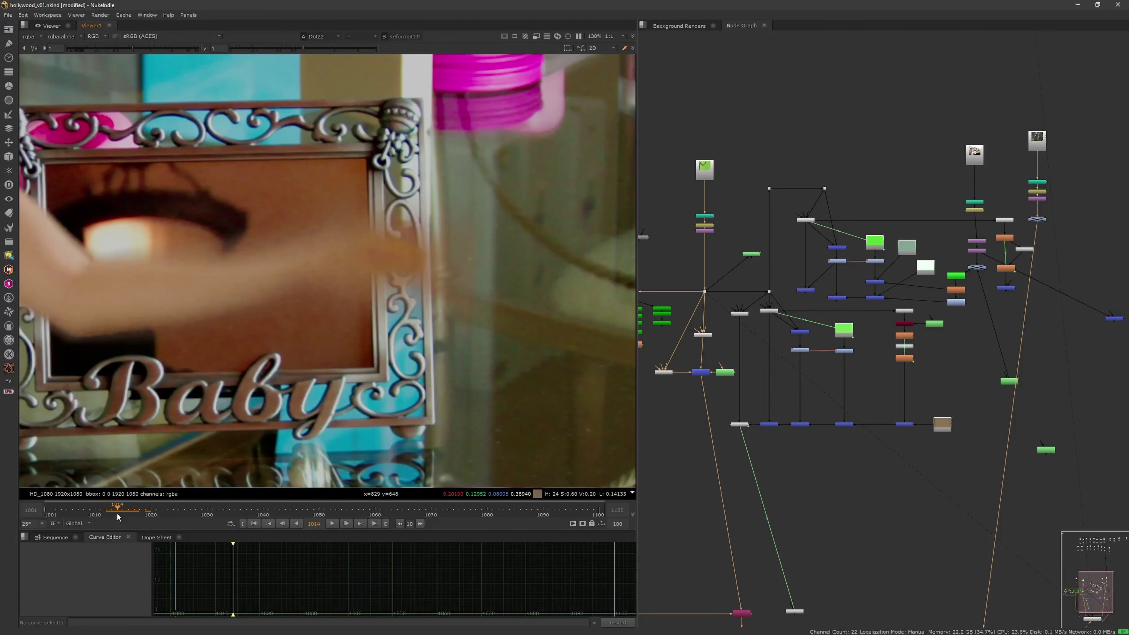